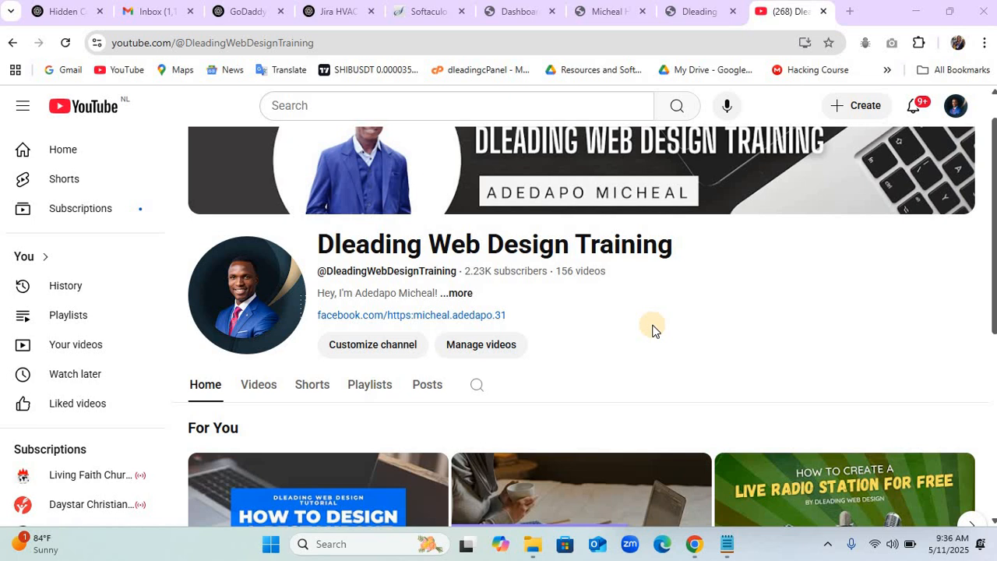
Switch to the finished Dleading Hotel site and look through its home page sections down to the footer.
click(707, 13)
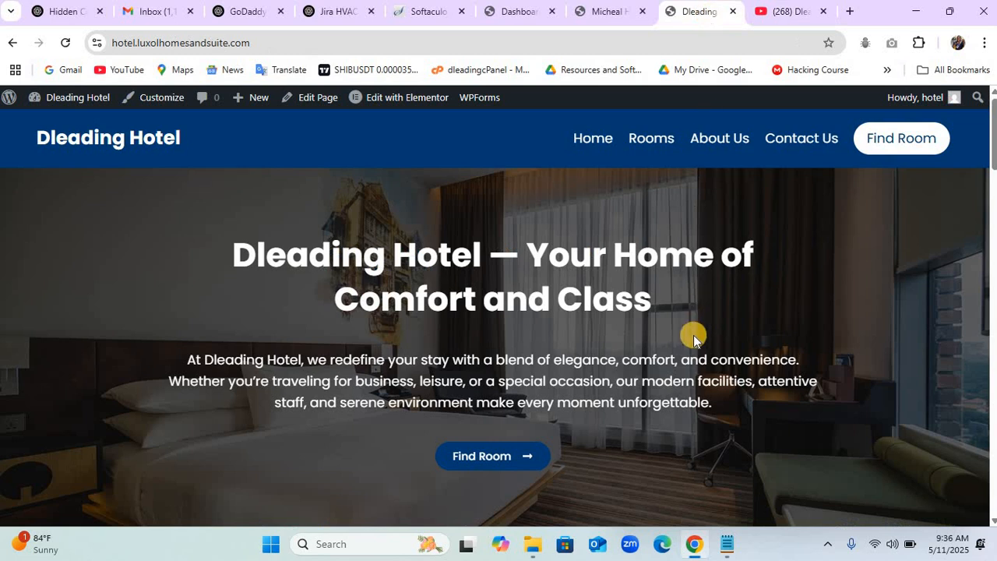
scroll(693, 335, down, 3)
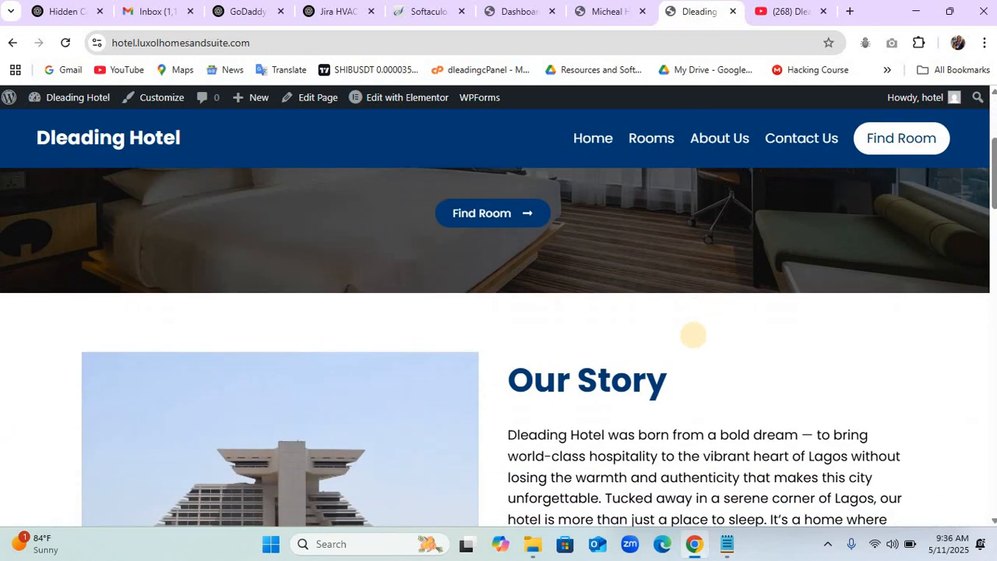
scroll(693, 335, down, 5)
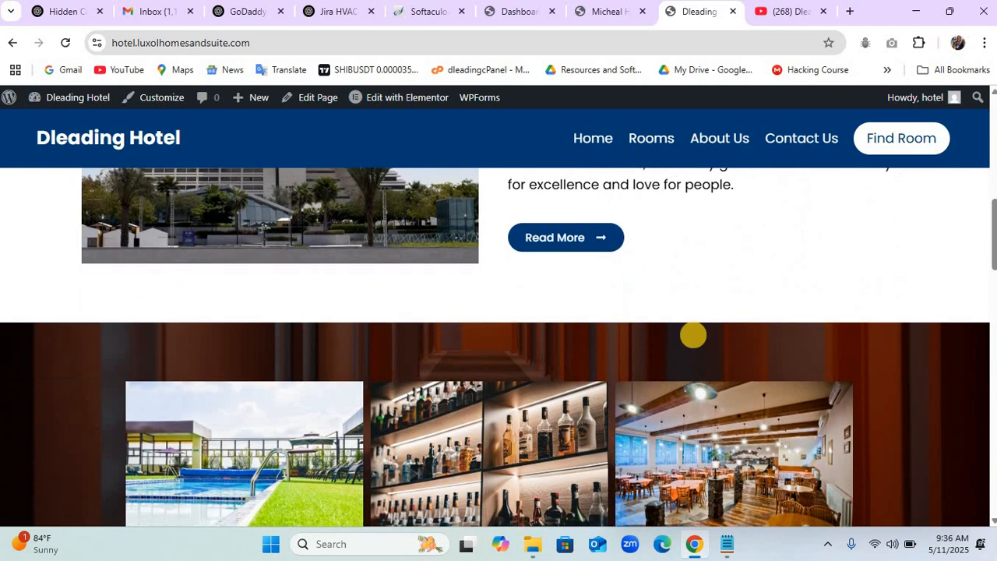
scroll(693, 335, down, 5)
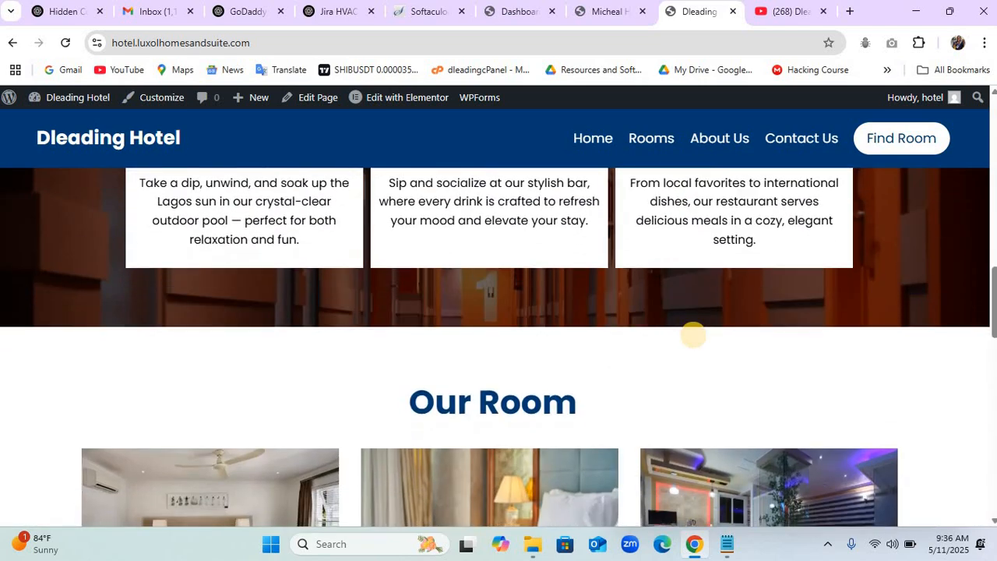
scroll(693, 335, down, 6)
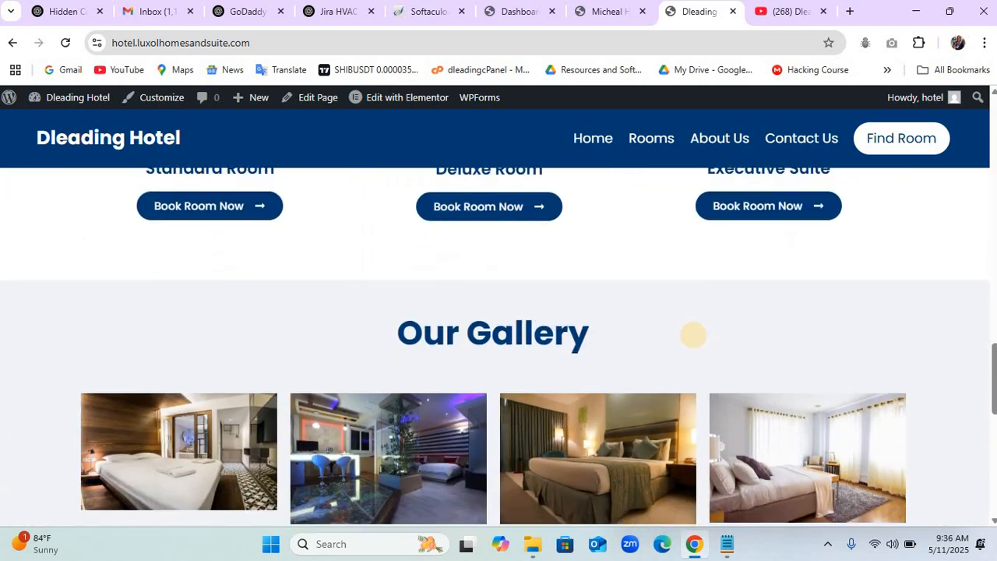
scroll(693, 335, down, 8)
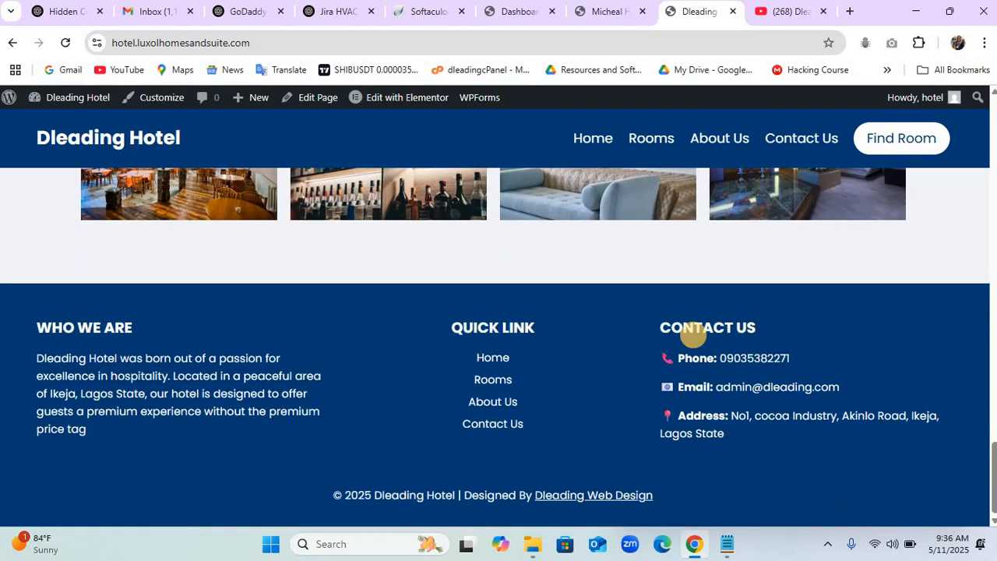
Open the Rooms page of the Dleading Hotel site and look over the listed rooms.
scroll(694, 335, up, 20)
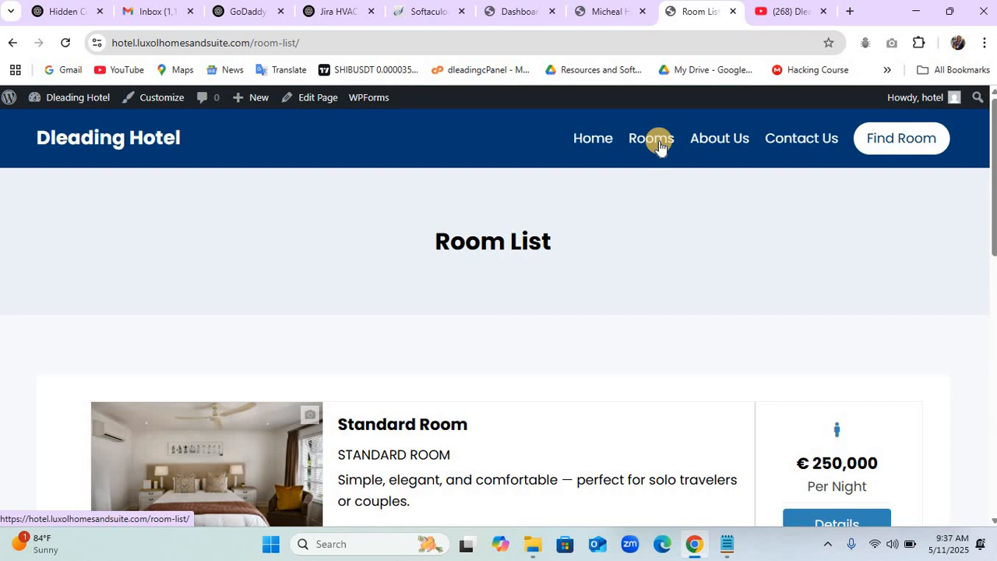
scroll(659, 146, down, 4)
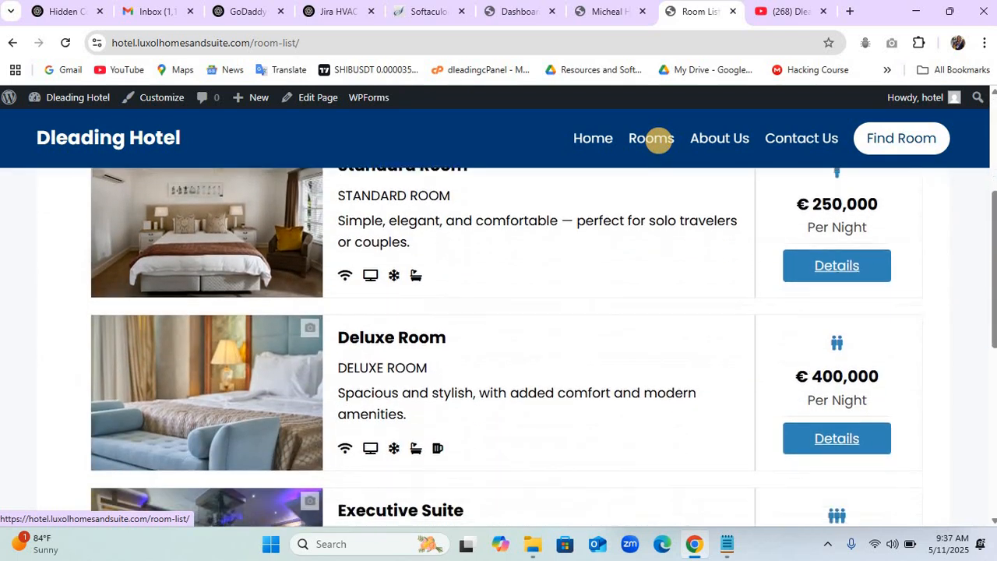
scroll(659, 140, down, 3)
scroll(658, 140, up, 4)
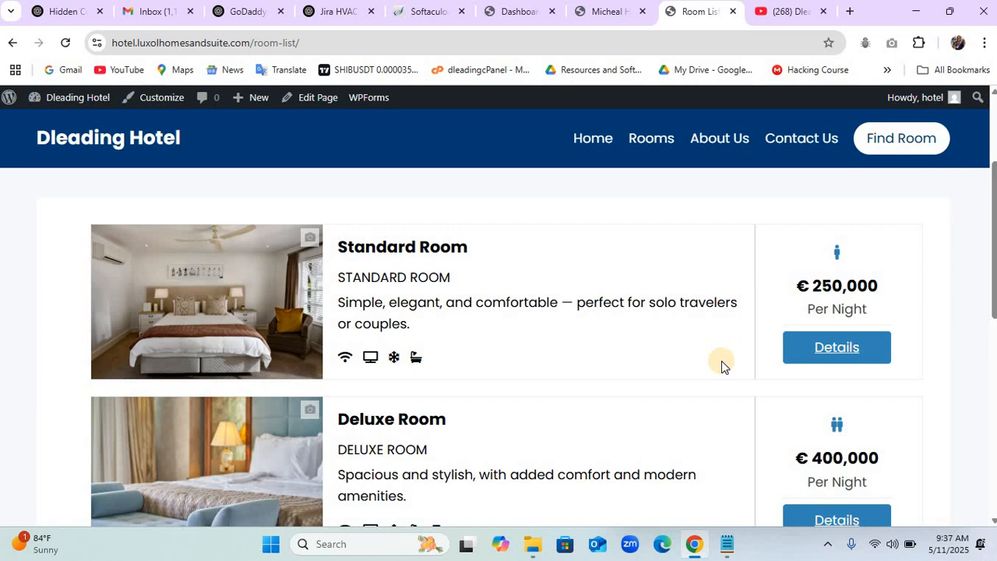
Switch to the new blank hotel site, open its WordPress themes and activate the Kadence theme.
click(600, 12)
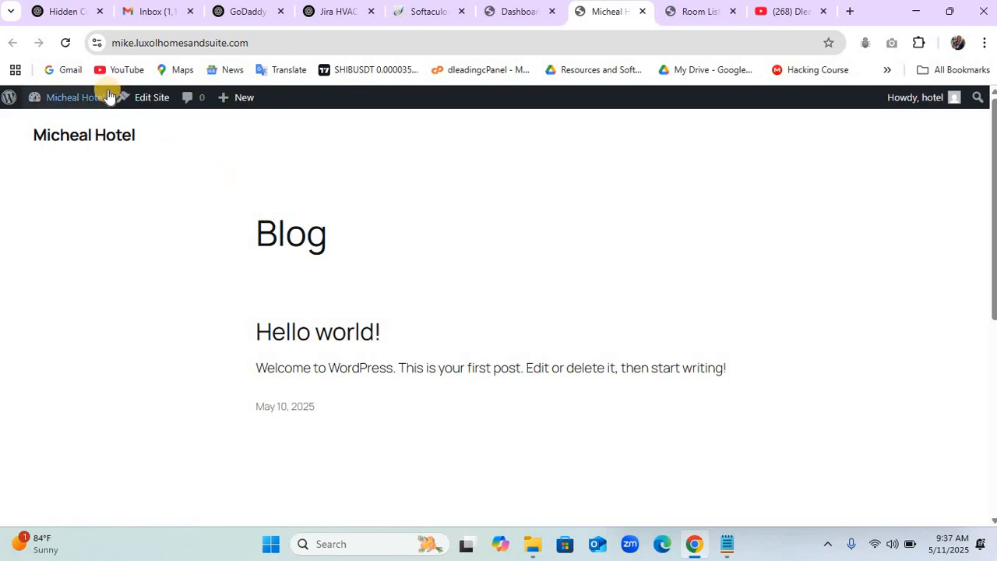
click(68, 44)
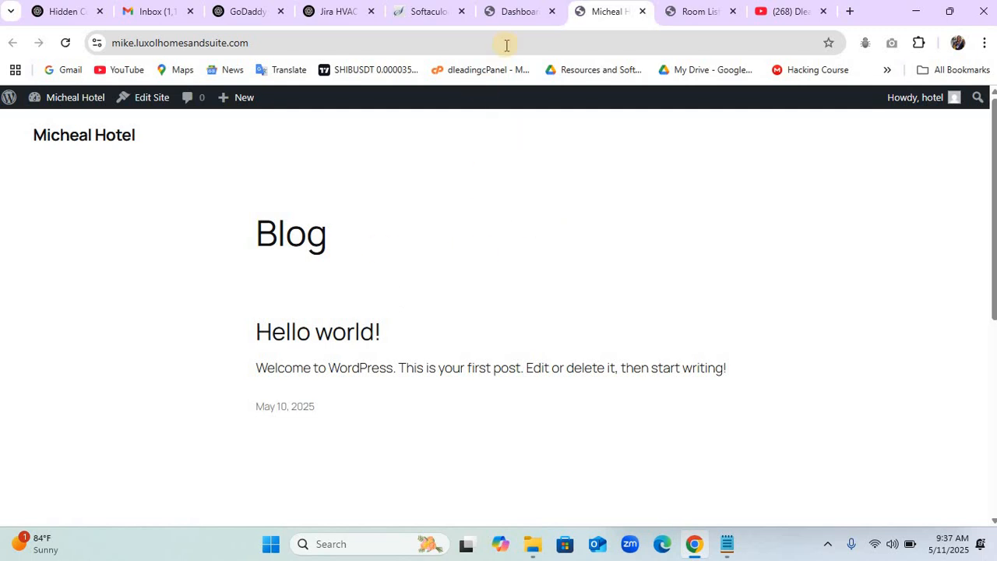
click(521, 17)
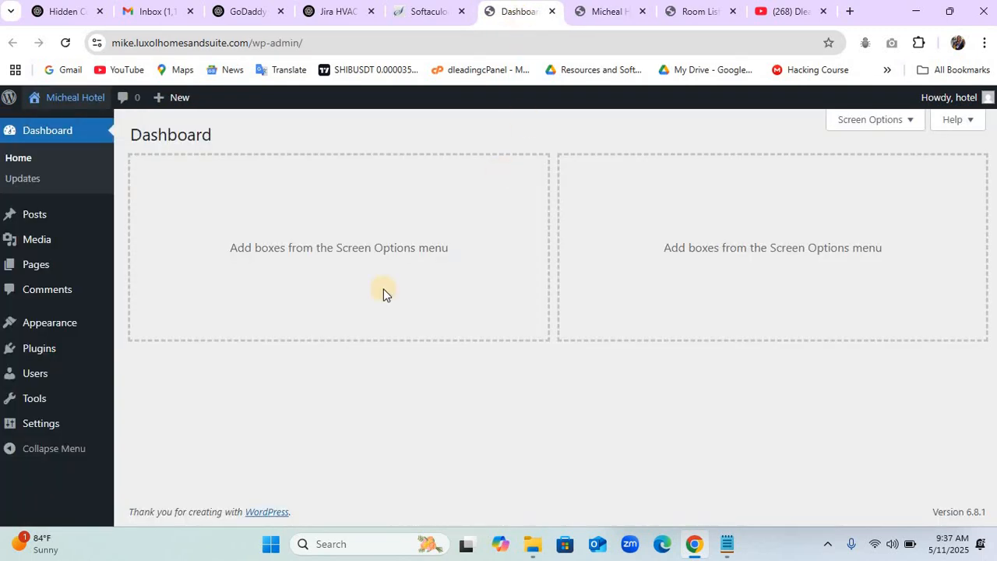
mouse_move(46, 323)
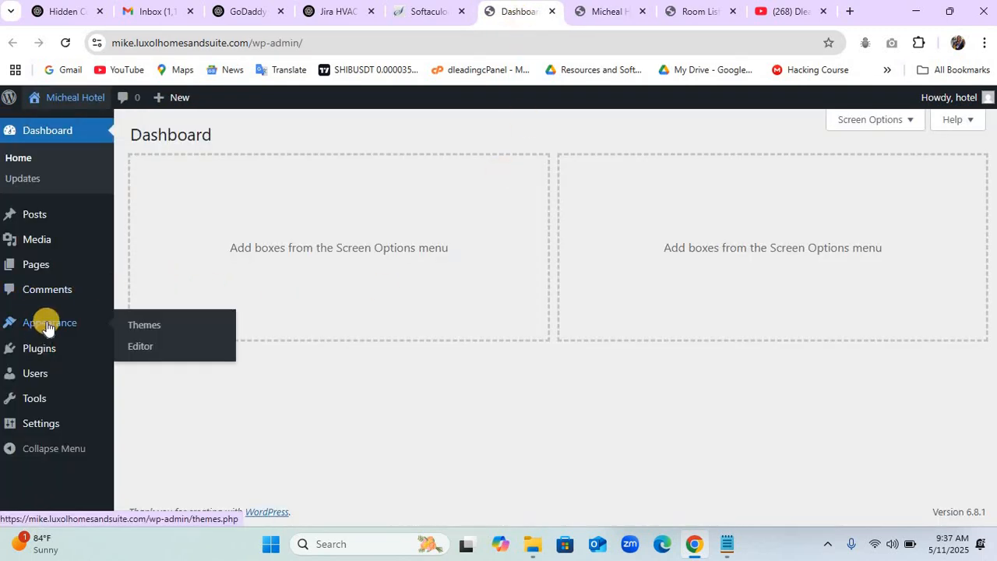
click(139, 327)
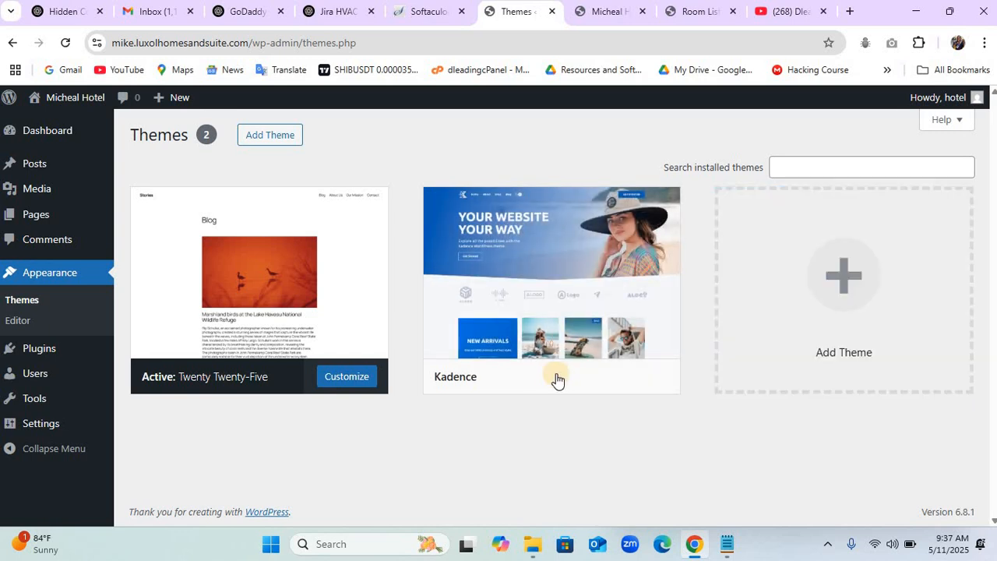
mouse_move(608, 359)
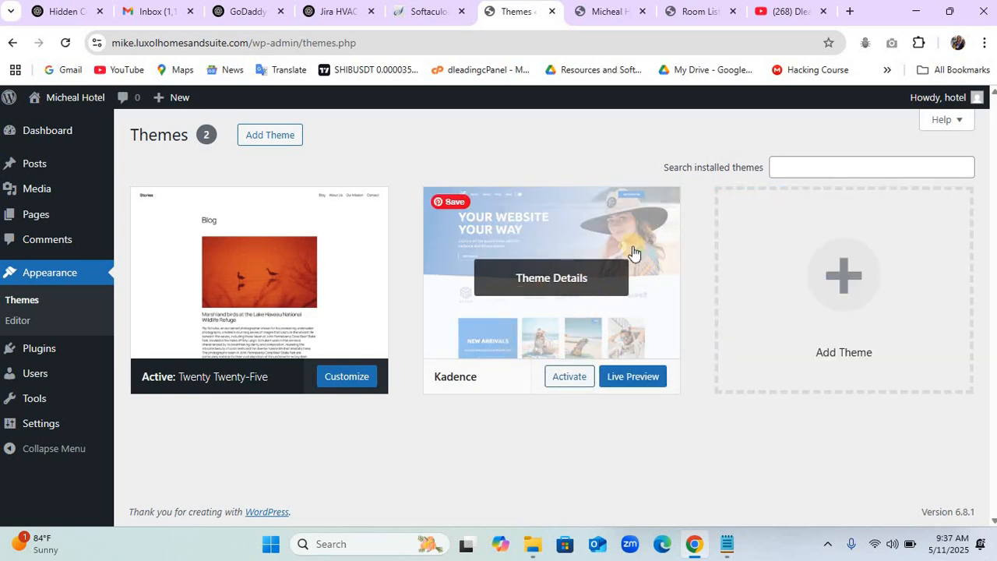
click(568, 379)
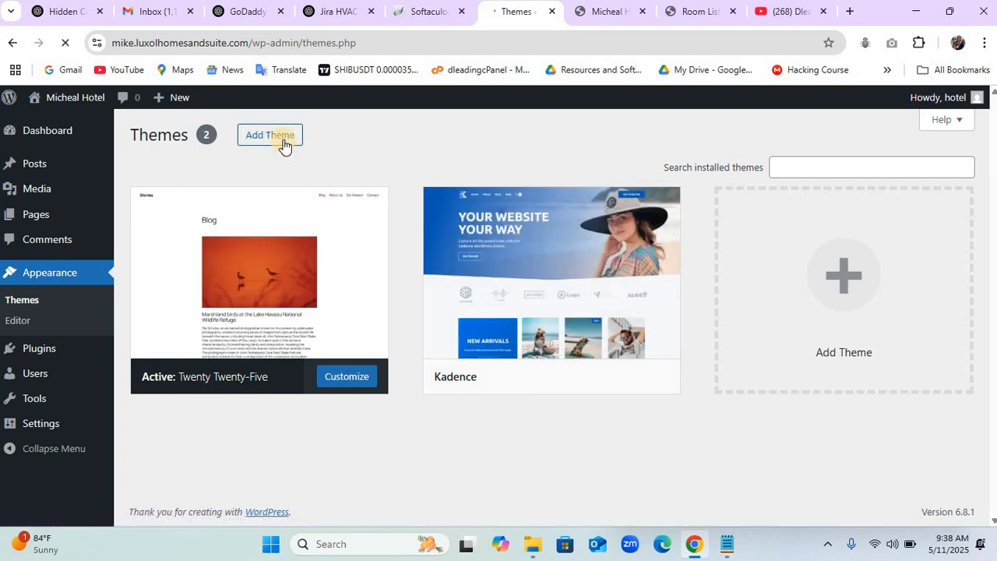
Open the page for adding themes and look for the Kadence theme among the popular ones.
mouse_move(550, 313)
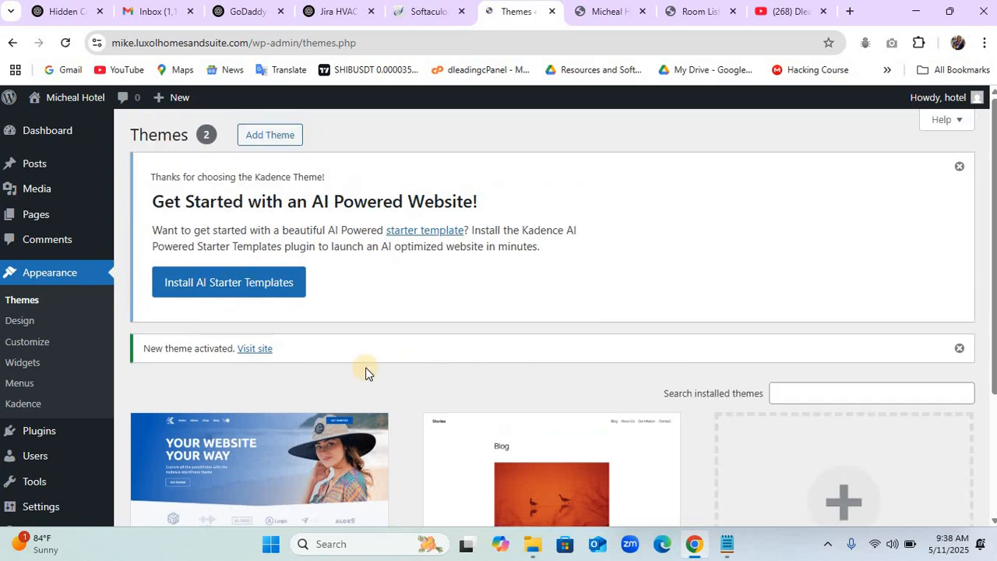
scroll(433, 253, down, 2)
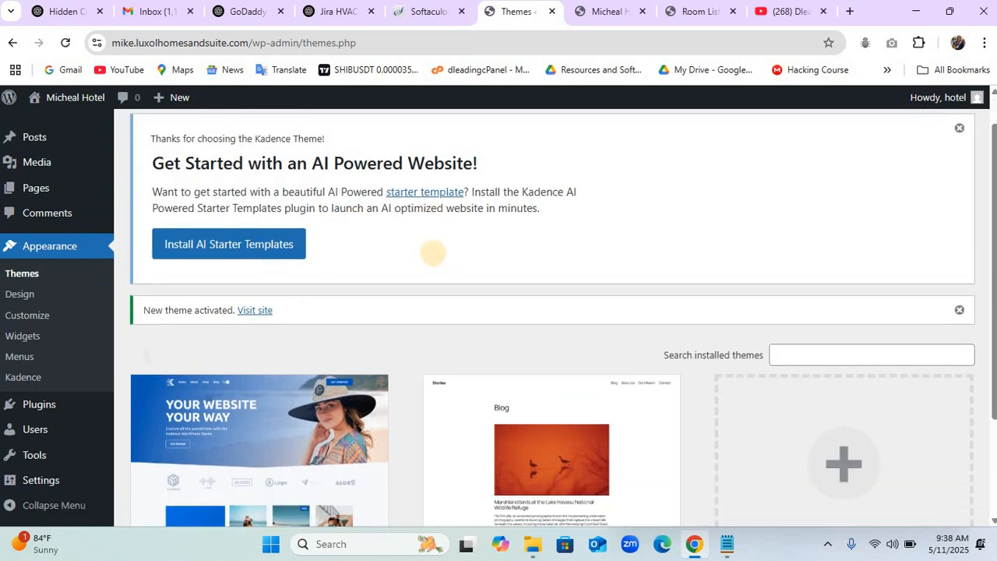
scroll(369, 242, up, 2)
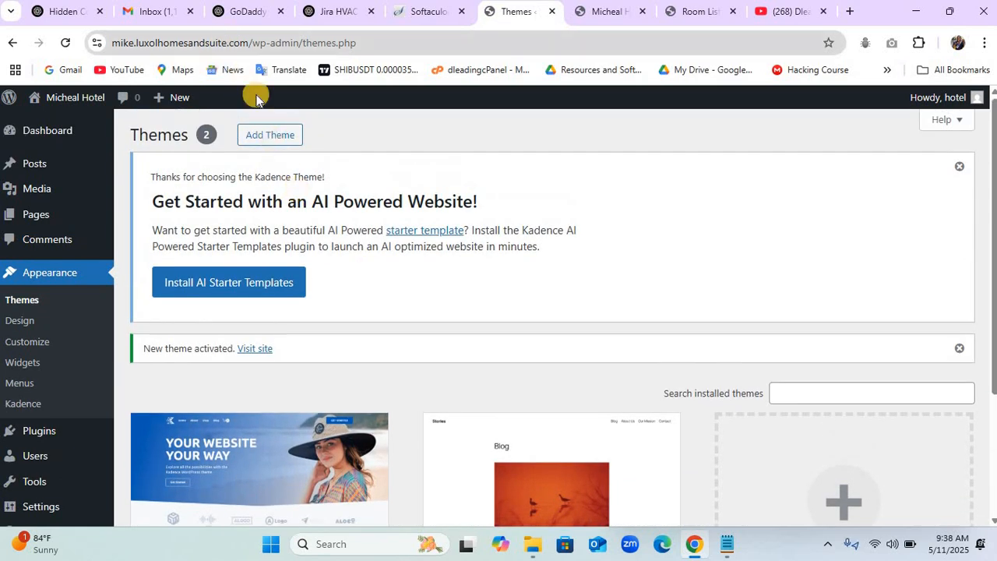
click(270, 137)
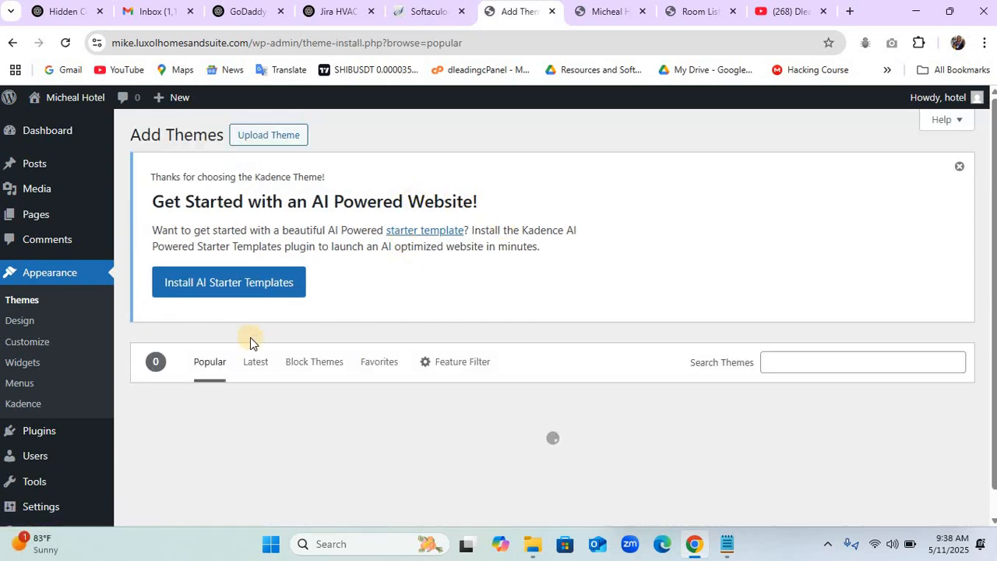
scroll(567, 351, down, 1)
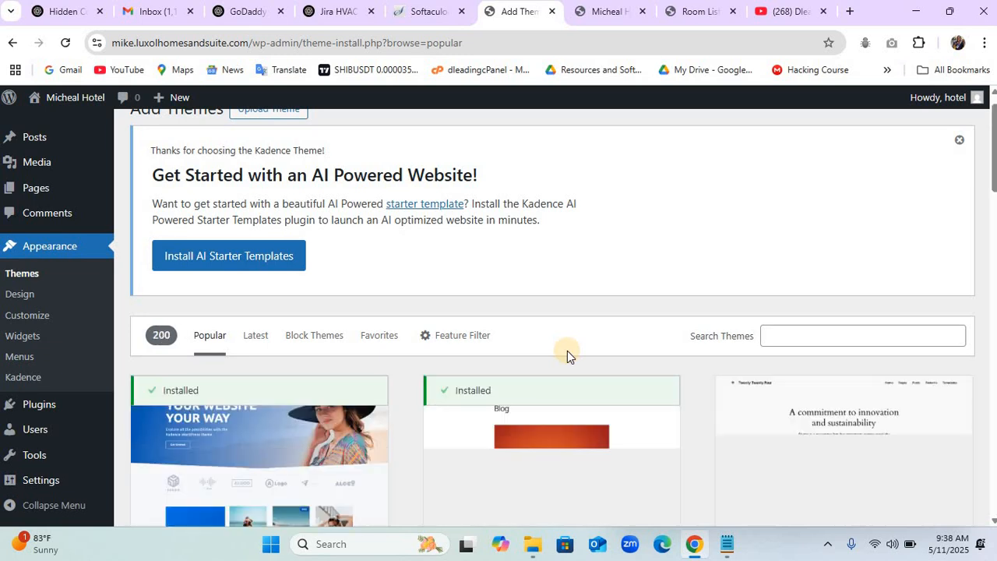
scroll(567, 351, down, 3)
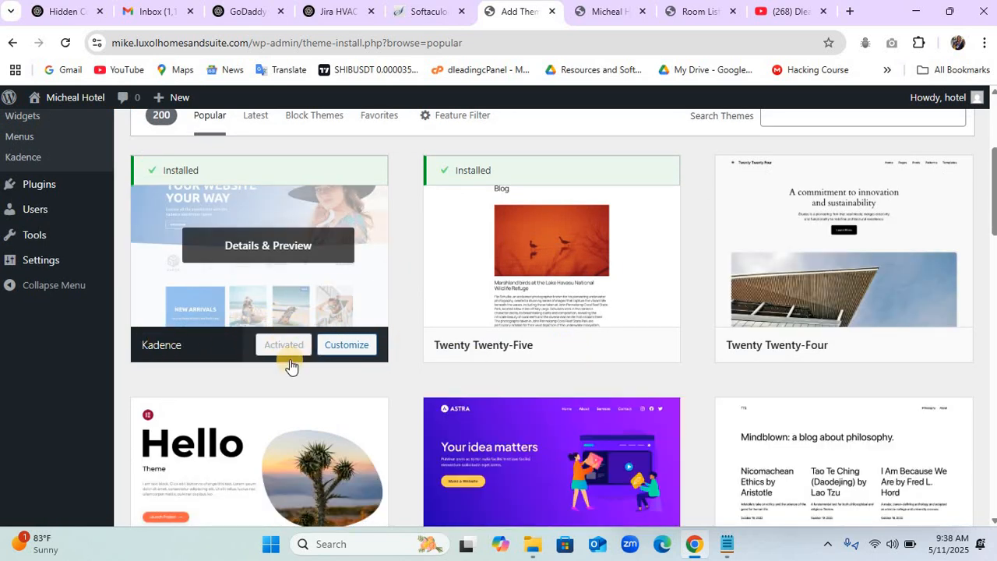
scroll(419, 320, up, 1)
Search the plugins available to add for "elementor" and install Elementor Website Builder.
mouse_move(31, 278)
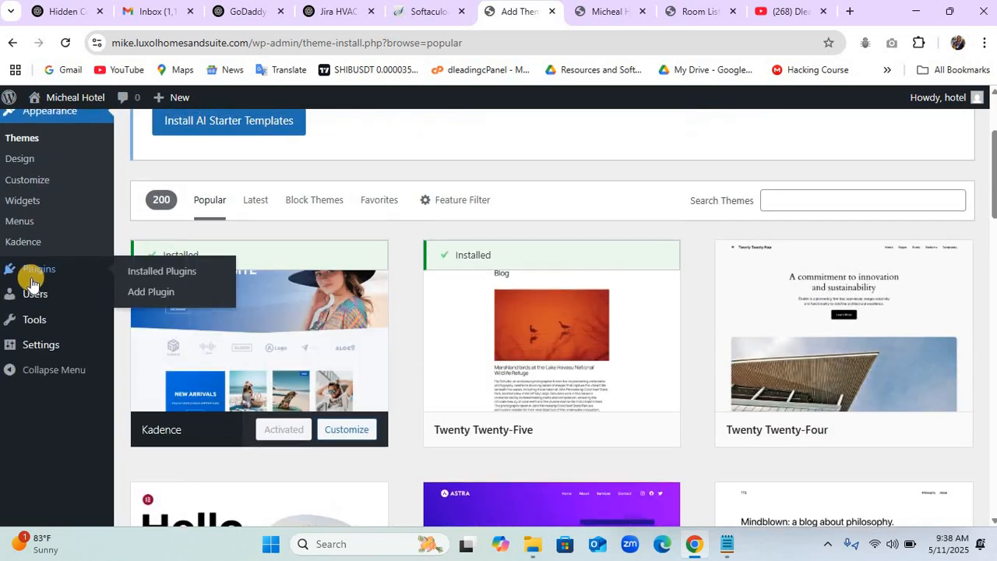
click(137, 273)
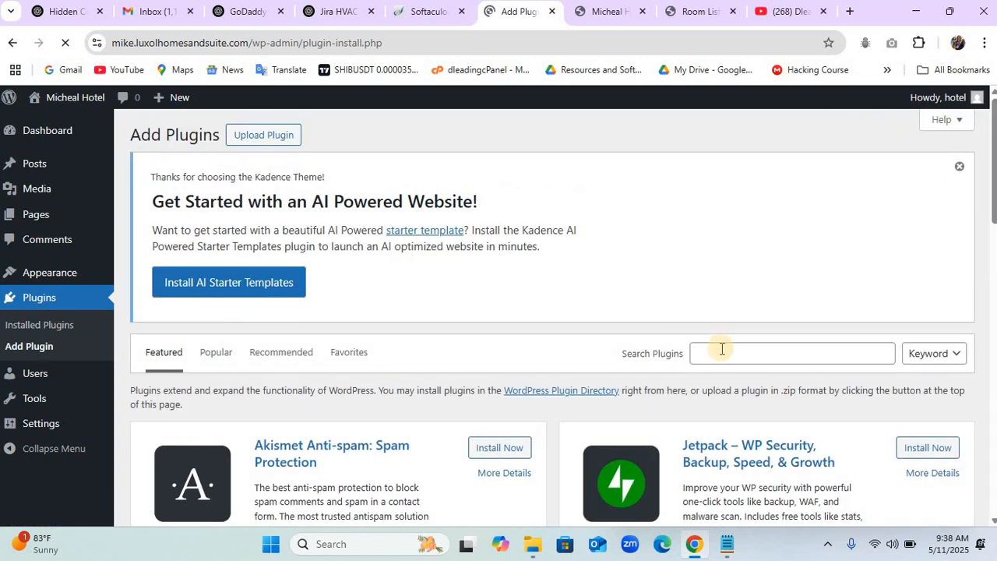
click(722, 349)
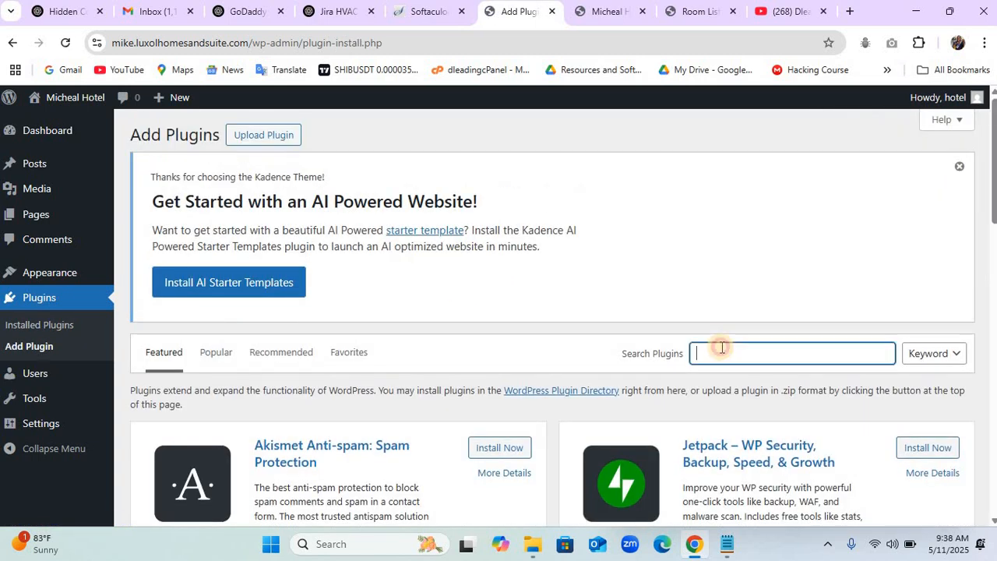
text(el)
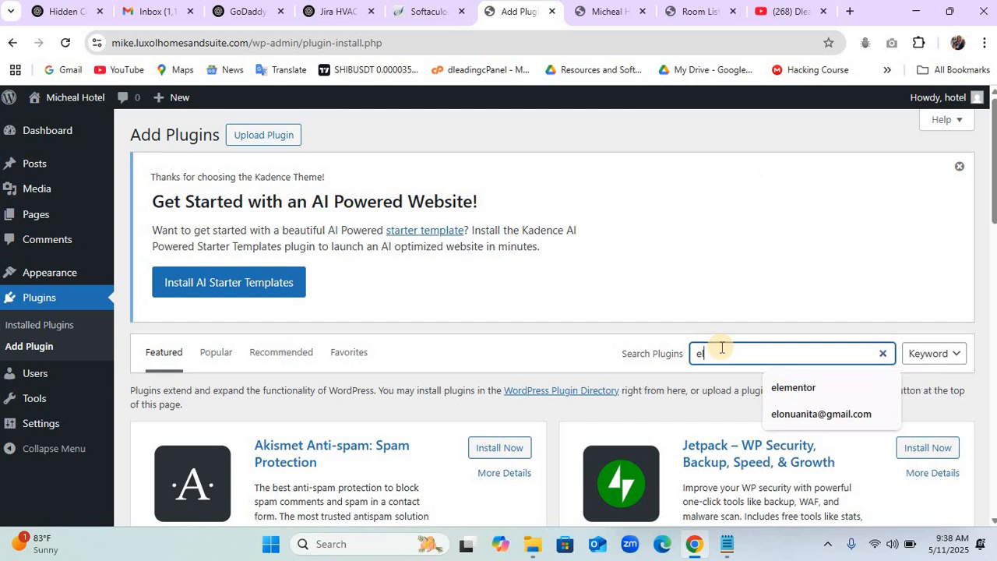
scroll(721, 349, down, 4)
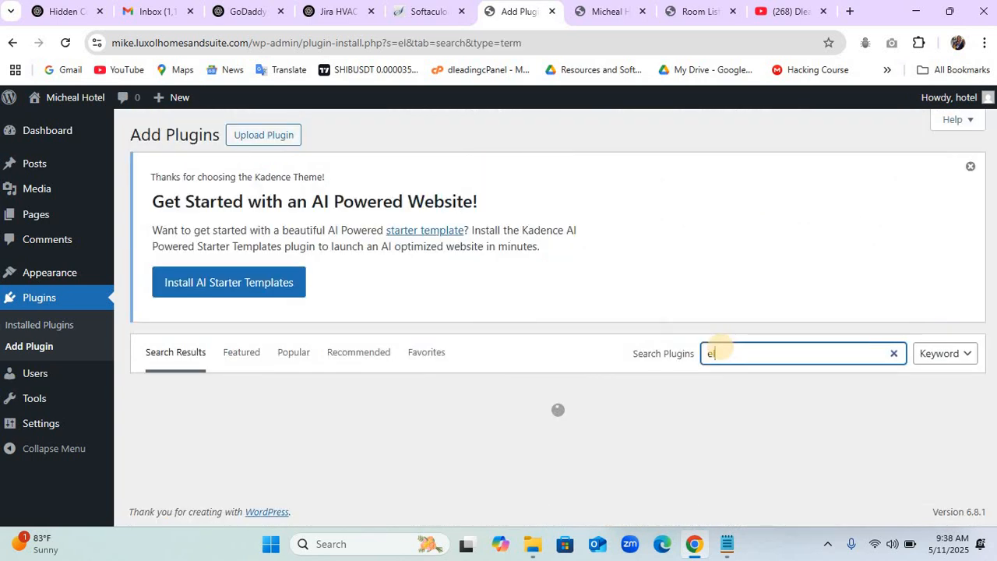
text(lementor)
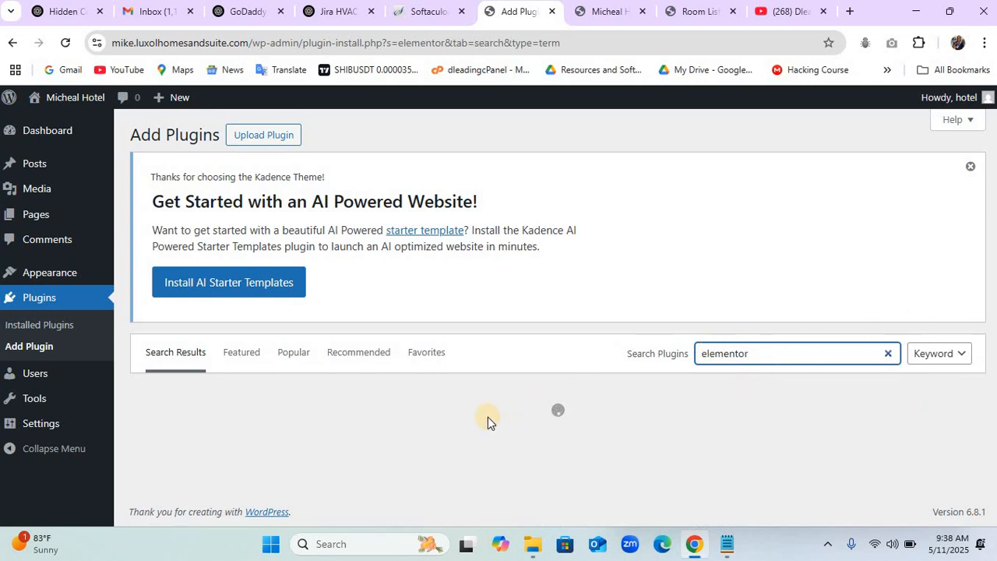
scroll(588, 390, down, 1)
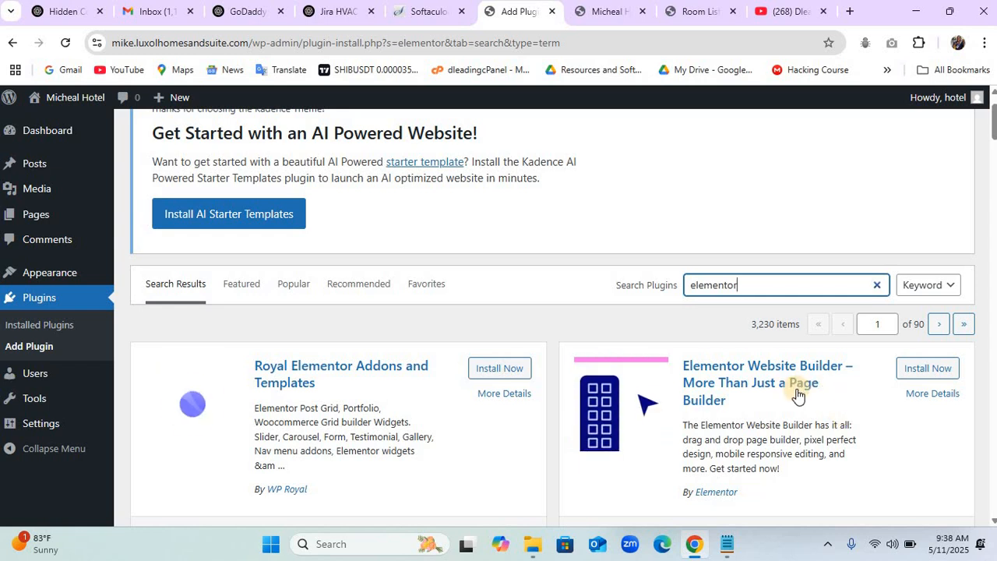
click(920, 372)
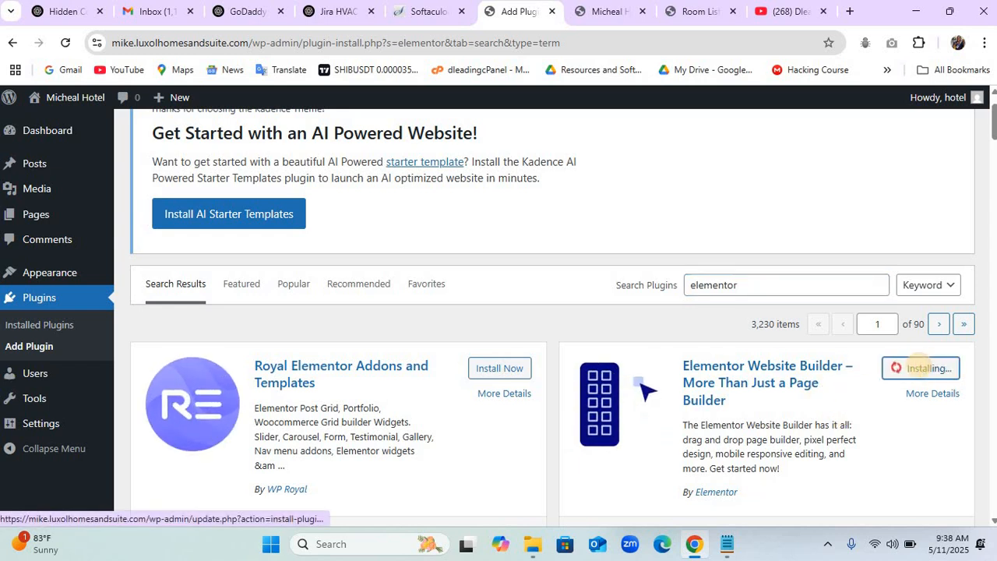
Install the Essential Addons for Elementor plugin from the search results.
scroll(919, 367, down, 5)
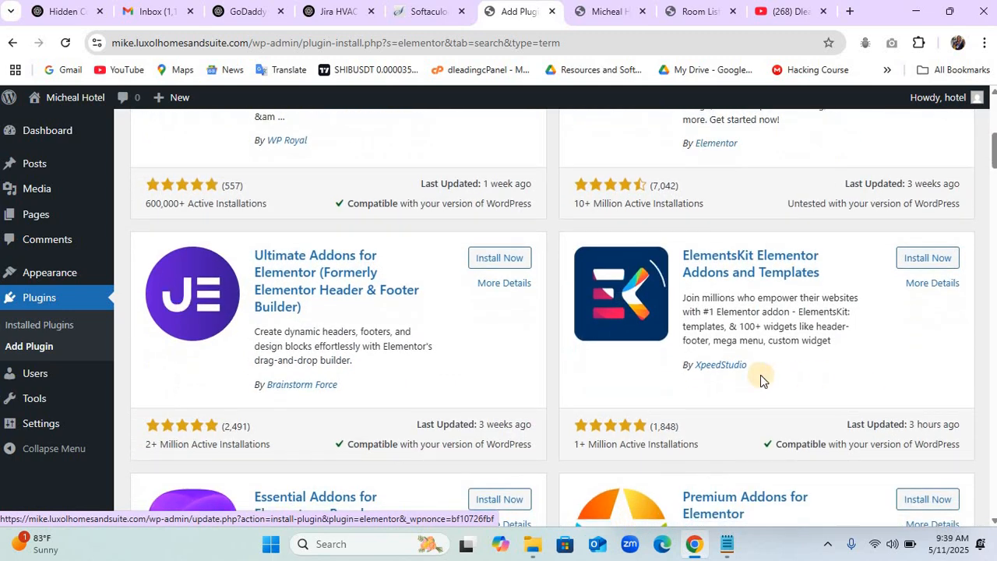
scroll(880, 312, down, 2)
scroll(879, 309, down, 5)
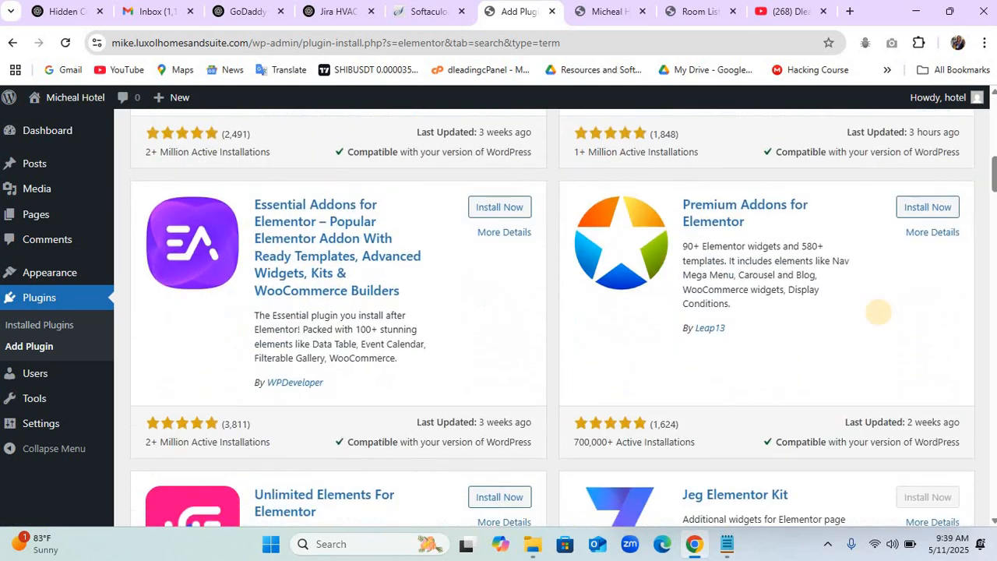
scroll(878, 312, up, 4)
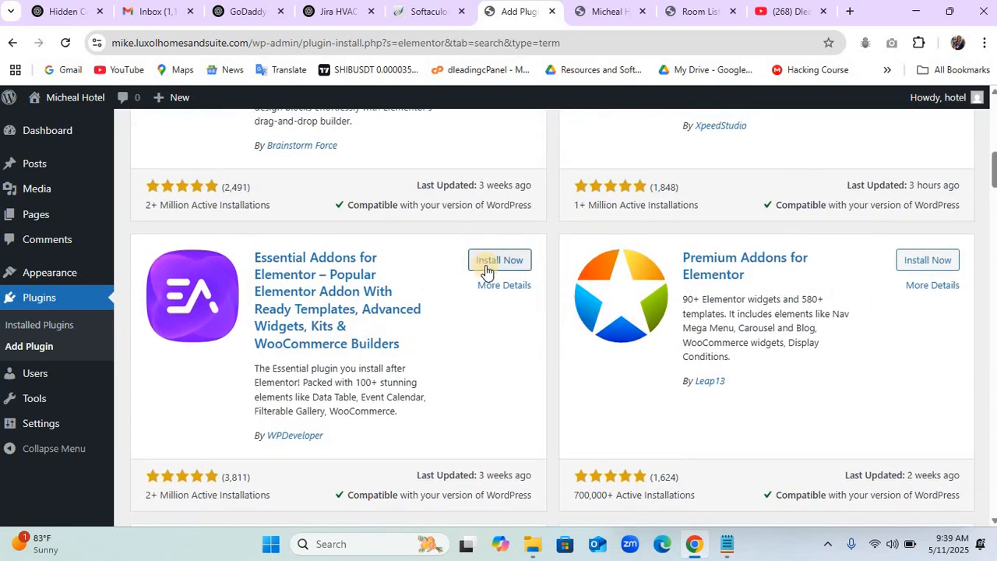
click(498, 260)
Look through the Elementor search results for further add-on plugins.
scroll(485, 265, down, 3)
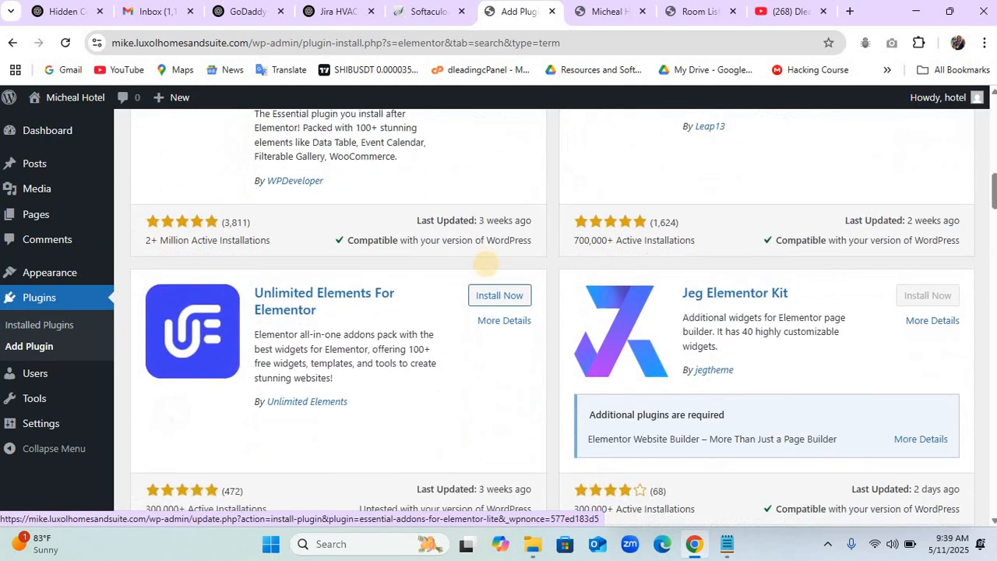
scroll(485, 265, down, 14)
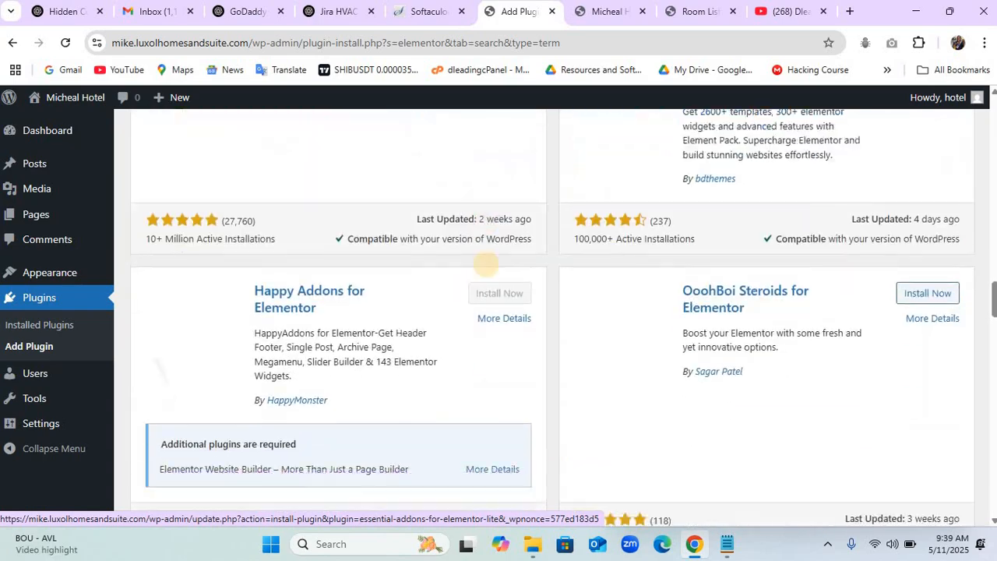
scroll(484, 265, down, 15)
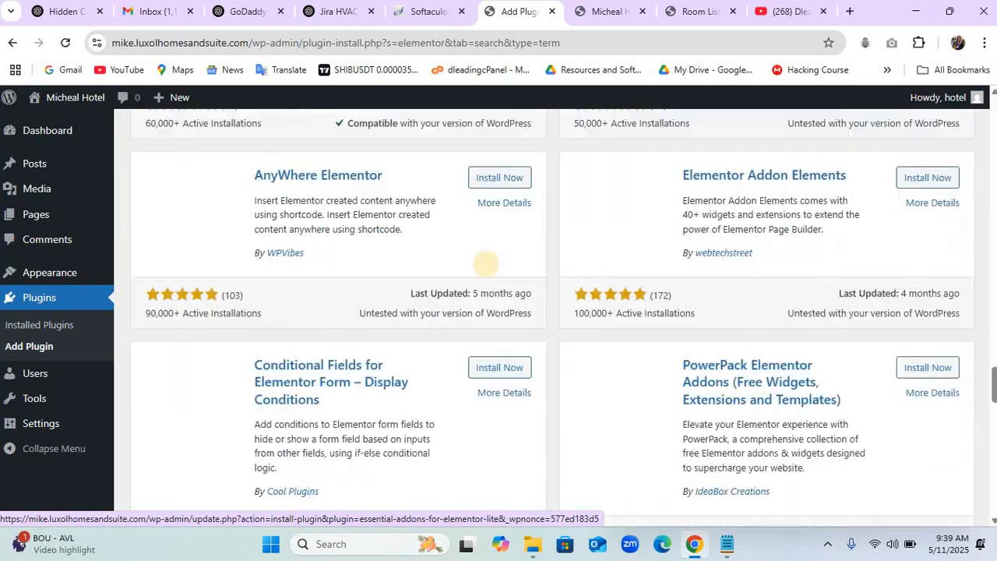
scroll(484, 264, down, 15)
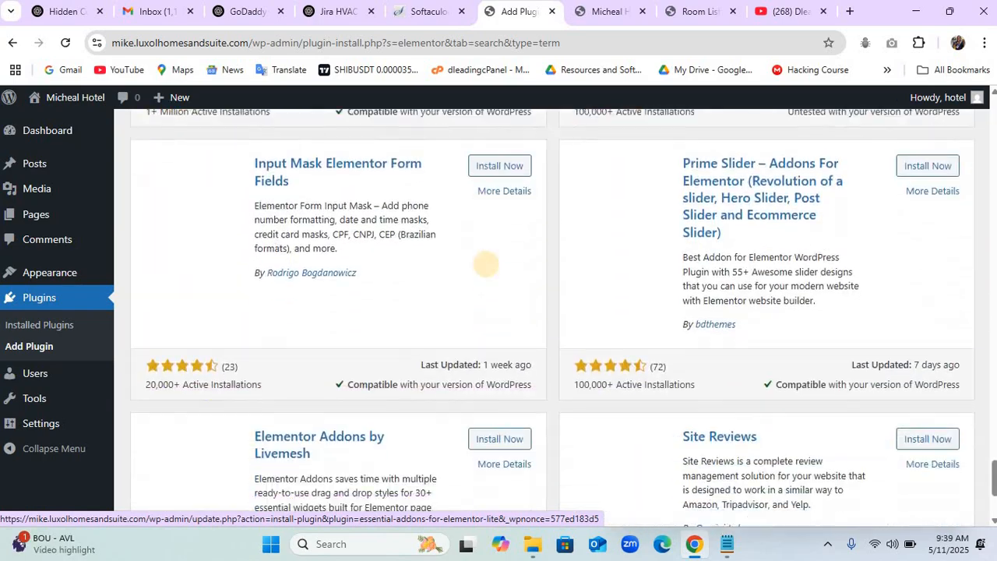
scroll(484, 265, down, 5)
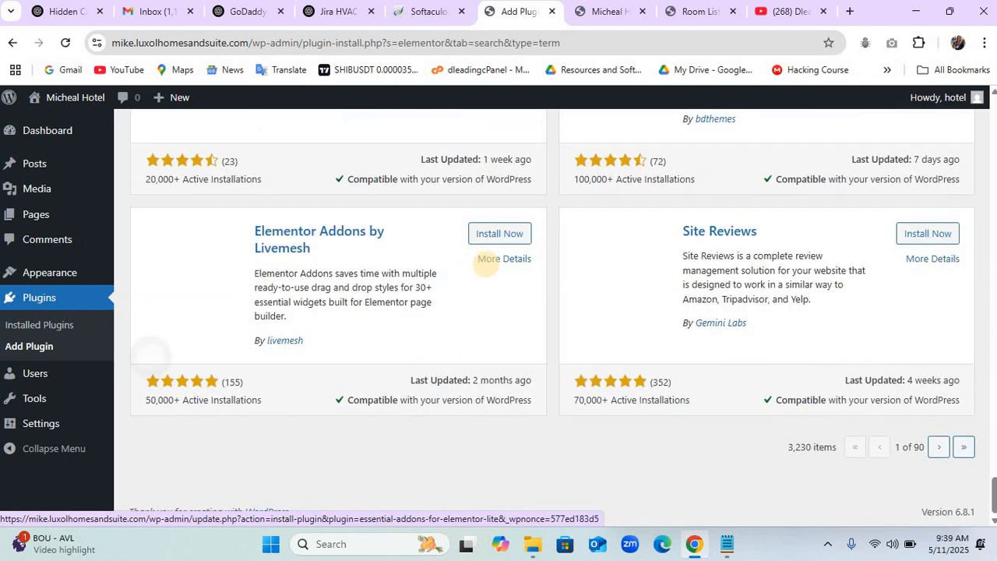
scroll(484, 265, up, 10)
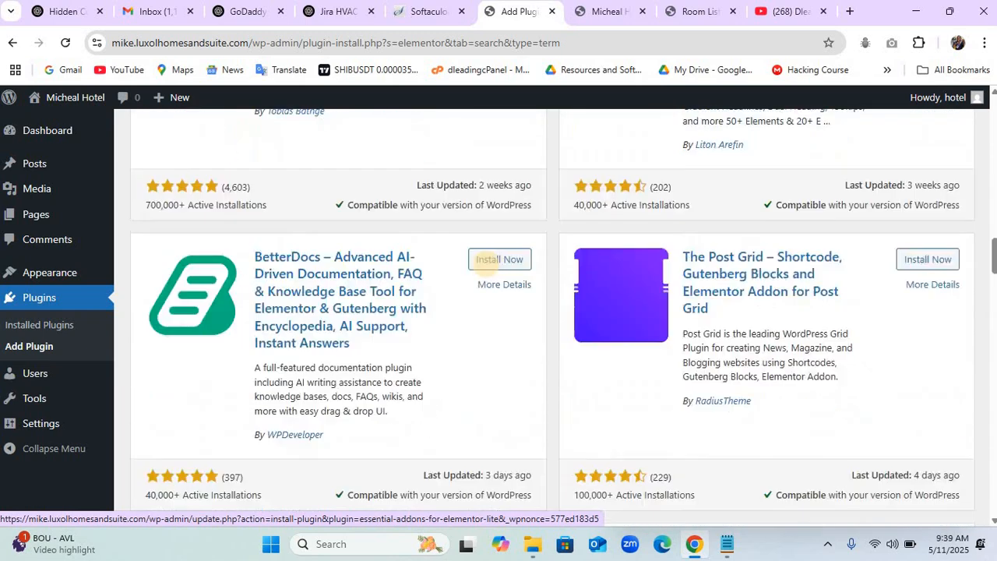
scroll(485, 265, up, 10)
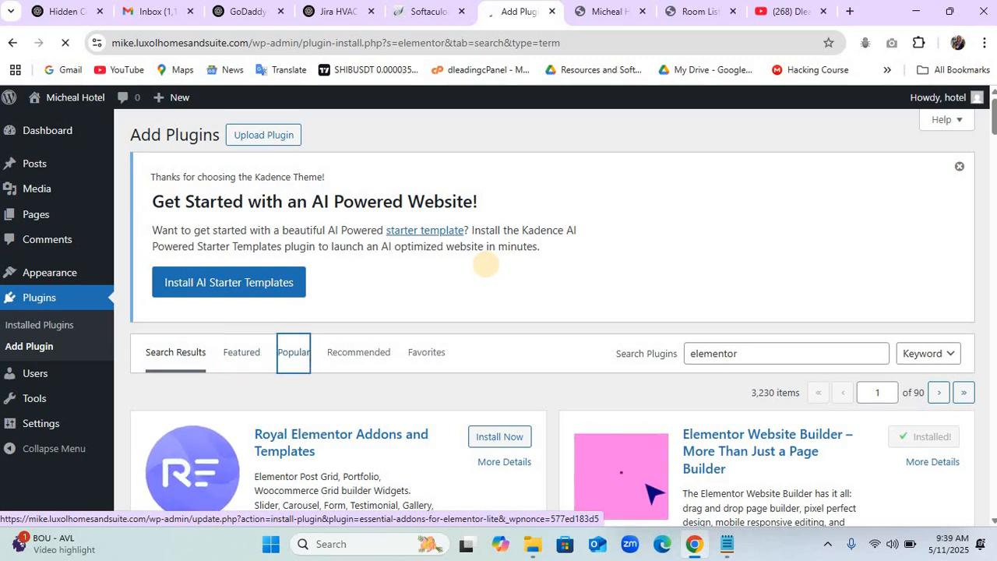
Browse the popular plugins and install Classic Widgets.
scroll(486, 265, down, 5)
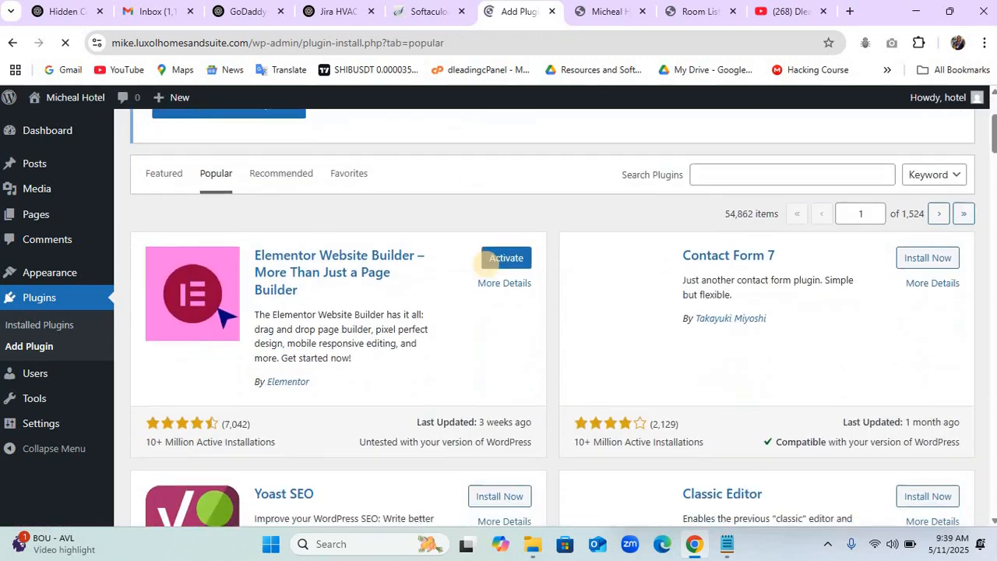
scroll(485, 265, down, 8)
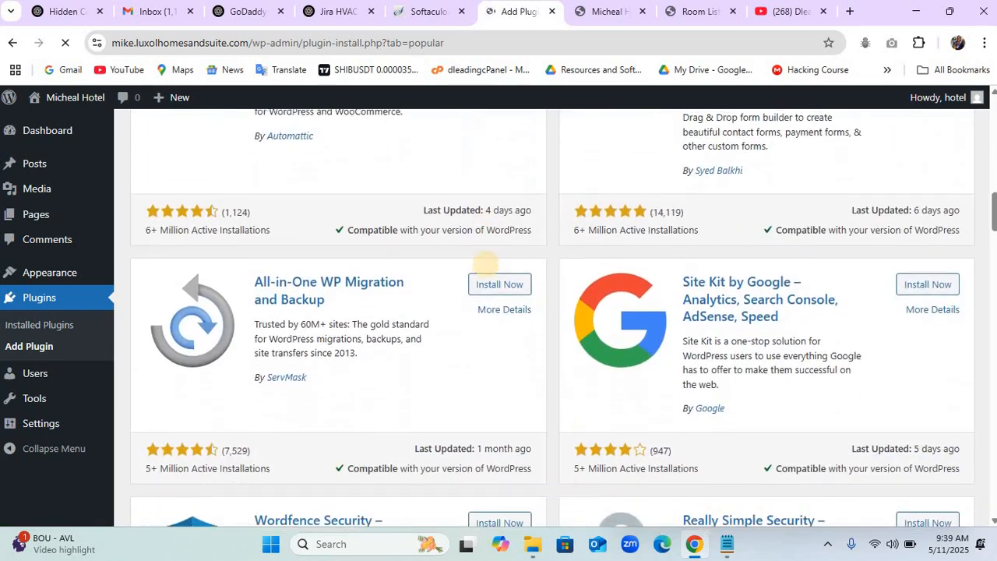
scroll(484, 265, down, 10)
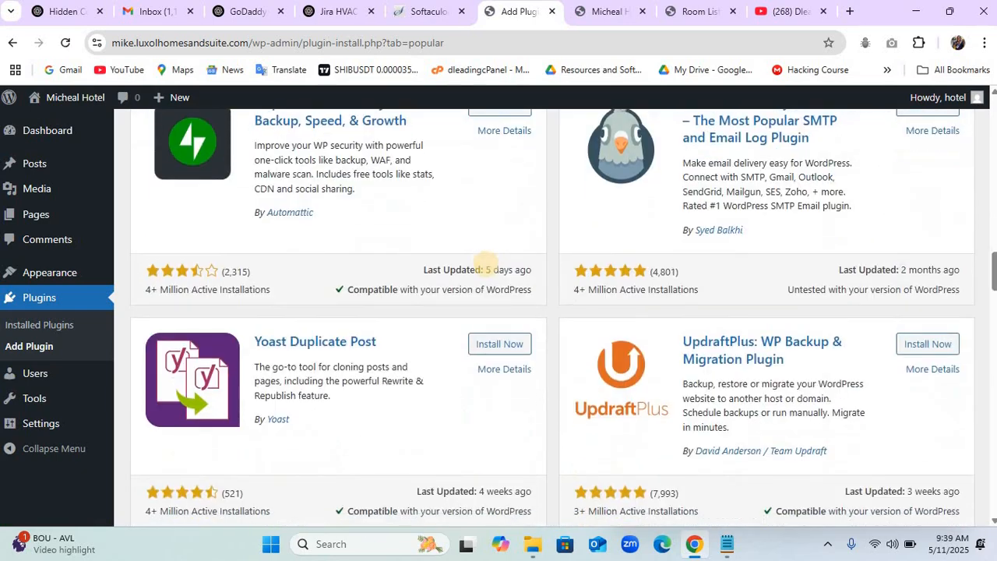
scroll(489, 262, down, 9)
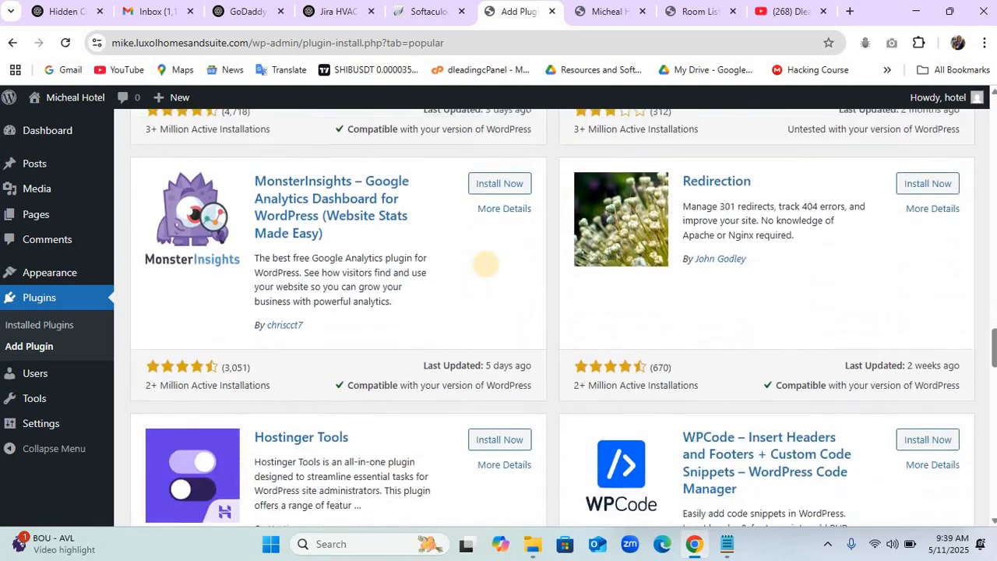
scroll(485, 264, down, 4)
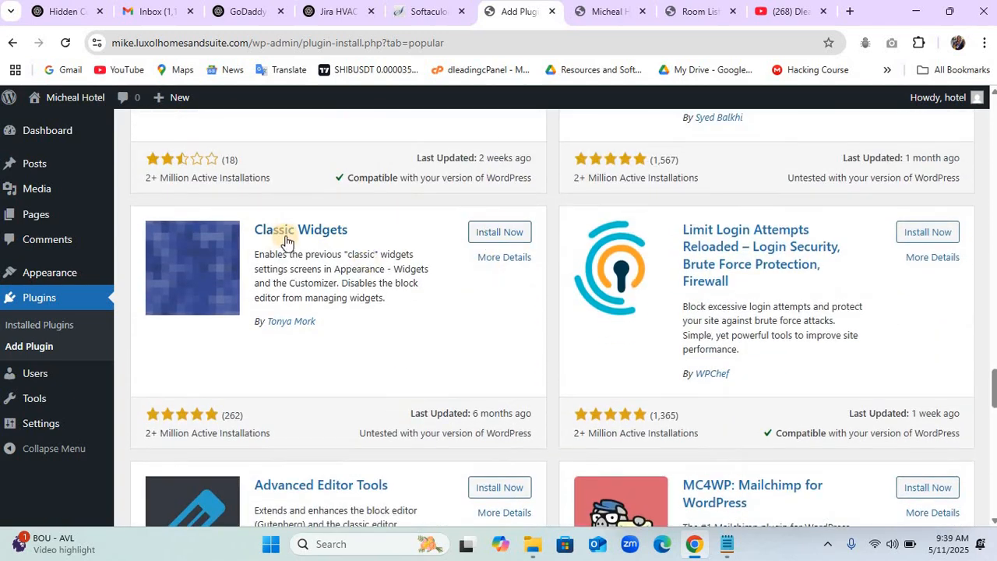
click(489, 236)
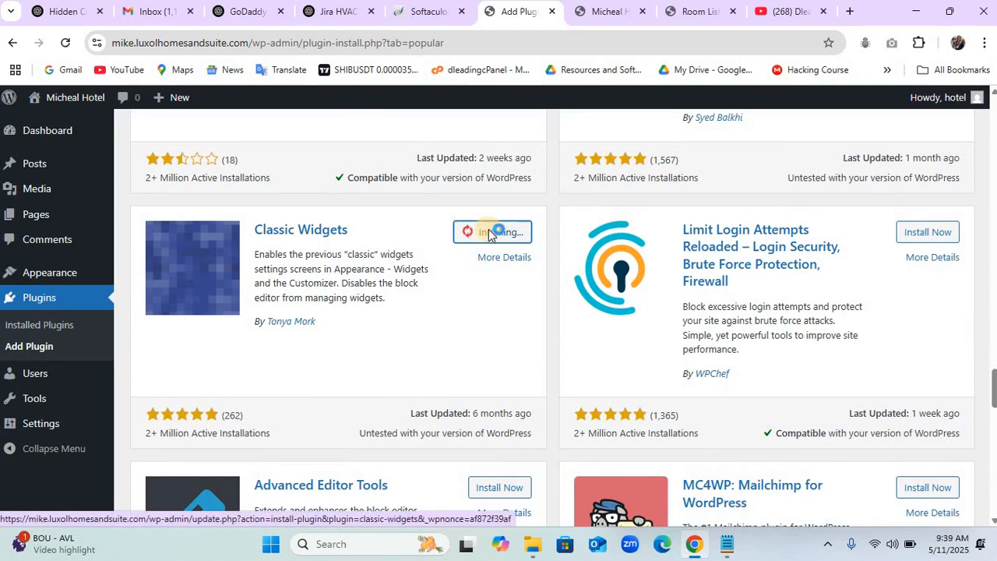
Search the plugins for "vikbooking" and install VikBooking Hotel Booking Engine & PMS.
scroll(489, 232, up, 20)
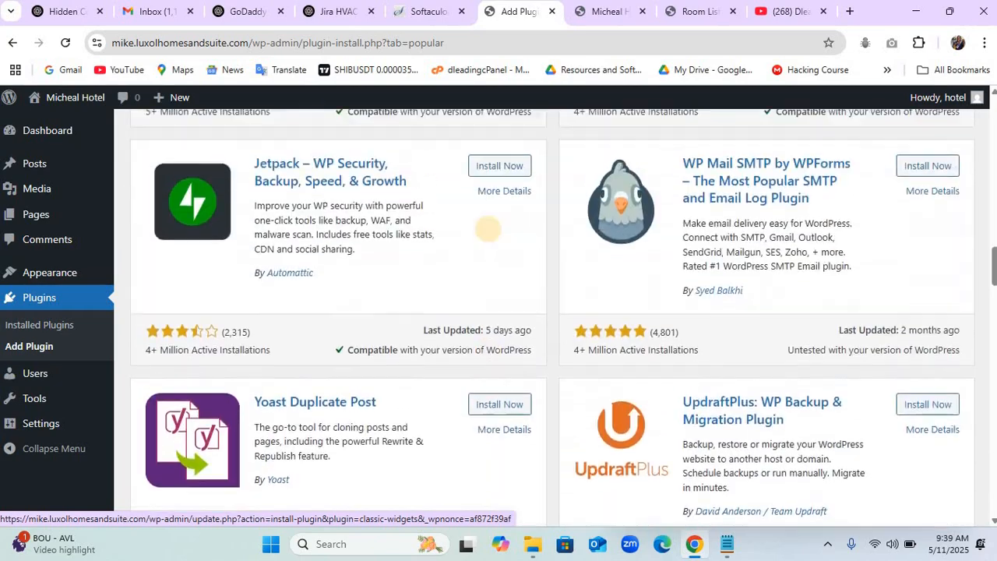
scroll(489, 229, up, 15)
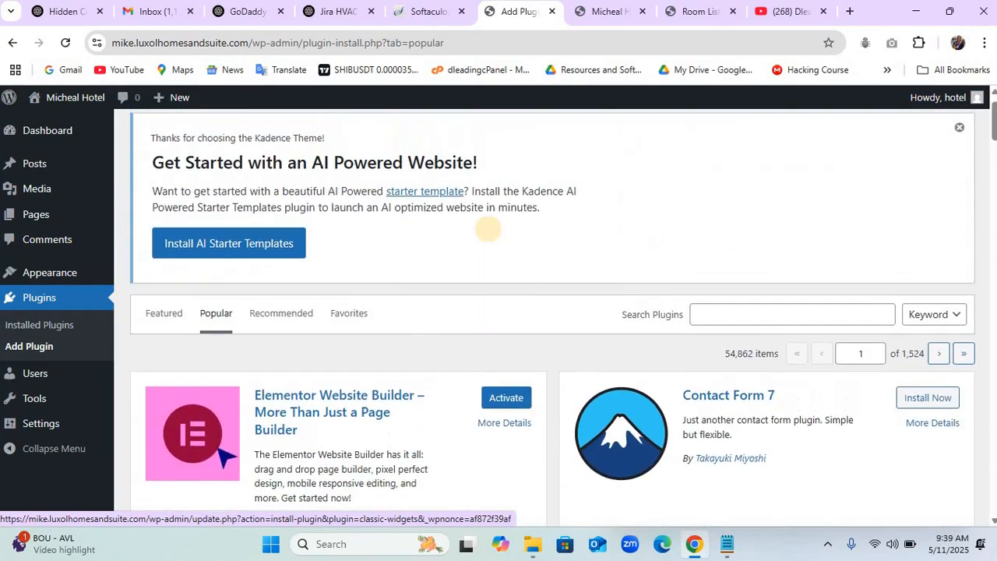
click(792, 315)
text(v)
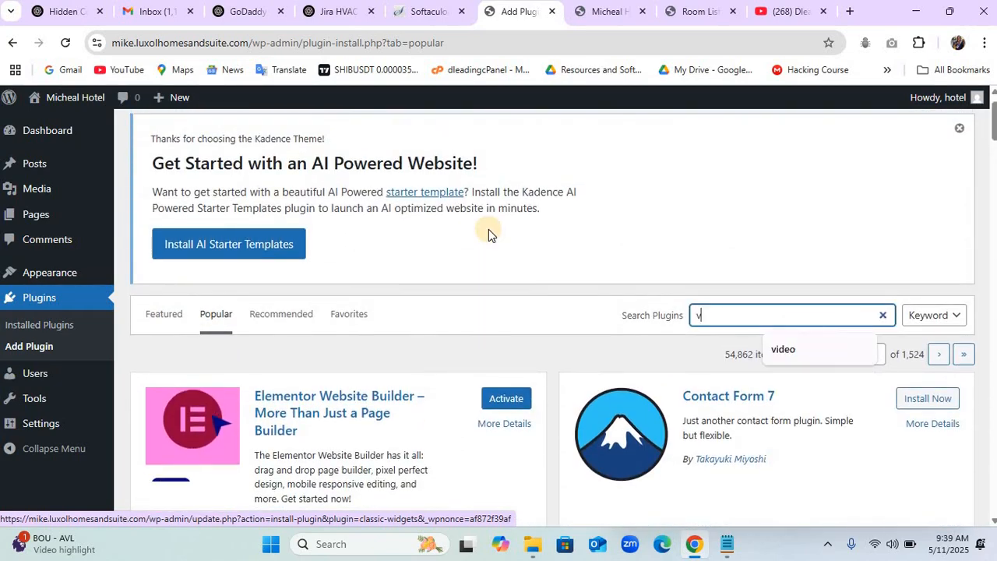
text(ikbook)
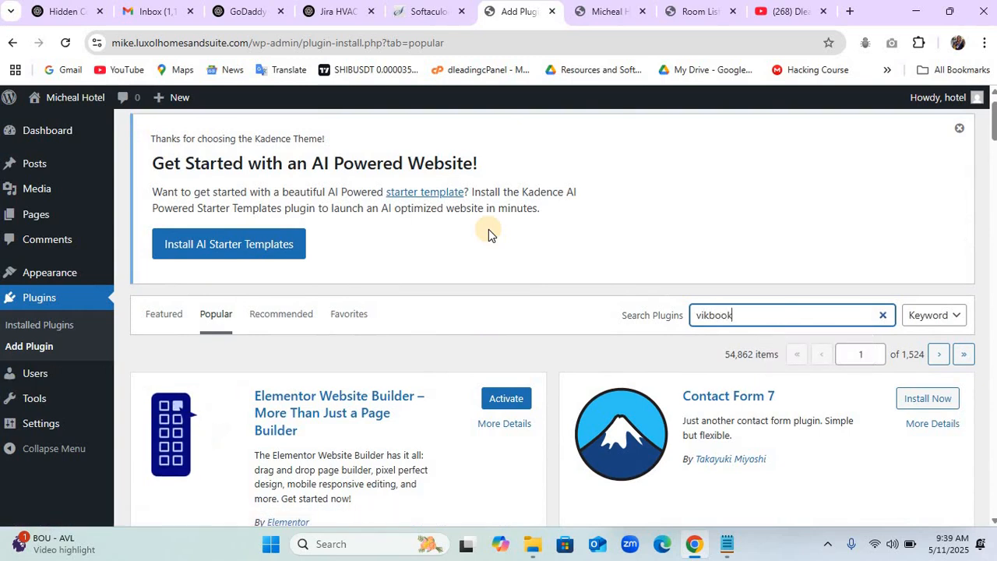
text(ing)
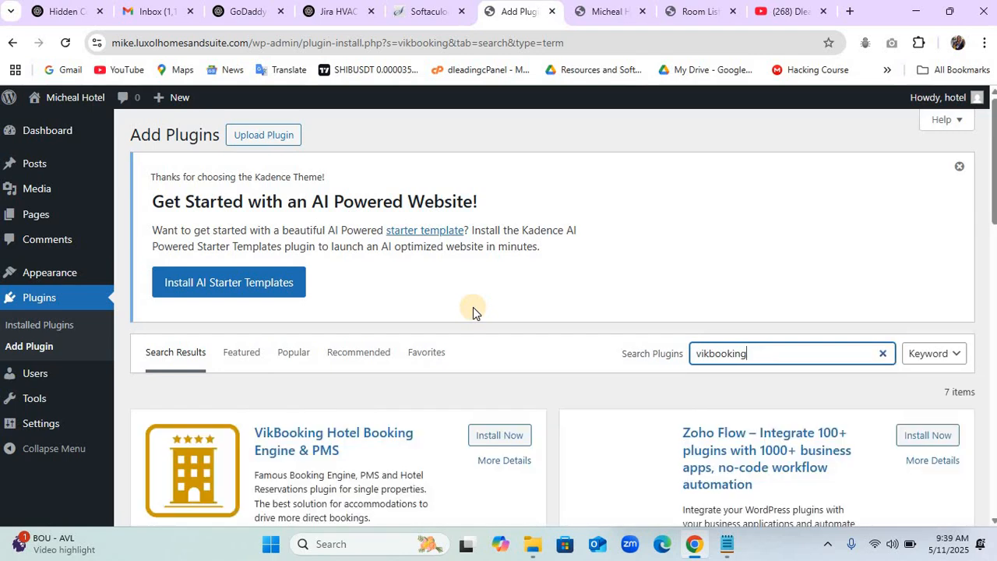
scroll(473, 311, down, 1)
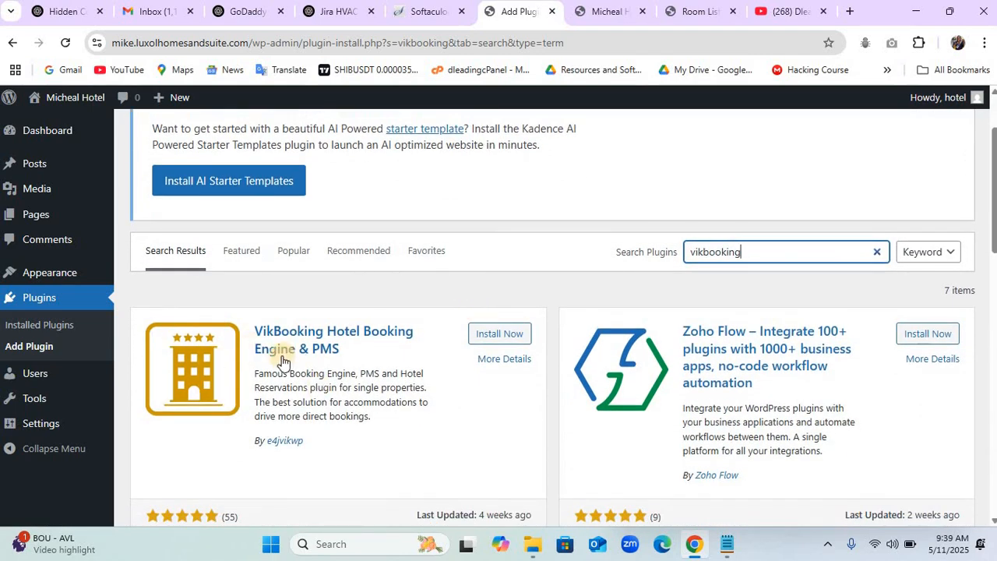
click(503, 333)
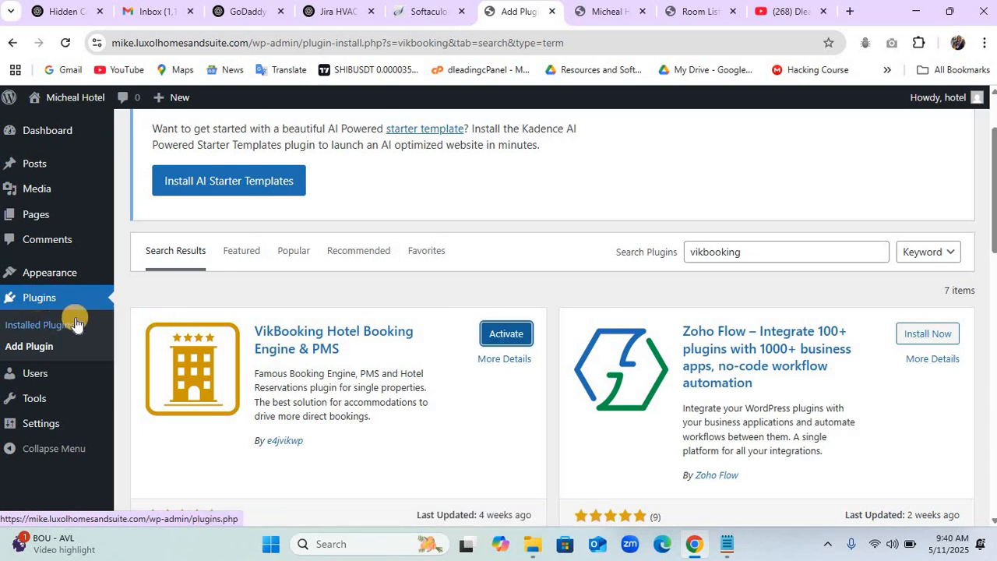
Go to the installed plugins, select all of them and activate them with one bulk action.
click(50, 328)
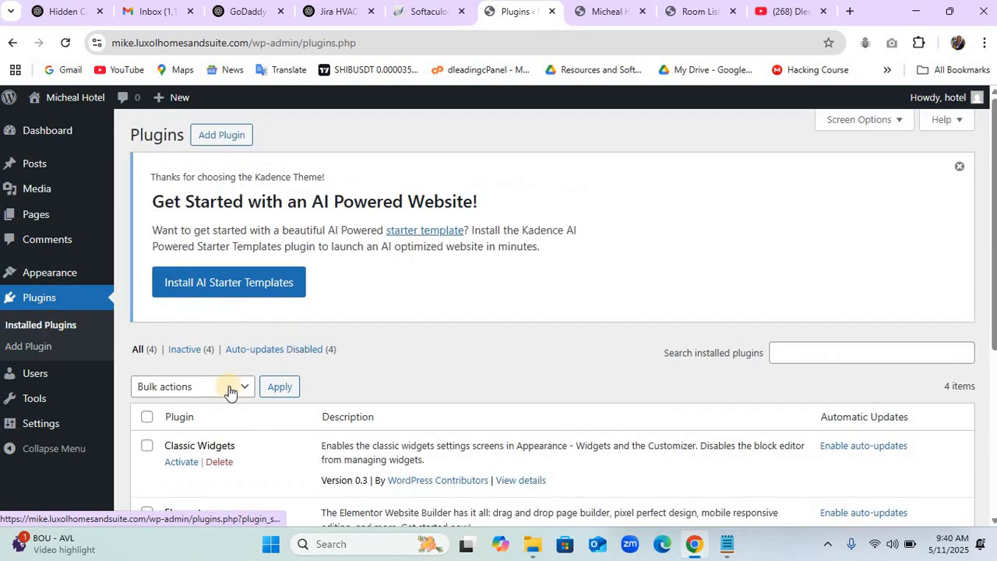
click(201, 394)
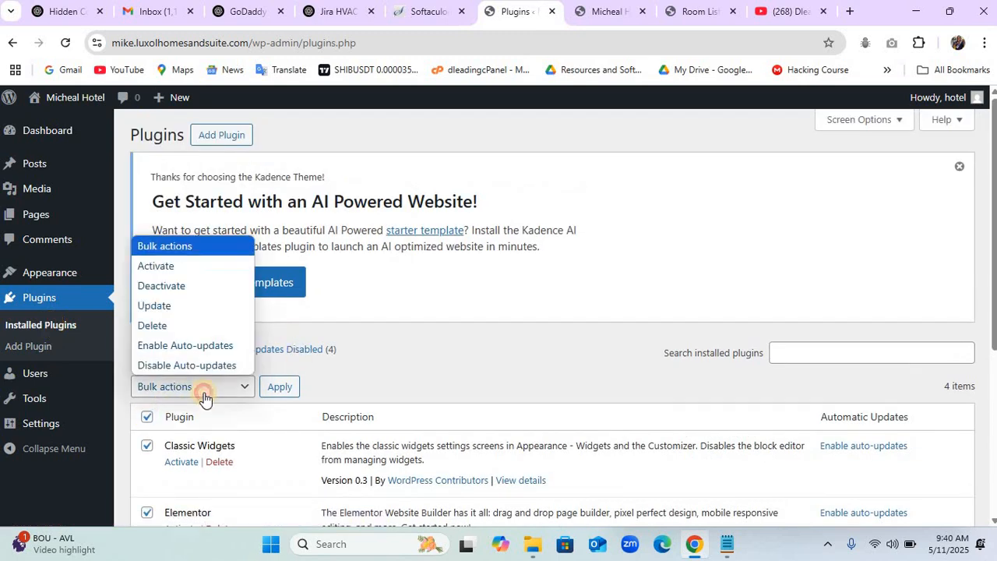
click(175, 270)
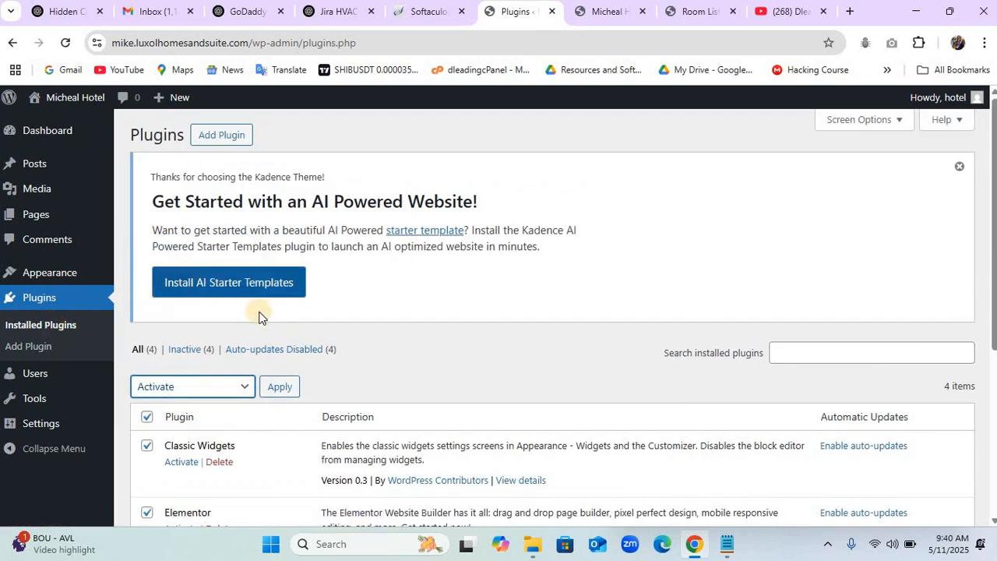
click(279, 389)
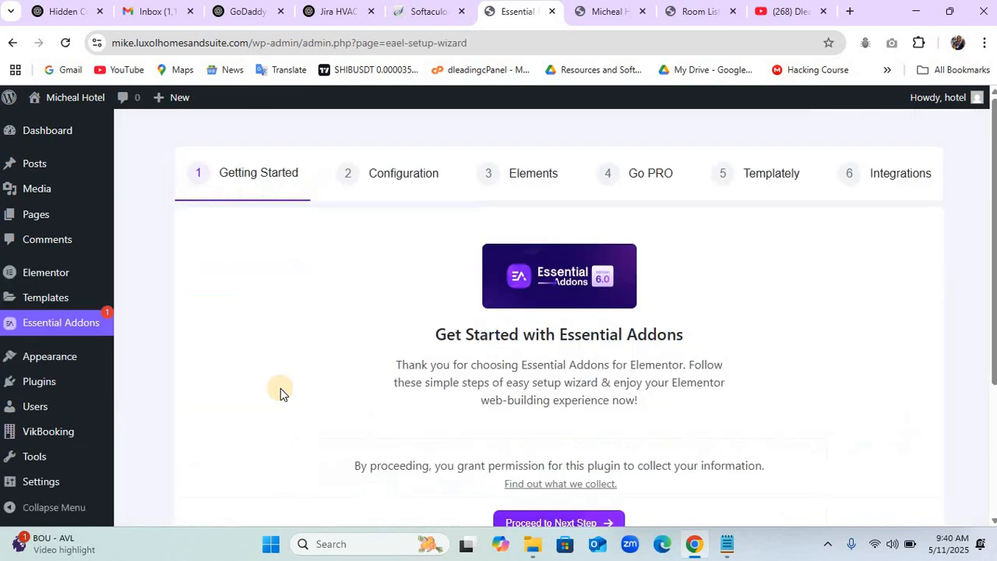
Try to skip the Getting Started step of the Essential Addons setup wizard.
scroll(280, 393, down, 2)
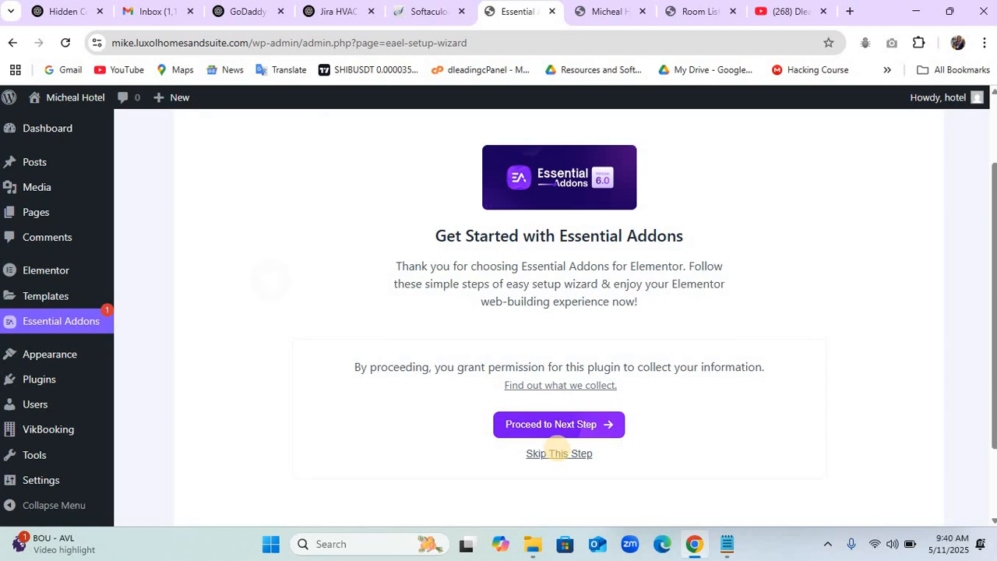
click(558, 453)
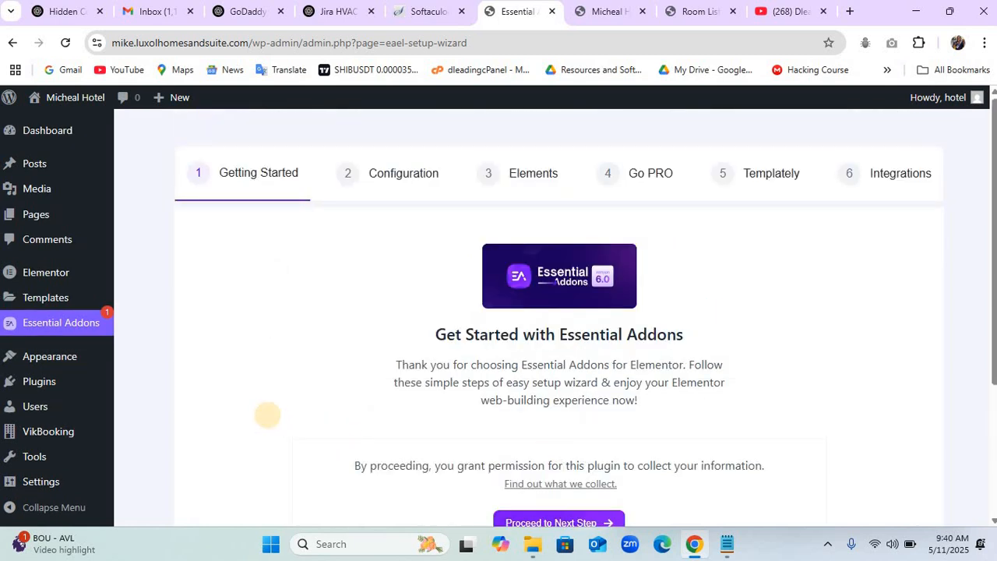
scroll(268, 414, down, 1)
Go to the list of all pages and add a new page titled "Home".
mouse_move(45, 480)
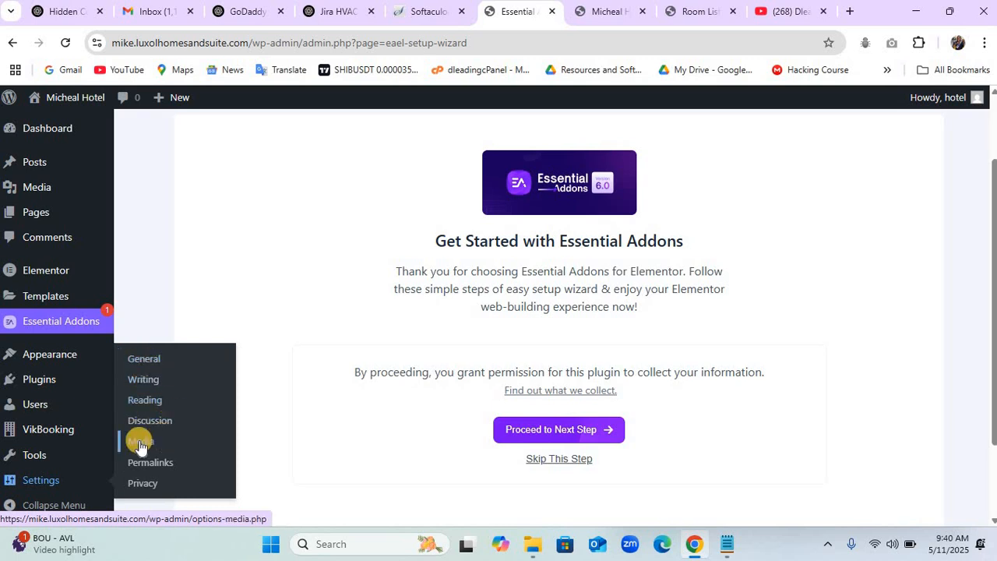
mouse_move(111, 209)
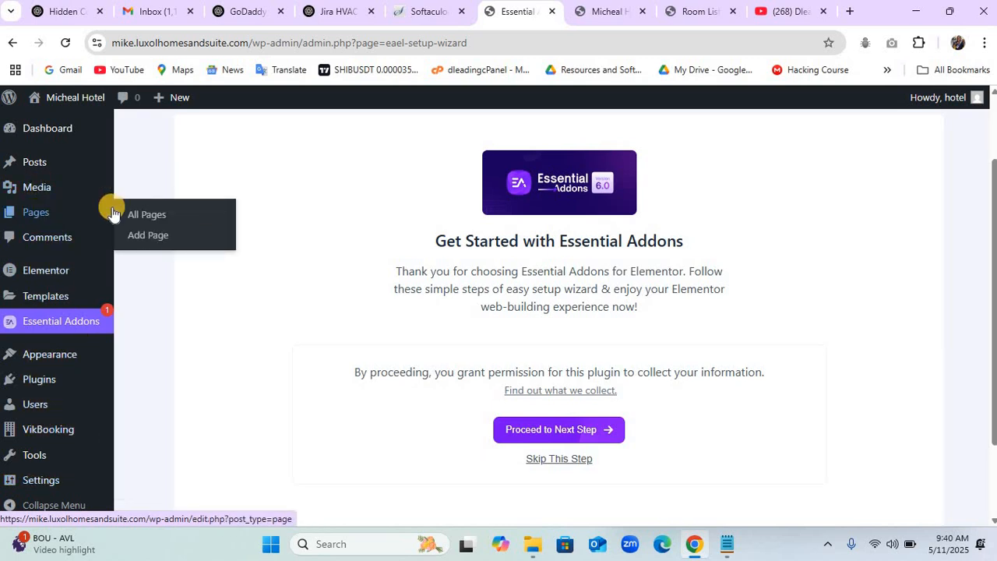
click(145, 216)
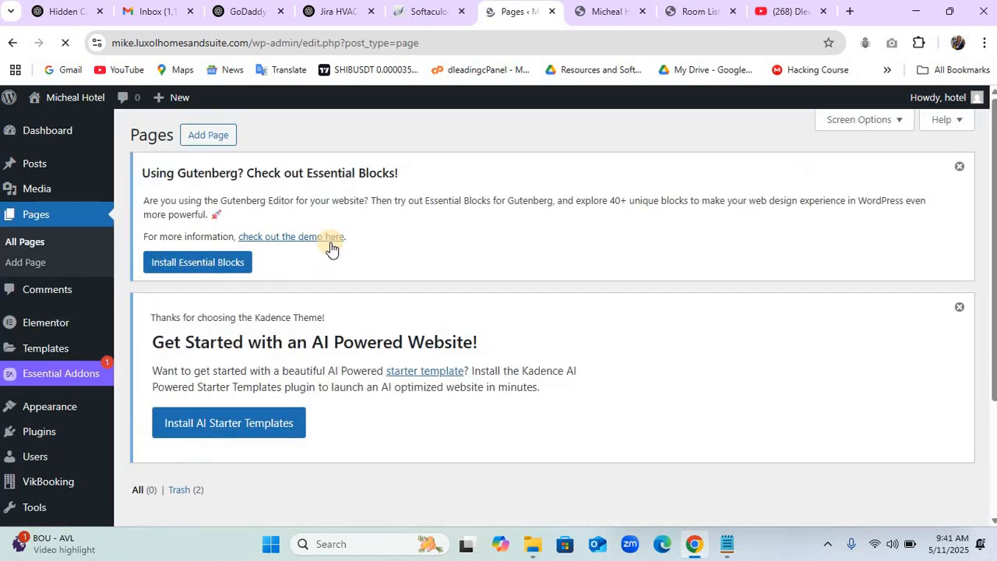
scroll(330, 242, down, 3)
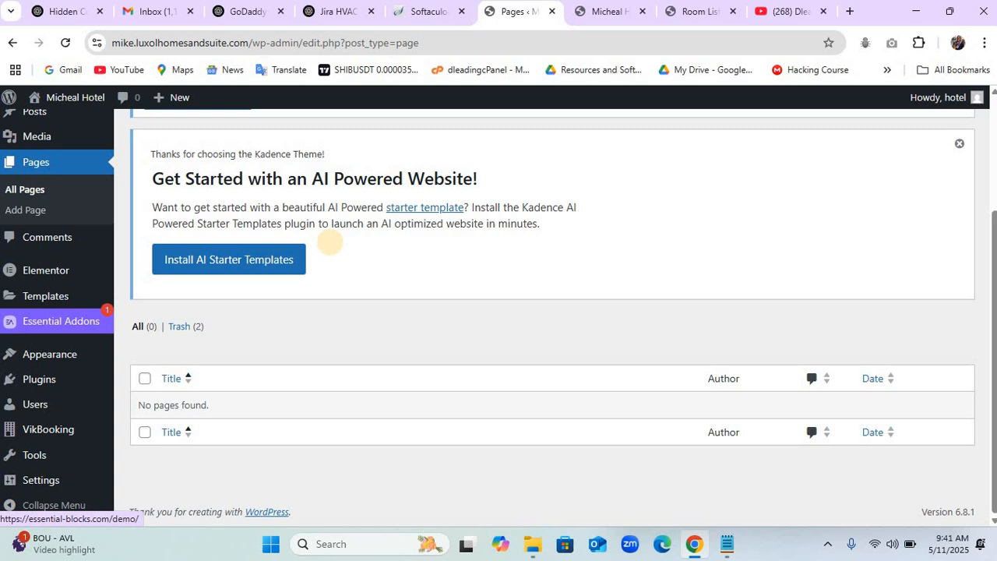
scroll(330, 242, up, 3)
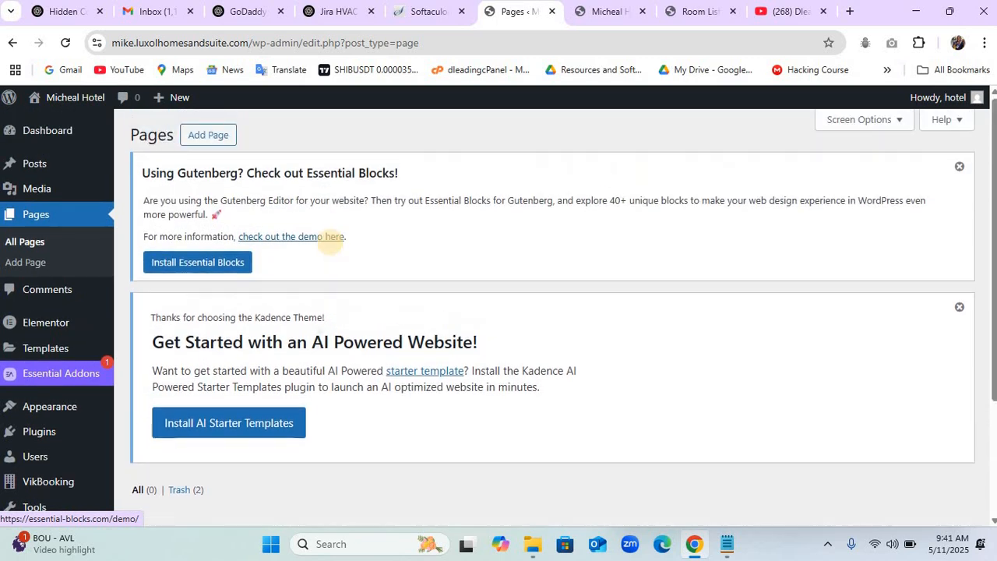
click(215, 136)
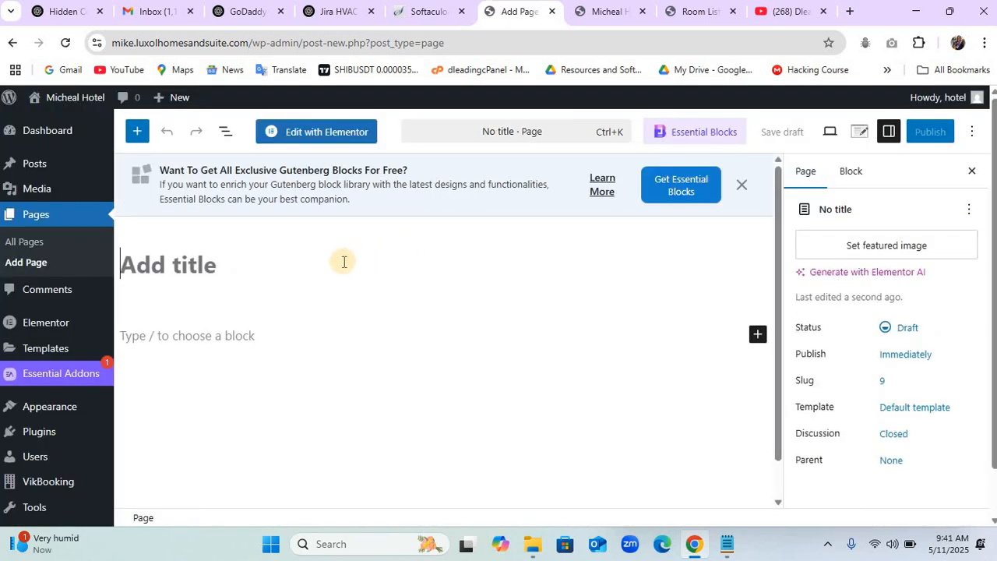
text(Home)
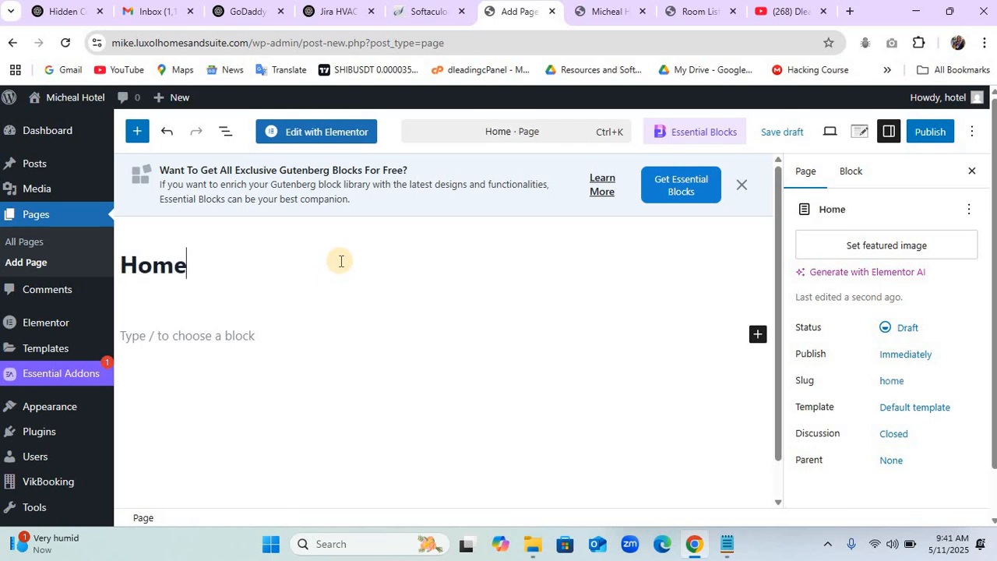
Set the Home page's template to Elementor Full Width and publish the page.
click(913, 411)
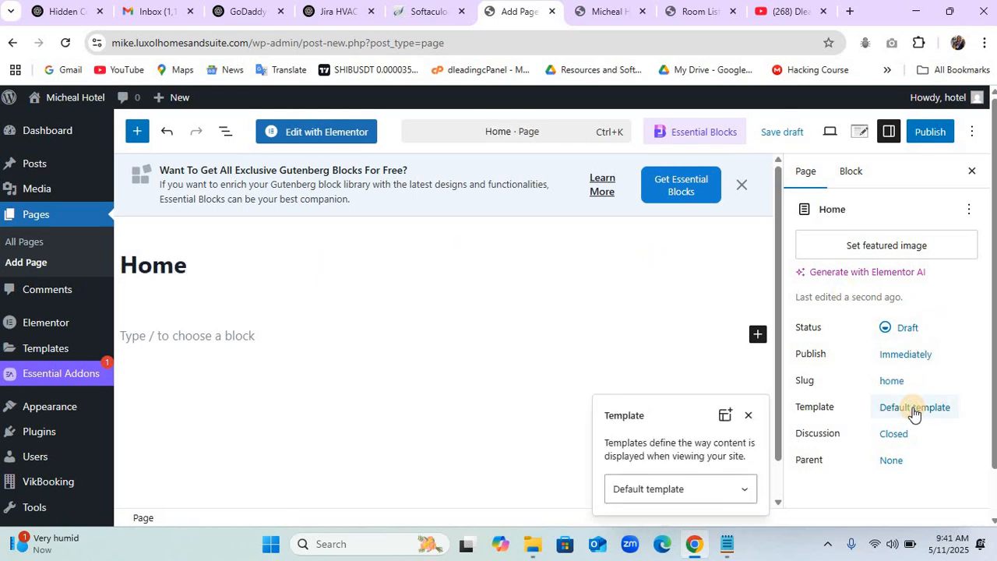
click(717, 499)
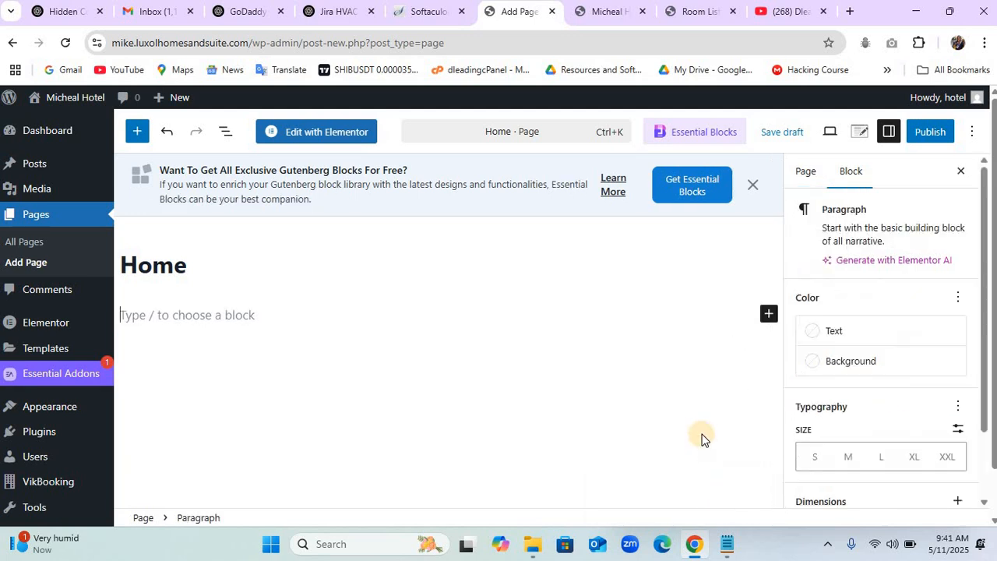
click(804, 173)
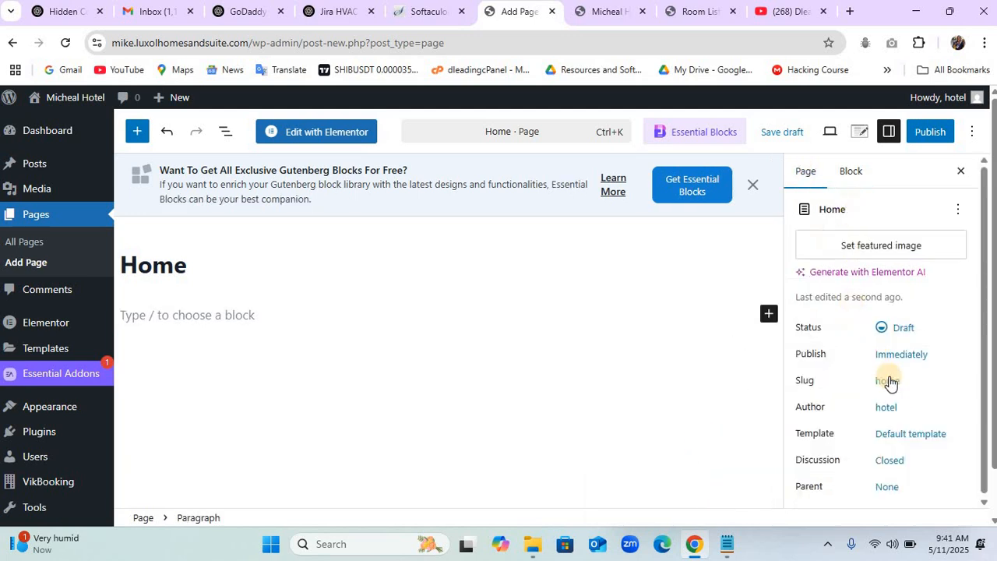
click(886, 436)
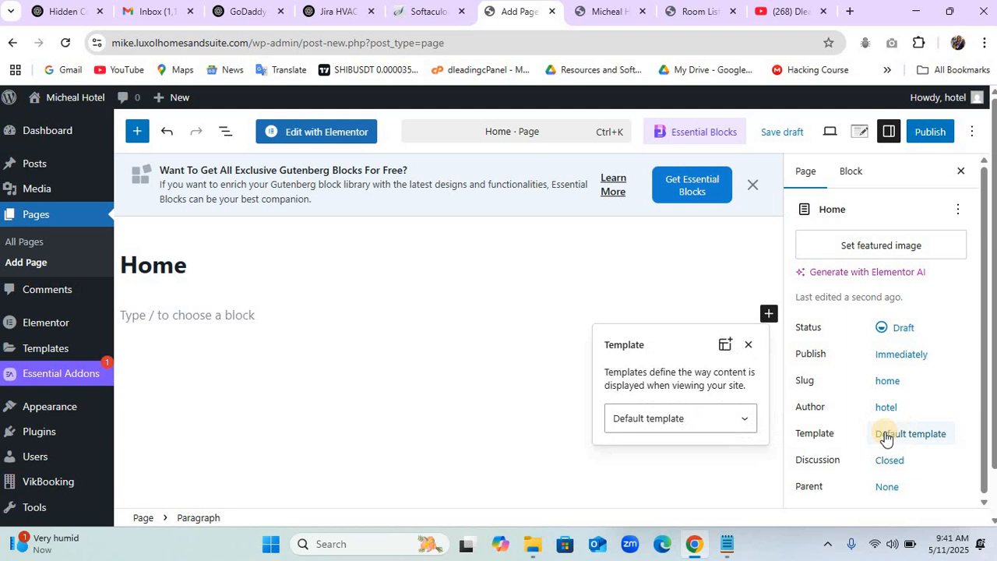
click(674, 429)
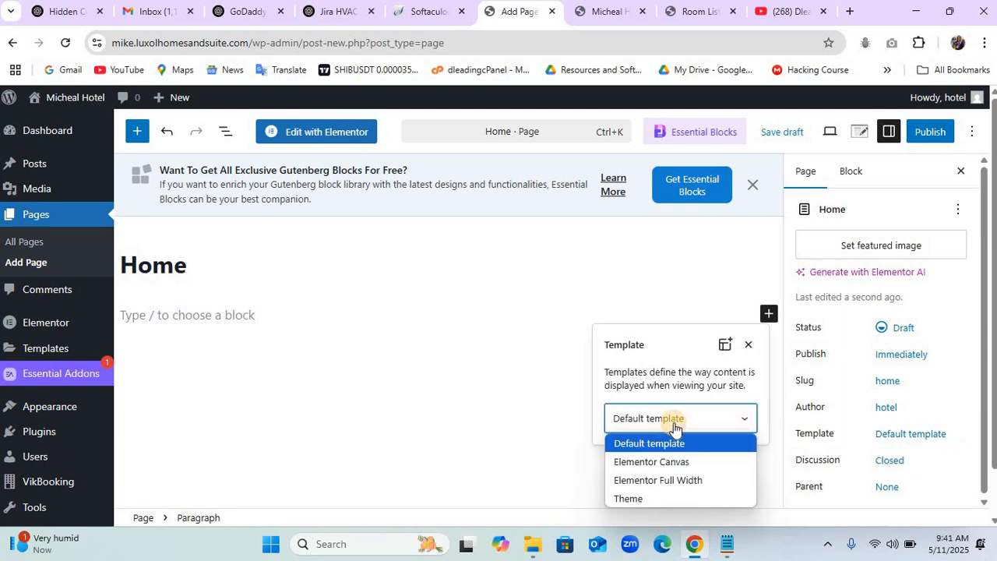
click(678, 479)
click(926, 134)
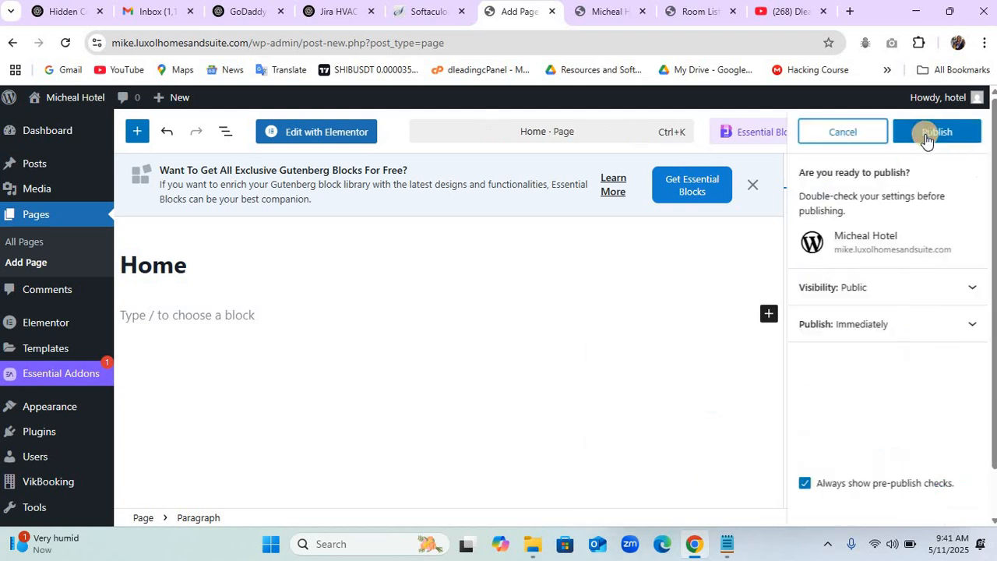
click(927, 134)
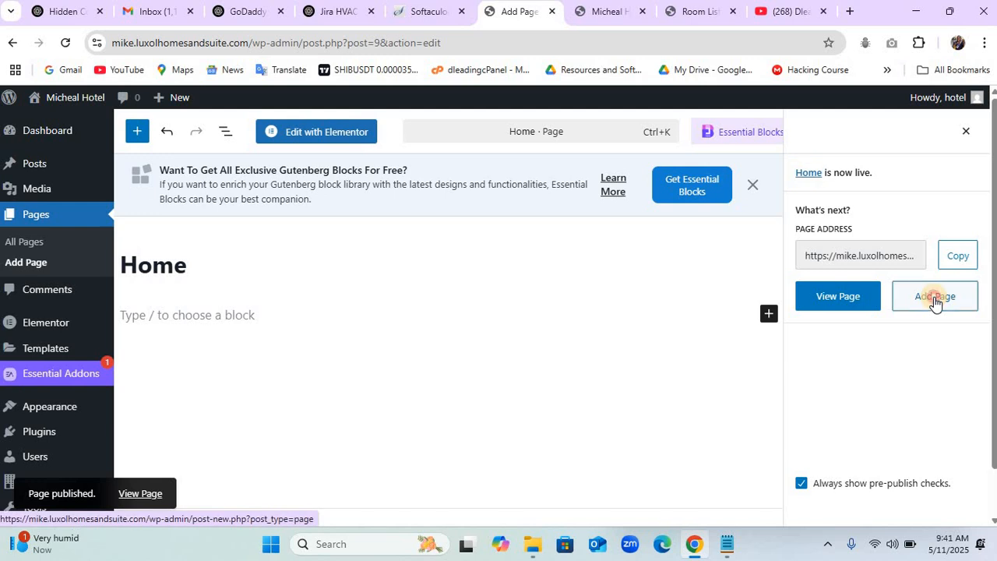
Add a new page titled "About Us" with the Elementor Full Width template and publish it.
click(935, 299)
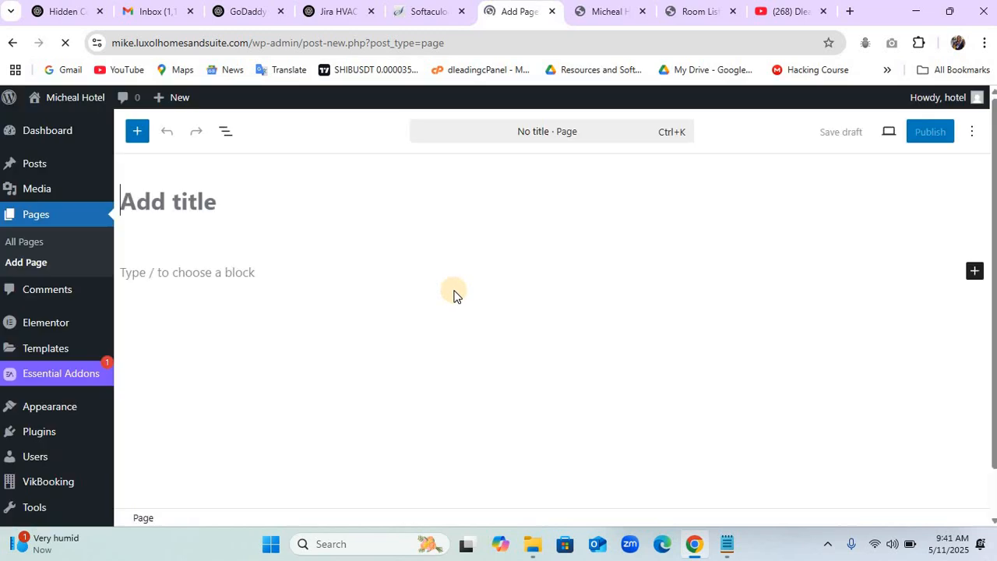
text(Ab)
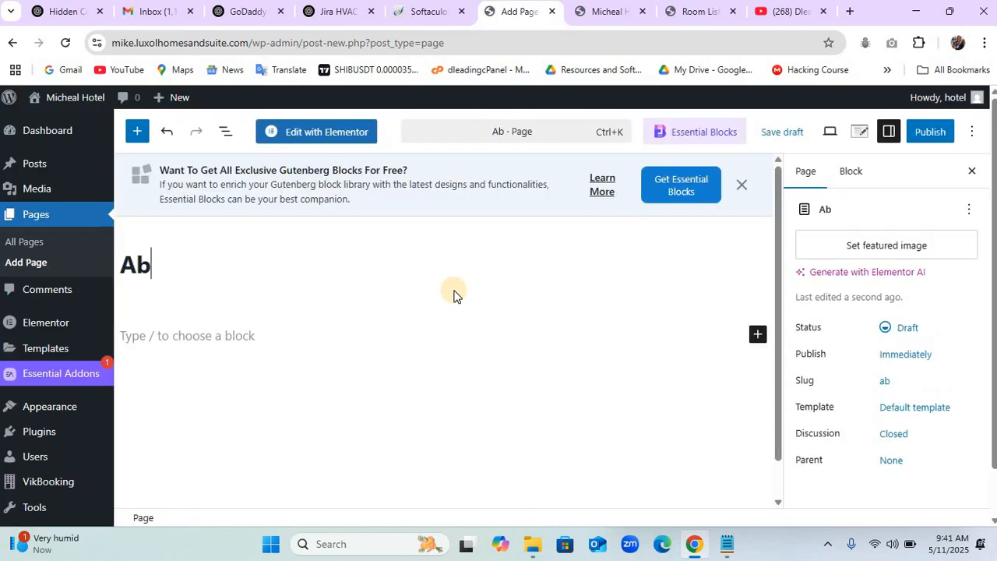
text(out Us)
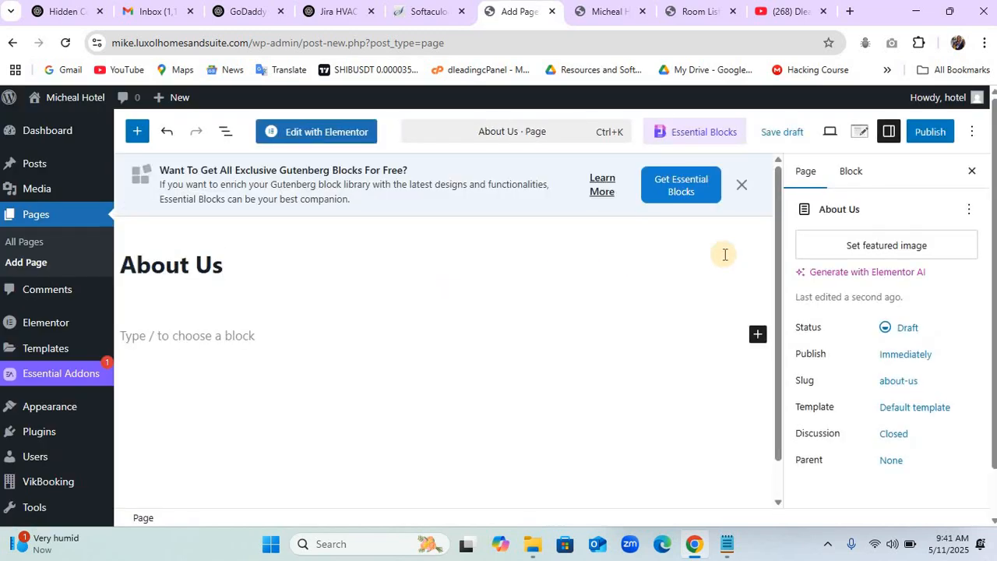
click(893, 414)
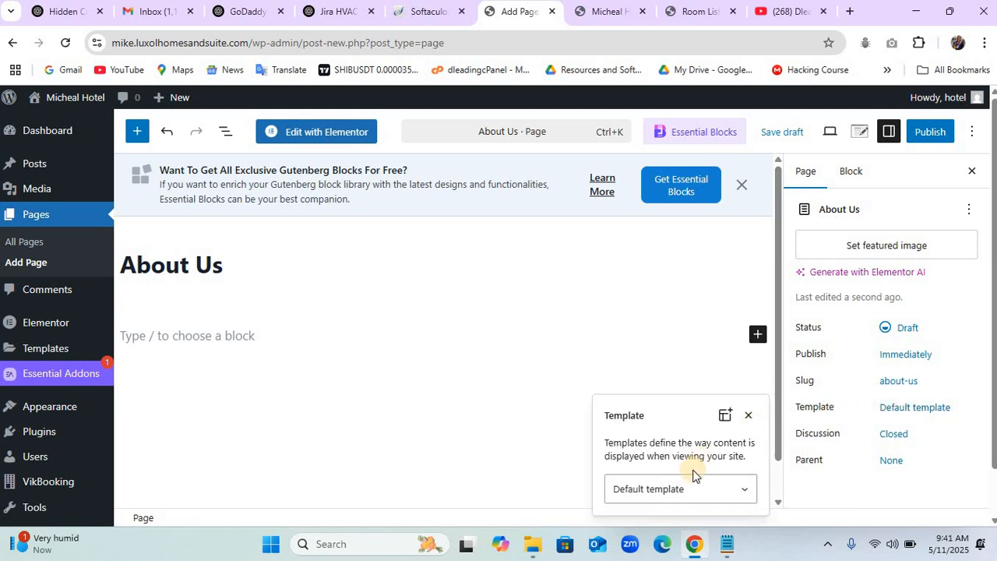
click(691, 481)
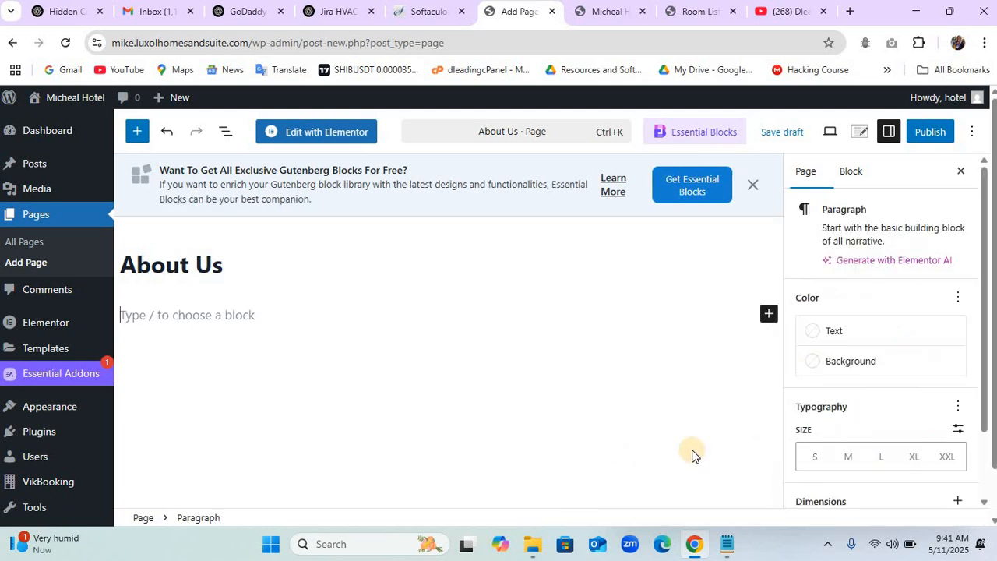
click(810, 174)
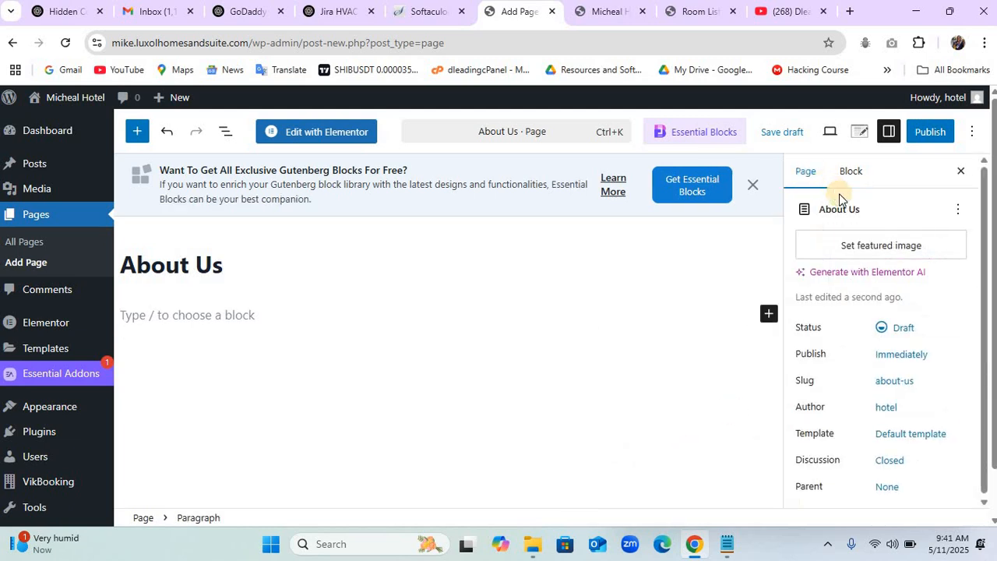
click(910, 435)
click(712, 418)
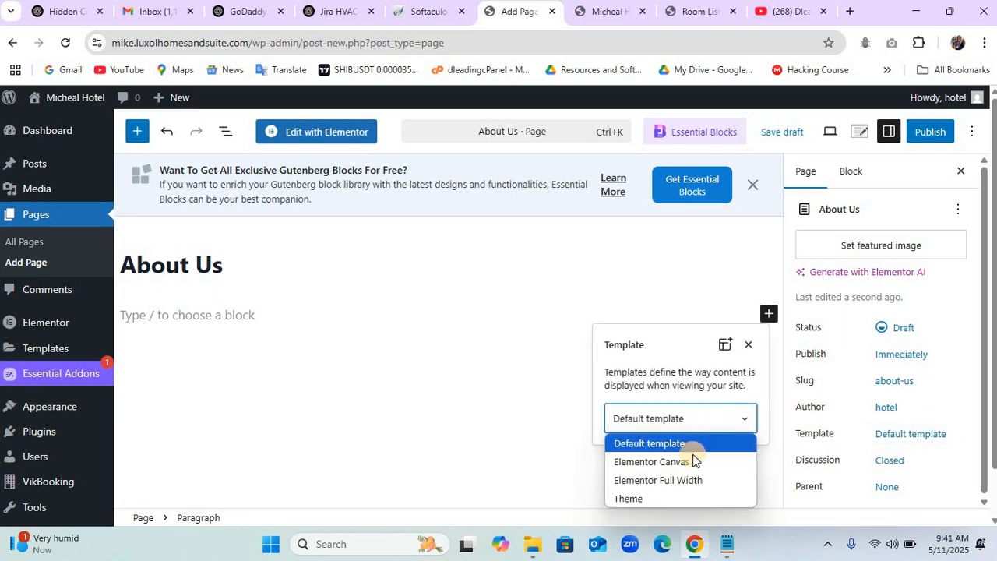
click(677, 481)
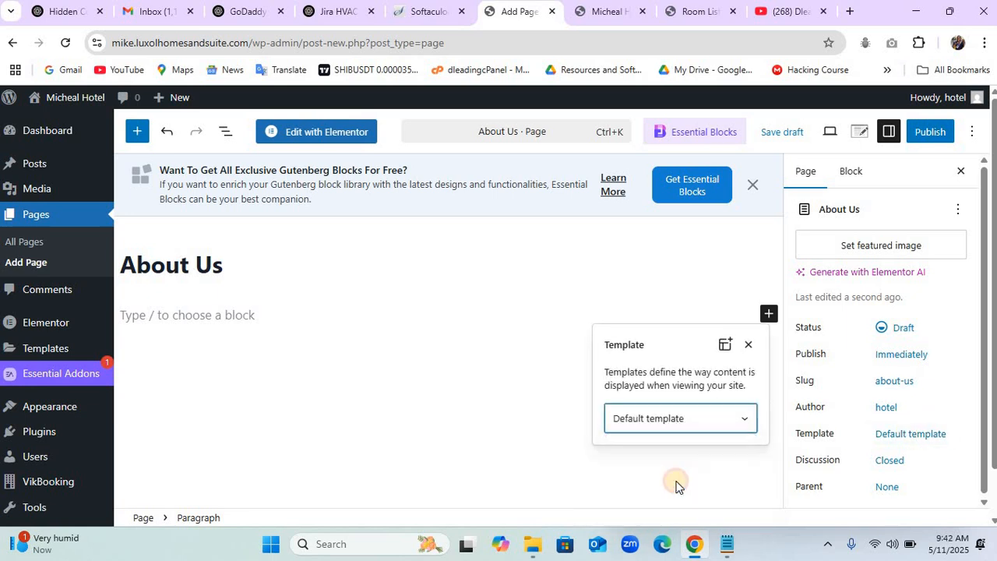
click(929, 134)
click(929, 134)
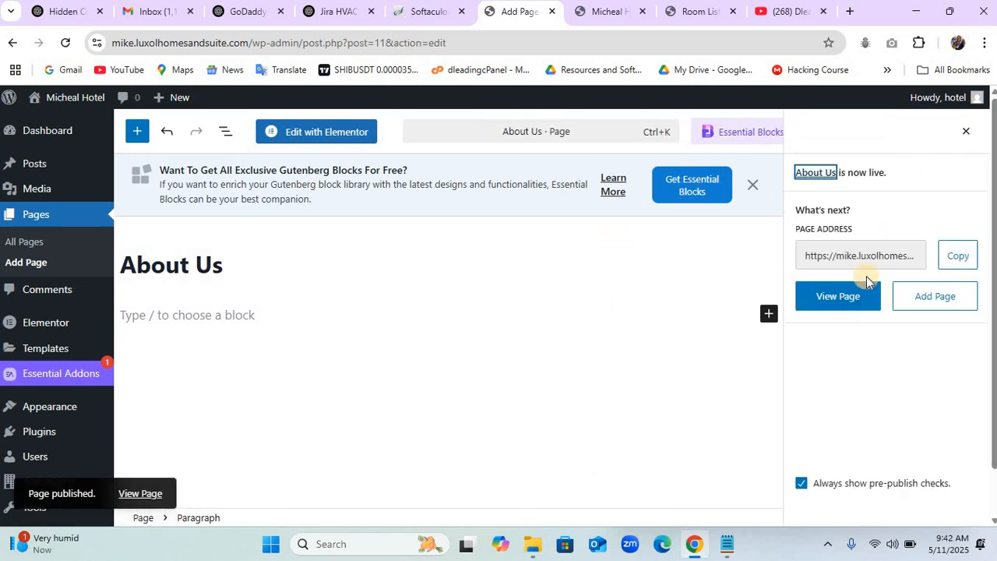
Add a new page titled "Contact Us" with the Elementor Full Width template and publish it.
click(913, 301)
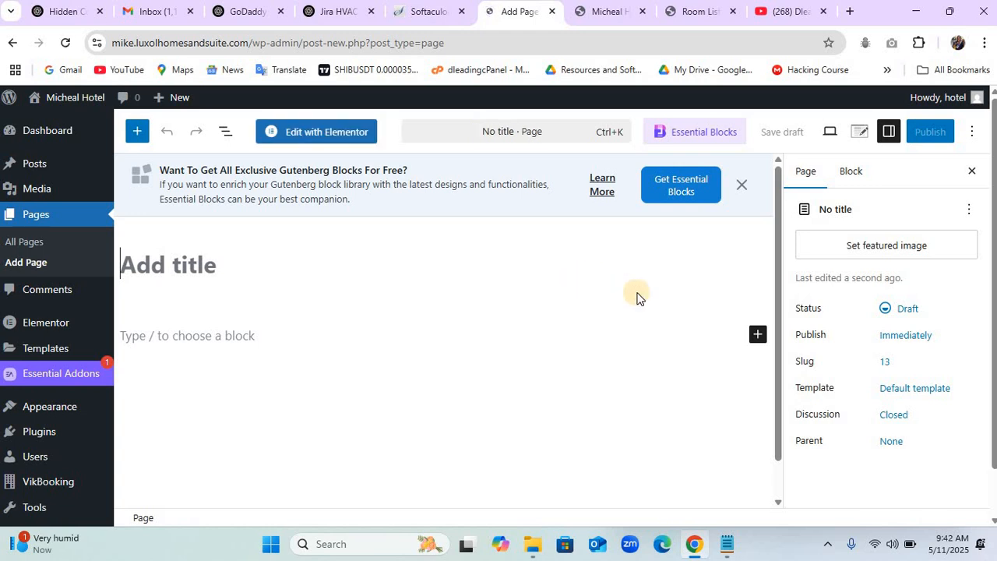
text(Contact Us)
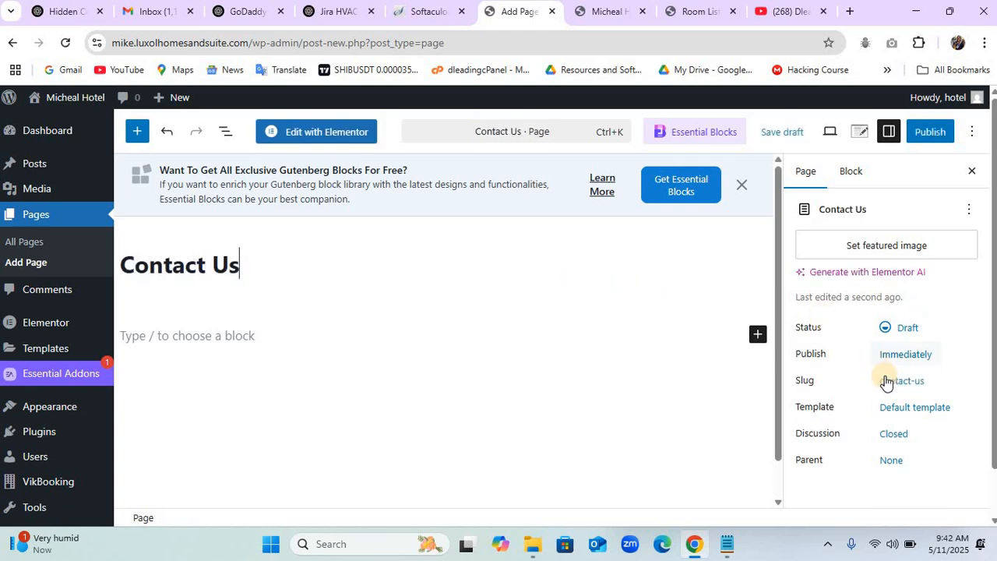
click(889, 408)
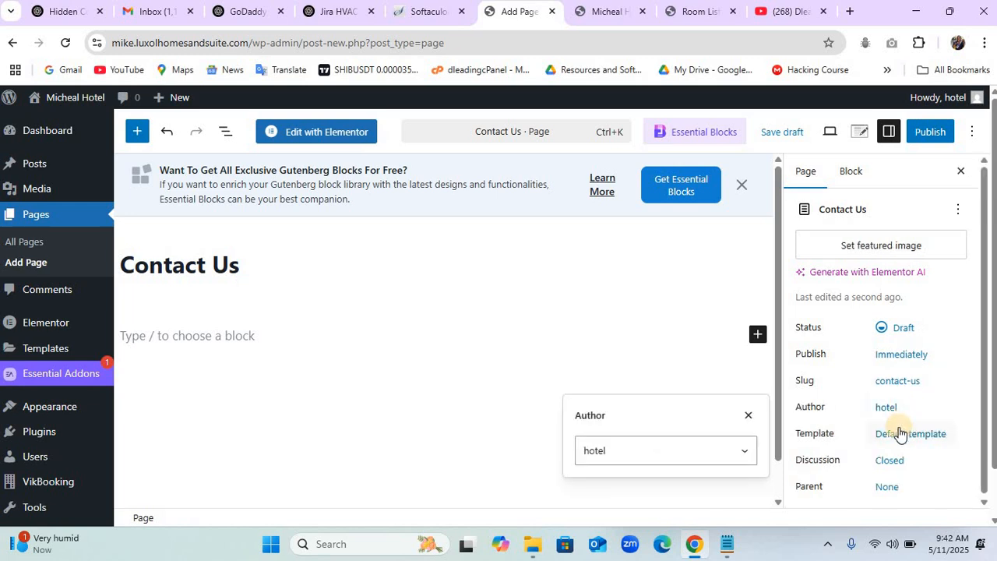
click(900, 433)
click(704, 419)
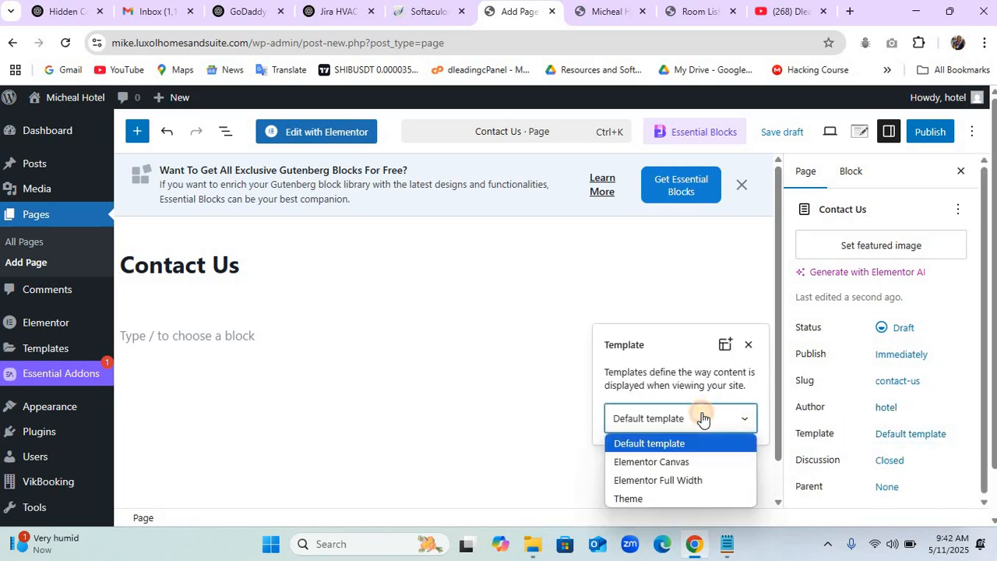
click(698, 481)
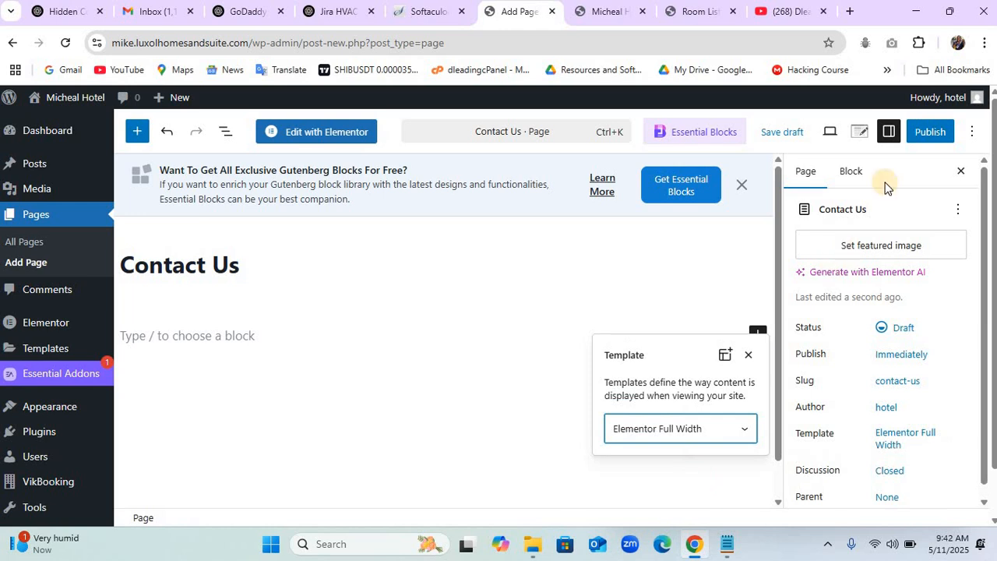
click(922, 138)
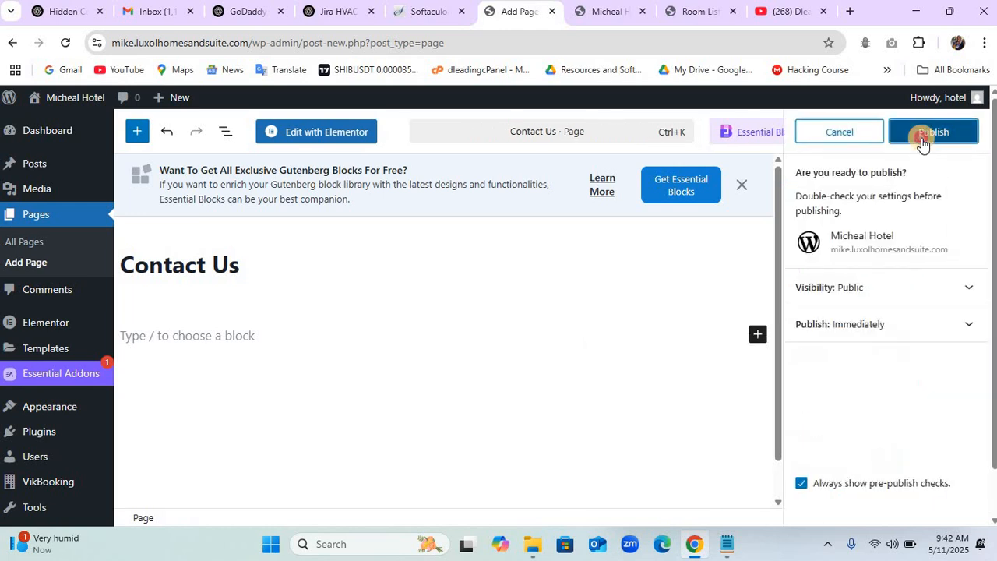
click(921, 137)
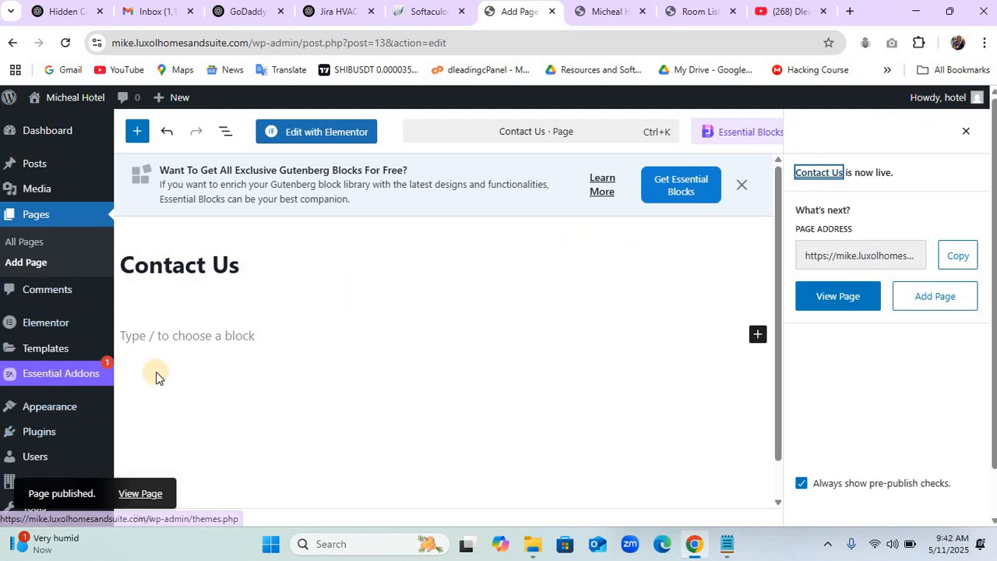
Go to the site's menu settings and create a menu named "Main Menu" for the Primary and Mobile display locations.
scroll(156, 374, down, 1)
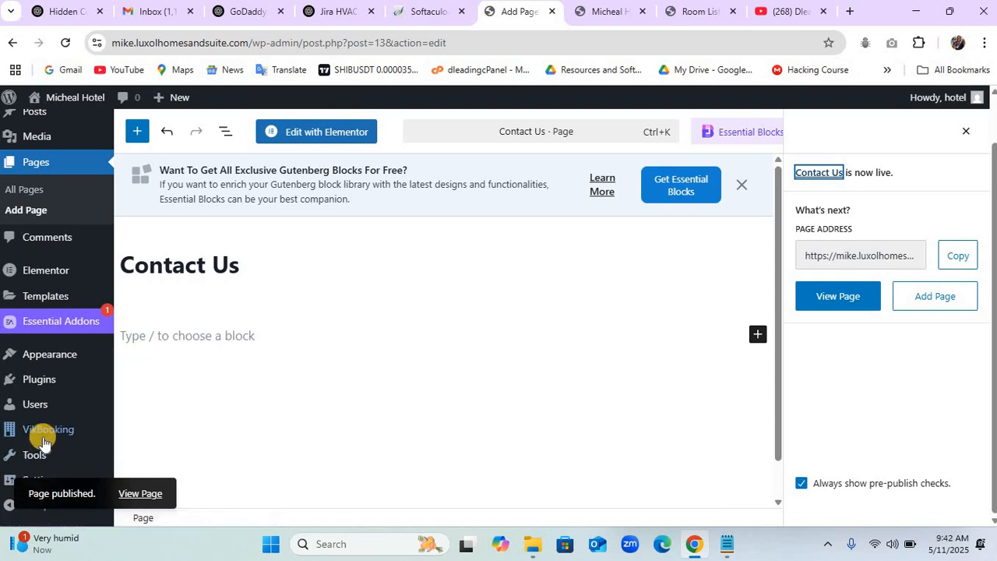
mouse_move(54, 359)
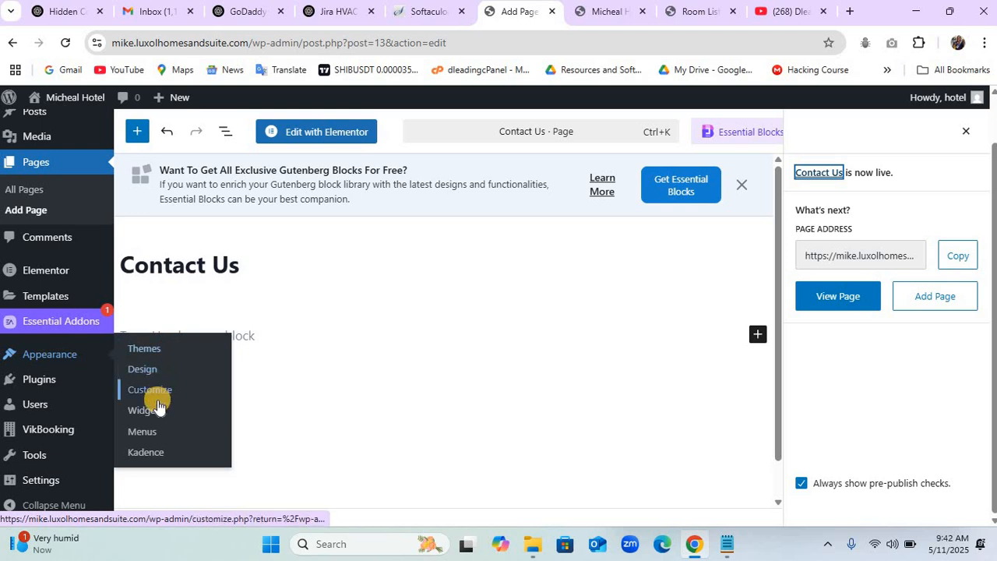
click(151, 433)
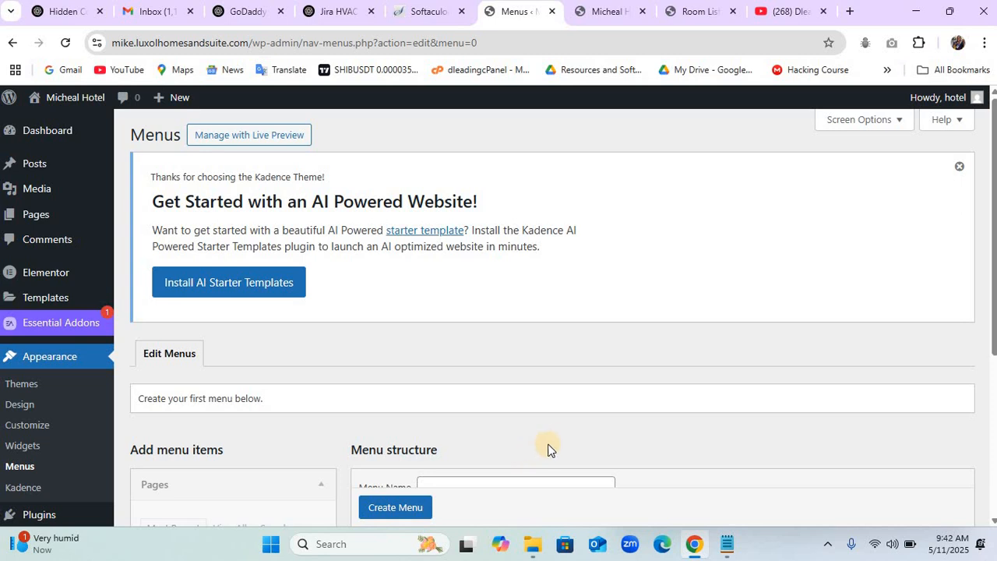
scroll(552, 438, down, 3)
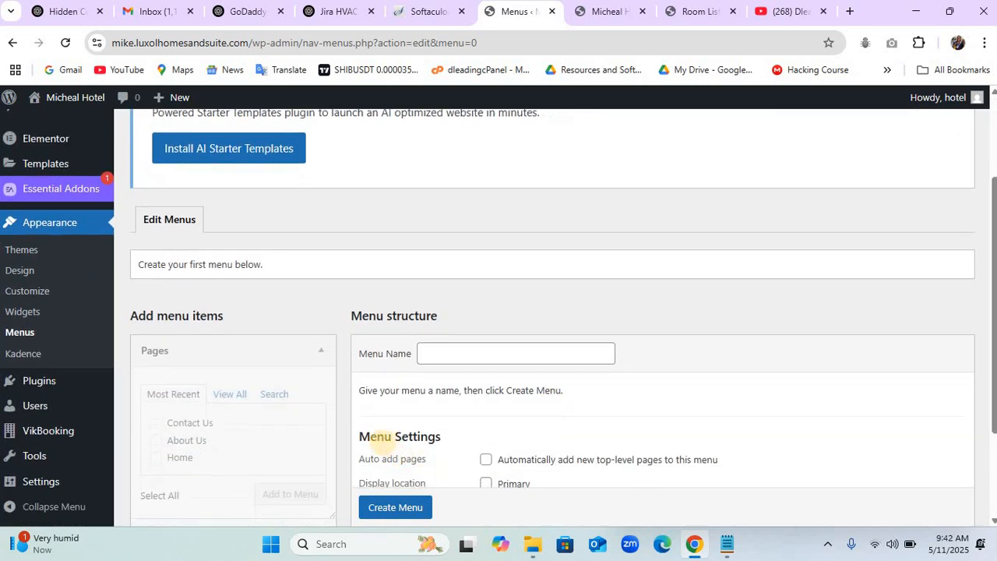
click(469, 351)
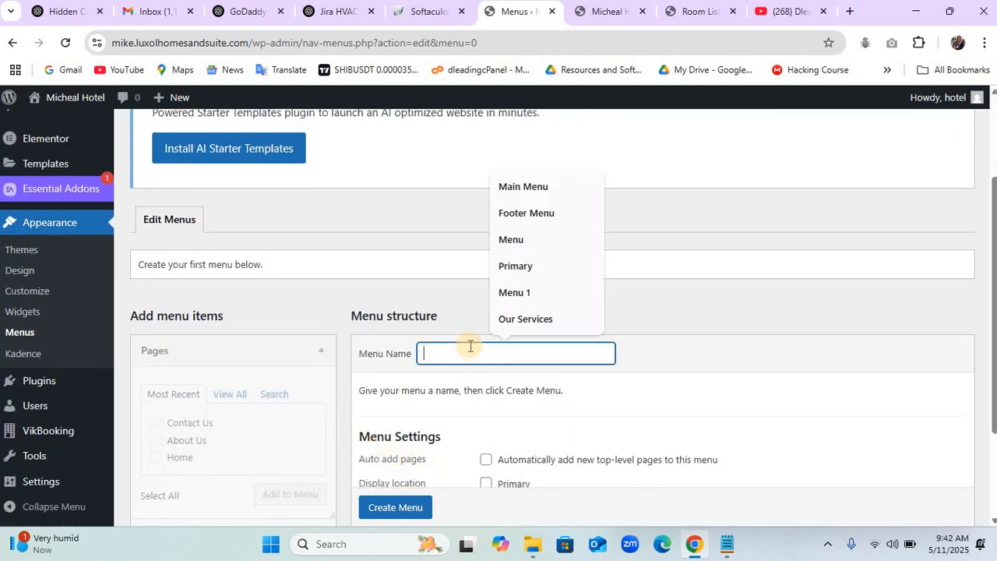
click(529, 188)
scroll(592, 279, down, 3)
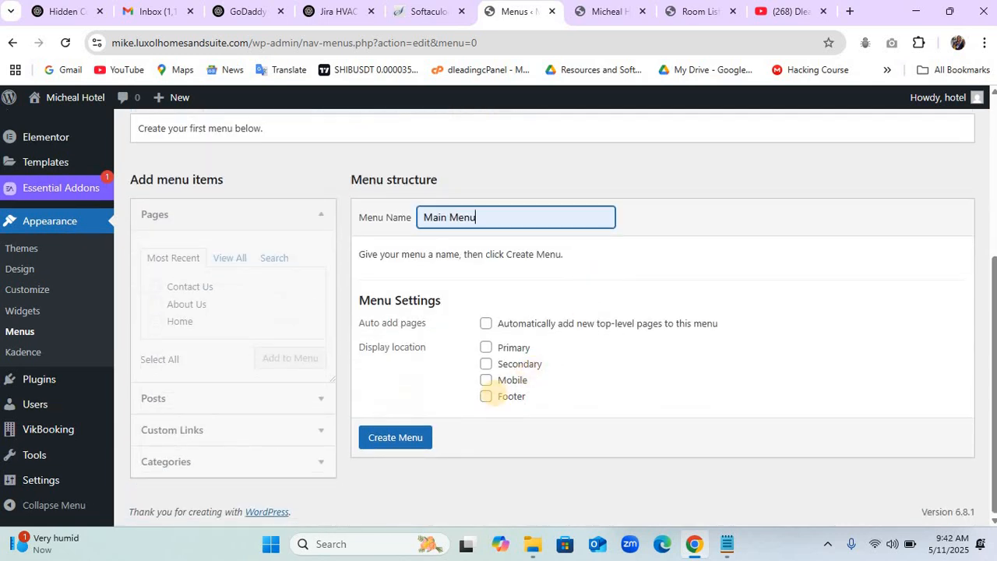
click(486, 349)
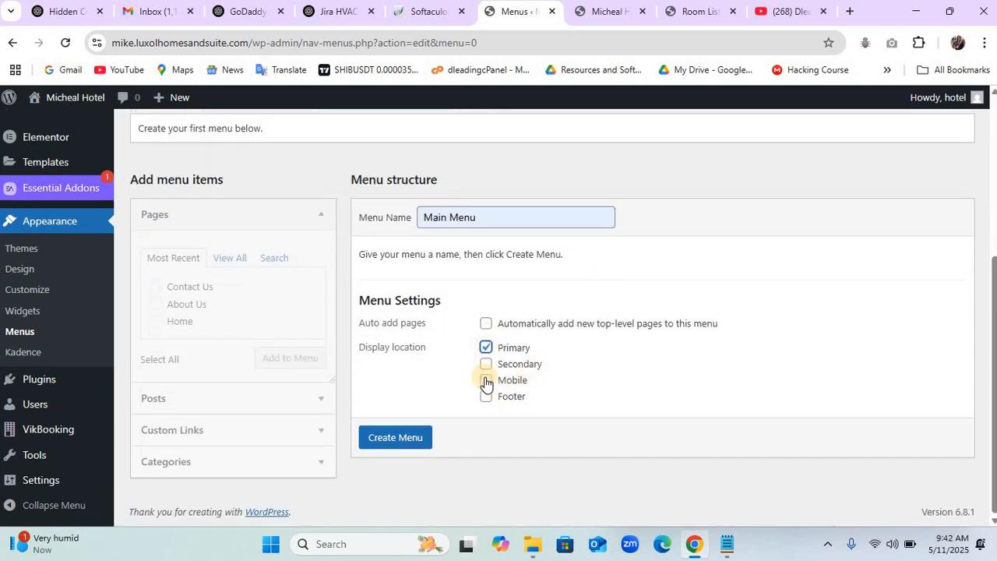
click(484, 382)
click(409, 438)
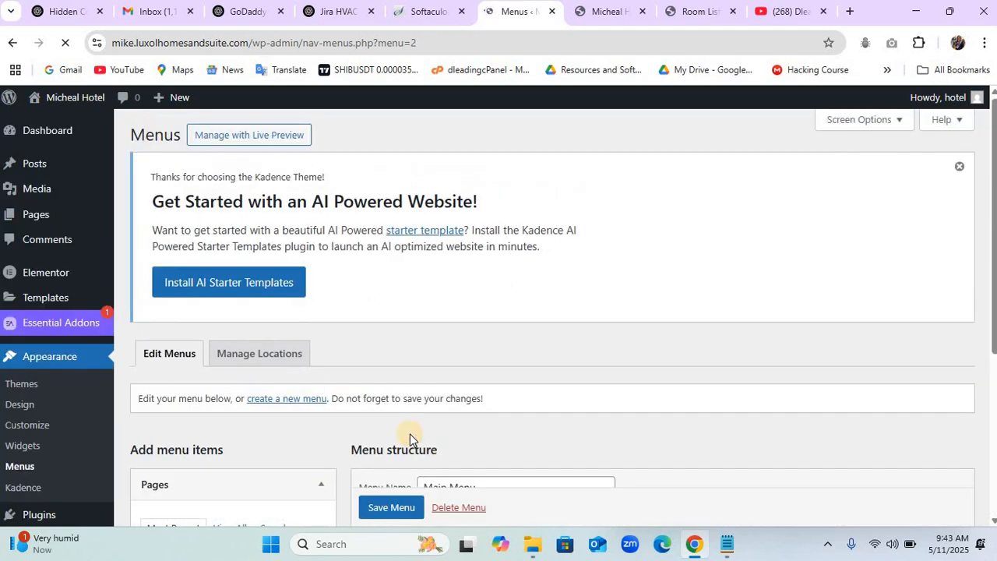
Add all three pages to the Main Menu and order them Home, About Us, Contact Us.
scroll(410, 434, down, 2)
scroll(410, 434, down, 1)
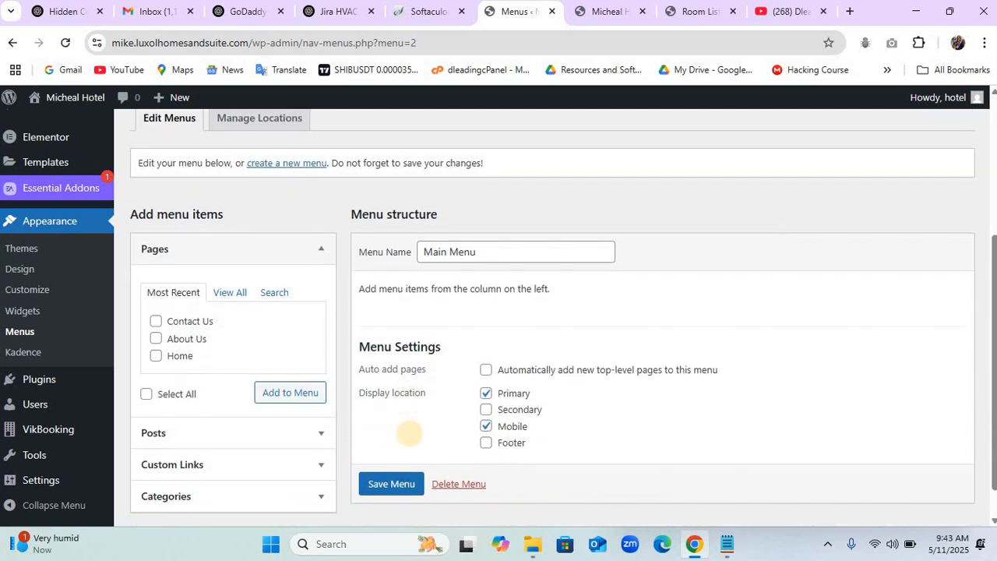
click(148, 396)
click(277, 394)
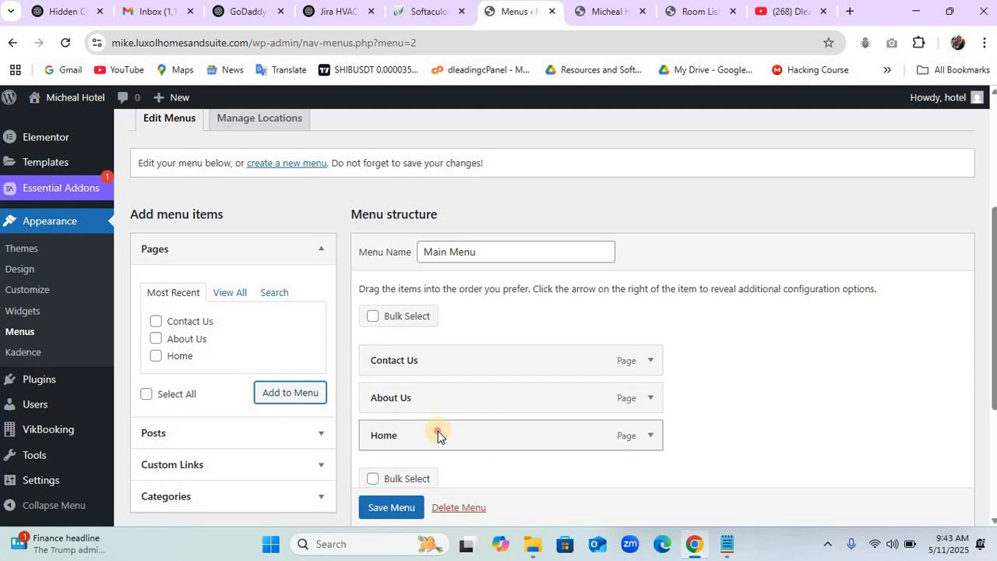
drag(438, 435, 437, 356)
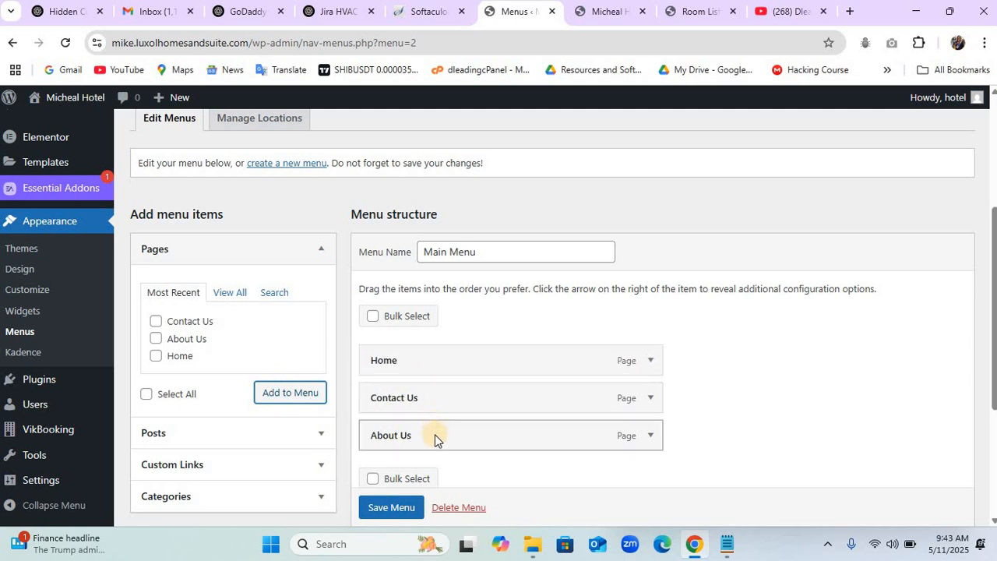
drag(435, 434, 433, 396)
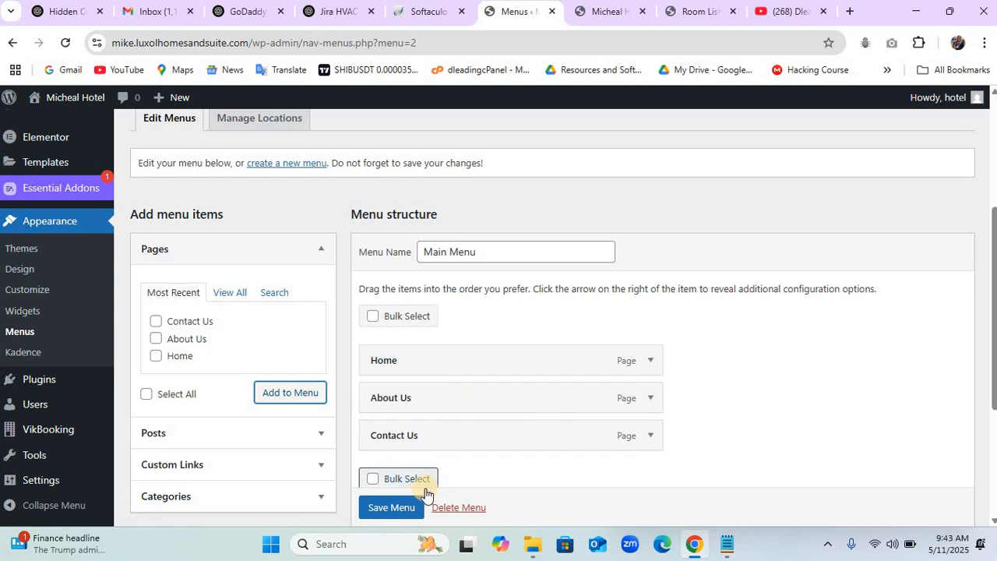
Save the Main Menu, reload the live site and check its Home page and front page.
click(393, 507)
scroll(396, 507, down, 1)
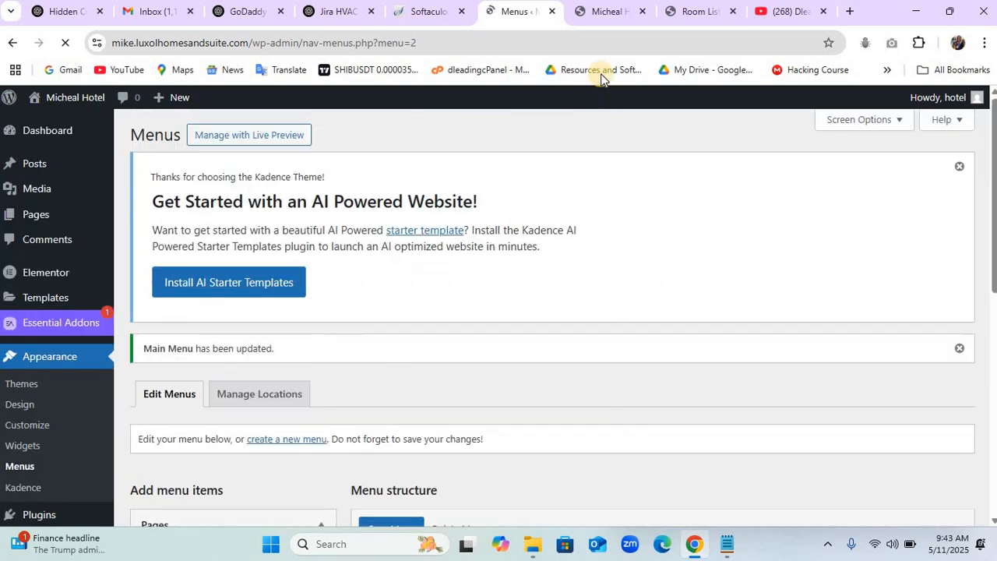
click(604, 13)
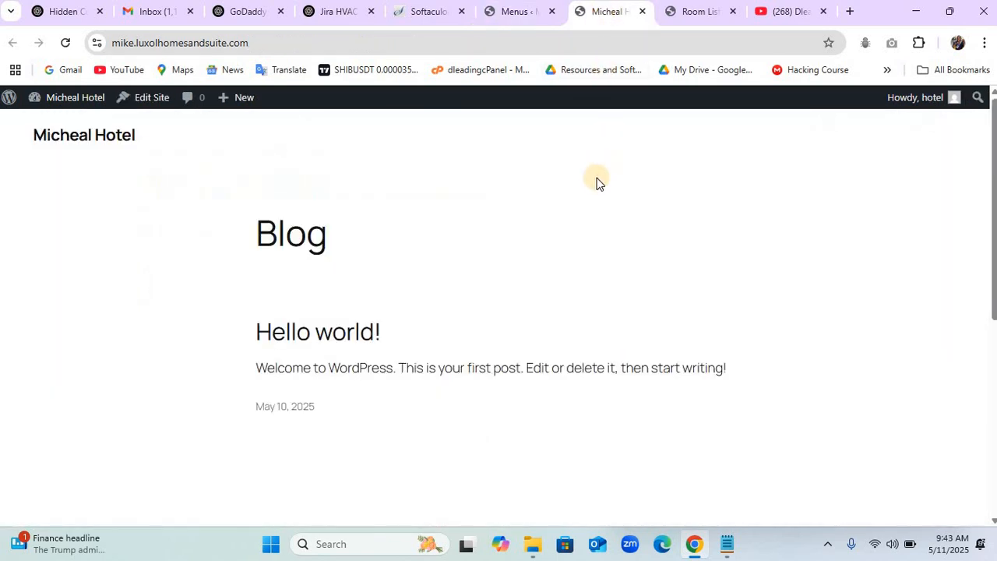
key(F5)
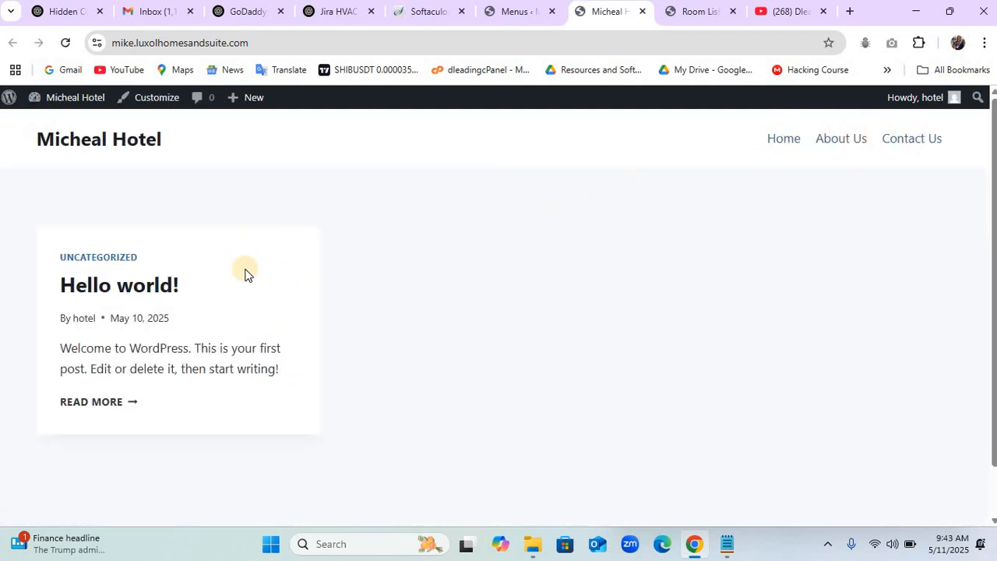
click(779, 143)
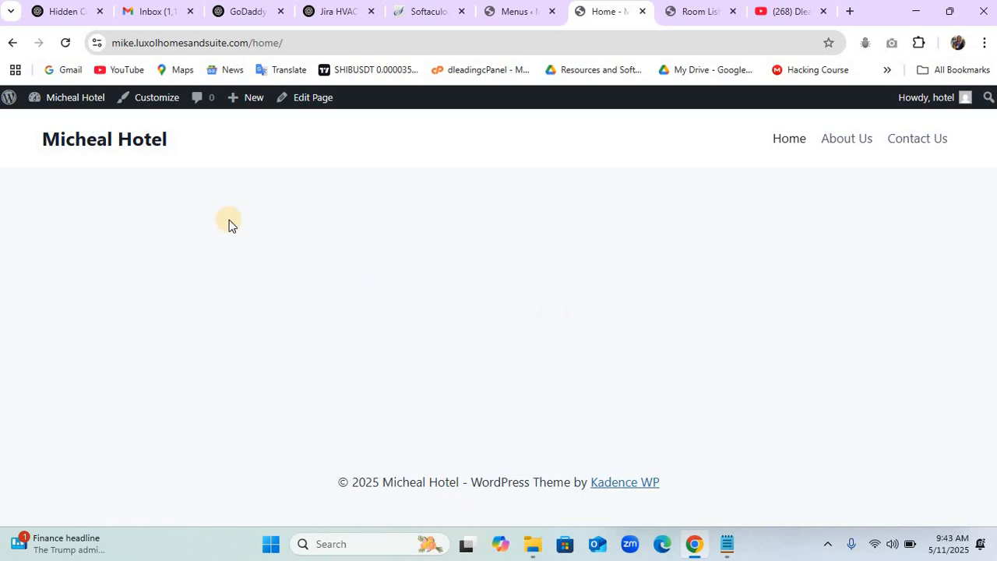
click(127, 146)
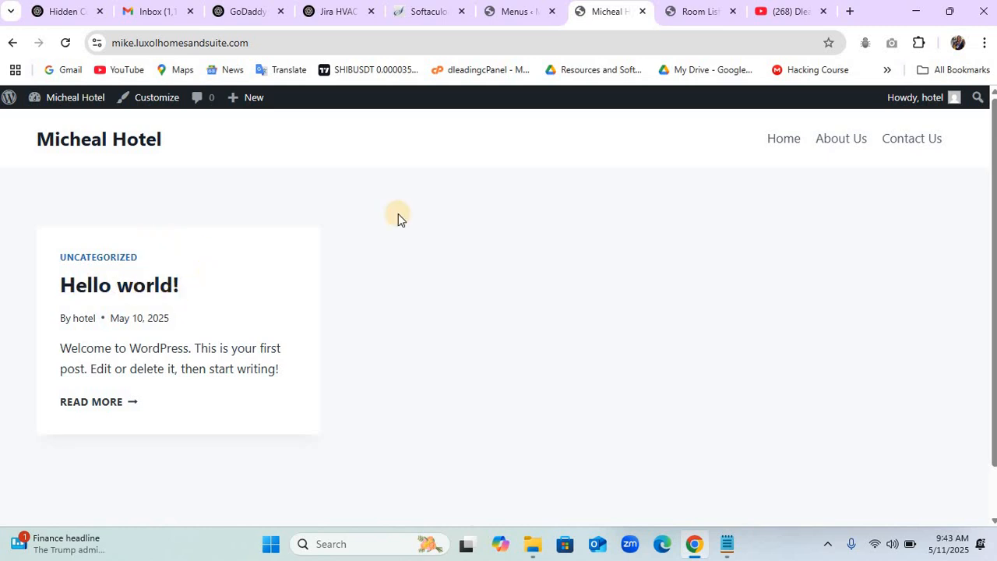
In the site's Reading settings, make the homepage display the static page Home and save the changes.
click(499, 23)
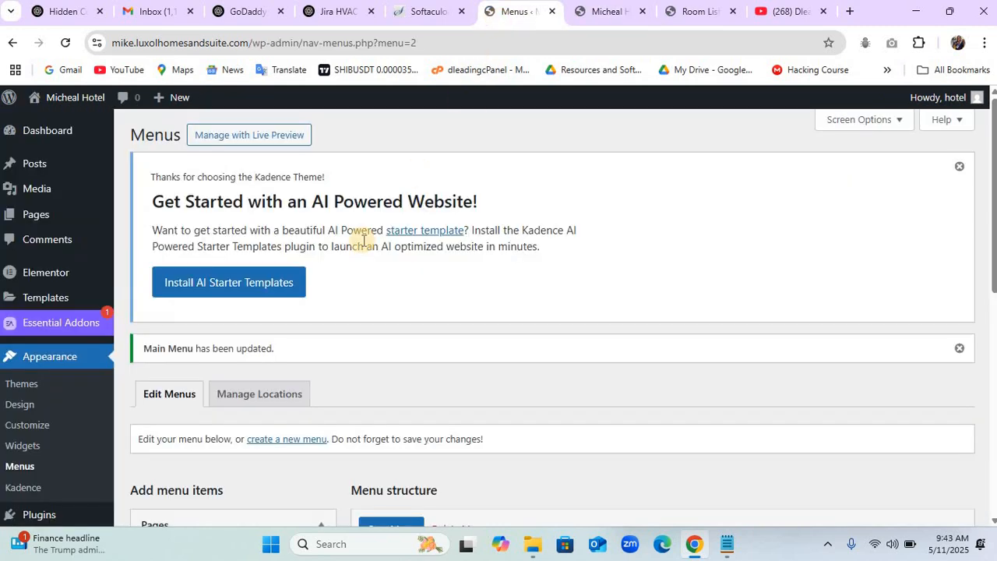
scroll(111, 371, down, 2)
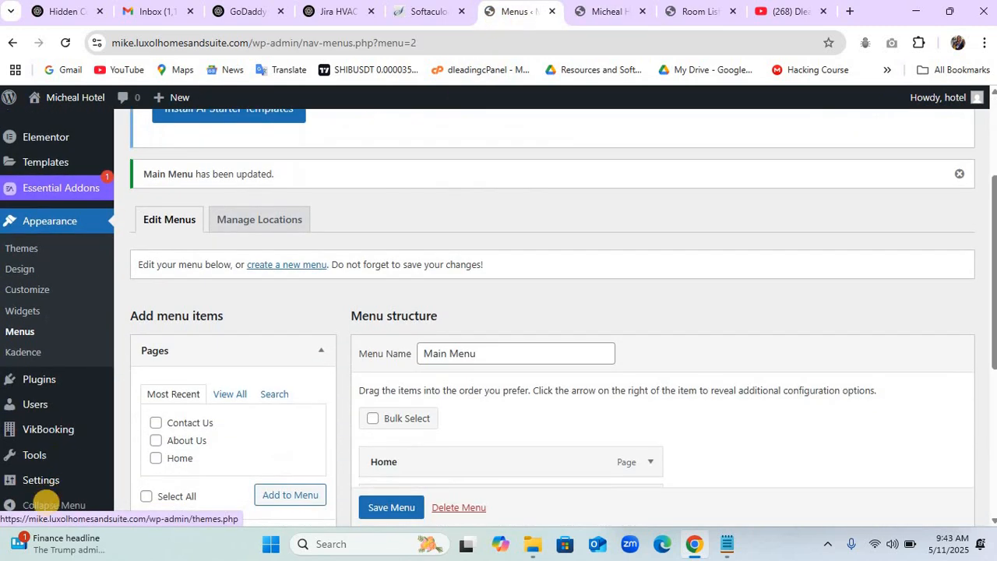
mouse_move(40, 480)
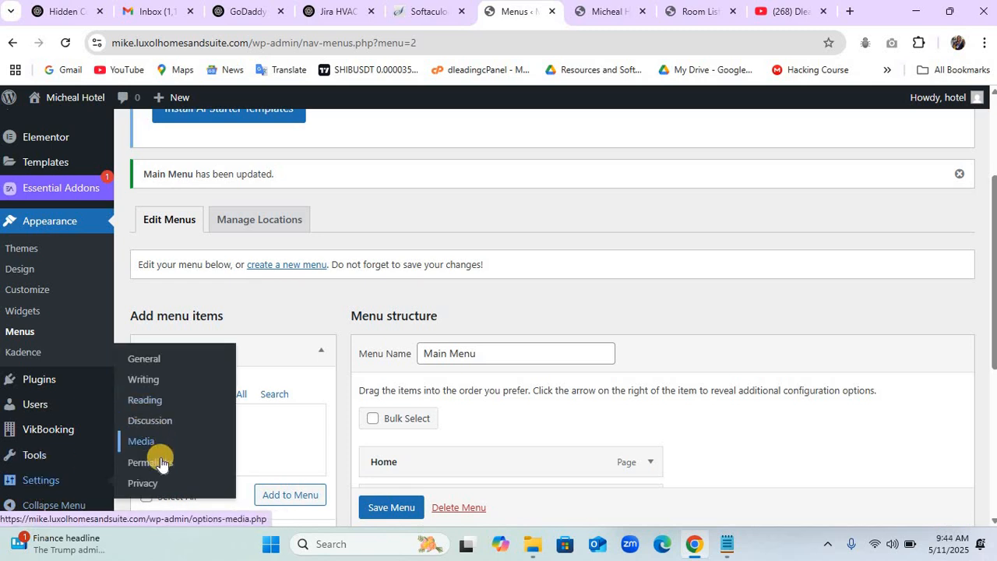
click(153, 404)
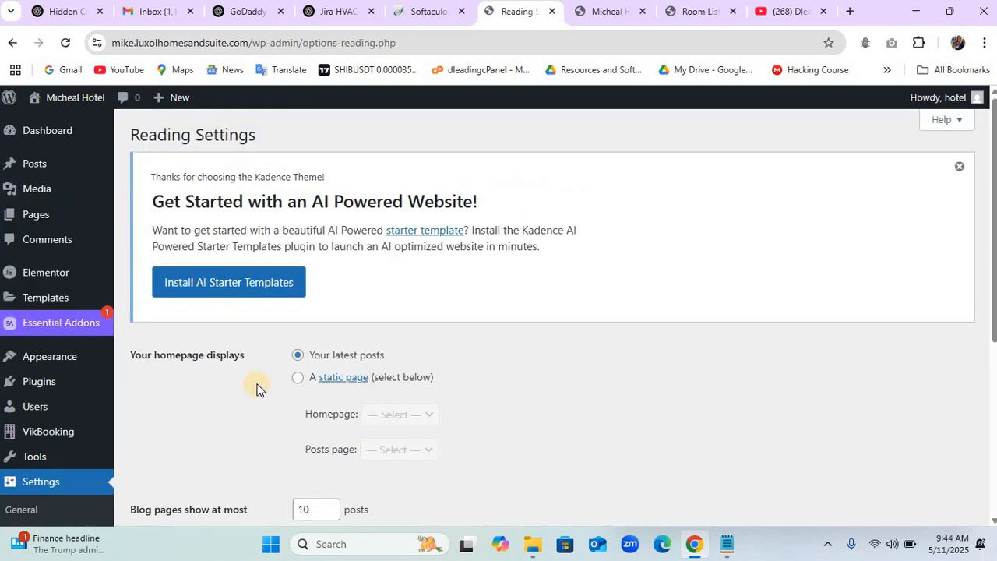
click(296, 379)
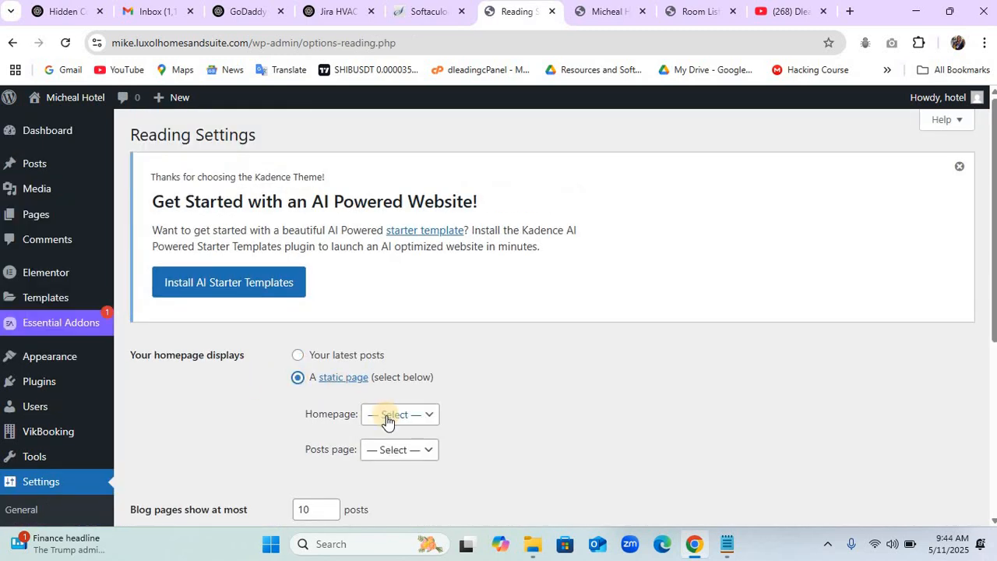
click(384, 413)
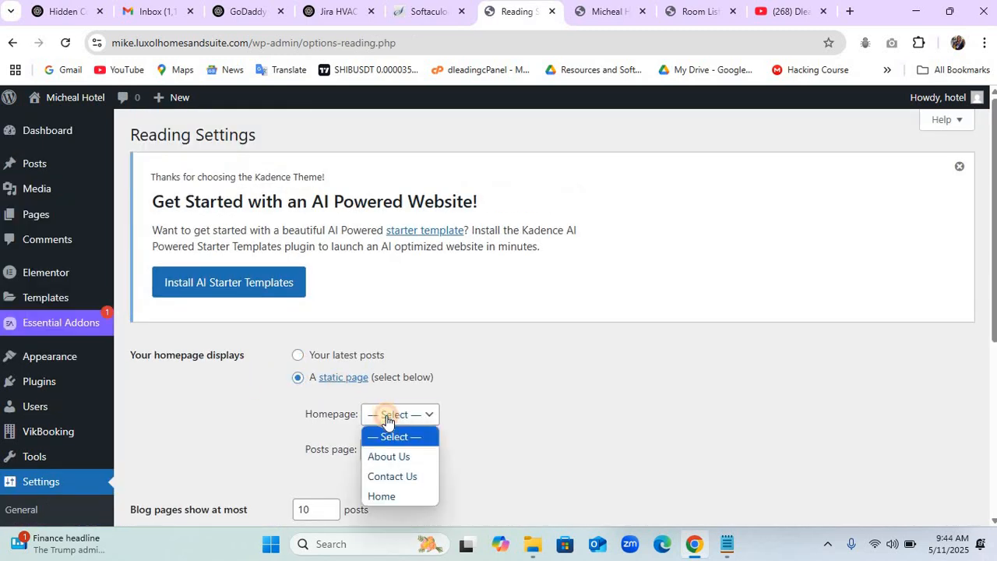
click(401, 494)
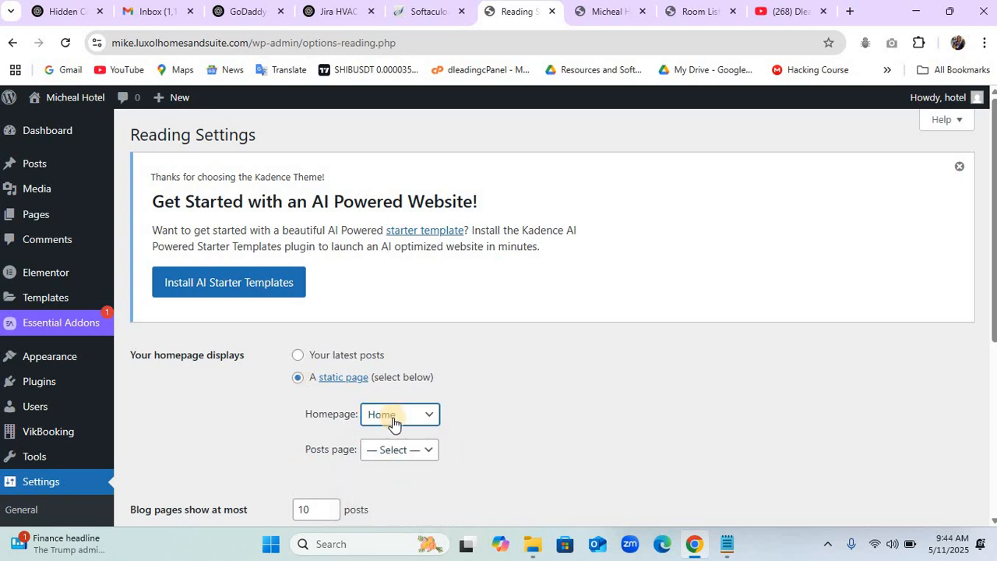
scroll(487, 408, down, 4)
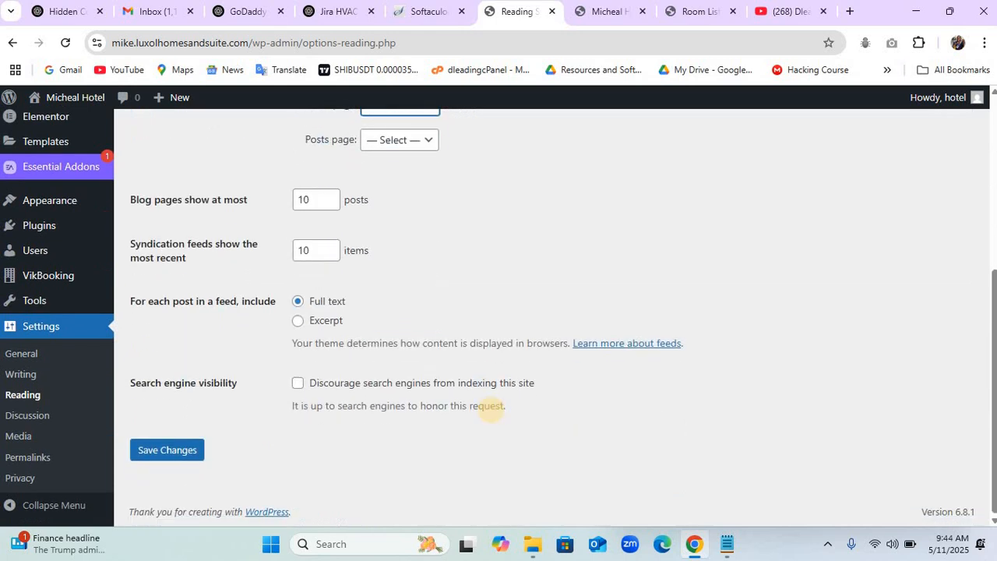
click(171, 450)
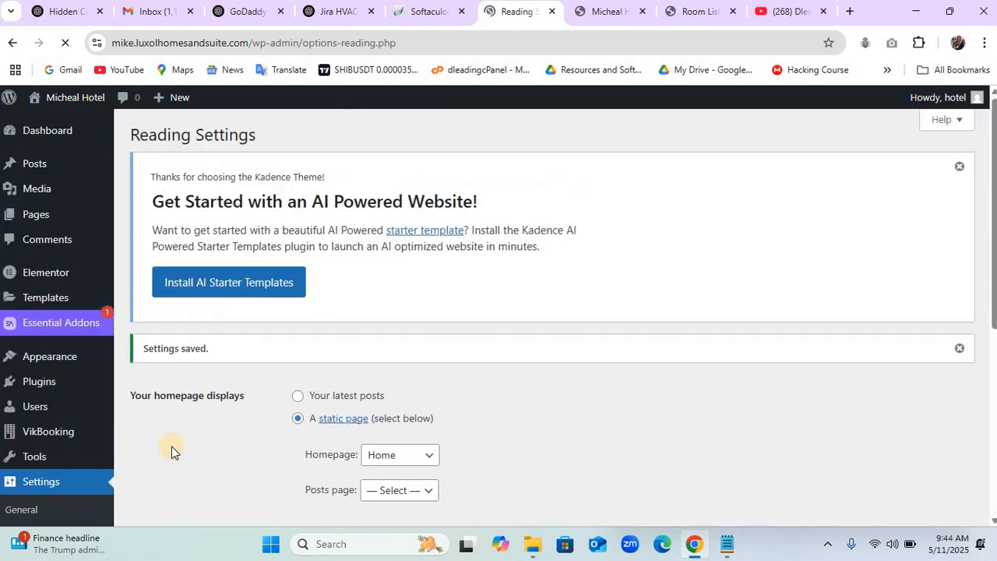
In the Permalink settings, set the permalink structure to Post name and save the changes.
scroll(385, 395, down, 3)
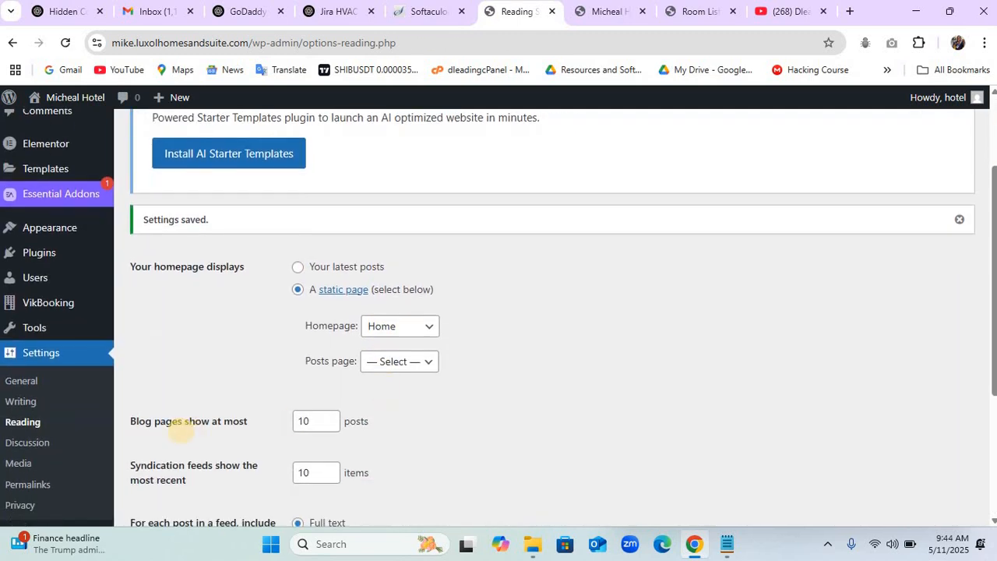
click(33, 487)
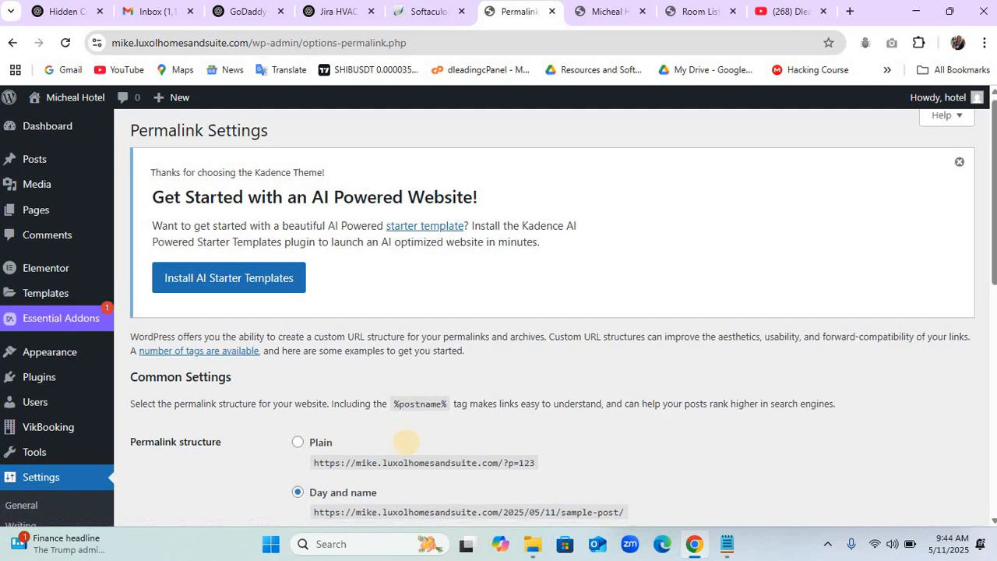
scroll(406, 443, down, 3)
scroll(406, 442, down, 3)
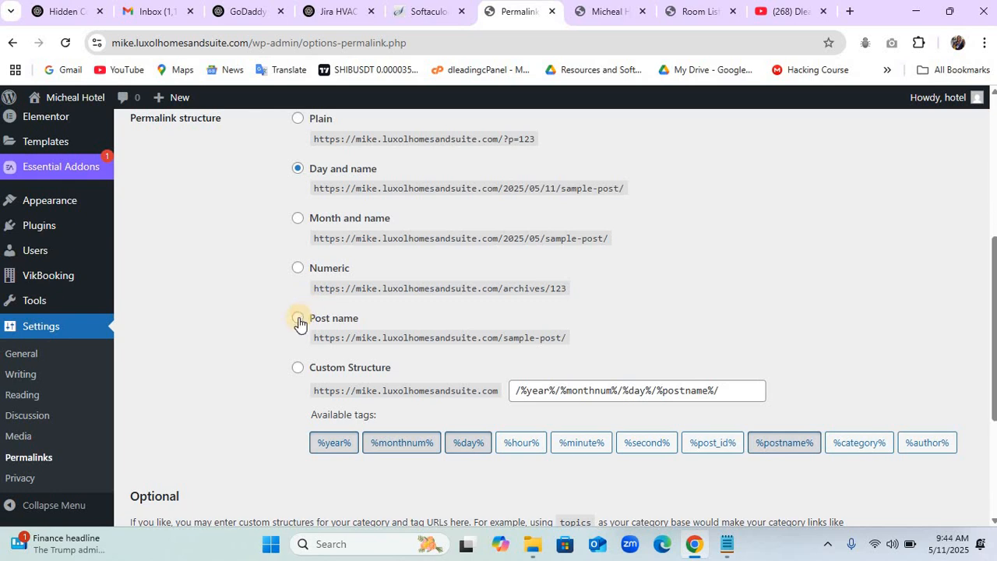
click(297, 318)
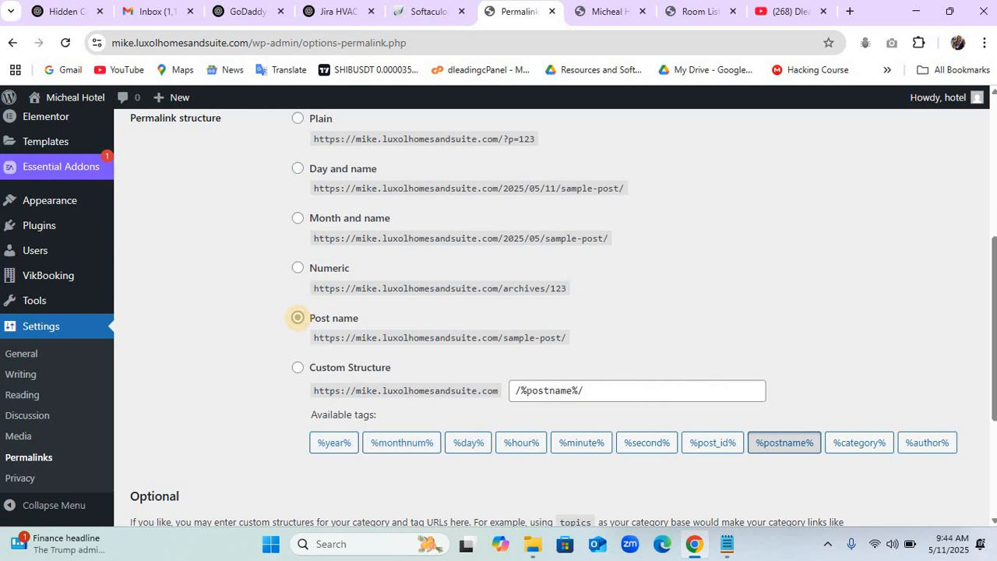
scroll(298, 317, down, 3)
click(167, 449)
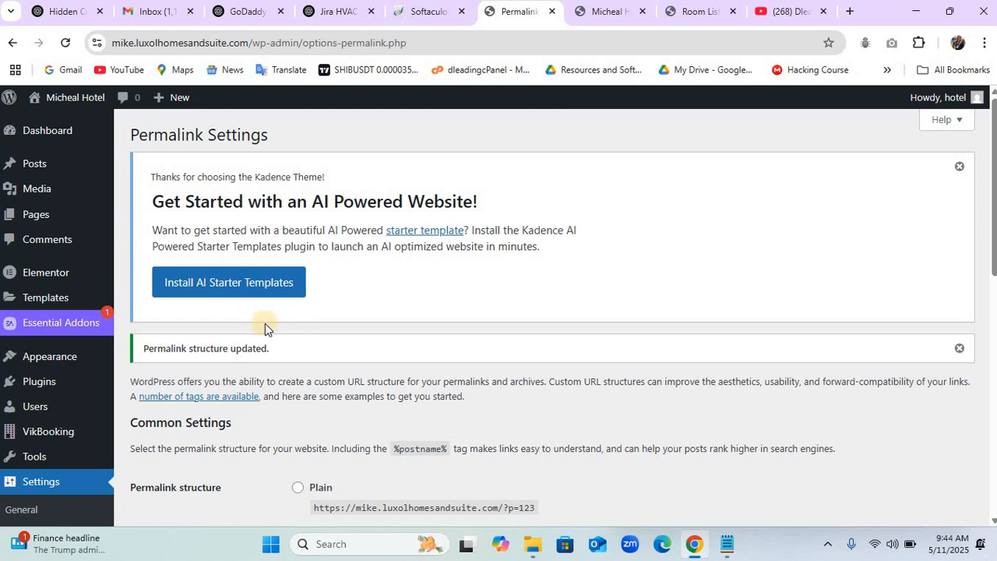
Reload the live site's front page and open its theme customizer in a new browser tab.
click(596, 11)
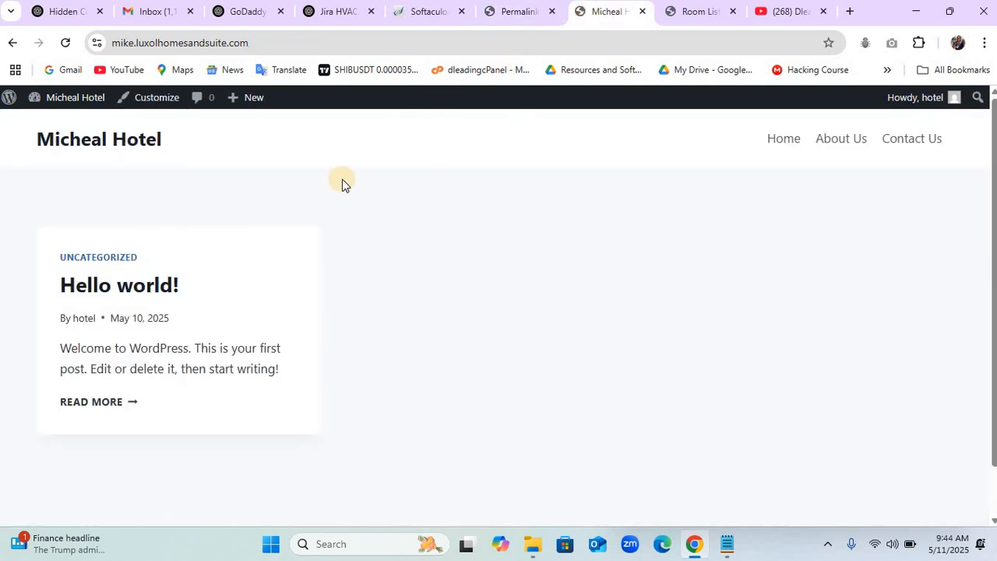
key(F5)
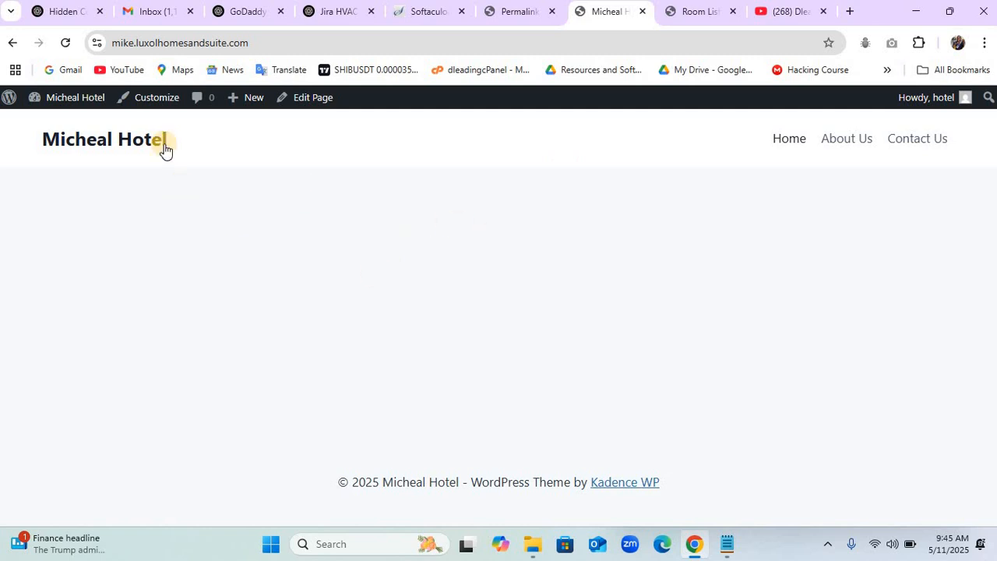
right_click(158, 103)
click(215, 117)
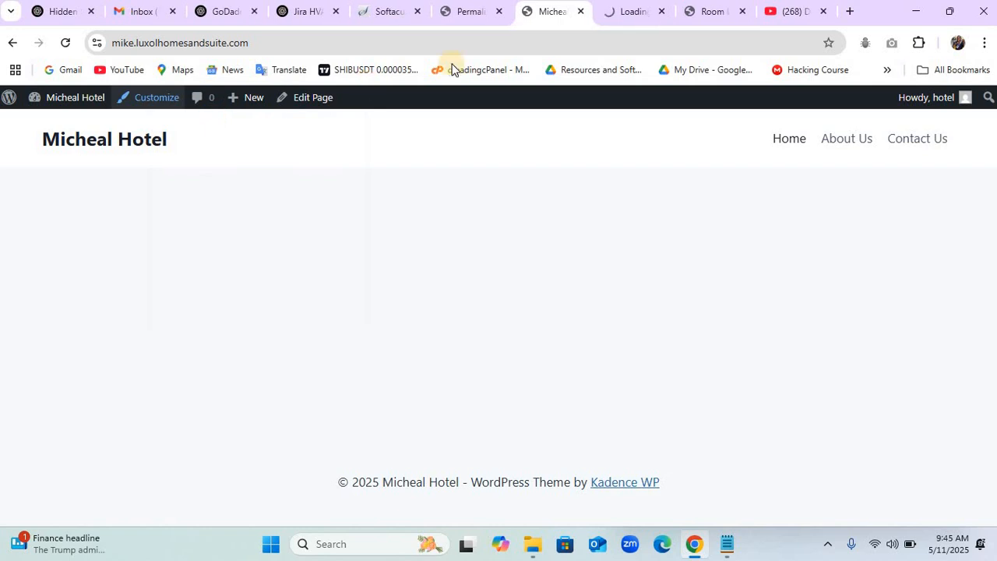
click(635, 15)
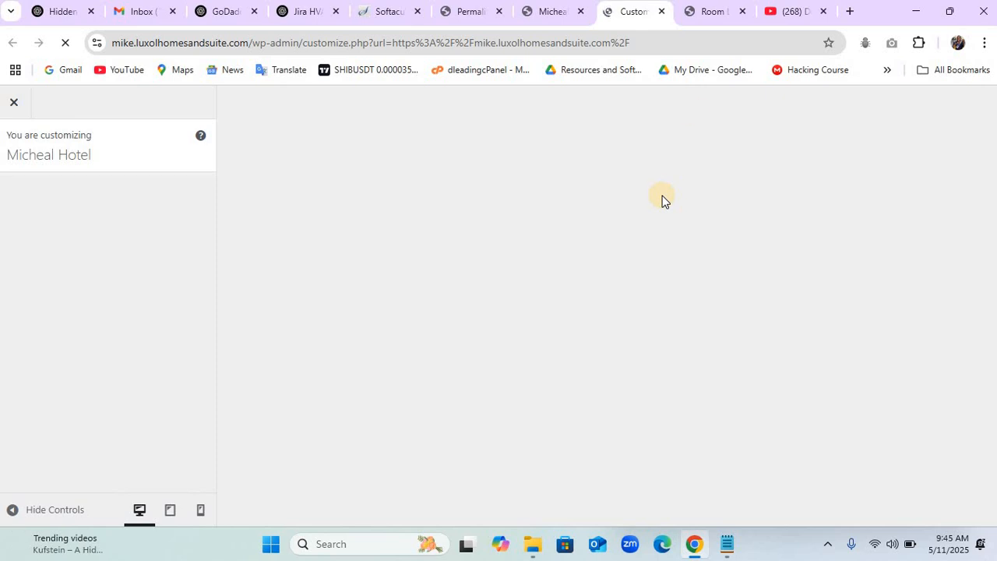
Review the header and room listings on the Dleading Hotel reference site's Room List page.
click(706, 24)
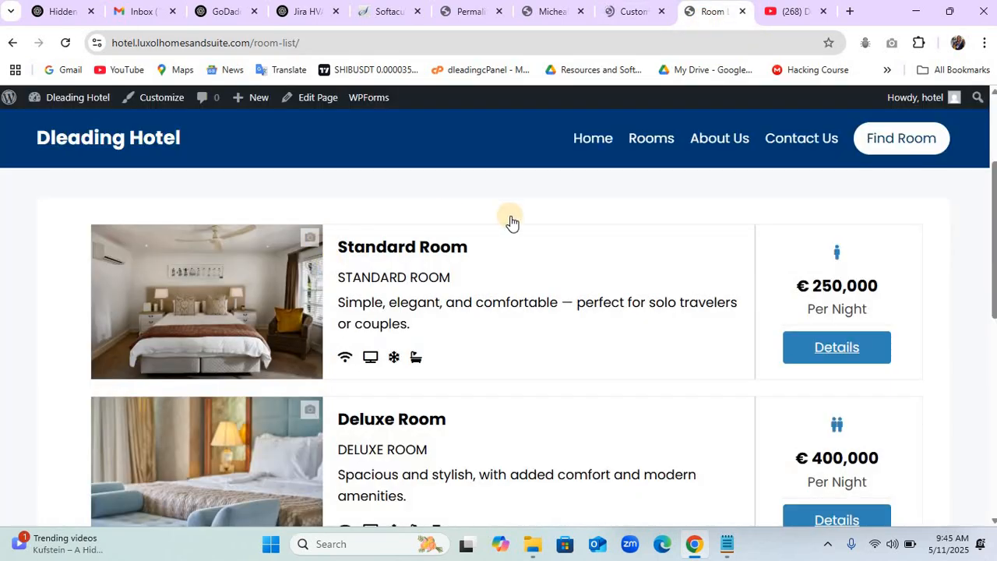
scroll(489, 208, down, 10)
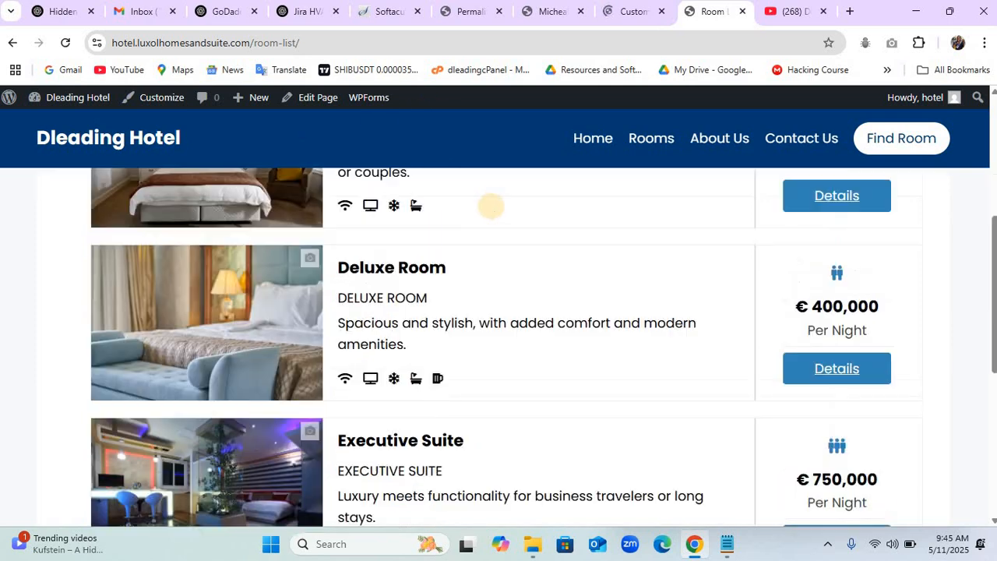
scroll(423, 367, up, 10)
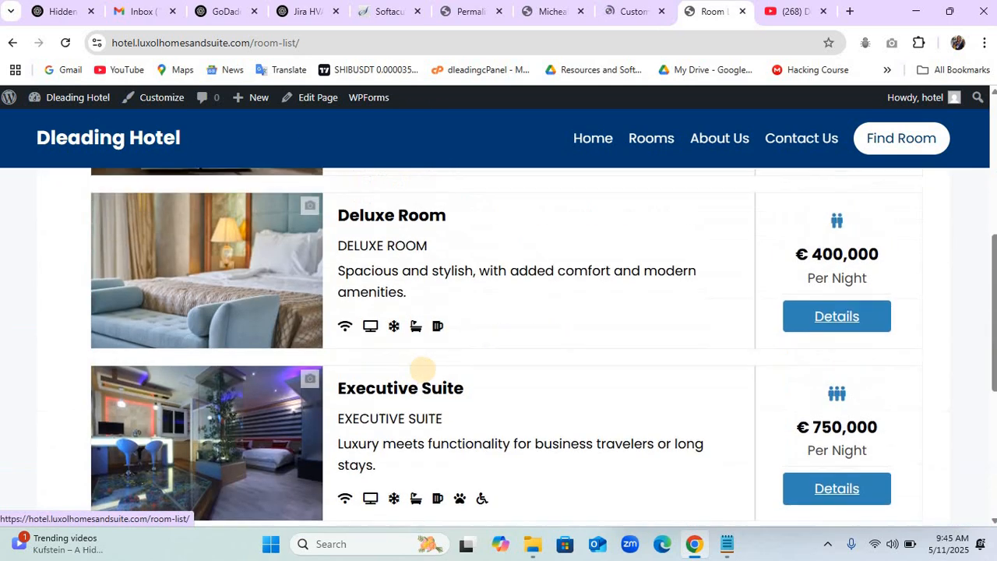
scroll(311, 298, up, 2)
scroll(378, 296, down, 2)
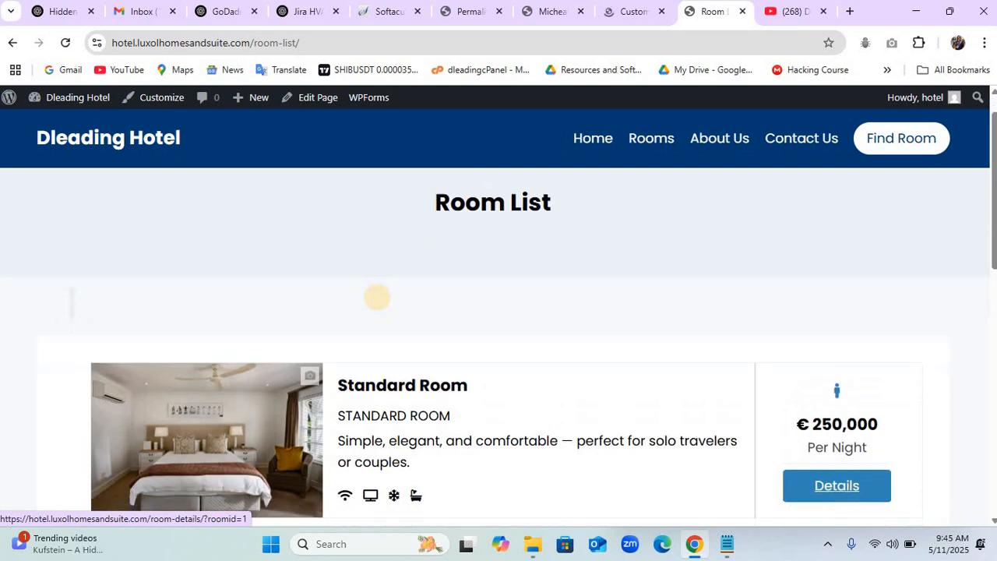
In the Micheal Hotel customizer's color settings, set the first Global Palette color to 003B73, copied from the Notepad color notes.
click(615, 22)
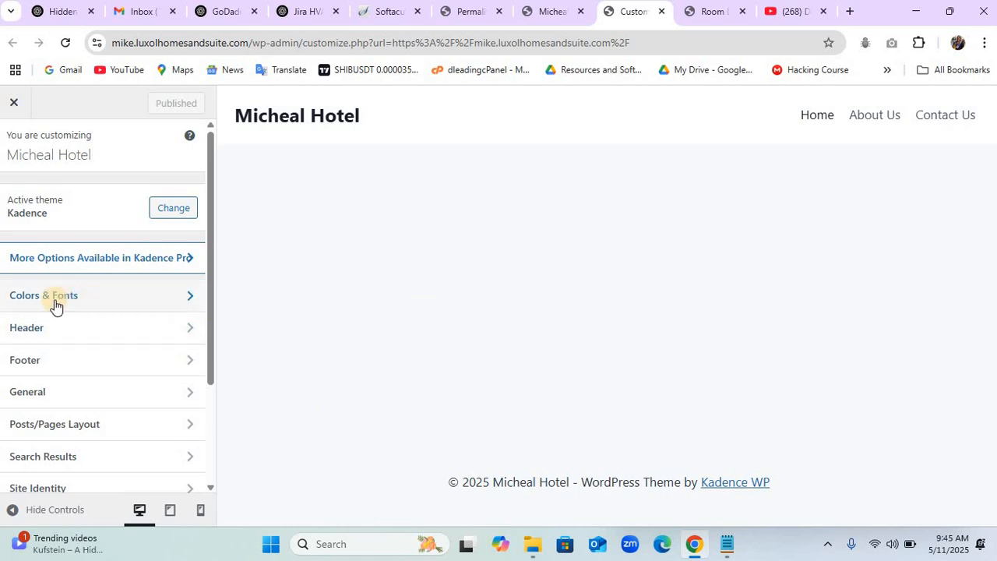
click(169, 296)
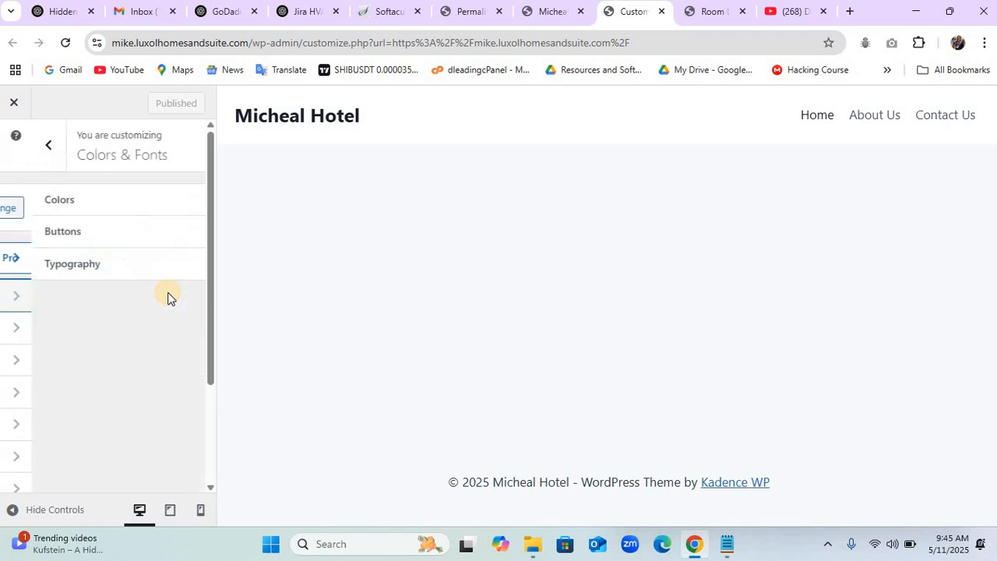
click(138, 205)
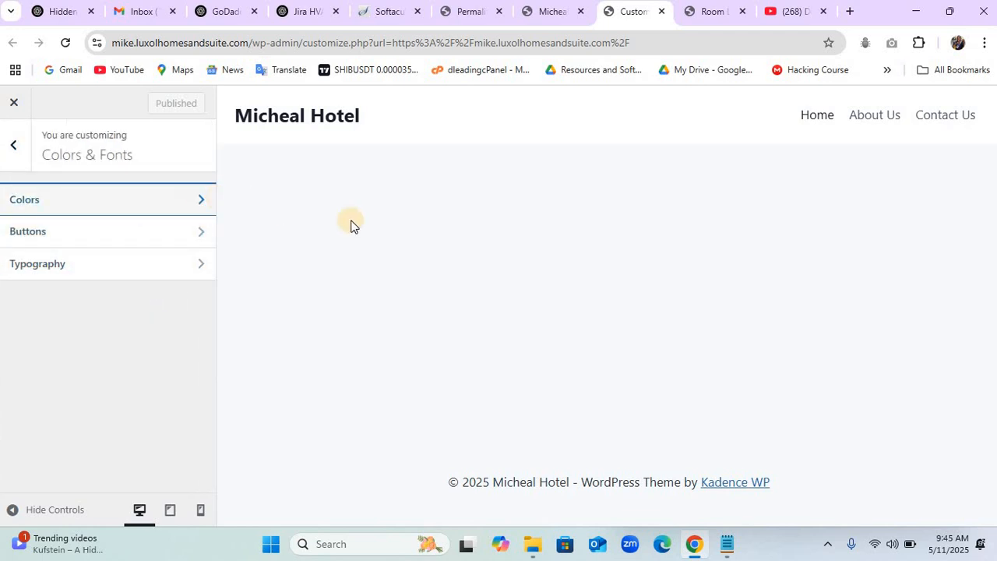
click(725, 547)
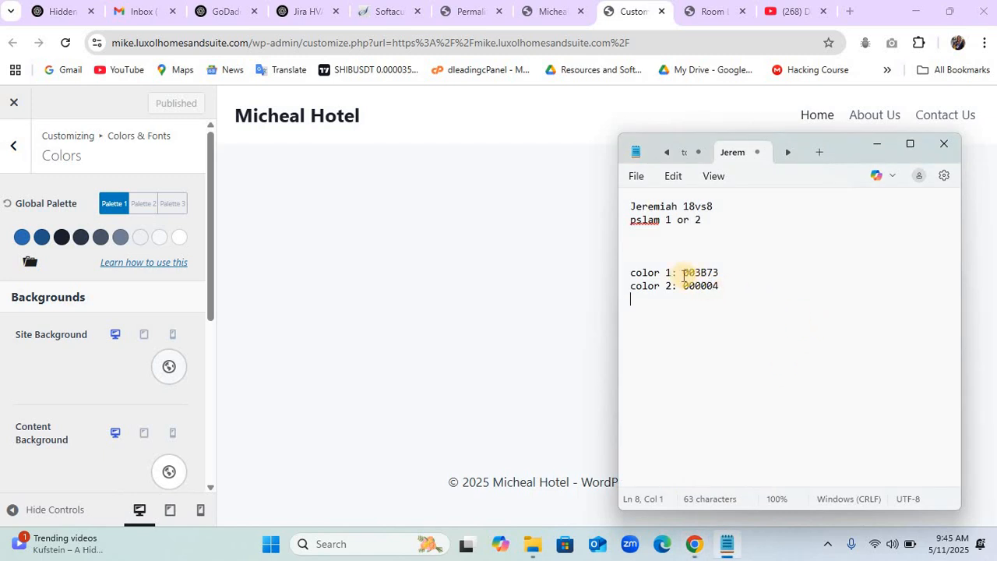
drag(685, 273, 721, 273)
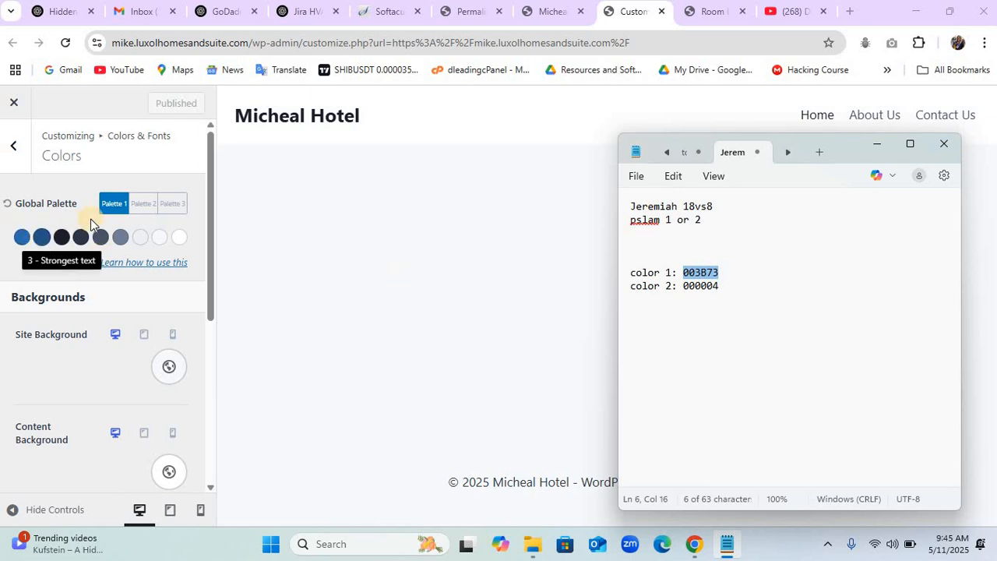
click(25, 242)
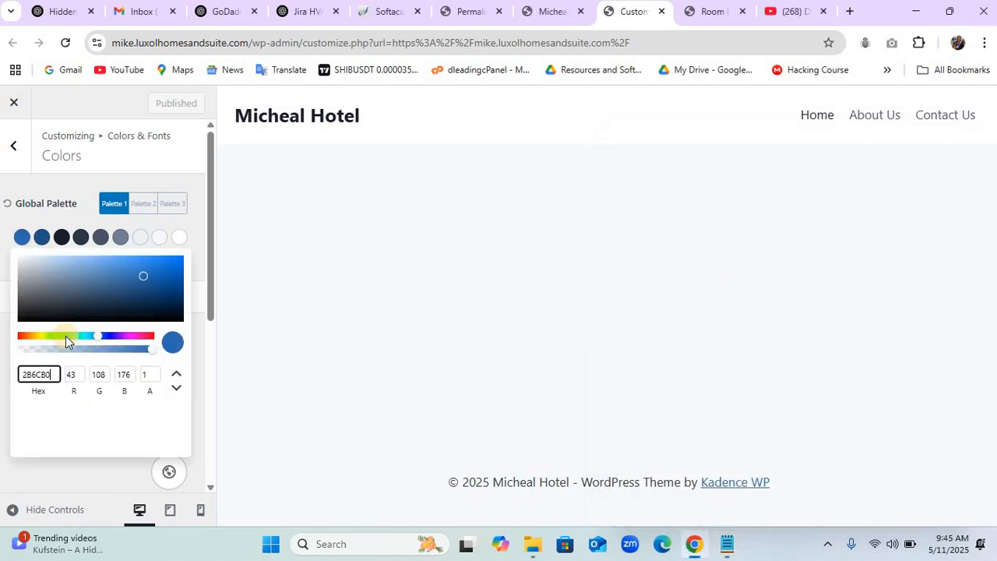
double_click(37, 375)
text(003B73)
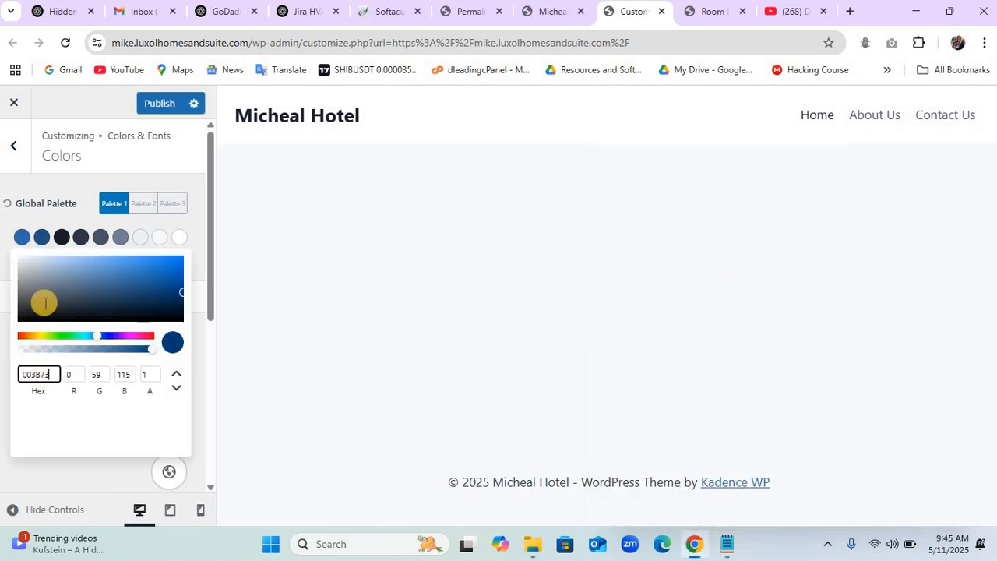
Set the second Global Palette color to 003B73.
click(38, 246)
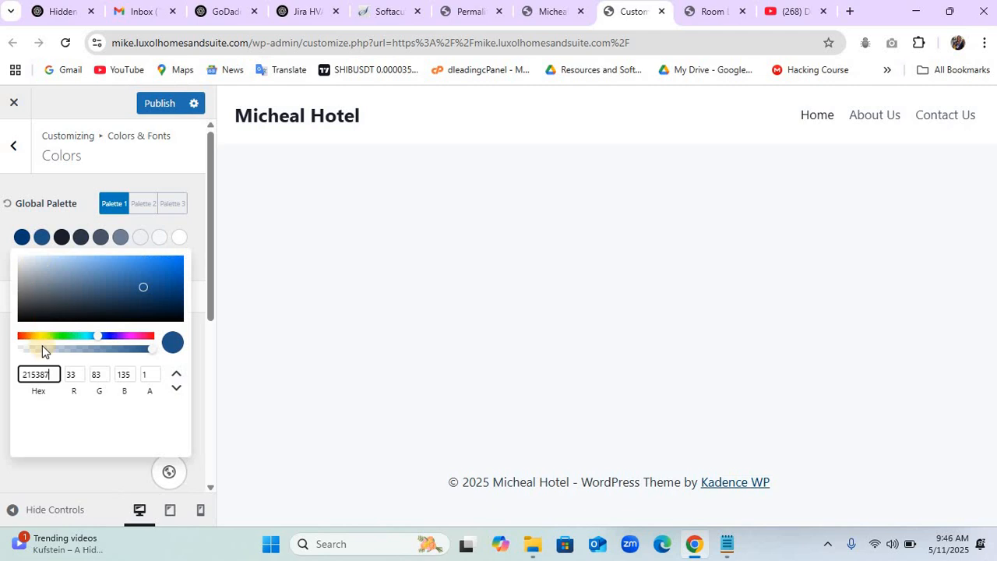
double_click(40, 374)
text(003B73)
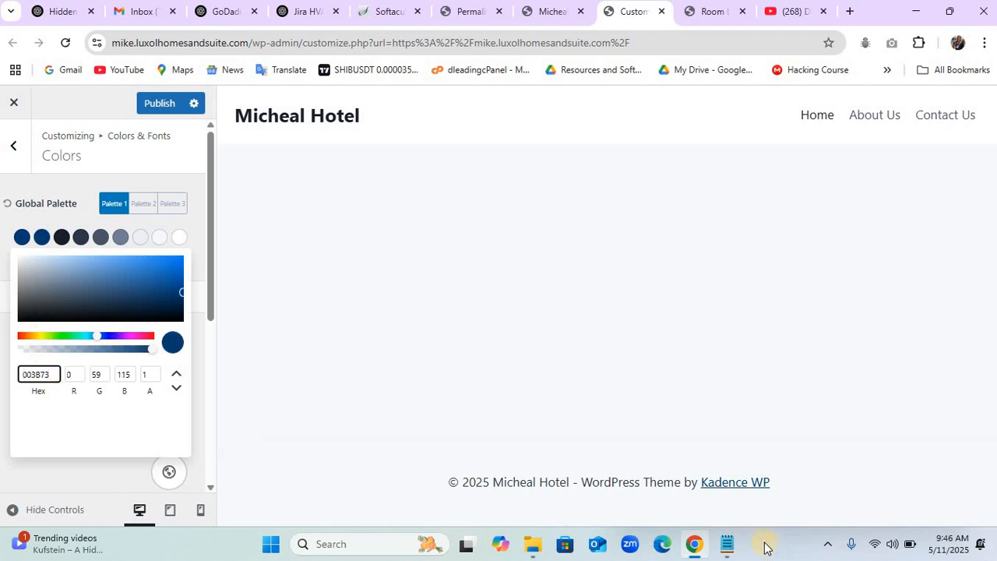
Copy color 2, 000004, from the Notepad color notes and set it as the third Global Palette color.
click(727, 544)
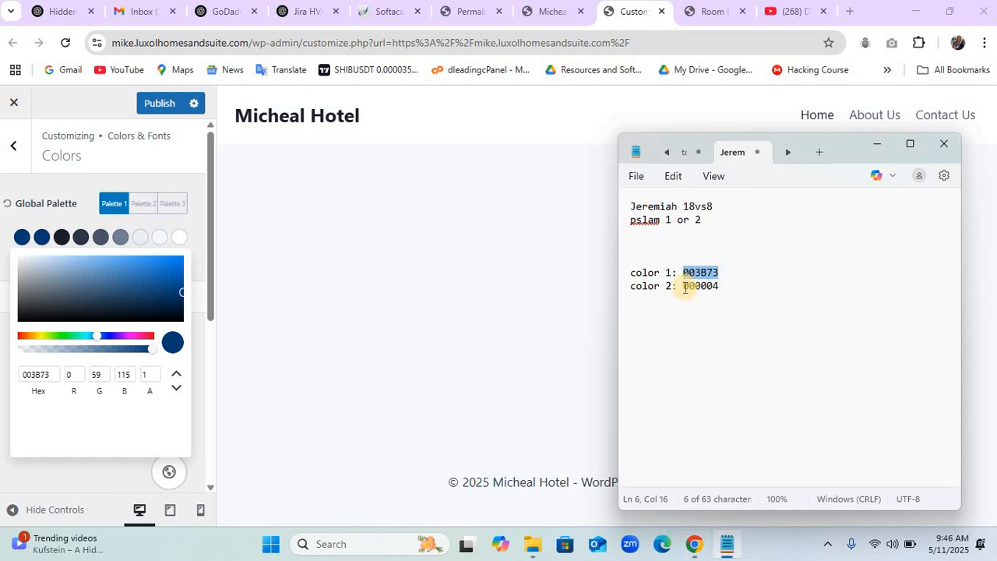
drag(685, 287, 728, 289)
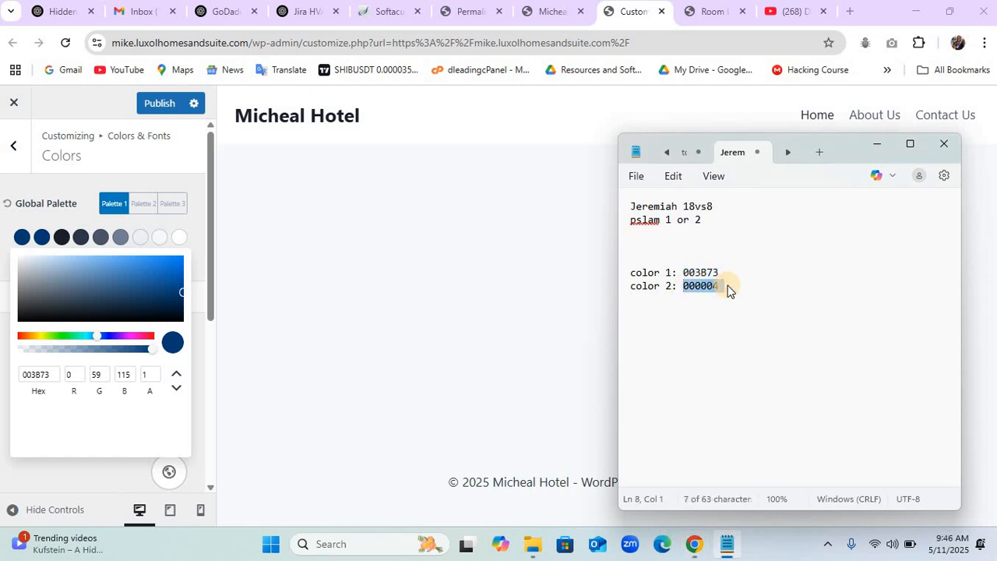
click(728, 287)
double_click(696, 287)
key(ctrl+c)
click(66, 238)
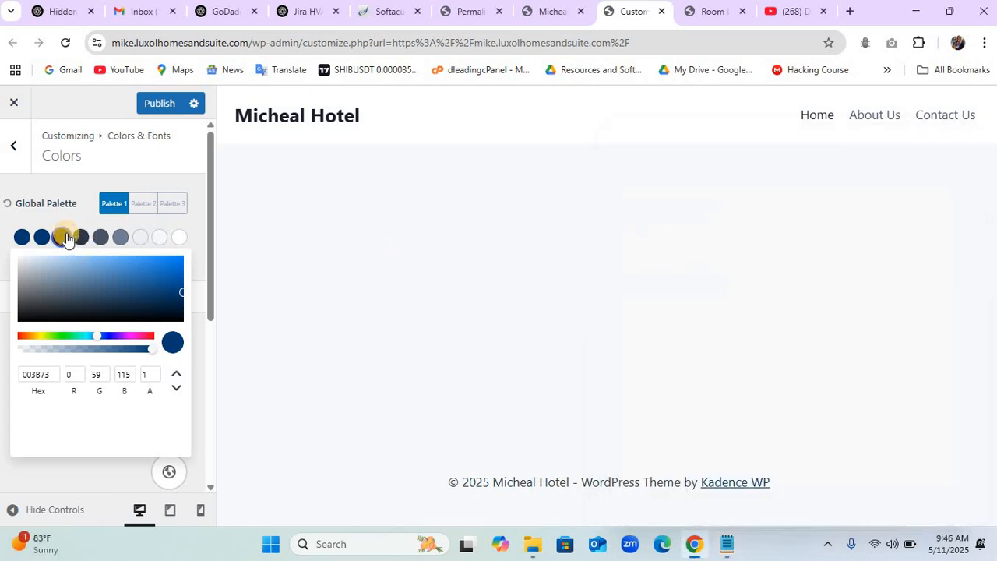
double_click(38, 374)
key(ctrl+v)
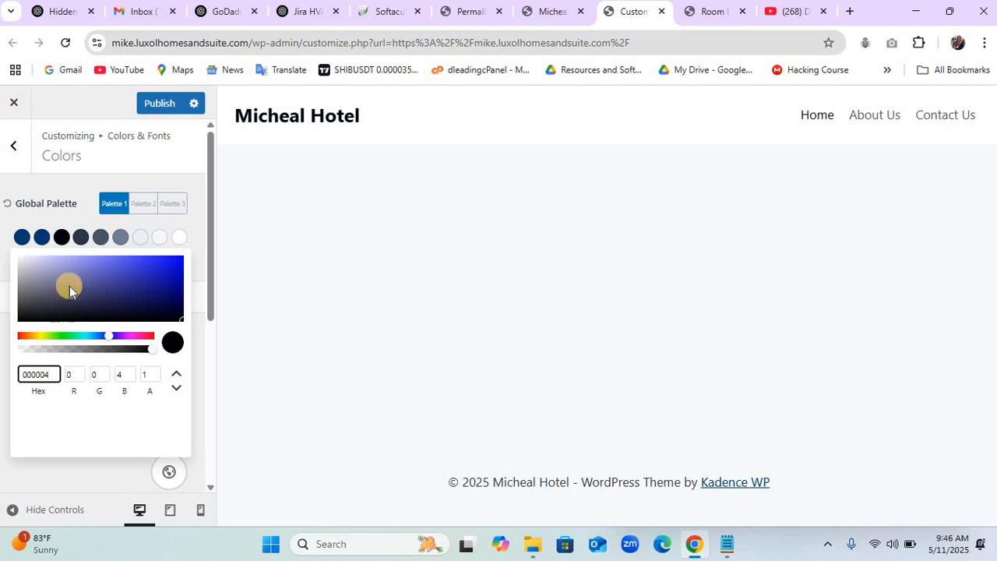
Set the fourth Global Palette color to 000004 and publish the palette changes.
click(81, 238)
click(80, 238)
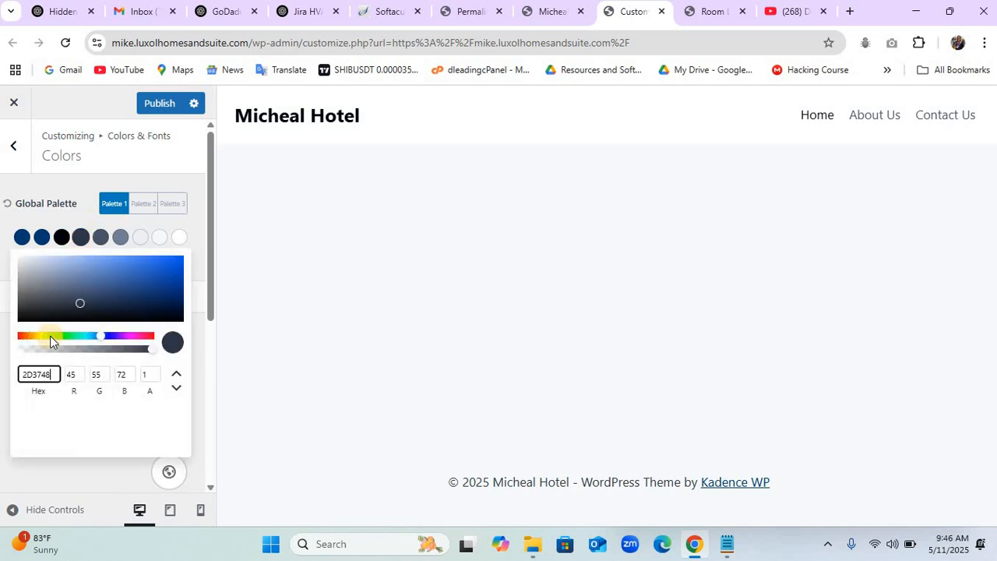
double_click(31, 375)
key(ctrl+v)
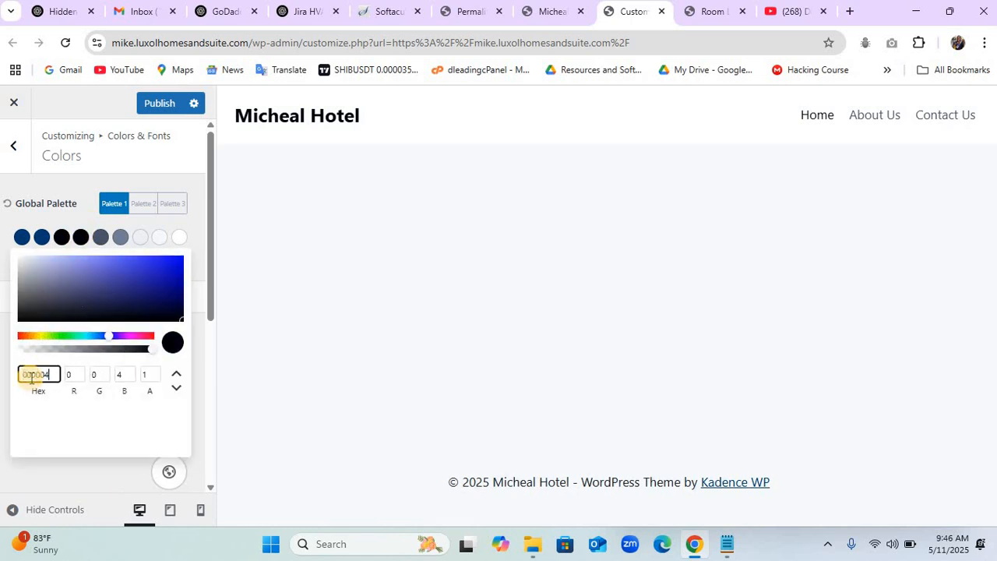
click(60, 238)
click(69, 188)
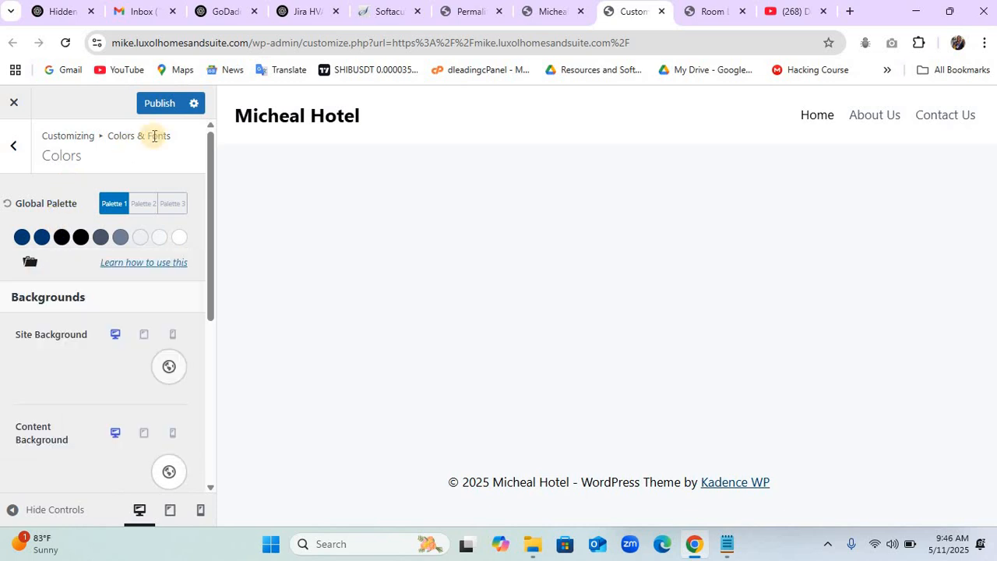
click(150, 104)
click(19, 159)
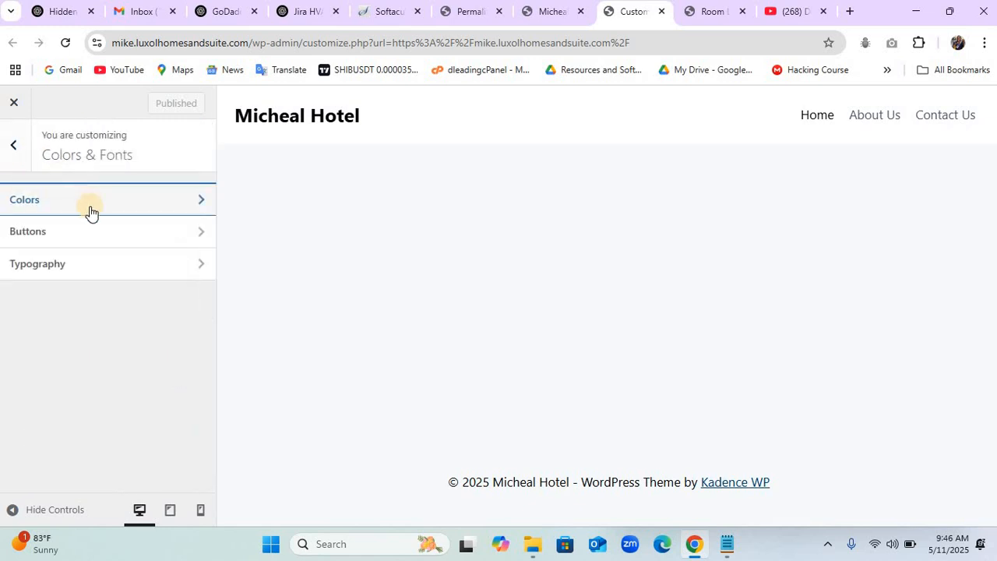
In the Typography settings, set the Base Font family to Poppins.
click(130, 265)
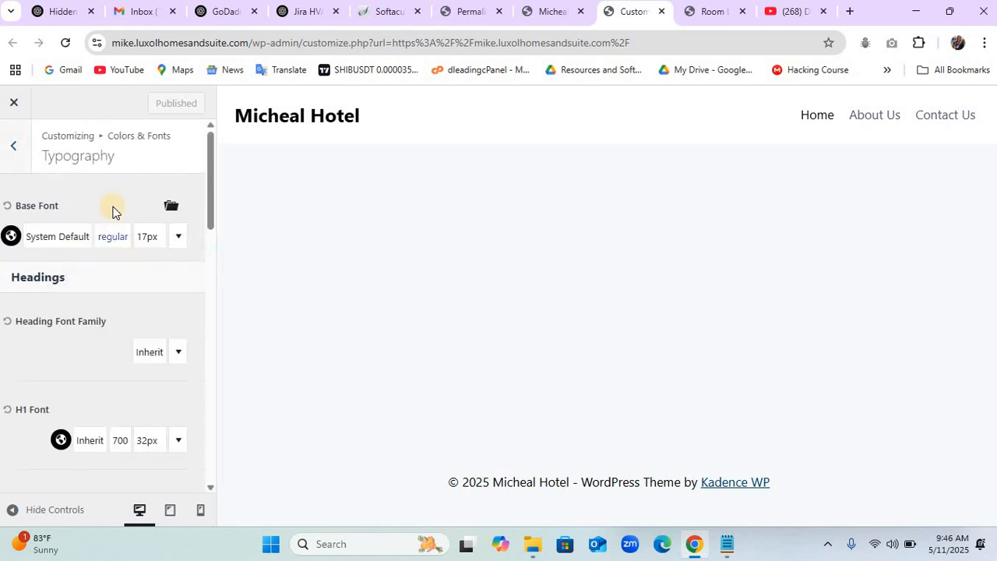
click(53, 241)
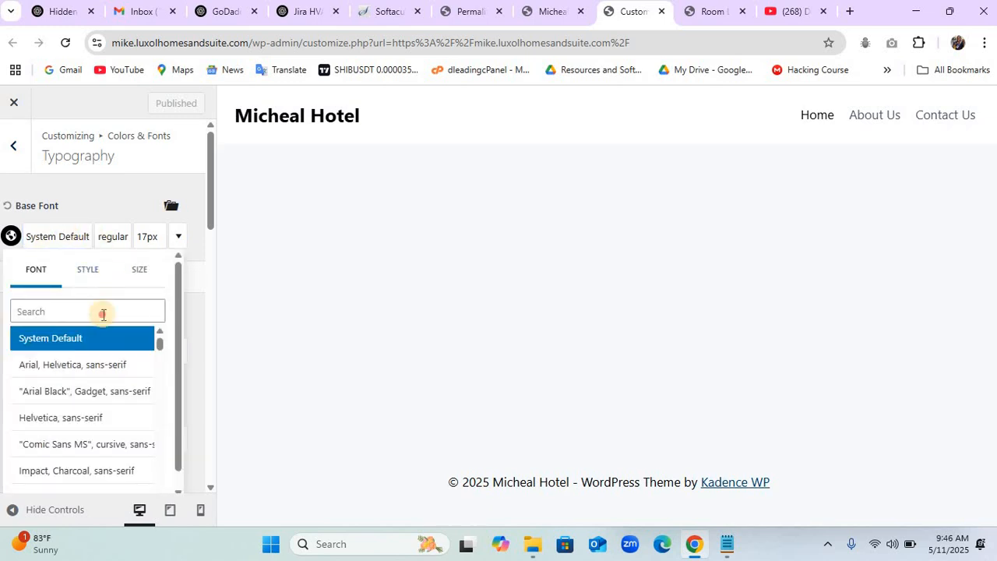
click(103, 314)
text(popp)
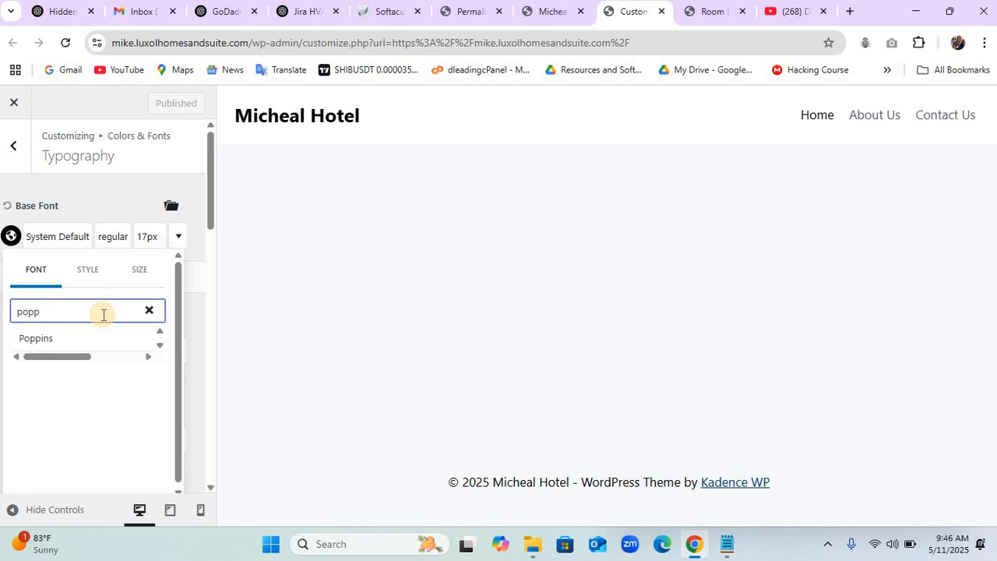
click(51, 339)
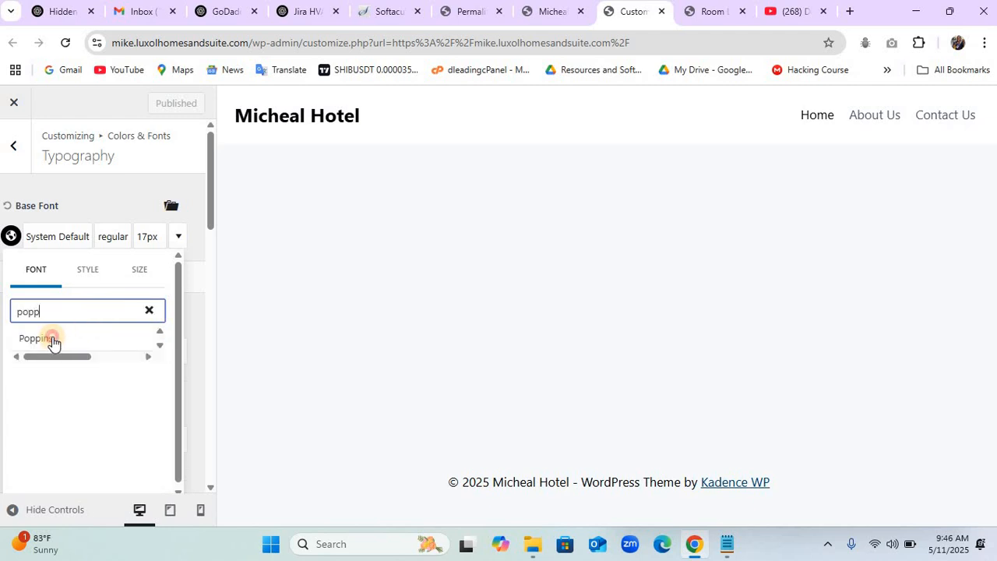
Set the Base Font size to 20 px and publish the typography changes.
click(138, 243)
click(155, 246)
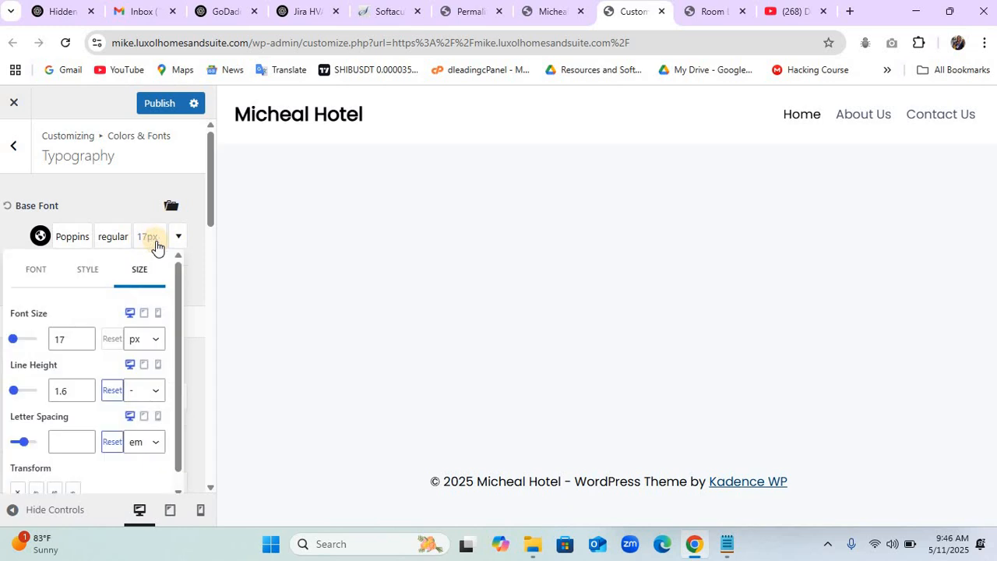
click(85, 336)
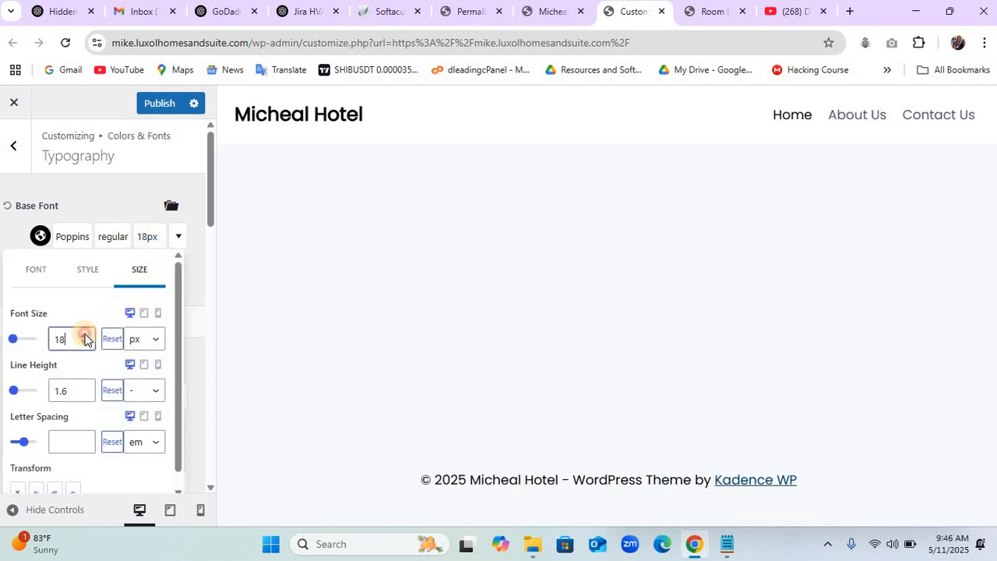
click(85, 336)
click(85, 336)
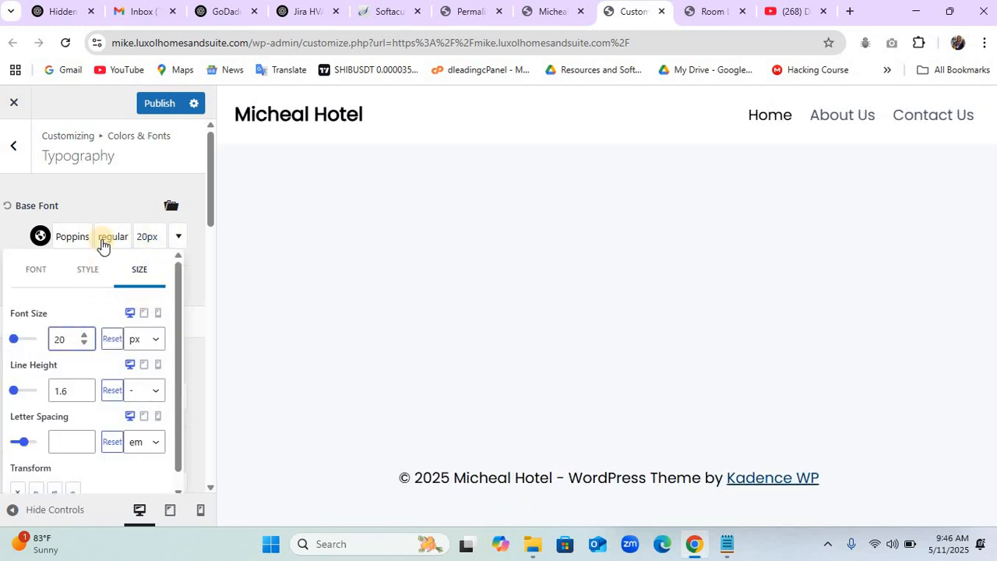
click(103, 208)
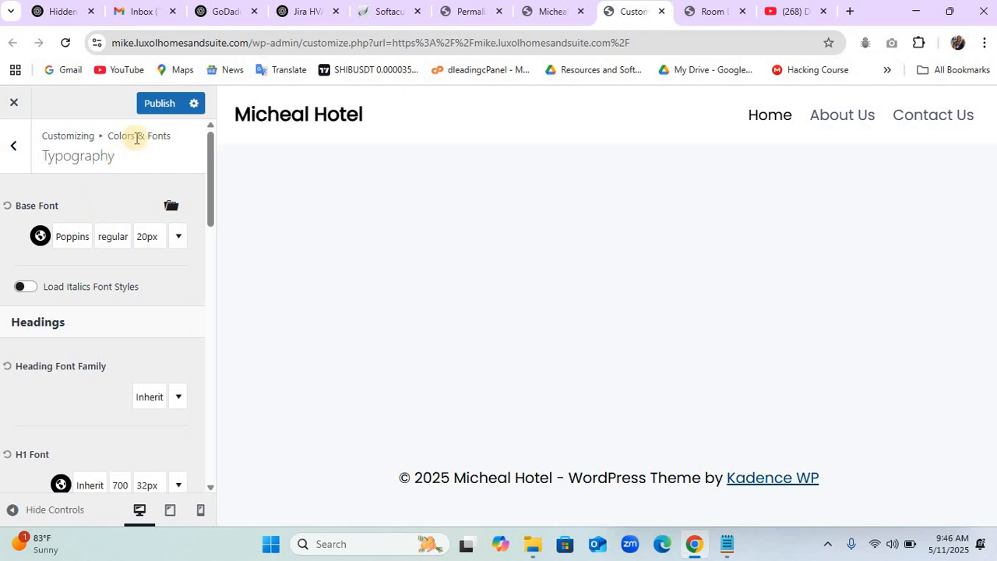
click(159, 105)
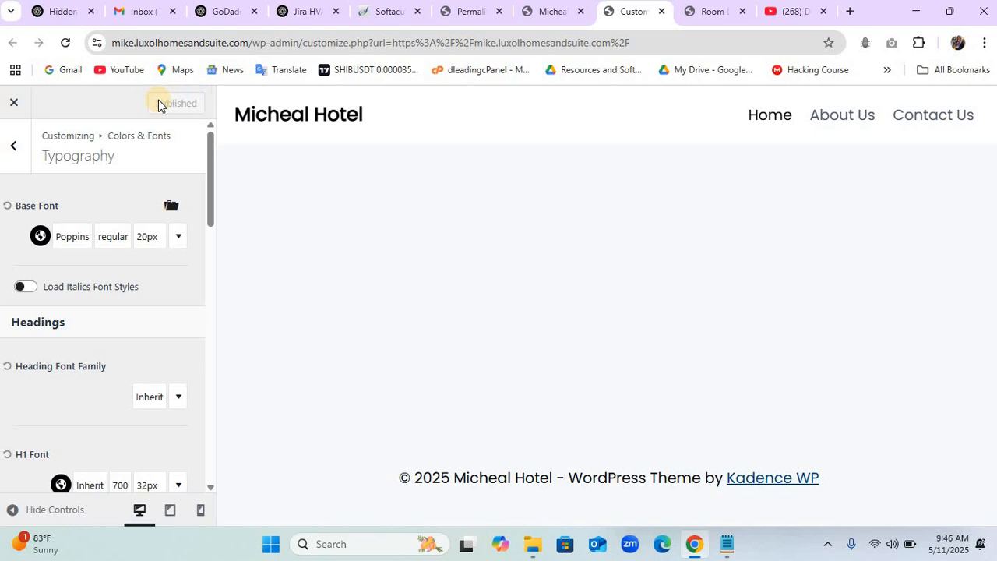
click(11, 144)
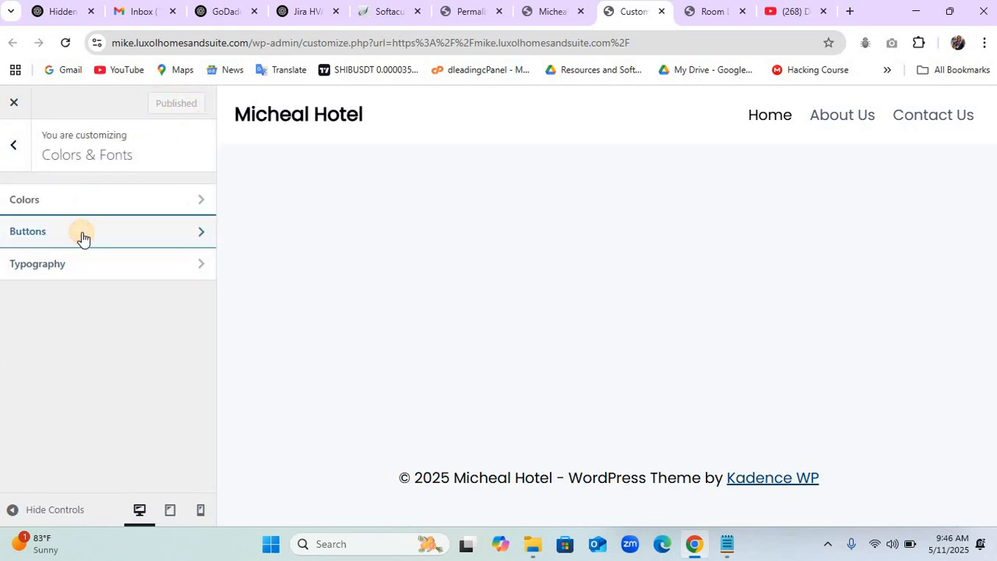
click(83, 237)
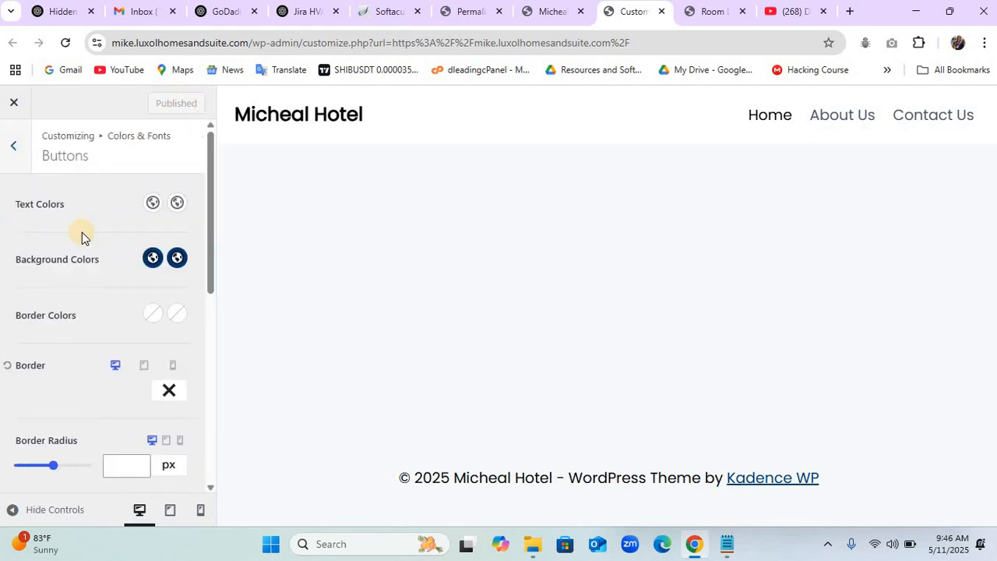
click(12, 148)
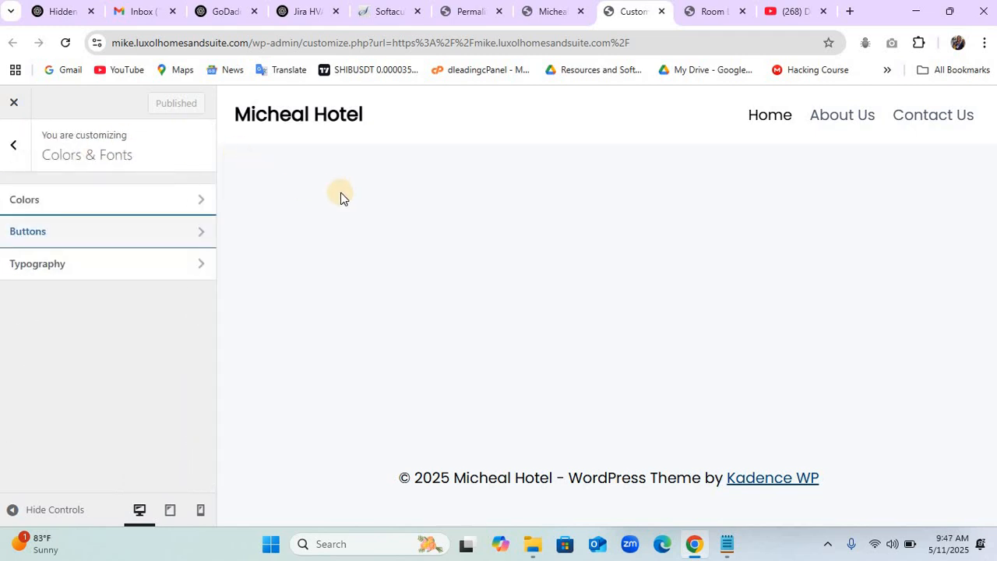
In the header's design settings, set the Header Background to the first palette color, 003B73.
click(15, 160)
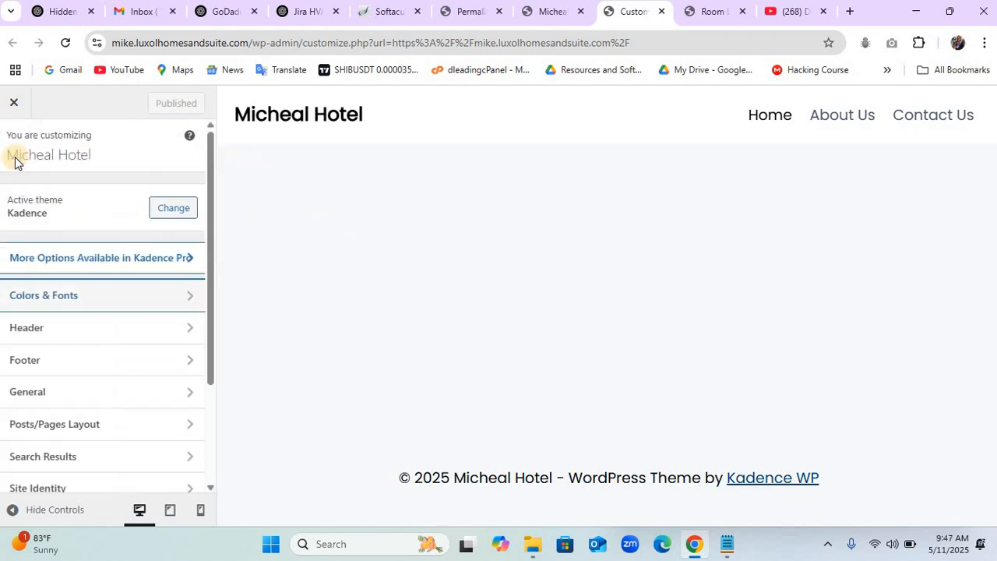
click(16, 328)
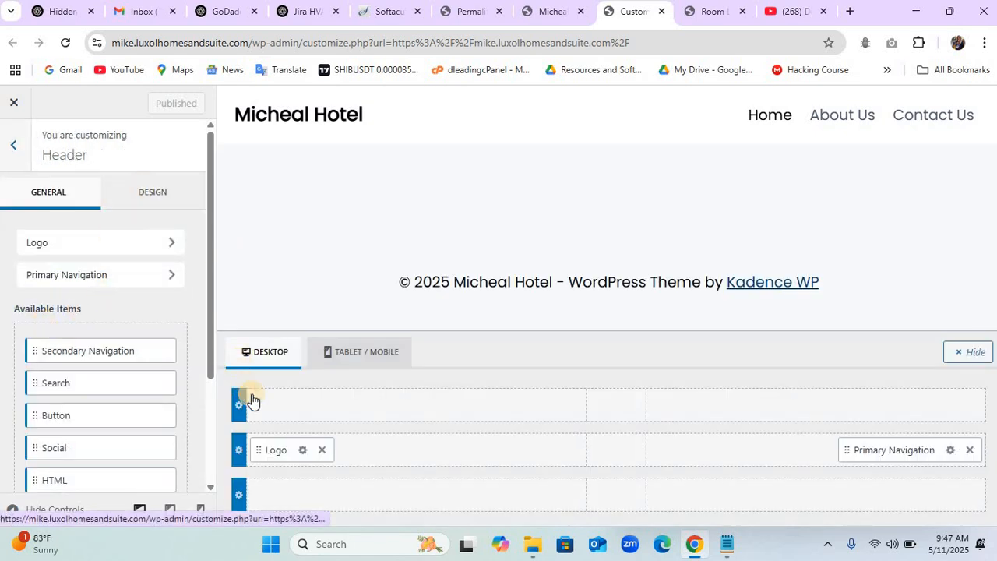
click(153, 196)
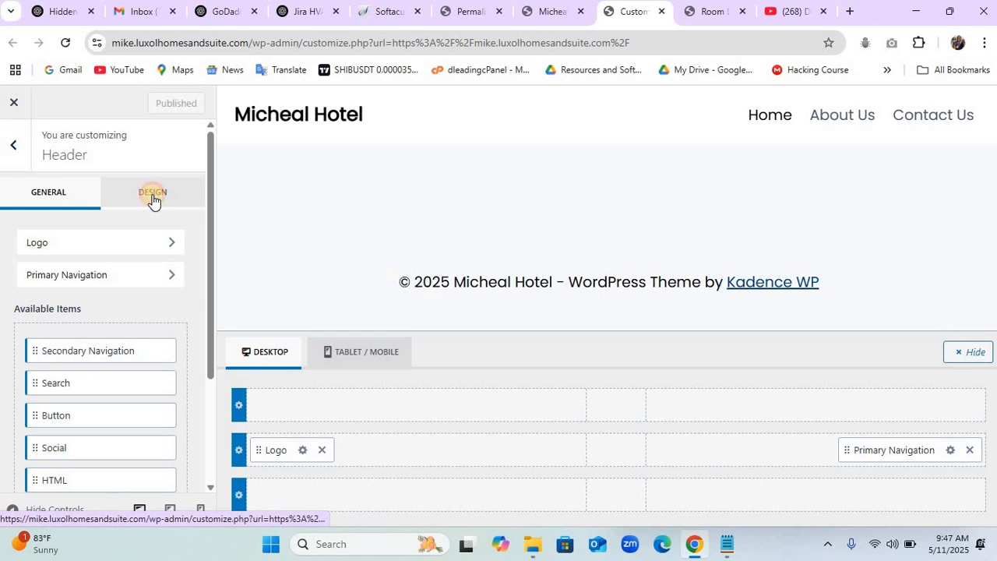
click(169, 295)
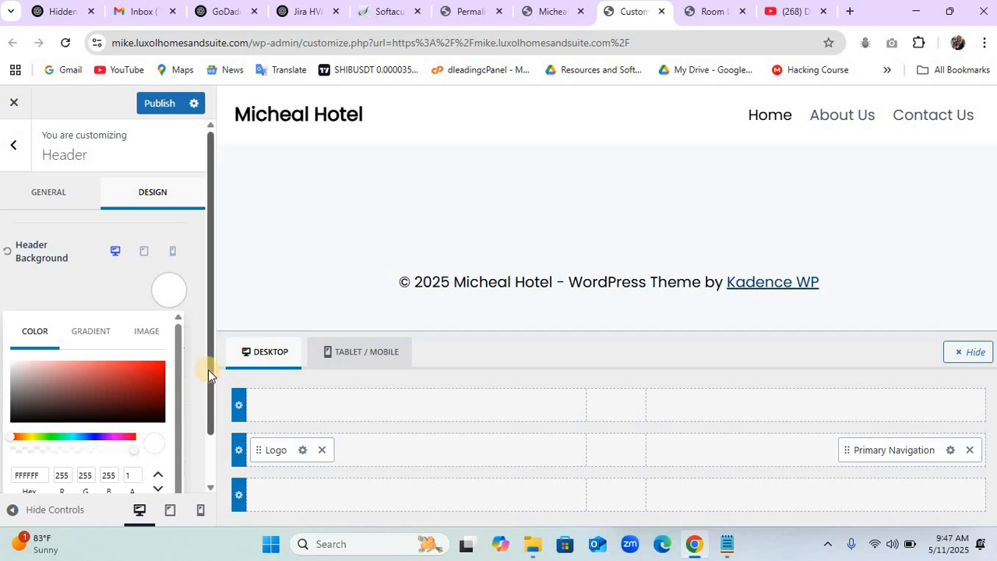
scroll(117, 374, down, 2)
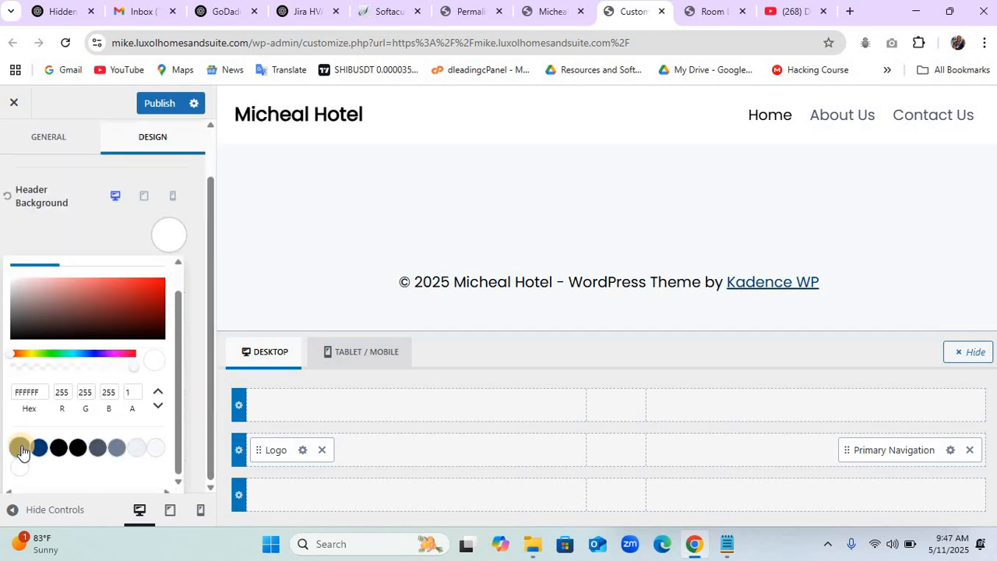
click(21, 448)
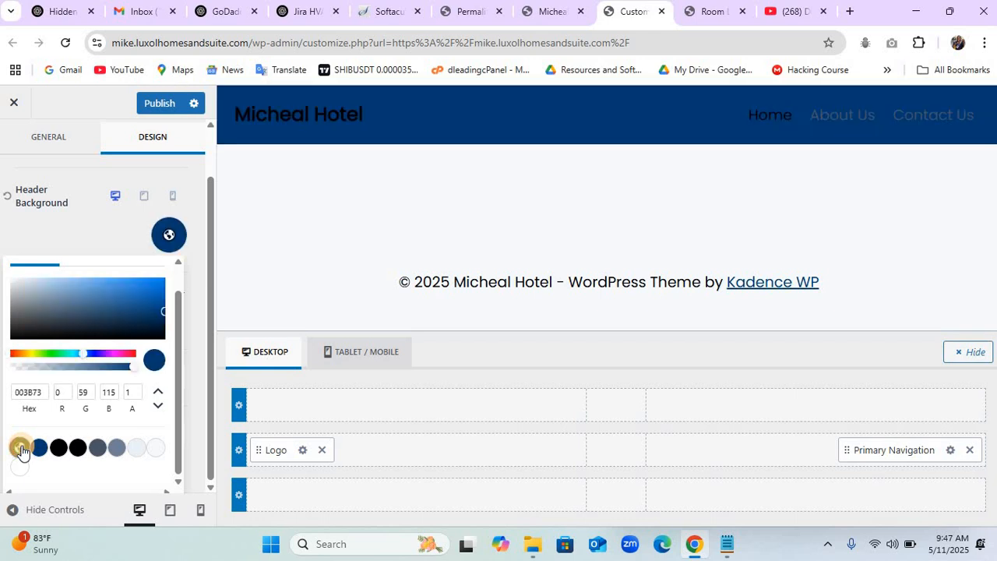
click(74, 240)
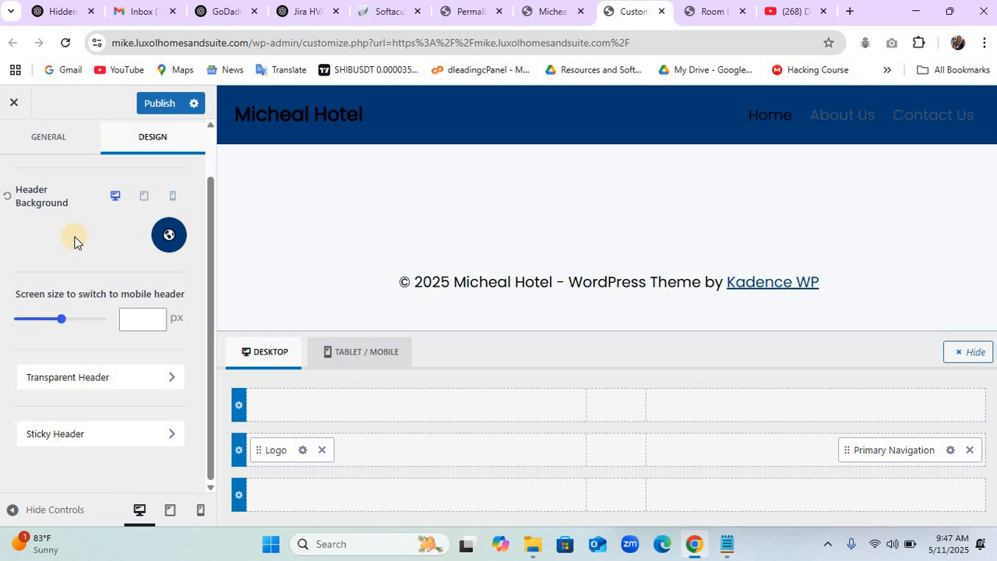
scroll(74, 240, up, 2)
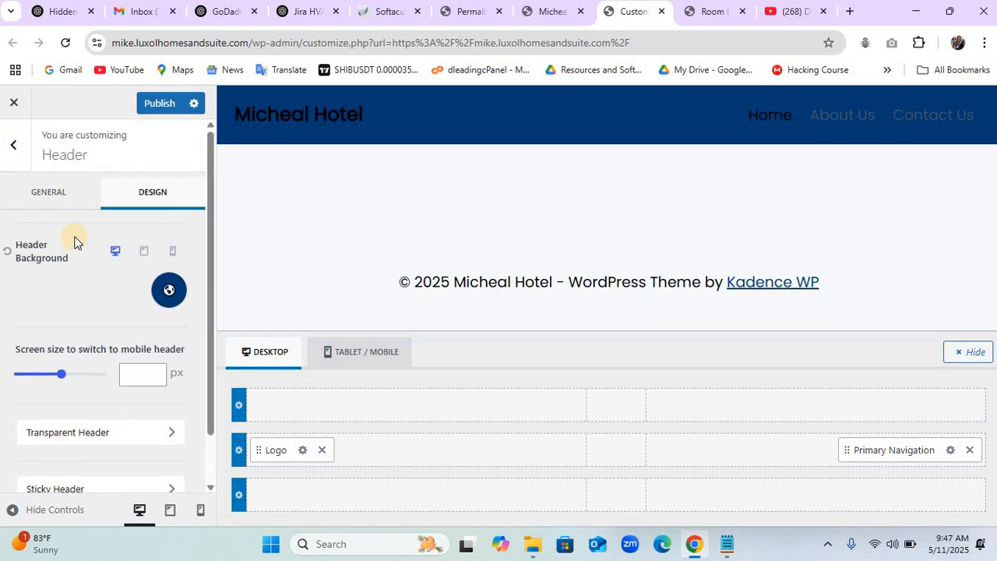
scroll(74, 240, down, 2)
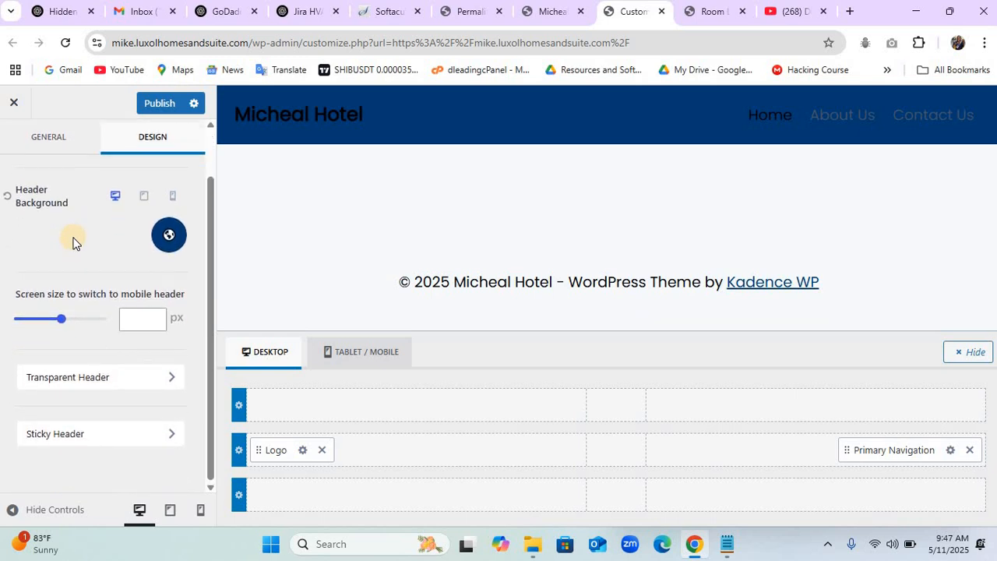
In the header logo's design settings, set the Site Title Font color to white.
click(303, 452)
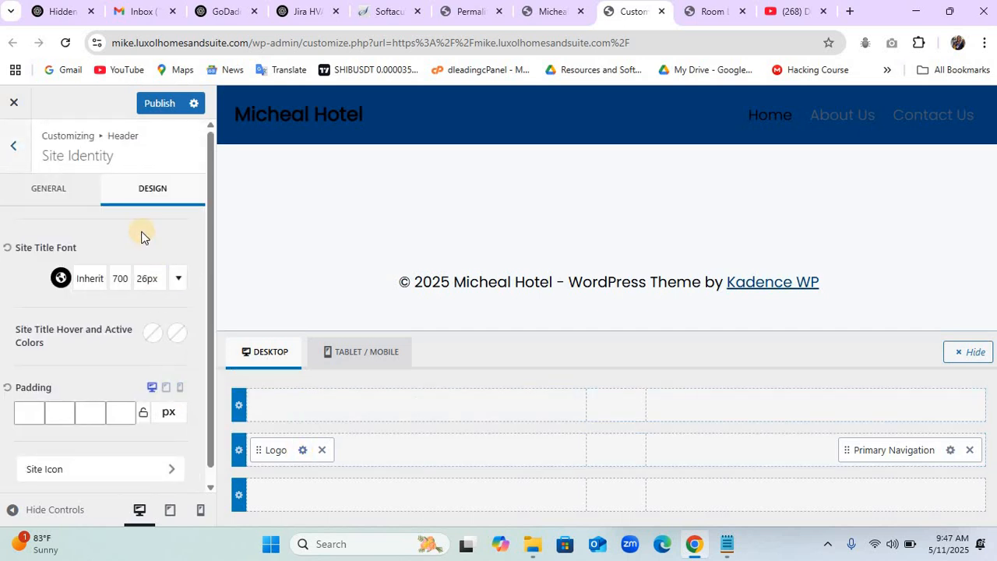
click(59, 282)
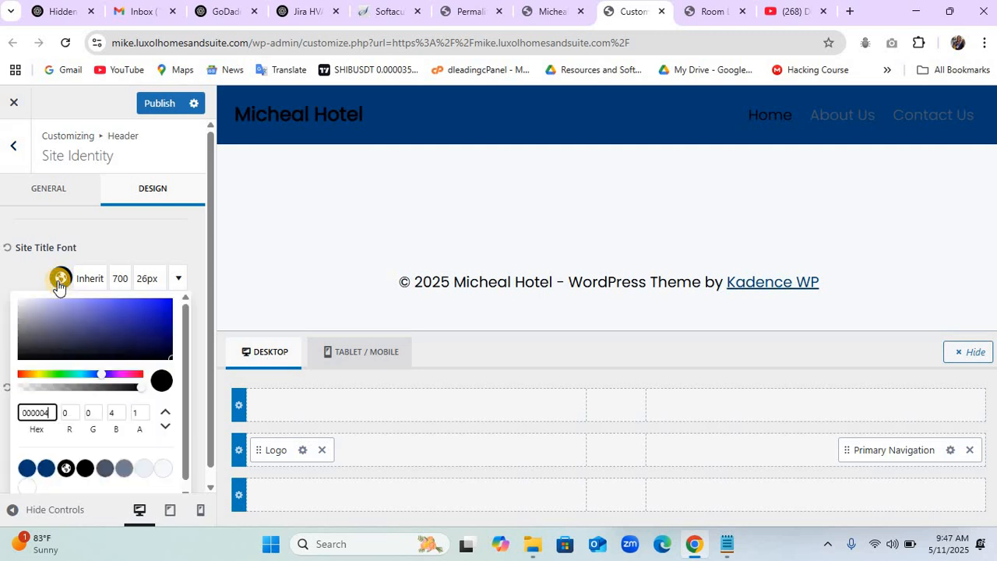
drag(37, 309, 10, 292)
click(36, 272)
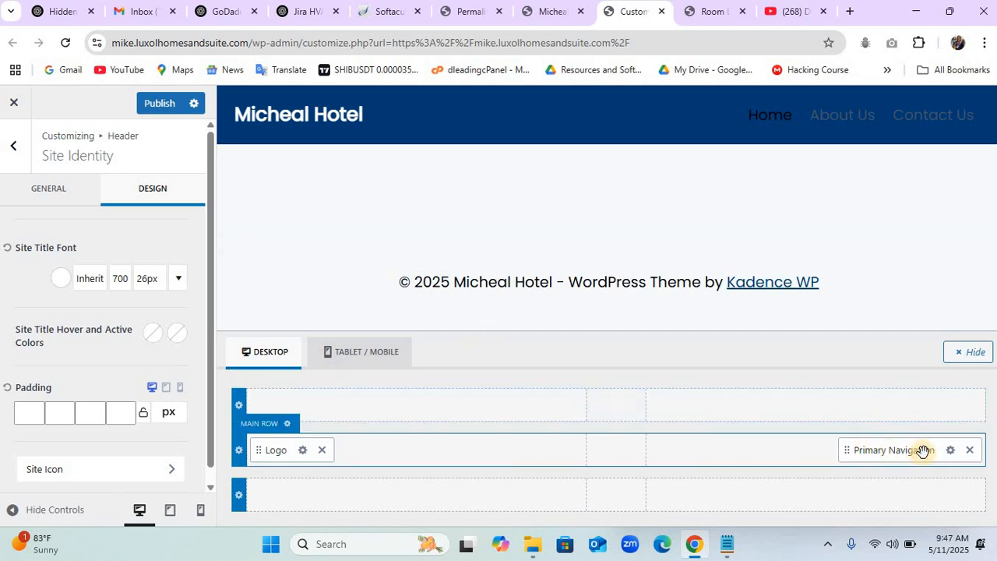
In the Primary Navigation's design settings, set the initial, hover and active Navigation Colors to white.
click(950, 451)
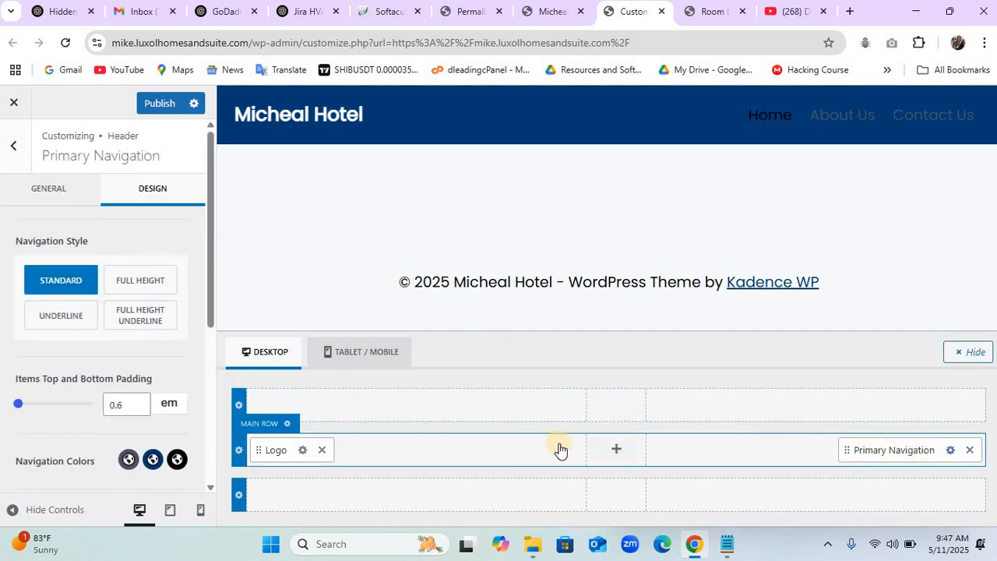
click(129, 460)
drag(59, 272, 4, 221)
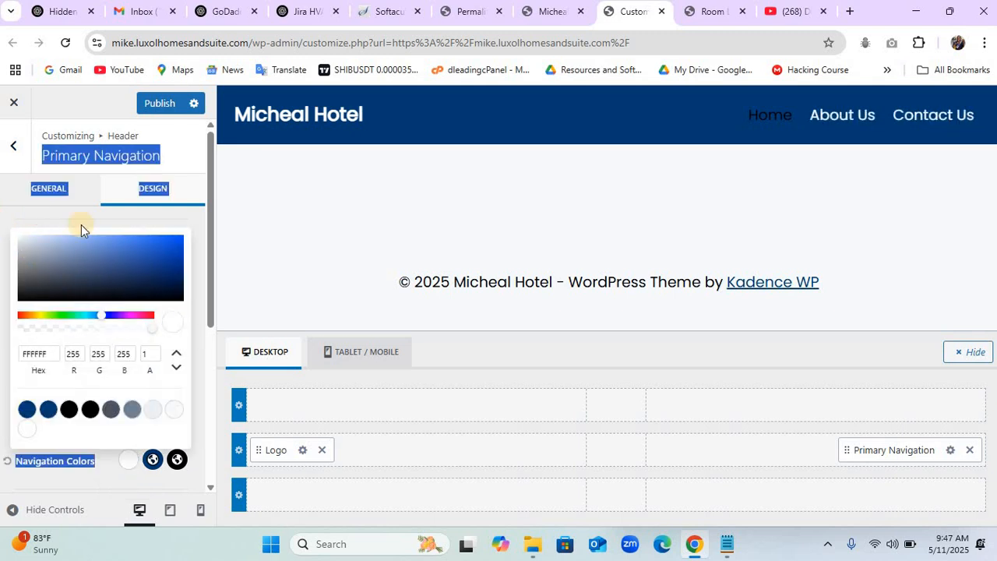
click(154, 461)
click(153, 460)
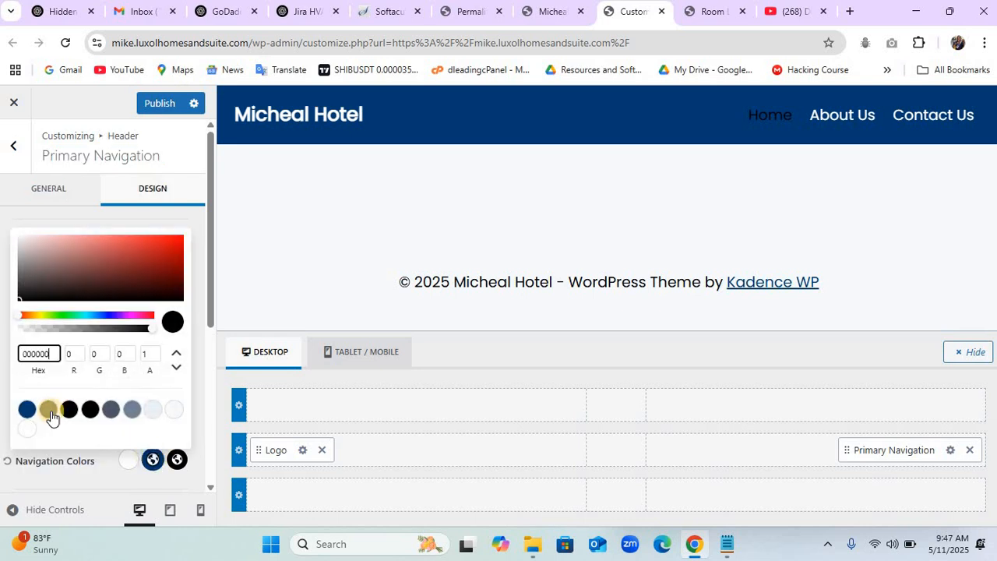
drag(27, 245, 100, 205)
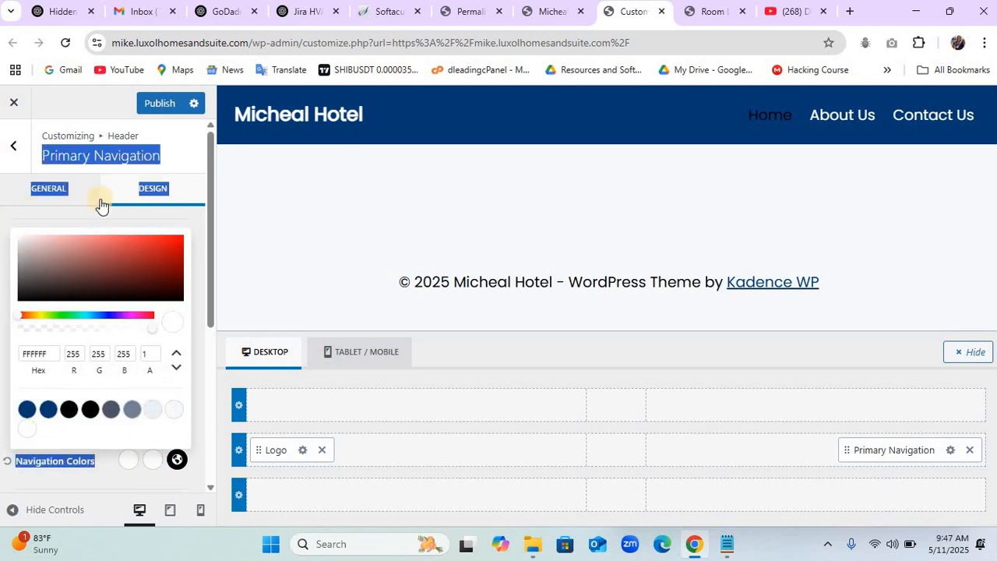
click(177, 460)
click(177, 460)
click(28, 431)
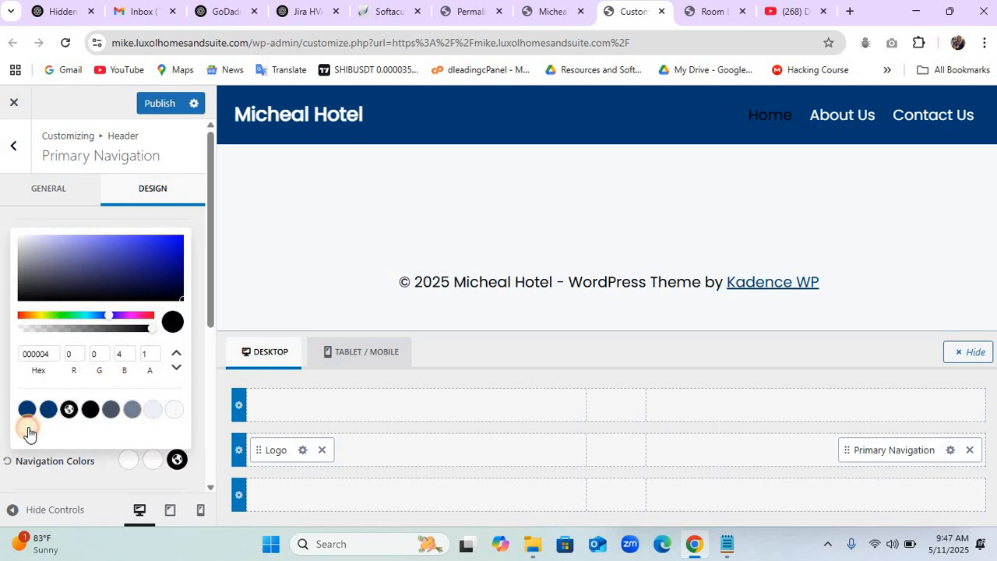
click(84, 216)
Set the Primary Navigation's font style to 700.
click(127, 406)
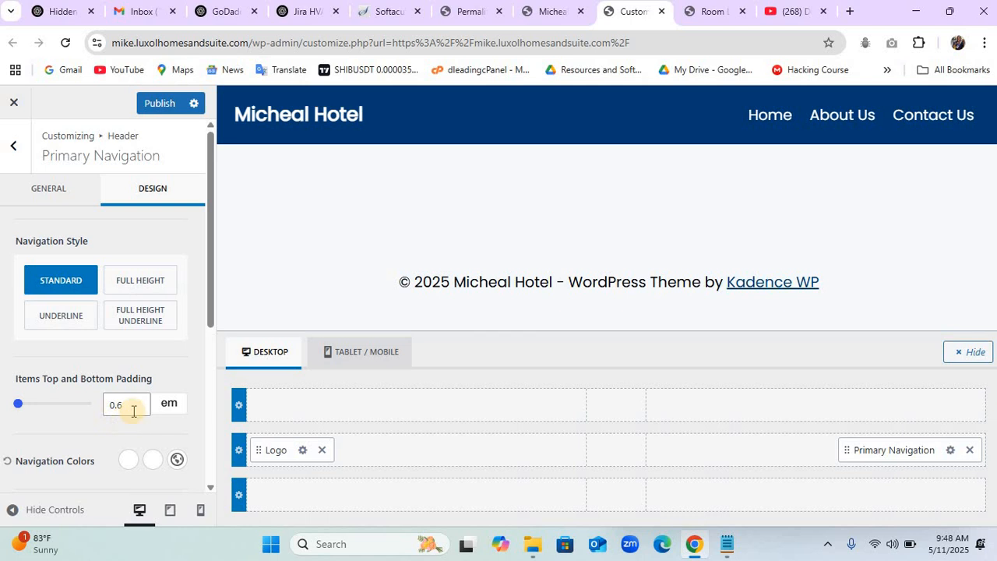
scroll(131, 415, down, 3)
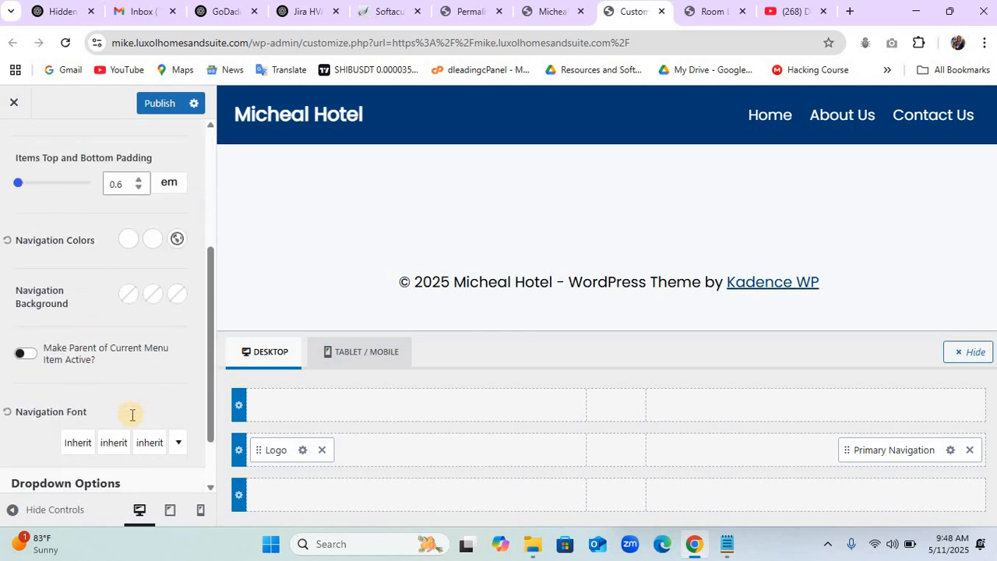
scroll(131, 414, down, 1)
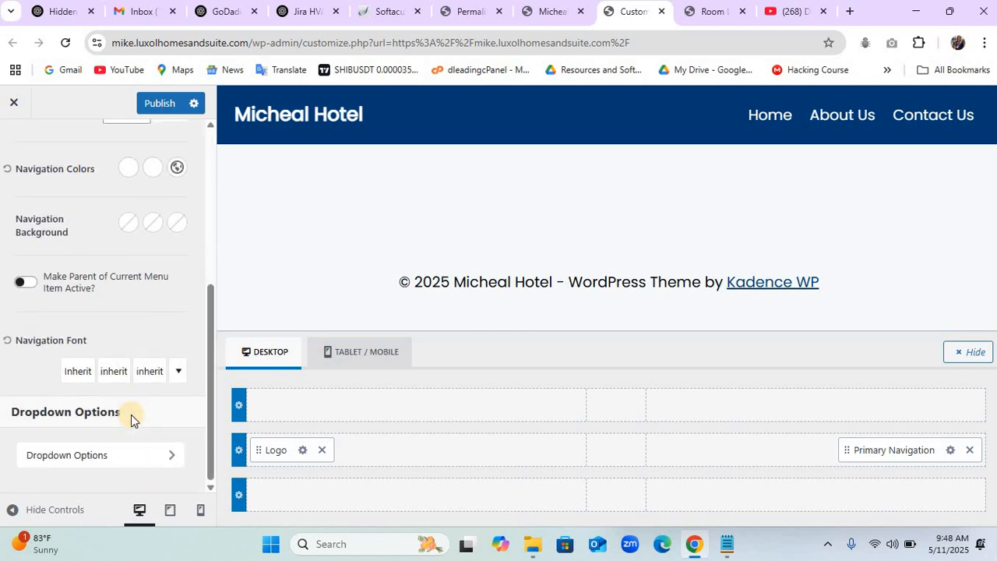
click(113, 371)
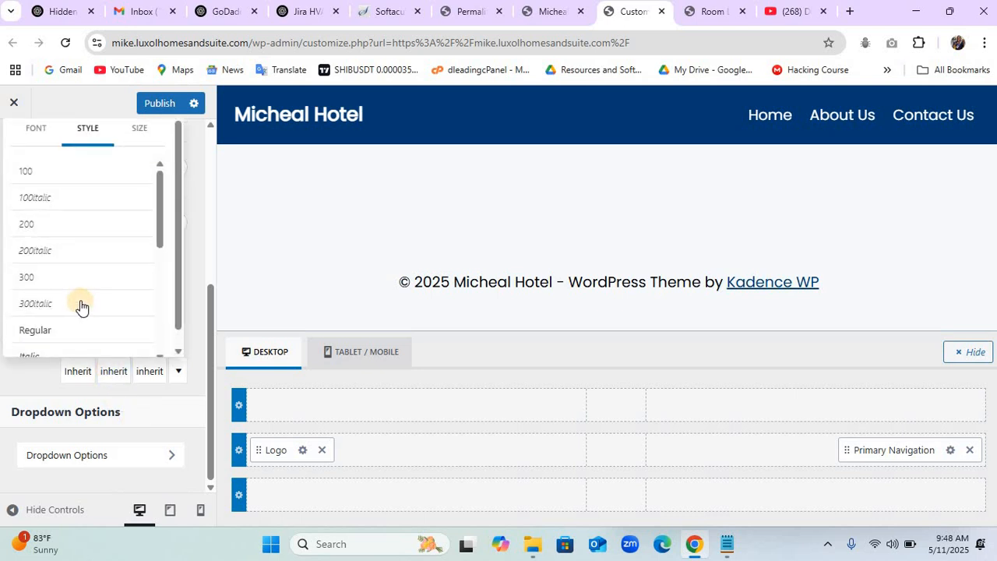
scroll(82, 305, down, 2)
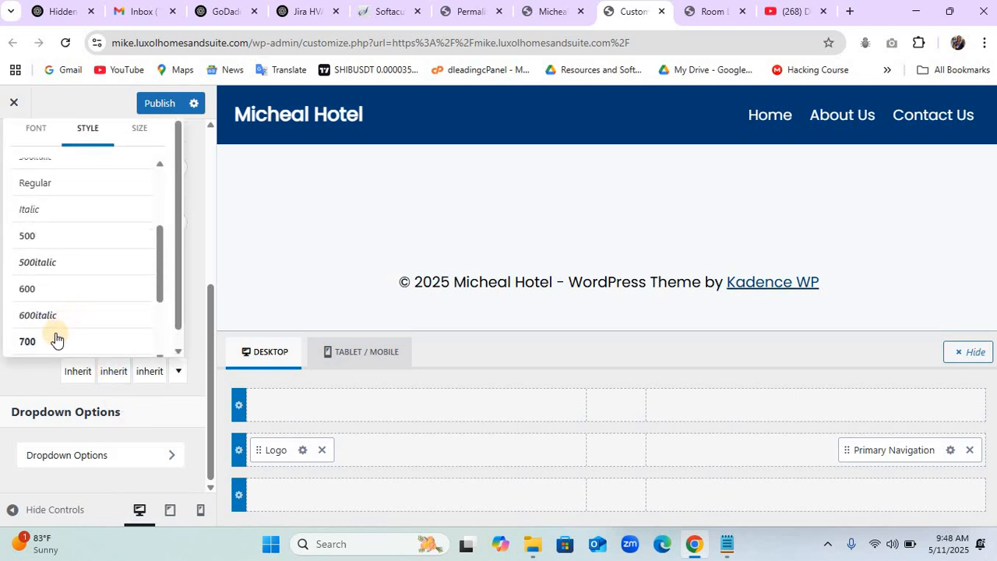
click(56, 338)
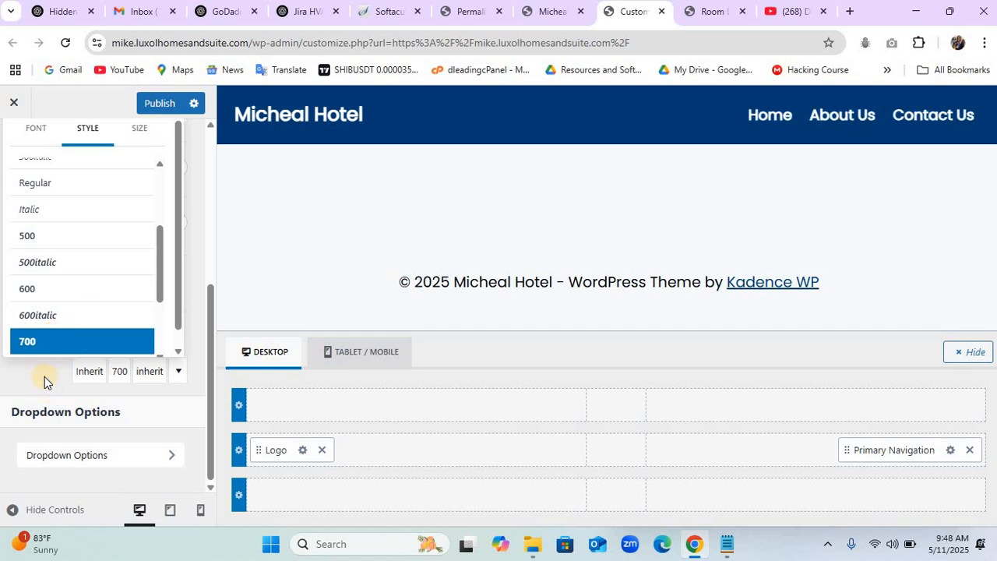
click(44, 377)
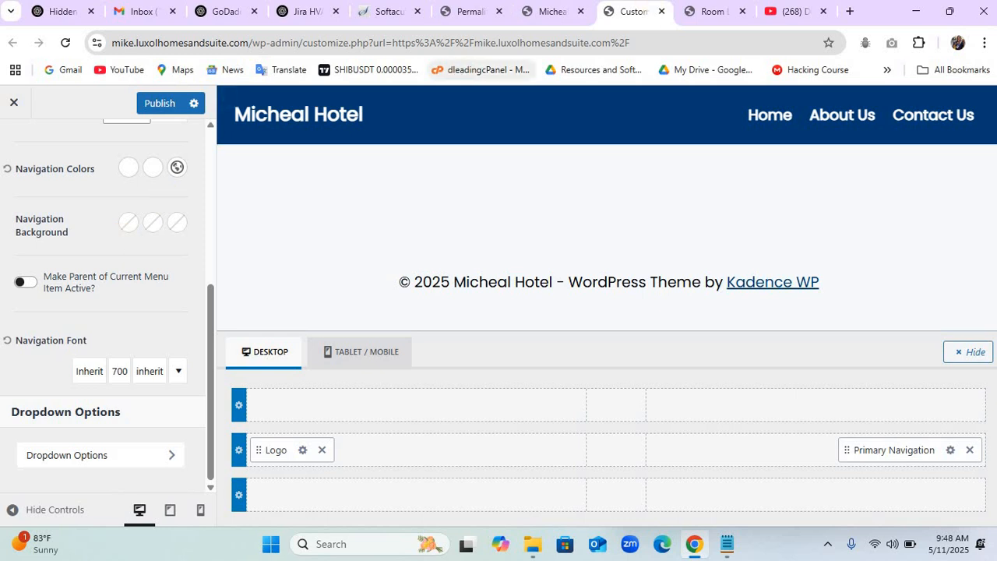
Check the header of the reference hotel site's room list page and add a Button element beside Primary Navigation in the header's main row.
click(704, 10)
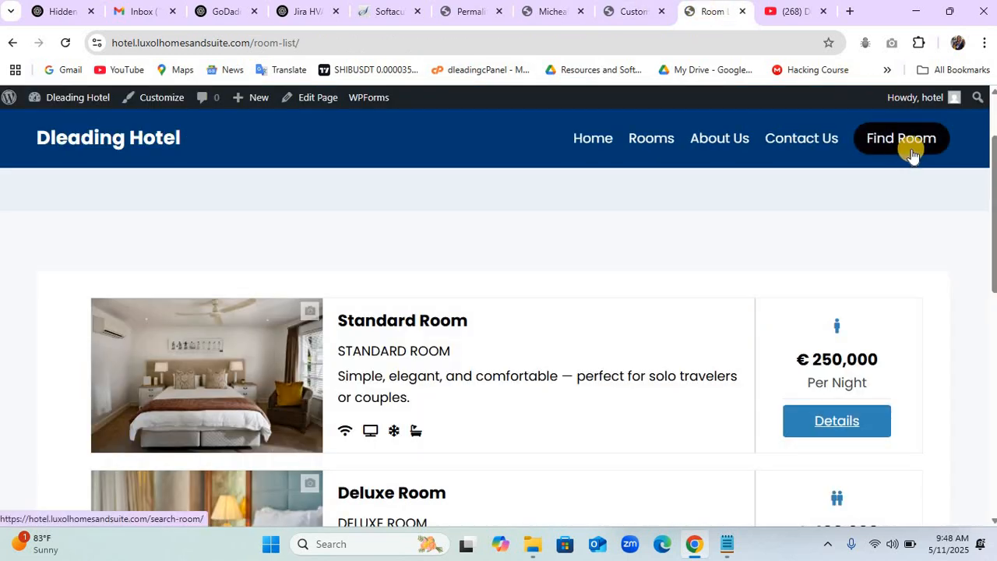
click(628, 12)
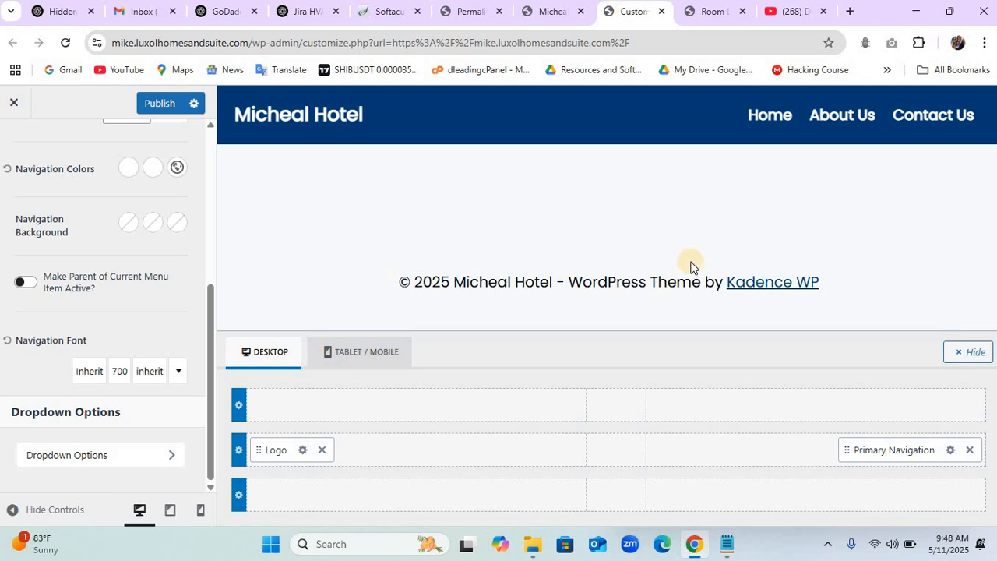
click(818, 450)
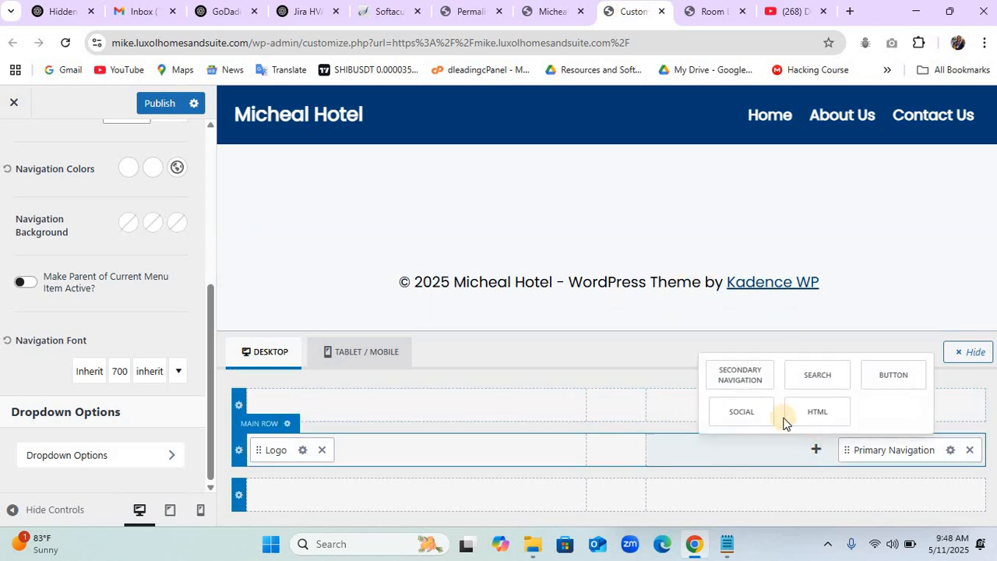
click(881, 381)
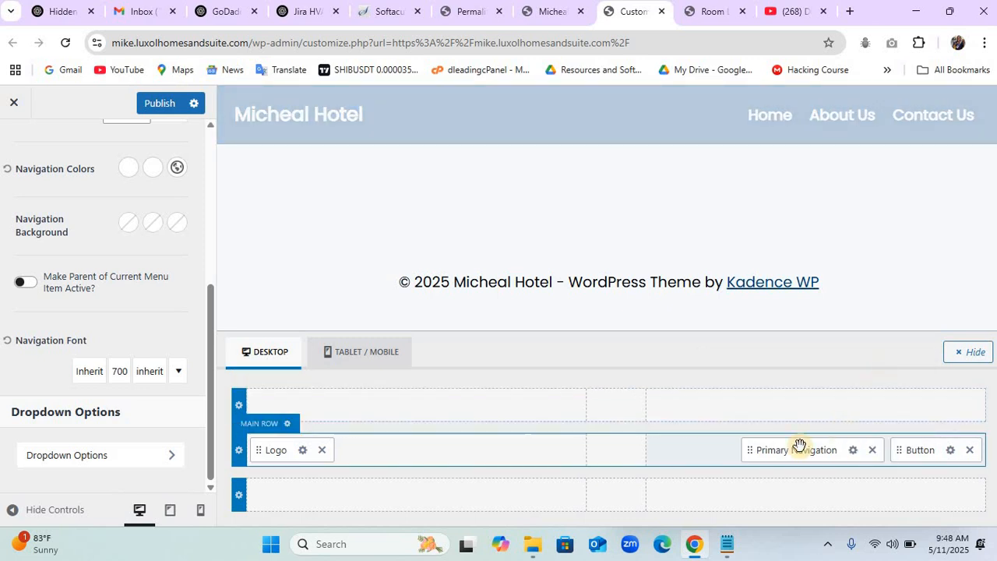
Label the header button "Find Room" and set its URL to the placeholder #.
click(950, 451)
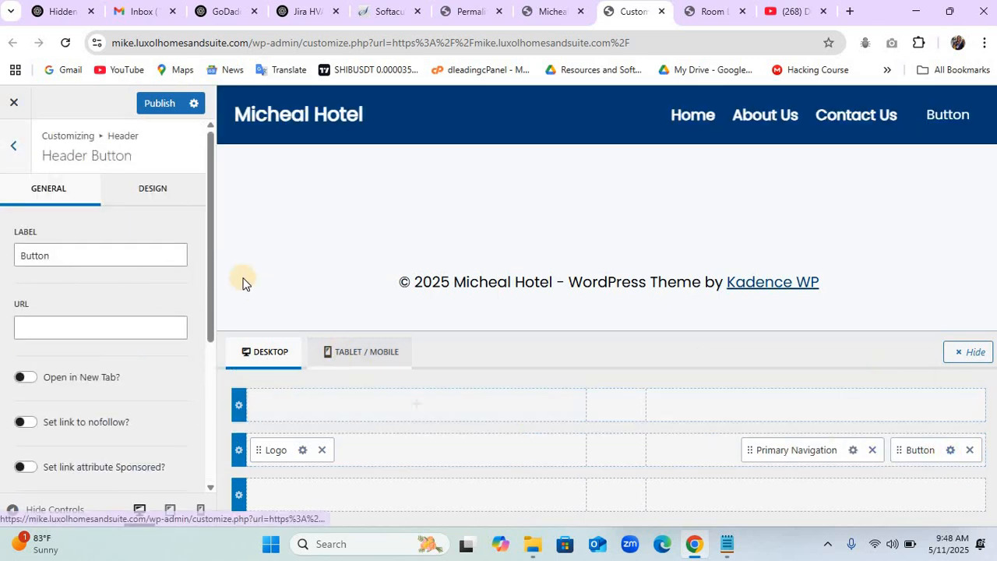
click(169, 262)
double_click(172, 265)
text(Fin)
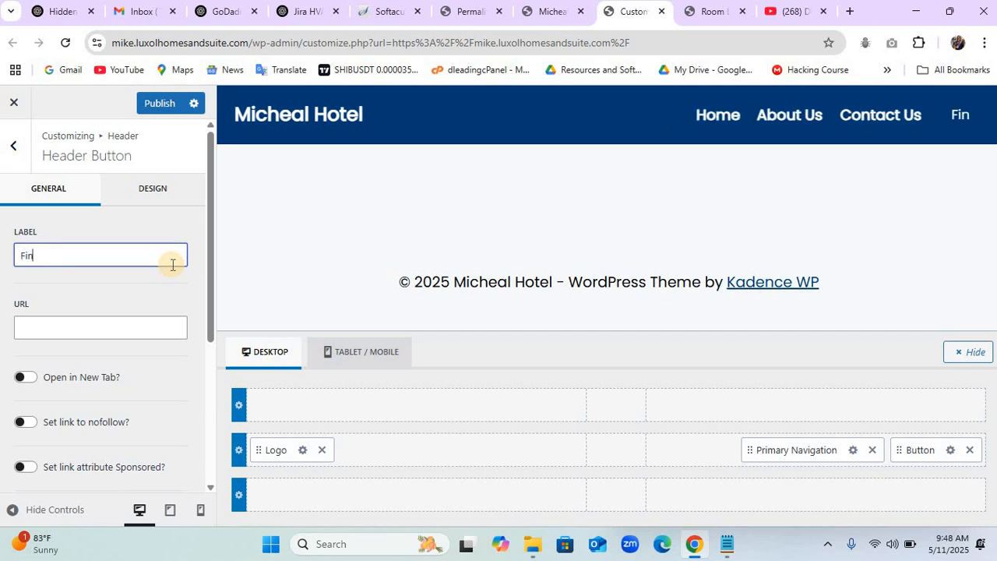
text(d Room)
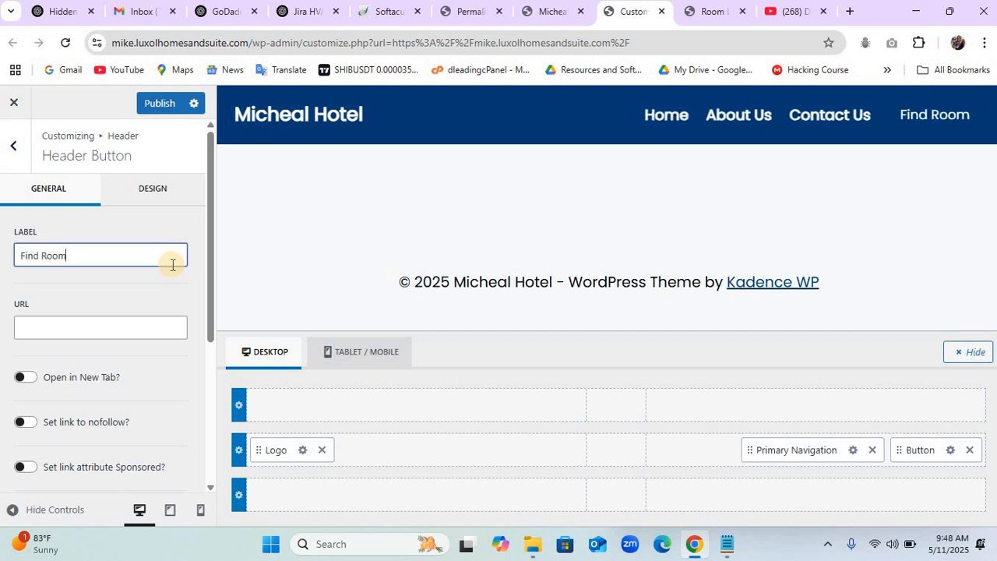
click(124, 321)
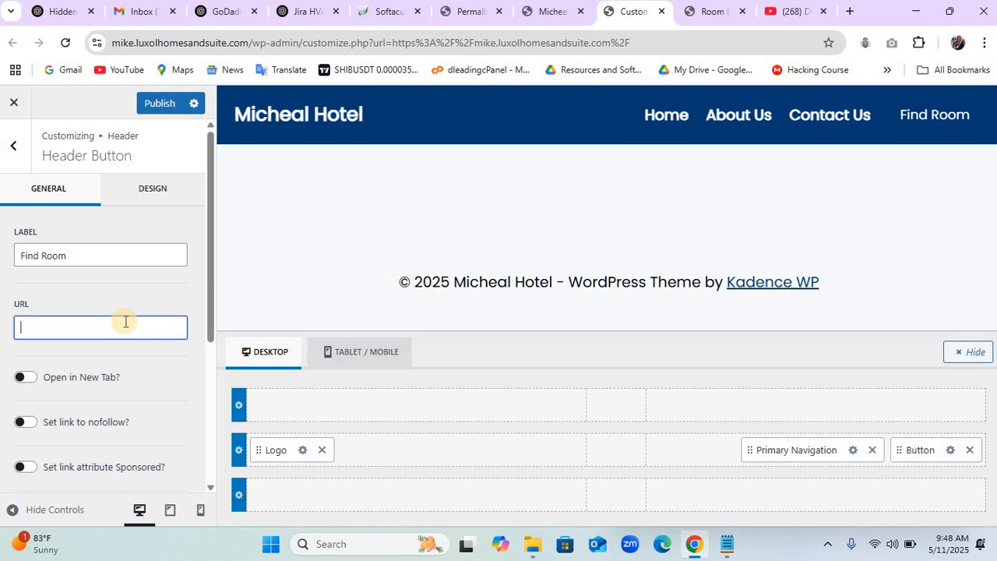
text(#)
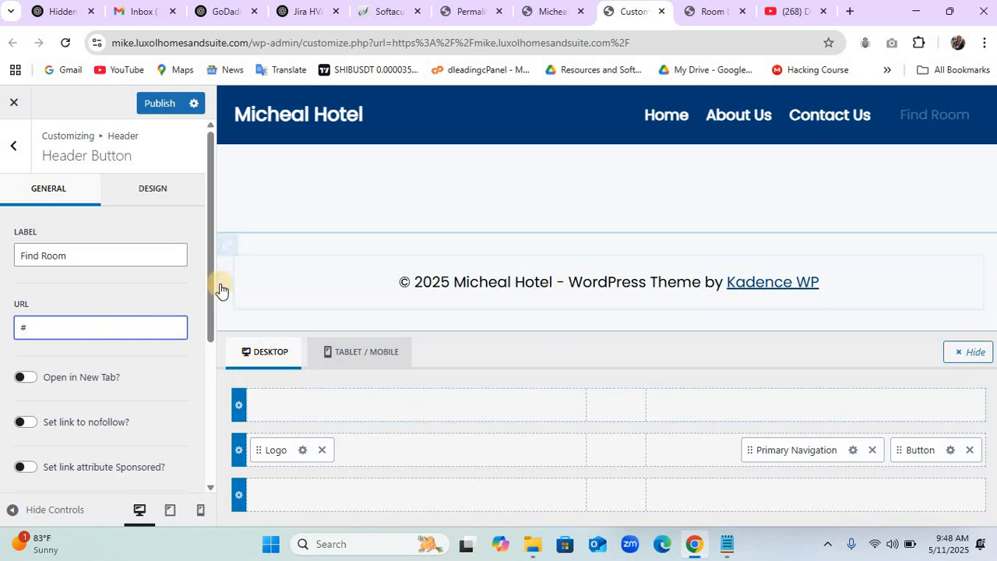
In the header button's design settings, set both the initial and hover Background Colors to white, FFFFFF.
click(147, 190)
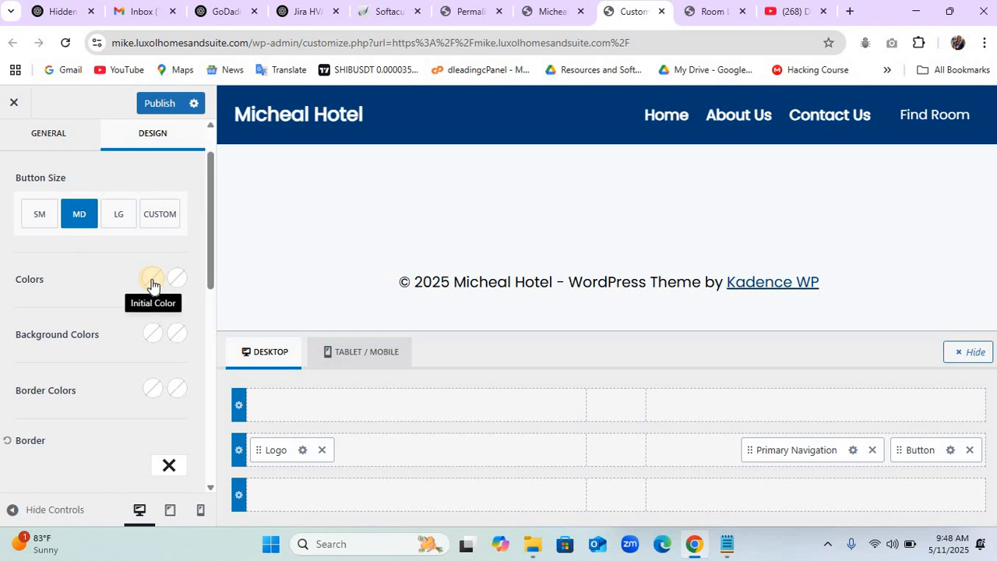
click(151, 334)
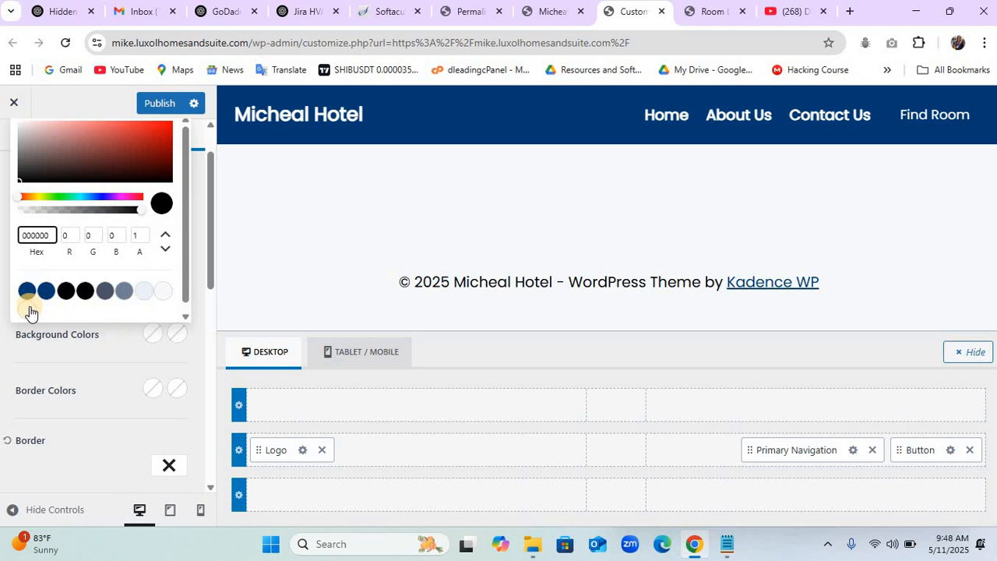
click(28, 308)
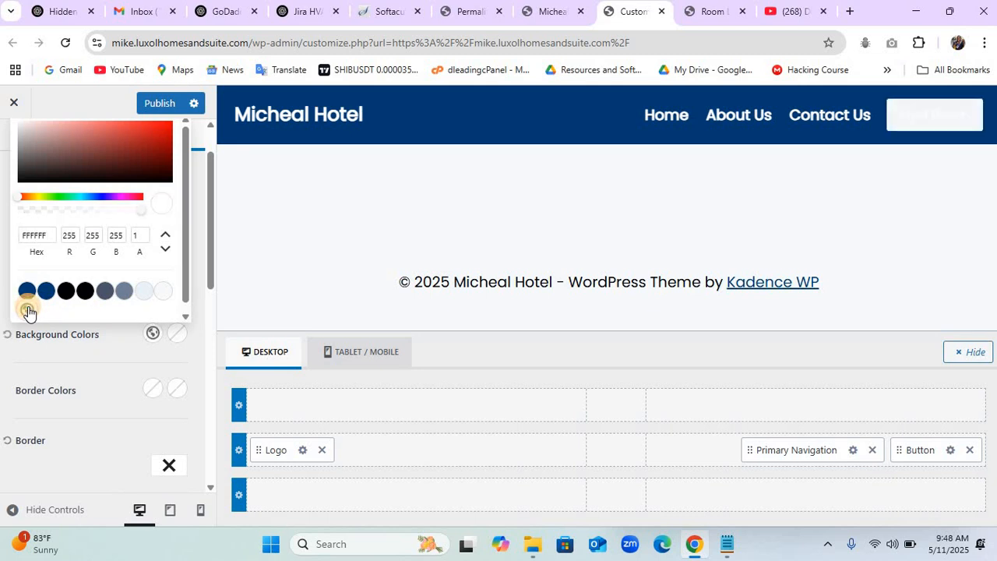
click(116, 360)
click(177, 334)
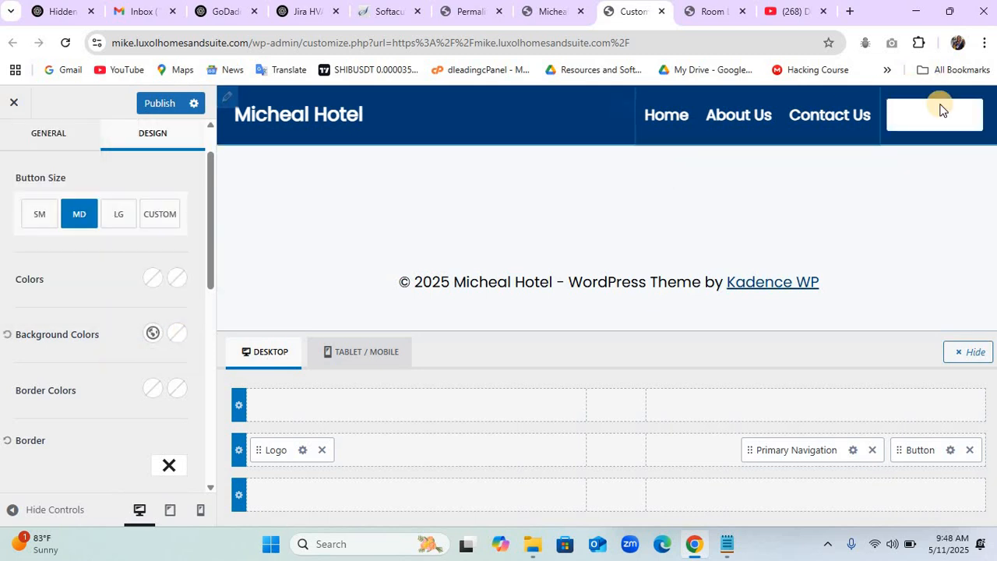
click(174, 337)
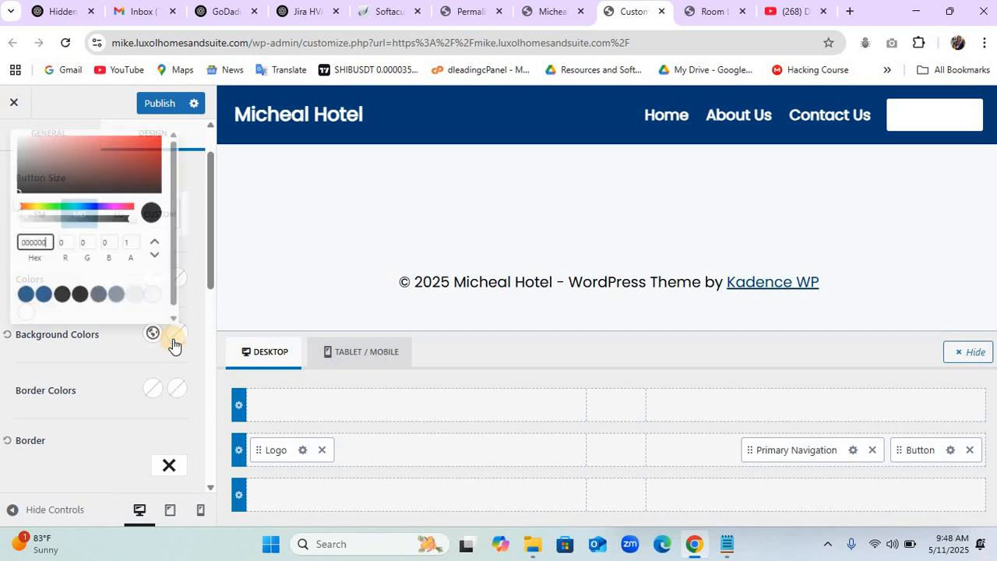
click(28, 313)
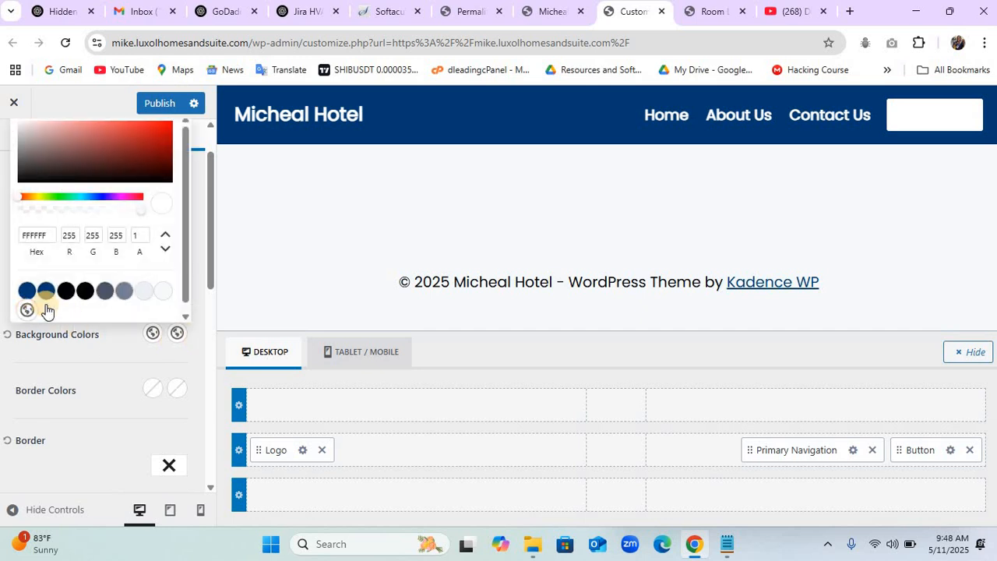
click(109, 327)
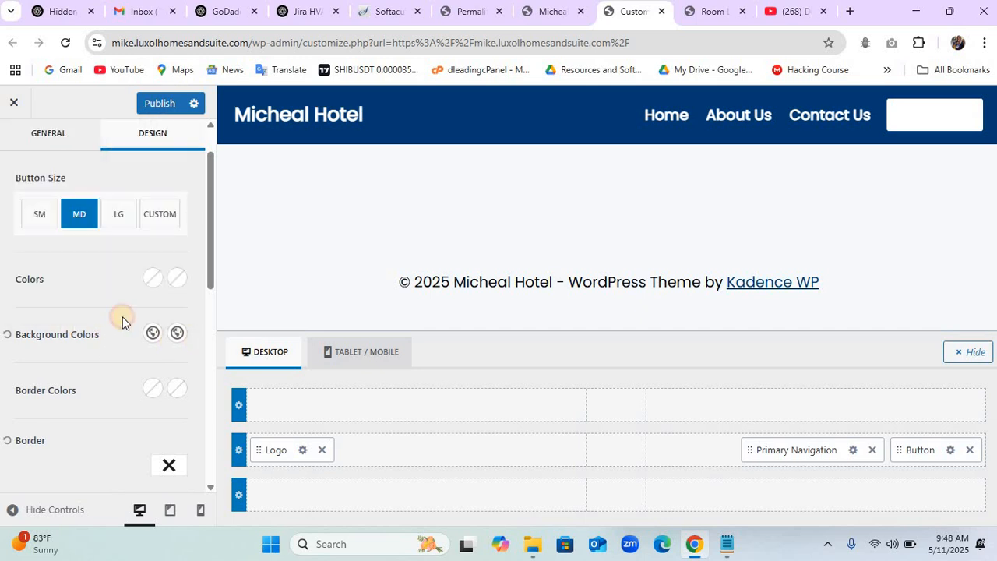
Set the header button's initial and hover text Colors to the first palette color, 003B73.
click(151, 281)
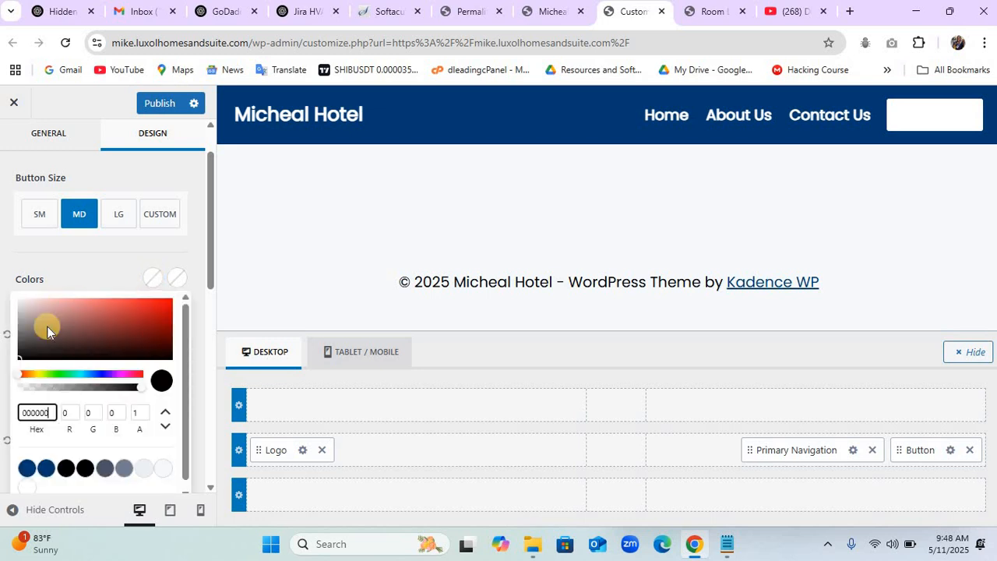
click(27, 467)
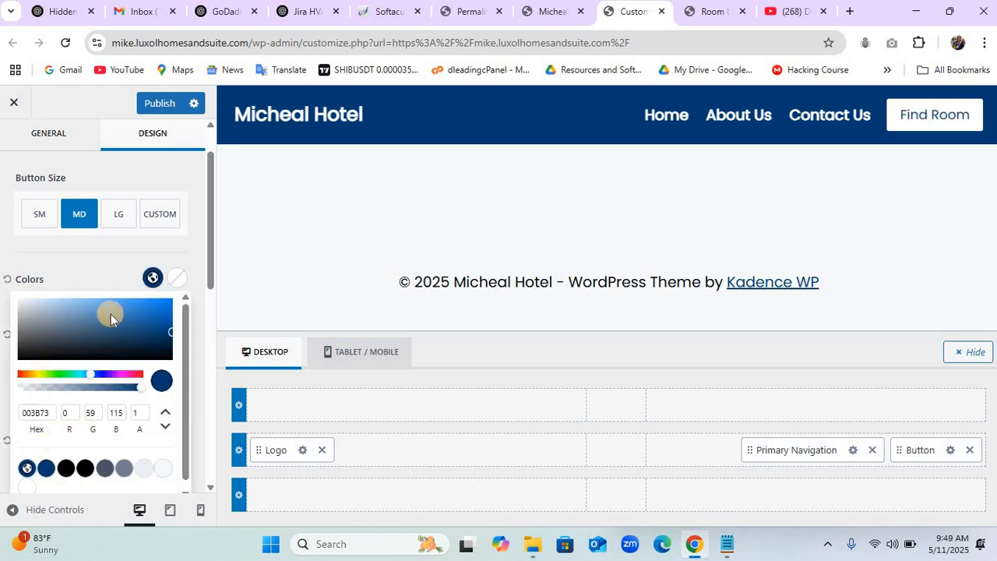
click(177, 277)
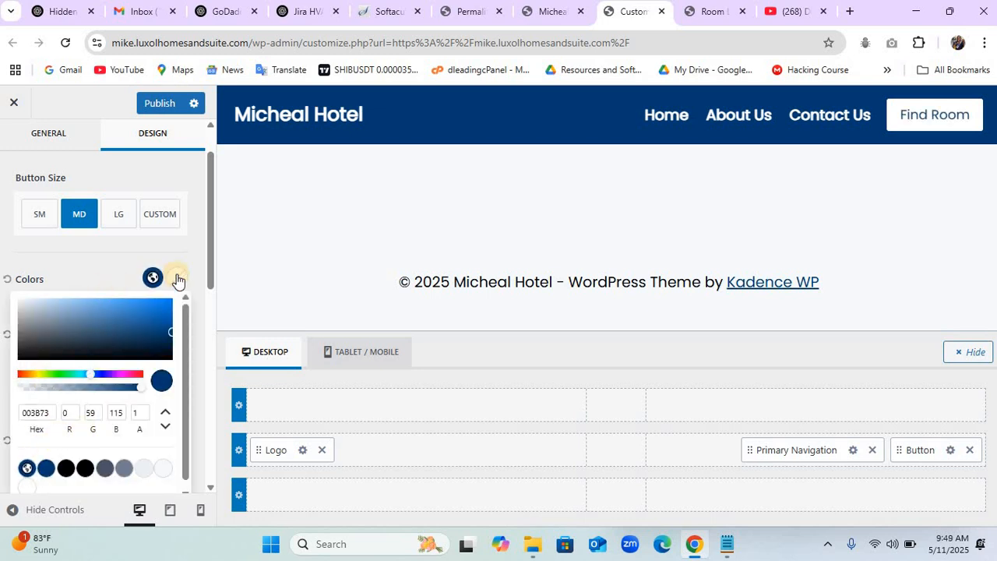
click(27, 467)
click(114, 257)
Round the header button's corners with a Border Radius of 100 px.
scroll(128, 419, down, 3)
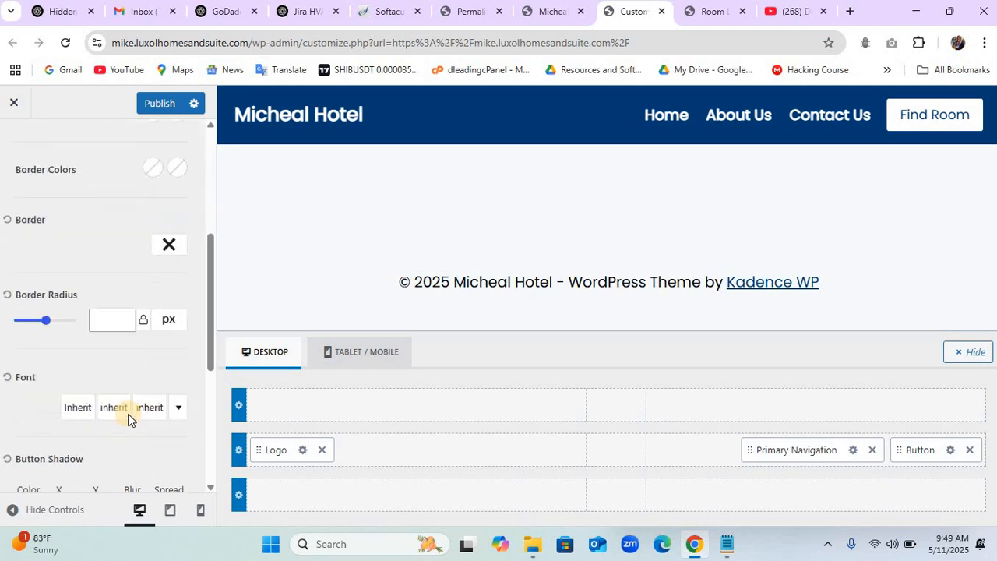
click(102, 326)
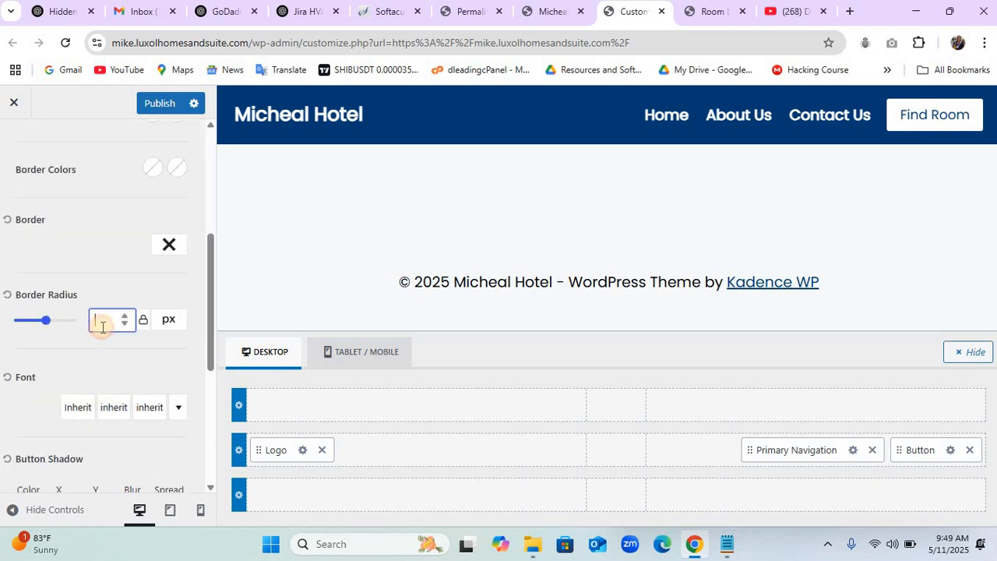
text(100)
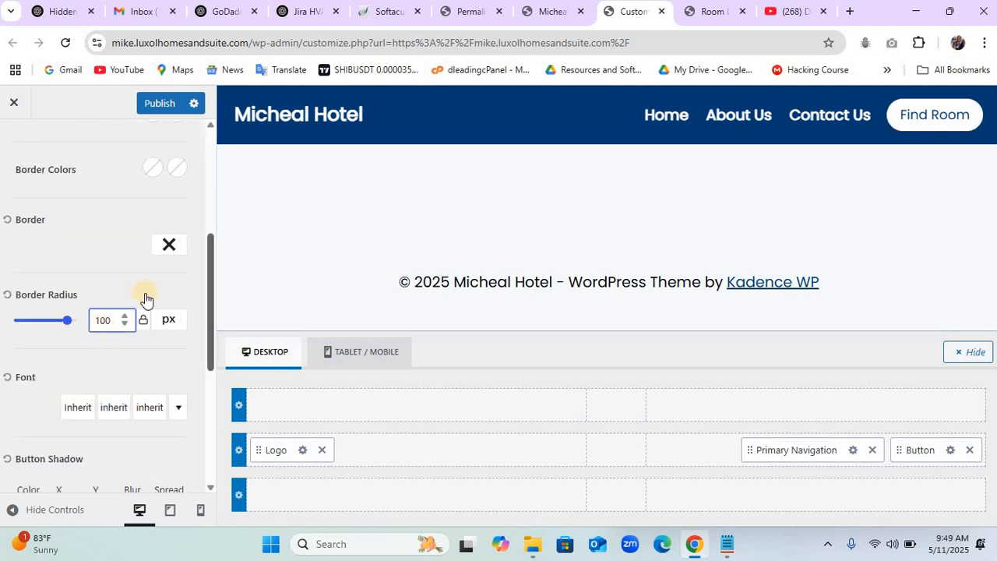
scroll(77, 240, up, 4)
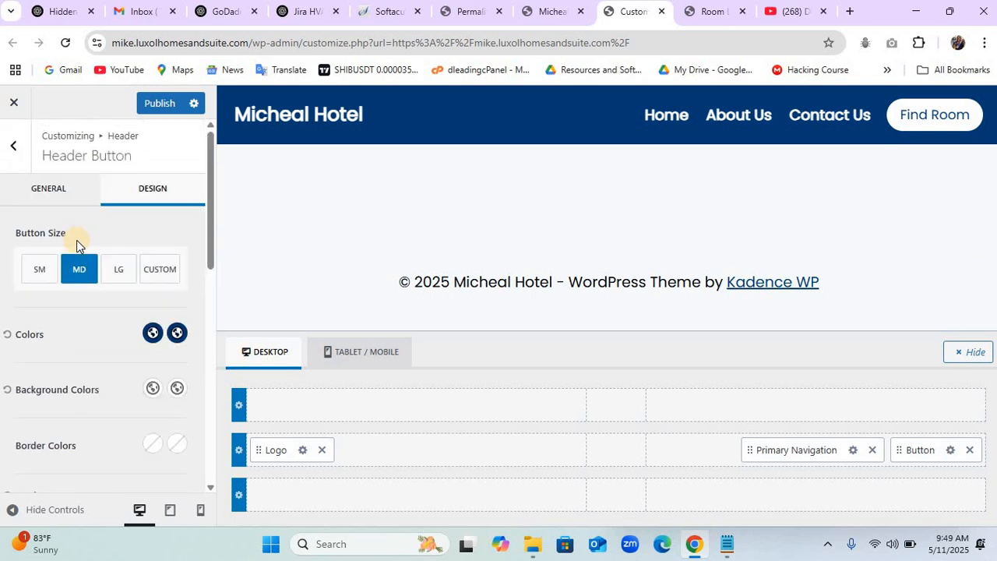
Switch the header customizer to the mobile preview and reduce the browser zoom to 80%.
click(199, 511)
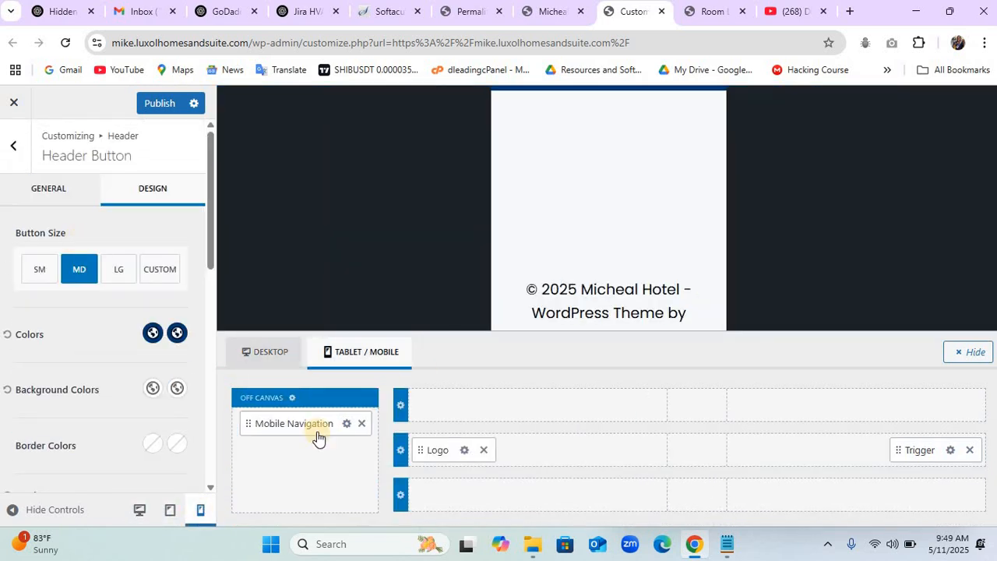
click(984, 43)
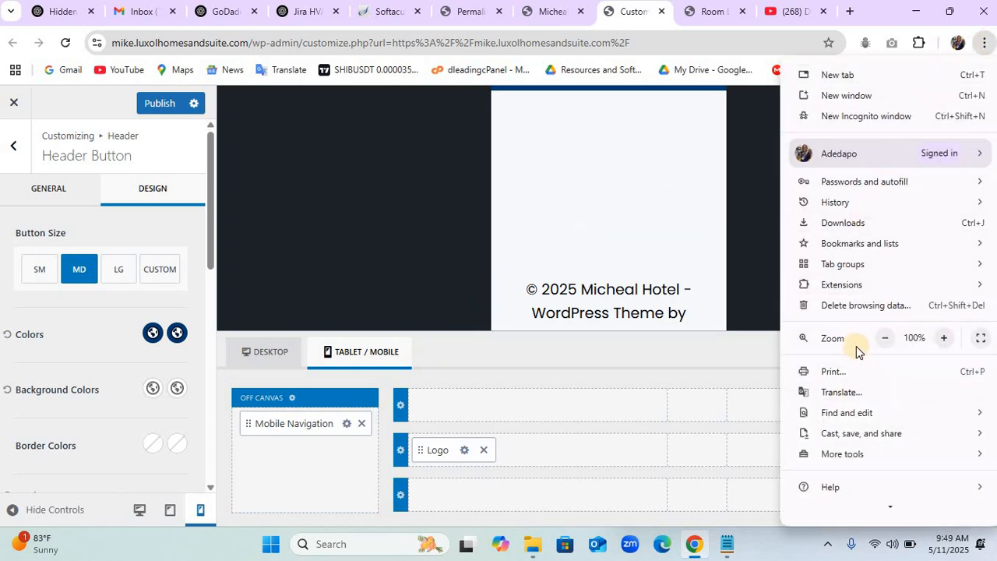
click(883, 337)
click(882, 336)
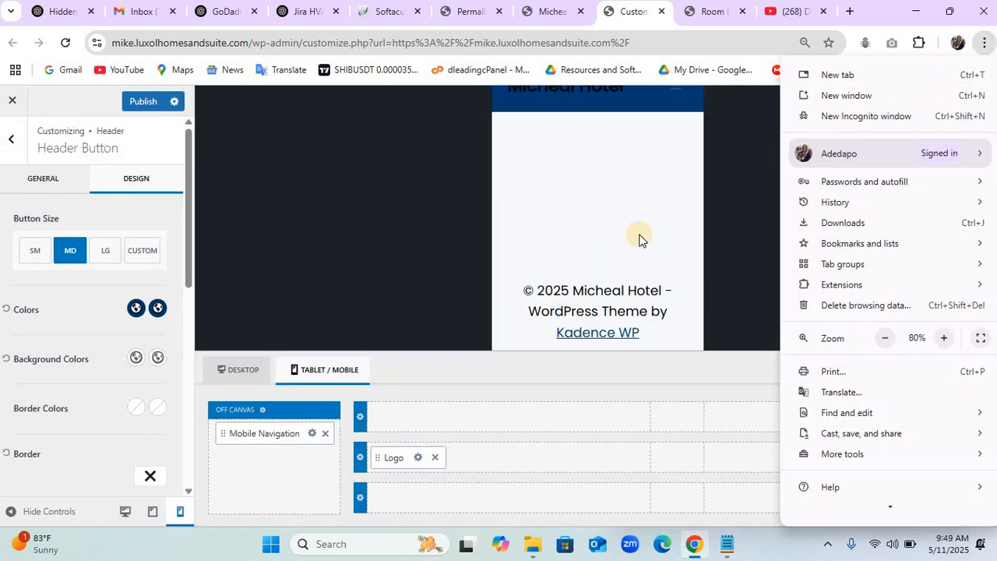
click(409, 199)
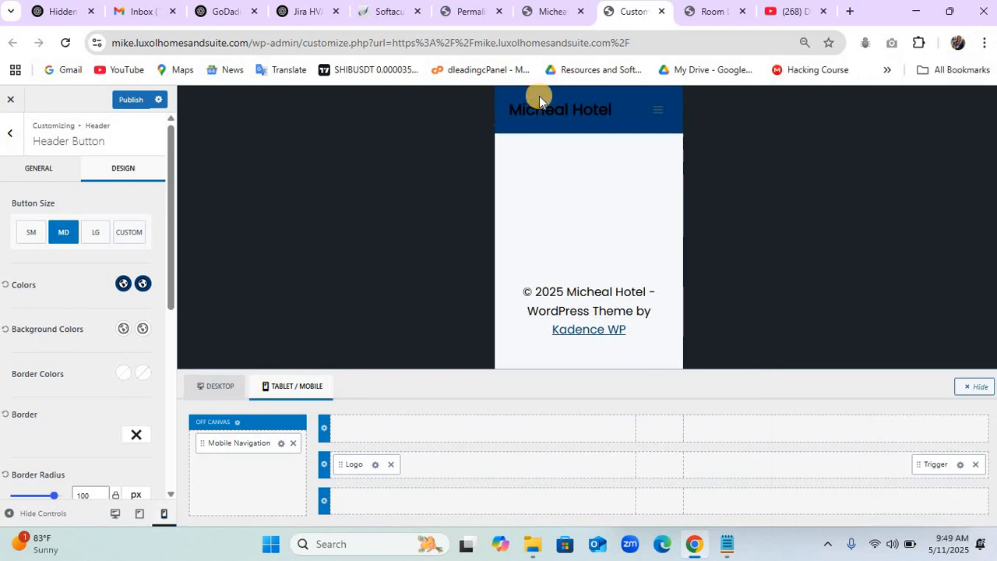
In the mobile logo's design settings, set the Site Title Font color to the white palette color, FFFFFF.
click(375, 466)
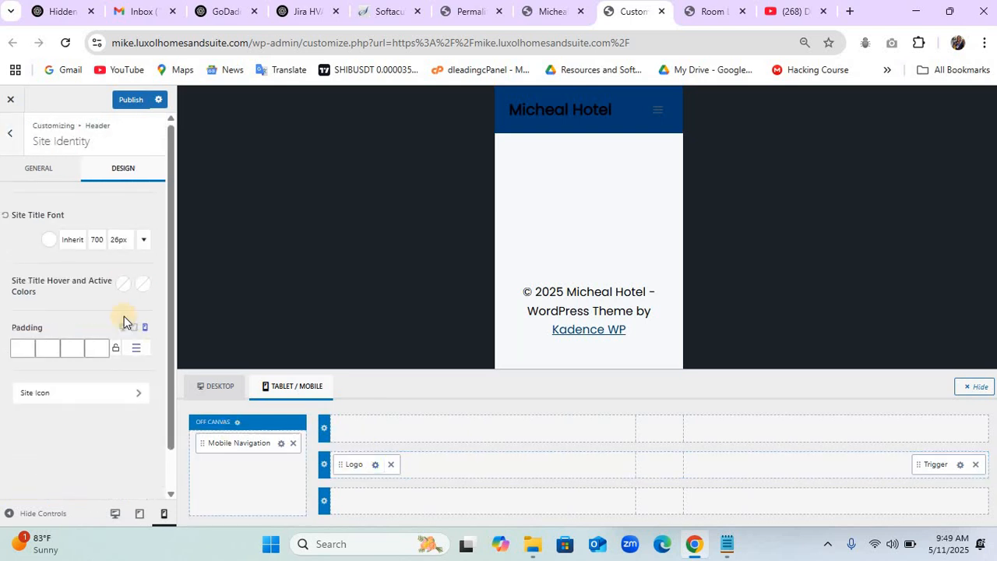
click(47, 243)
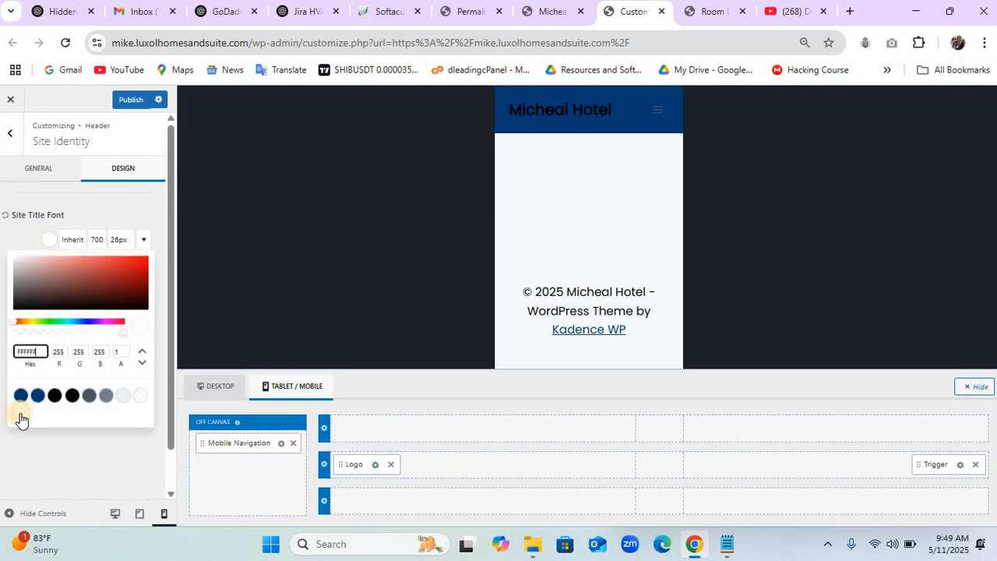
click(20, 414)
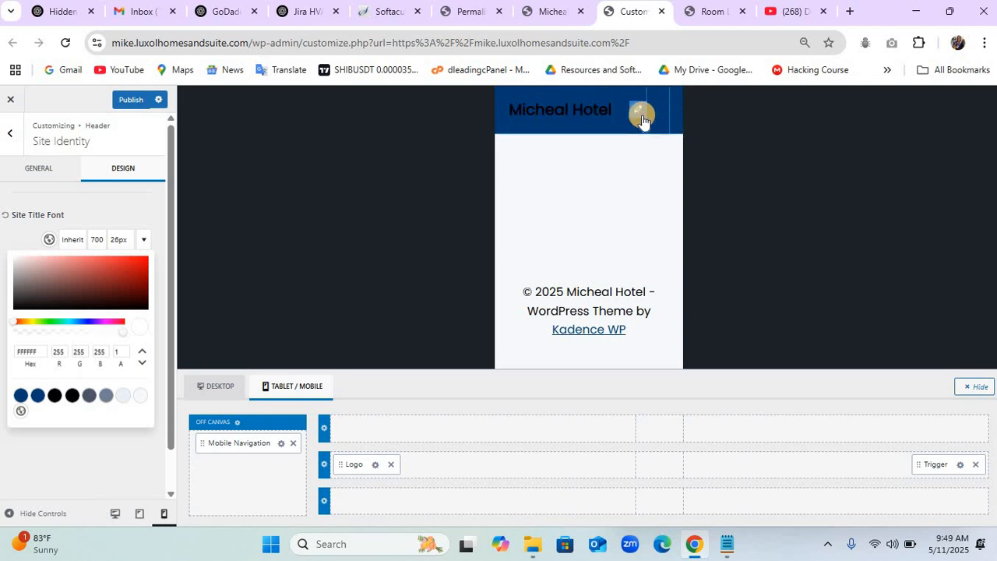
In the mobile menu trigger's design settings, set the Icon Size to 45 px.
click(640, 116)
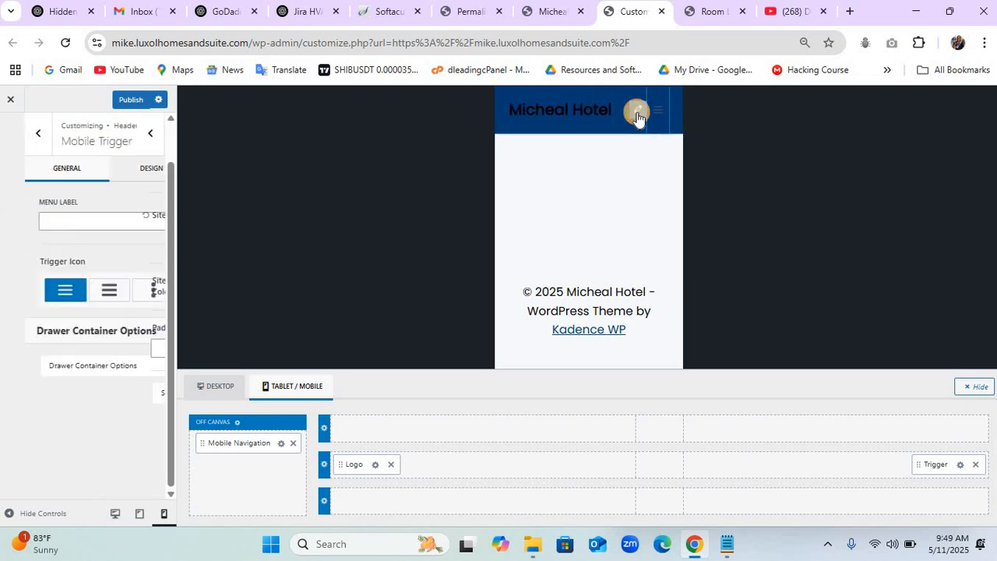
click(83, 293)
click(130, 176)
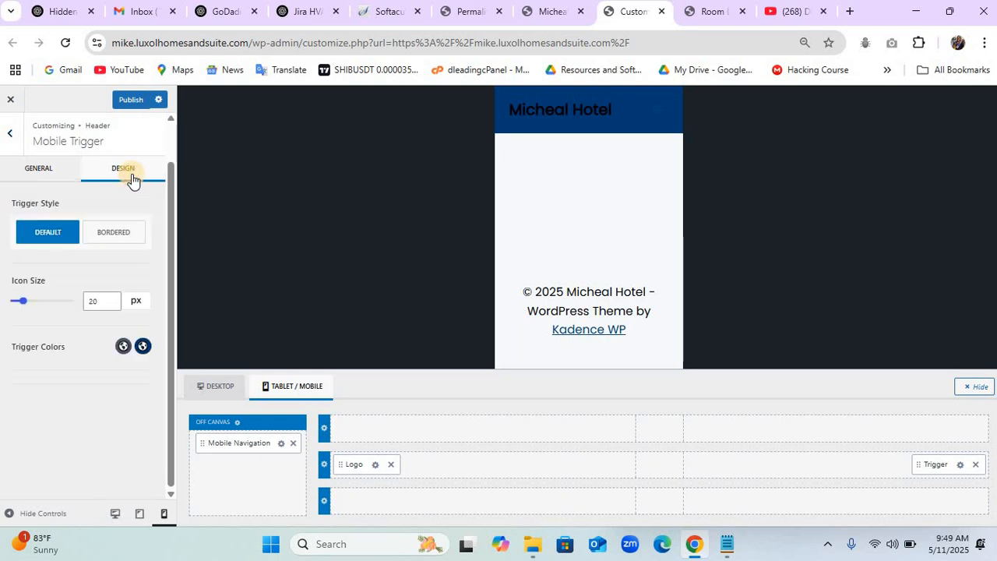
scroll(117, 233, down, 1)
click(92, 258)
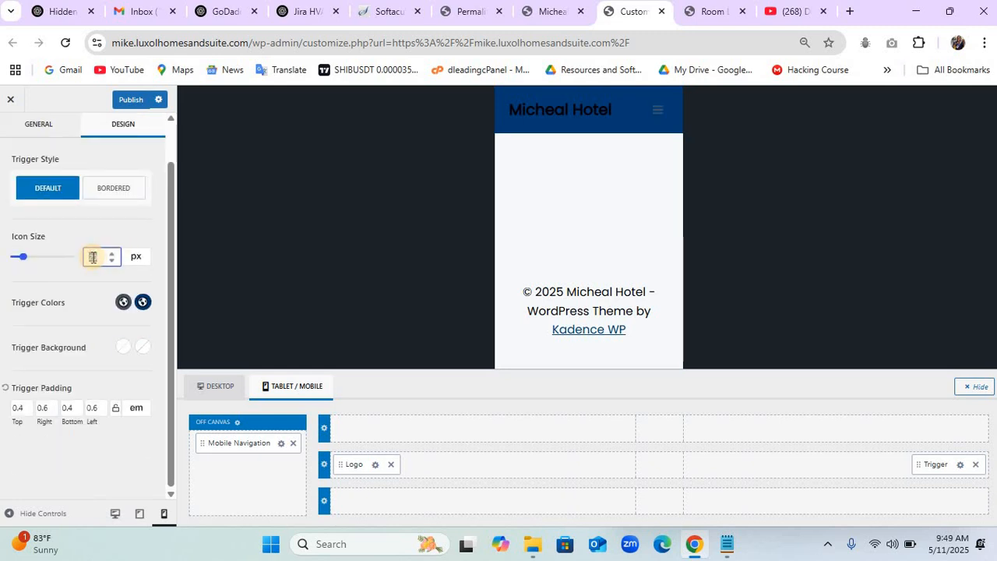
text(45)
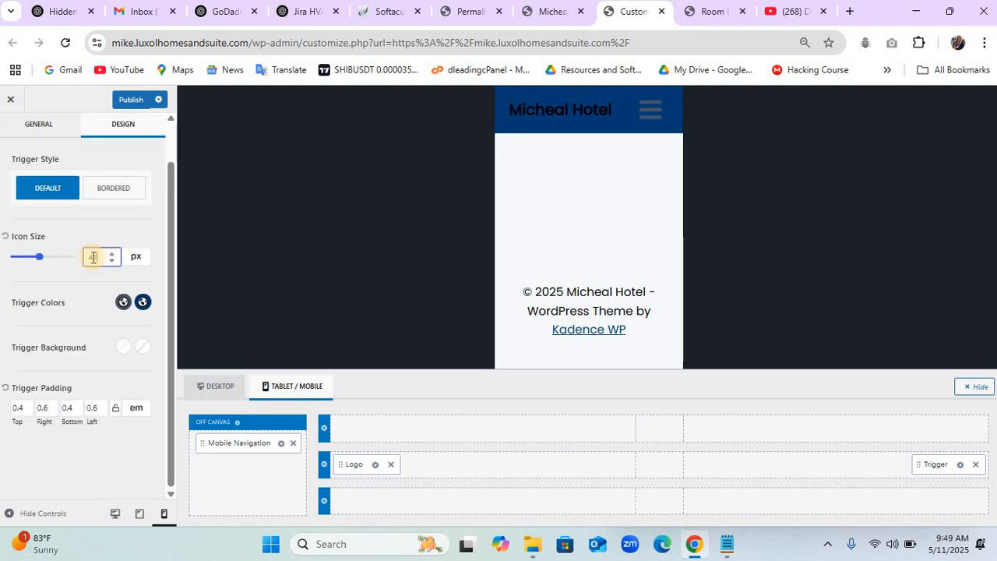
Set the mobile trigger's initial and hover Trigger Colors to the white palette color.
click(123, 305)
click(22, 279)
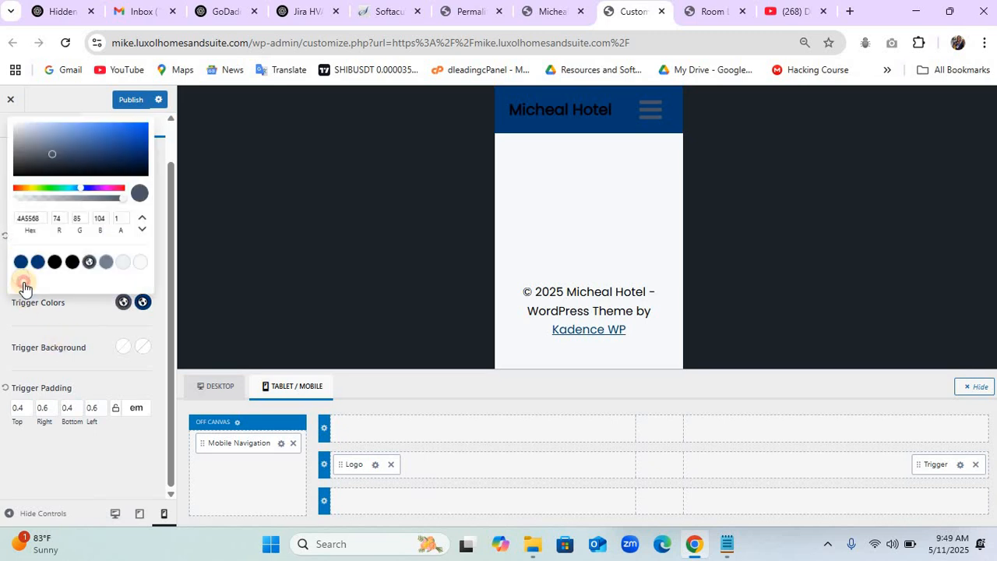
click(143, 305)
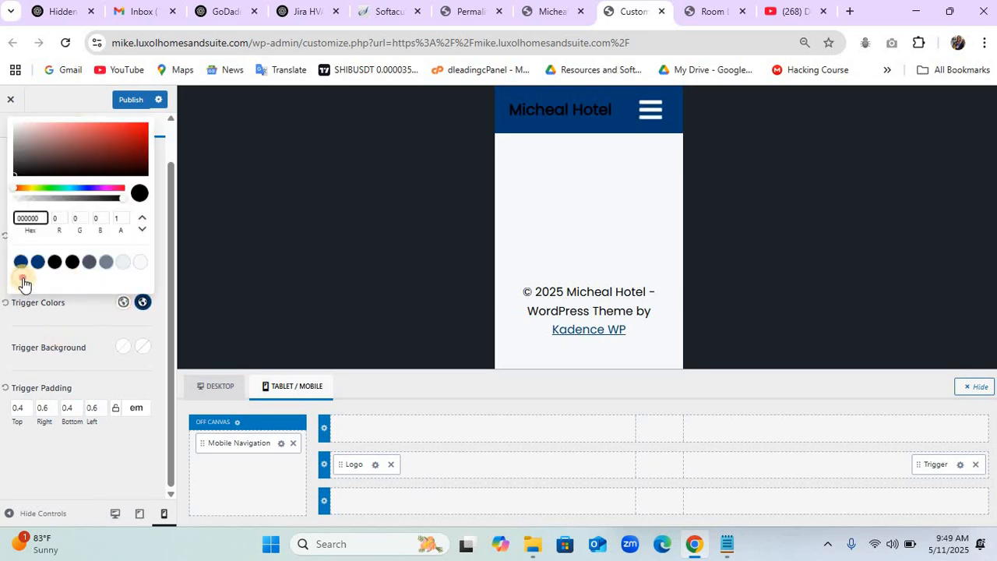
click(21, 279)
Expand the mobile menu in the preview and set the Mobile Navigation's active link color to white, FFFFFF.
click(643, 111)
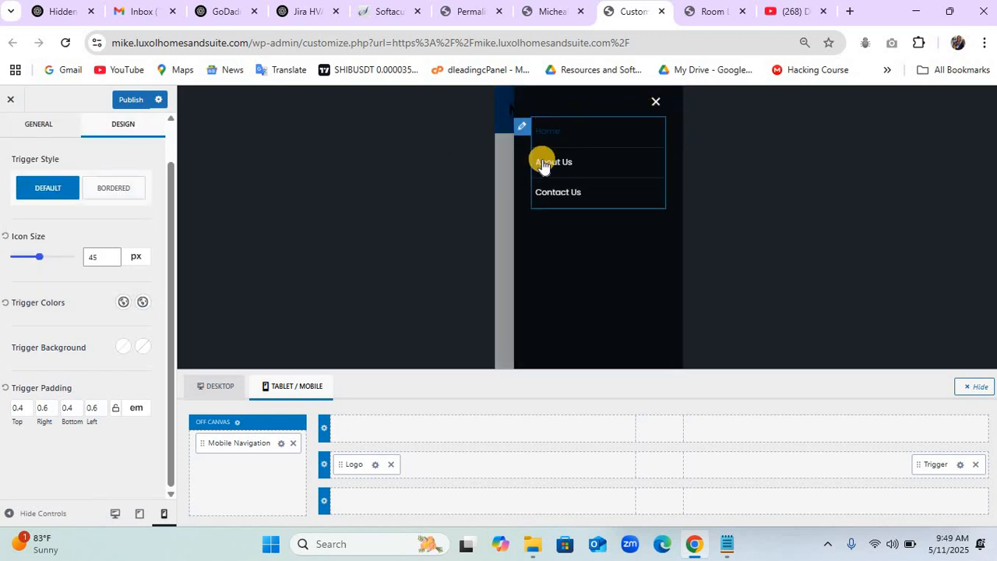
click(523, 131)
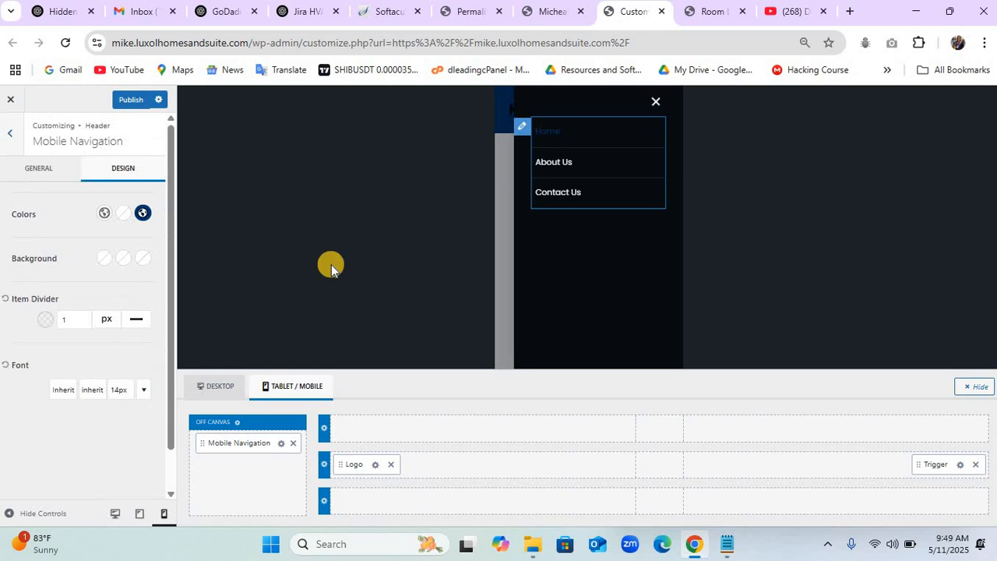
click(141, 214)
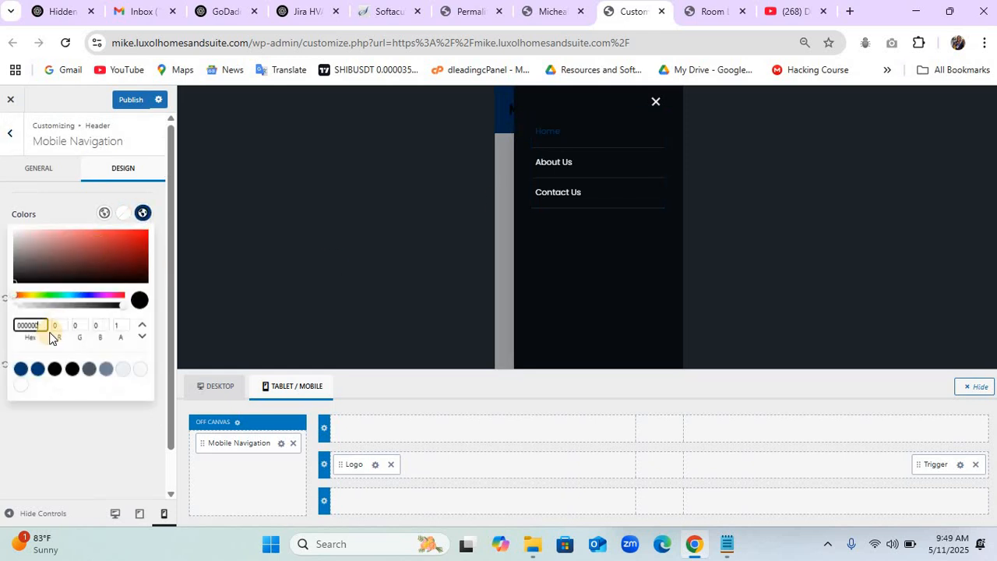
click(23, 383)
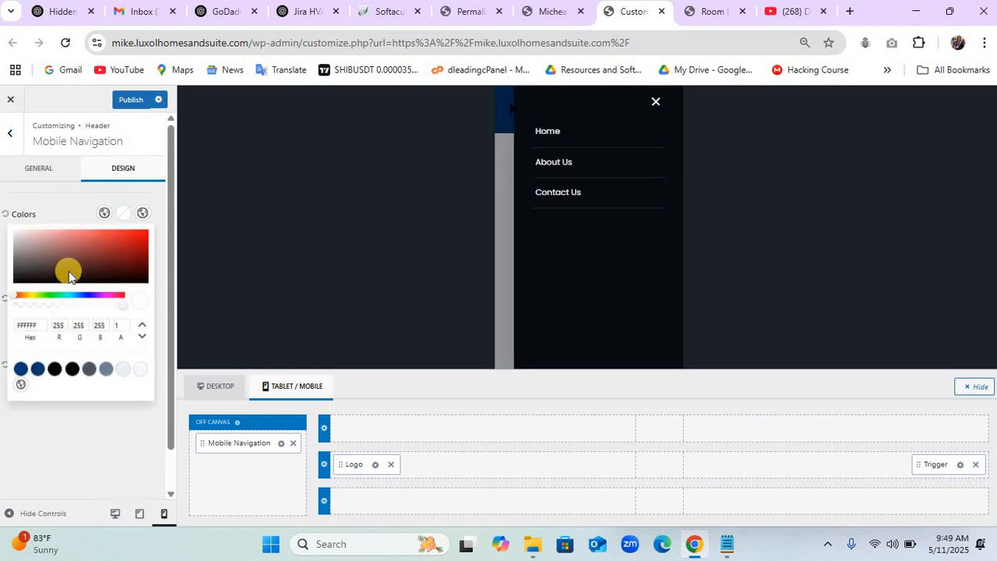
click(51, 208)
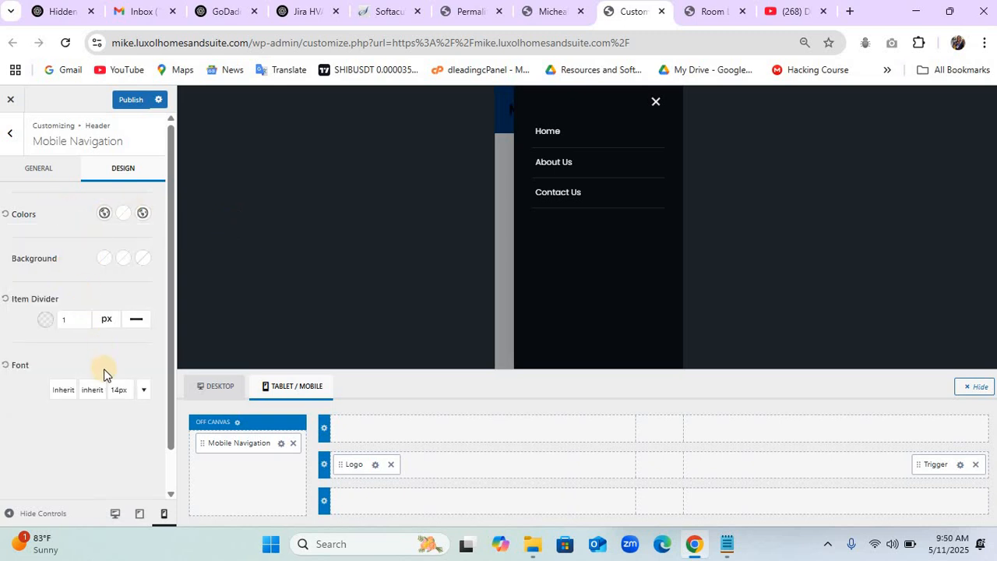
Set the Mobile Navigation font to size 15 px and weight 600.
click(117, 391)
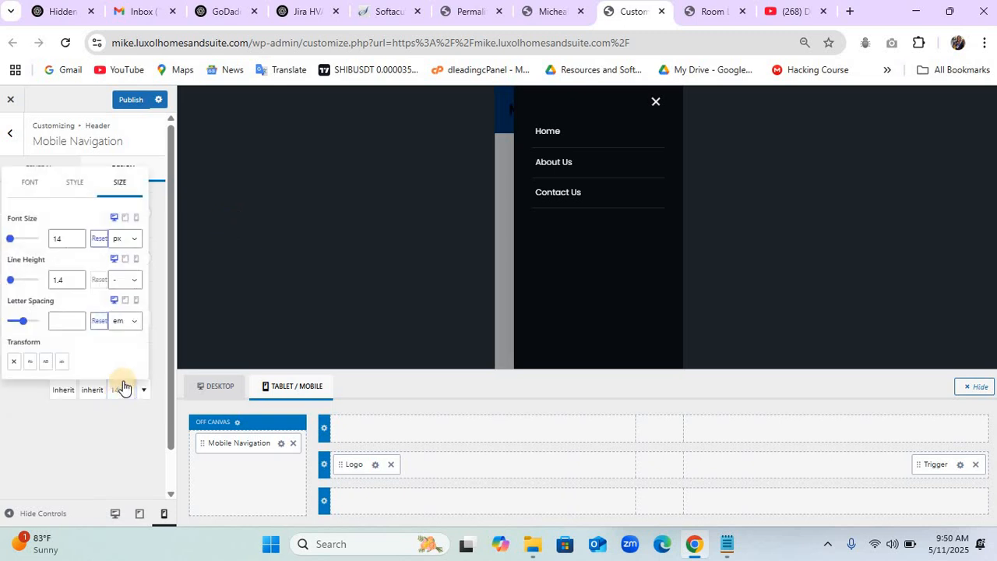
click(79, 239)
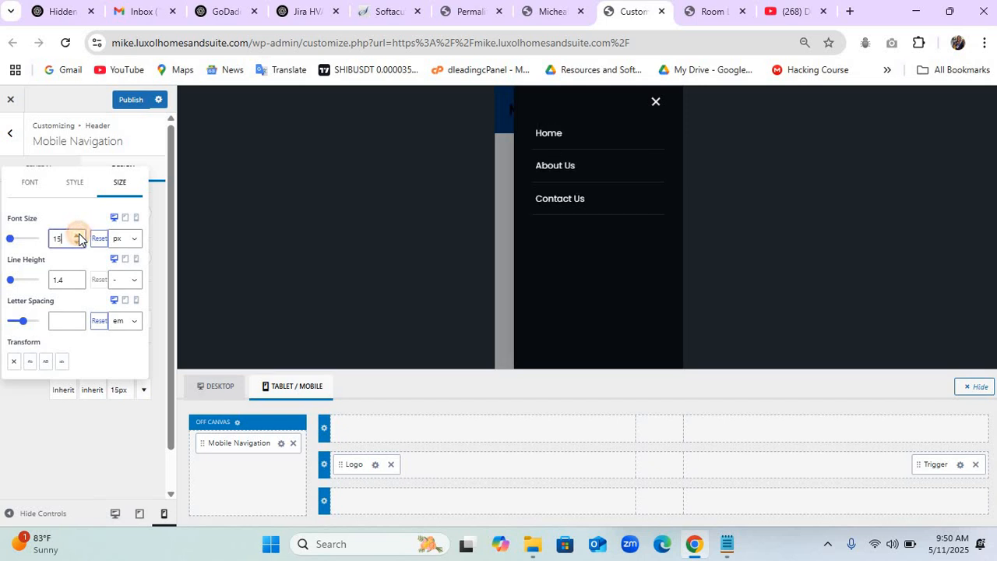
click(76, 190)
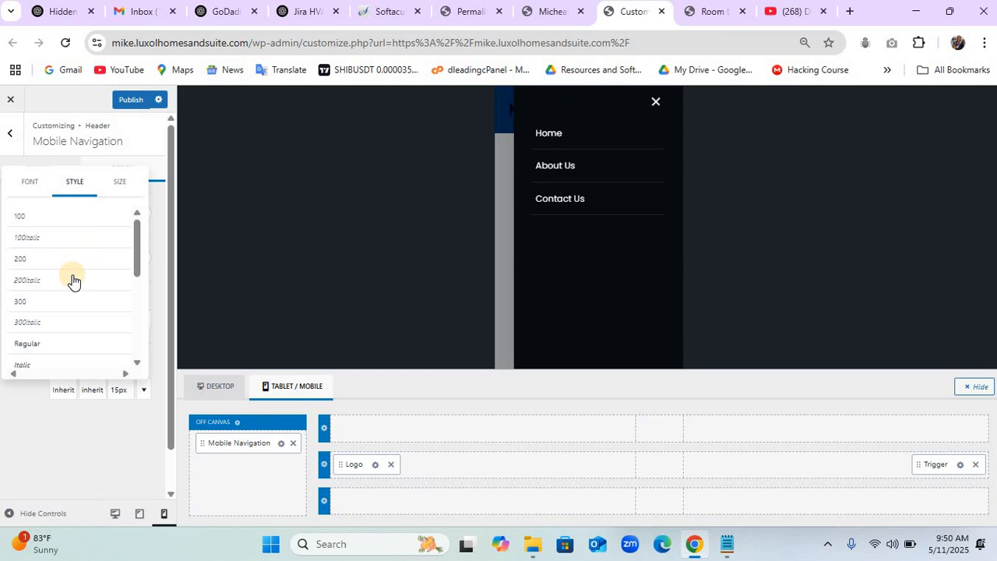
scroll(73, 281, down, 3)
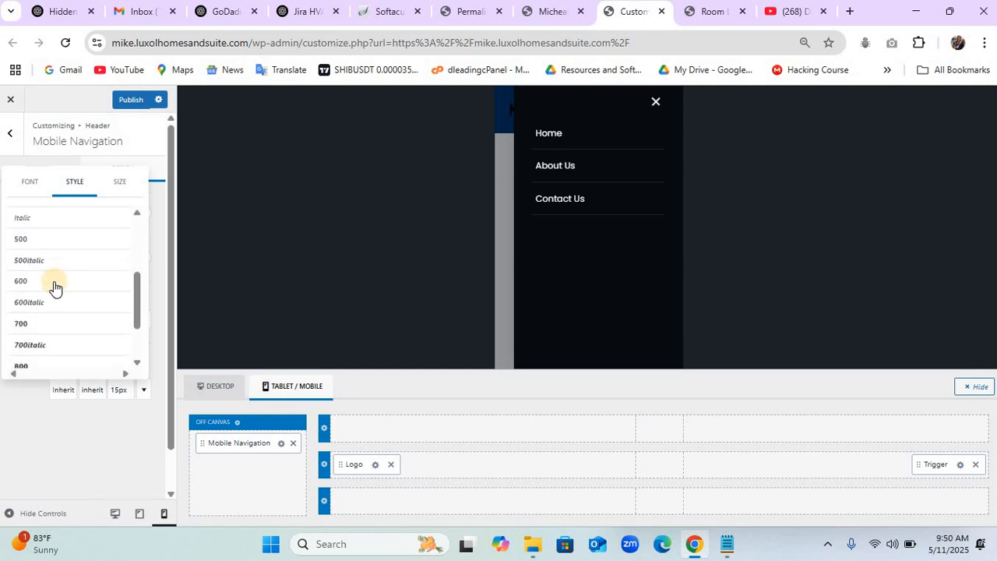
click(53, 283)
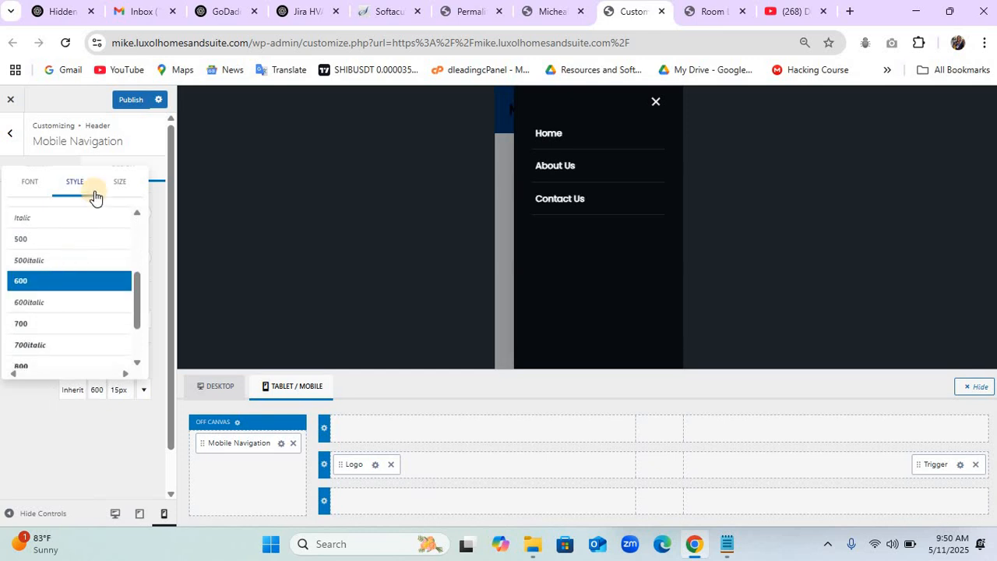
click(59, 442)
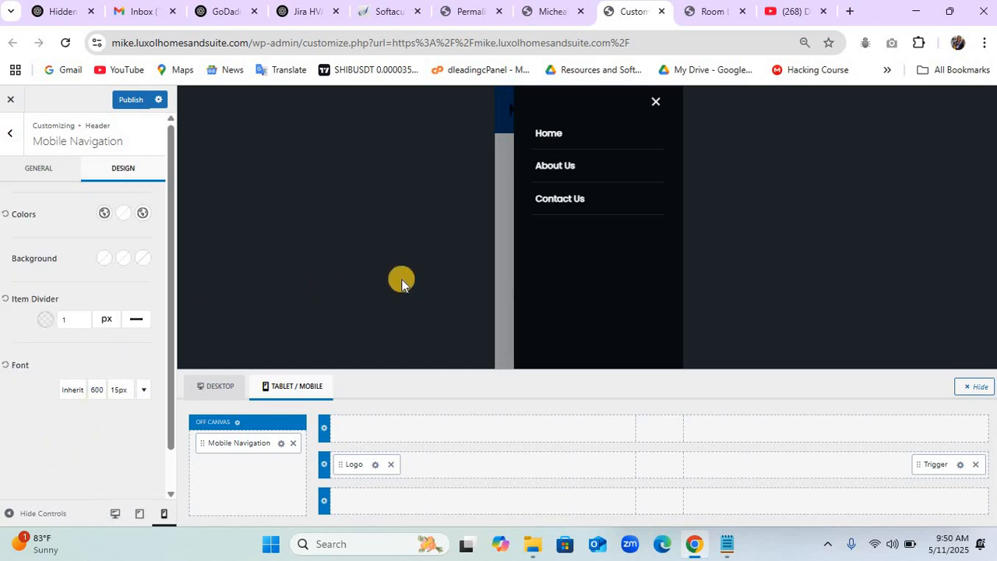
Add a Button to the Off Canvas area below Mobile Navigation, labelled "Find Room" with the placeholder URL #.
click(253, 471)
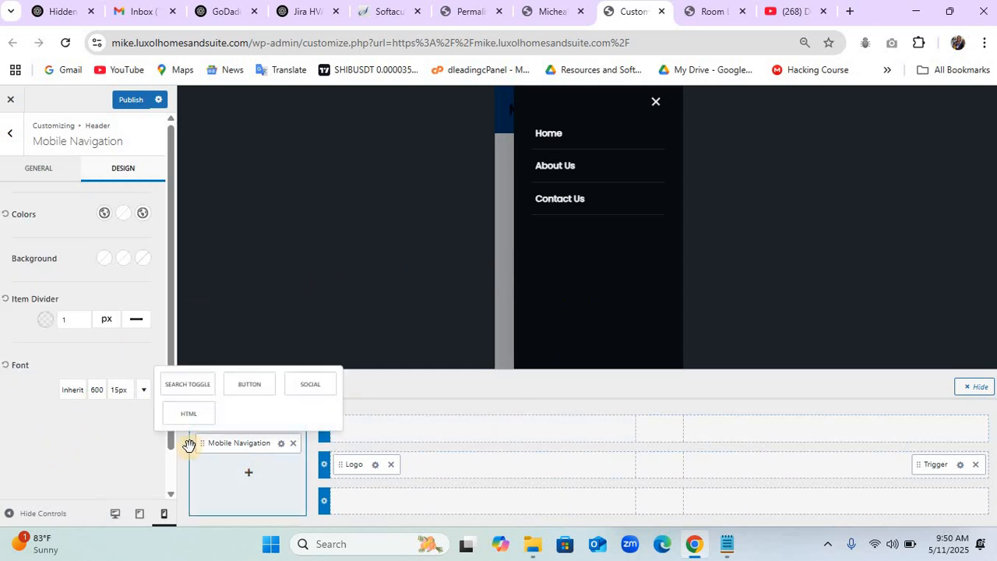
click(248, 384)
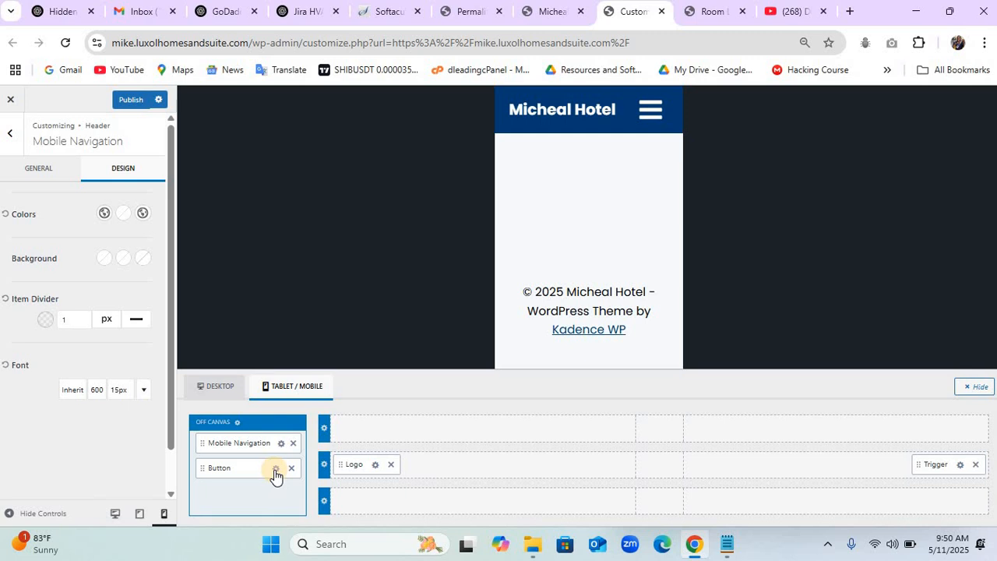
click(275, 469)
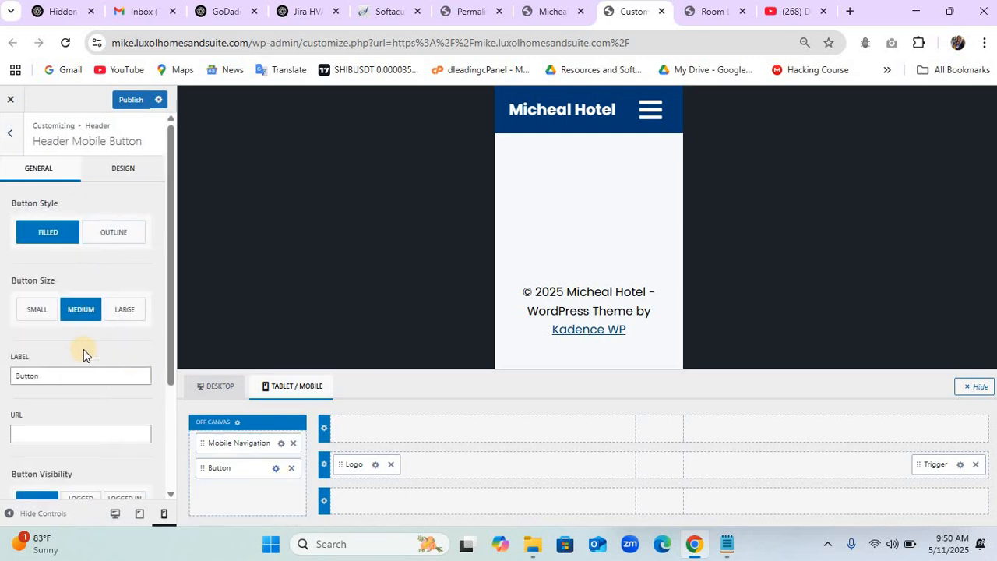
double_click(71, 375)
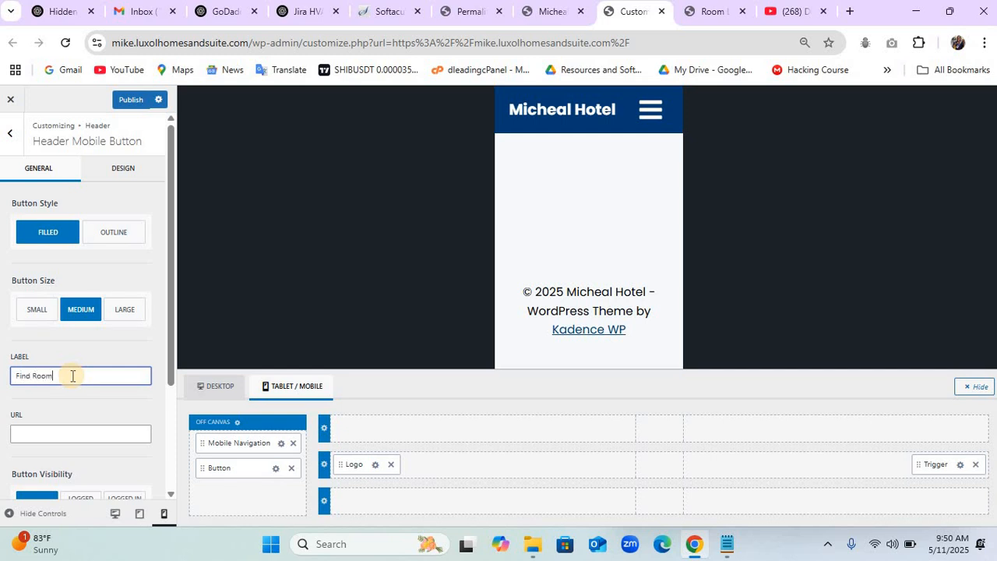
click(25, 434)
click(26, 434)
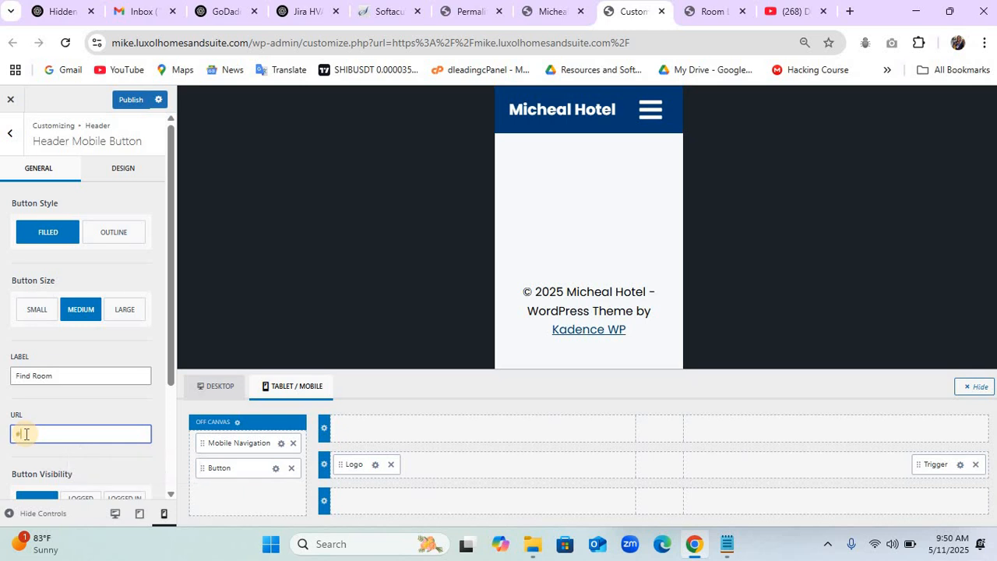
Check the mobile drawer menu and the mobile button's design settings, and publish the header changes.
click(663, 116)
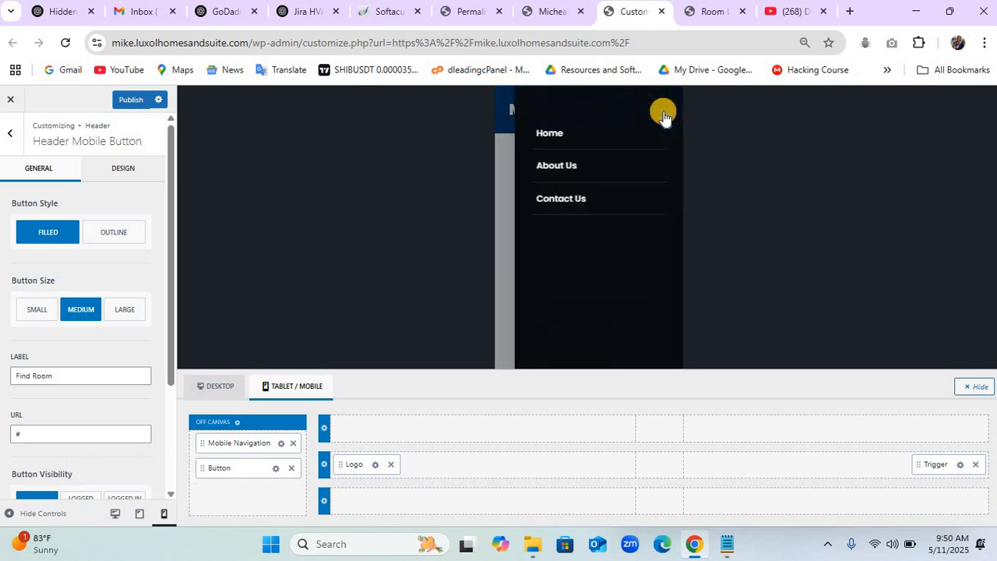
click(580, 203)
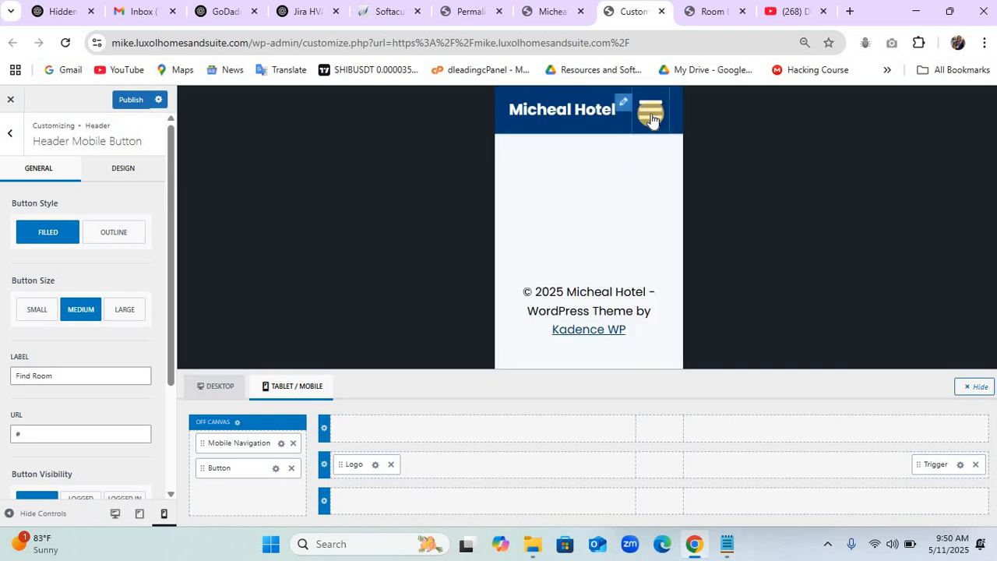
click(652, 117)
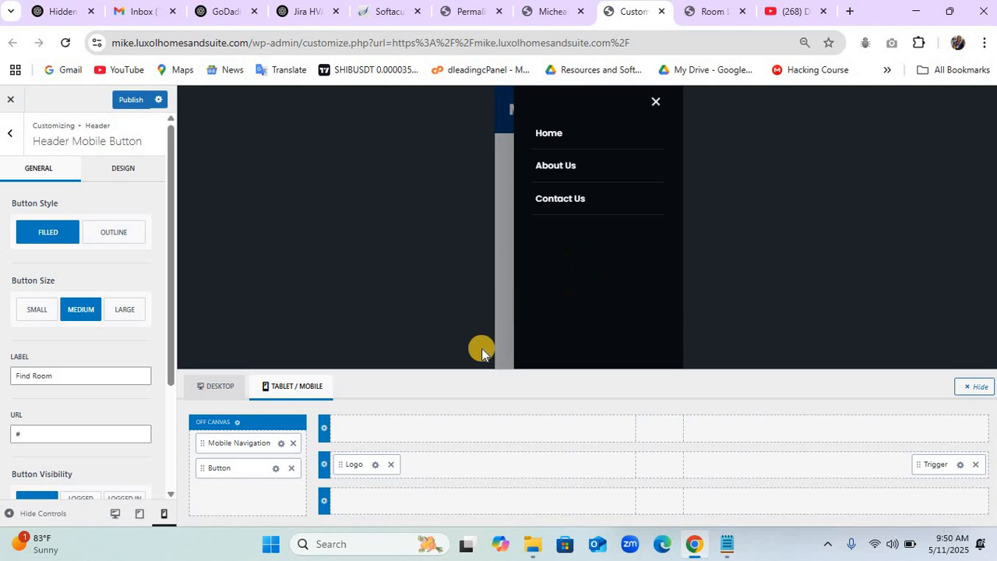
click(268, 488)
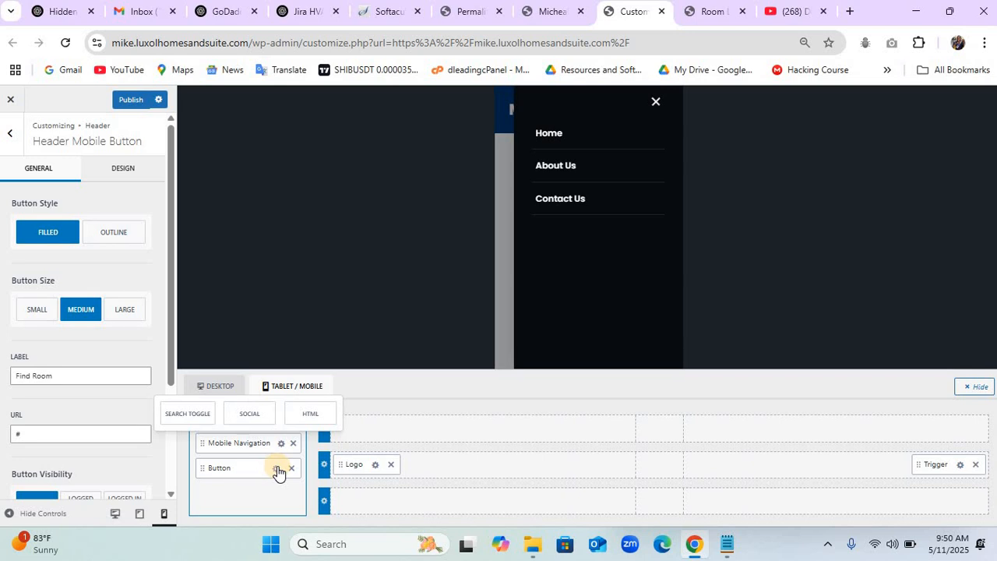
click(123, 174)
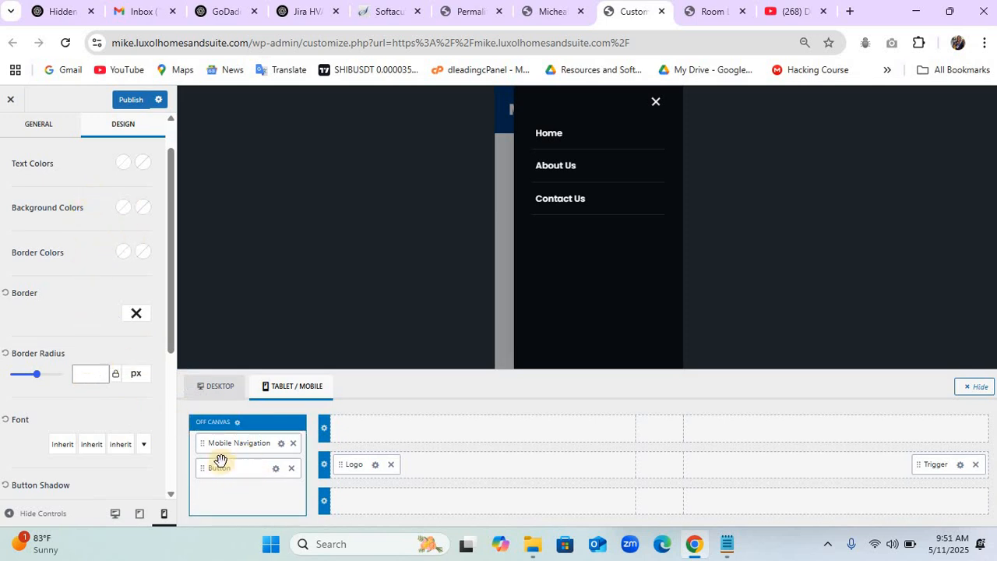
click(128, 100)
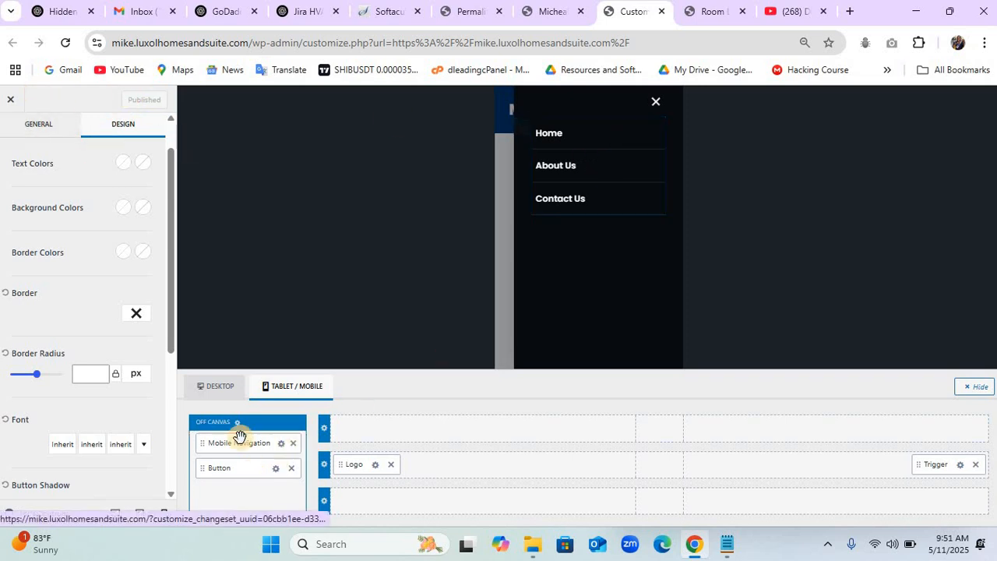
Switch the header builder to the desktop layout, close the drawer menu preview, and return to the main customizer sections.
click(228, 385)
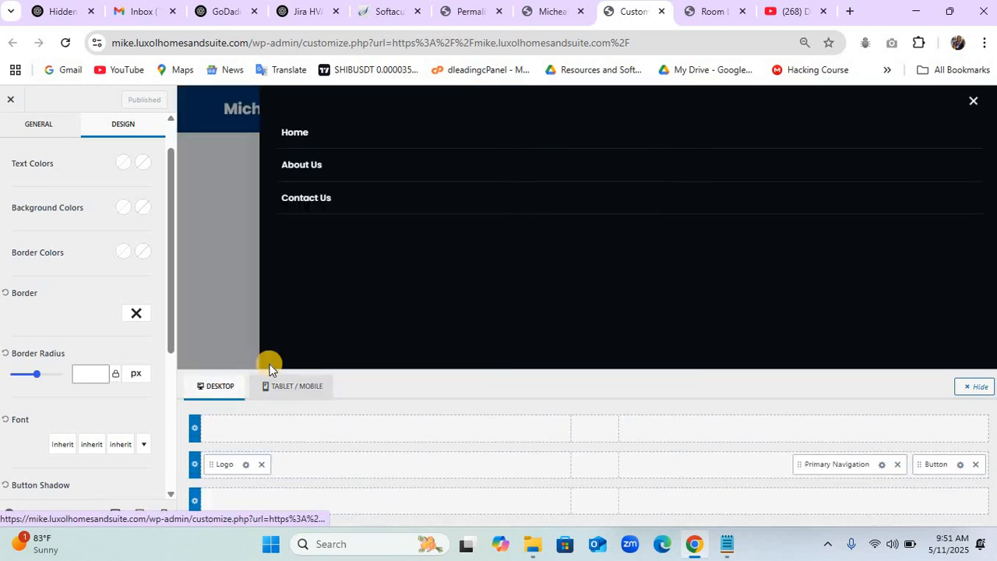
click(971, 102)
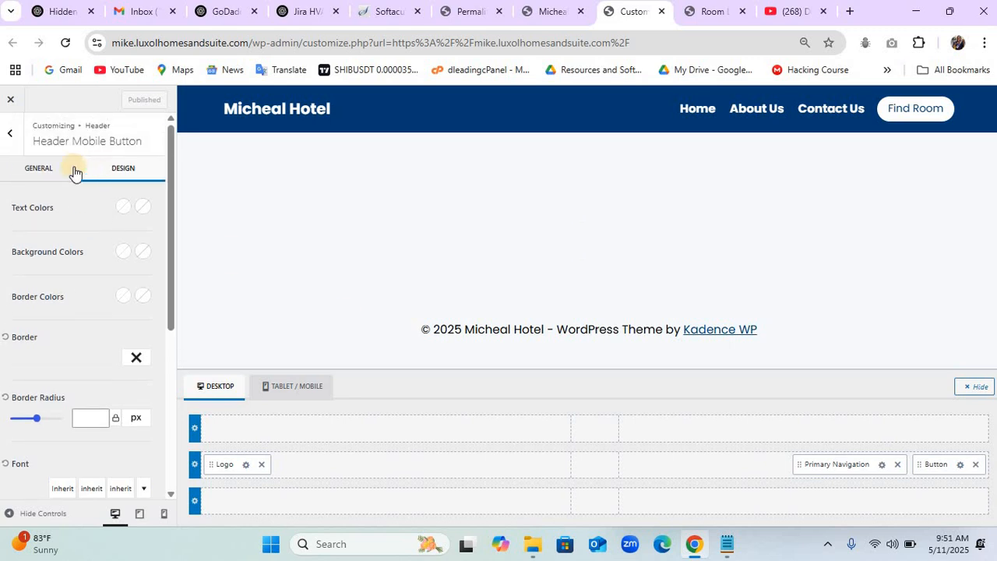
click(16, 140)
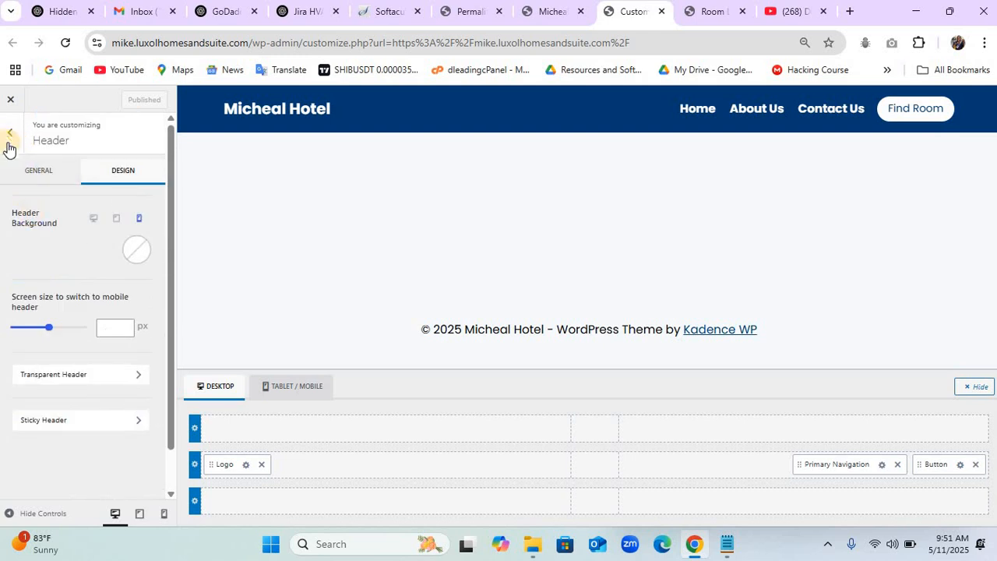
click(12, 140)
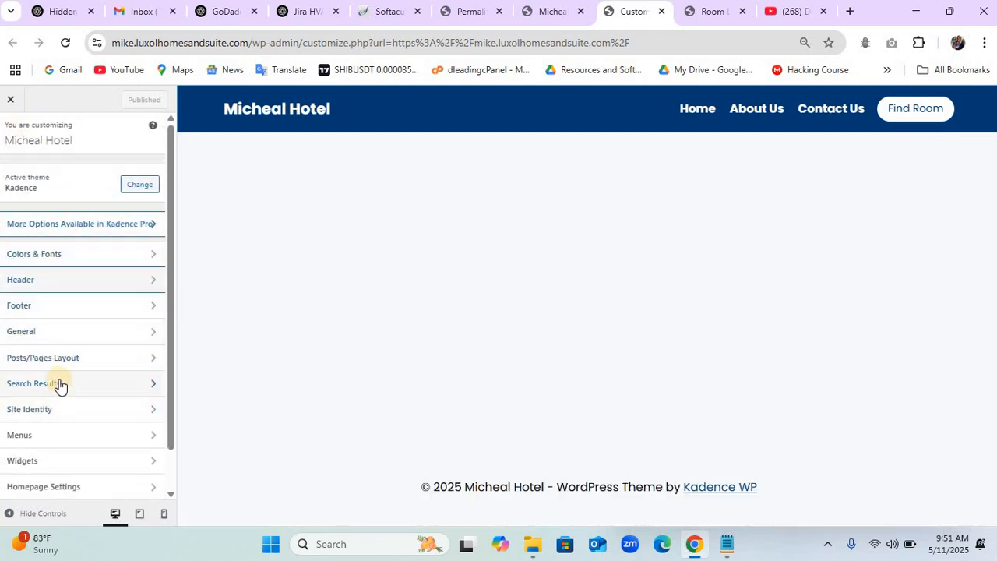
Set the widget title and widget content colors of the footer's bottom row to white, FFFFFF.
click(65, 309)
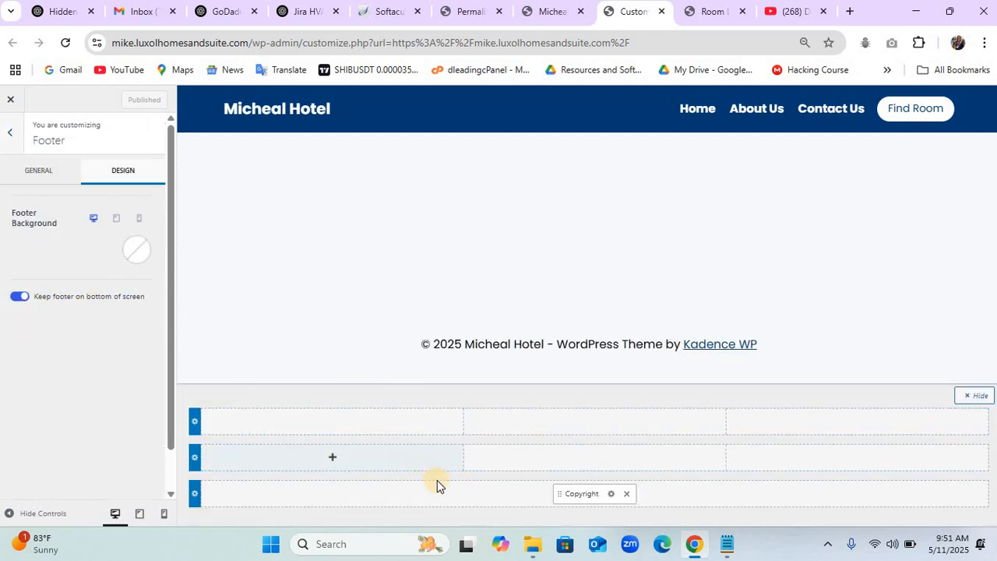
click(242, 472)
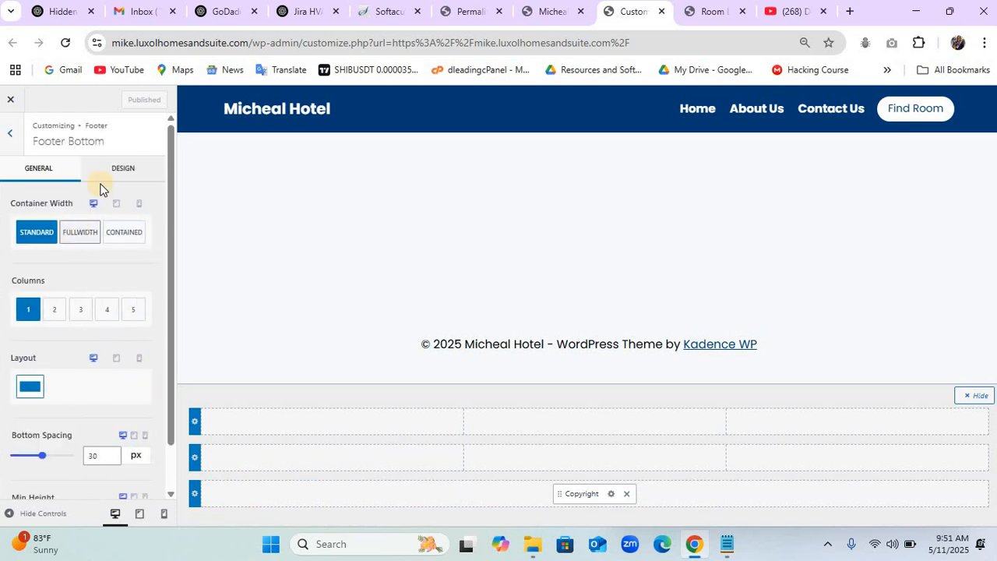
click(123, 169)
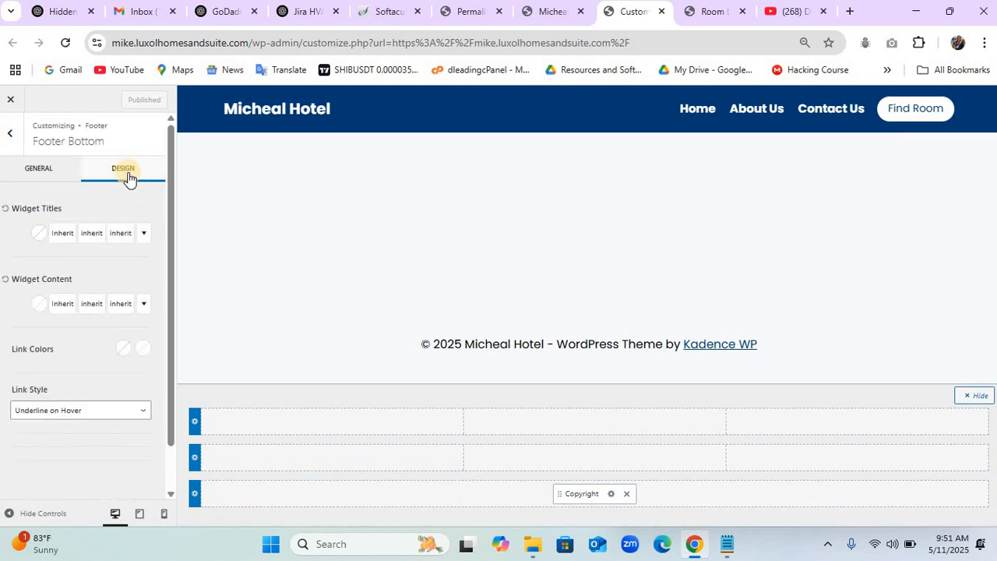
click(39, 234)
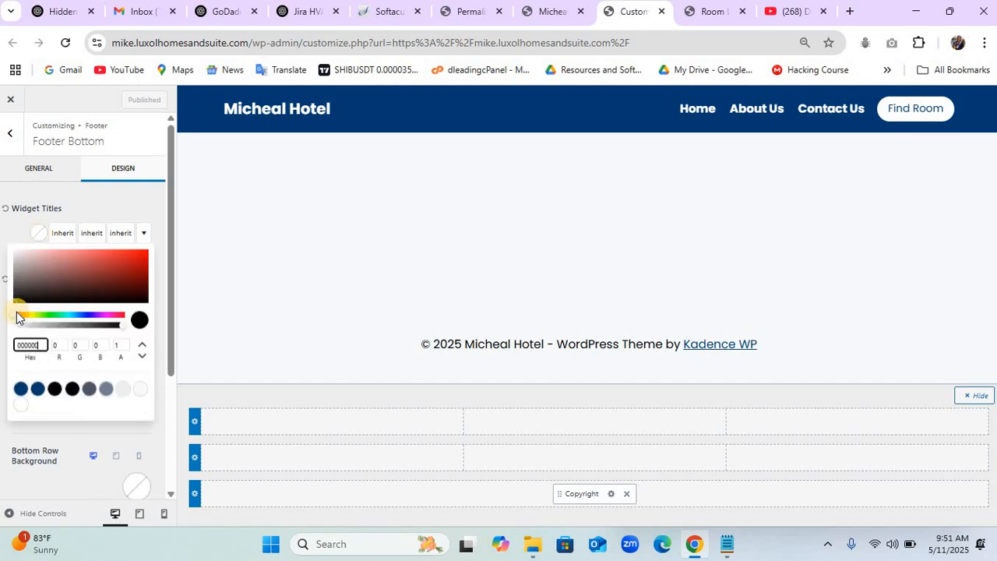
click(22, 405)
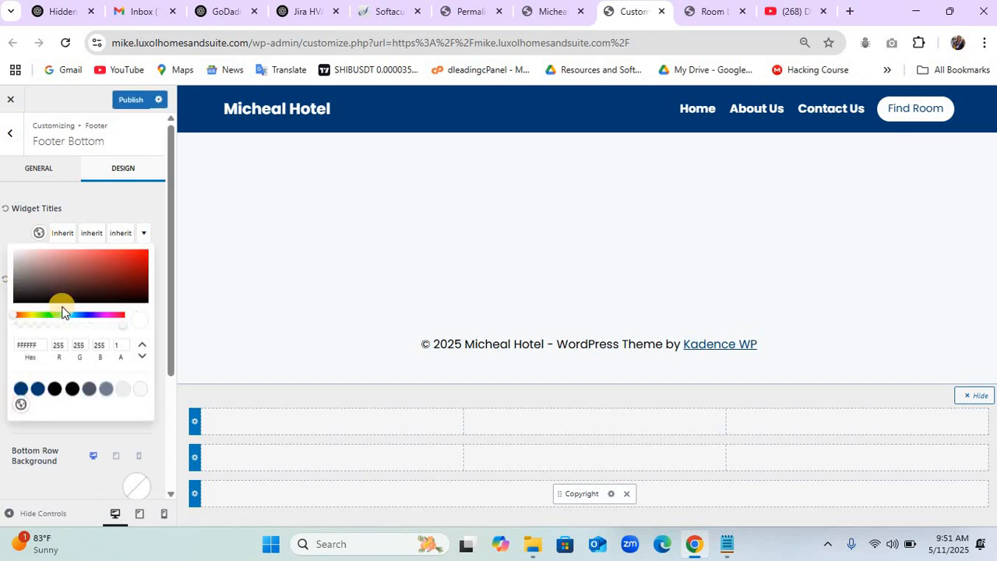
click(104, 211)
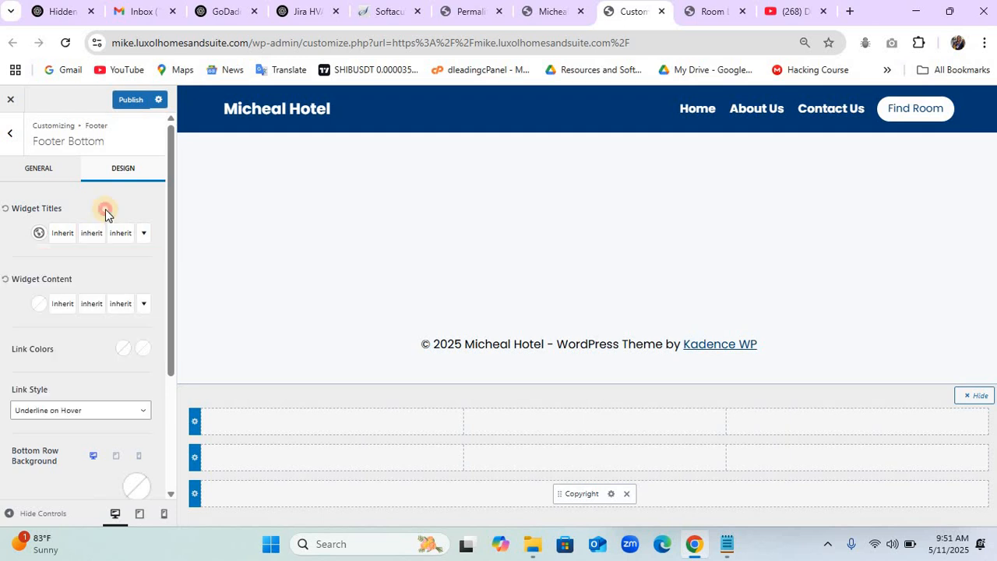
click(40, 304)
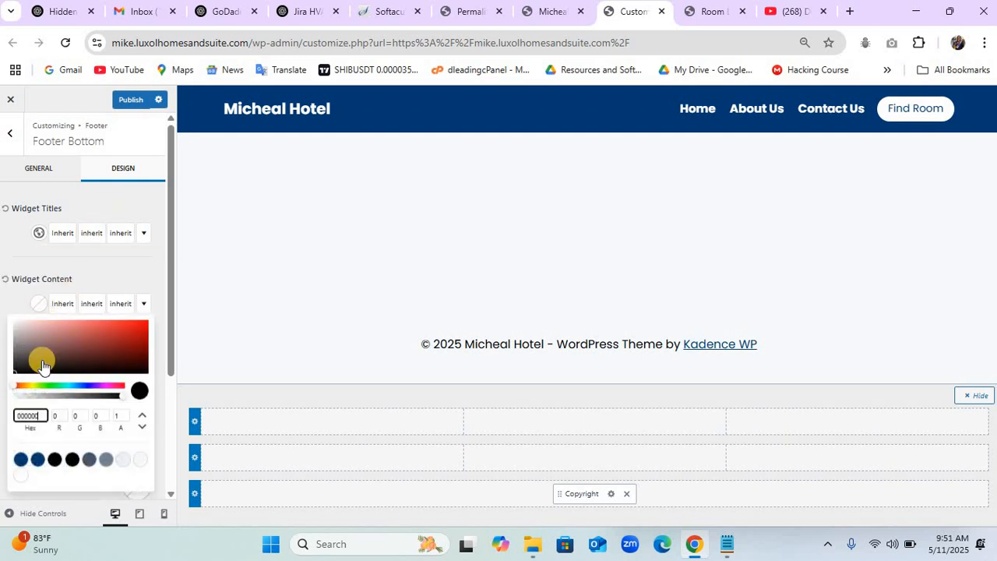
click(20, 468)
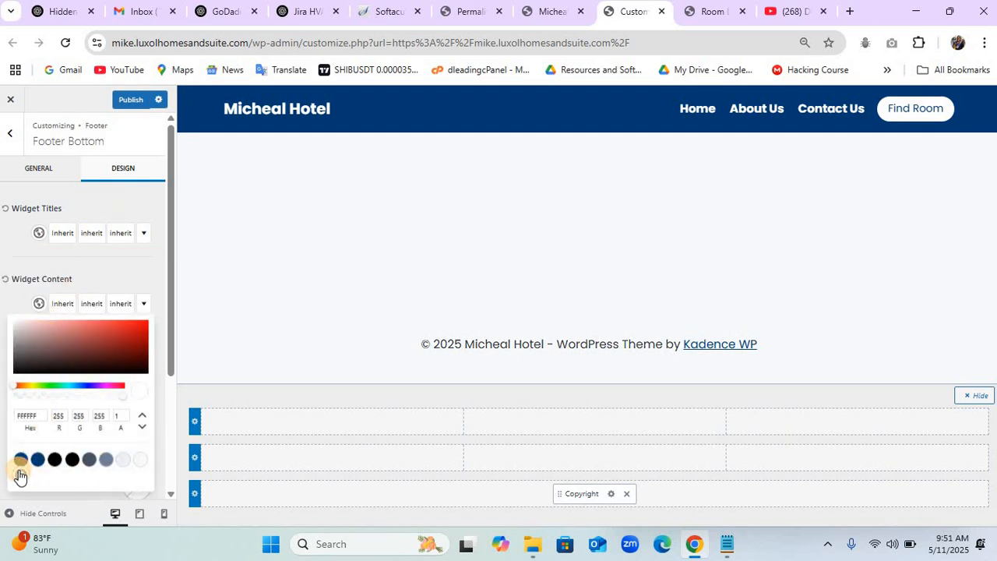
click(87, 281)
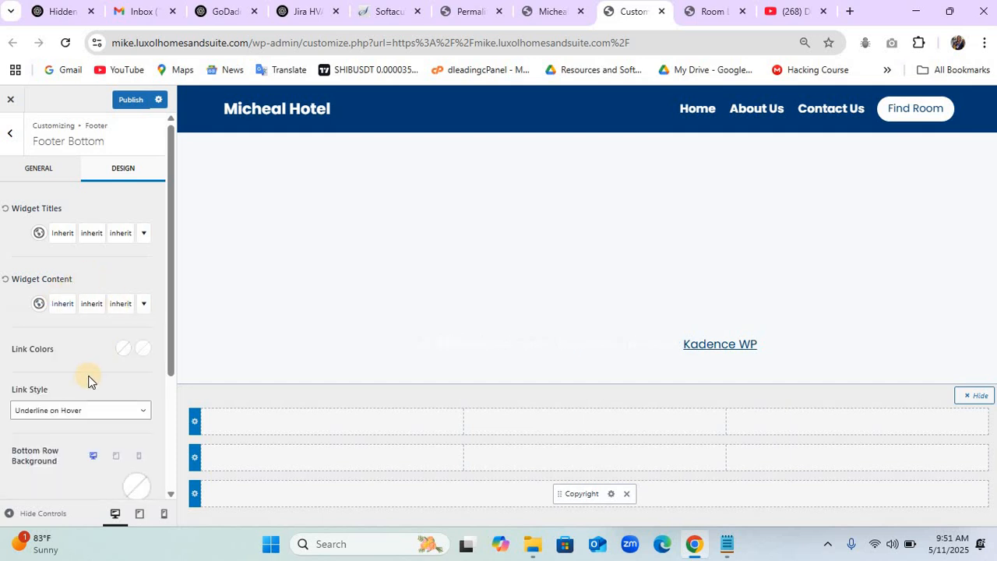
Set the Bottom Row Background of the footer to the dark blue palette color 003B73.
scroll(88, 381, down, 2)
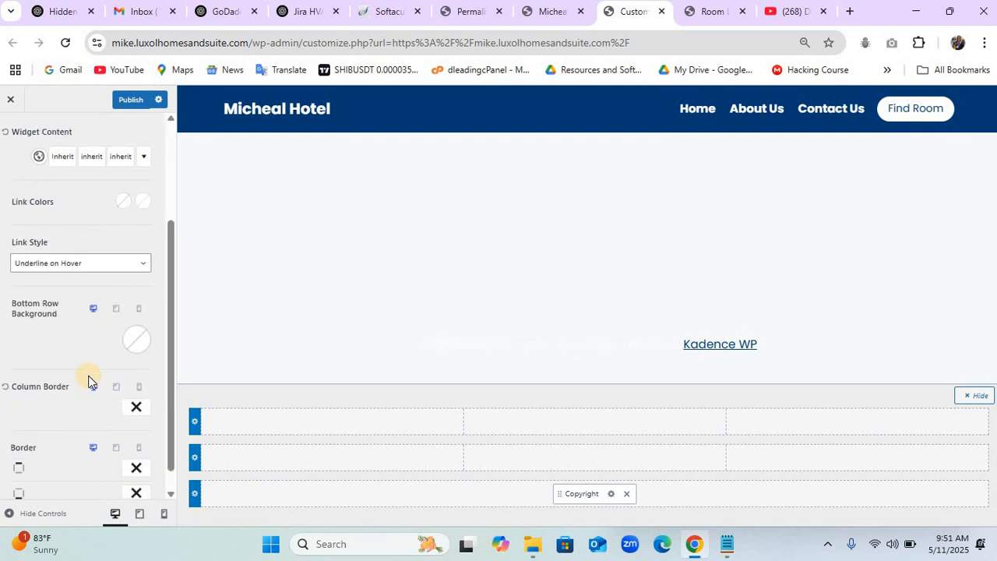
click(130, 338)
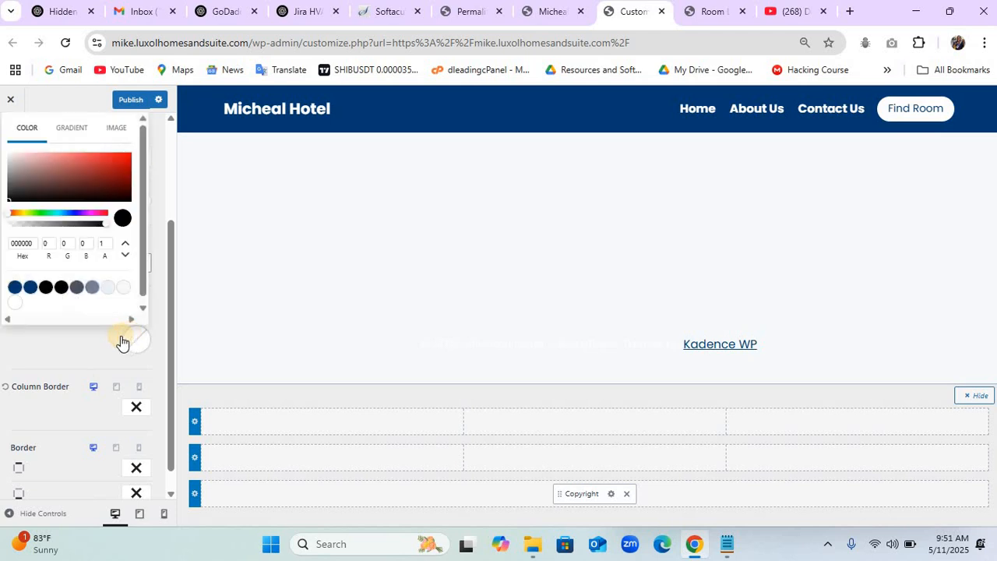
click(14, 288)
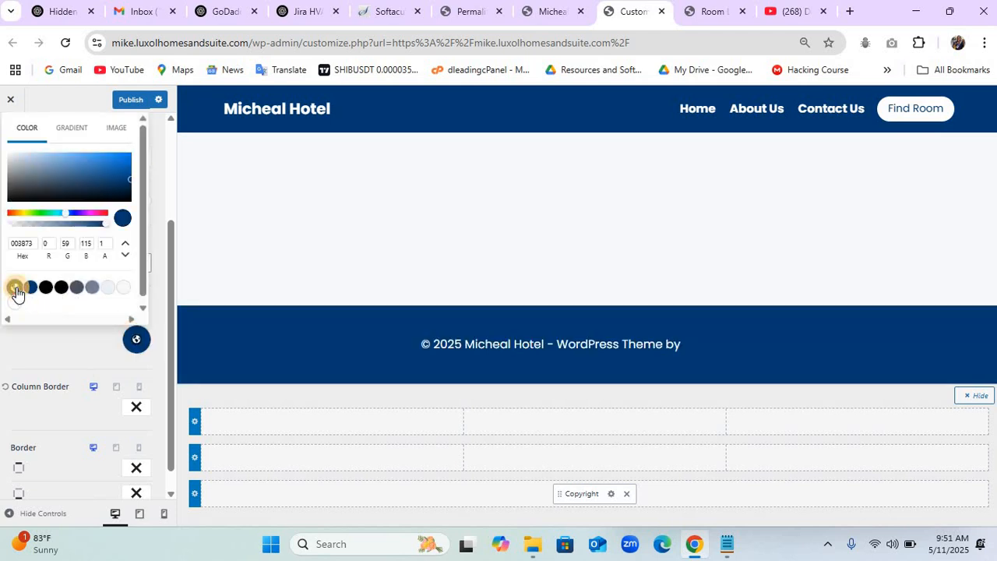
click(48, 343)
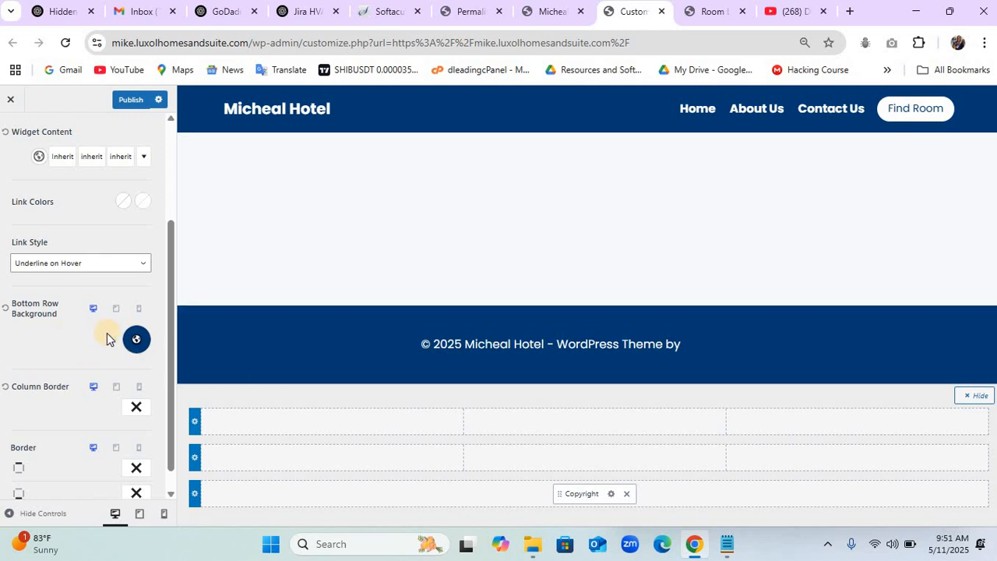
Set both the normal and hover link colors of the footer's bottom row to white, FFFFFF.
click(124, 204)
click(22, 374)
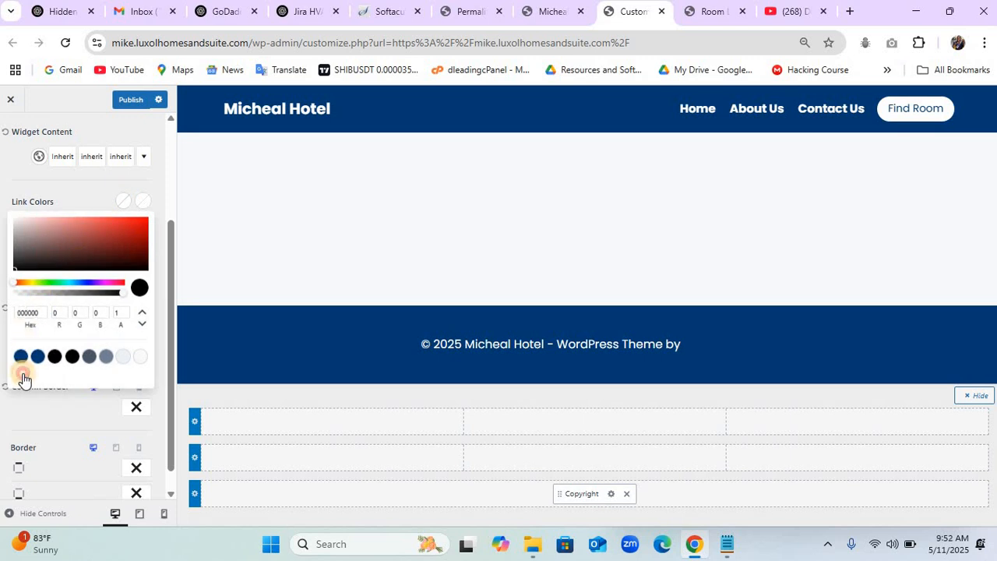
click(142, 201)
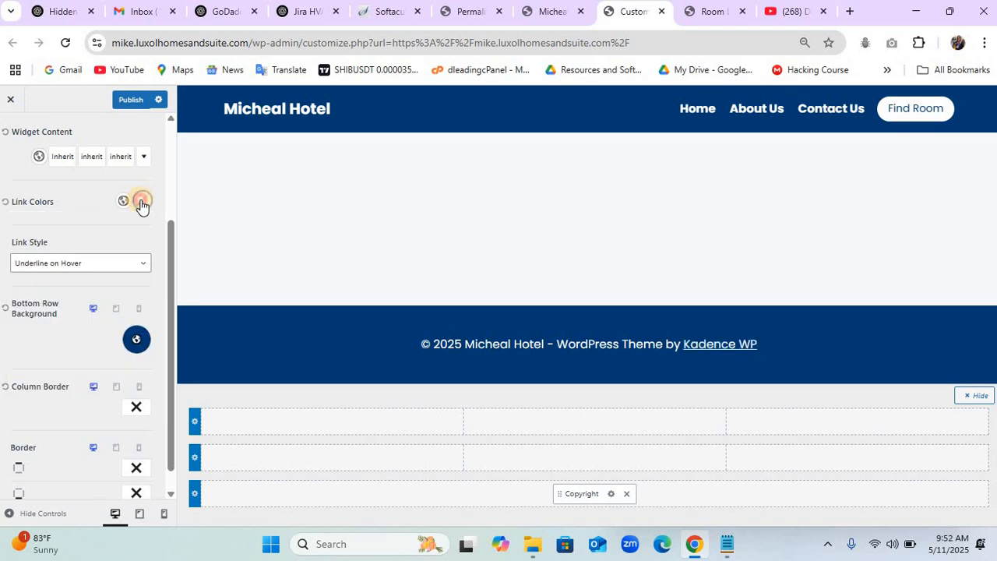
click(142, 202)
click(22, 372)
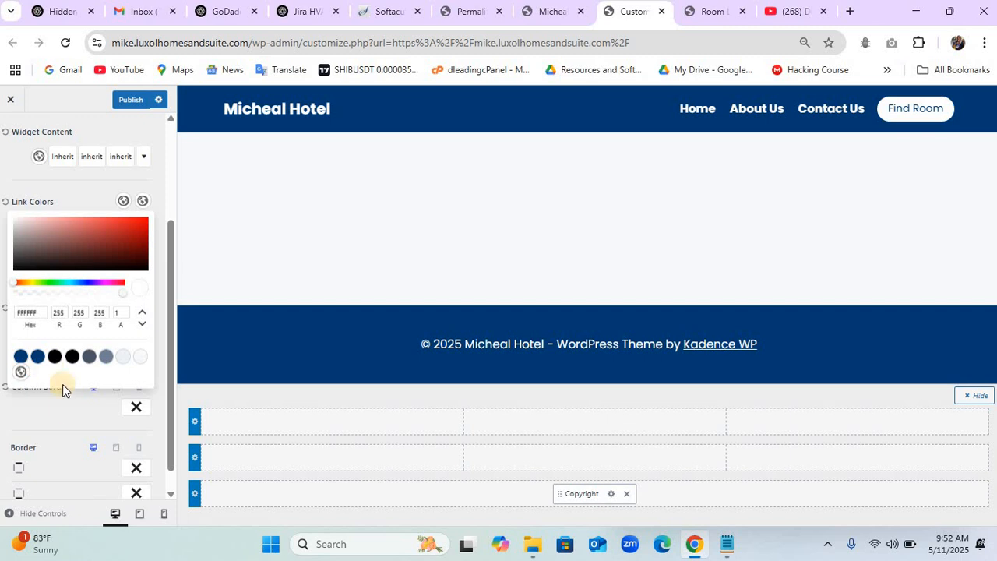
click(62, 420)
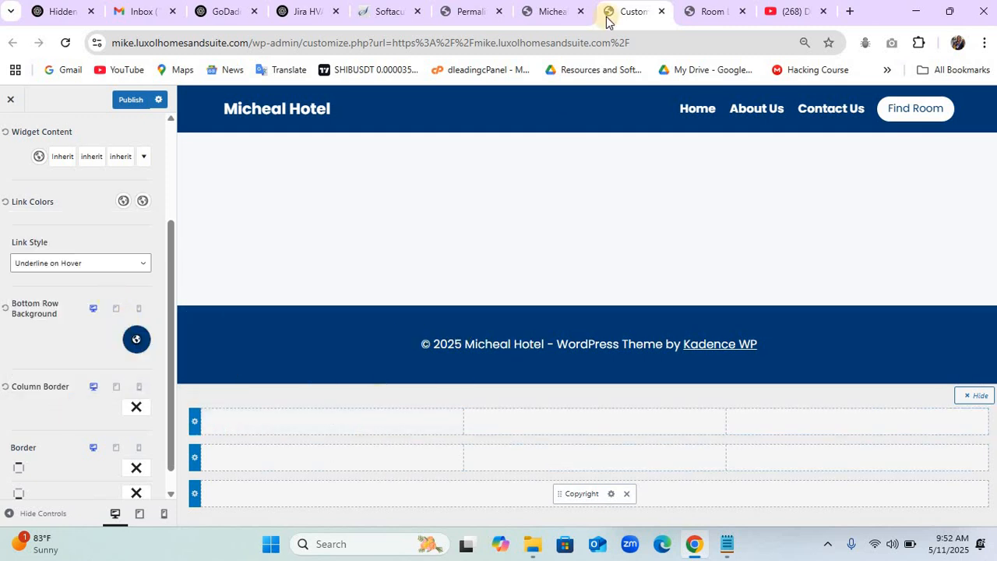
Review the footer layout on the reference Dleading Hotel room list page and return to the customizer.
click(696, 12)
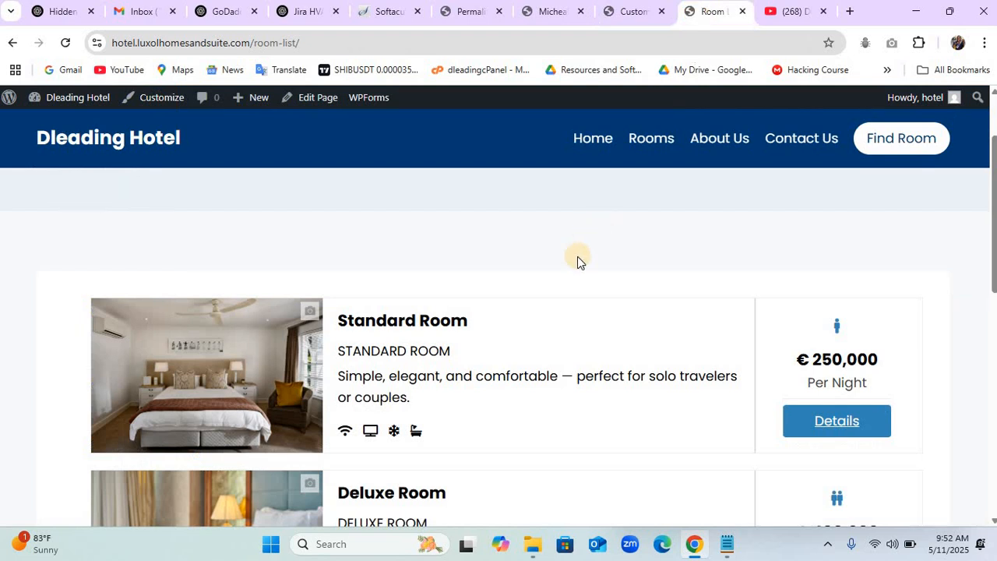
scroll(576, 257, down, 5)
scroll(577, 257, down, 3)
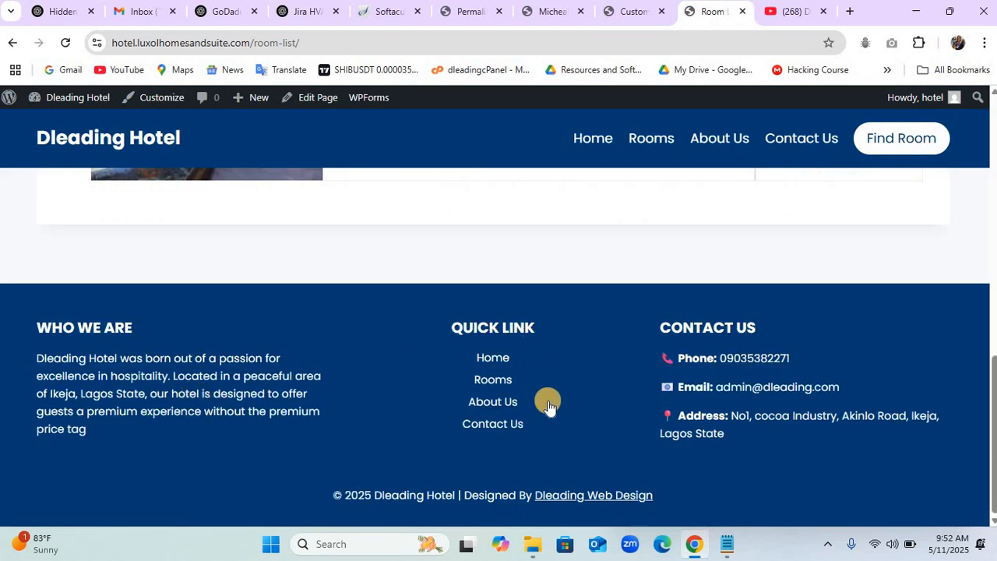
click(631, 12)
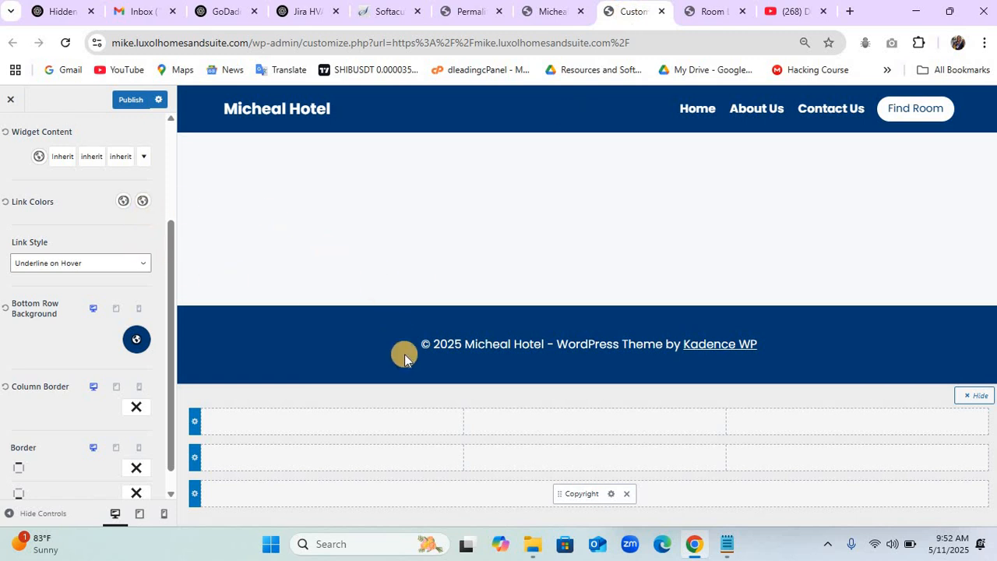
Add Widget 1, Widget 2 and Widget 3 to the three columns of the footer's middle row, in that order.
click(403, 462)
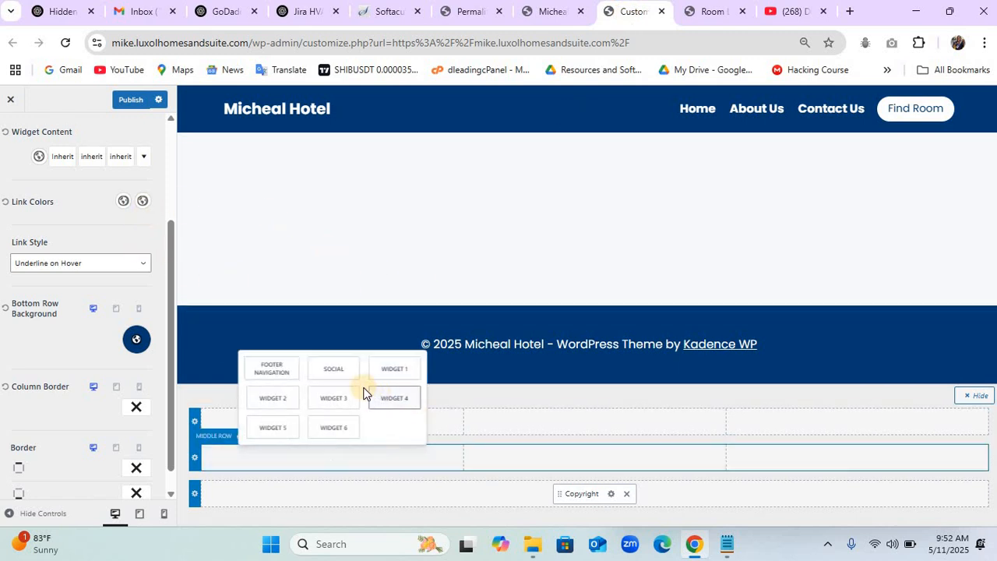
click(405, 370)
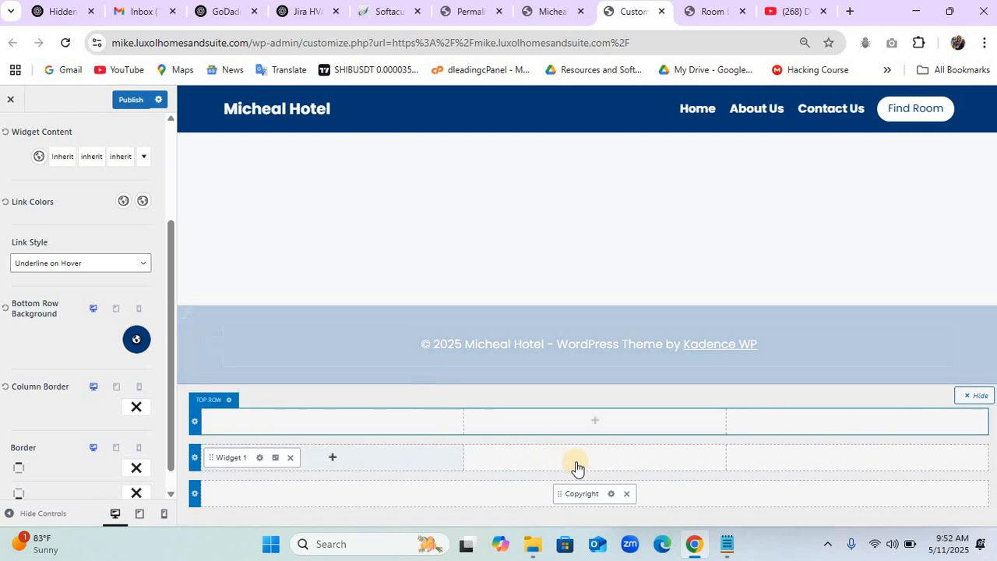
click(594, 458)
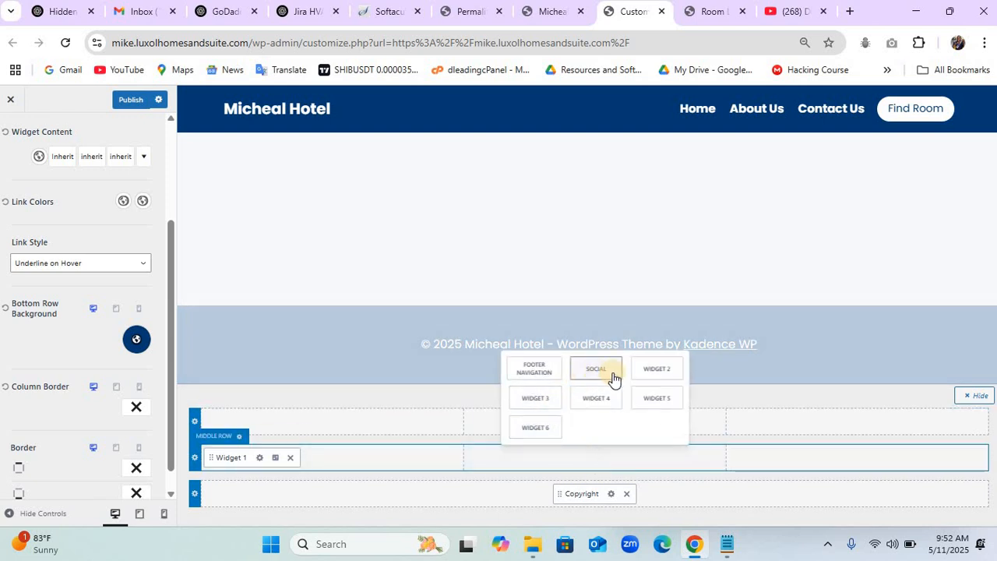
click(646, 372)
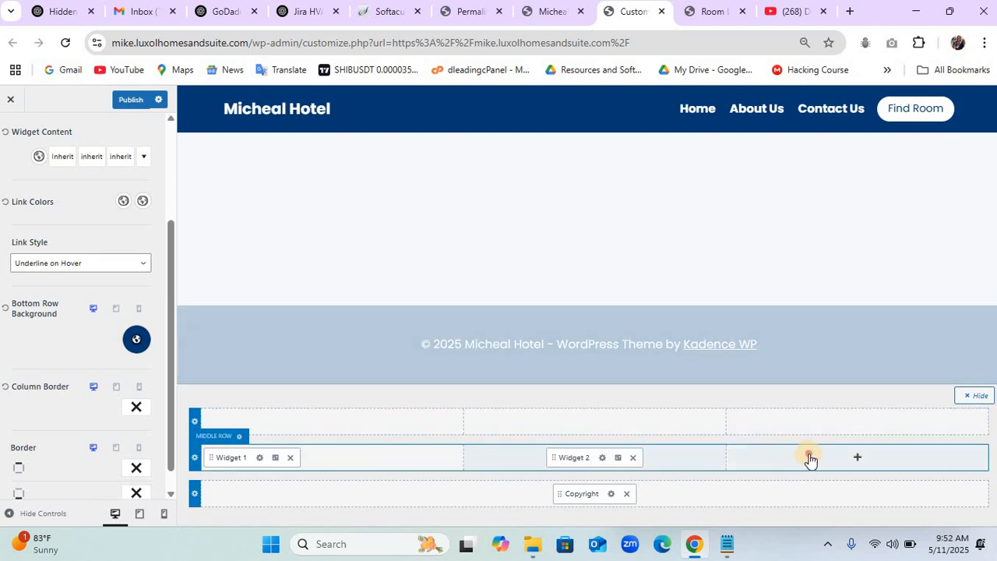
click(813, 459)
click(927, 399)
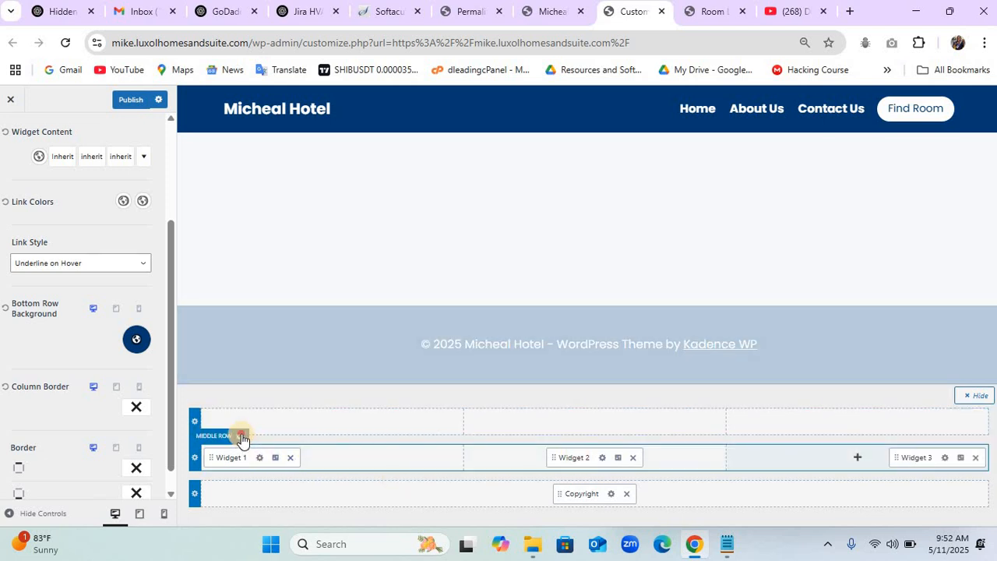
Set the widget title and widget content colors of the footer's middle row to white, FFFFFF.
click(241, 438)
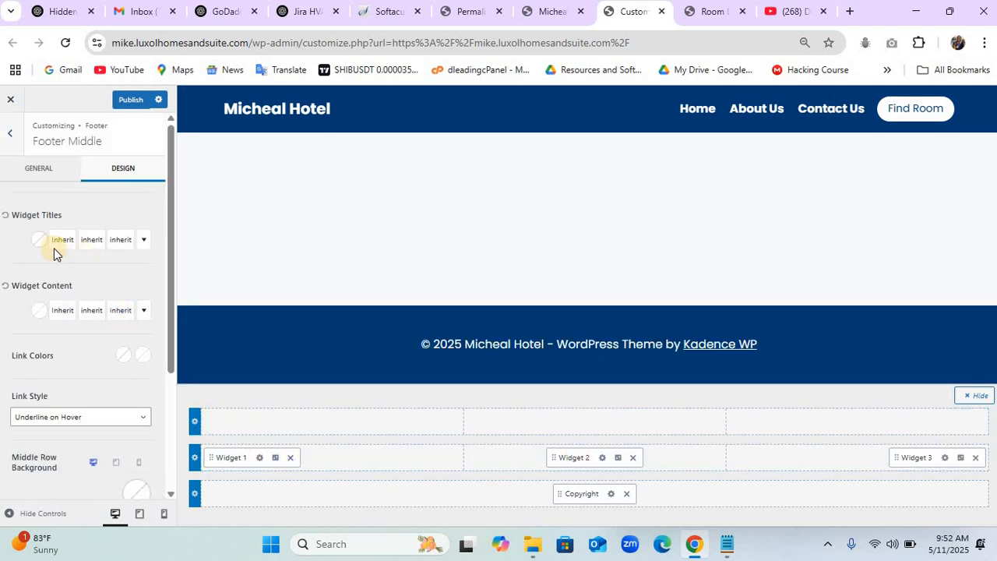
click(39, 243)
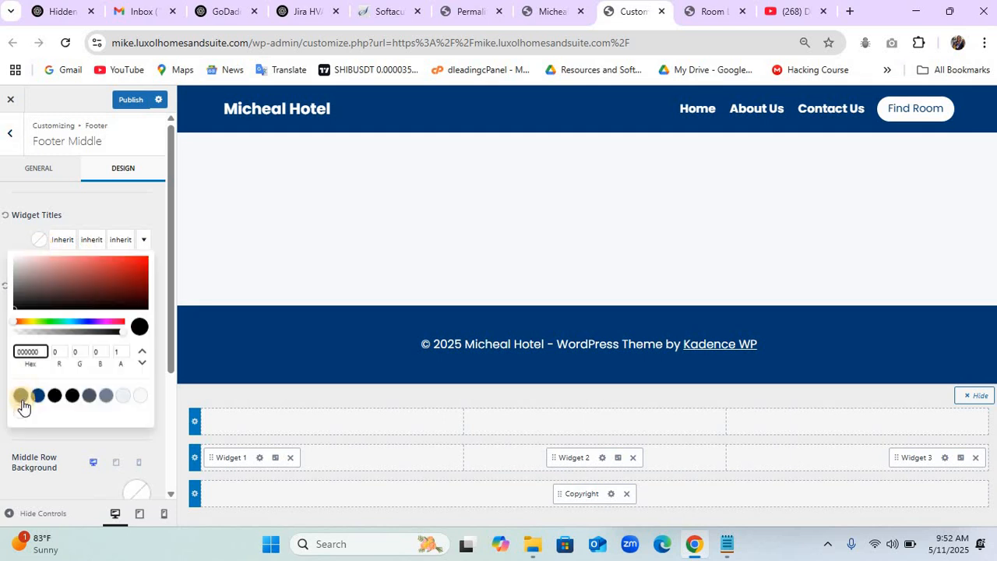
click(114, 218)
click(38, 311)
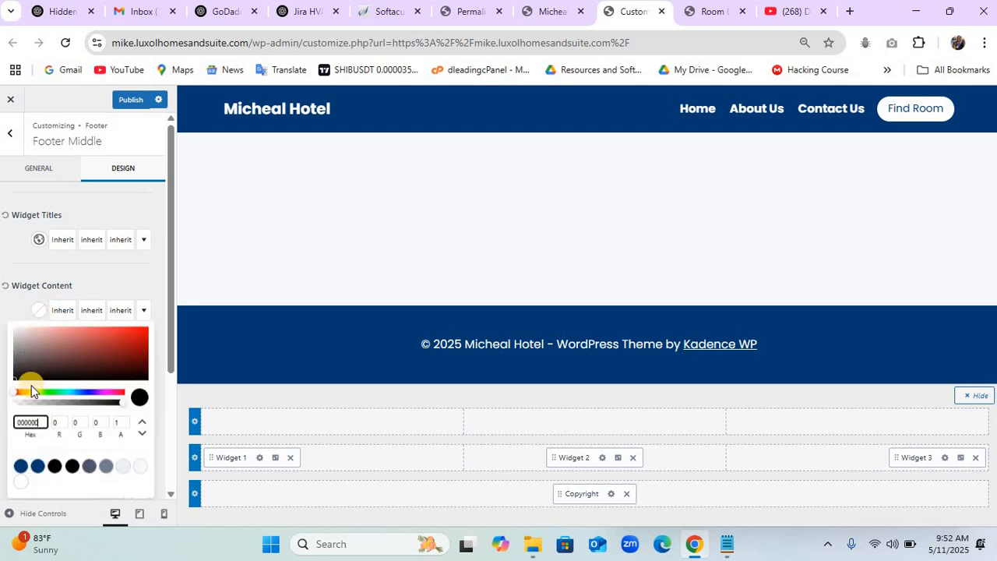
click(21, 483)
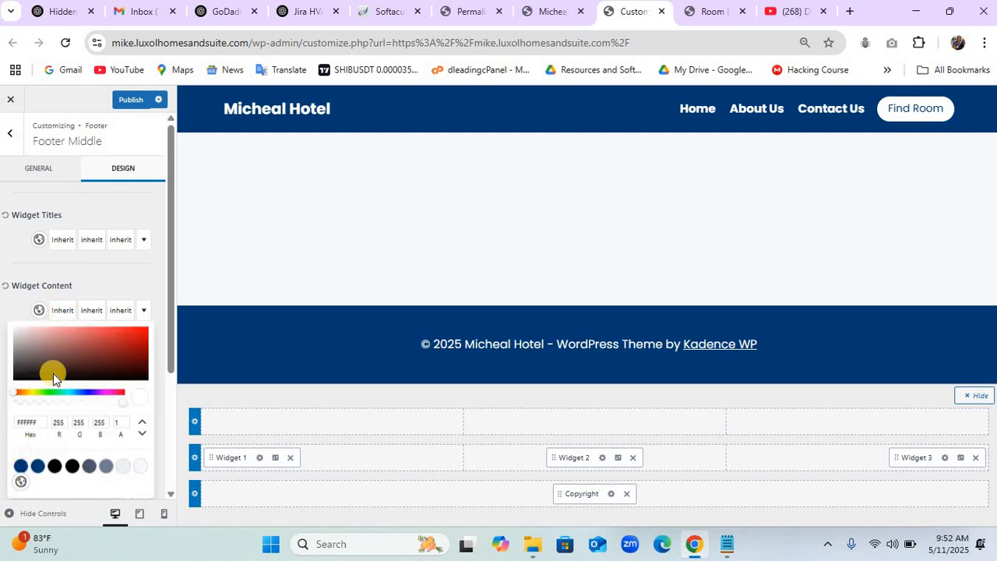
Set the widget content font size of the footer's middle row to 16 px.
click(95, 315)
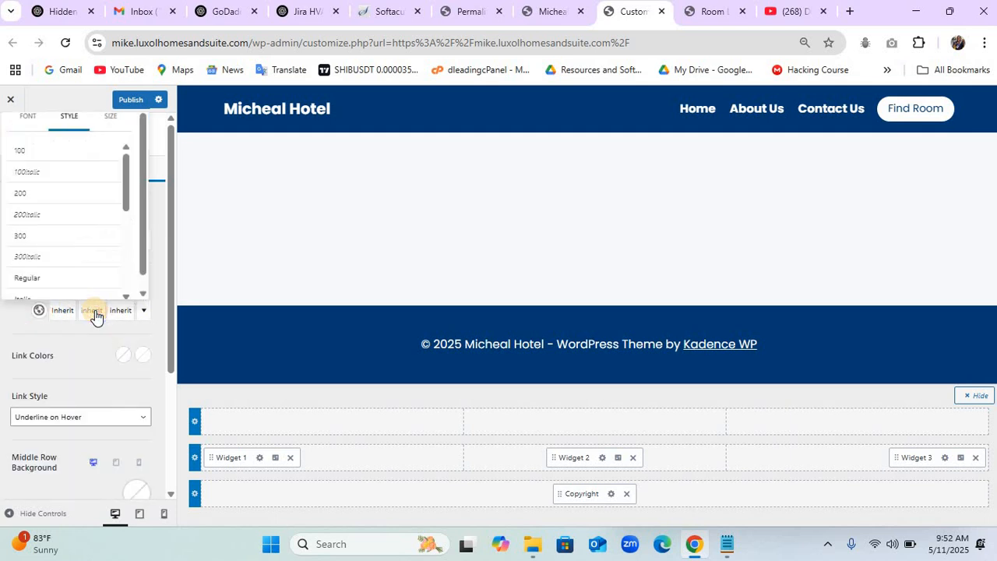
click(110, 127)
click(65, 175)
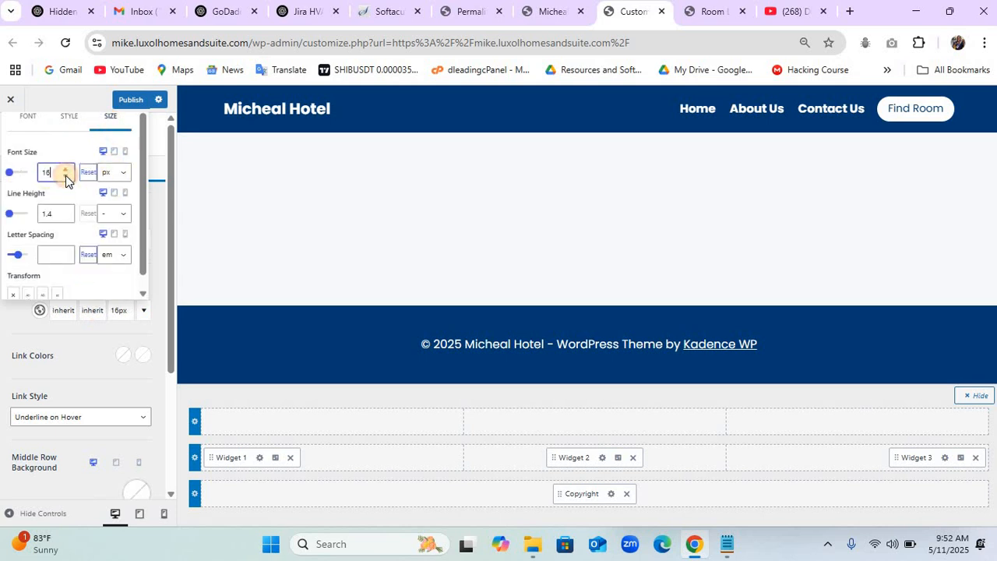
Set the footer middle row's widget content font size to 15 px and both link colors to white, FFFFFF.
click(65, 175)
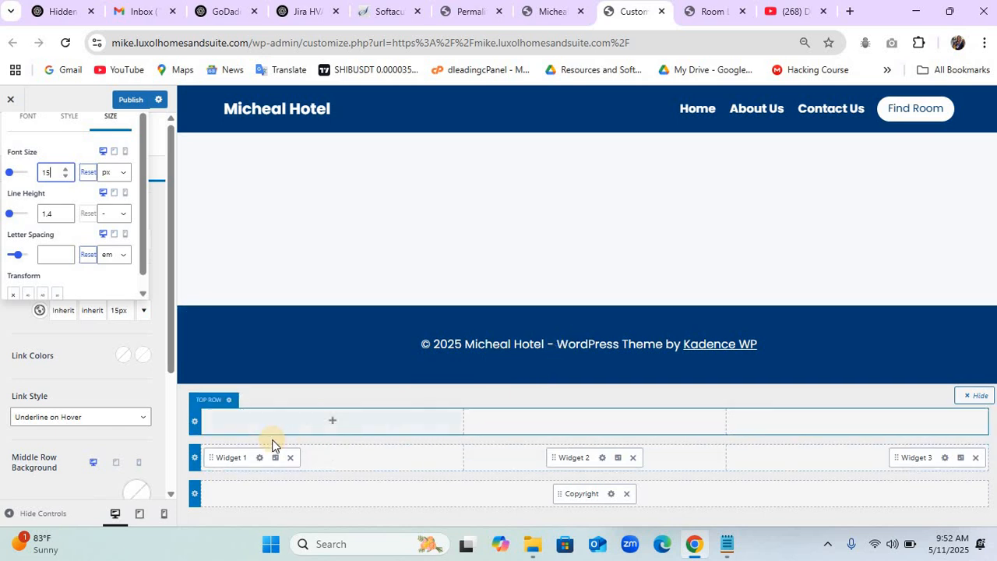
click(129, 403)
click(127, 358)
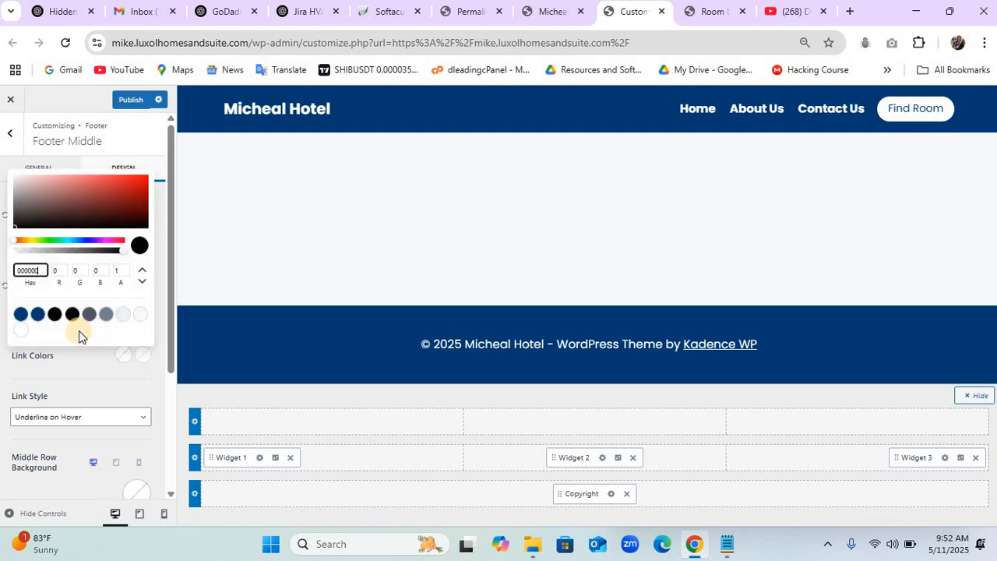
click(21, 330)
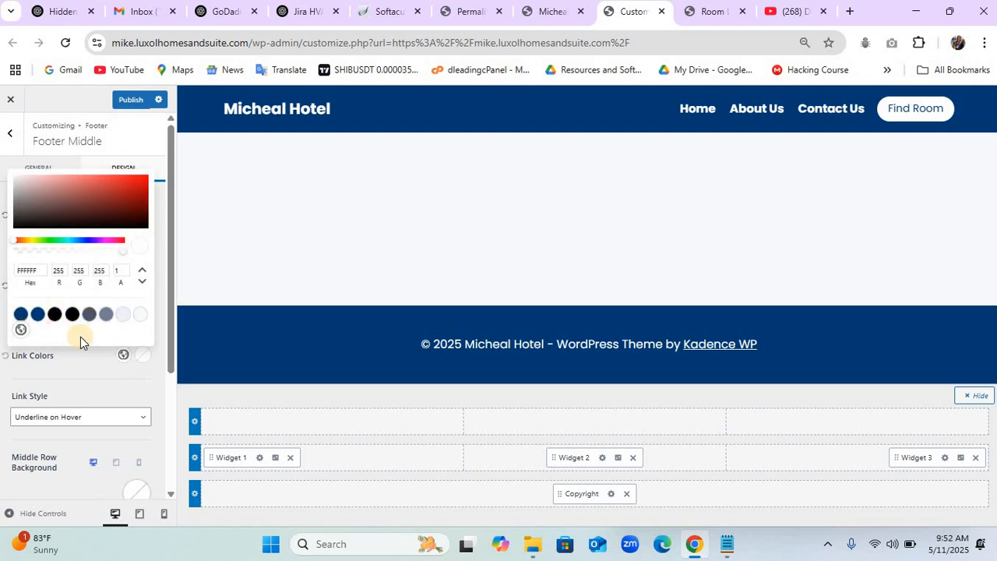
click(145, 356)
click(21, 332)
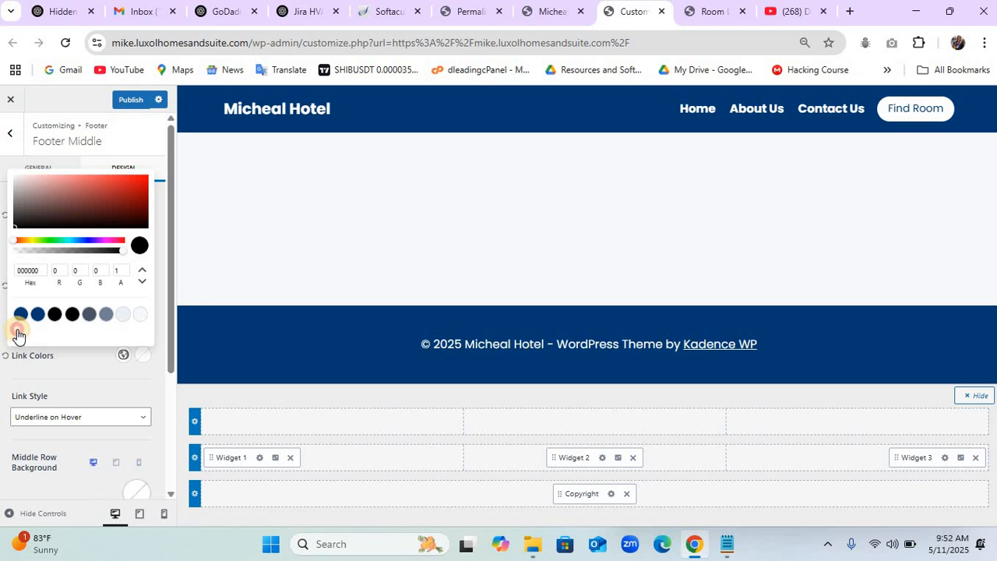
click(64, 356)
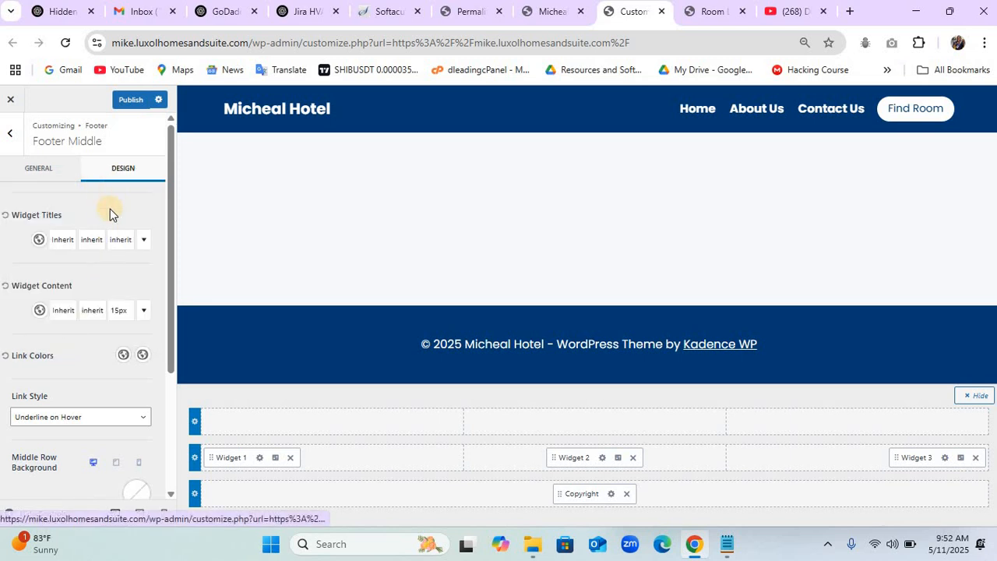
Set the footer middle row's background to the first dark blue color of the palette.
scroll(105, 243, down, 2)
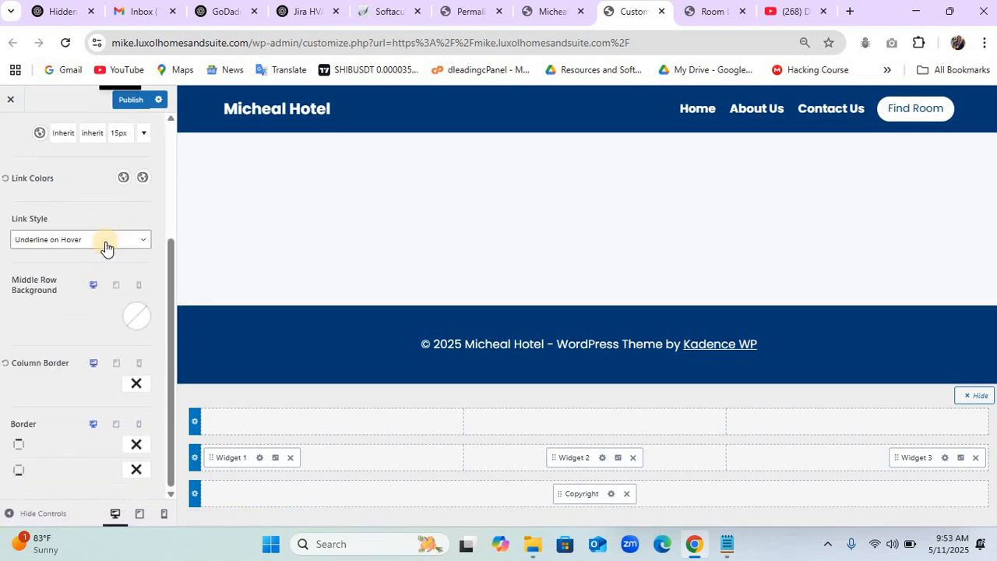
click(137, 318)
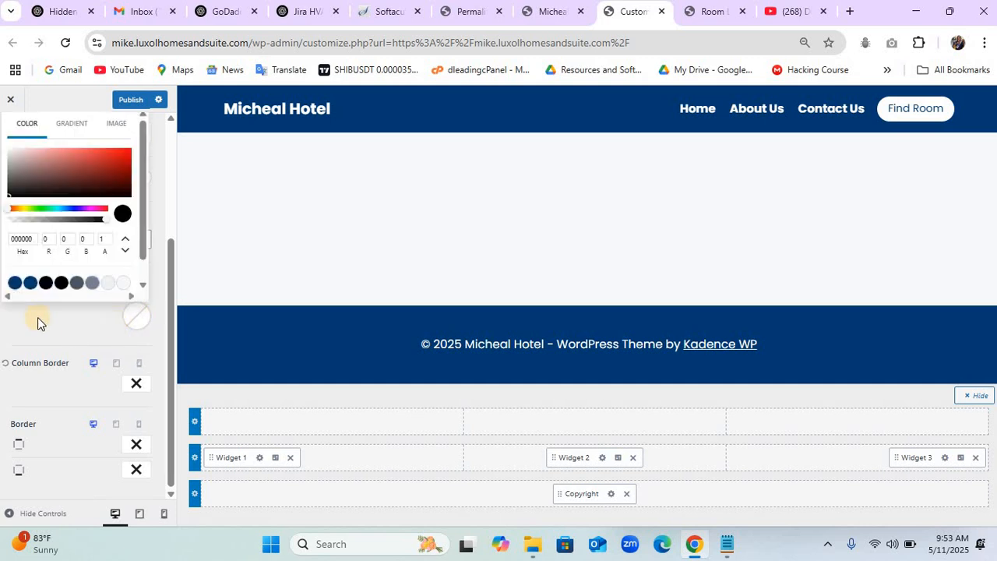
click(16, 283)
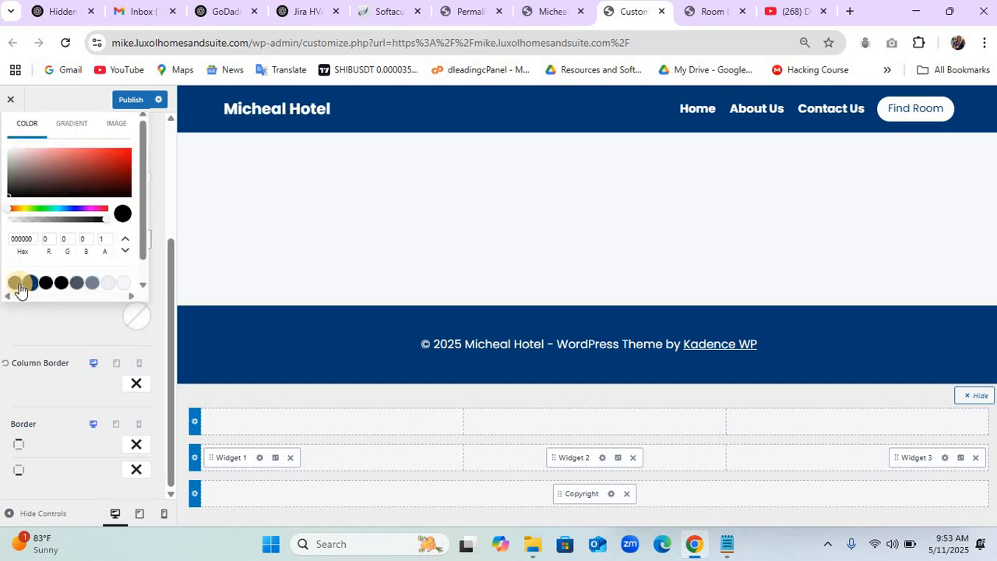
click(73, 329)
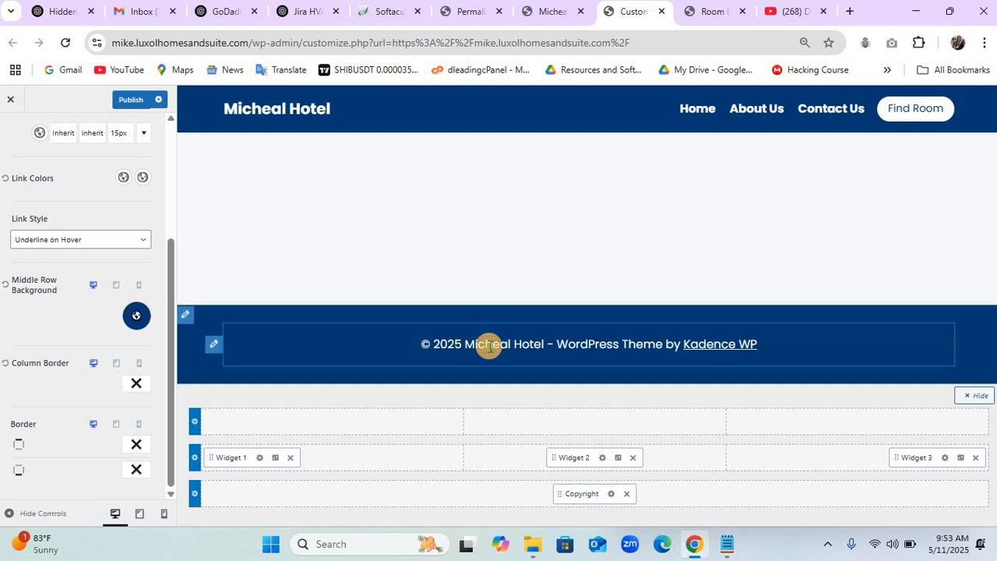
click(683, 349)
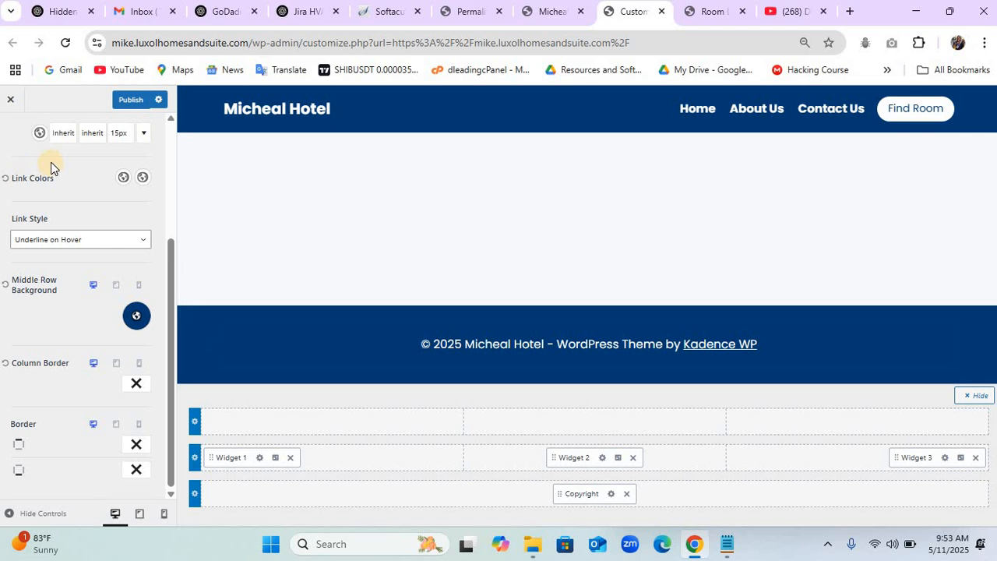
Replace the {theme-credit} placeholder in the footer copyright text with "| Designed By Dleading Web Design".
scroll(72, 193, up, 3)
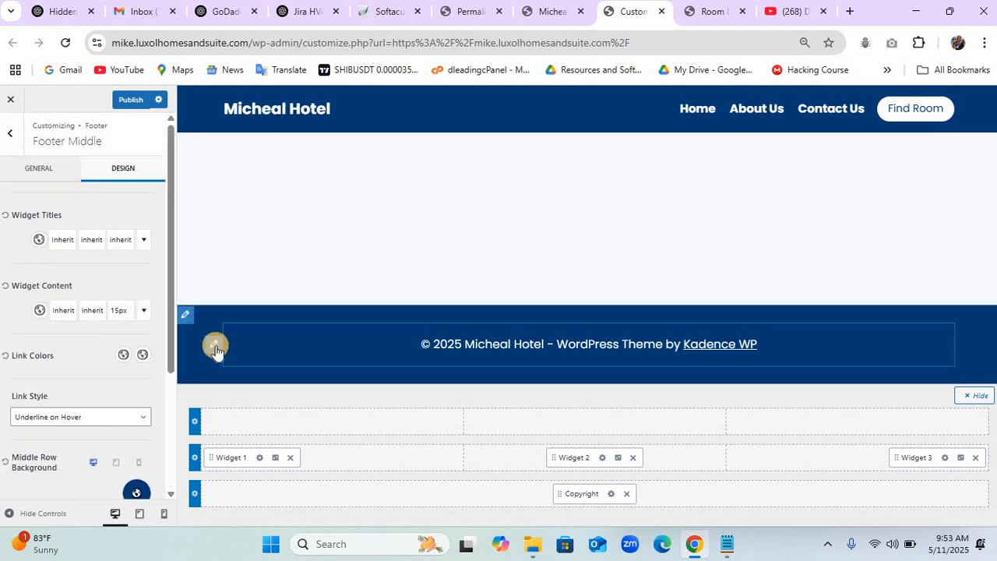
click(215, 348)
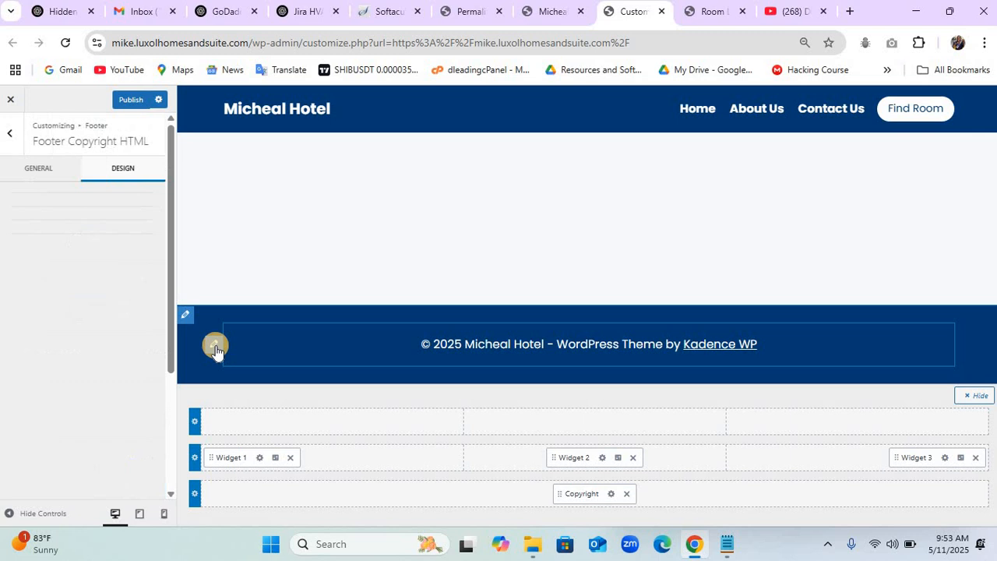
click(60, 174)
click(86, 274)
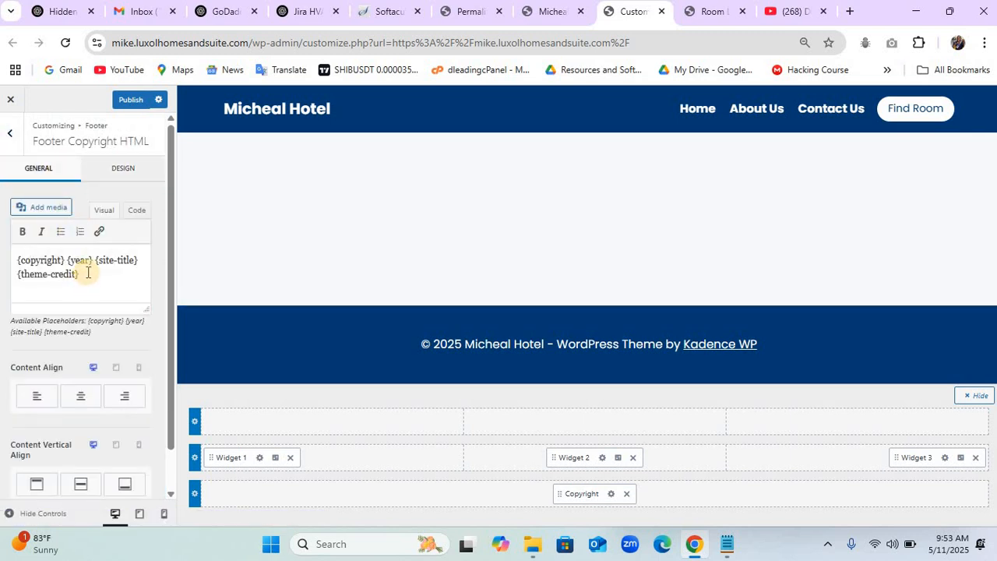
drag(80, 274, 14, 279)
key(BackSpace)
key(BackSpace)
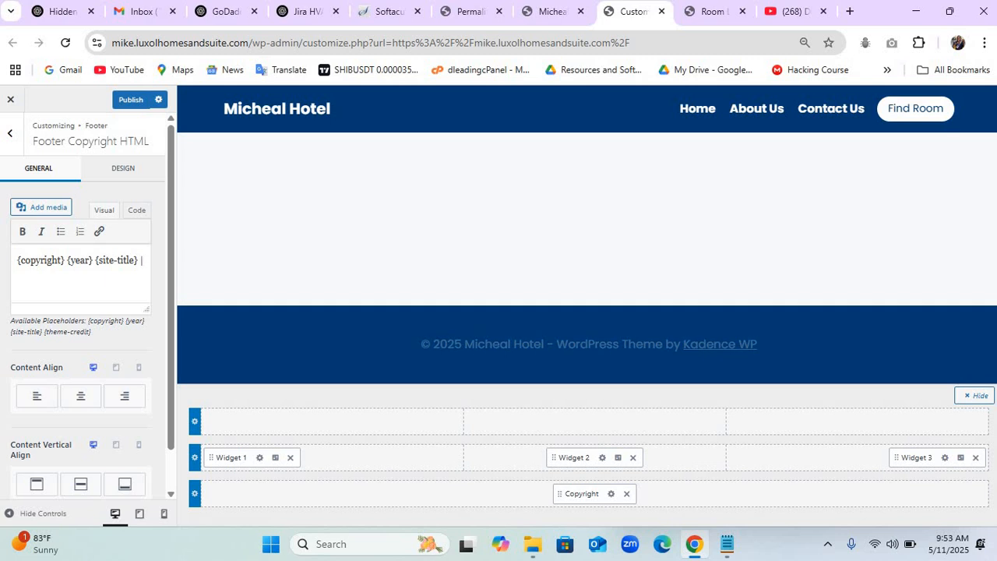
text(| Designed By Dleading Web)
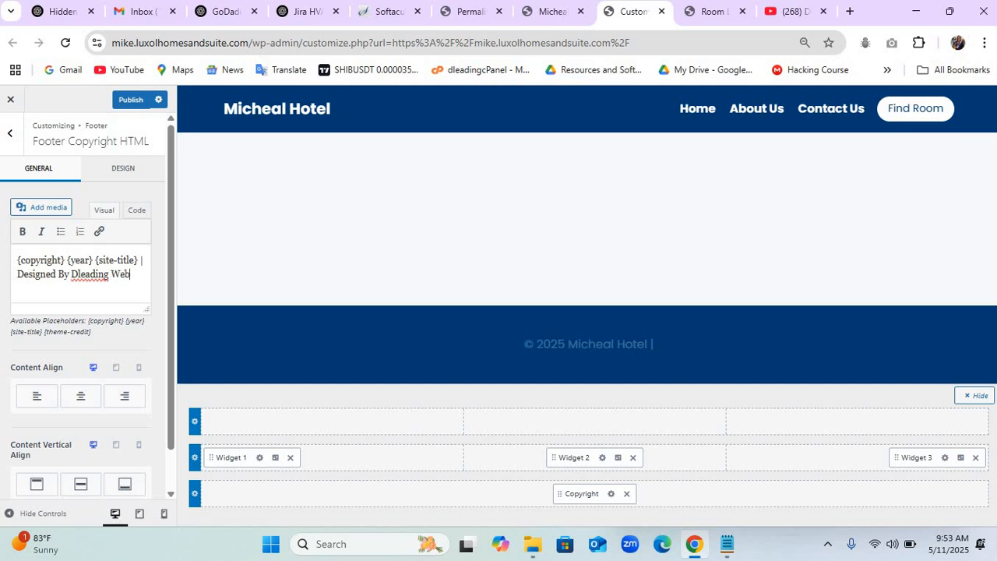
text(sign)
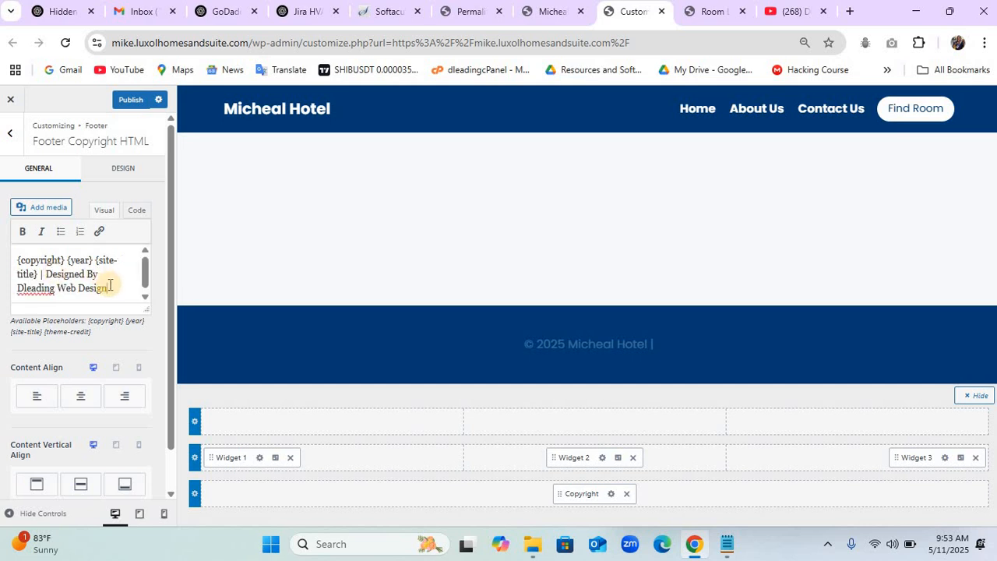
drag(108, 287, 18, 289)
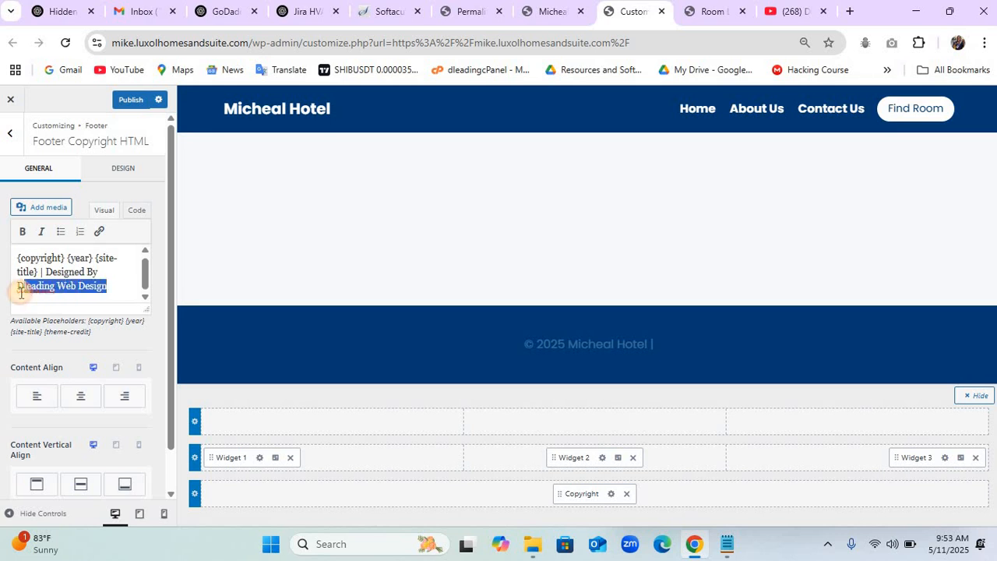
click(99, 232)
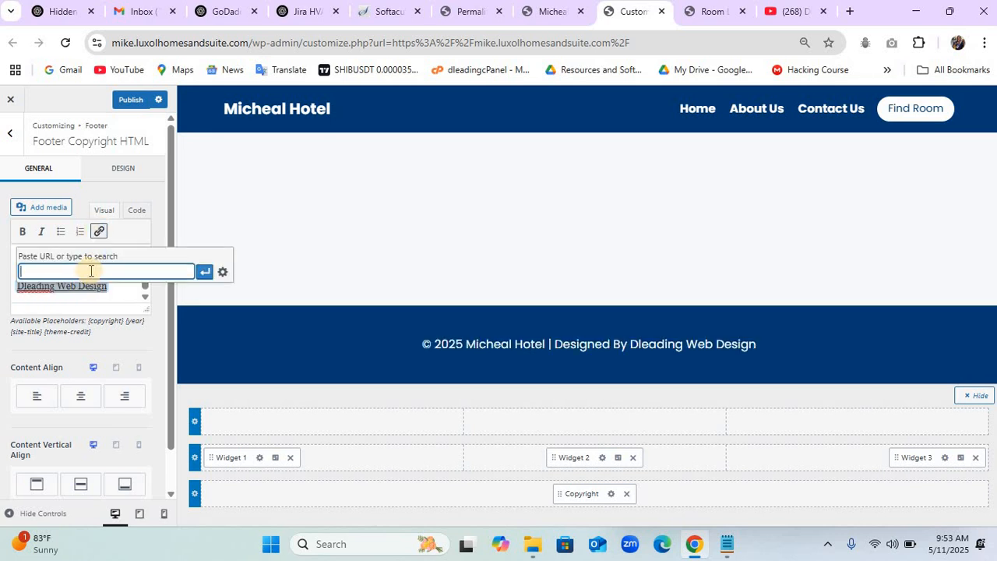
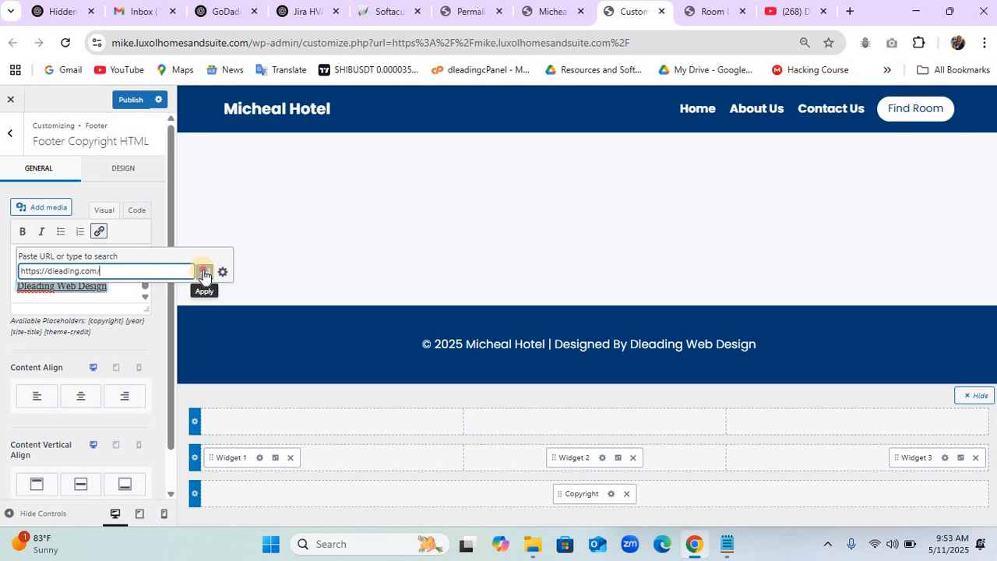
click(203, 271)
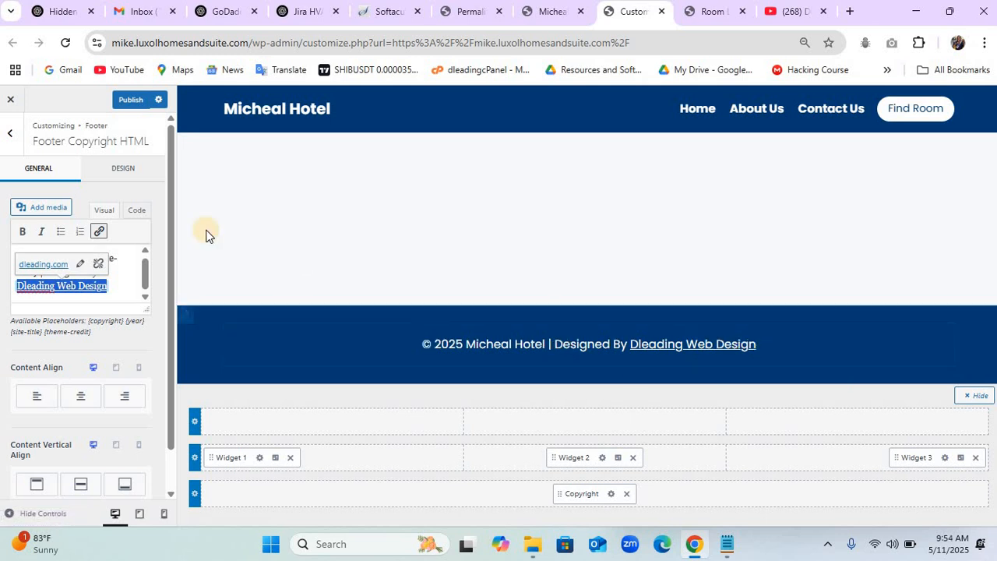
click(128, 100)
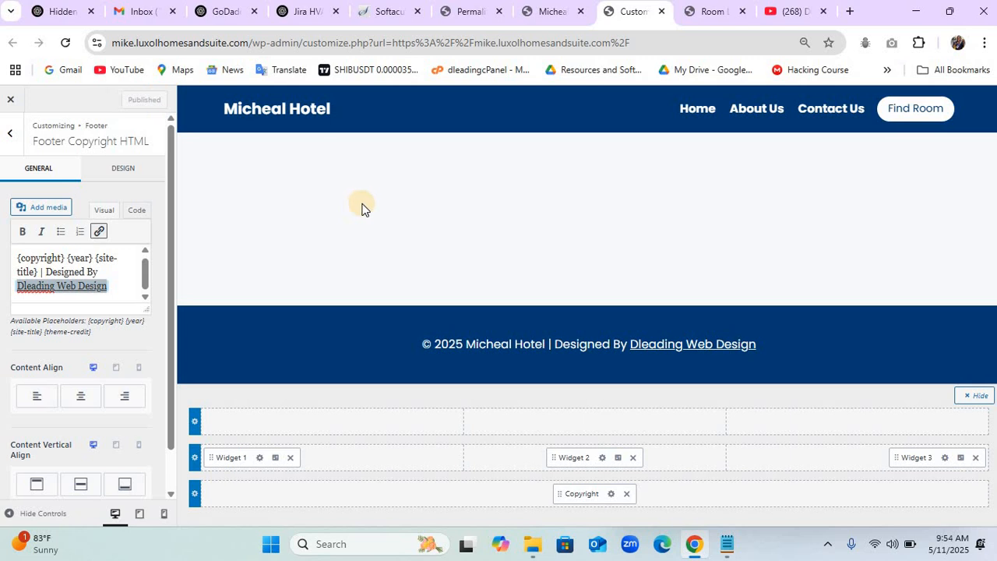
Check the published footer on the live site, compare it with the reference Dleading Hotel footer, and return to the customizer.
click(531, 23)
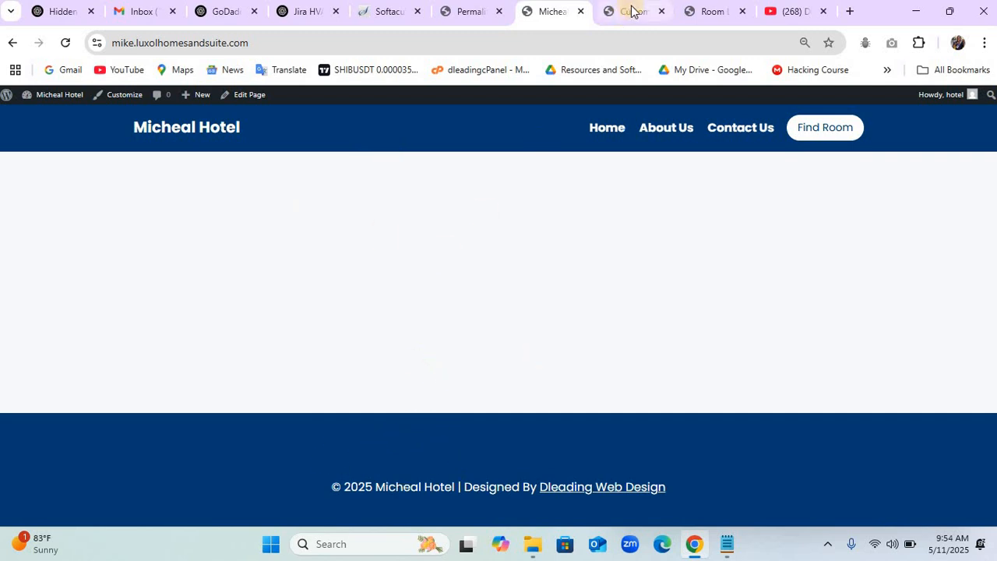
click(692, 11)
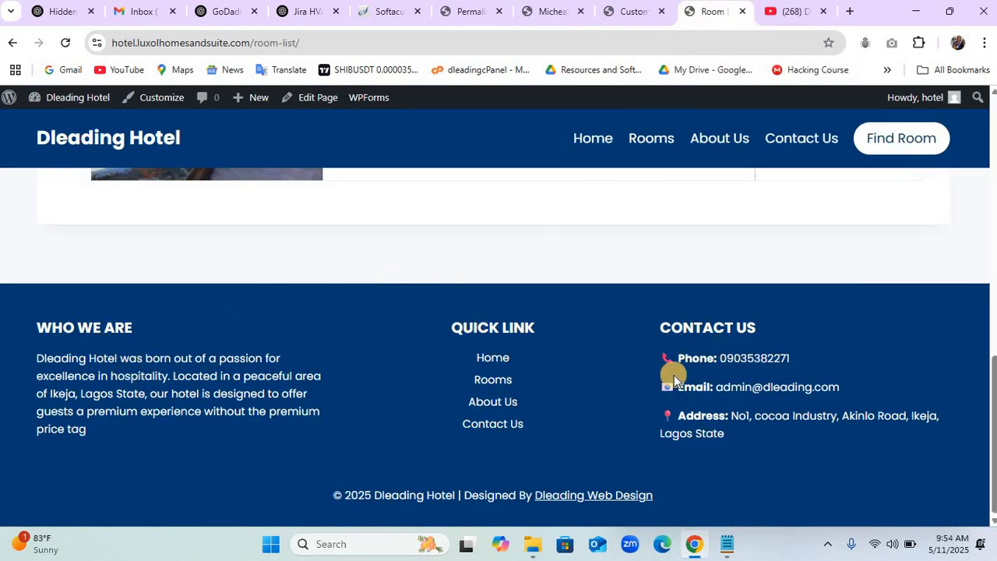
click(610, 15)
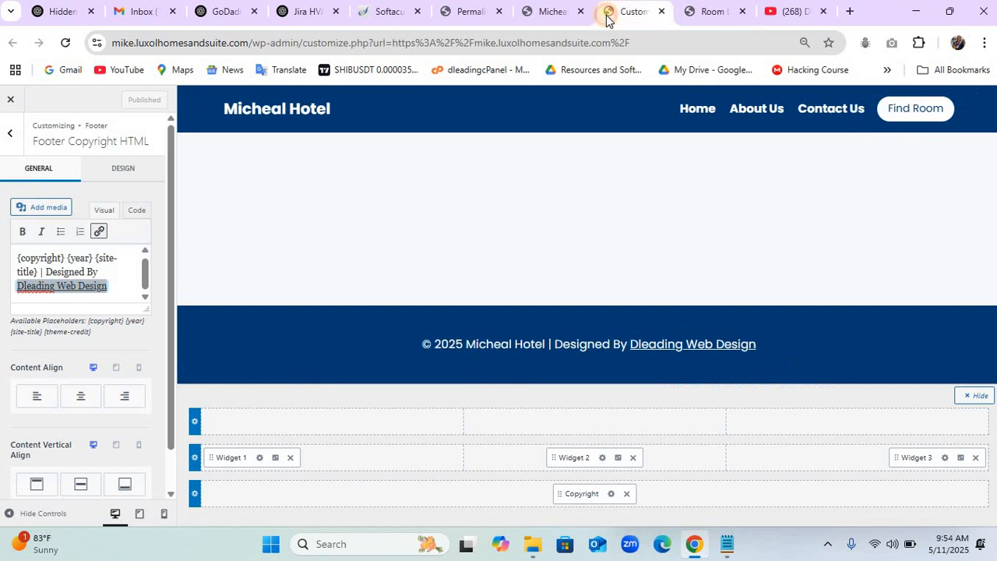
Switch to the site's WordPress dashboard and open the Widgets page.
click(477, 16)
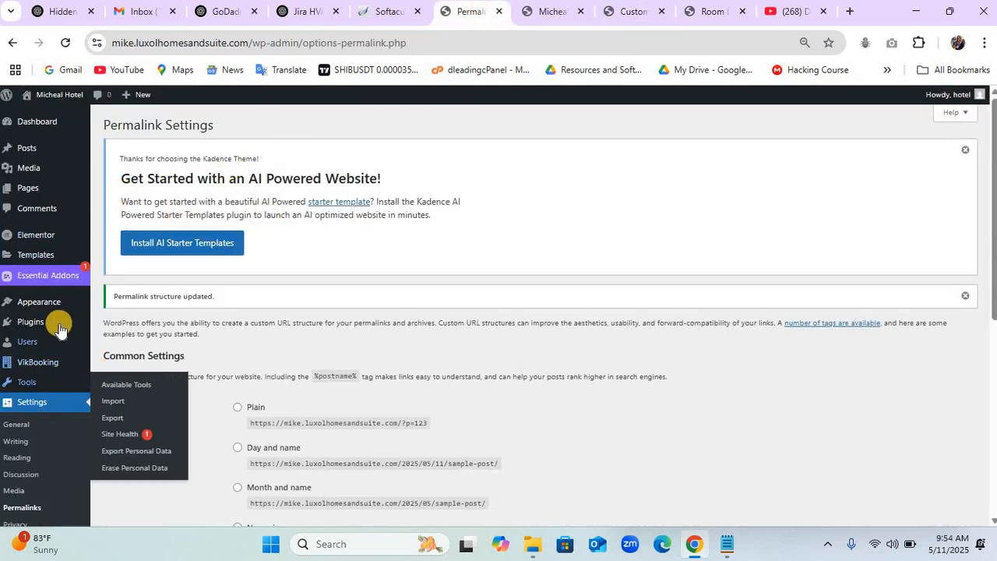
mouse_move(58, 326)
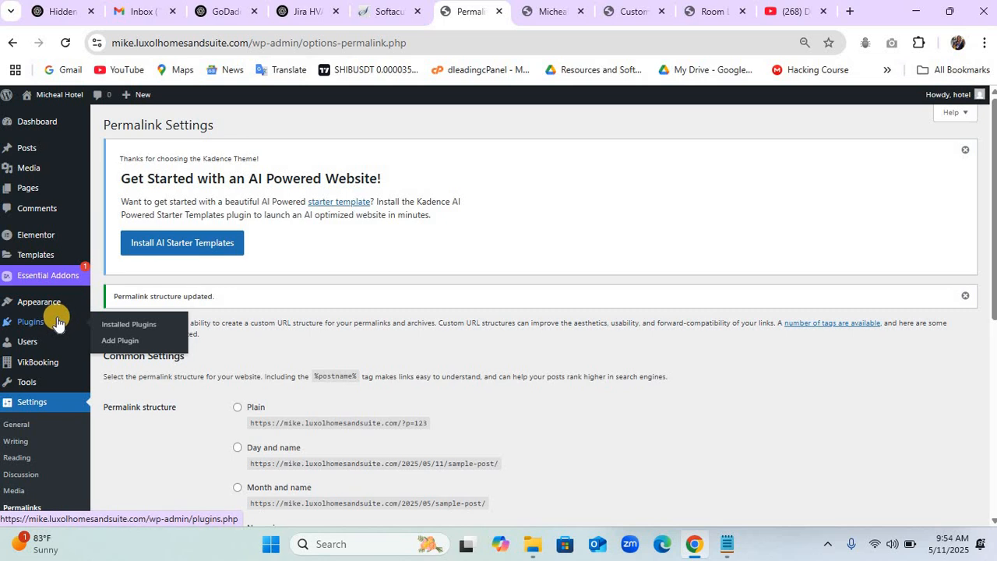
mouse_move(53, 305)
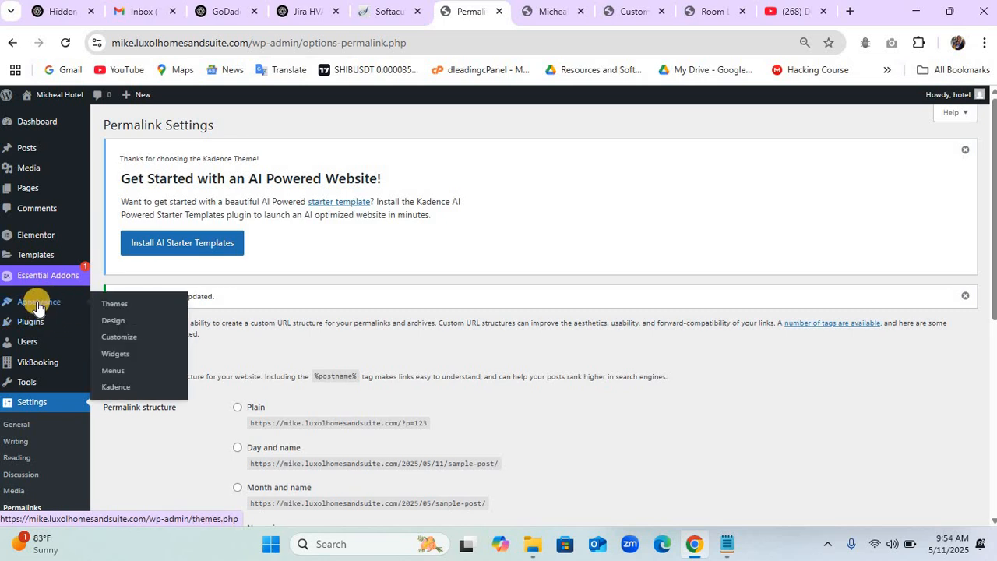
click(113, 357)
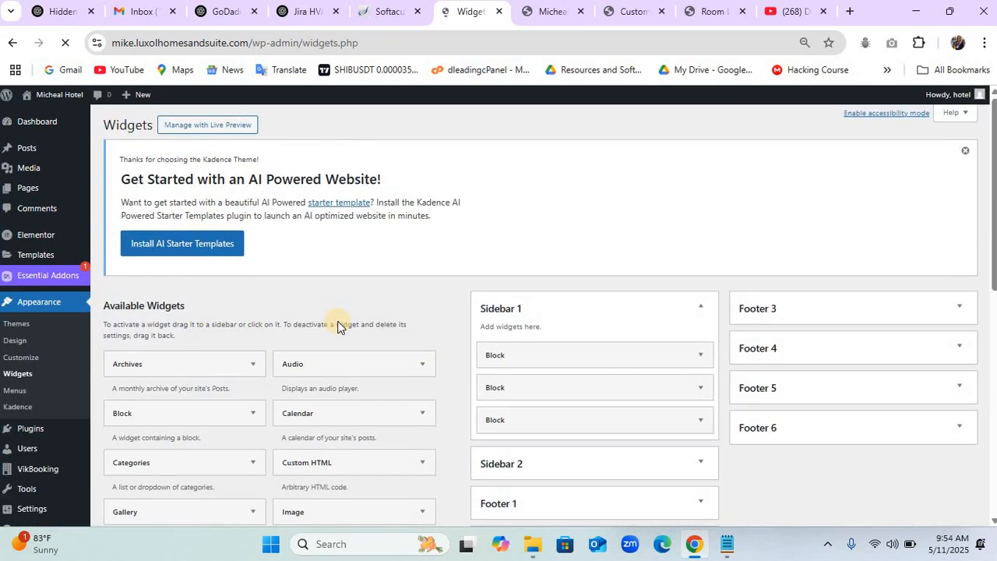
Add a Text widget to the Footer 1 area and title it "Who We Are".
scroll(338, 326, down, 7)
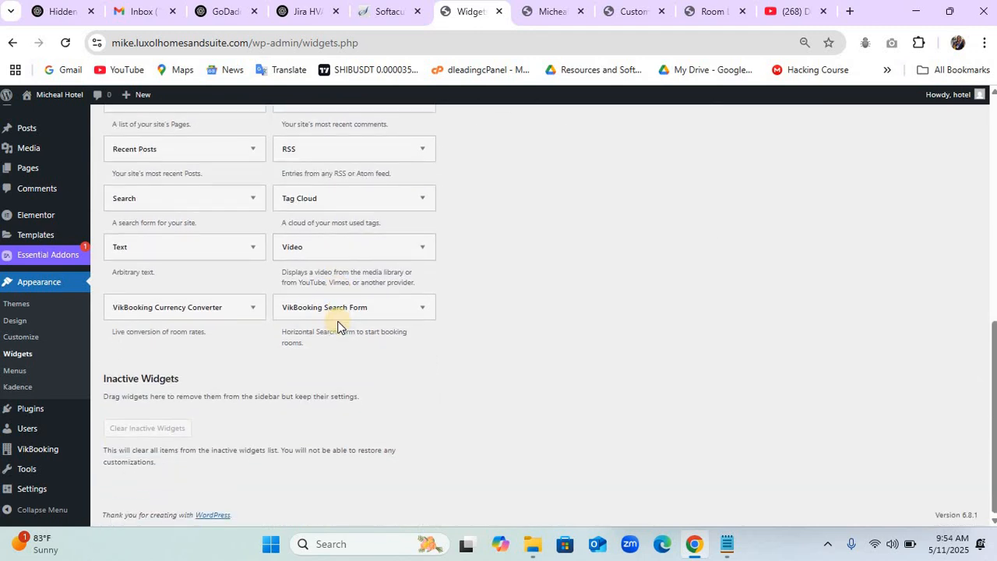
click(173, 248)
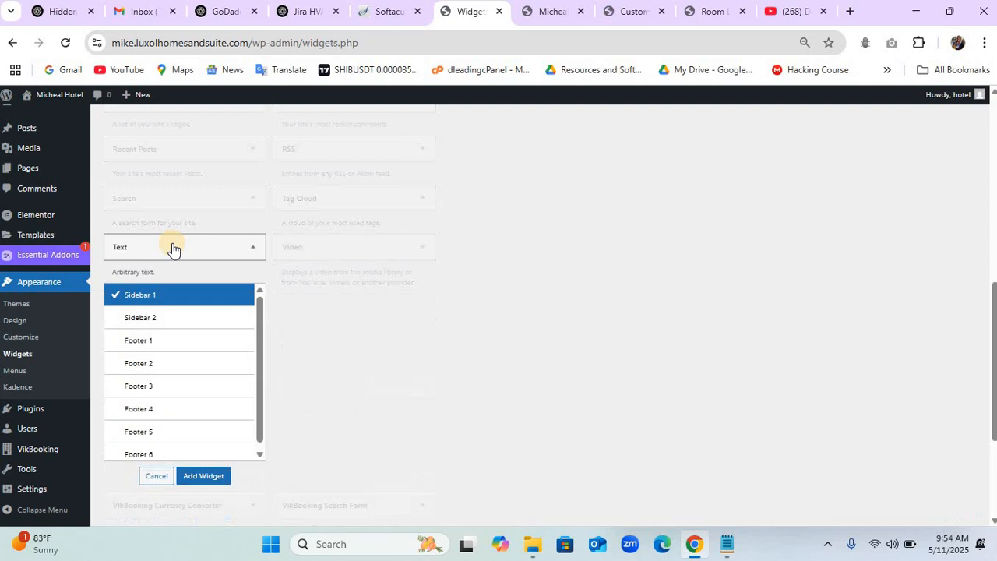
click(139, 343)
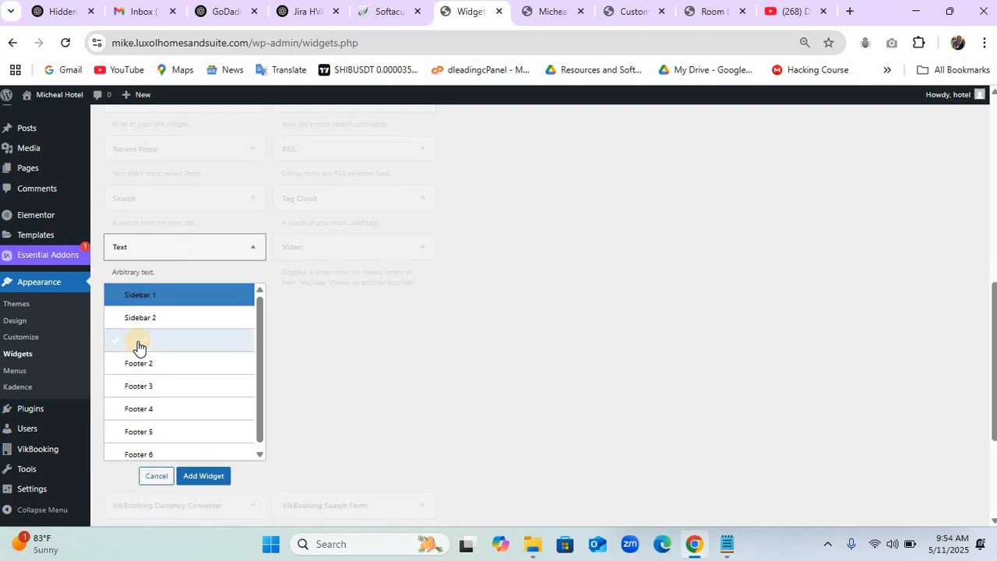
click(204, 477)
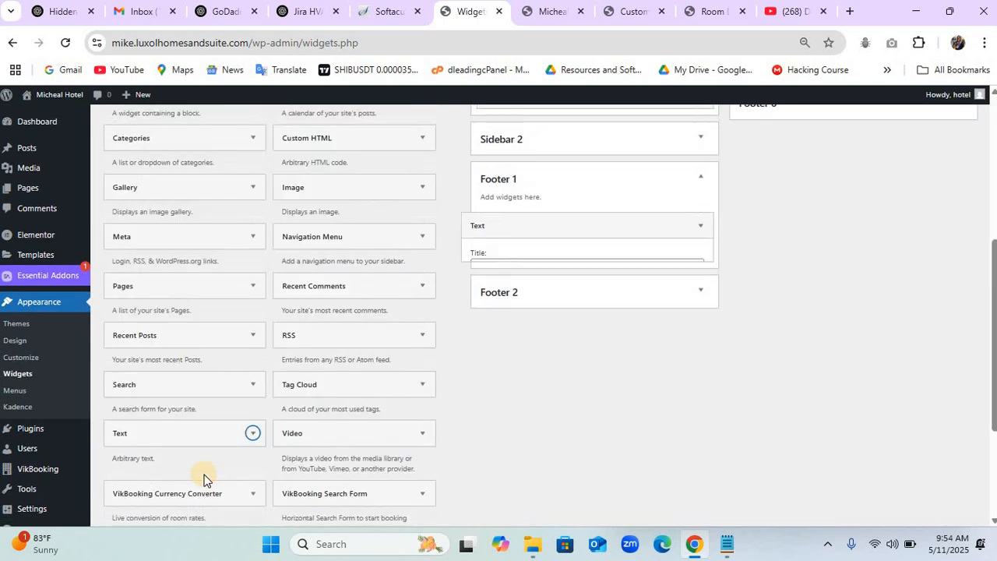
click(520, 268)
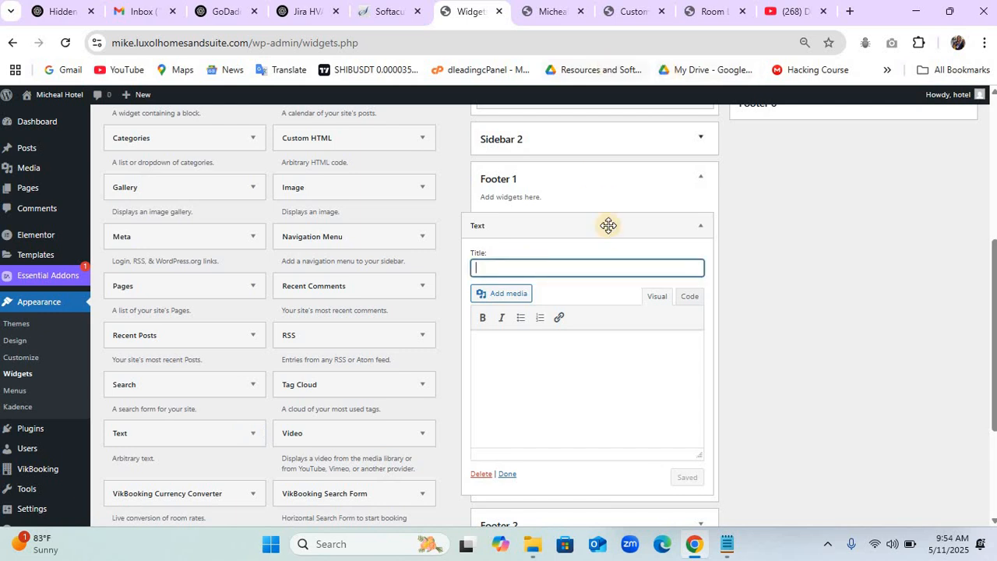
text(Who We Are)
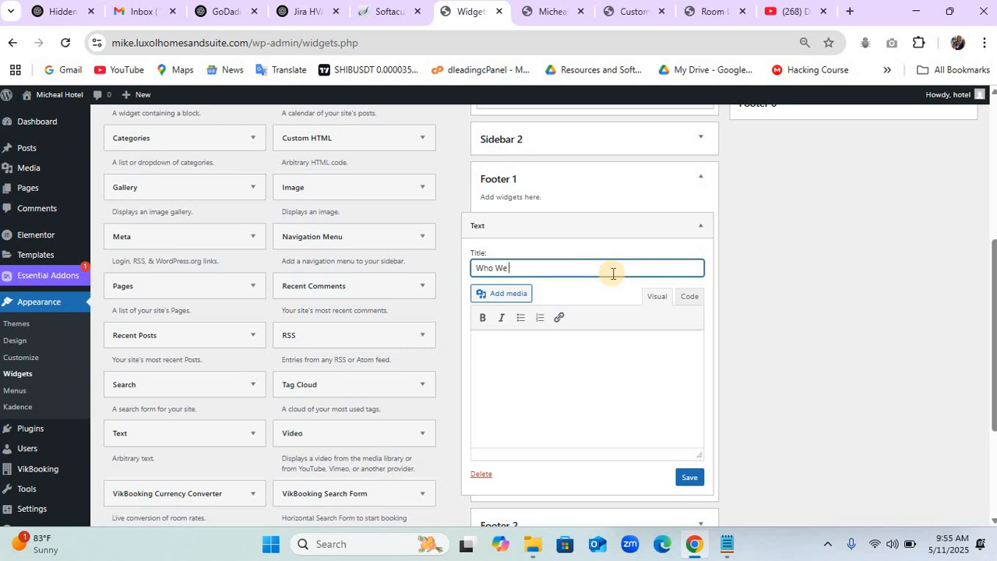
Copy the "Who We Are" paragraph from the reference Dleading Hotel footer into the Footer 1 Text widget, save it and close the widget.
click(710, 15)
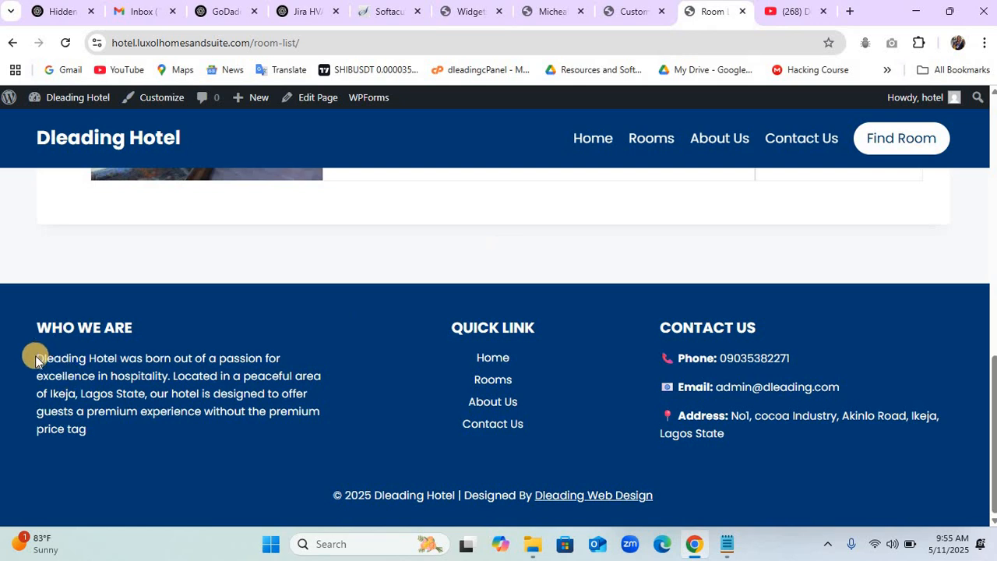
drag(66, 387, 92, 433)
key(ctrl+c)
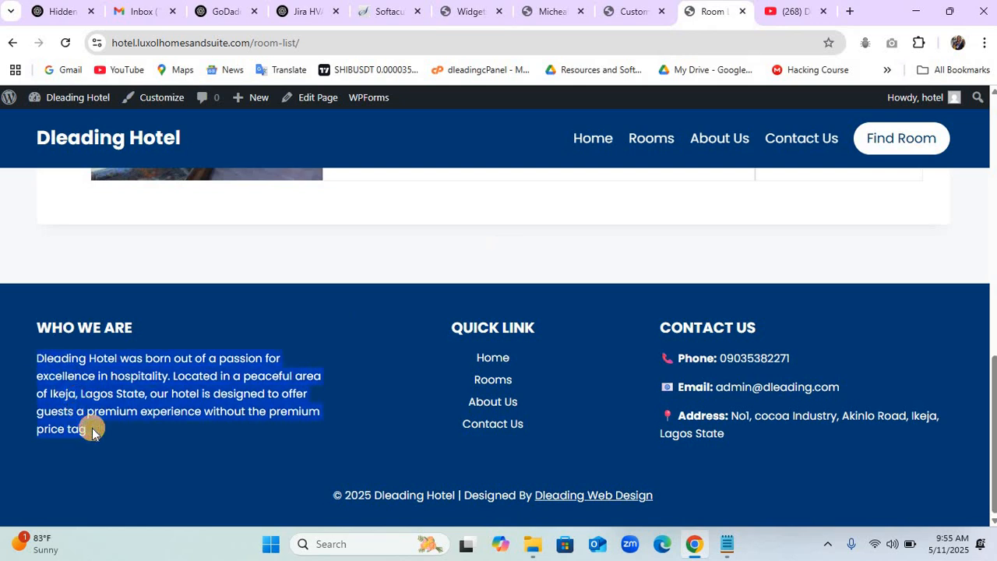
click(464, 12)
click(570, 360)
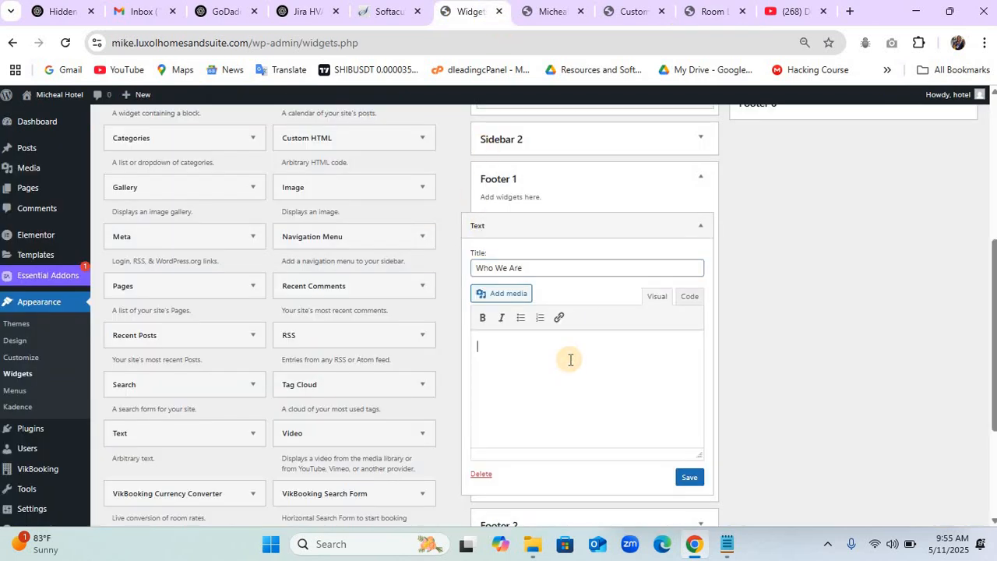
key(ctrl+v)
click(692, 480)
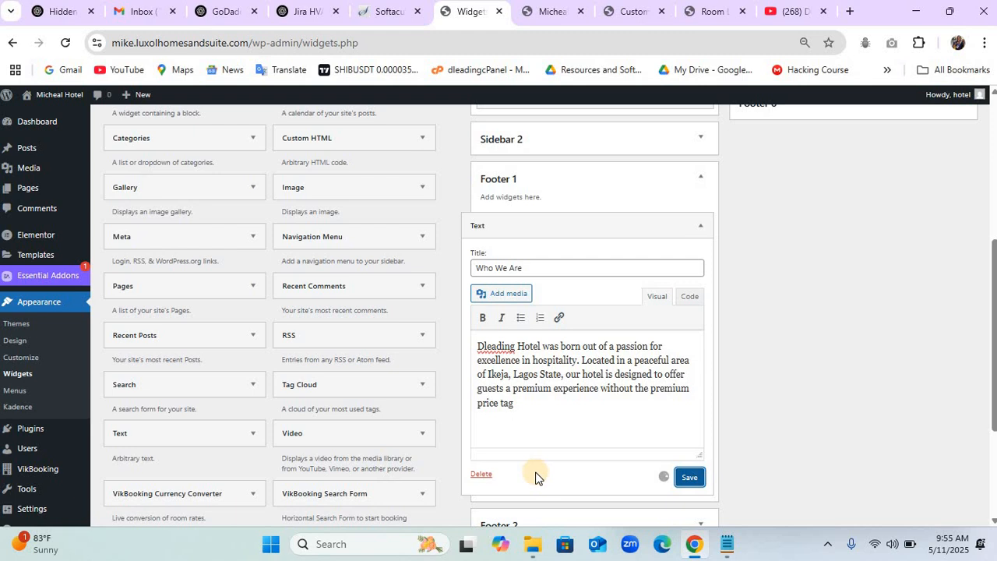
click(507, 475)
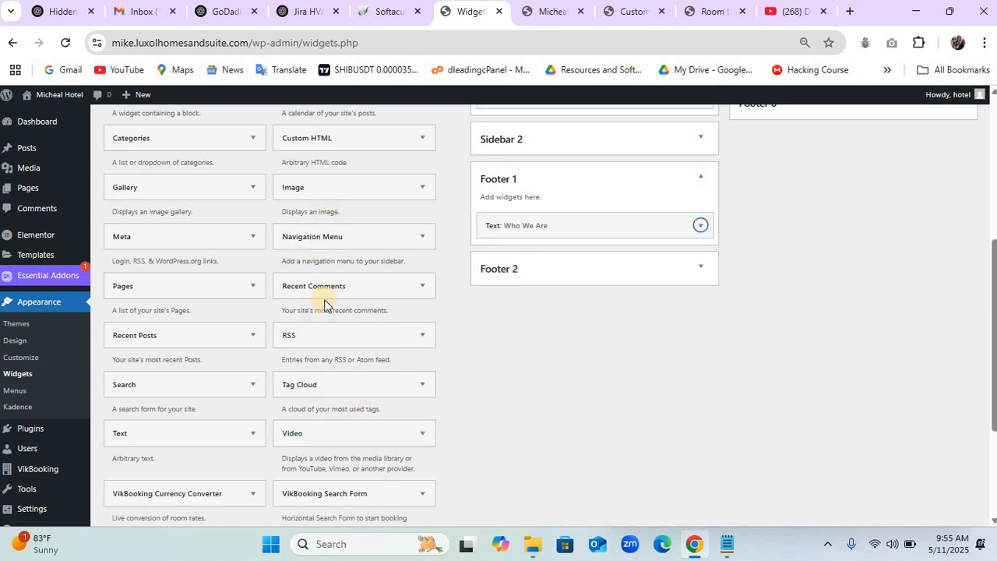
Add a Navigation Menu widget to the Footer 2 area.
scroll(325, 304, down, 3)
scroll(325, 304, up, 5)
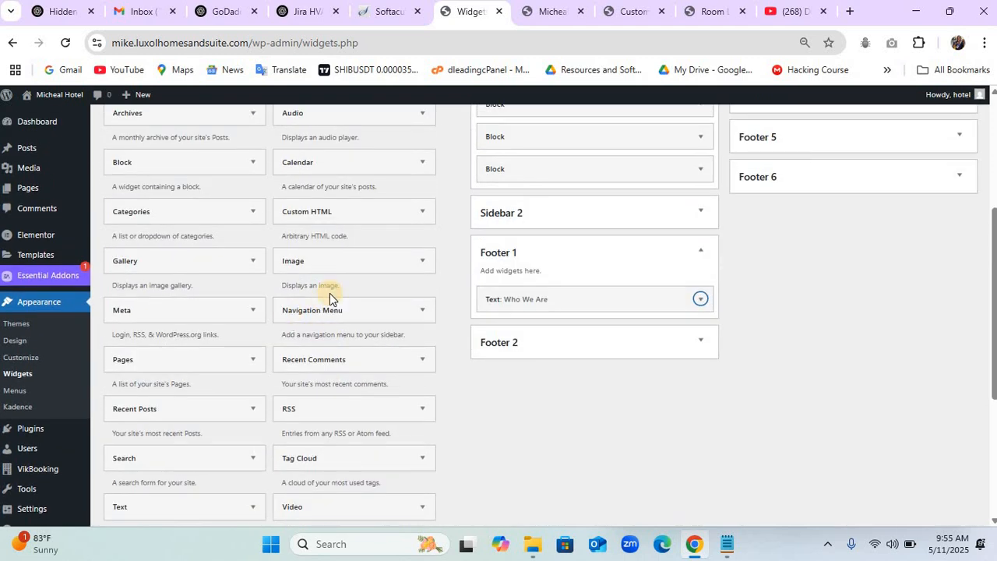
click(326, 311)
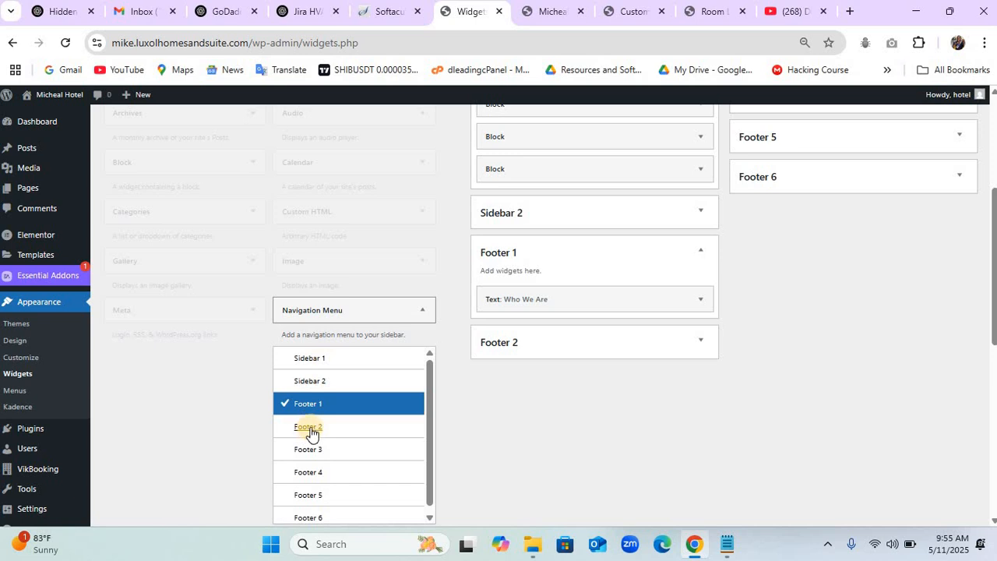
click(311, 431)
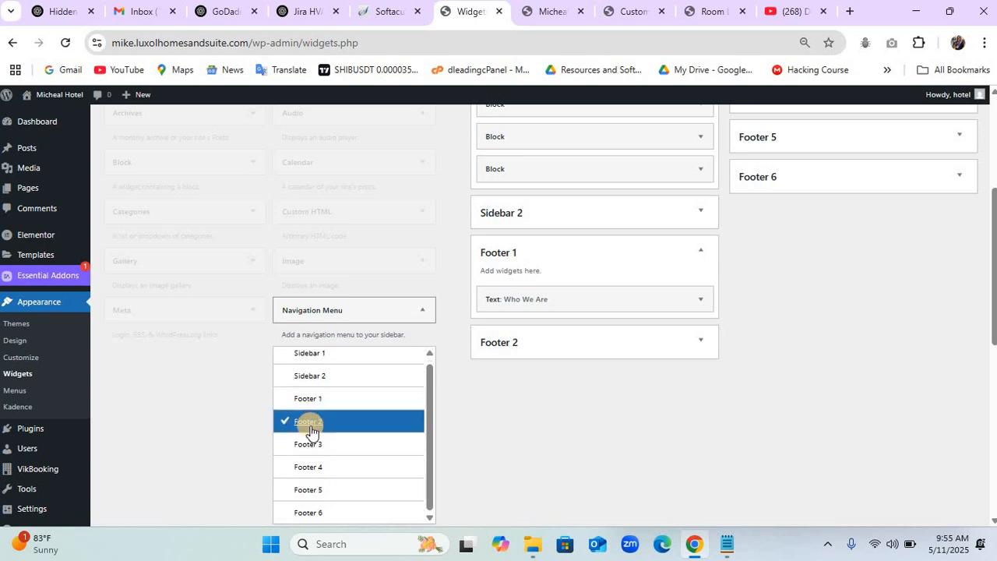
scroll(311, 431, down, 2)
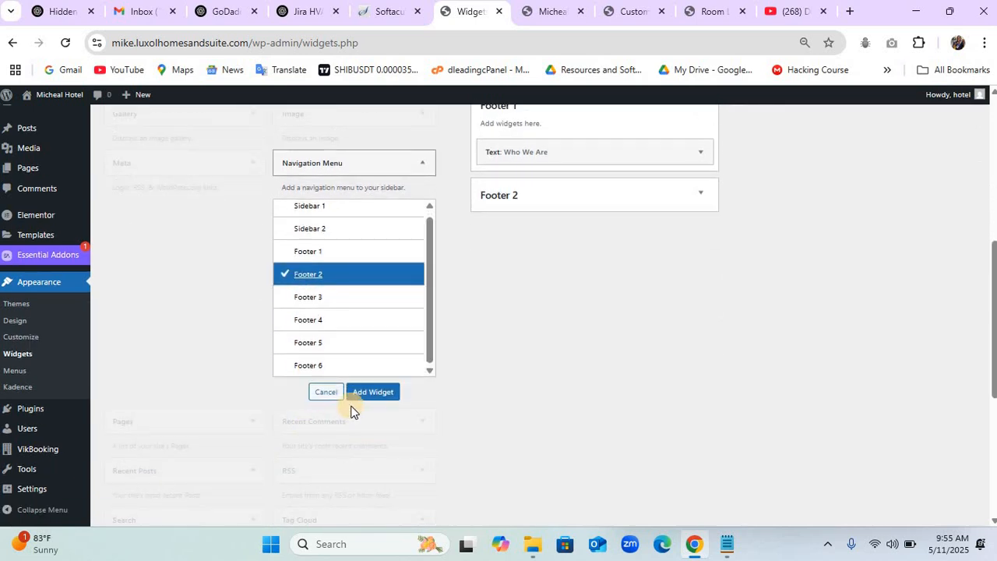
click(368, 391)
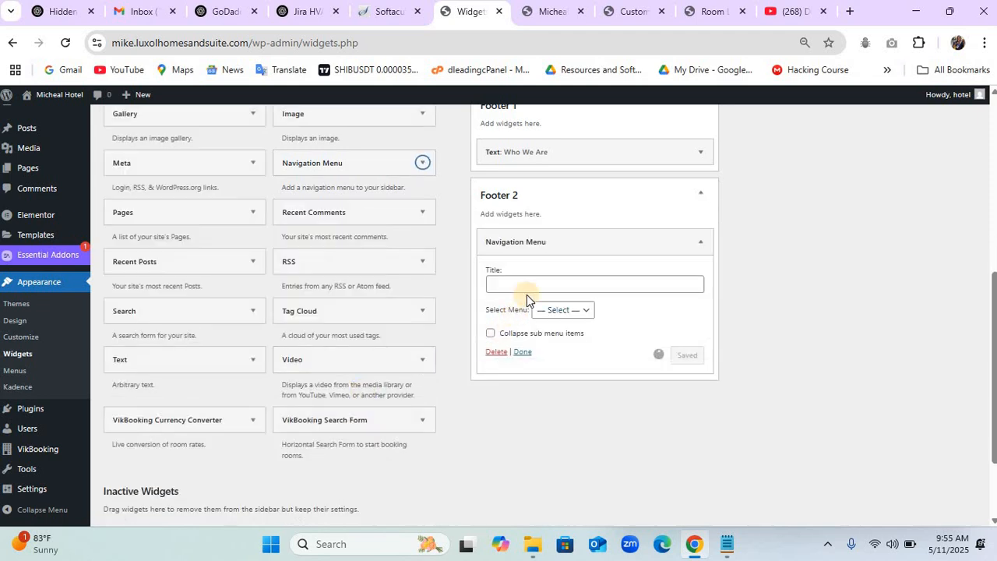
Title the Footer 2 navigation widget "Quick Link", assign Main Menu to it, save it and close the widget.
click(543, 281)
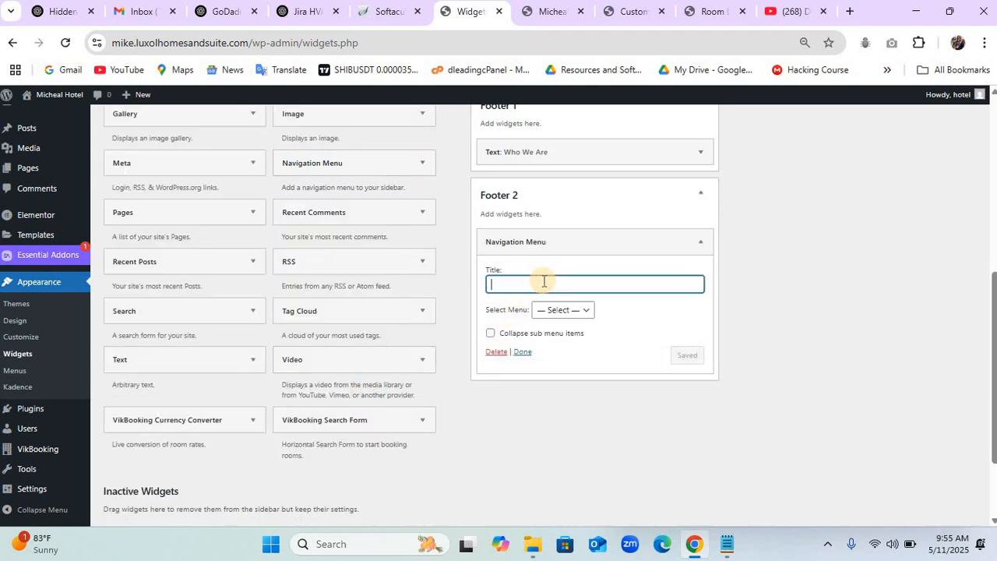
text(Quick Link)
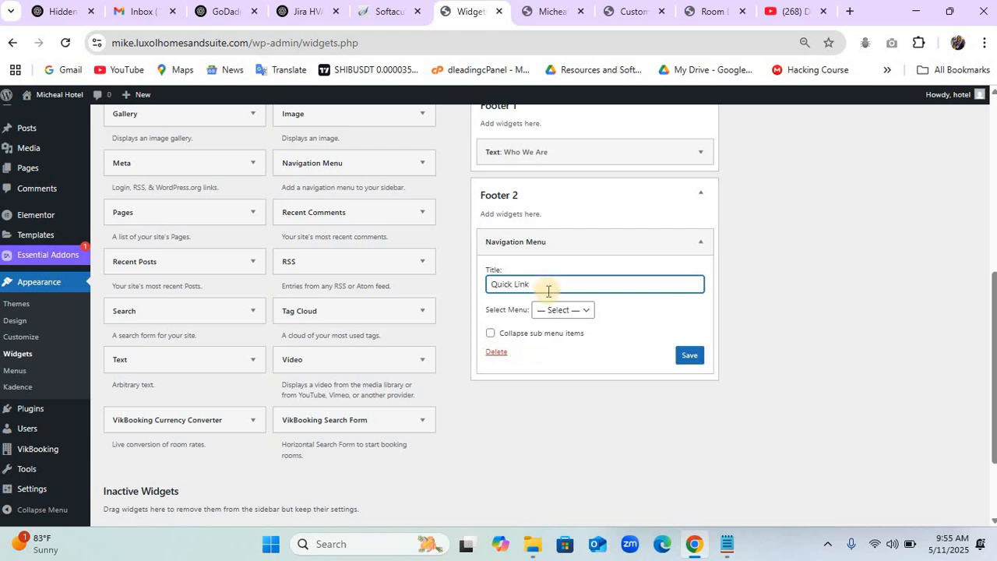
click(554, 310)
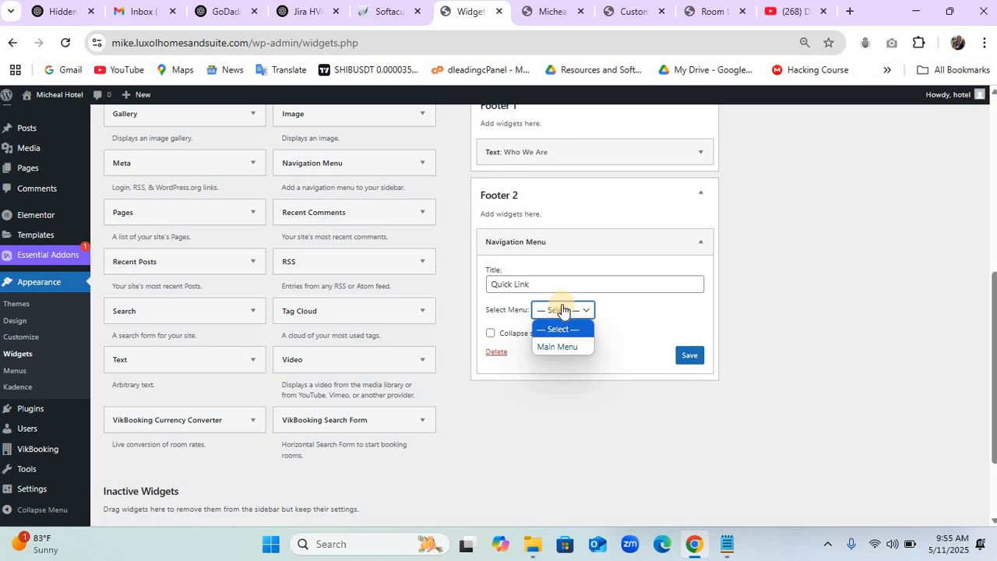
click(574, 349)
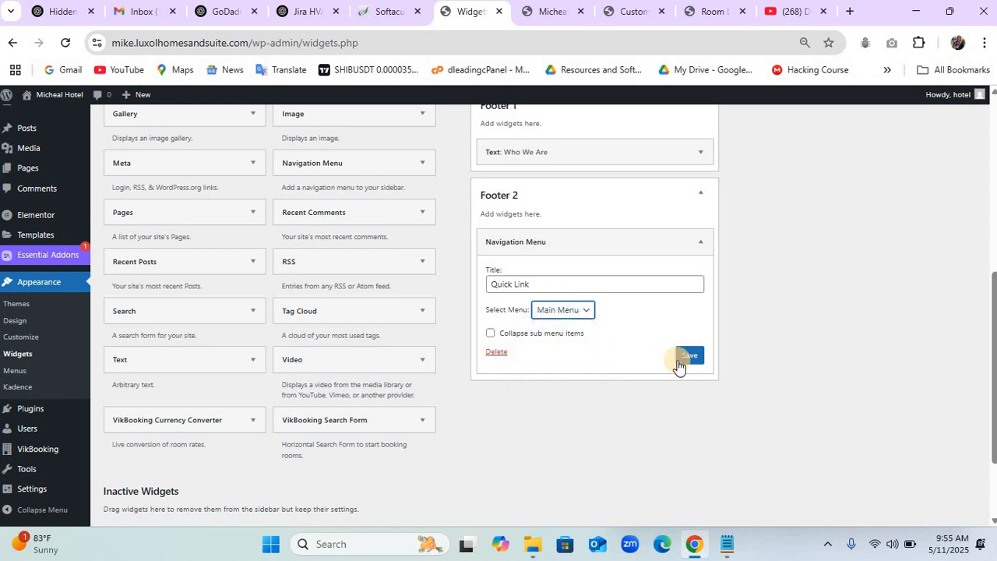
click(684, 363)
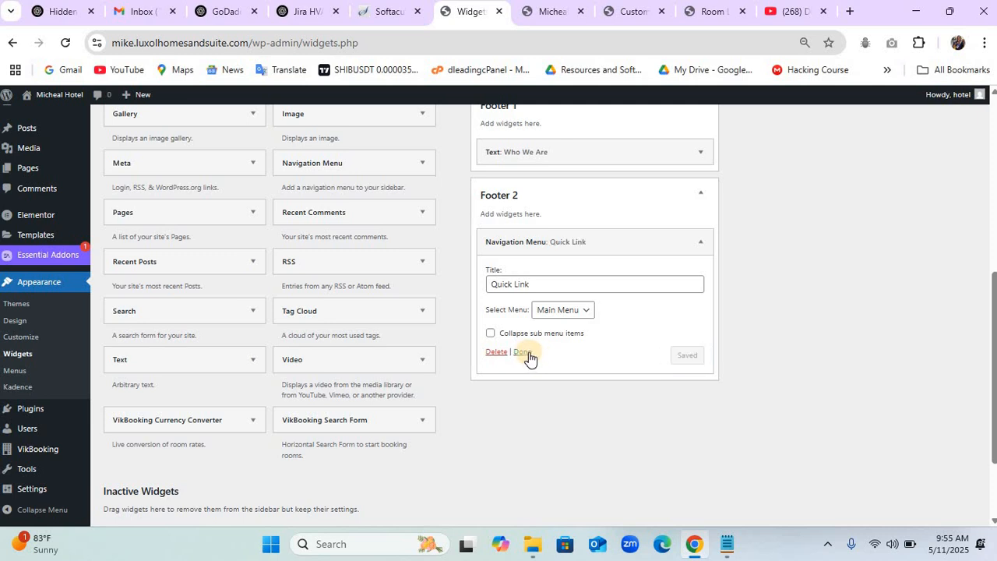
click(526, 355)
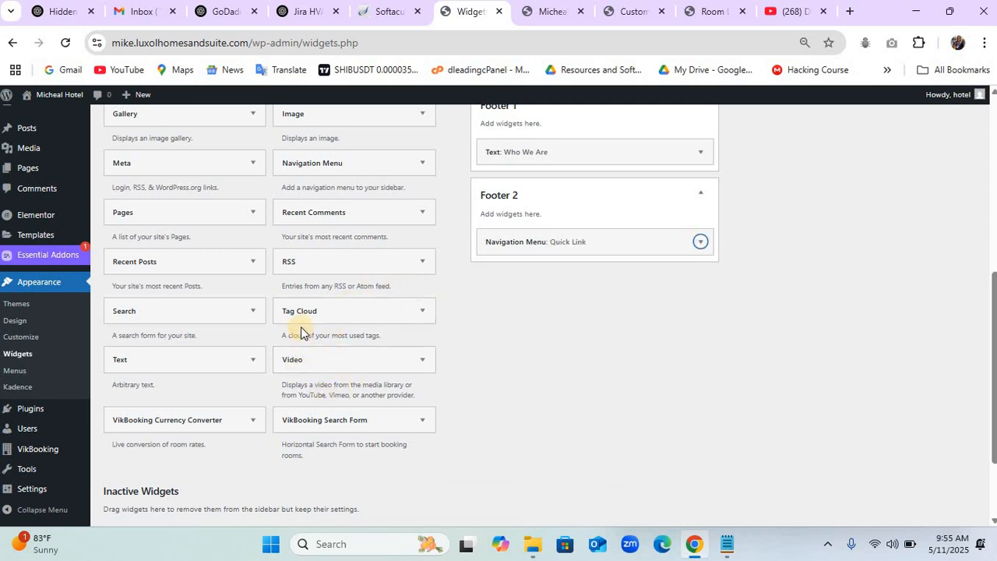
Add a Text widget to the Footer 3 area and title it "Get In Touch".
click(195, 361)
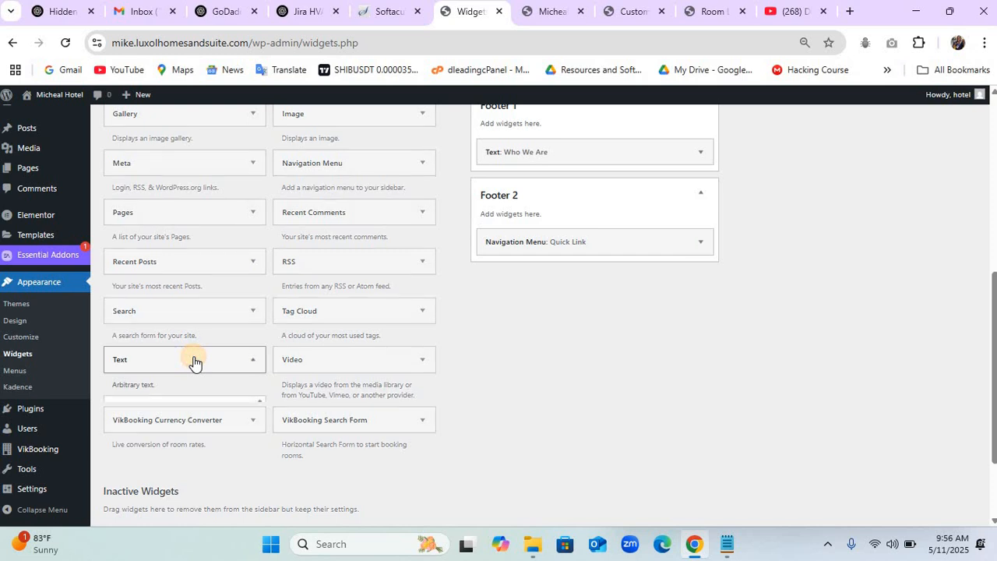
scroll(195, 361, down, 3)
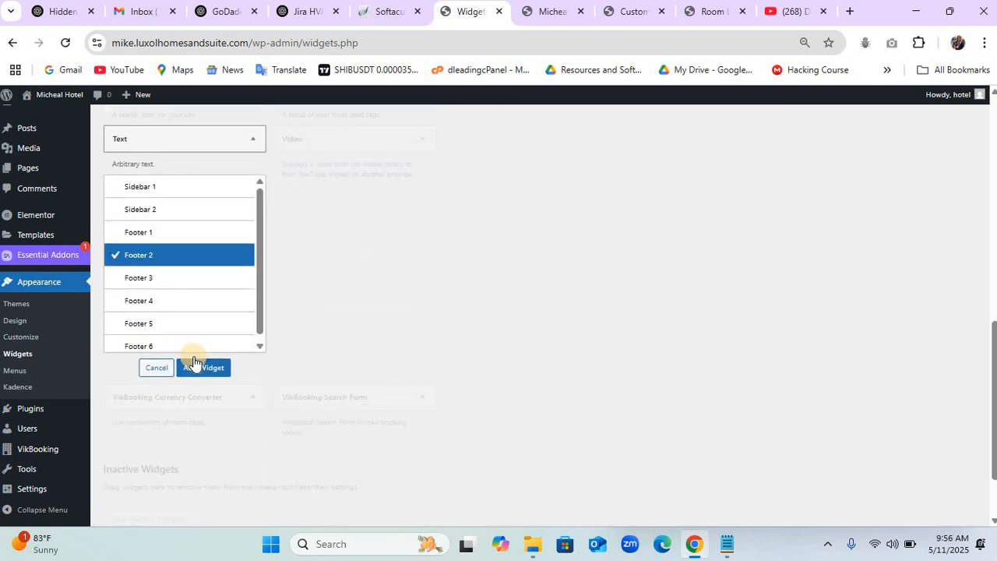
click(148, 282)
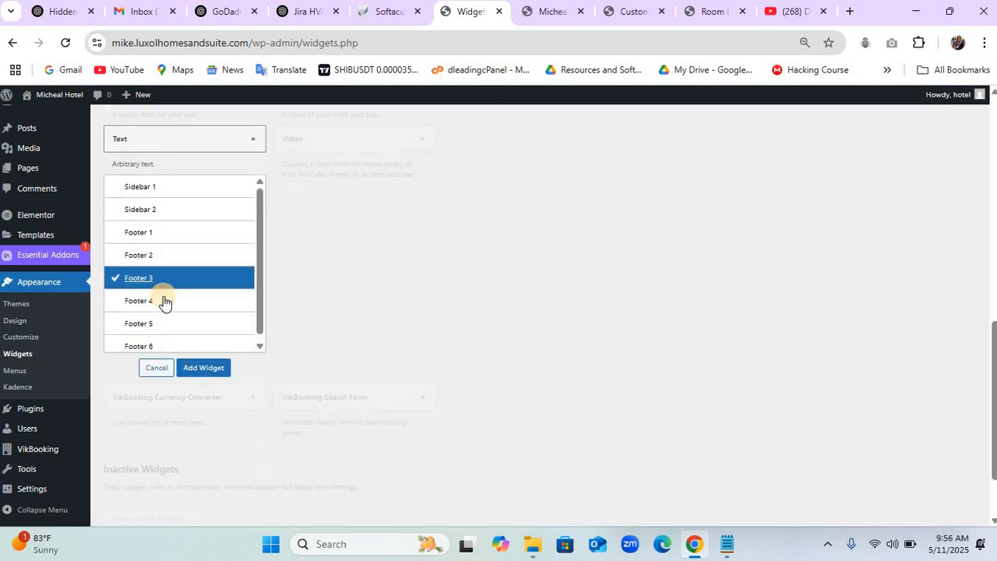
click(202, 369)
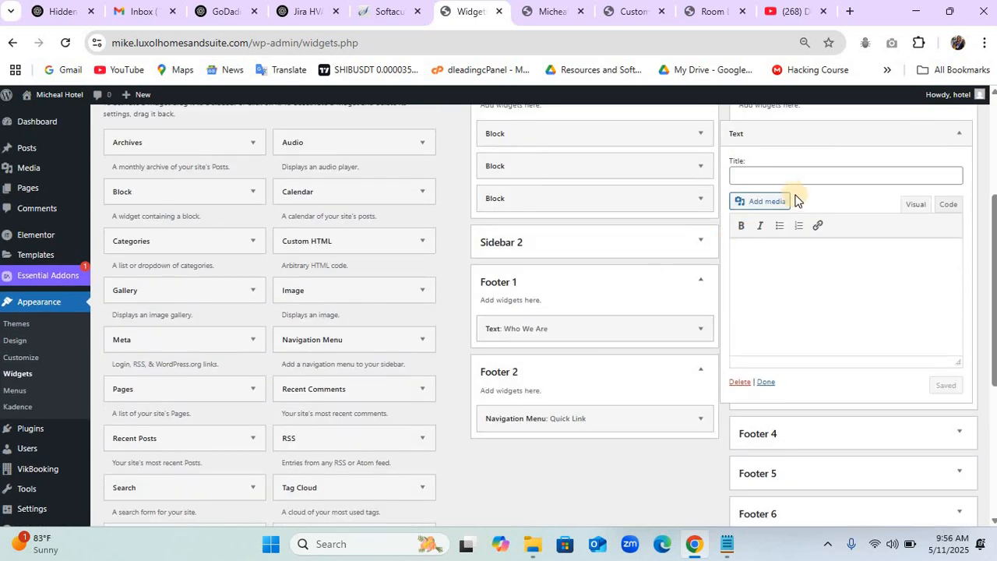
click(797, 177)
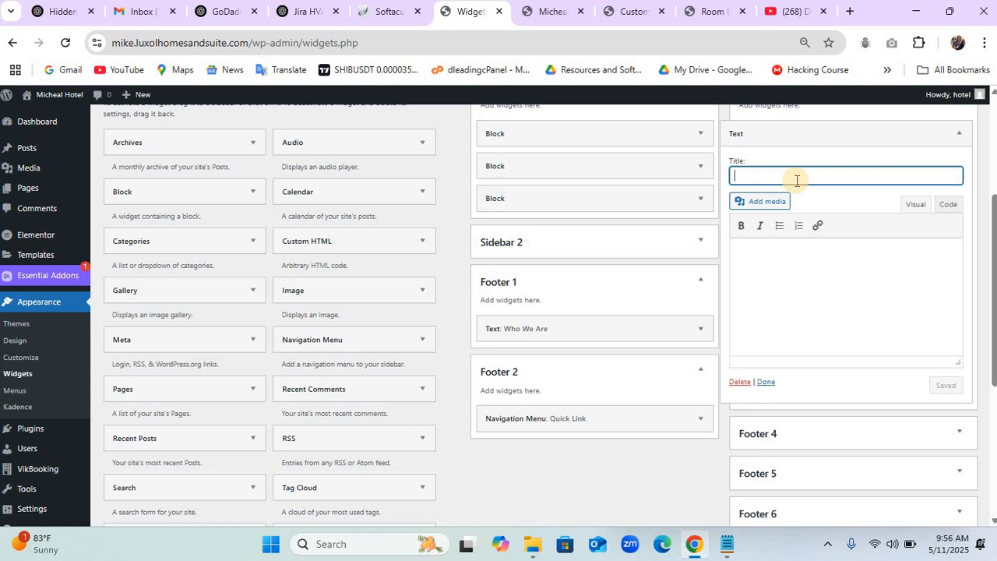
text(Get In)
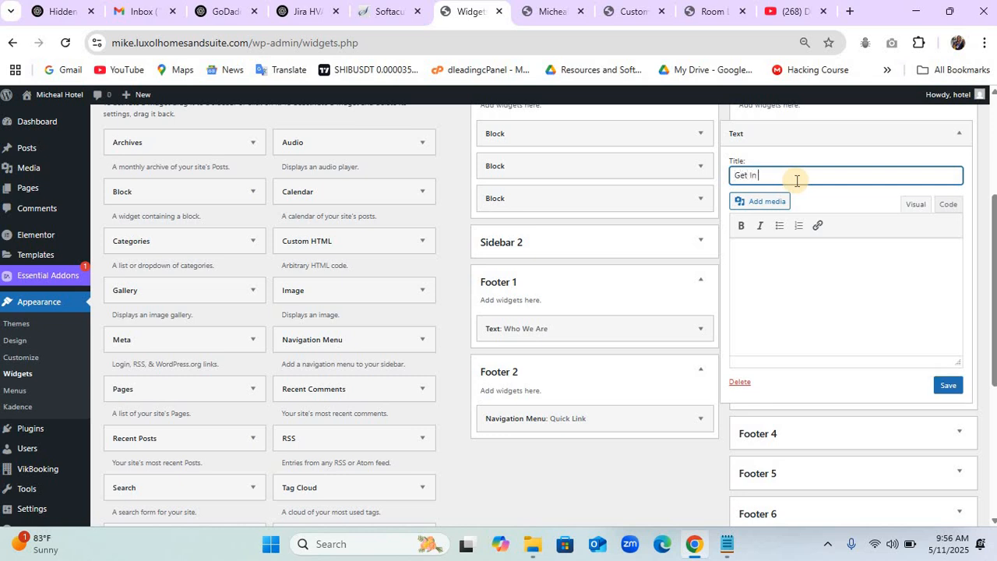
text( Touch)
Copy the phone, email and address lines from the reference footer into the "Get In Touch" widget, save it and close the widget.
click(716, 12)
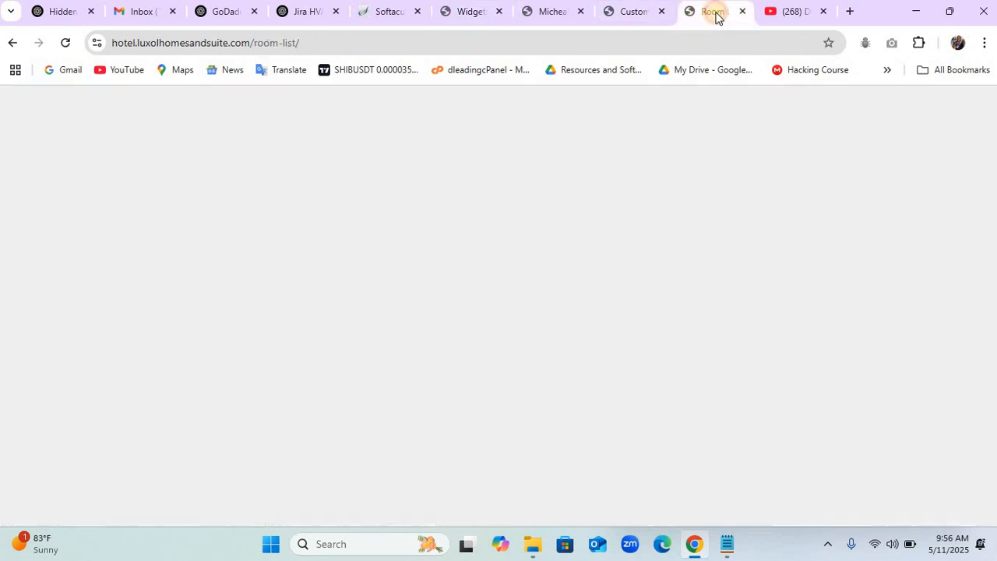
drag(657, 352, 731, 441)
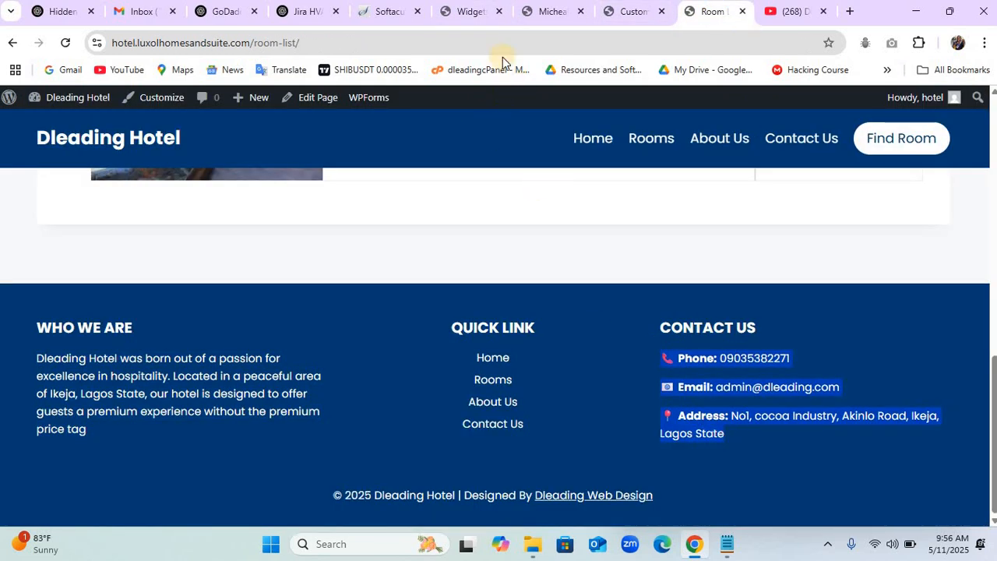
click(467, 13)
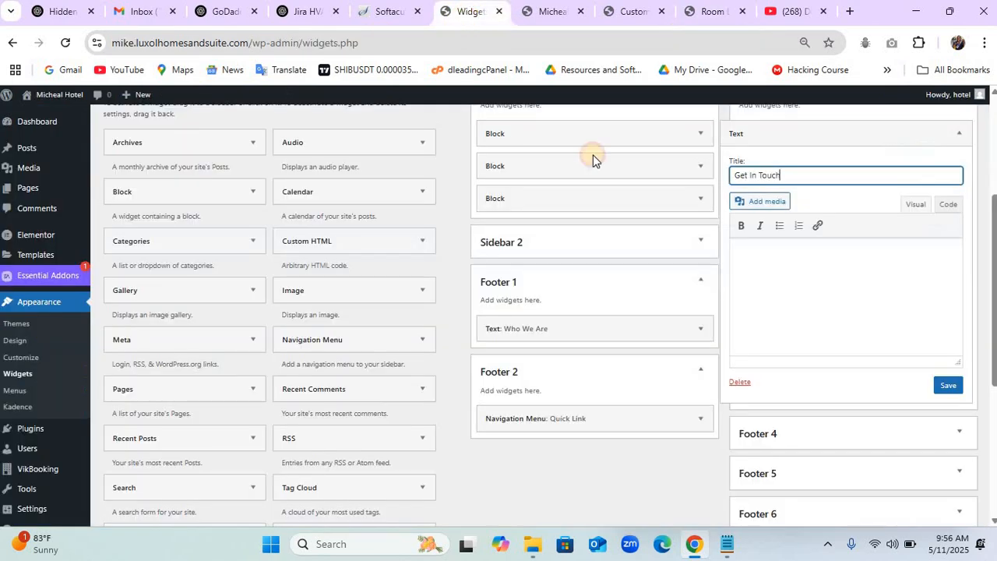
click(744, 277)
key(ctrl+v)
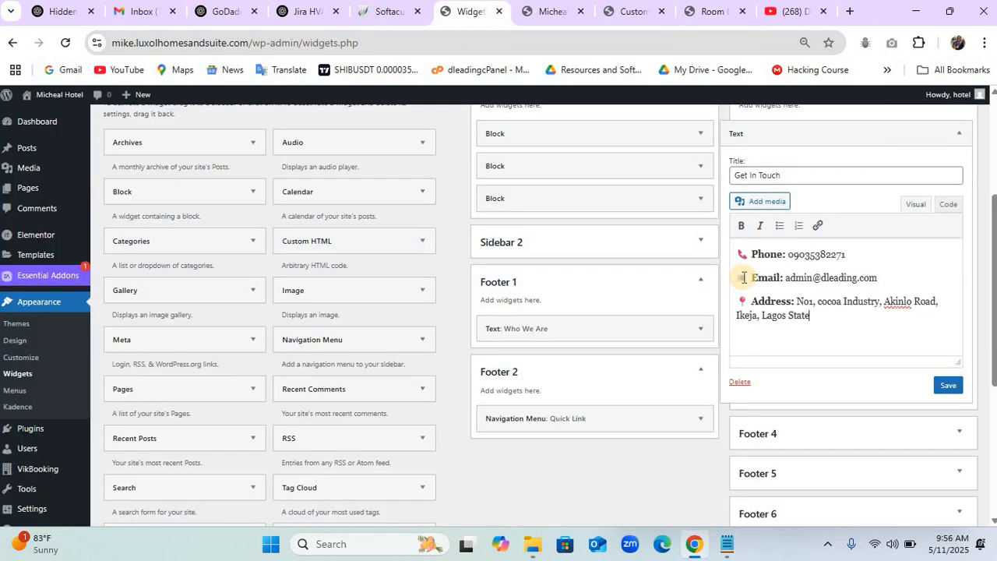
click(948, 385)
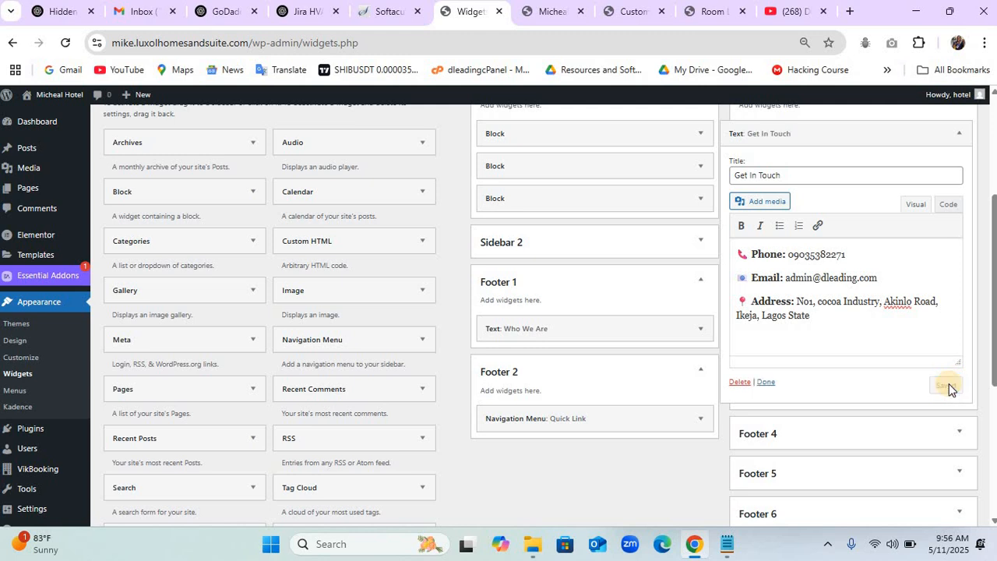
click(770, 383)
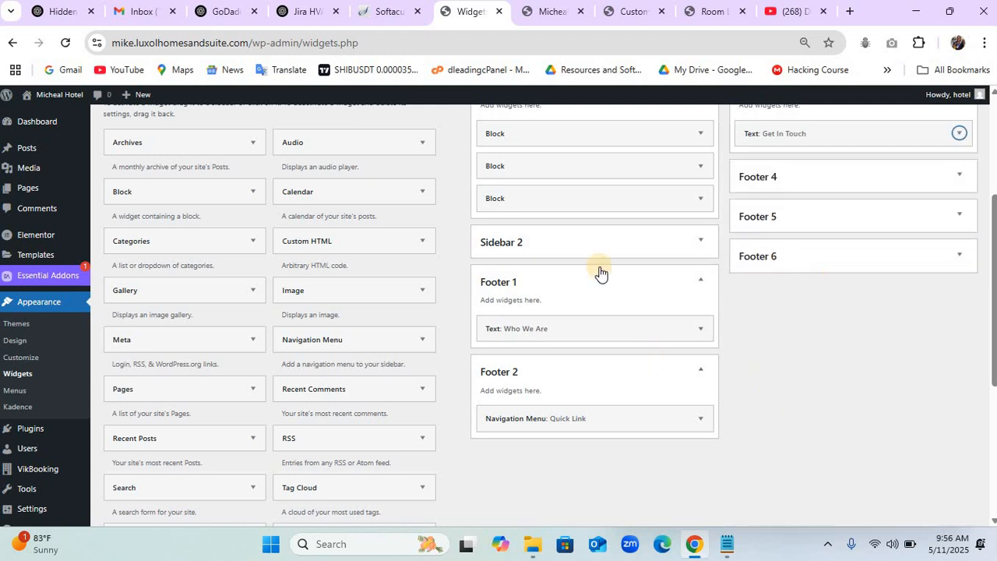
Check the footer widgets on the live site and compare their layout with the reference Dleading Hotel footer.
click(548, 11)
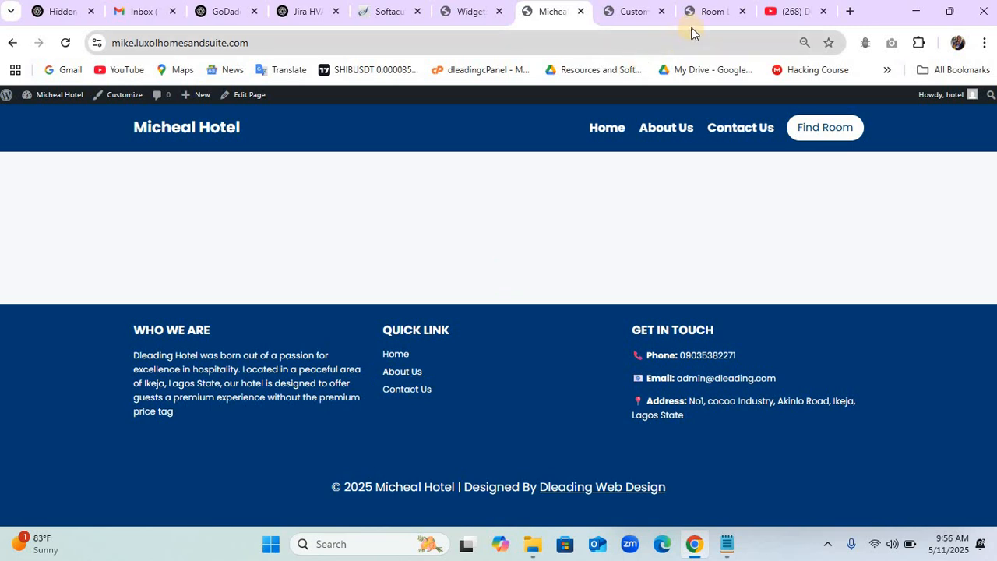
click(709, 11)
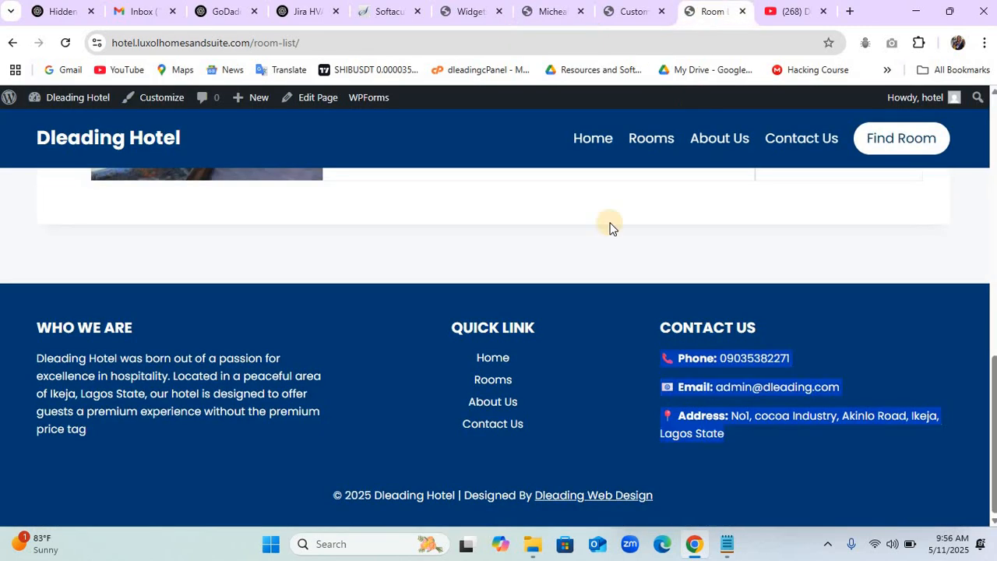
click(541, 363)
Reload the customizer and set the desktop content alignment of the Footer 2 "Quick Link" widget to center.
click(630, 11)
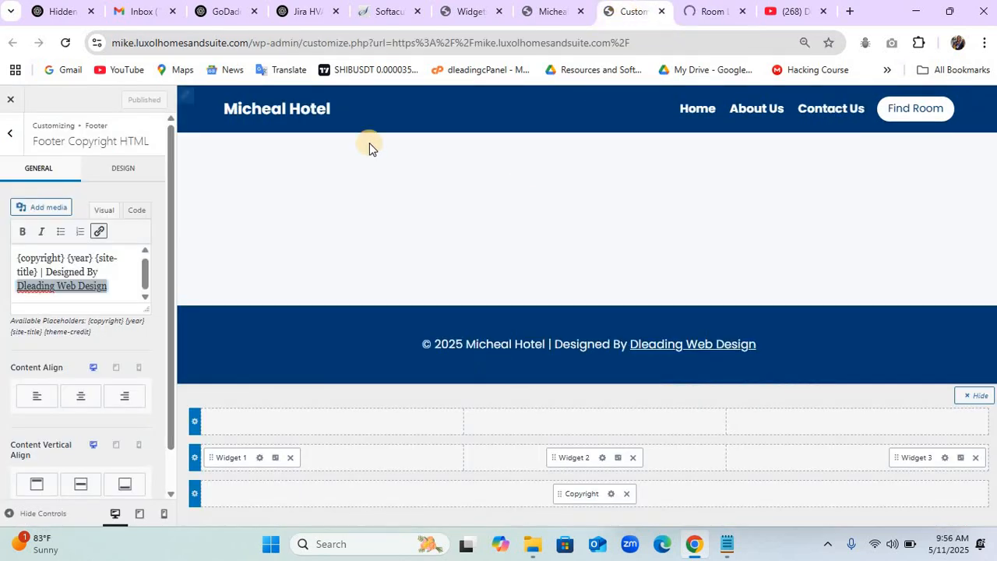
click(69, 41)
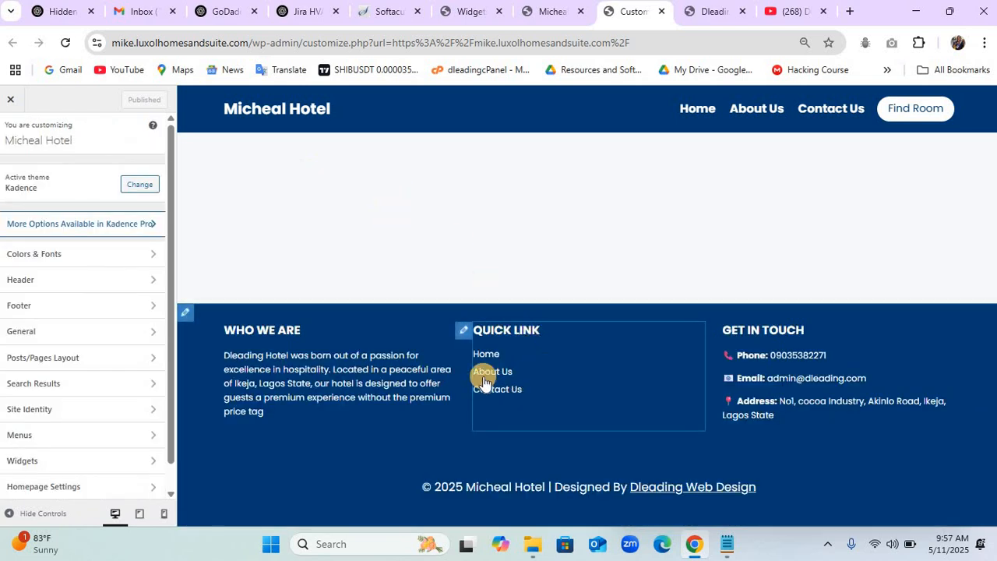
click(465, 333)
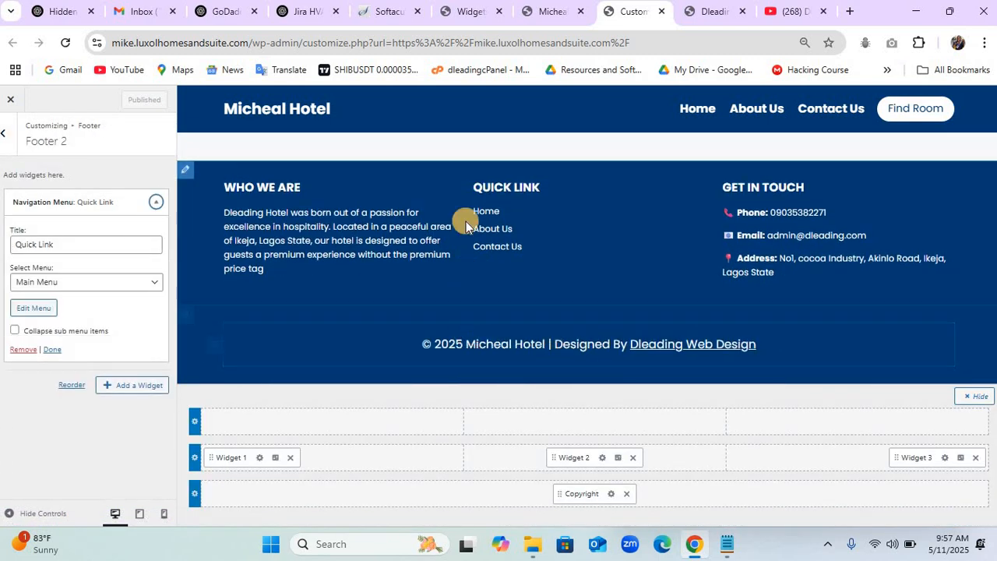
click(618, 458)
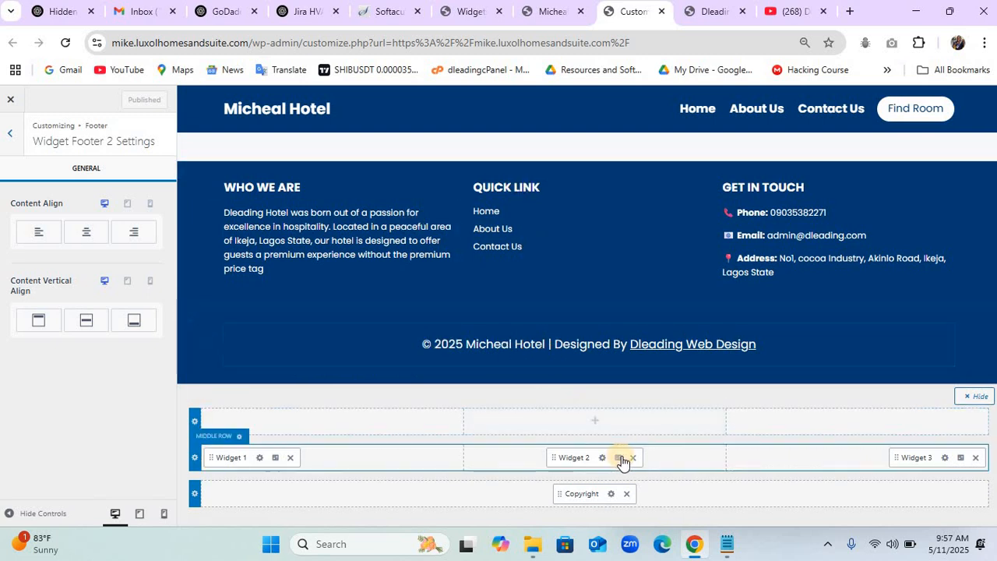
click(87, 236)
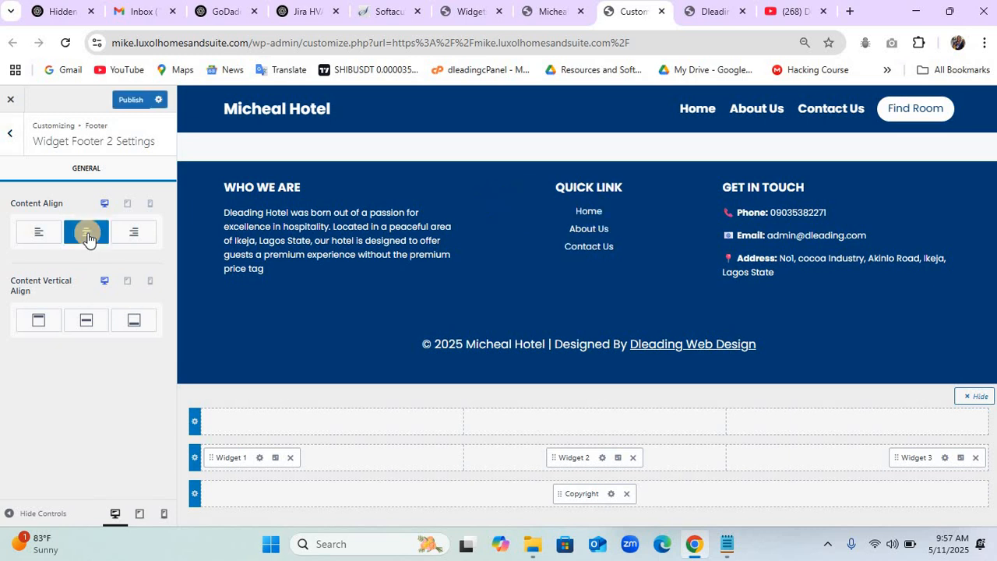
Set the mobile content alignment of the Footer 2 "Quick Link" widget to left, check the mobile footer preview and return to the desktop view.
click(150, 282)
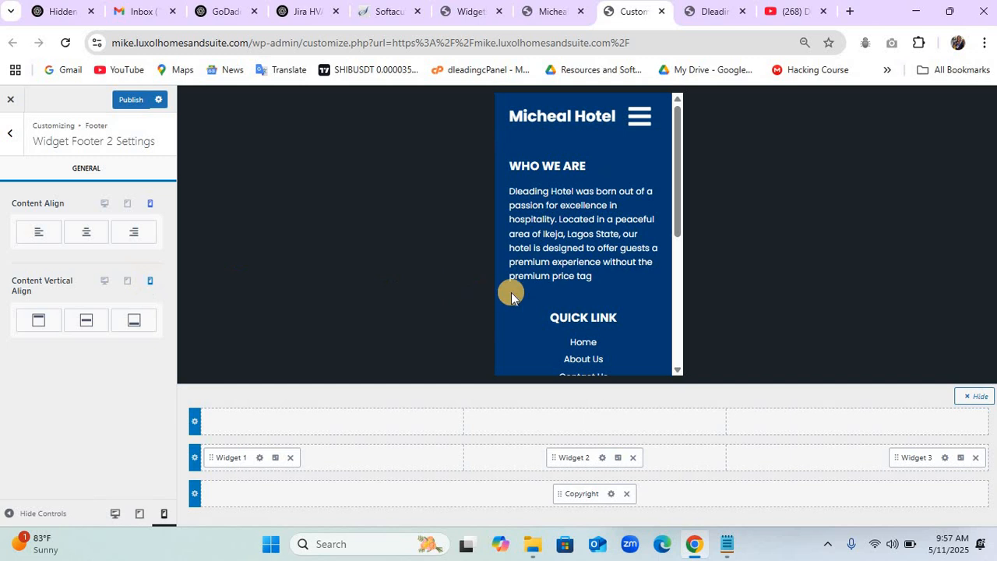
scroll(552, 290, down, 3)
scroll(552, 290, up, 2)
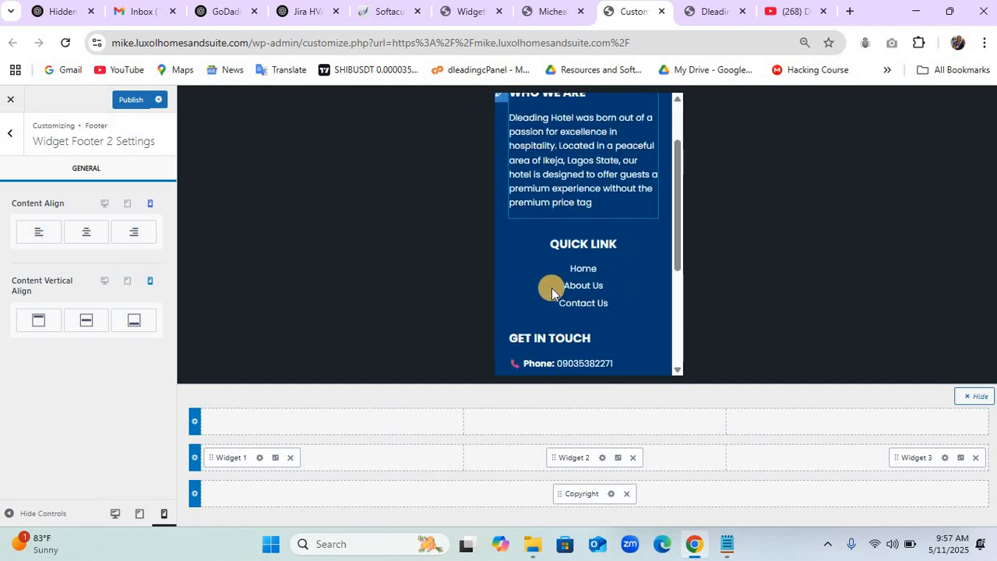
click(28, 239)
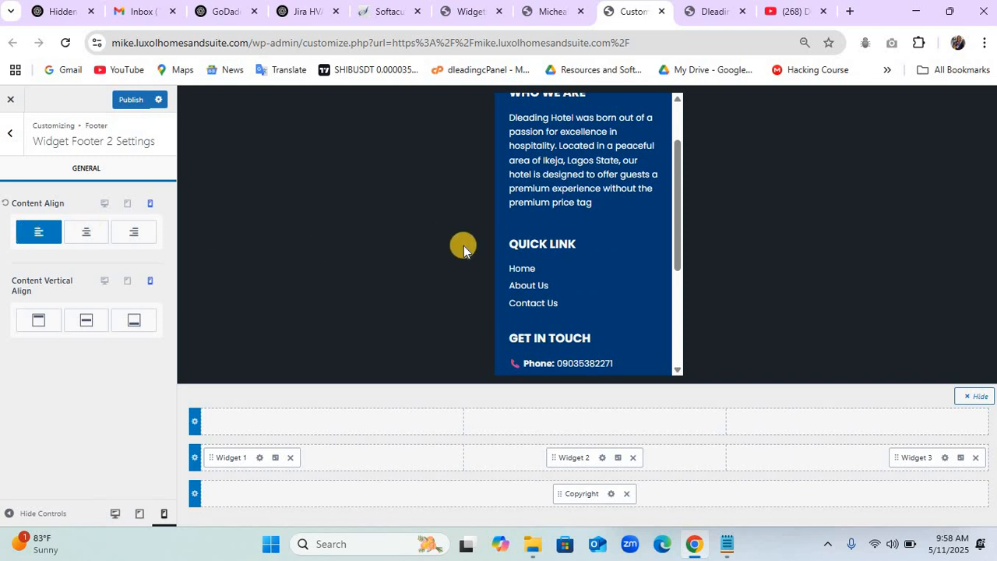
scroll(553, 249, down, 4)
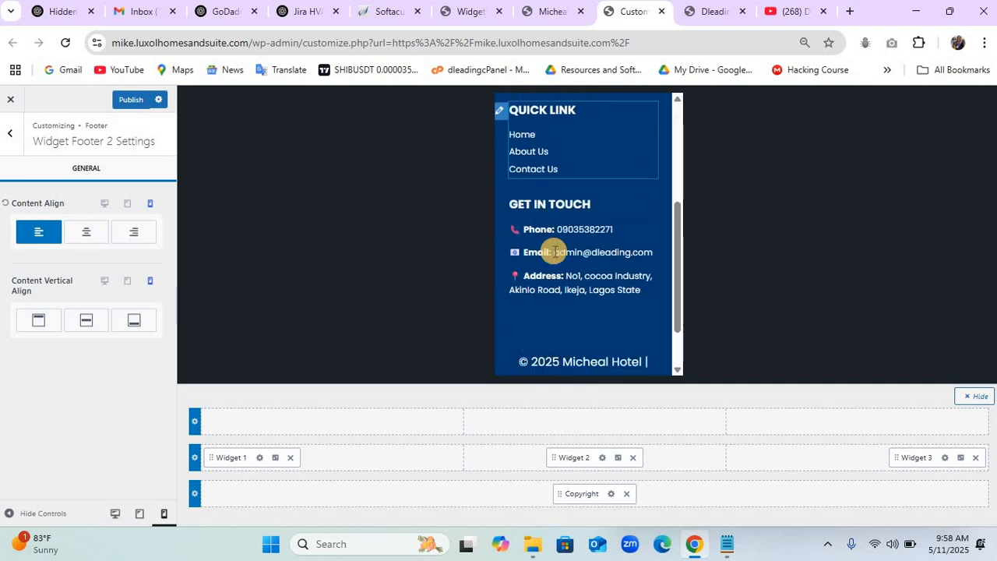
scroll(554, 251, up, 2)
scroll(554, 251, up, 2)
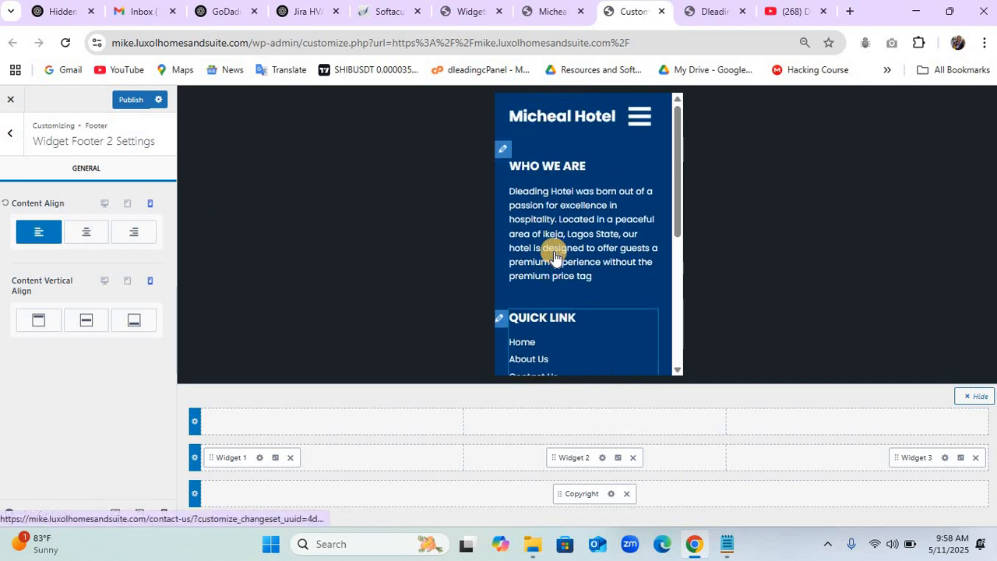
click(104, 204)
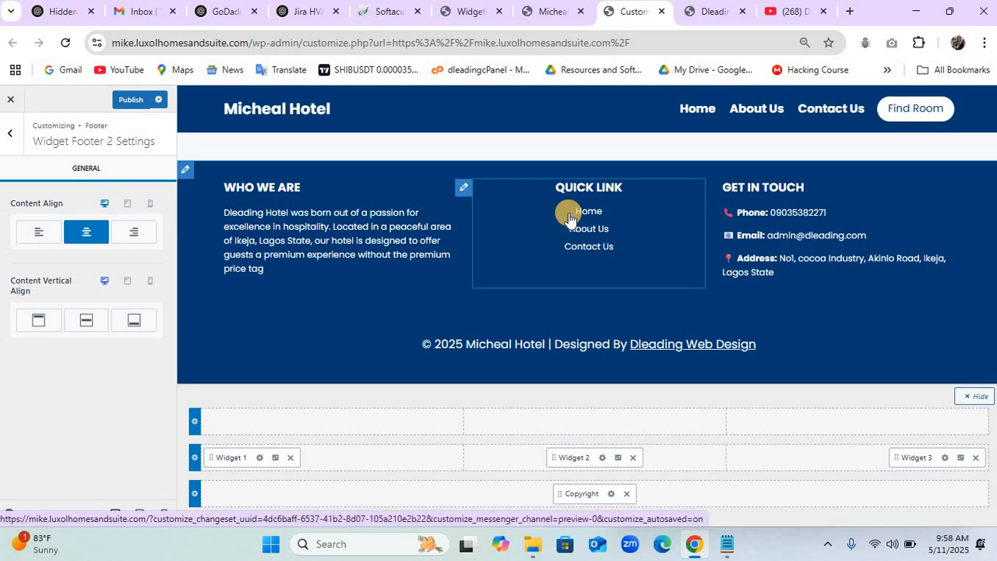
Set the desktop font size of the footer copyright text to 15 px.
click(215, 347)
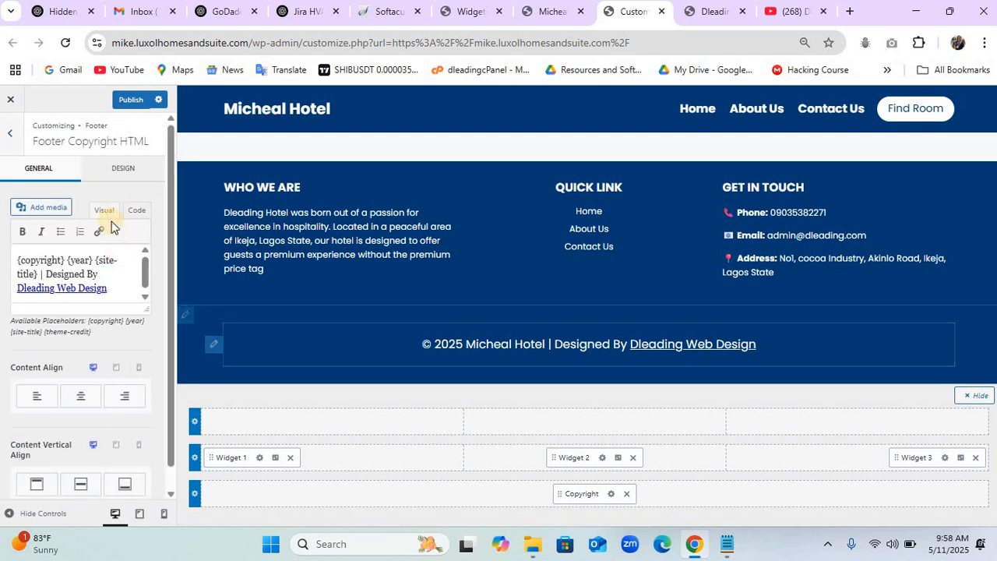
click(126, 173)
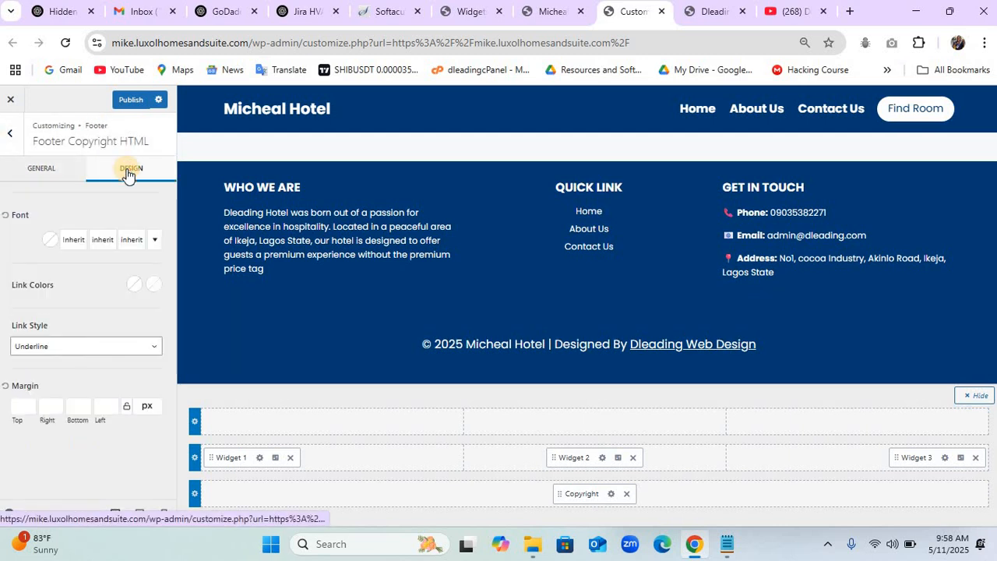
click(98, 245)
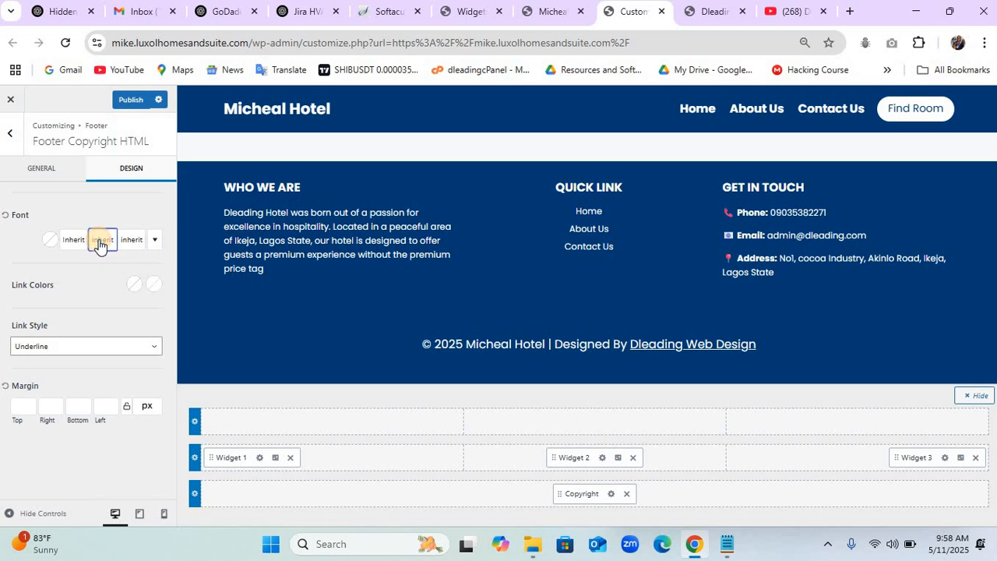
click(133, 238)
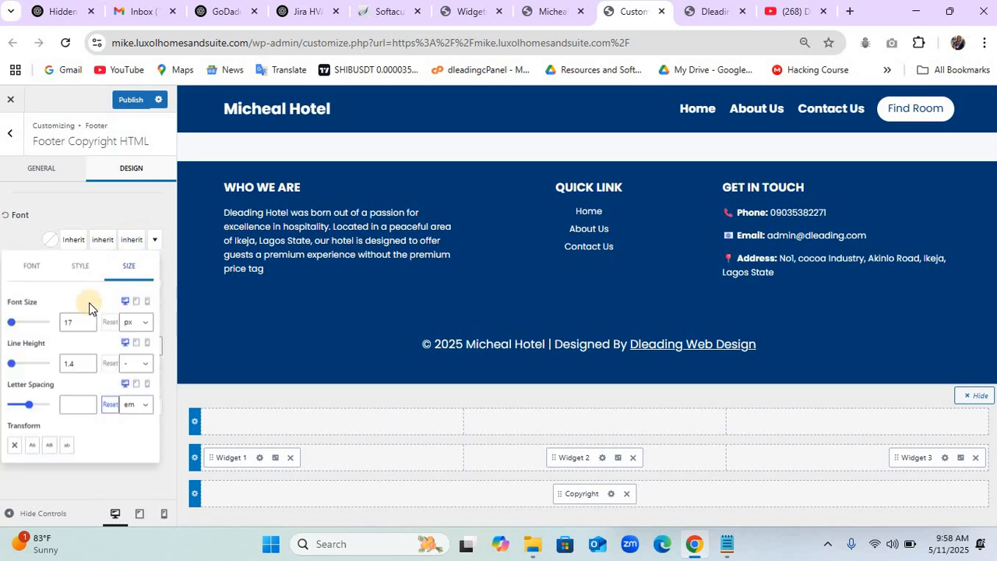
click(82, 323)
click(87, 326)
click(87, 325)
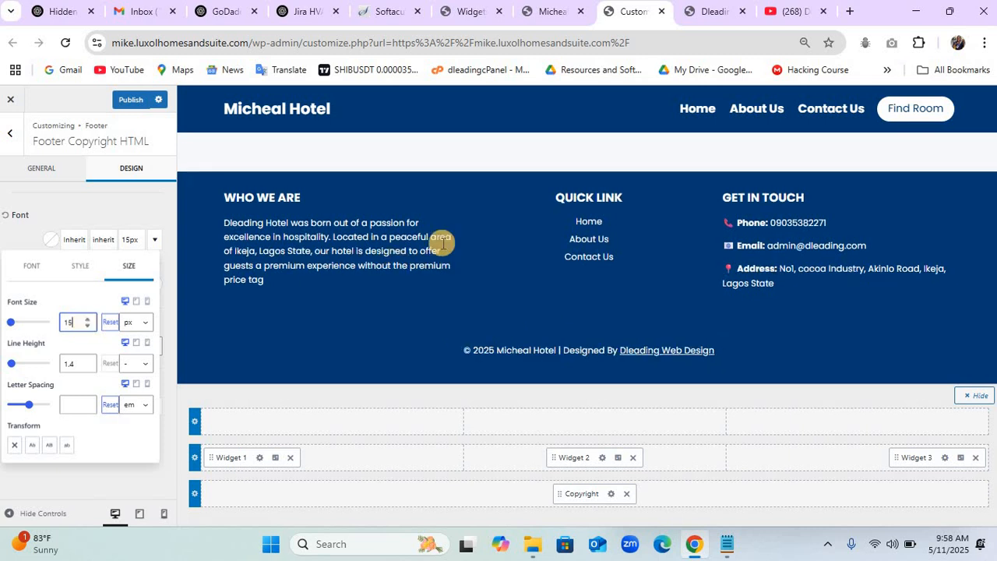
click(130, 201)
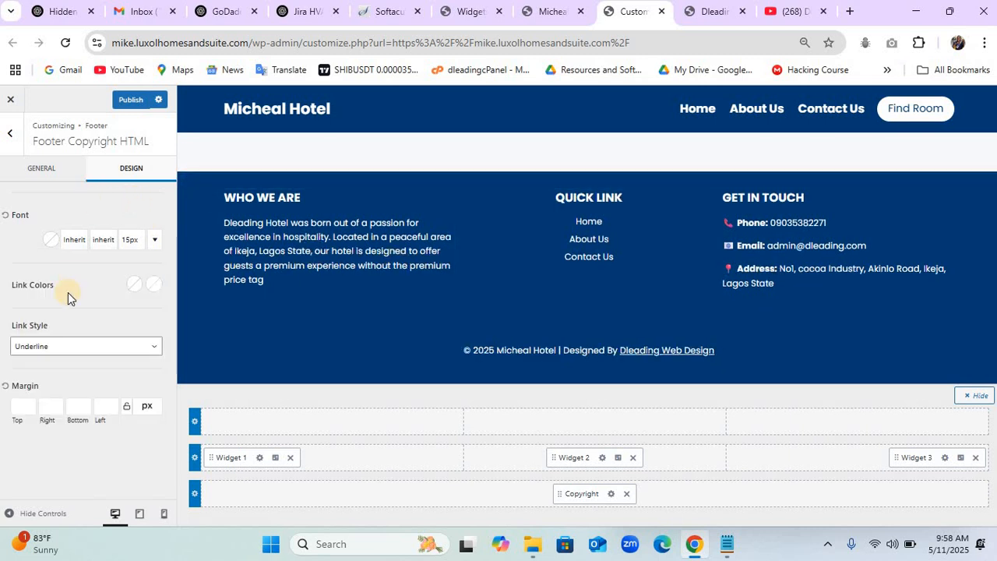
Review the copyright's general settings and open the bottom footer row's settings at its top and bottom spacing options.
click(53, 173)
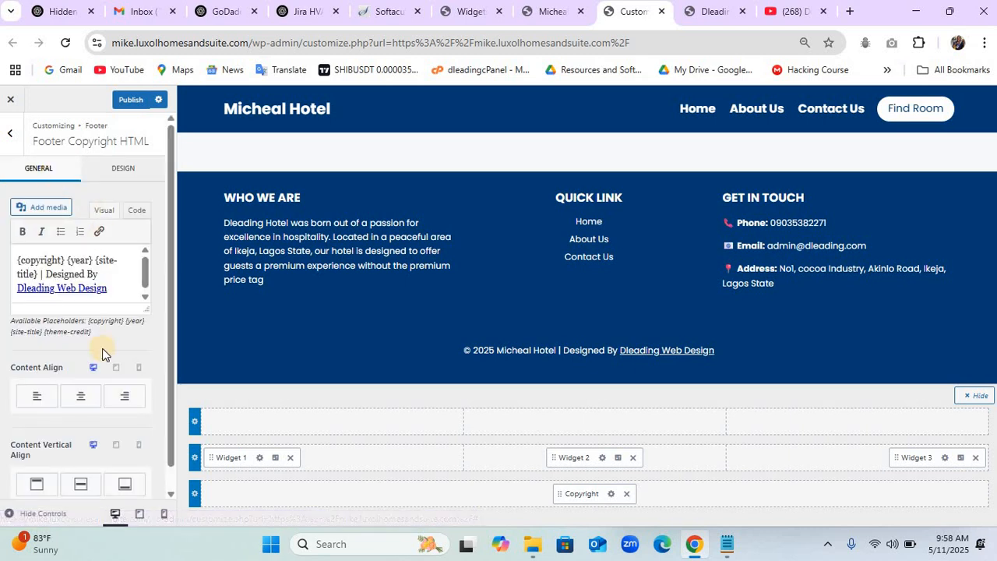
scroll(104, 356, down, 1)
scroll(104, 355, up, 1)
click(239, 477)
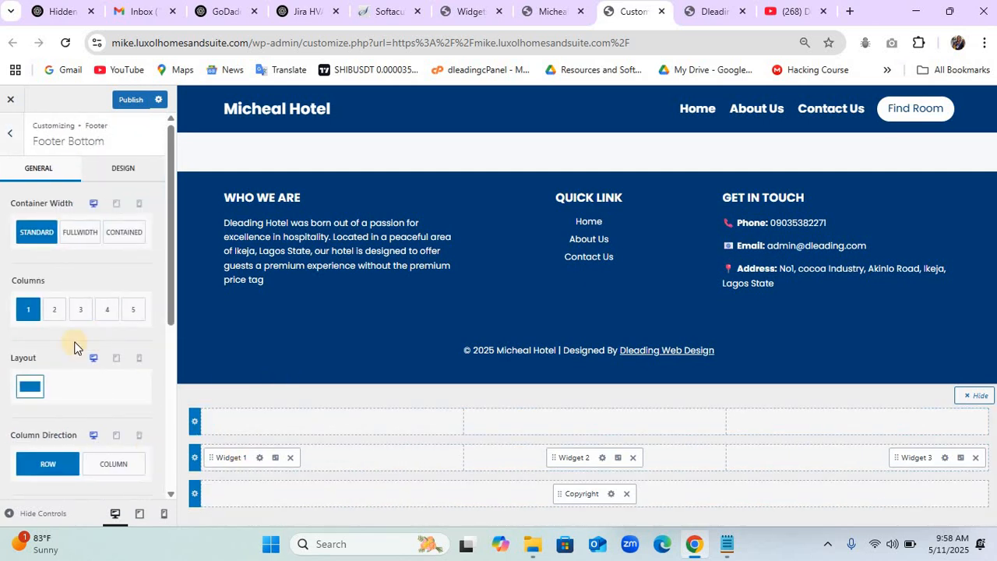
scroll(74, 346, down, 4)
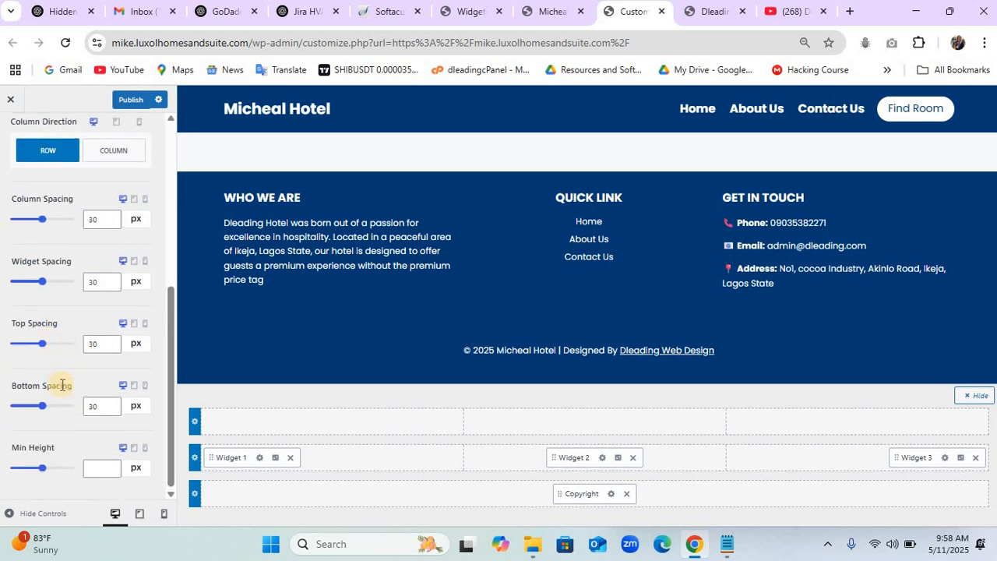
Set the bottom footer row's bottom spacing to 0 px, and the middle row's bottom spacing to 0 px and top spacing to 45 px.
drag(43, 405, 11, 405)
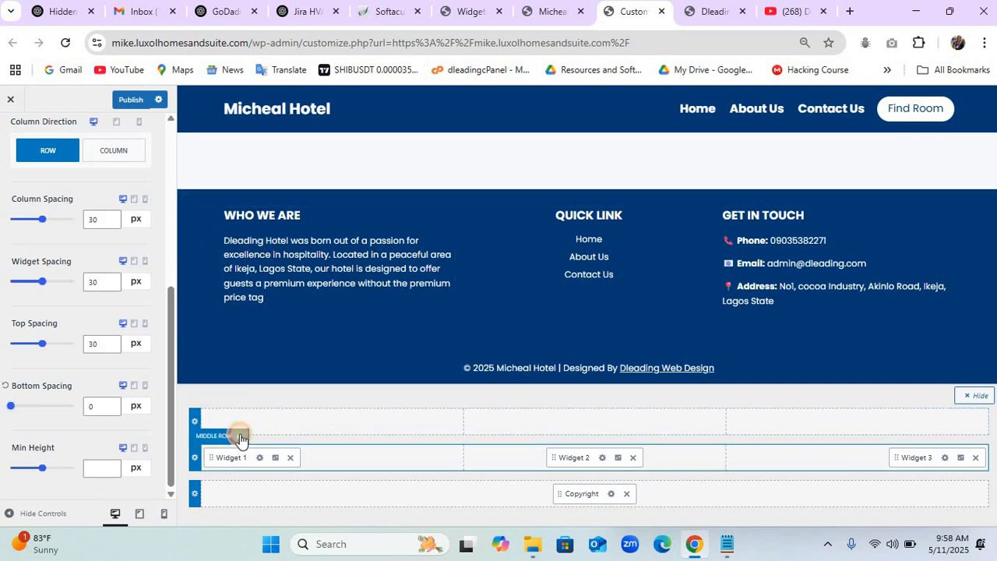
click(240, 438)
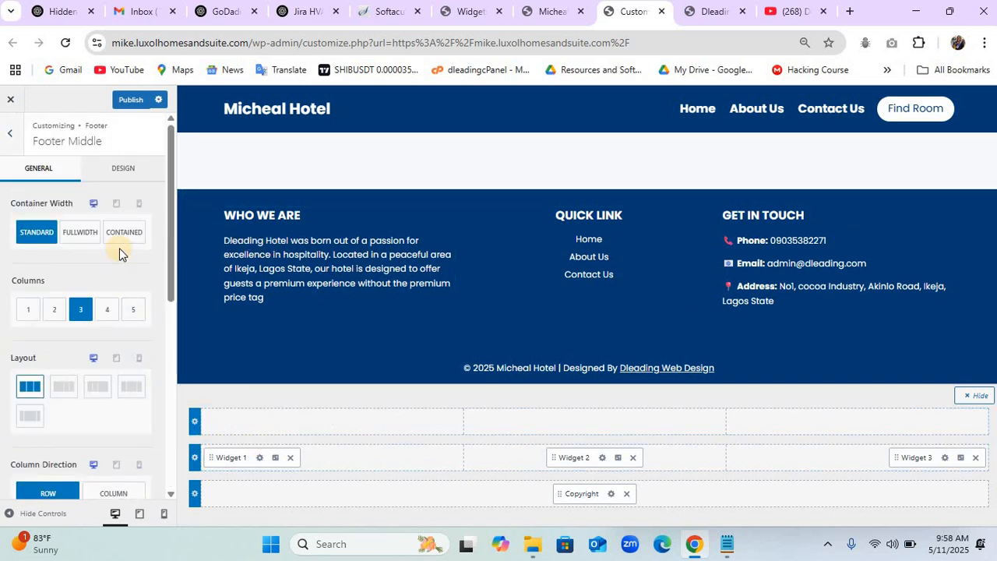
scroll(120, 248, down, 5)
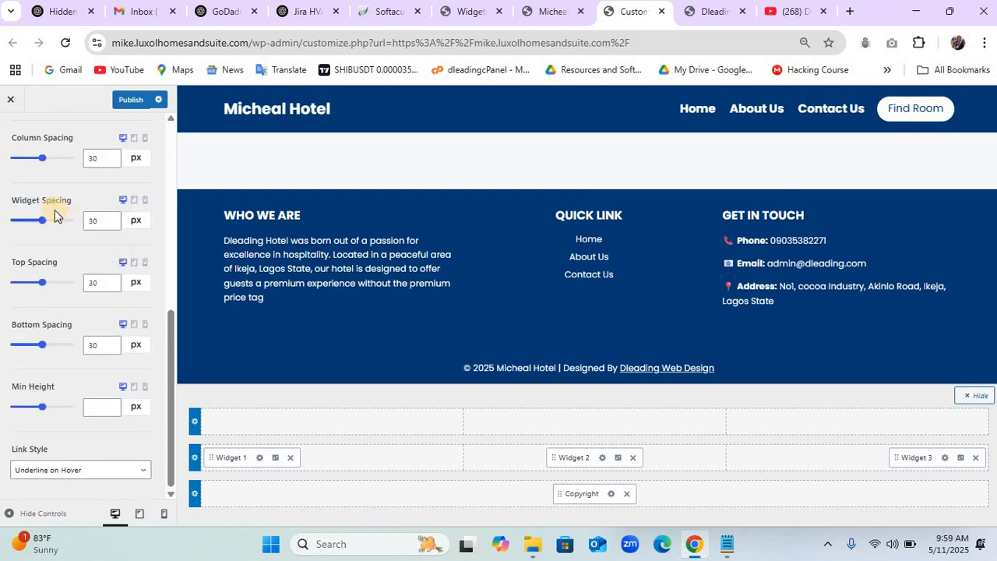
click(32, 315)
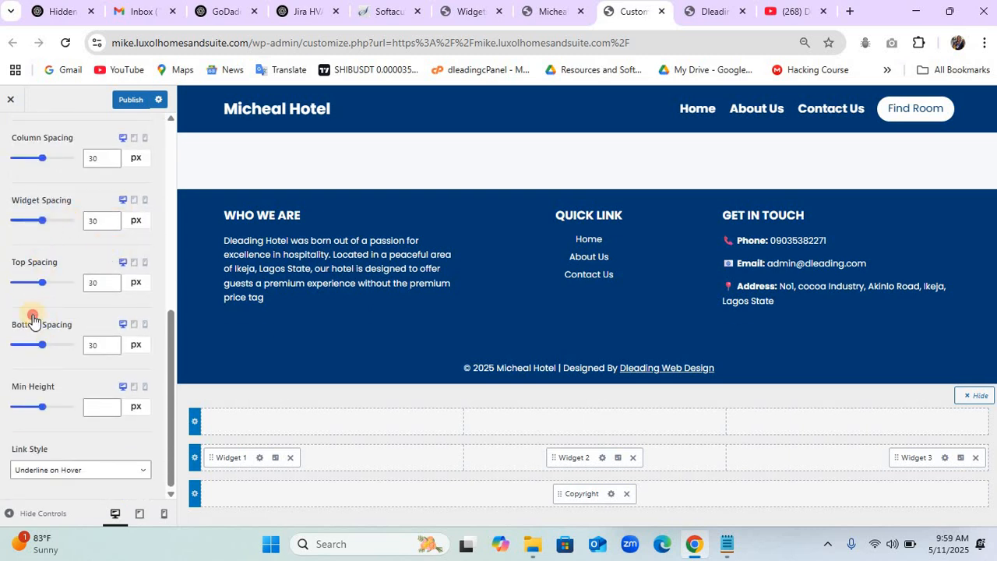
click(91, 282)
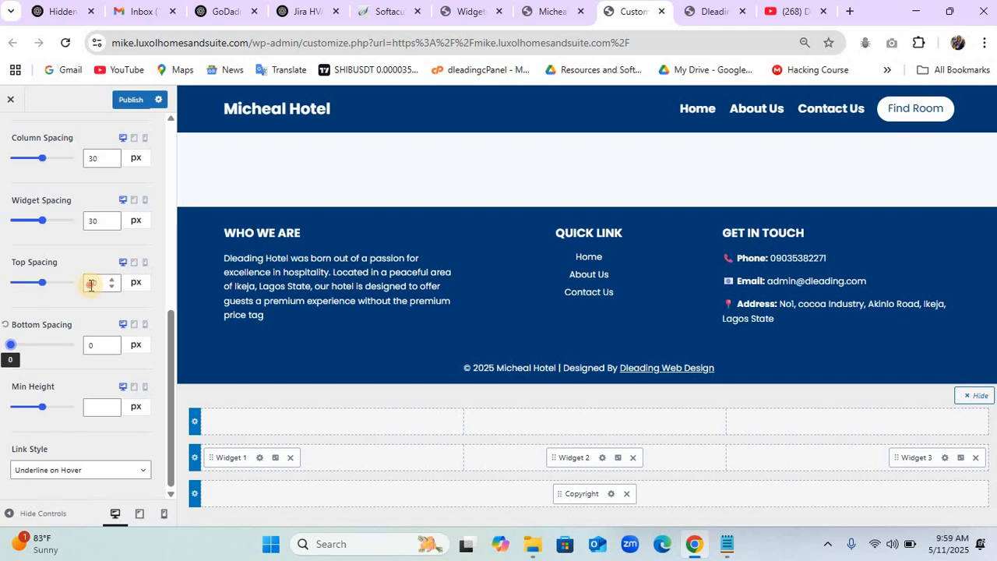
text(45)
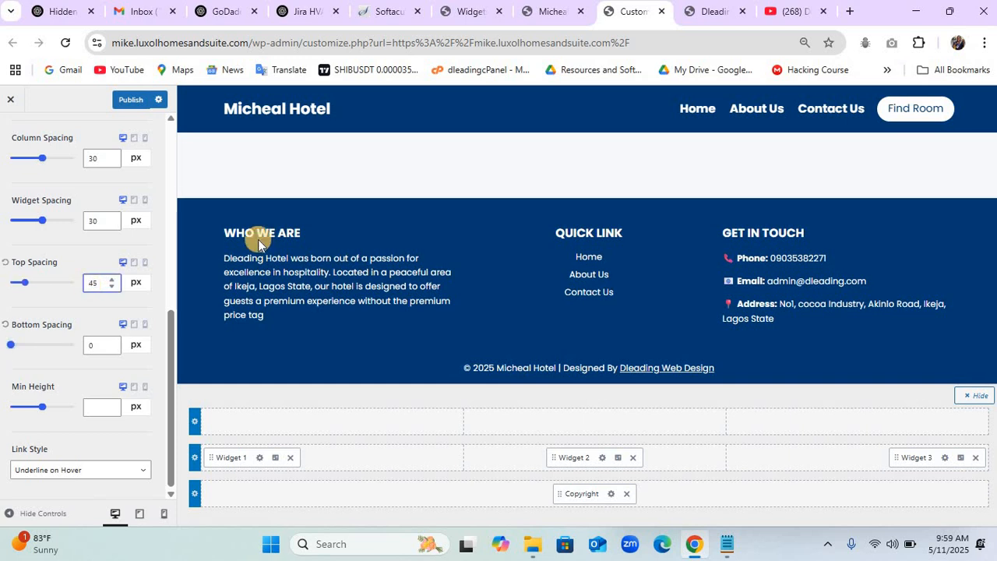
Publish the footer spacing changes and reload the live Micheal Hotel home page to check the footer.
click(133, 105)
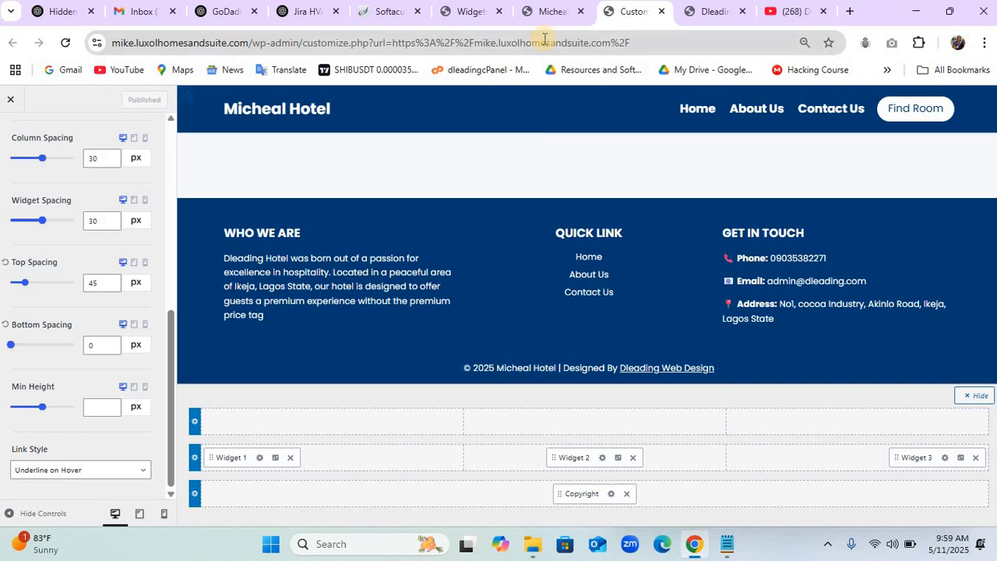
click(548, 13)
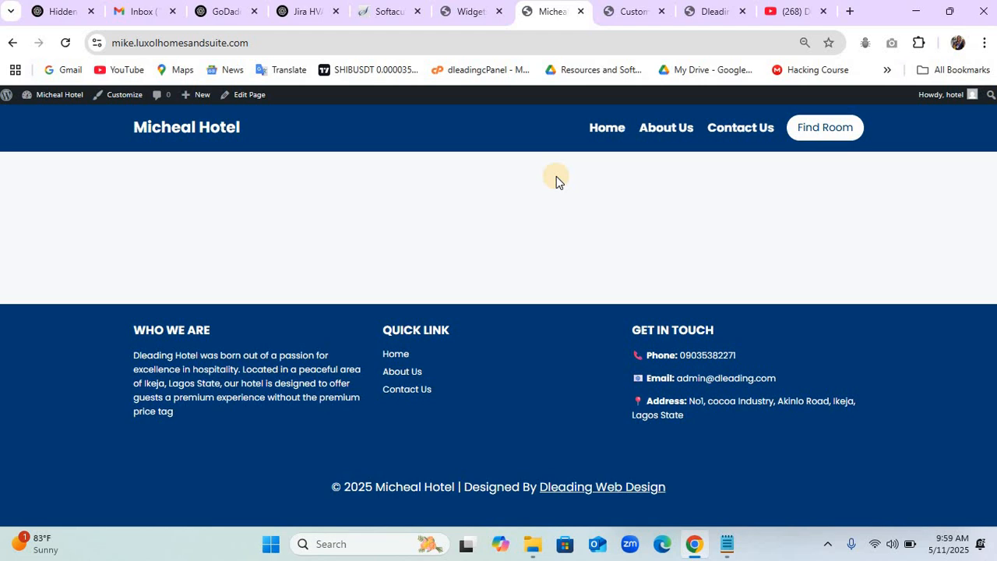
key(F5)
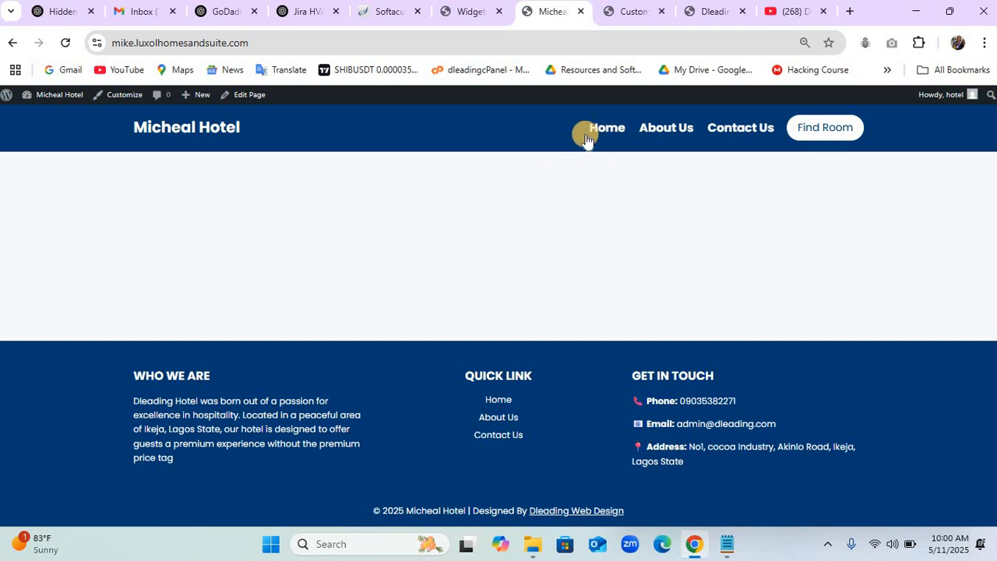
Return to the WordPress admin and open the VikBooking plugin's dashboard.
click(471, 12)
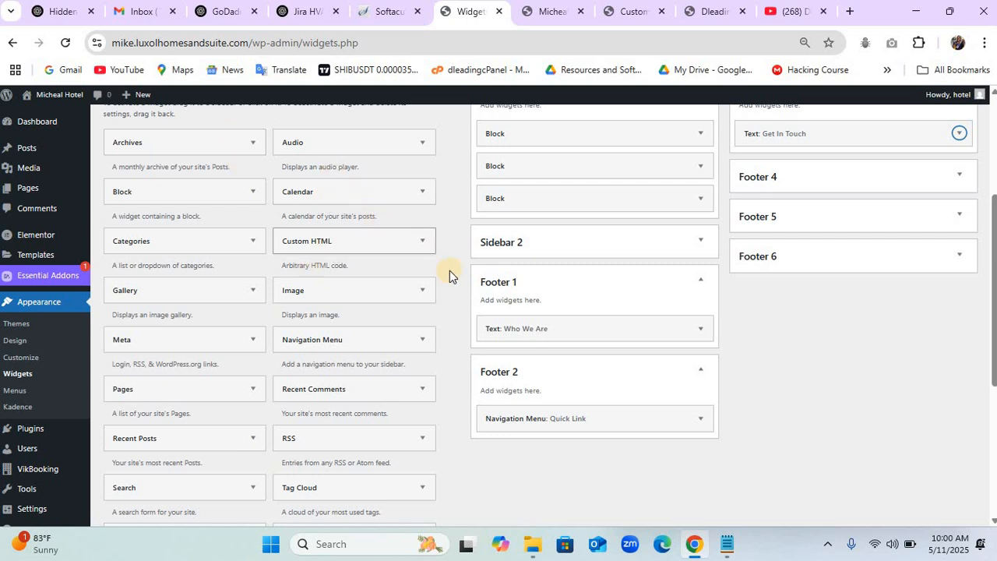
scroll(476, 272, up, 3)
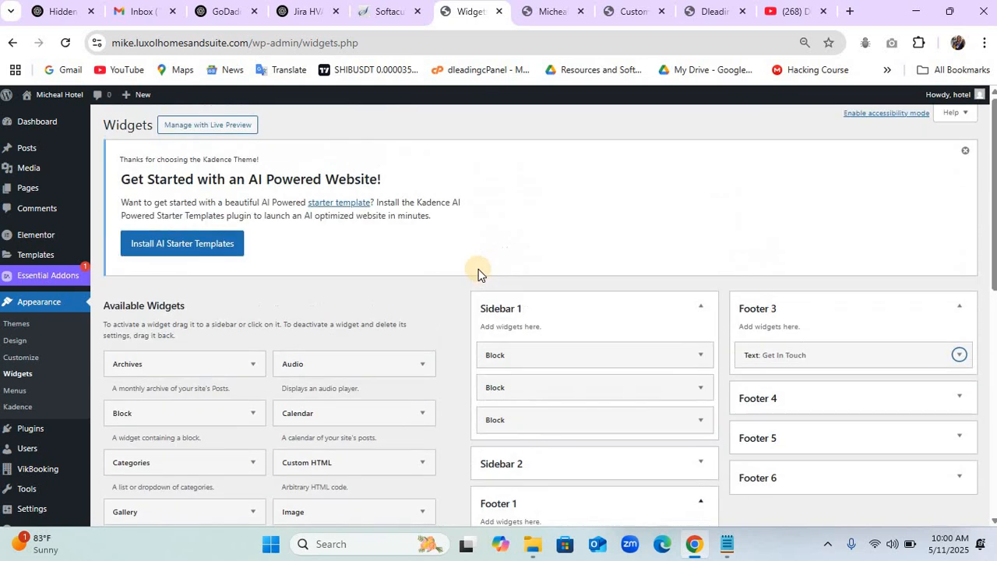
scroll(478, 269, down, 3)
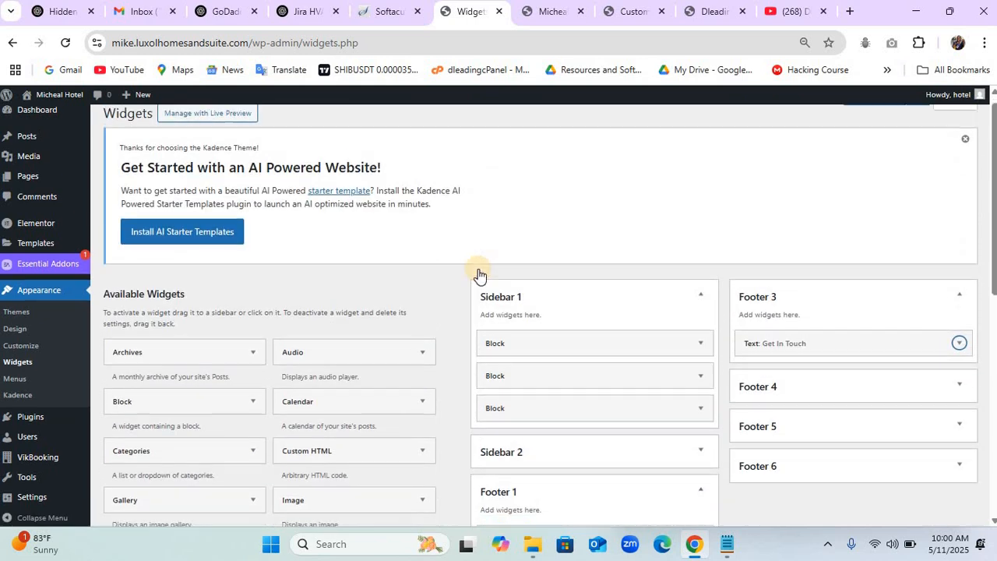
click(35, 453)
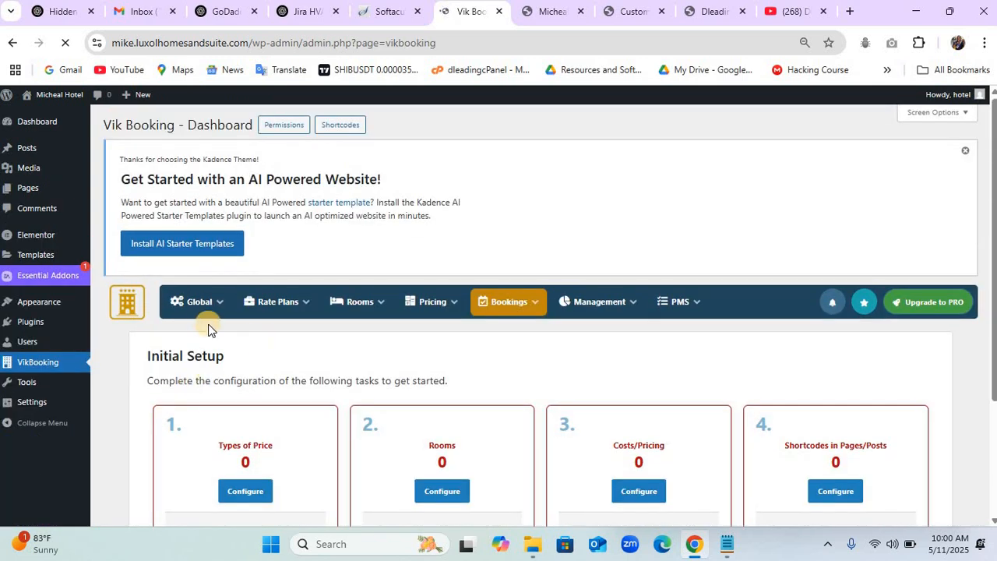
click(134, 308)
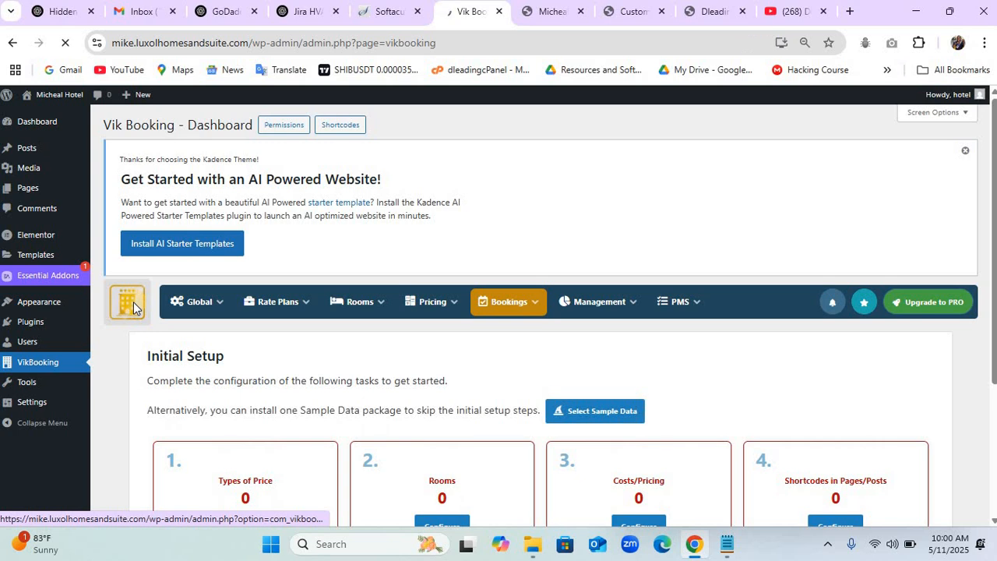
Configure the types of price by creating the suggested Standard Rate with breakfast included and Non-refundable Rate without breakfast.
scroll(133, 307, down, 3)
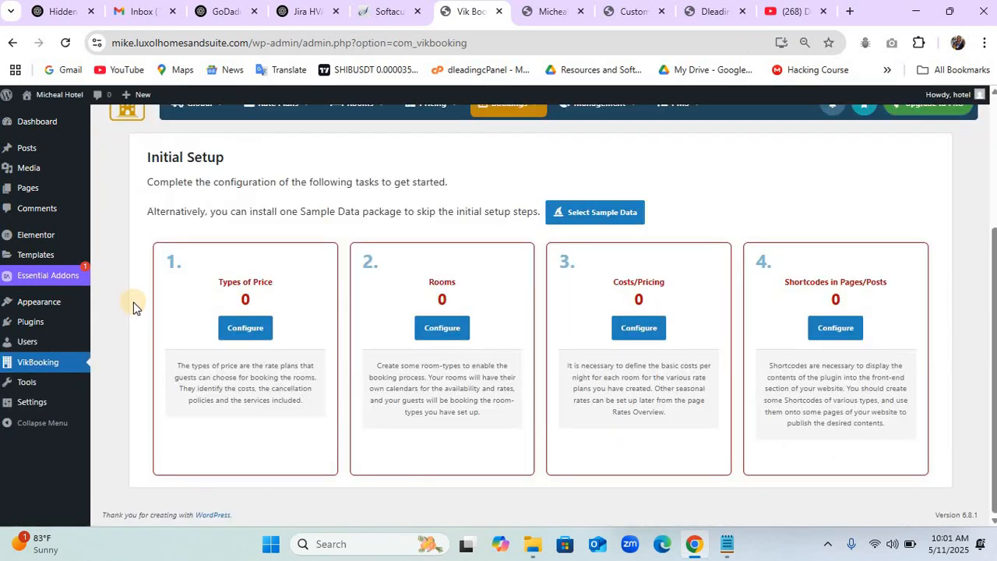
scroll(133, 308, up, 1)
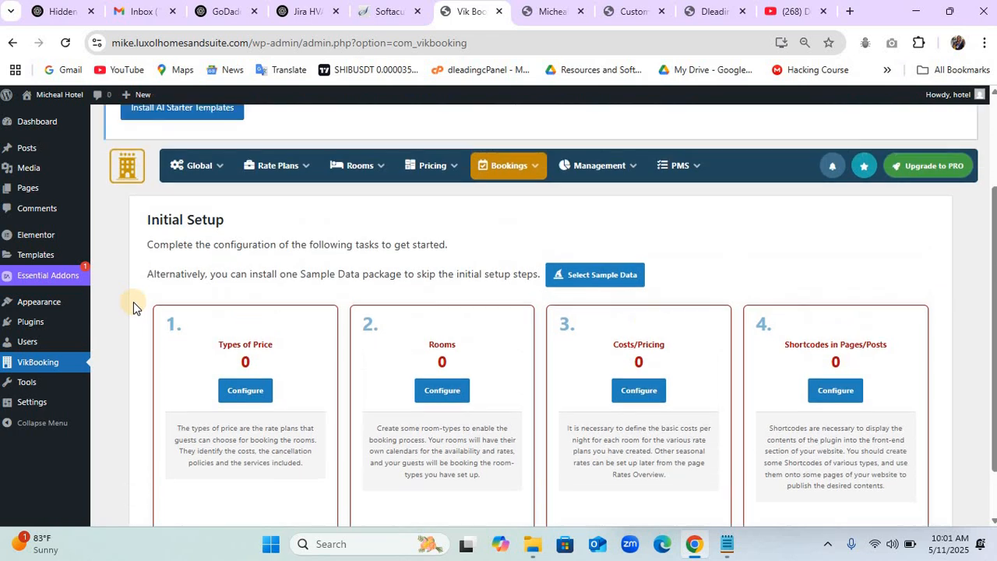
scroll(133, 308, down, 1)
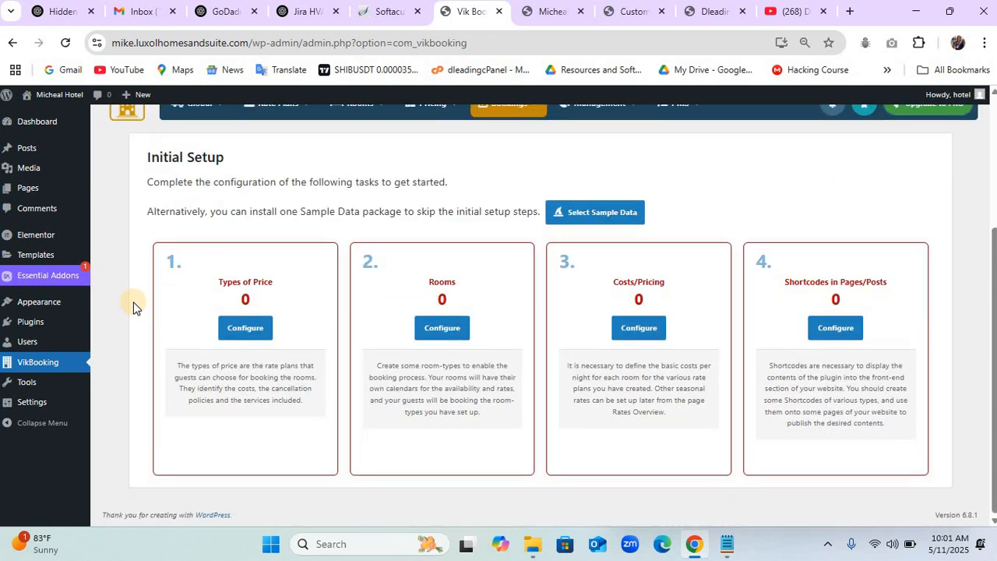
click(245, 328)
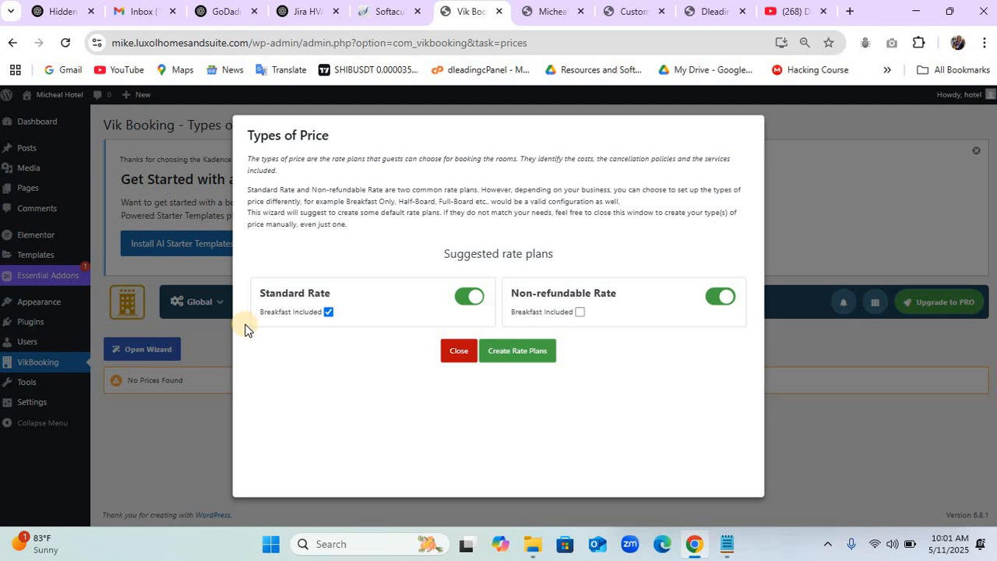
click(527, 354)
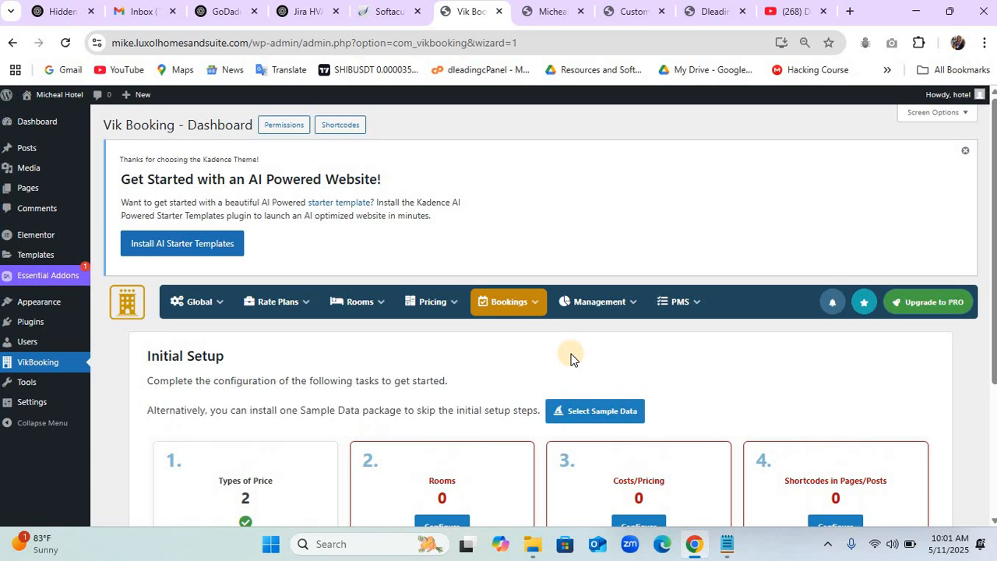
Start configuring the rooms from the initial setup and open the list of room categories.
scroll(569, 357, down, 2)
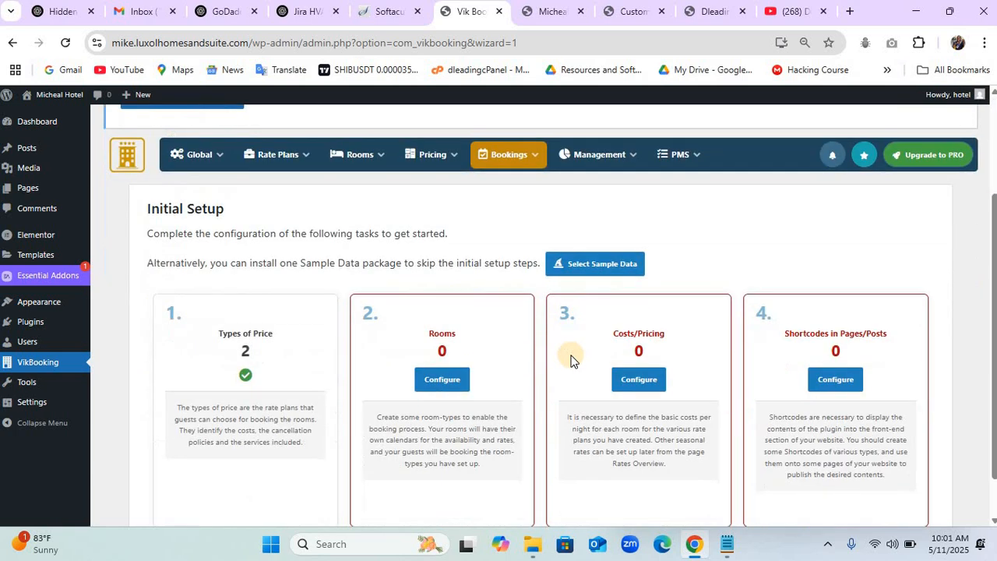
click(443, 381)
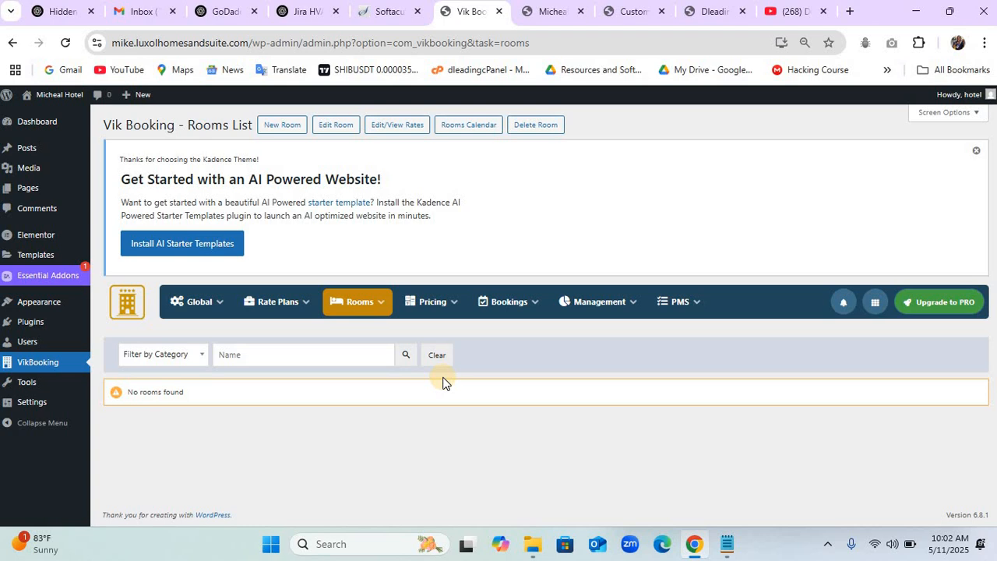
mouse_move(383, 301)
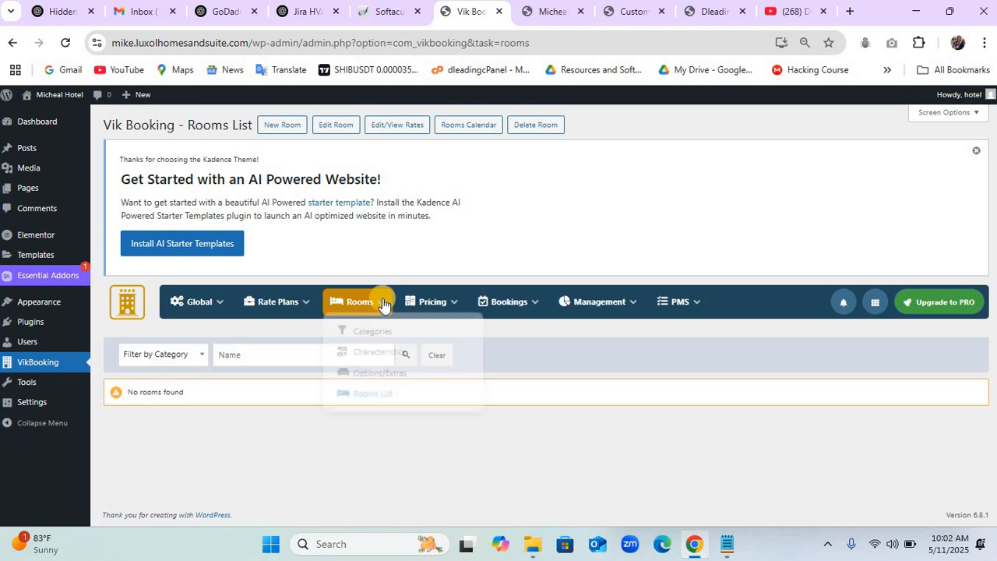
click(376, 340)
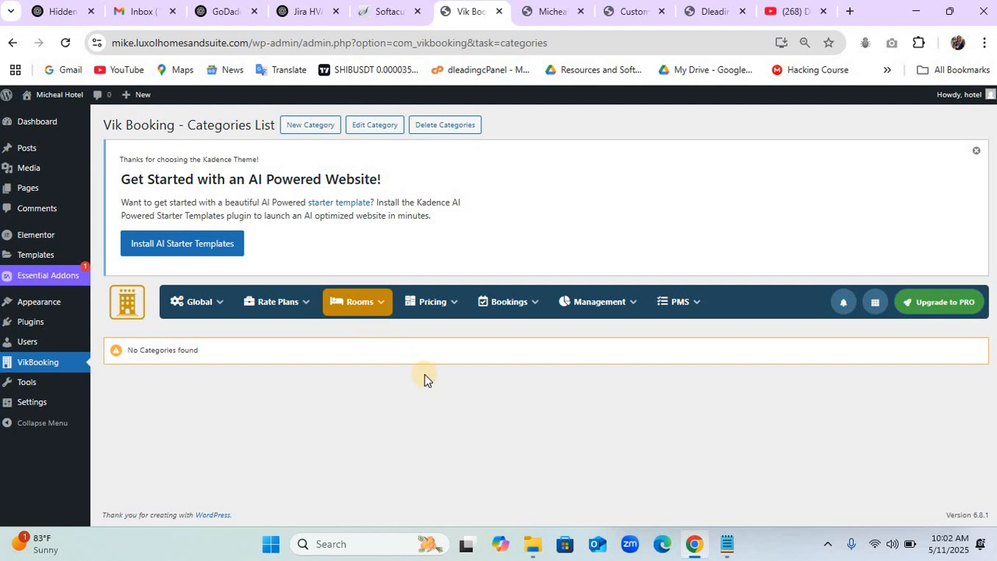
Create and save a new room category named Standard Room.
click(310, 126)
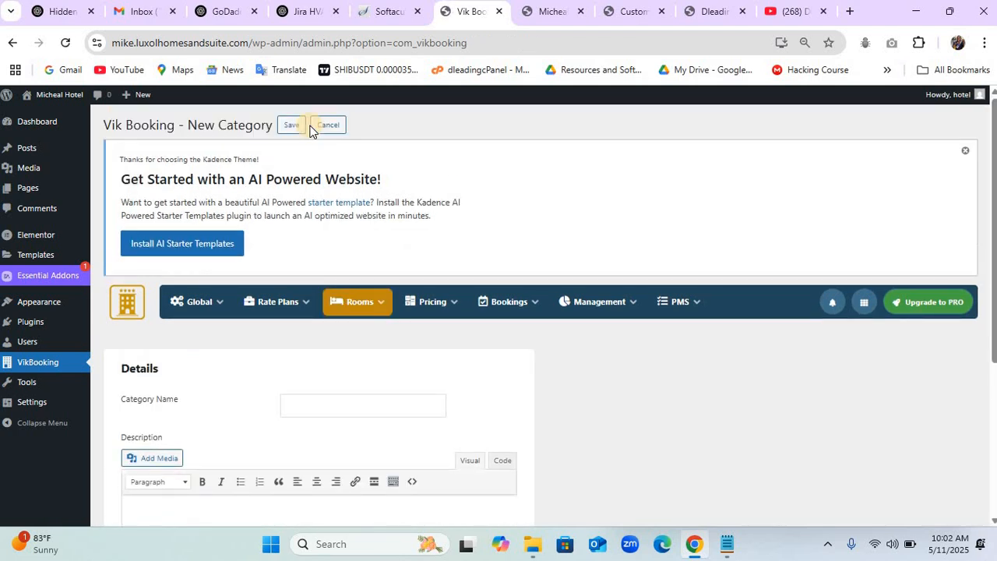
click(316, 405)
click(384, 446)
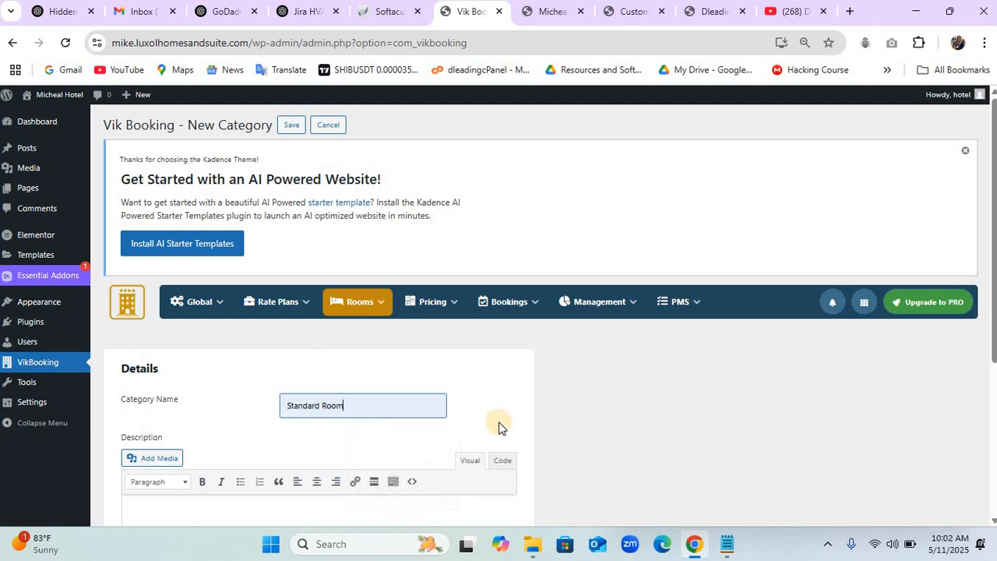
click(293, 129)
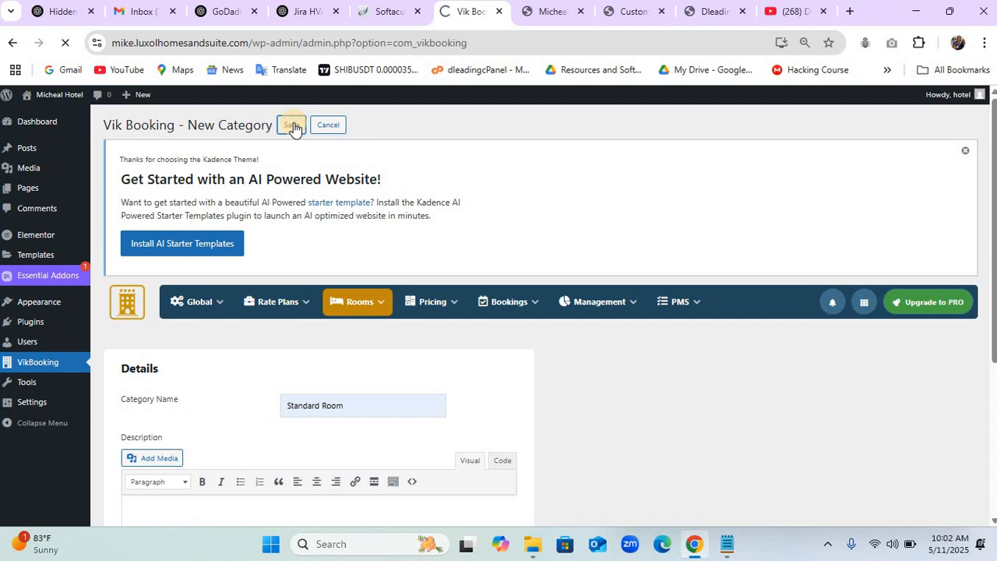
Create and save a new room category named Deluxe Room.
scroll(294, 127, down, 3)
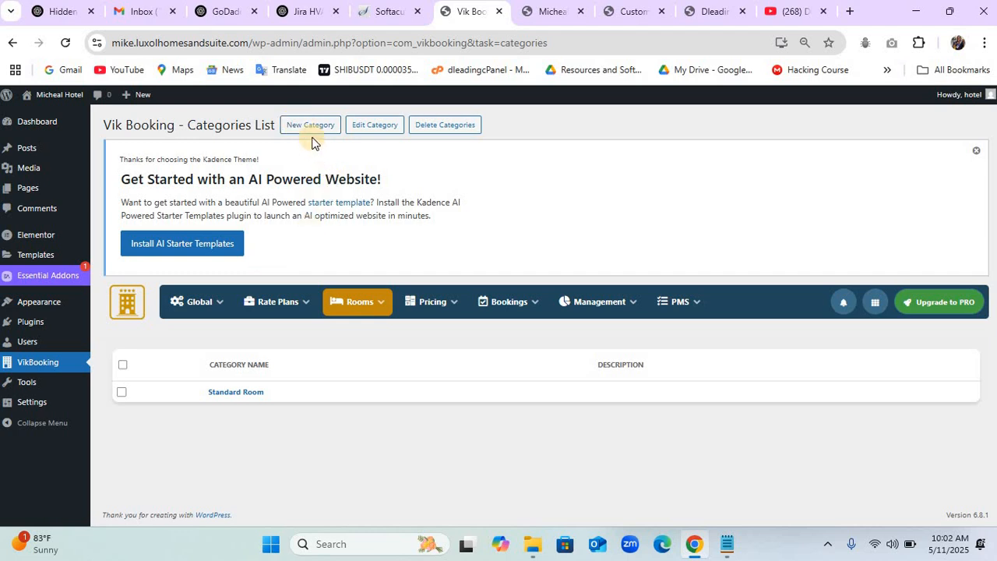
click(311, 127)
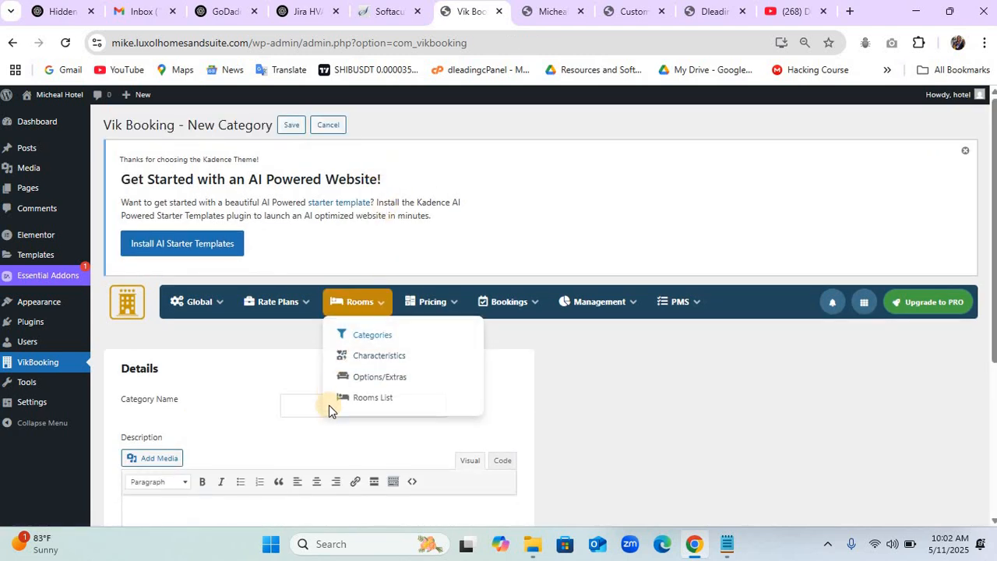
click(304, 405)
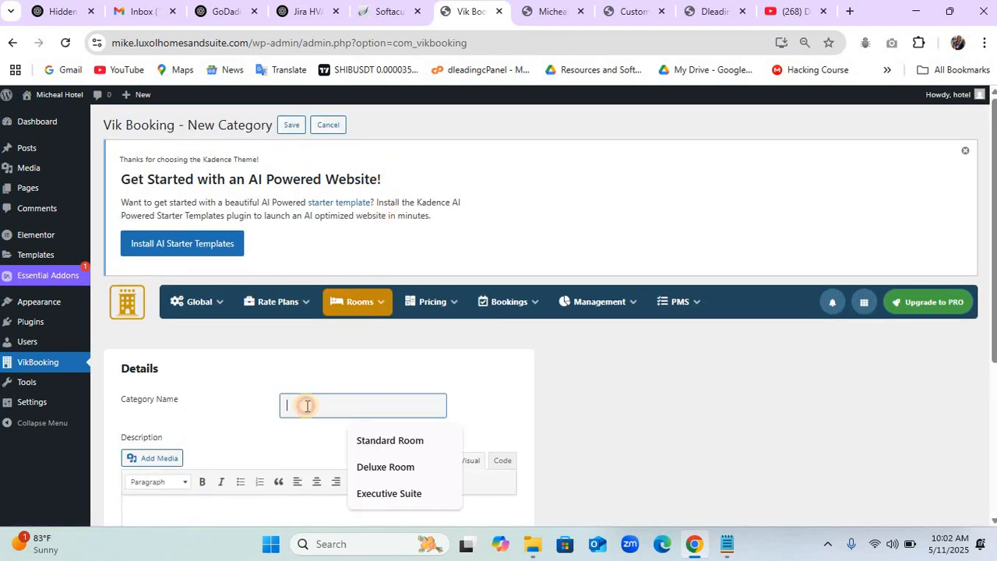
click(386, 470)
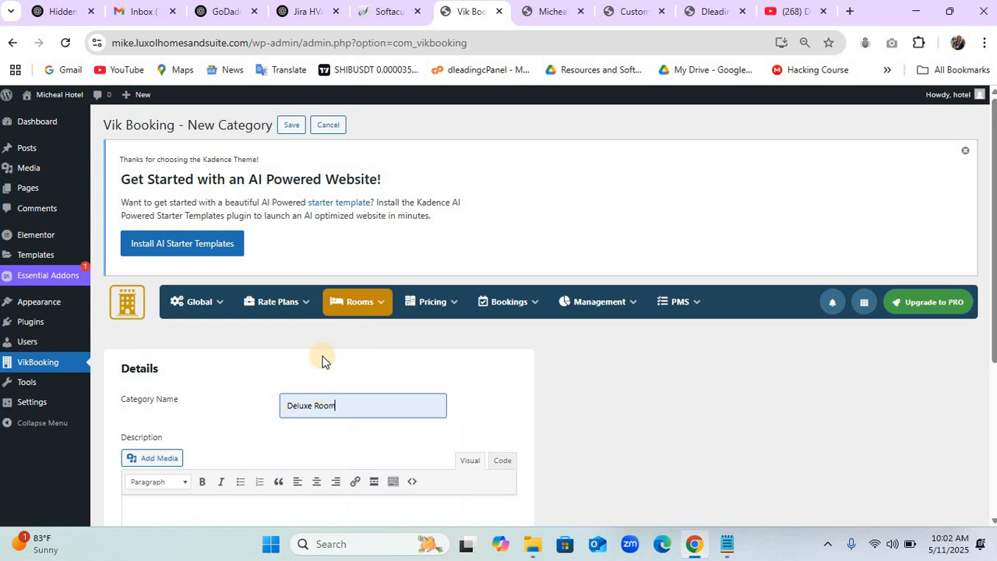
click(293, 131)
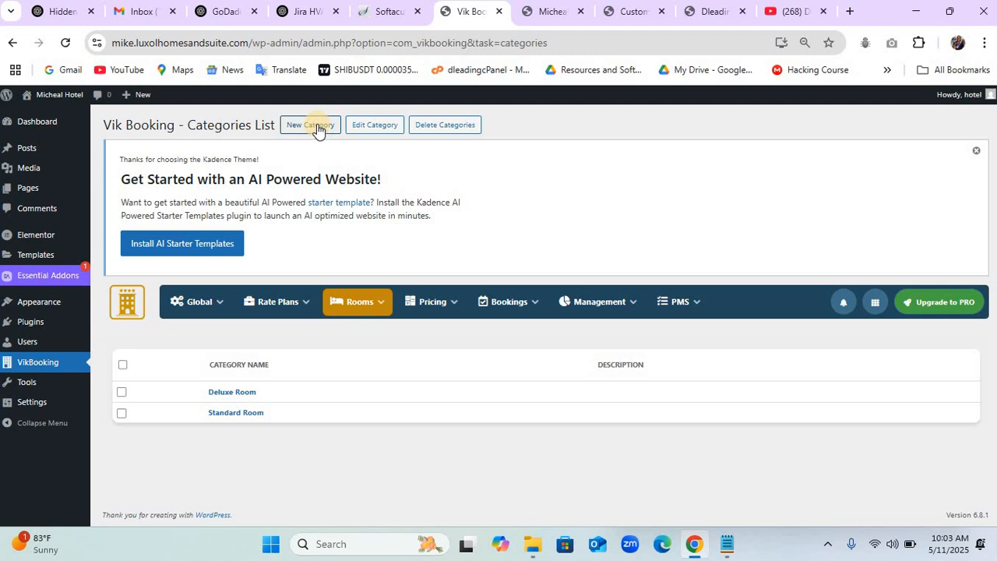
Create and save a new room category named Executive Suite.
click(316, 128)
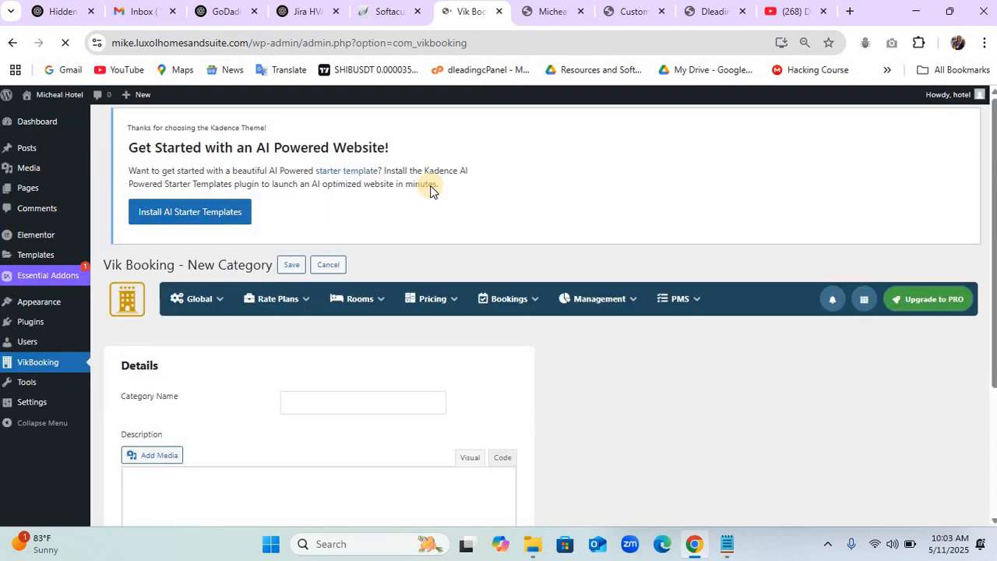
click(348, 404)
click(381, 494)
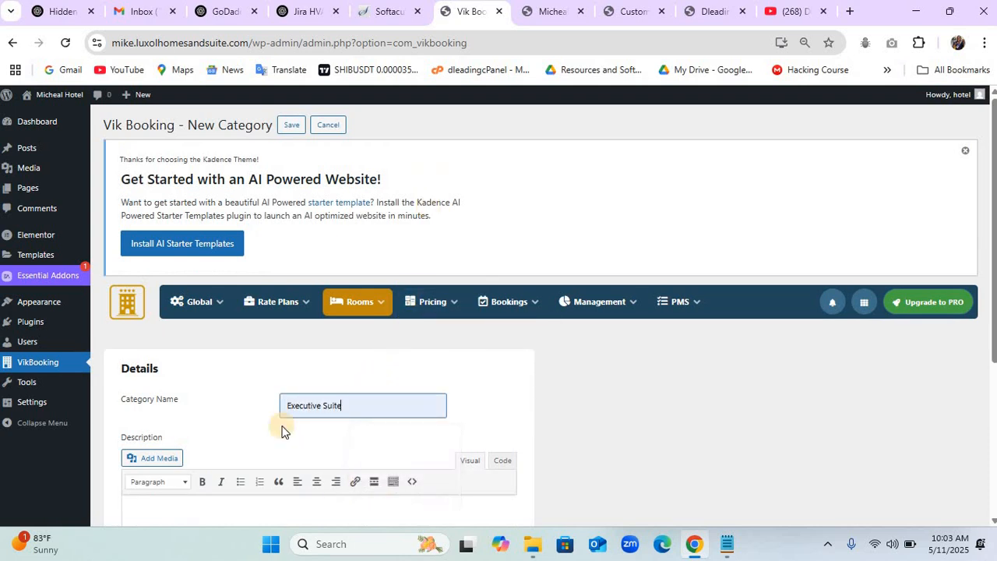
click(290, 126)
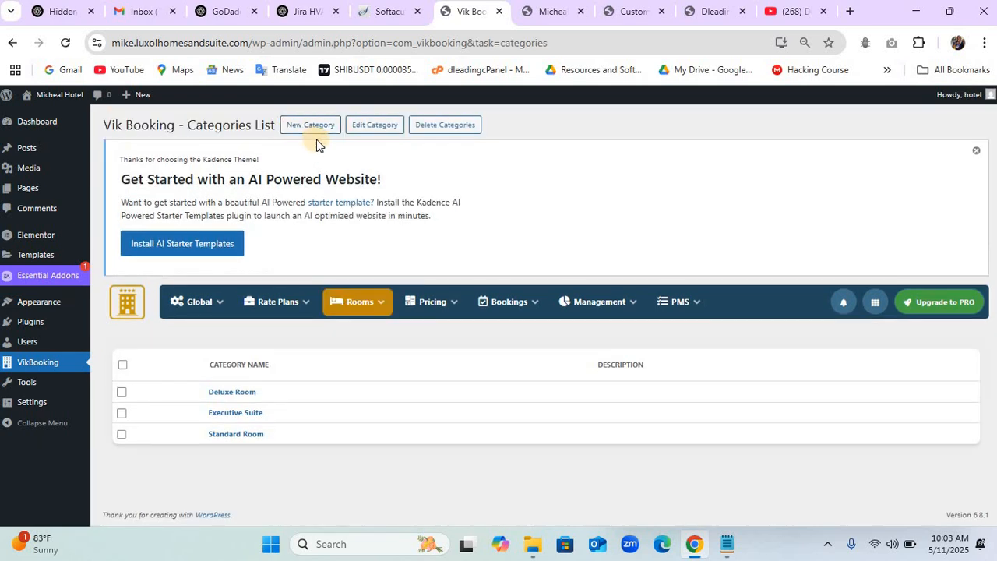
mouse_move(351, 302)
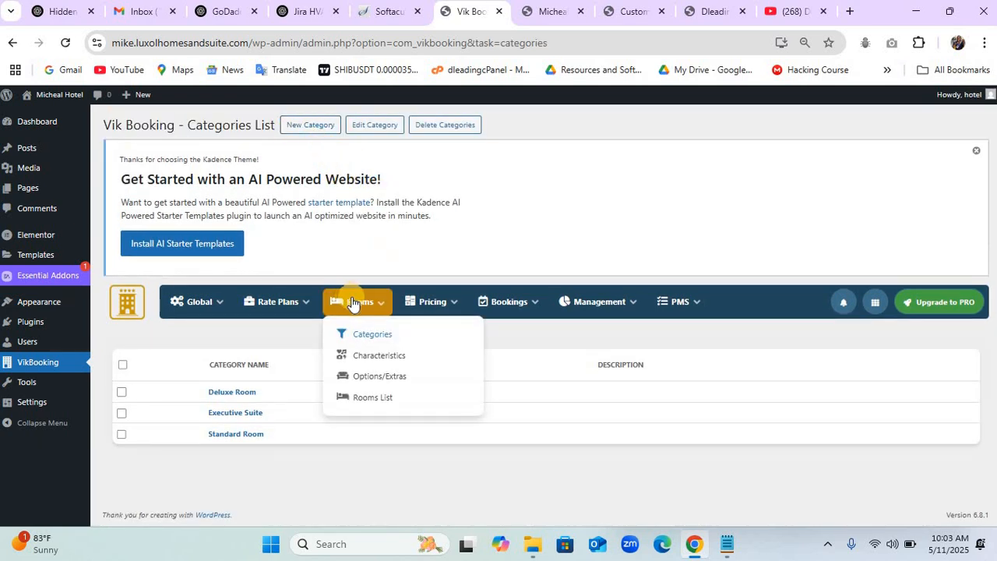
Start a new room from the rooms list and name it Standard Room.
click(368, 401)
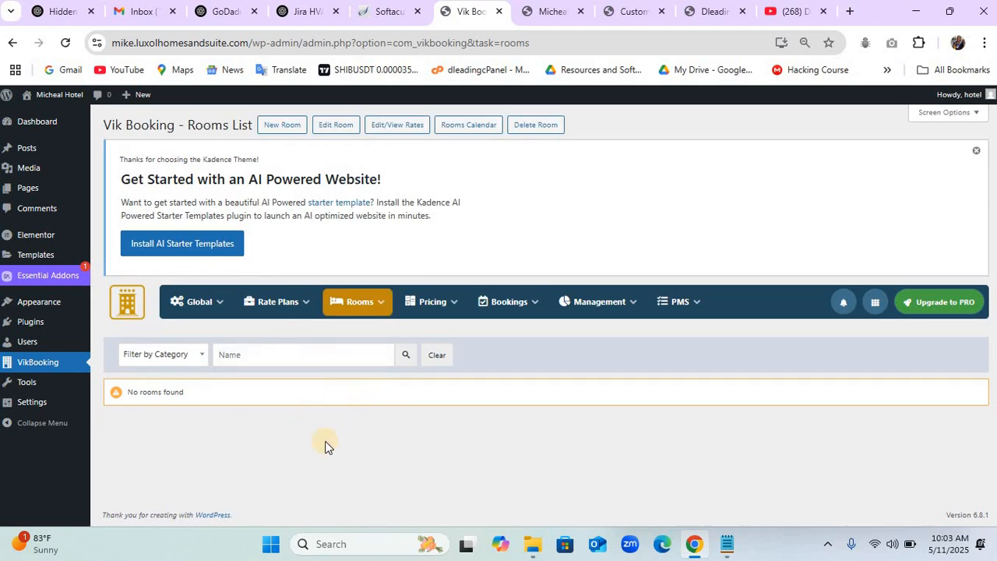
click(285, 128)
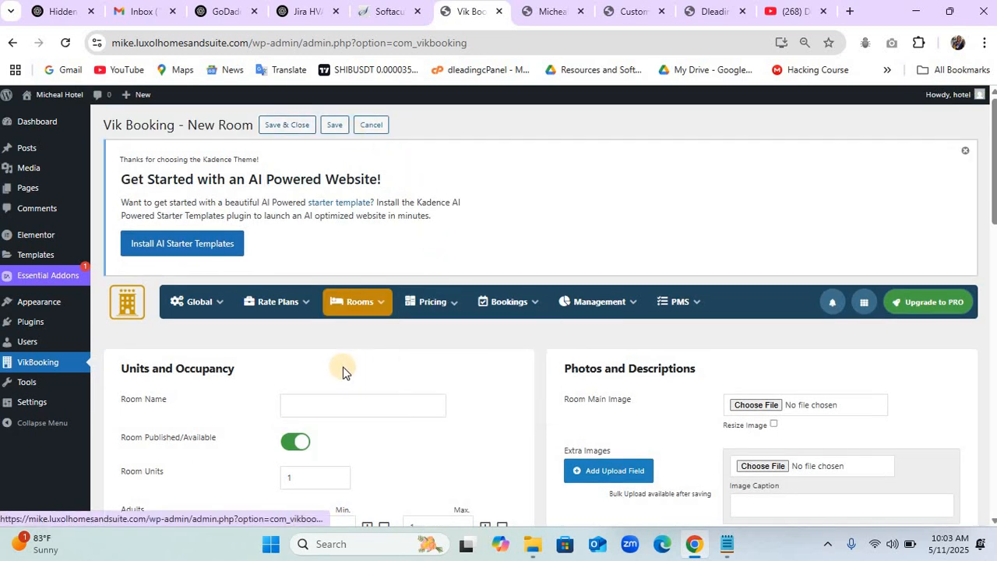
scroll(343, 366, down, 3)
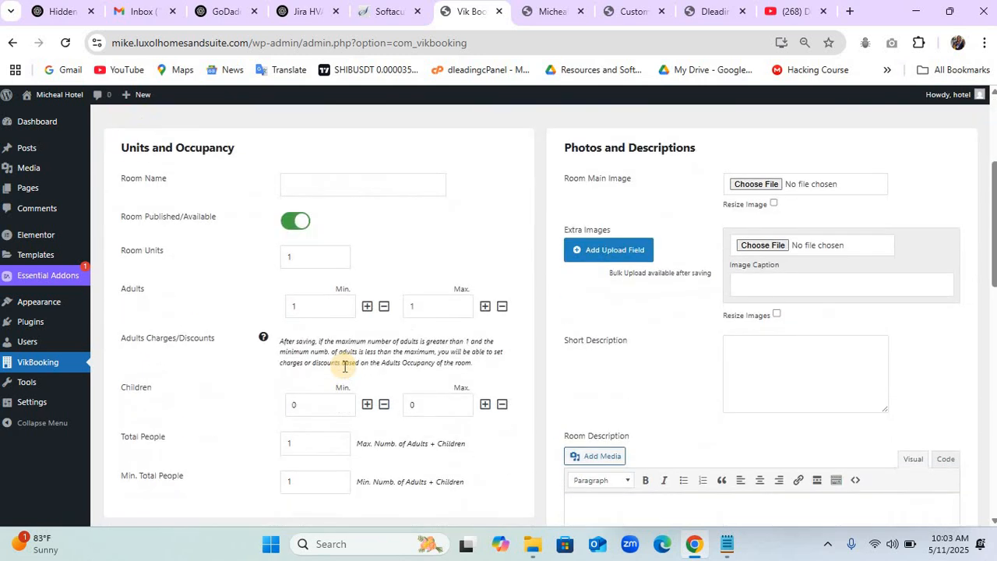
scroll(343, 367, up, 1)
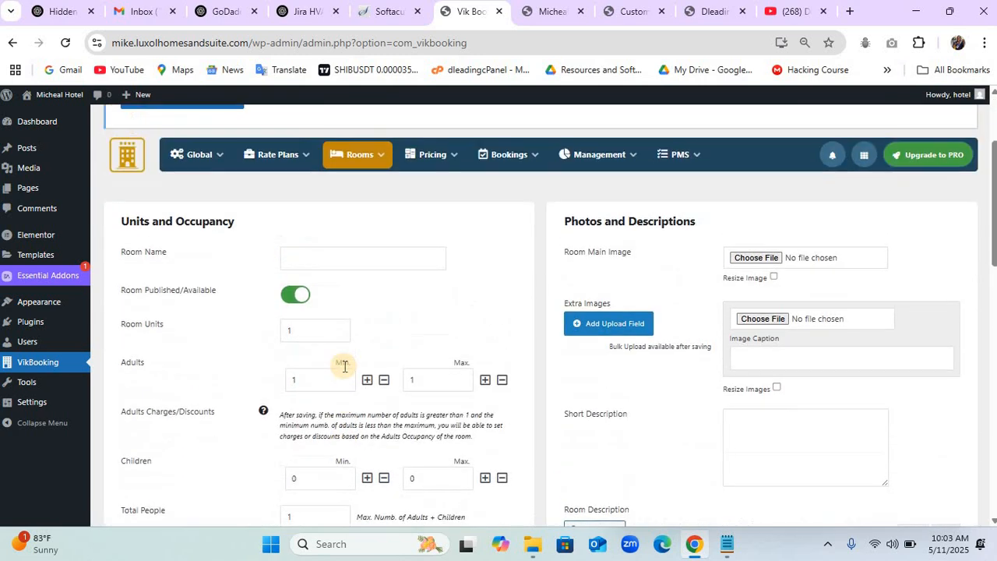
click(325, 257)
click(377, 296)
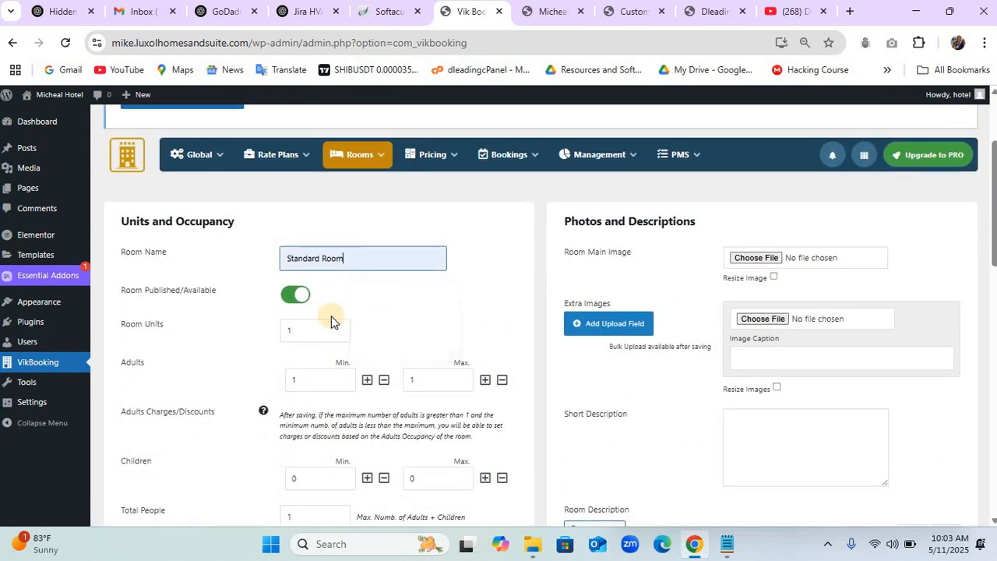
Set the room units to 10 and the maximum occupancy to 2 adults and 1 child.
click(286, 328)
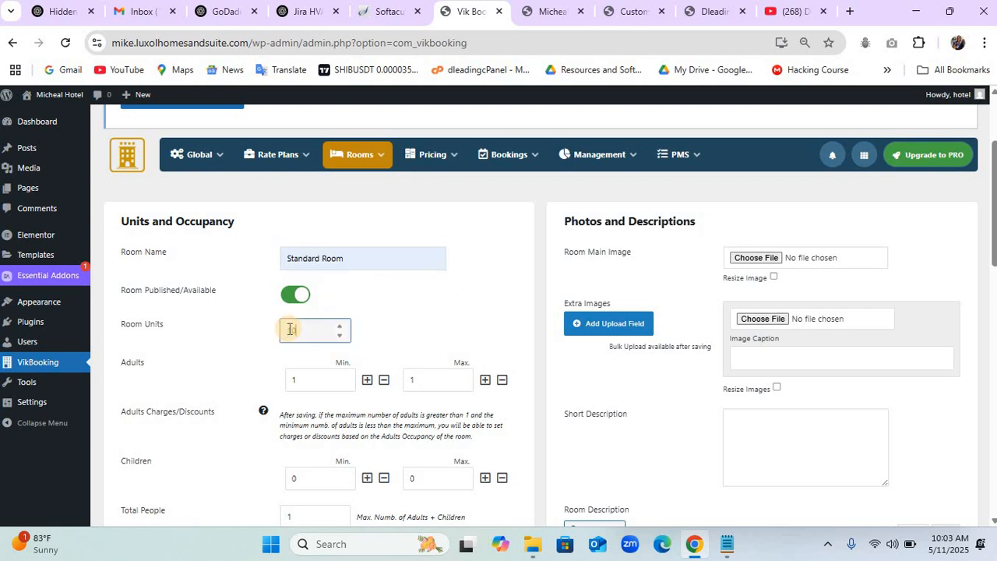
text(0)
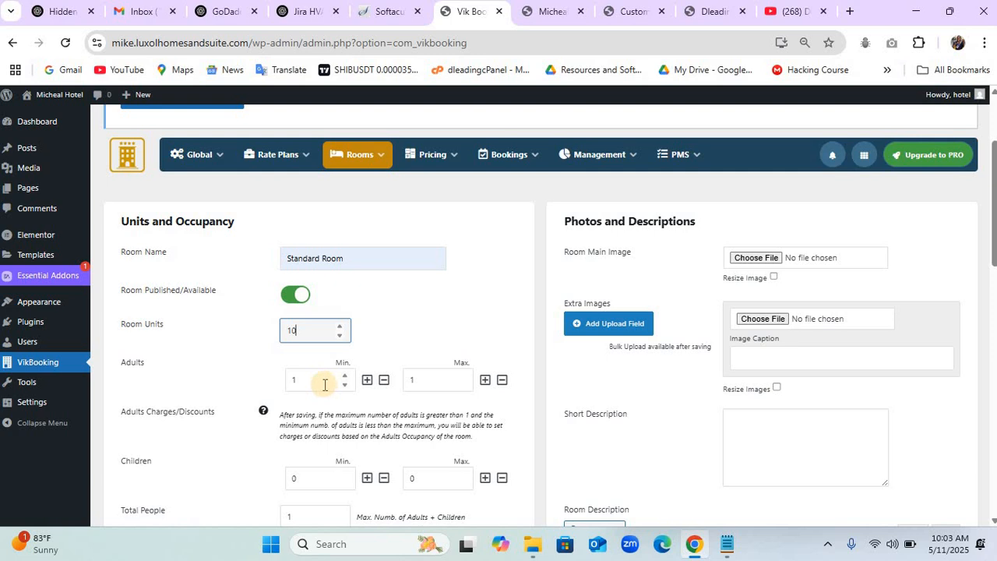
click(487, 380)
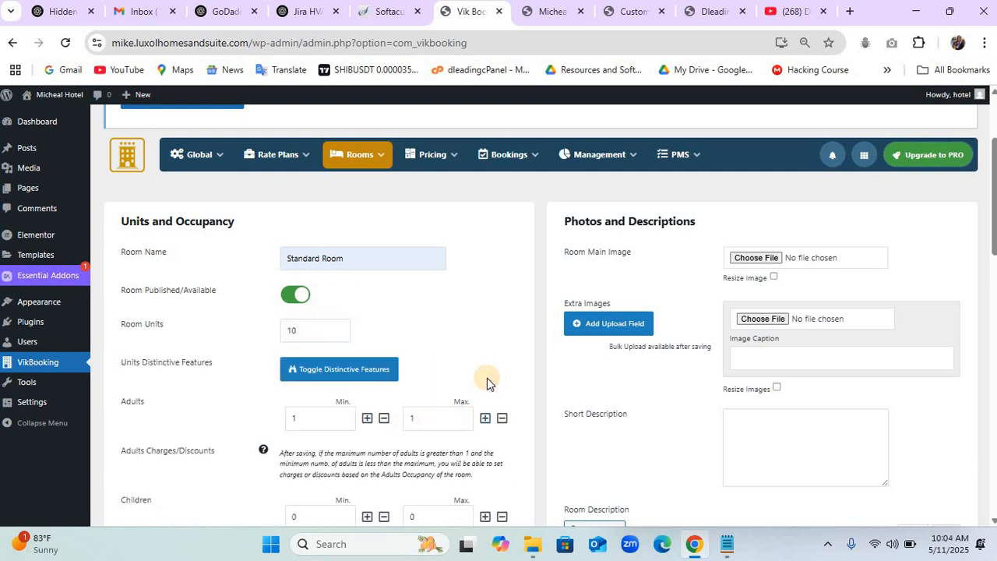
click(485, 419)
scroll(502, 391, down, 2)
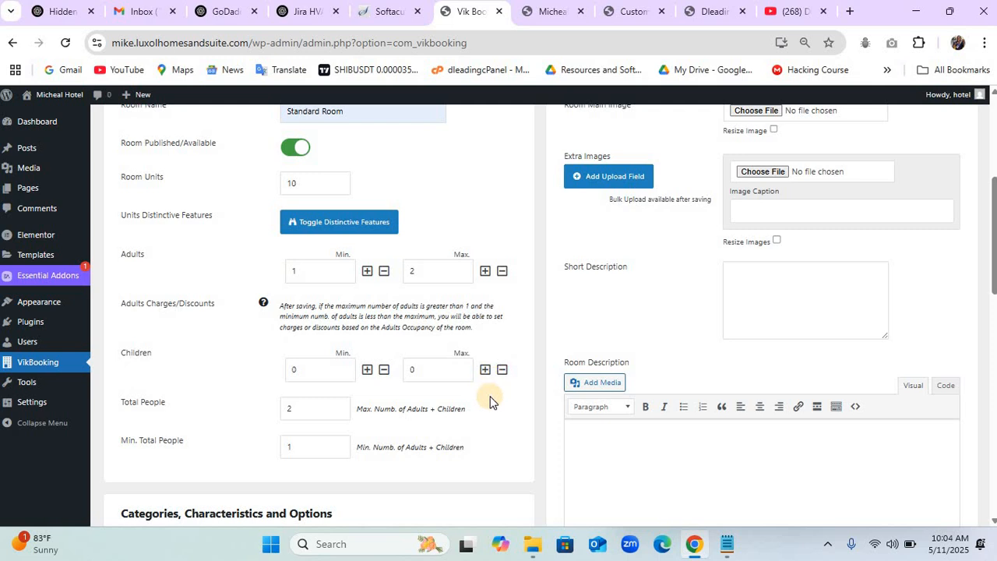
click(485, 369)
Assign the Standard Room category and enable the WiFi, TV, Air Conditioning and Bathroom characteristics.
scroll(491, 412, down, 2)
scroll(491, 411, down, 2)
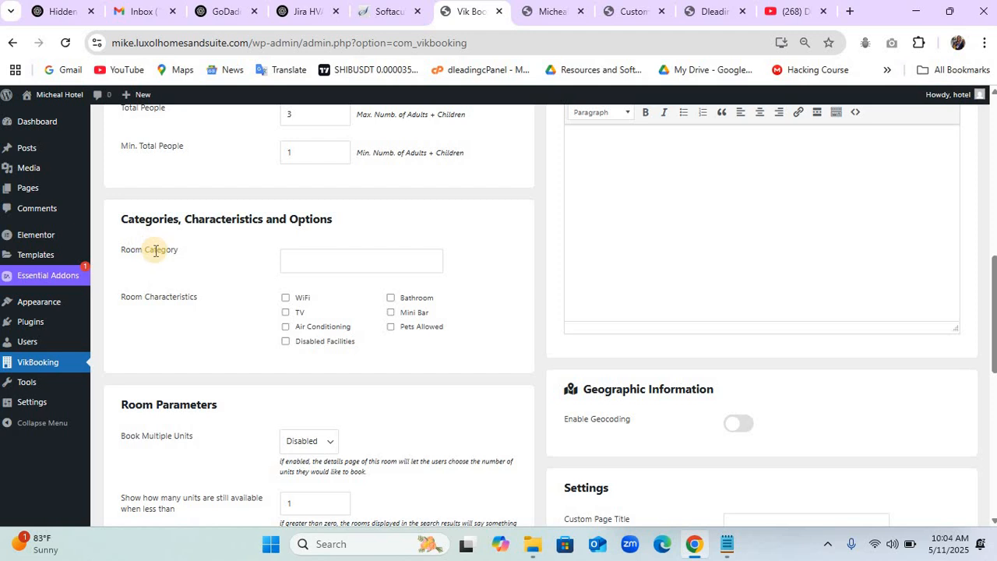
click(319, 262)
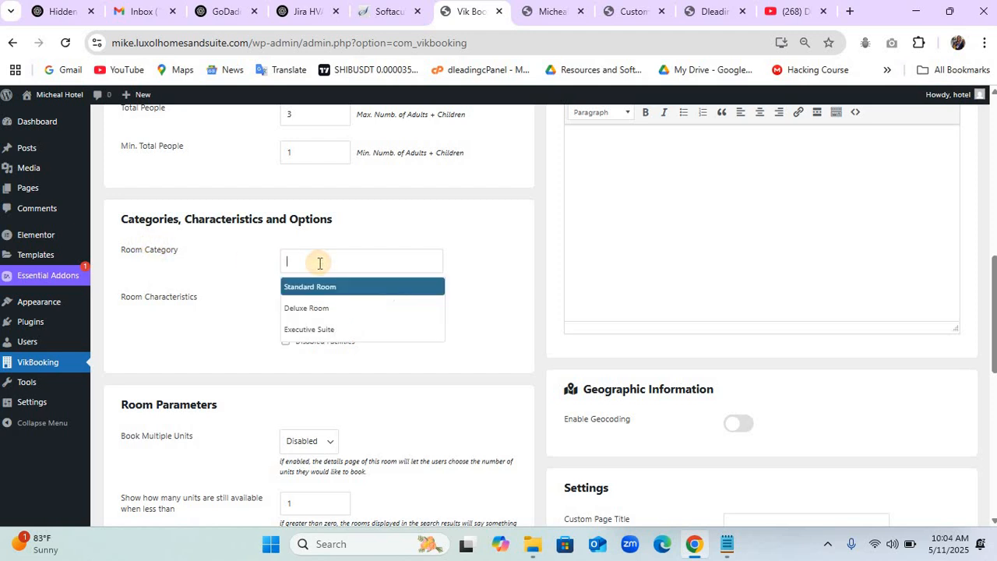
click(318, 287)
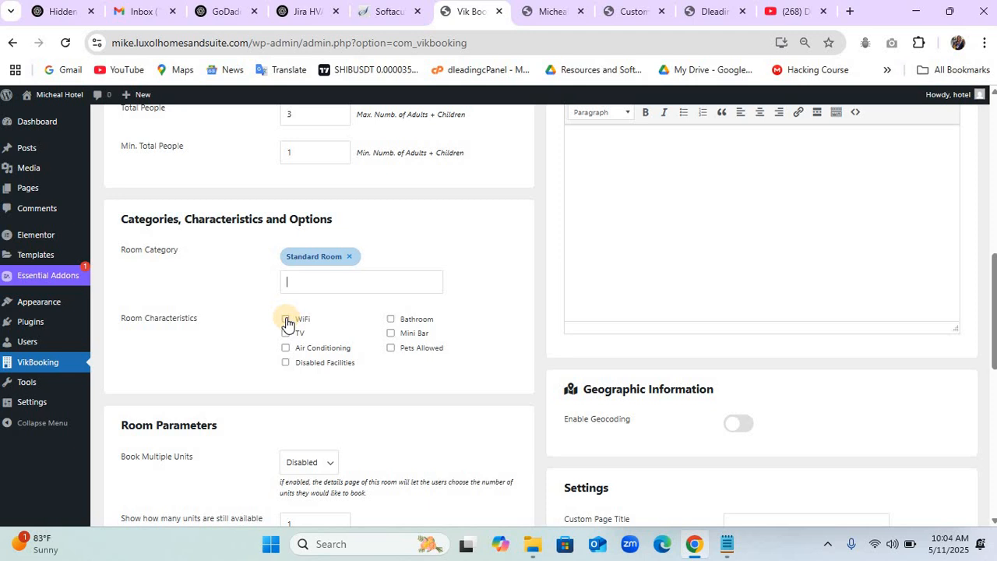
click(286, 321)
click(287, 334)
click(286, 347)
click(390, 320)
Enable booking of multiple units in the room parameters.
scroll(479, 312, down, 3)
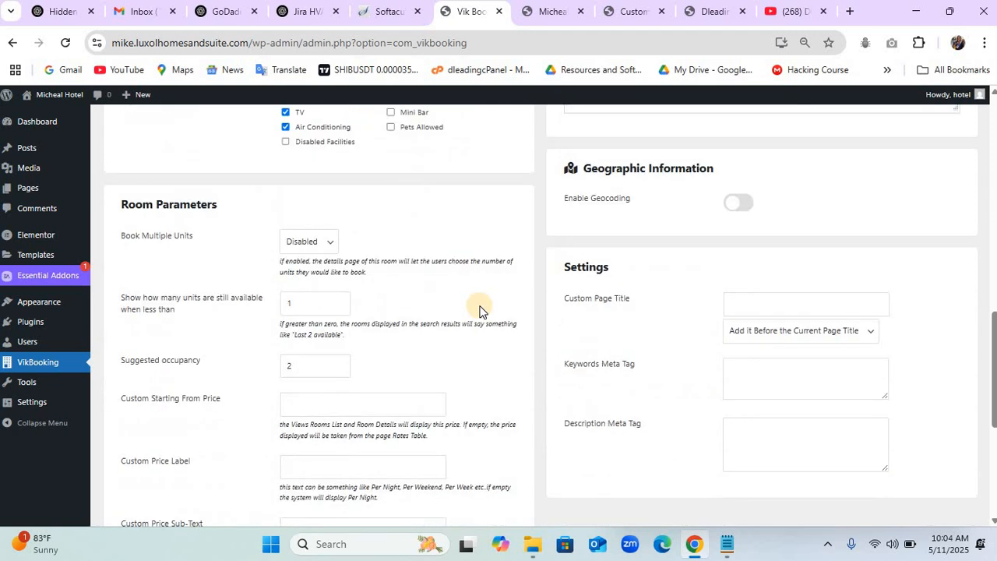
click(324, 242)
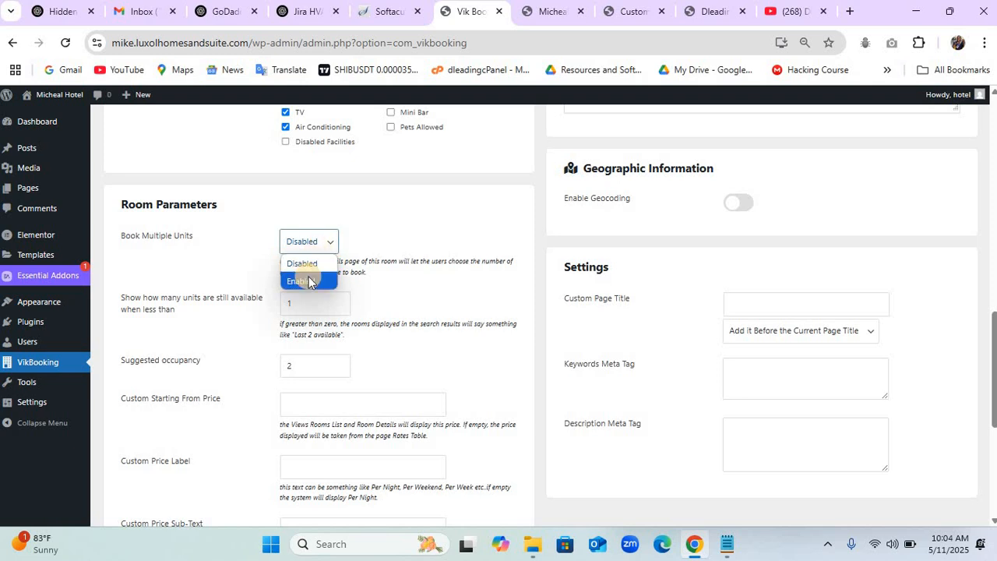
click(300, 279)
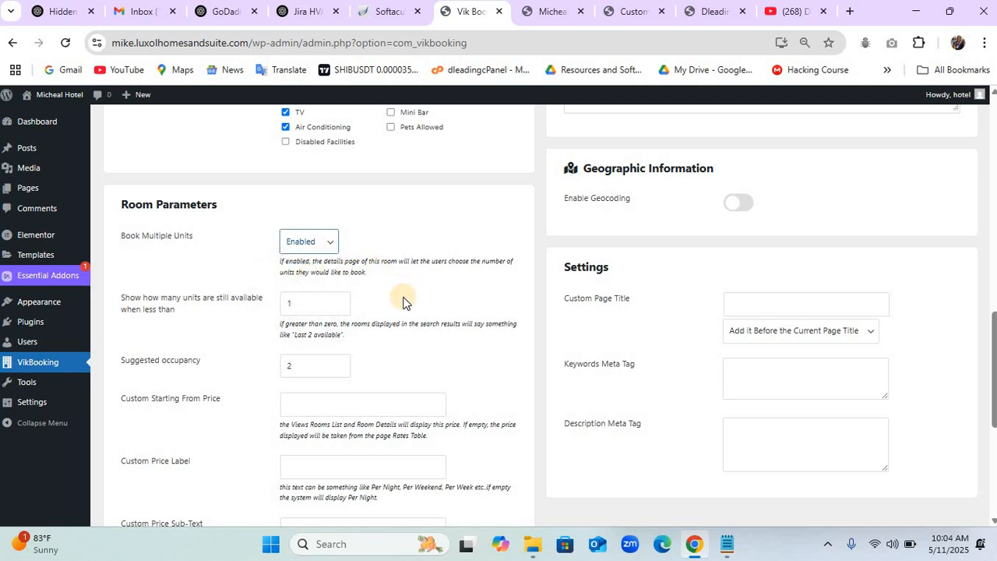
Set the custom starting price to 150000 and the custom price label to Per Night.
scroll(403, 303, down, 2)
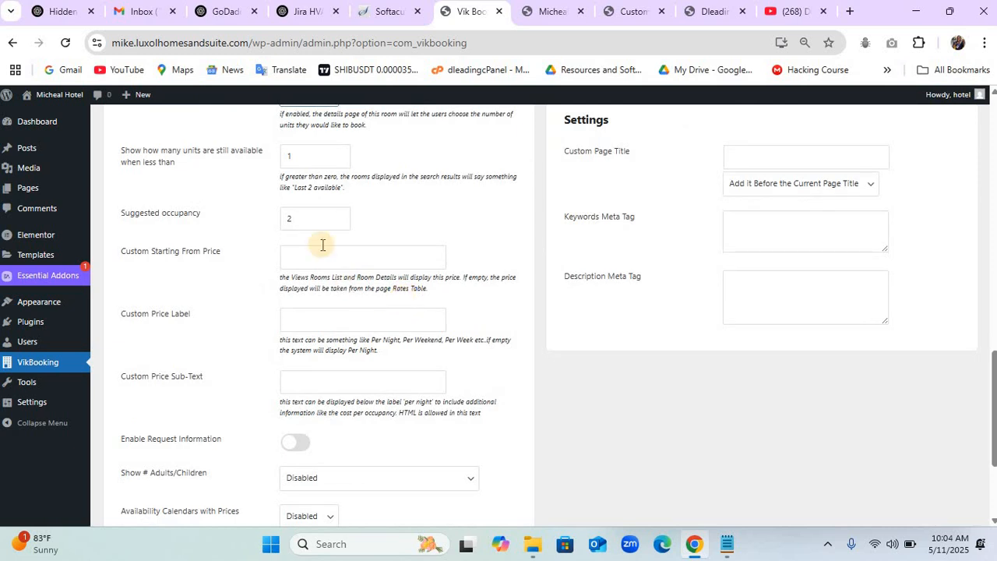
click(316, 259)
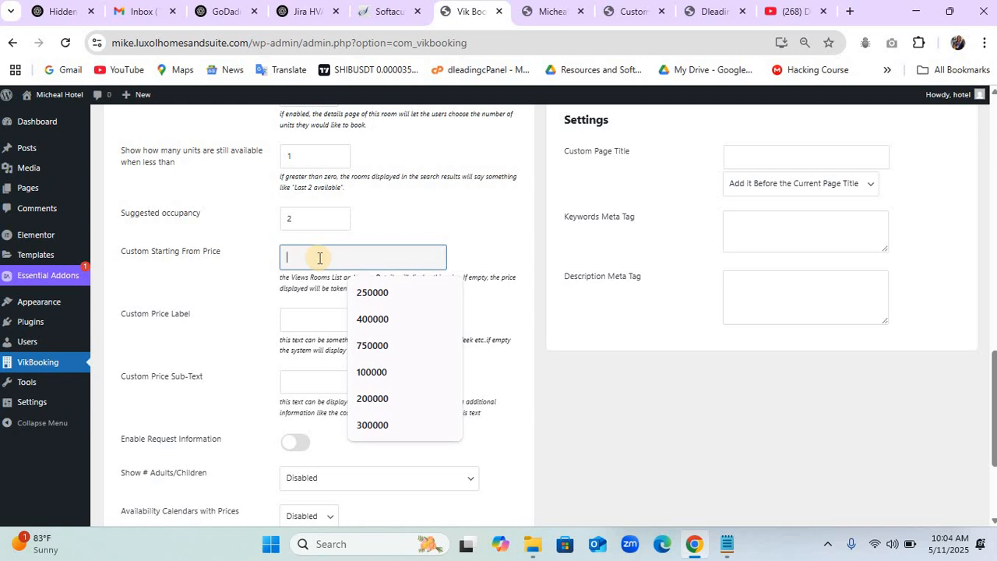
text(150000)
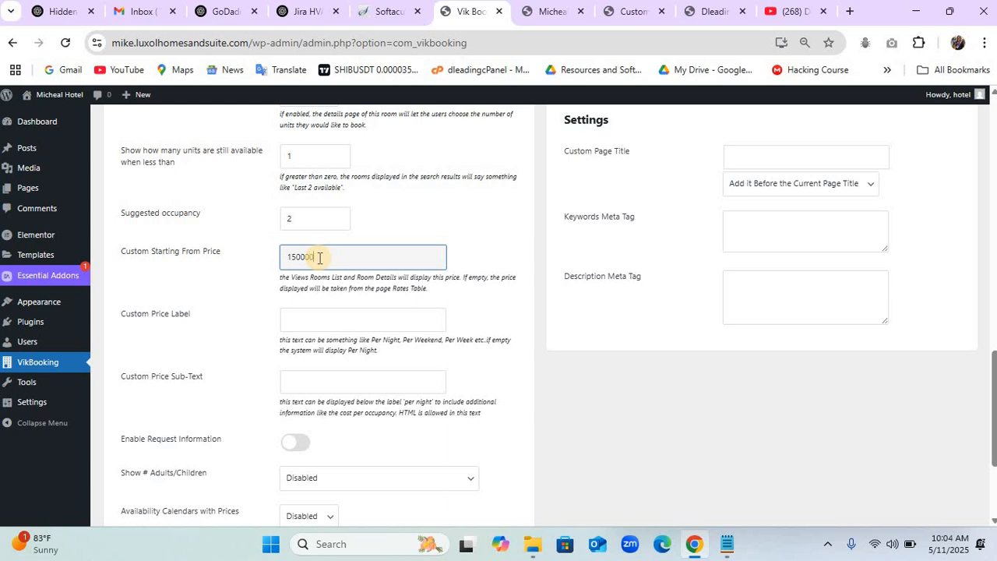
click(314, 318)
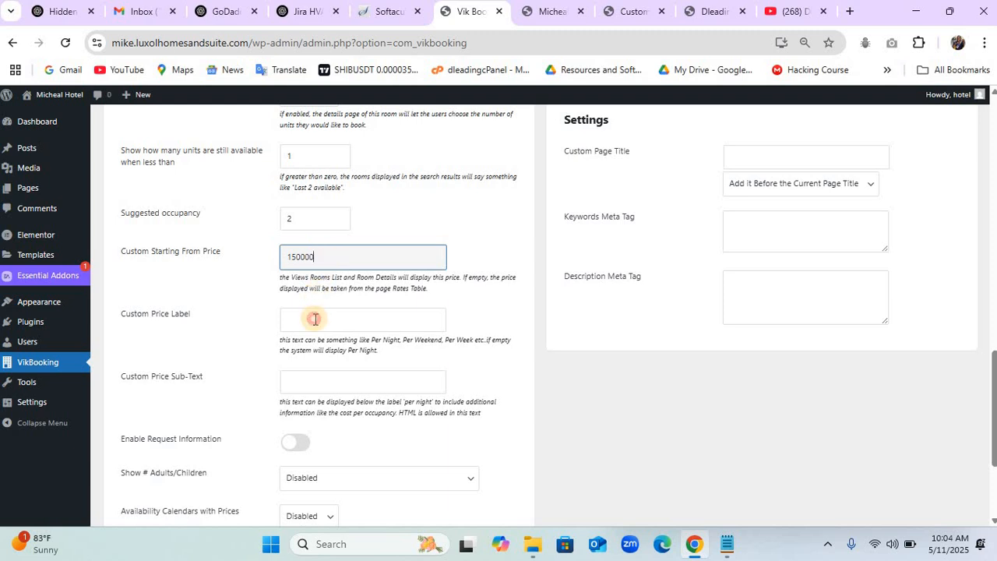
click(363, 357)
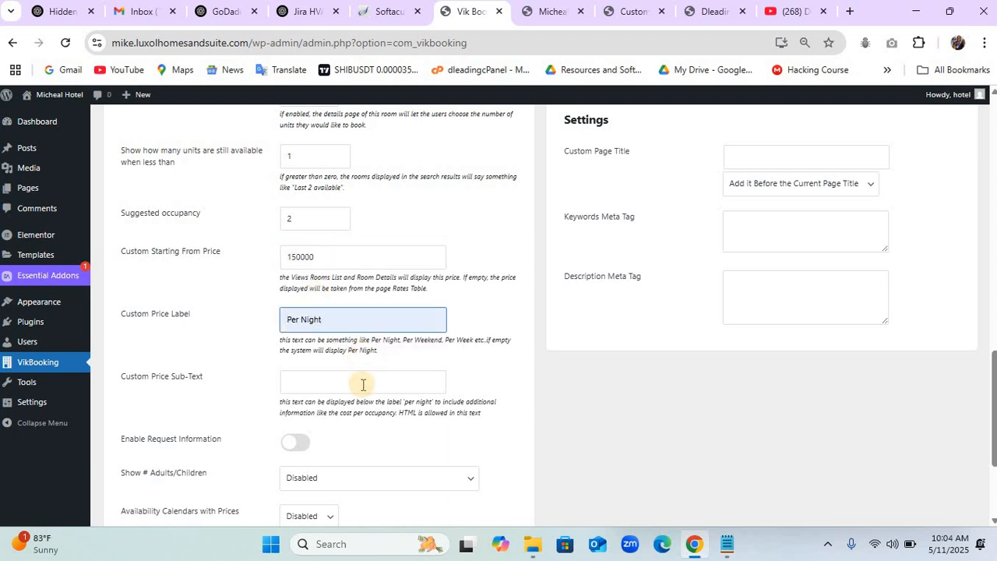
Set the room's seasons calendar to show Charges Only.
scroll(363, 385, down, 3)
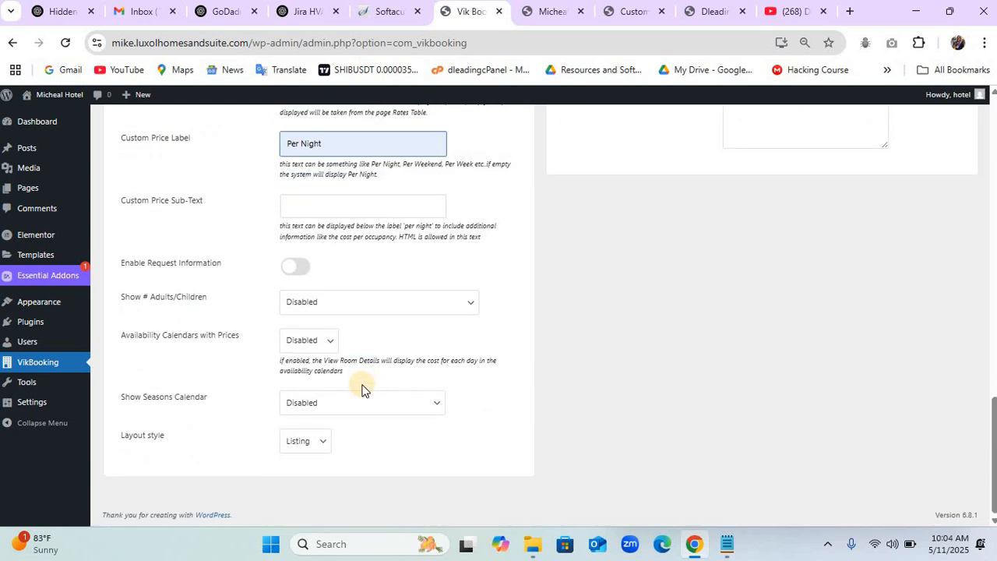
scroll(363, 385, up, 1)
scroll(363, 385, down, 1)
click(374, 402)
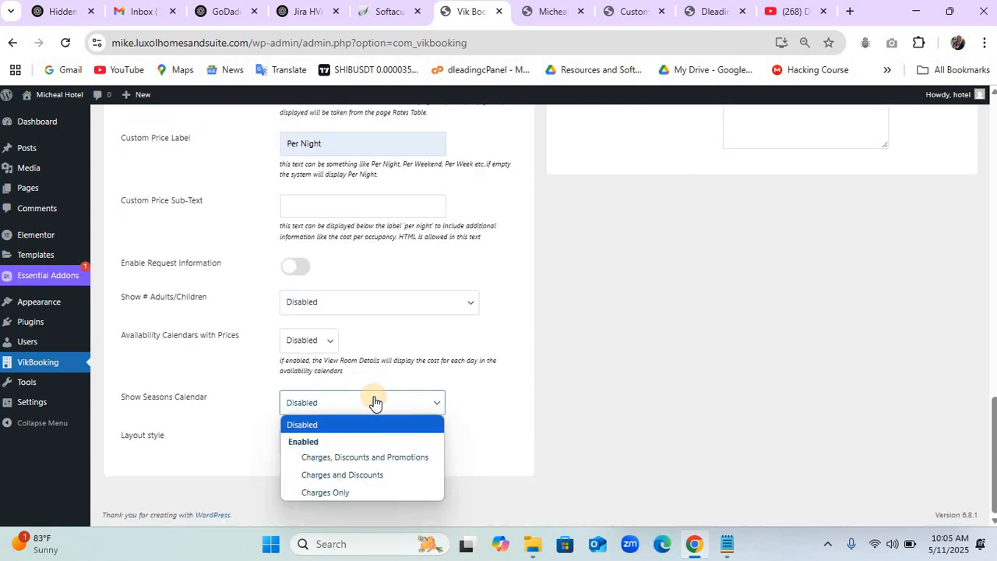
click(374, 400)
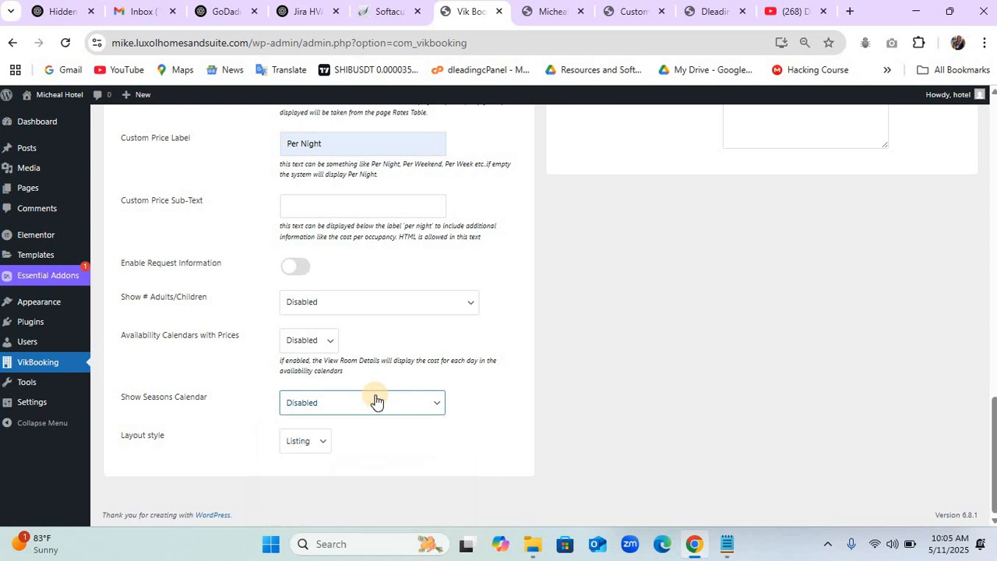
click(375, 400)
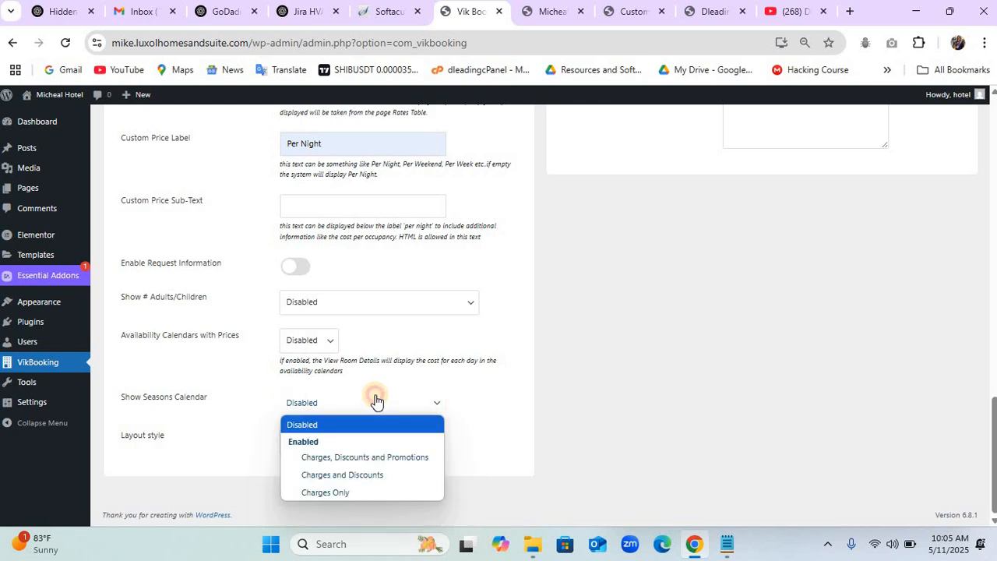
click(360, 496)
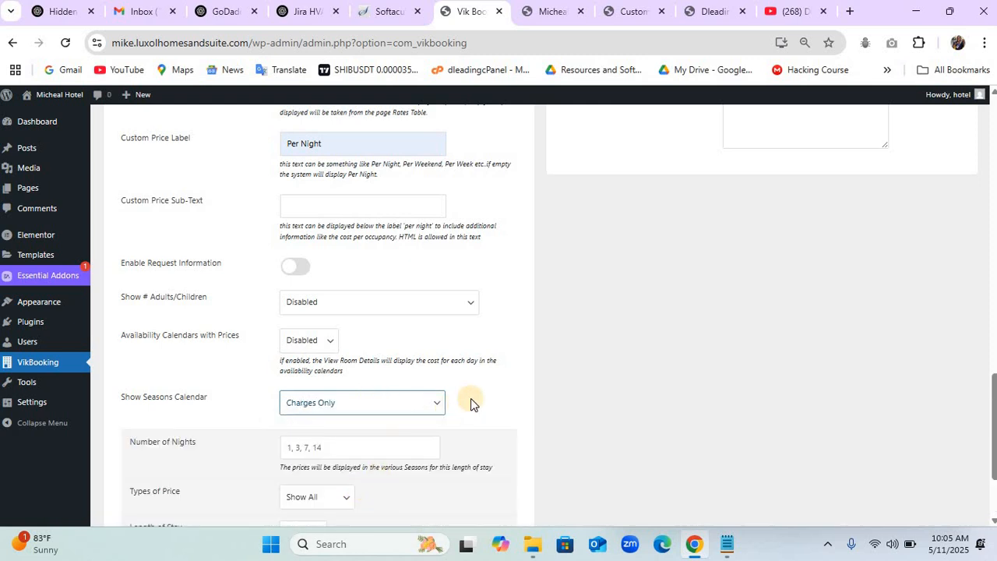
scroll(471, 401, down, 2)
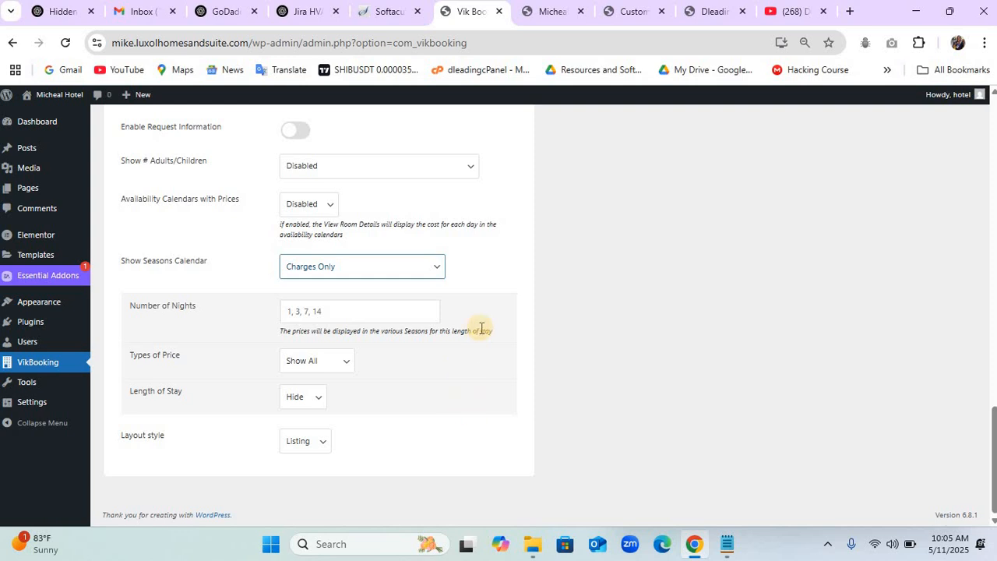
Set the custom page title to Standard Room and have it replace the current page title.
scroll(482, 328, up, 8)
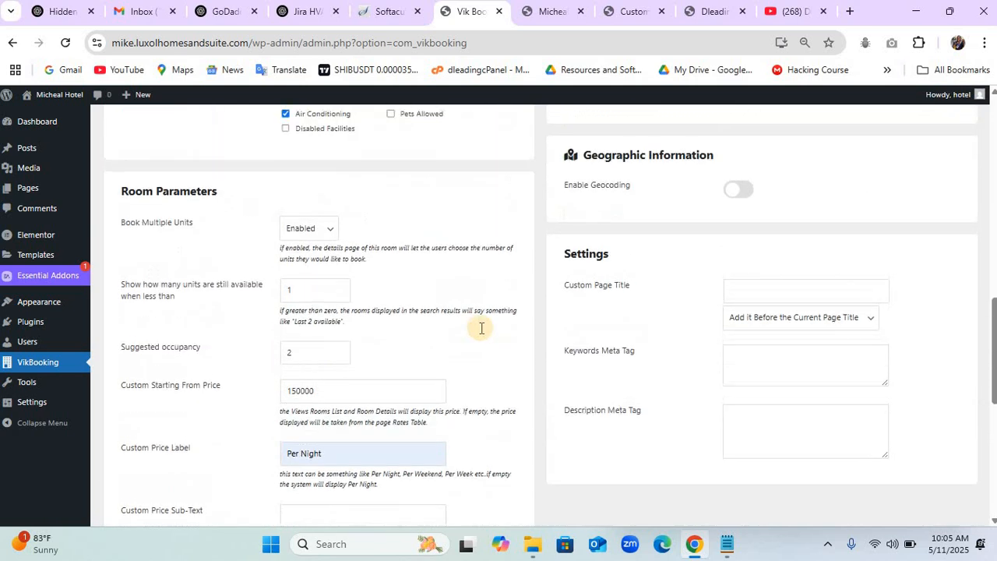
scroll(482, 328, down, 2)
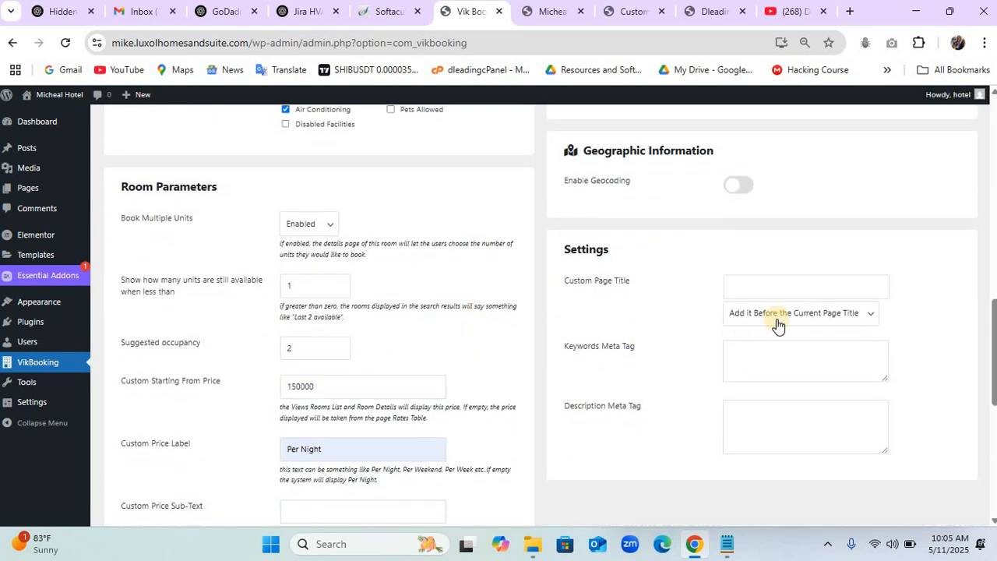
click(791, 288)
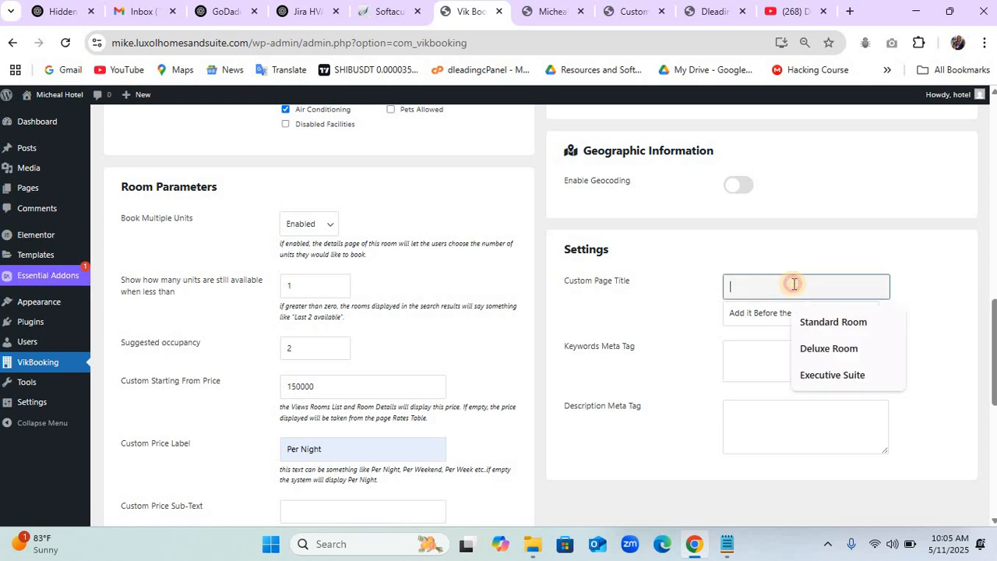
click(831, 323)
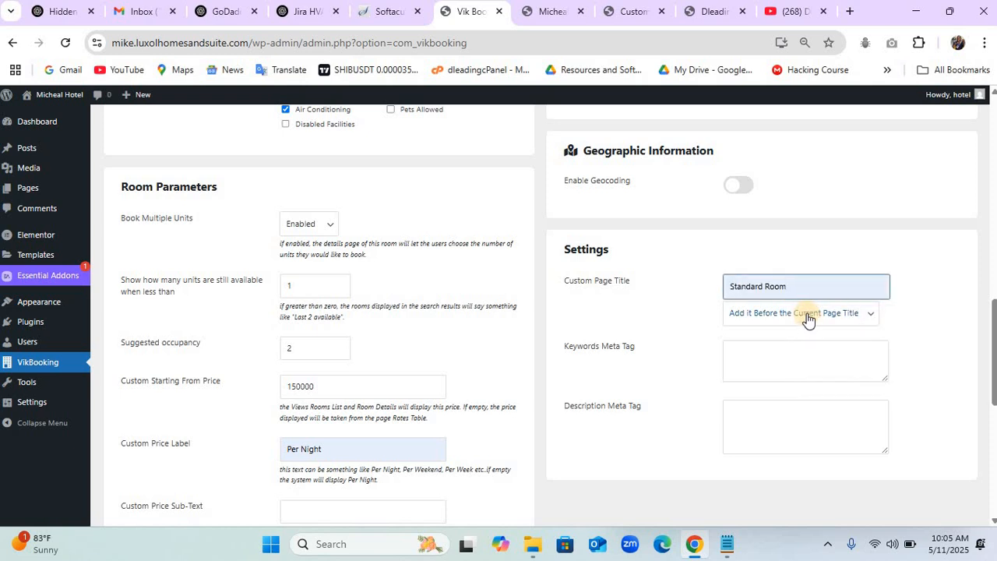
click(808, 315)
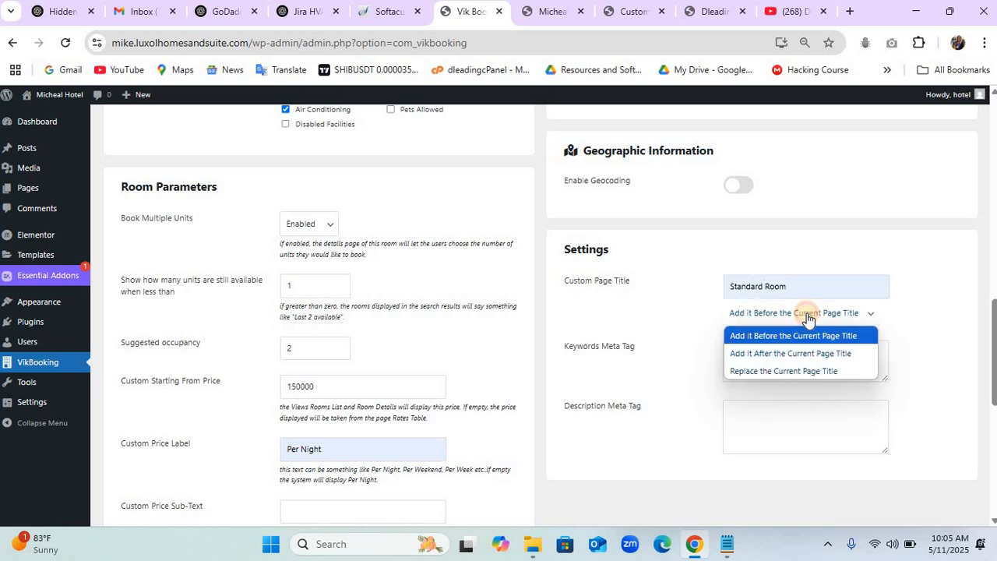
click(822, 372)
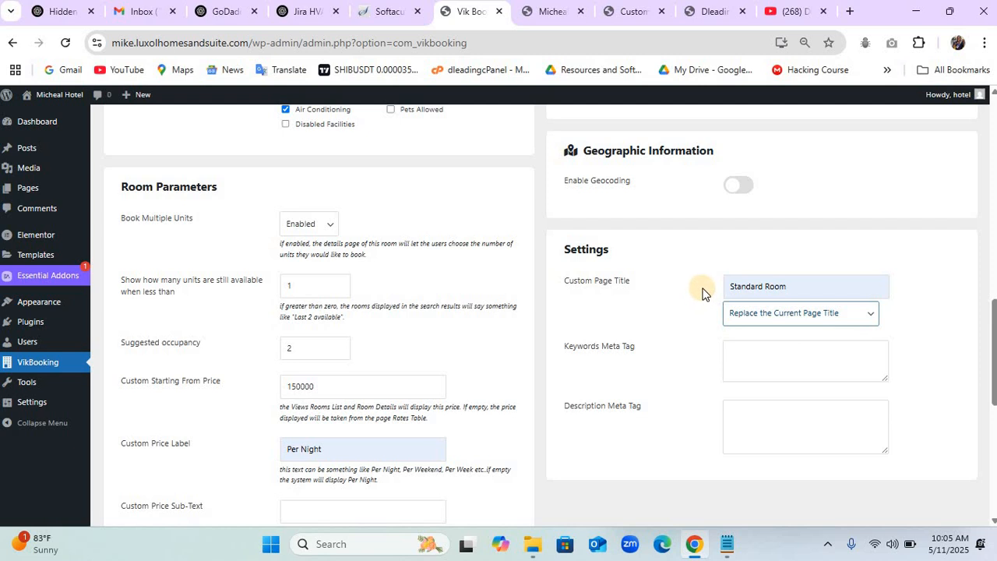
scroll(703, 288, up, 5)
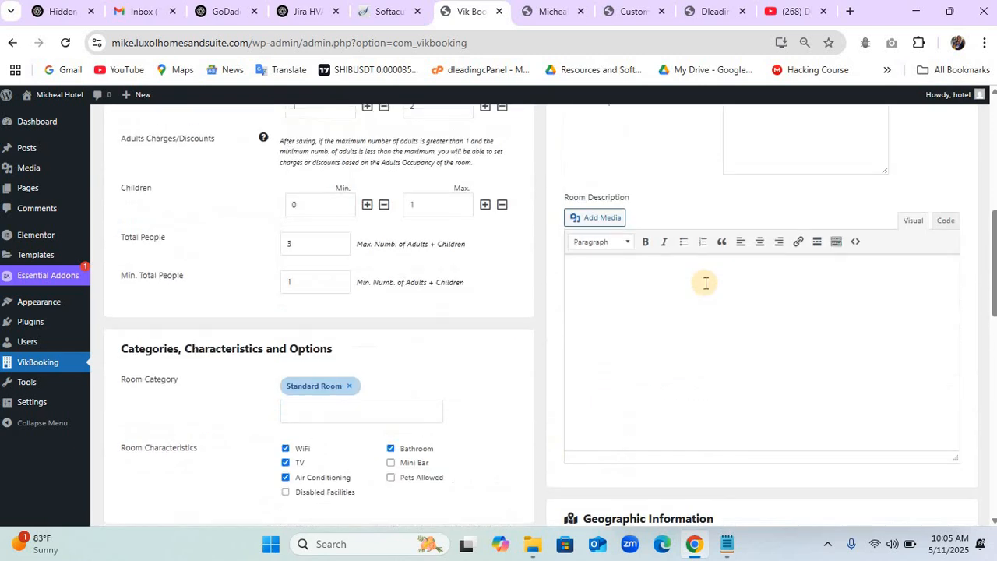
scroll(705, 283, down, 1)
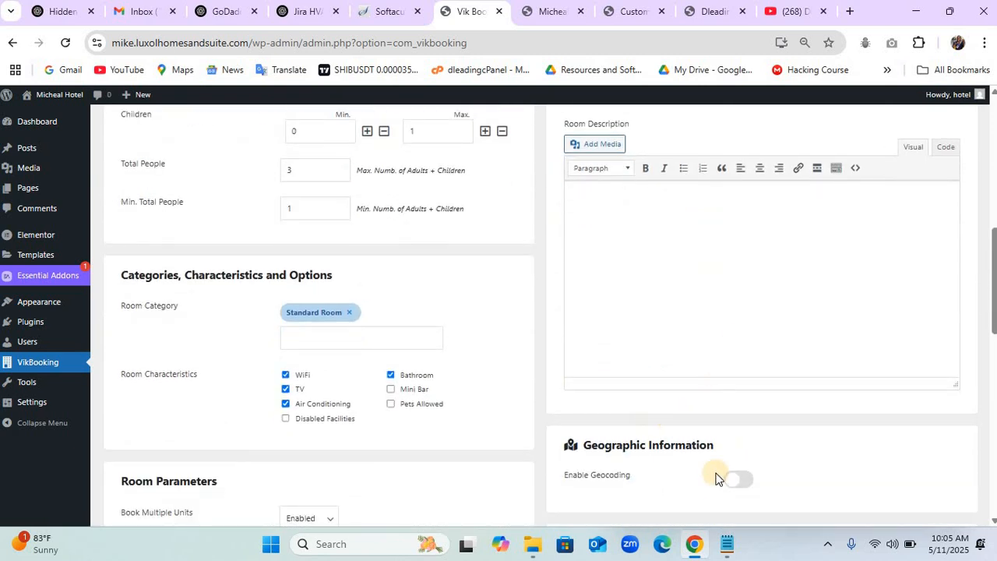
scroll(675, 317, up, 5)
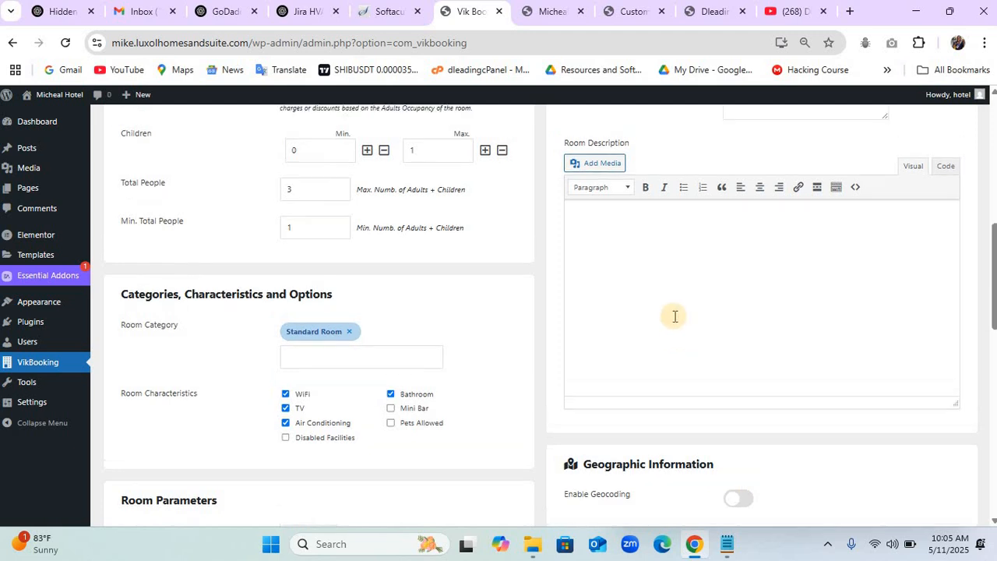
Set the room's main image to the "standard room" picture from the Hotel Picture folder on the Desktop.
scroll(675, 321, up, 1)
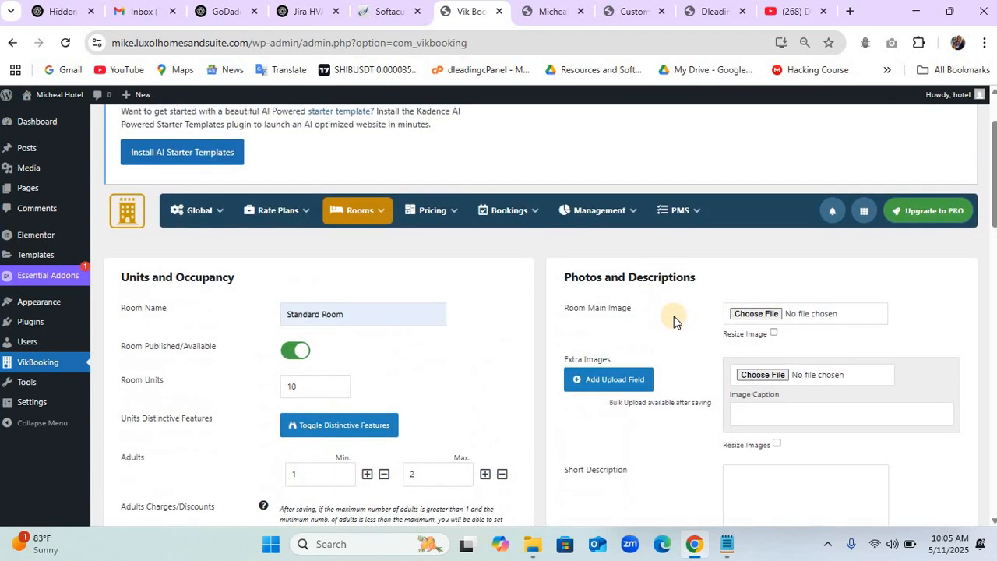
click(751, 316)
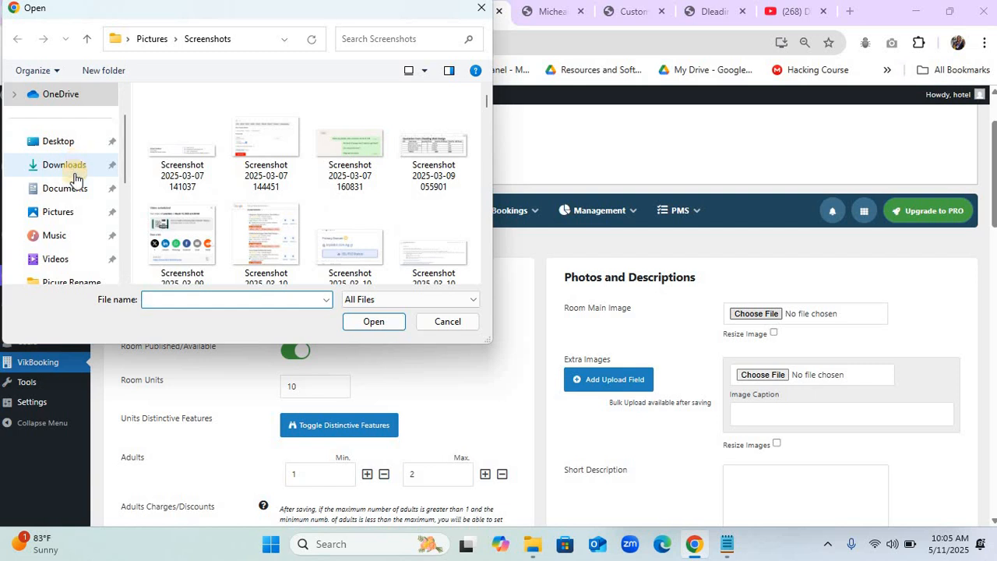
click(70, 140)
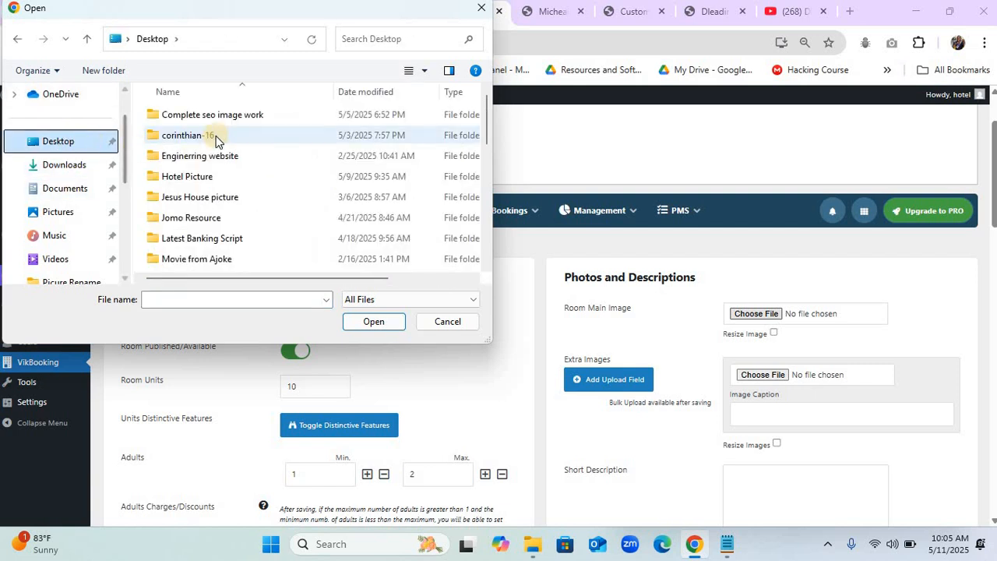
double_click(207, 177)
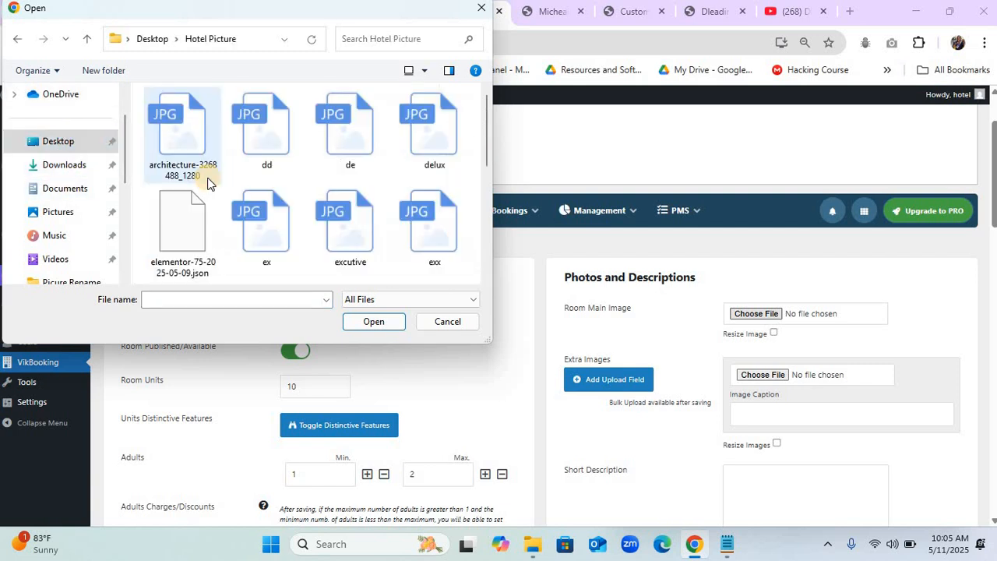
scroll(340, 182, down, 10)
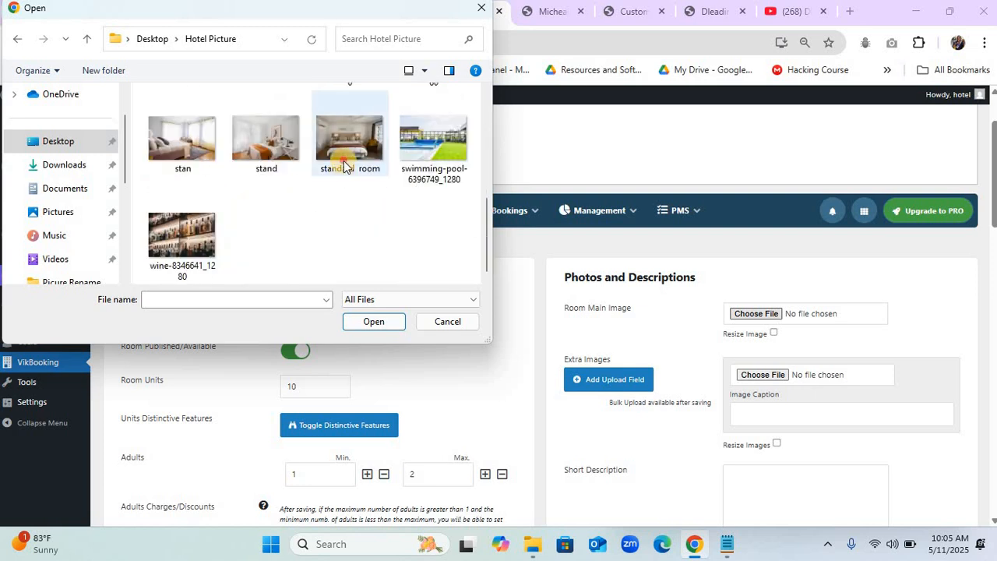
click(345, 166)
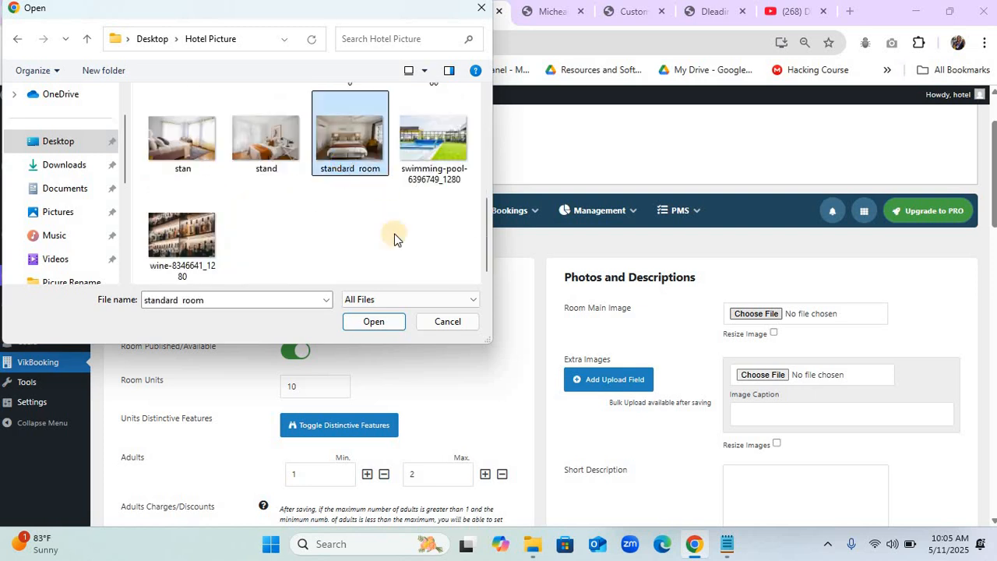
click(374, 321)
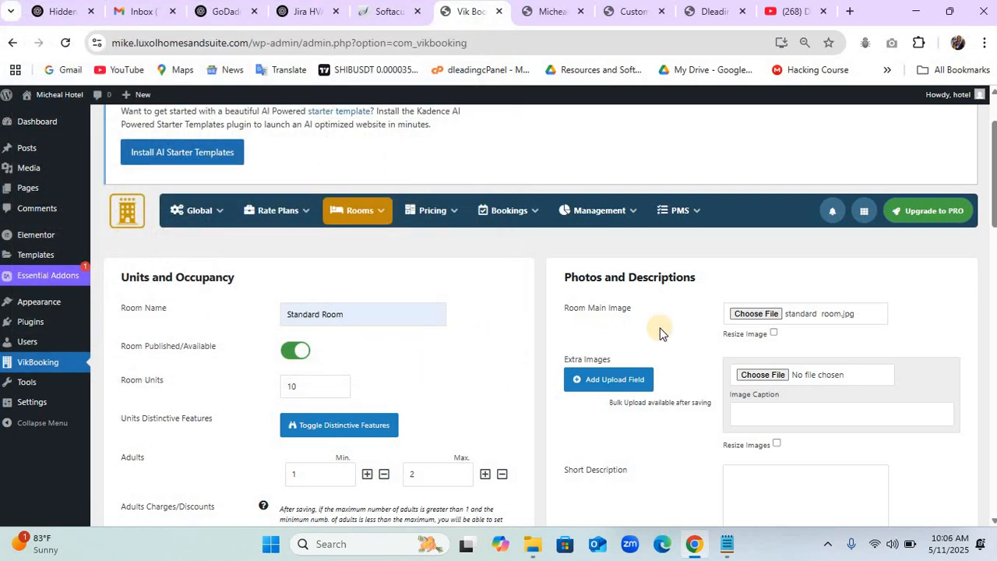
Choose the "stand" picture from the Hotel Picture folder as the room's first extra image.
click(767, 376)
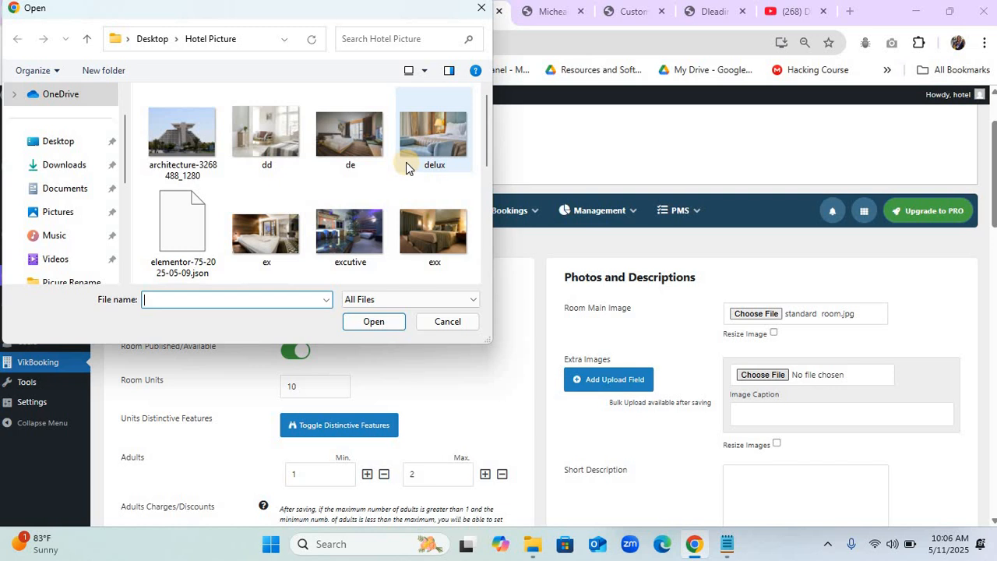
scroll(393, 165, down, 5)
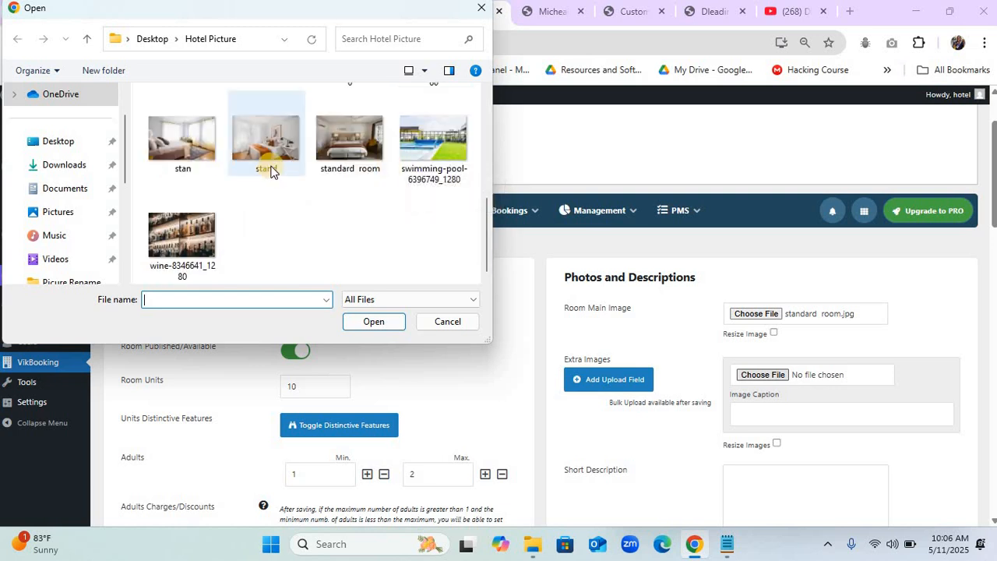
click(259, 154)
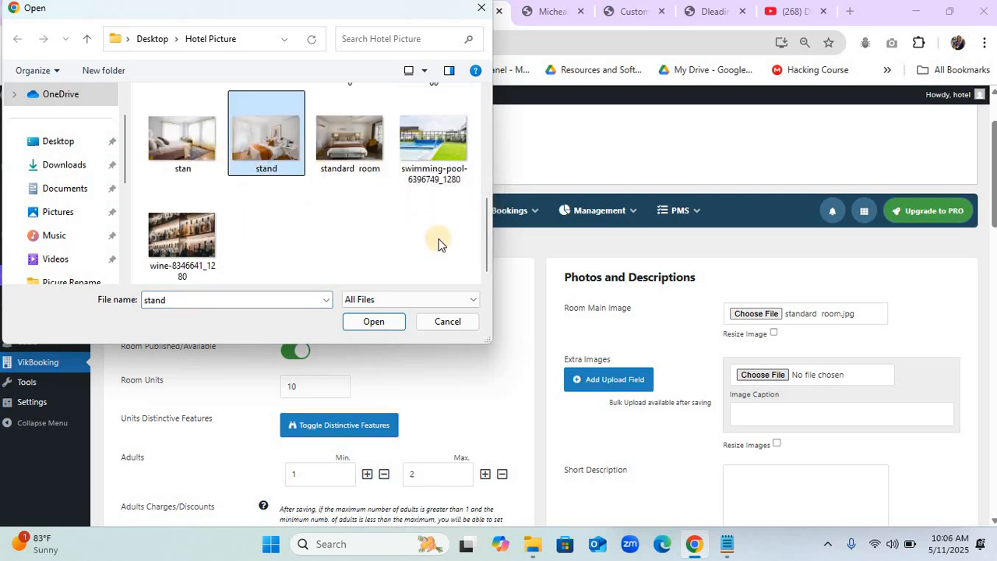
click(369, 322)
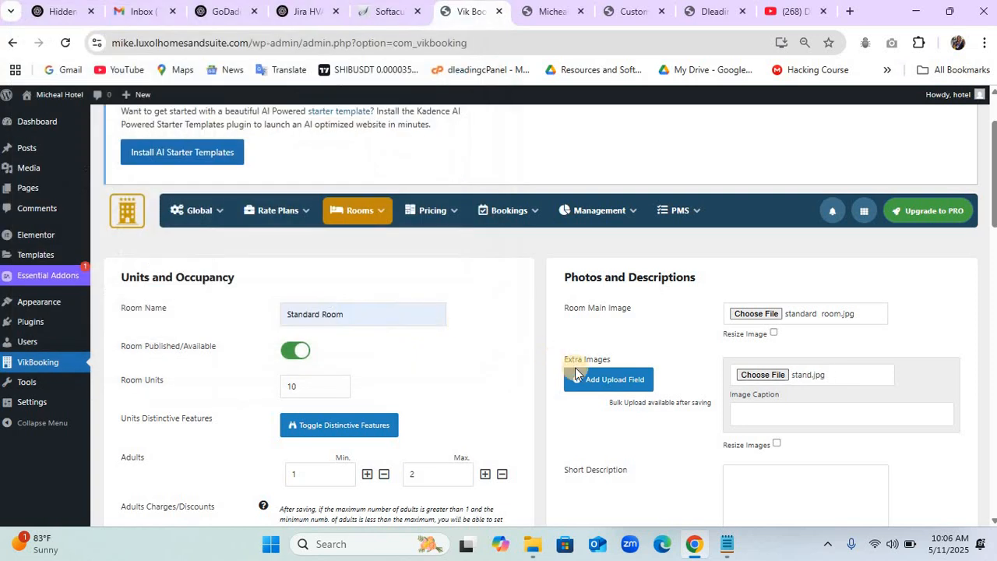
Add another extra image upload field and choose the "stan" picture for it.
click(619, 381)
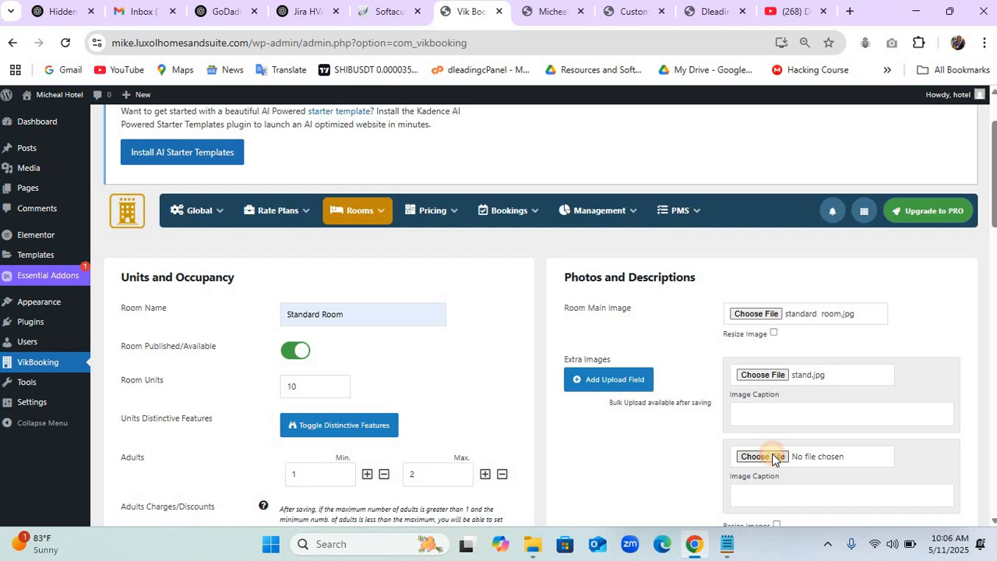
click(767, 457)
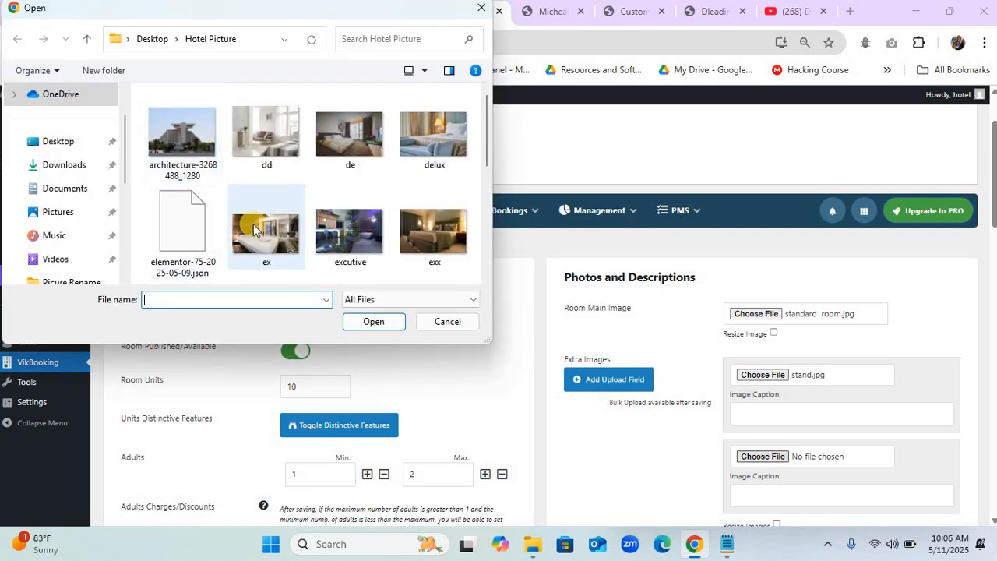
scroll(283, 216, down, 5)
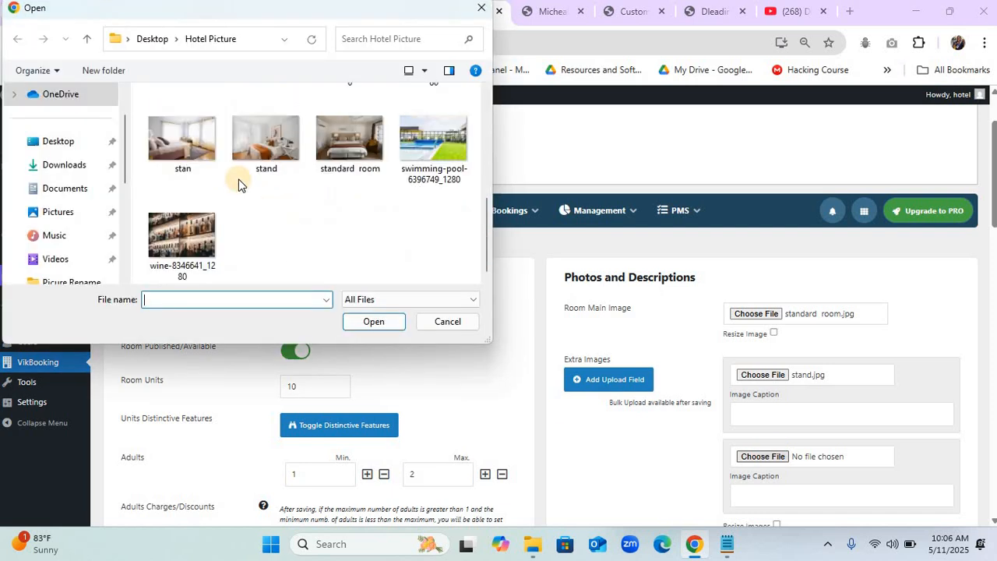
click(196, 150)
click(375, 323)
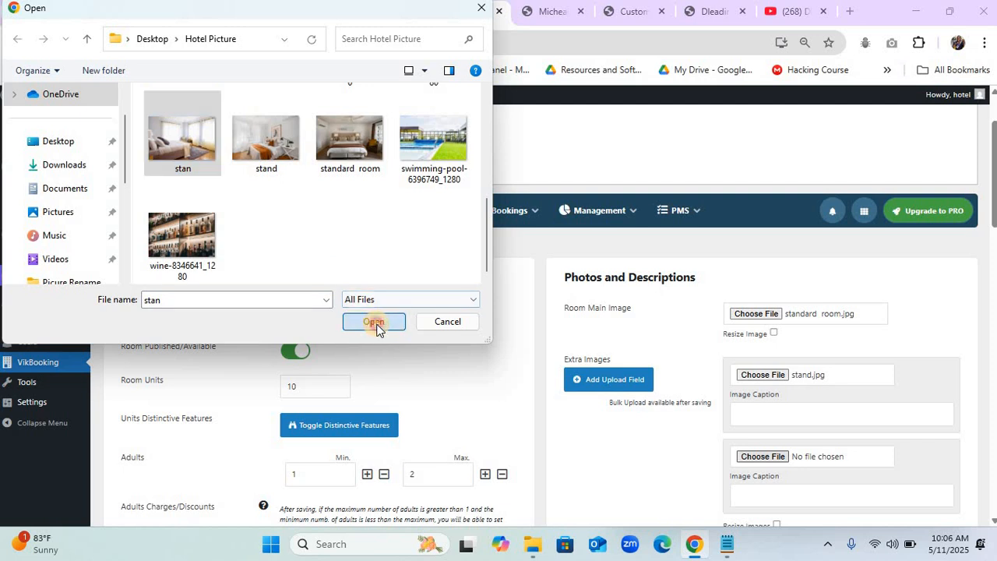
Copy the Standard Room's description sentence from the room list page of the open Dleading Hotel website.
scroll(622, 421, down, 4)
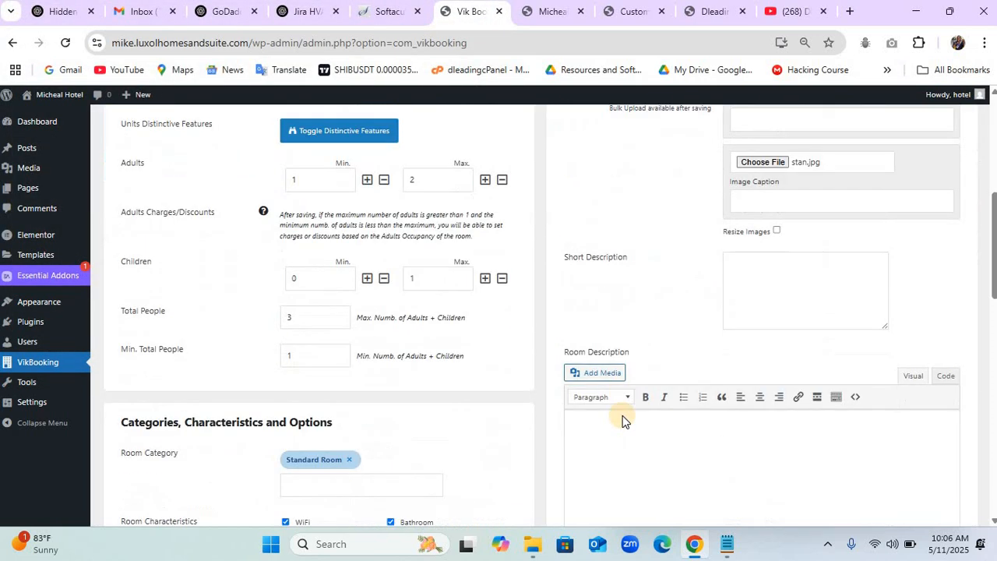
scroll(623, 418, up, 4)
scroll(624, 417, down, 4)
scroll(623, 416, down, 1)
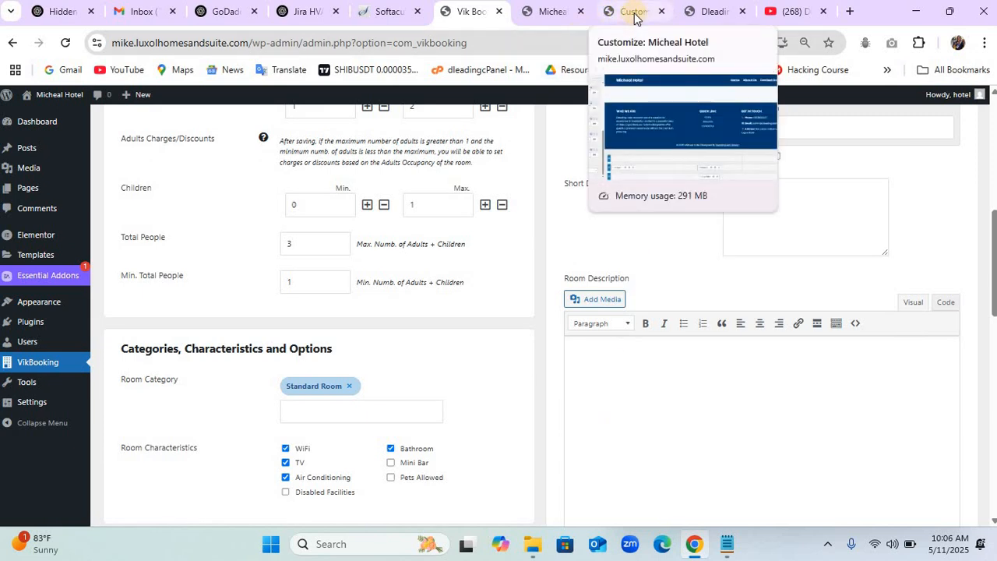
click(701, 11)
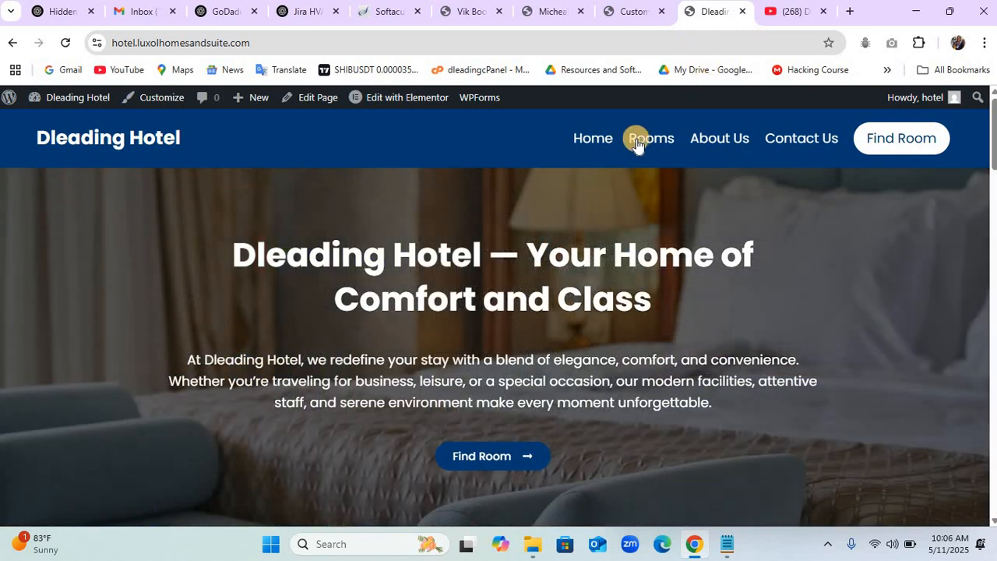
click(643, 141)
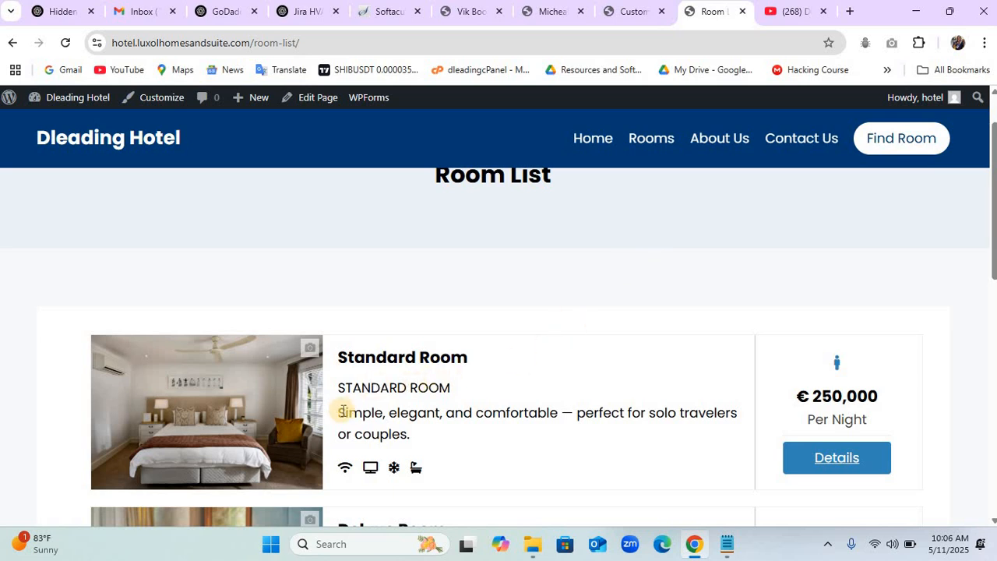
drag(339, 411, 409, 431)
key(ctrl+c)
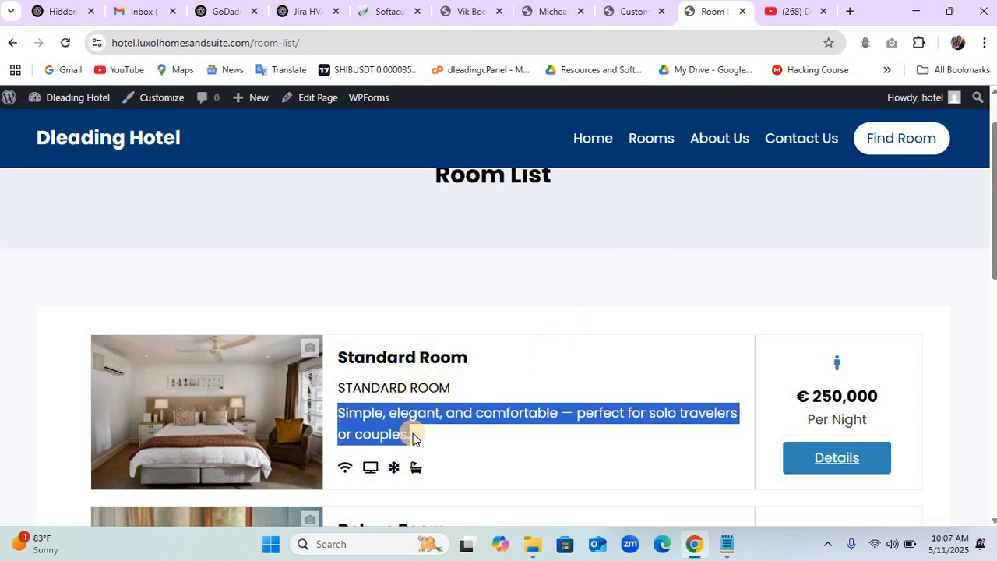
Paste the copied sentence into both the Short Description and the Room Description of the new VikBooking room.
click(475, 12)
click(777, 225)
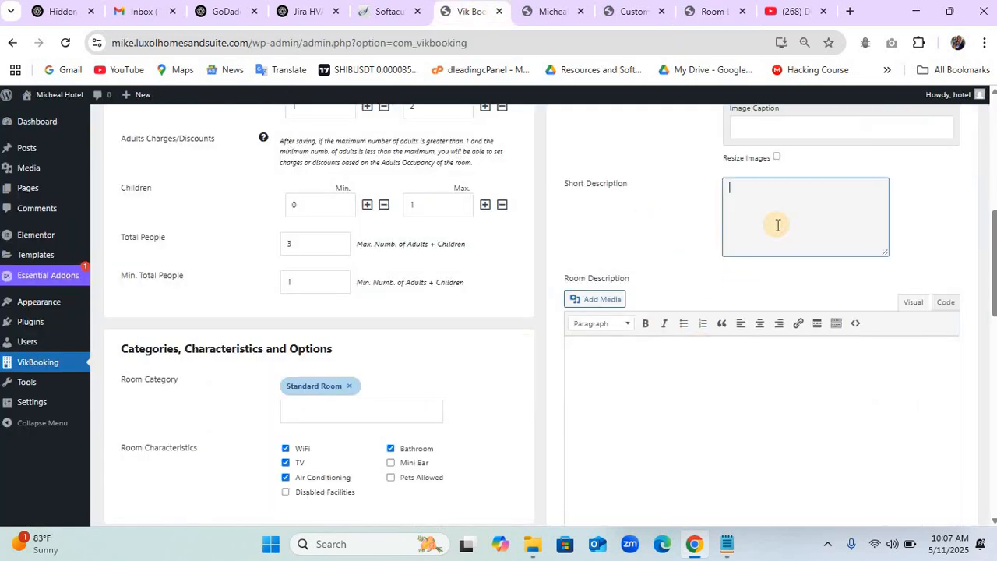
key(ctrl+v)
click(717, 372)
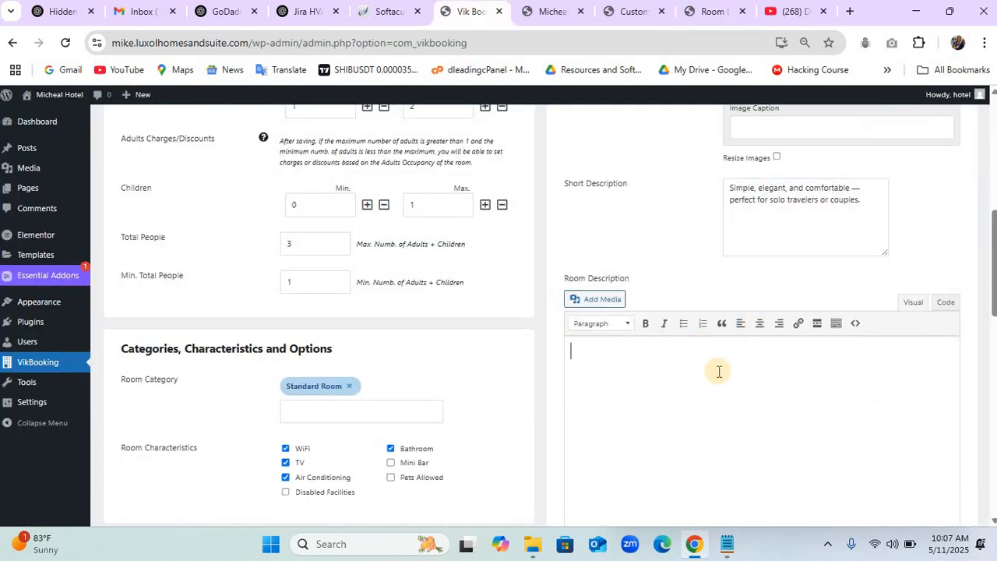
key(ctrl+v)
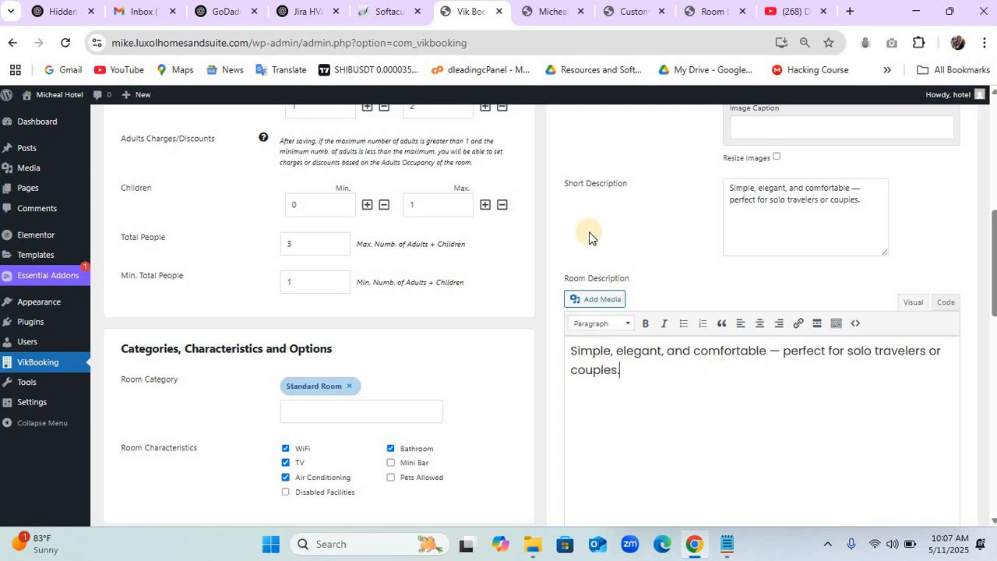
Save the new Standard Room and close its form.
scroll(589, 237, up, 7)
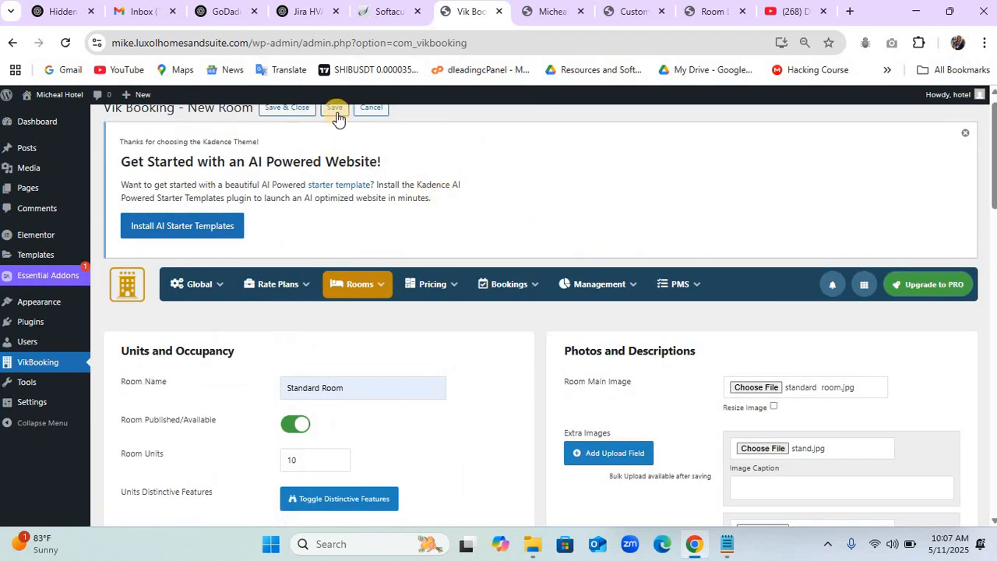
click(290, 109)
scroll(291, 110, up, 1)
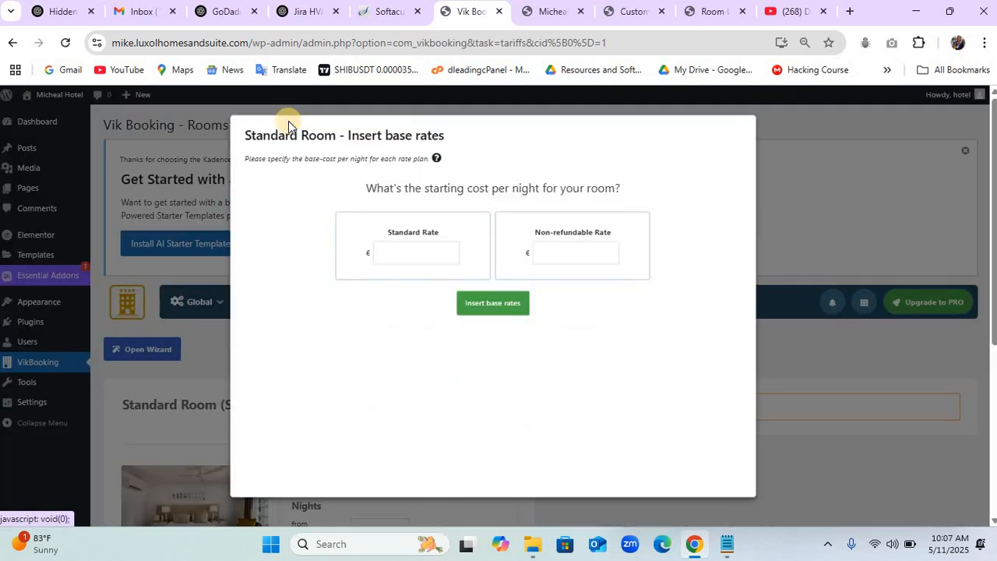
Insert the Standard Room's base rates per night: 150000 for Standard Rate and 100000 for Non-refundable Rate.
click(401, 247)
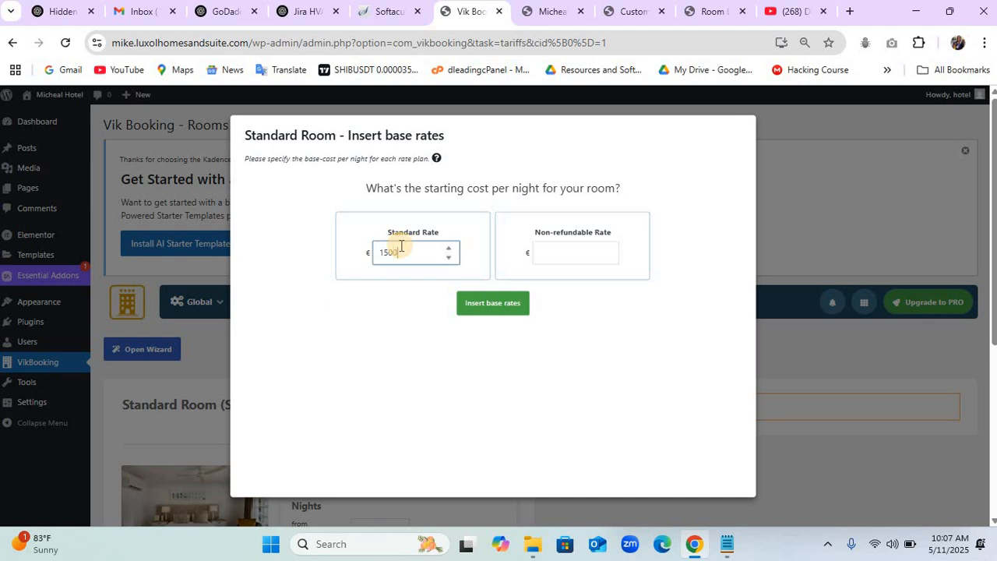
click(567, 248)
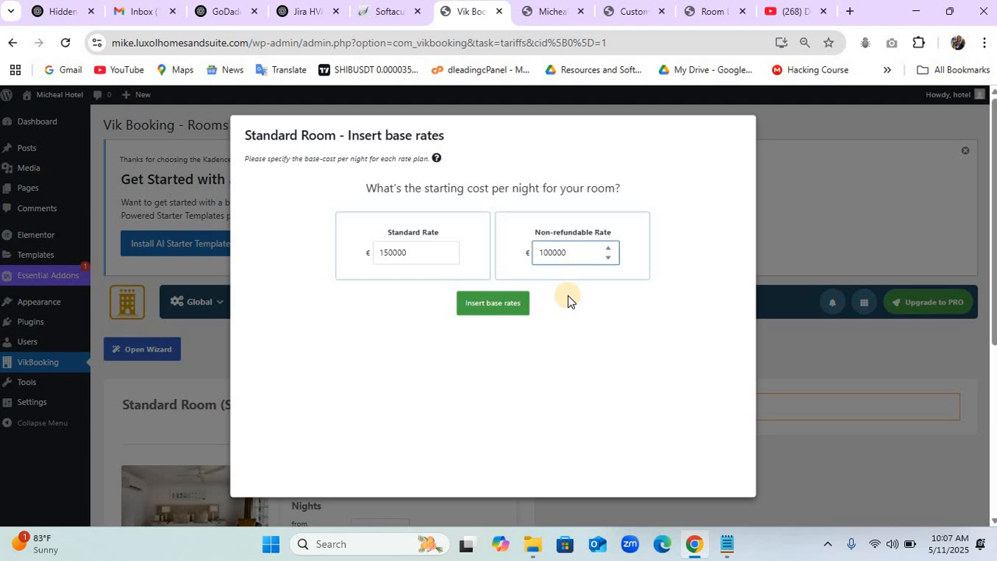
click(501, 303)
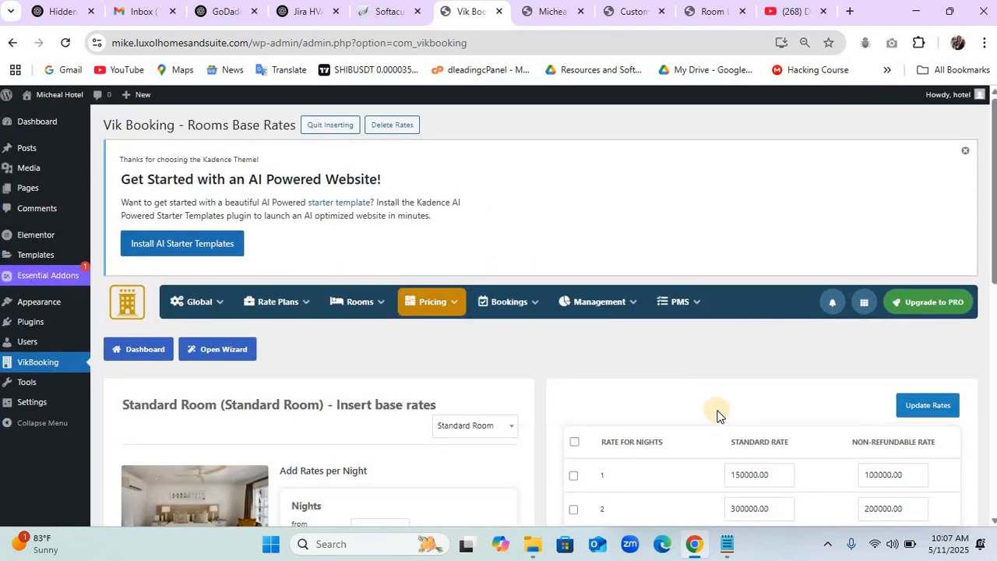
scroll(718, 415, down, 7)
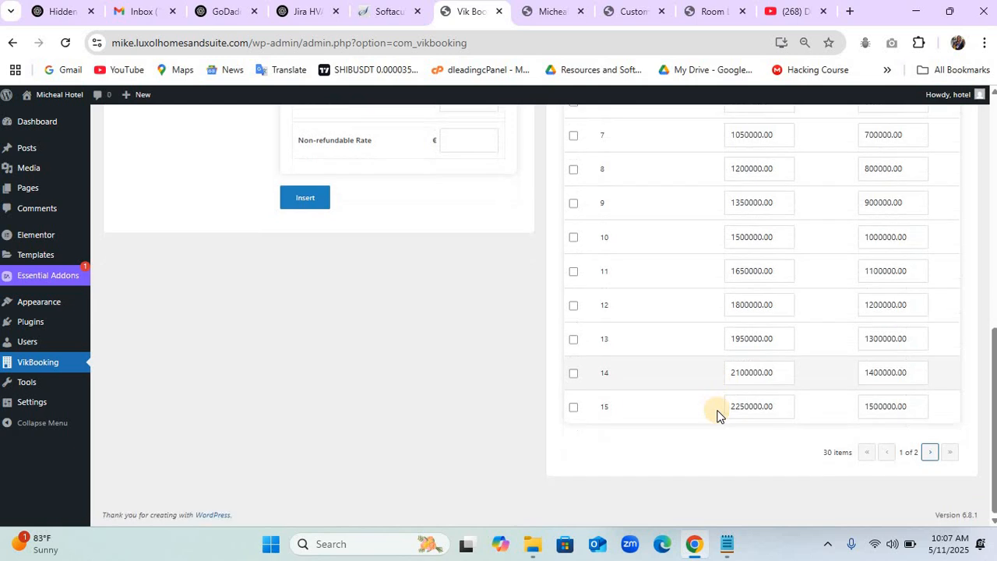
scroll(718, 415, up, 7)
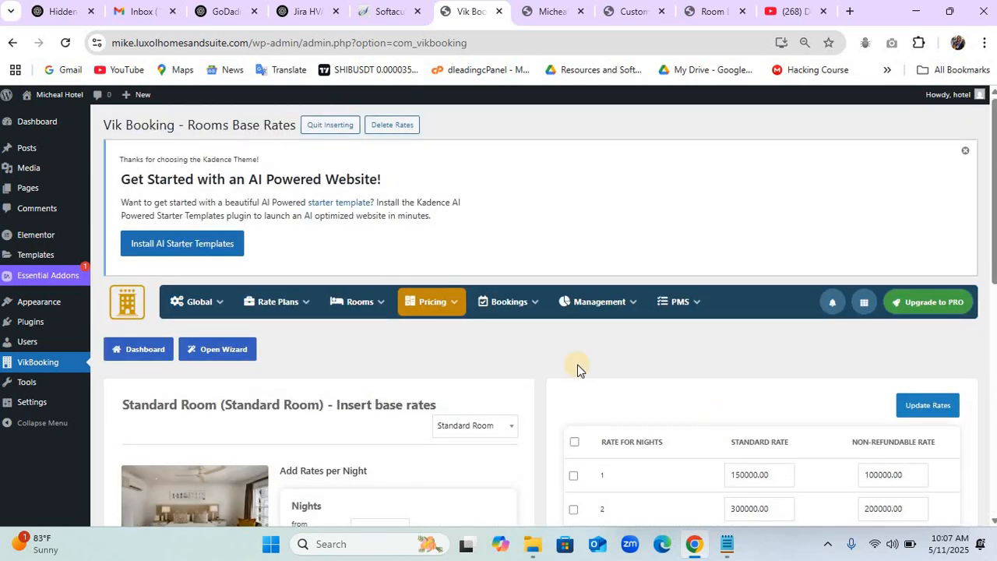
Create another new room from the rooms list and name it Deluxe Room.
mouse_move(357, 300)
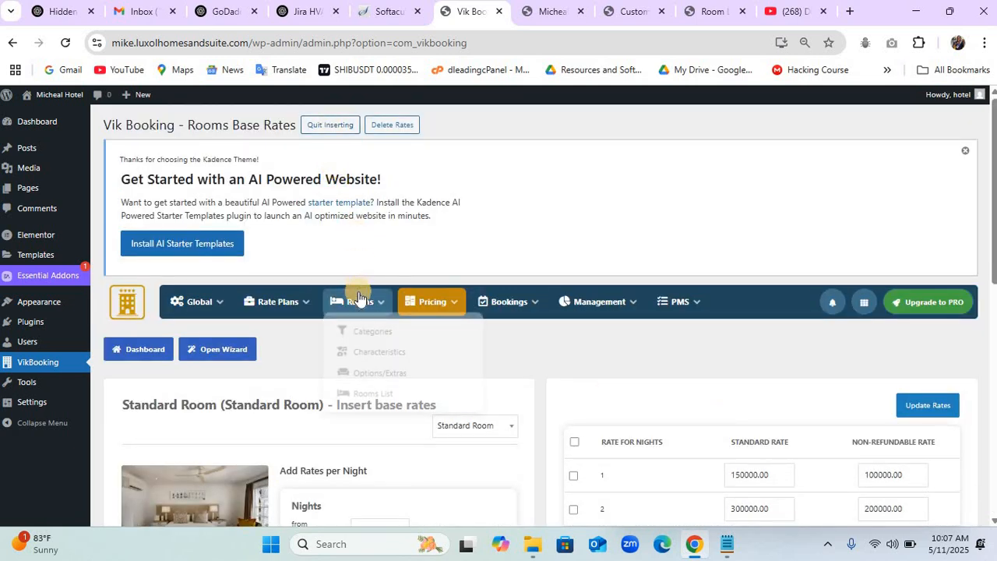
click(378, 399)
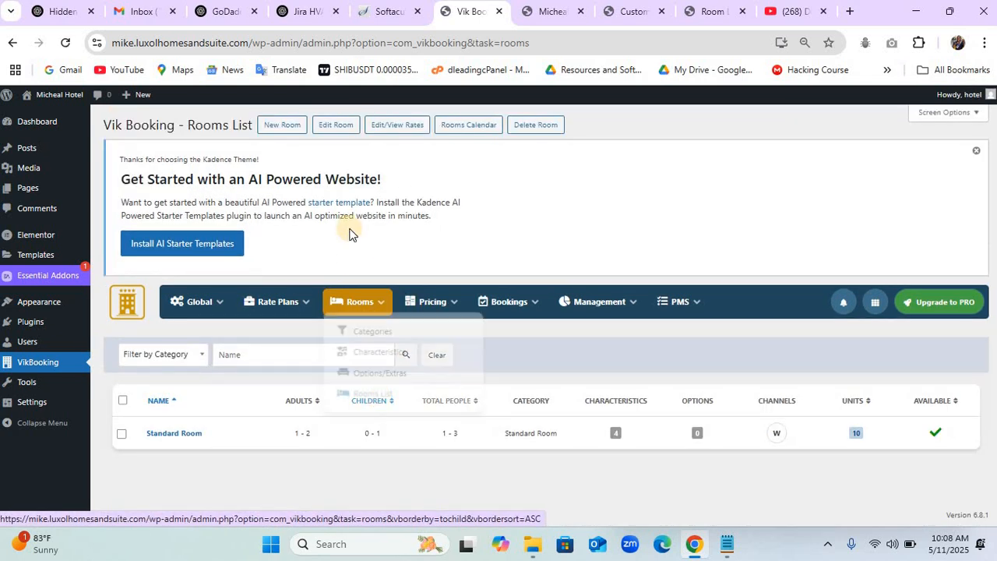
click(288, 130)
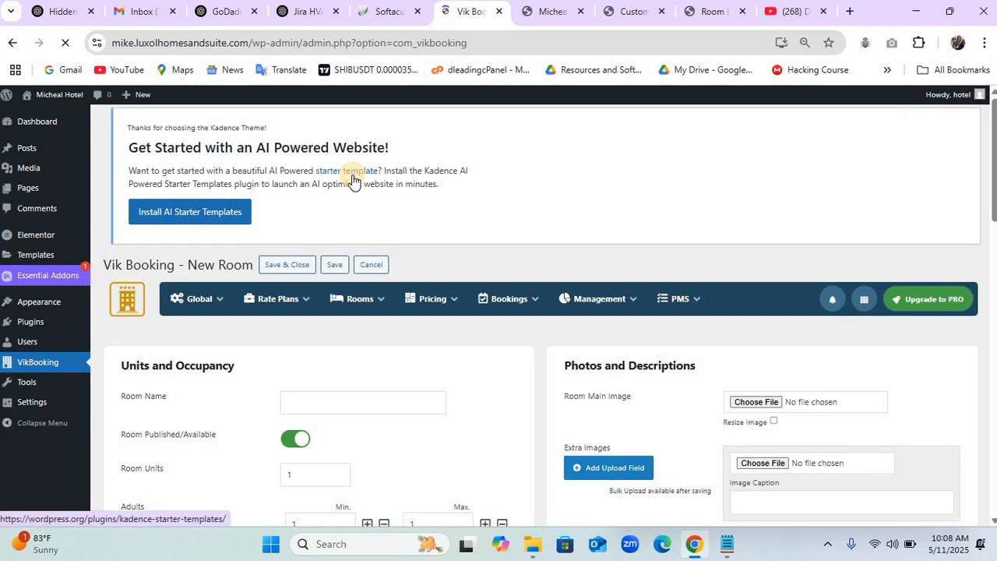
click(345, 404)
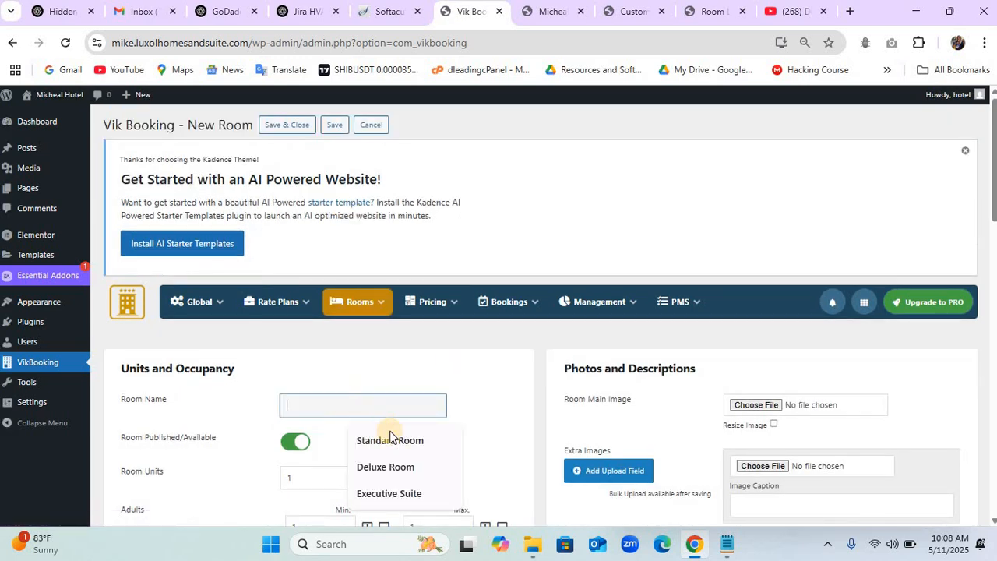
click(394, 469)
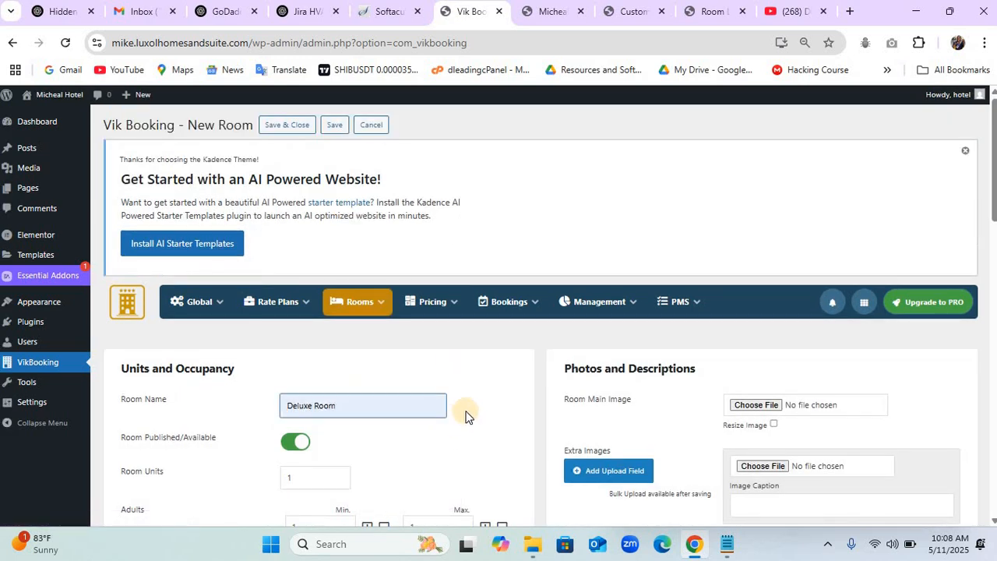
Set the Deluxe Room to 6 units, with a maximum of 3 adults and 2 children.
scroll(465, 417, down, 3)
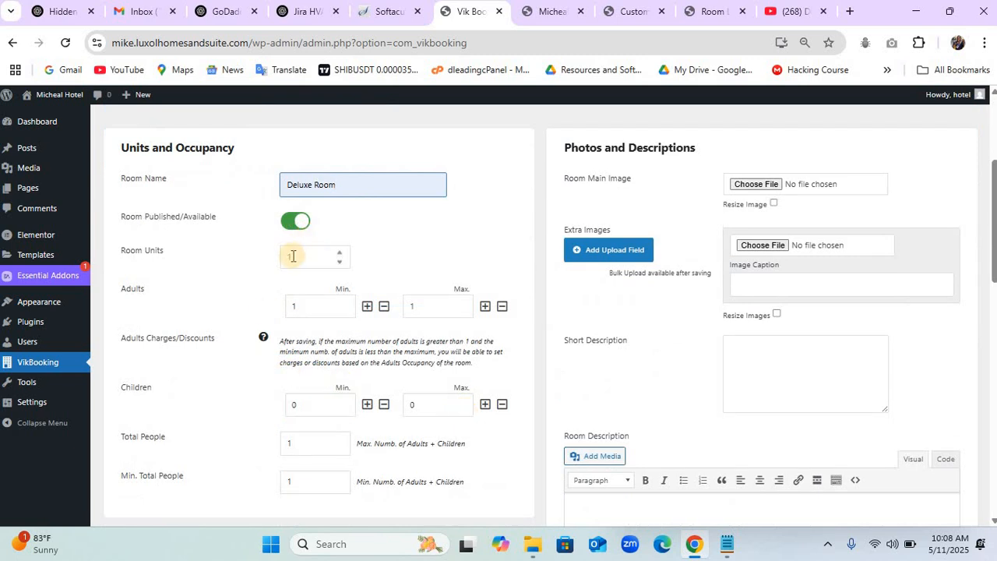
click(290, 256)
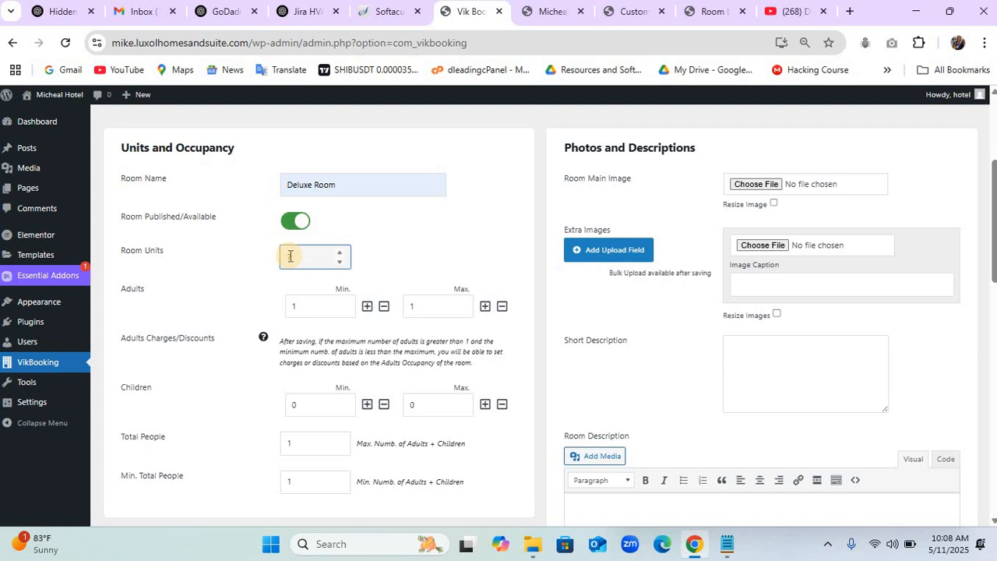
text(7)
text(6)
click(484, 307)
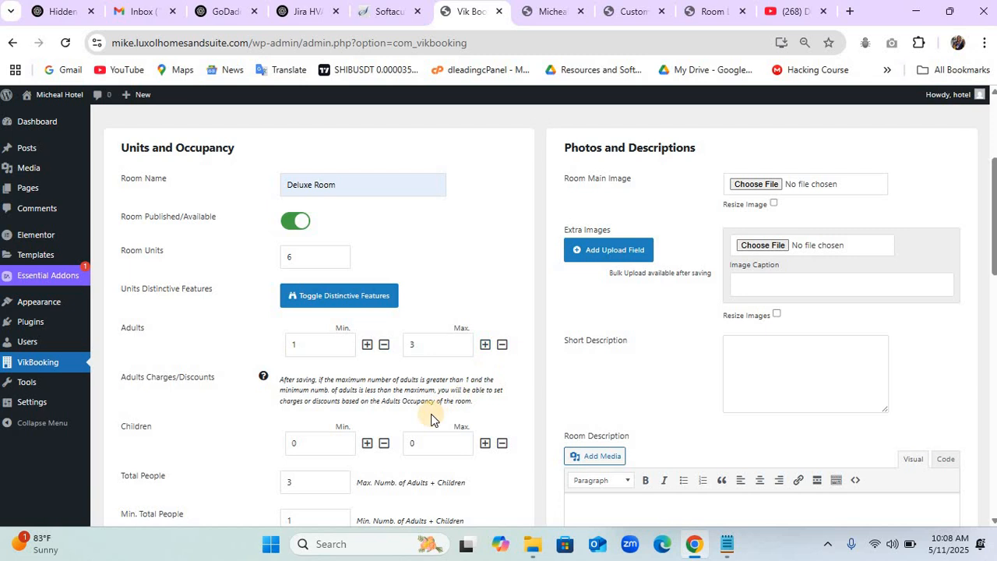
double_click(483, 444)
Assign the Deluxe Room category and select WiFi, TV, Air Conditioning, Bathroom and Mini Bar as room characteristics.
scroll(484, 449, down, 5)
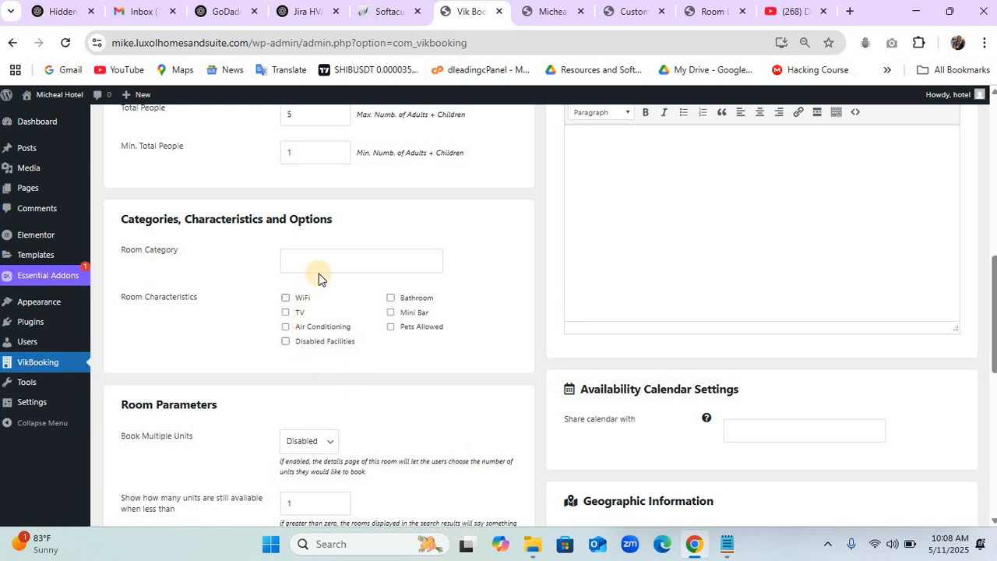
click(329, 261)
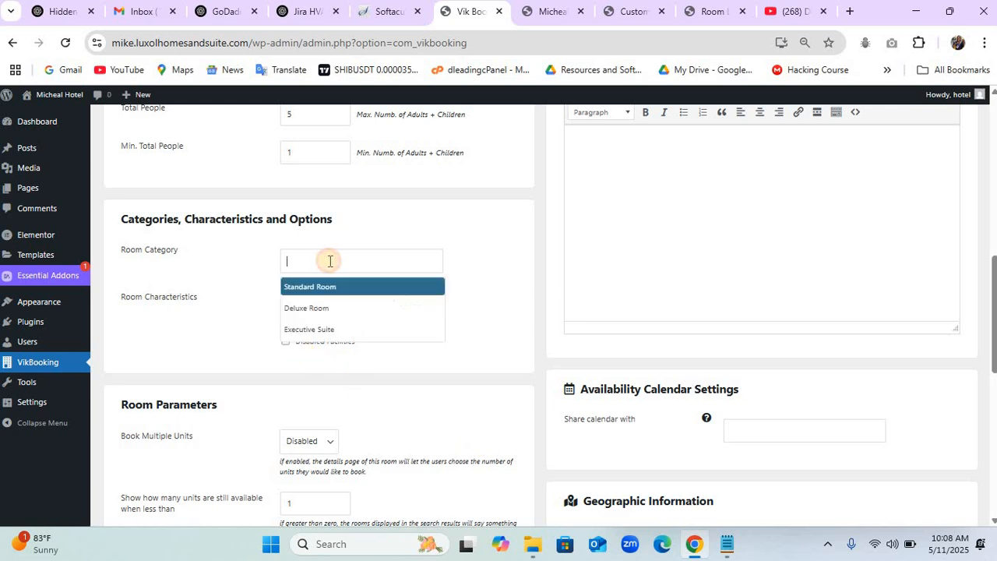
click(318, 307)
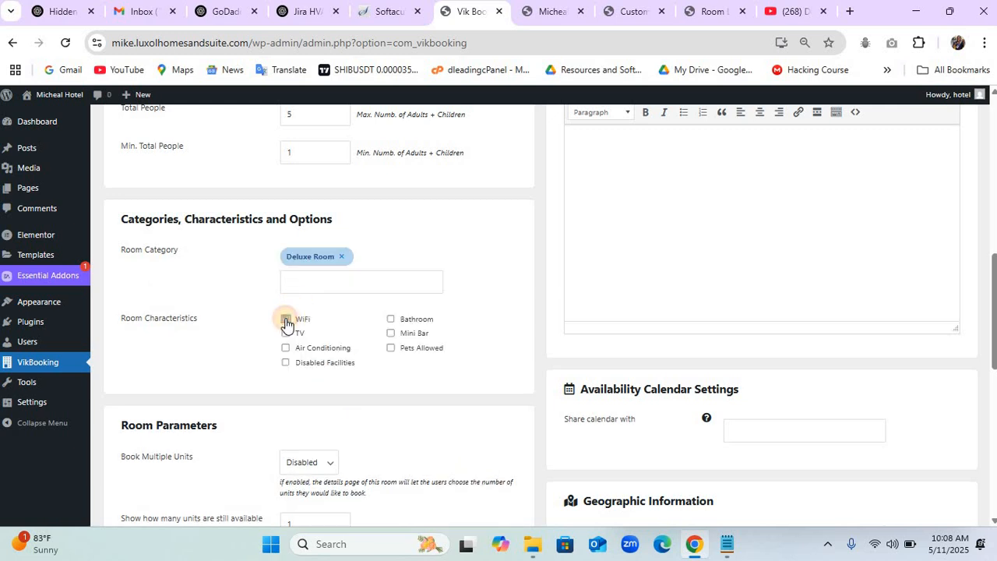
click(286, 320)
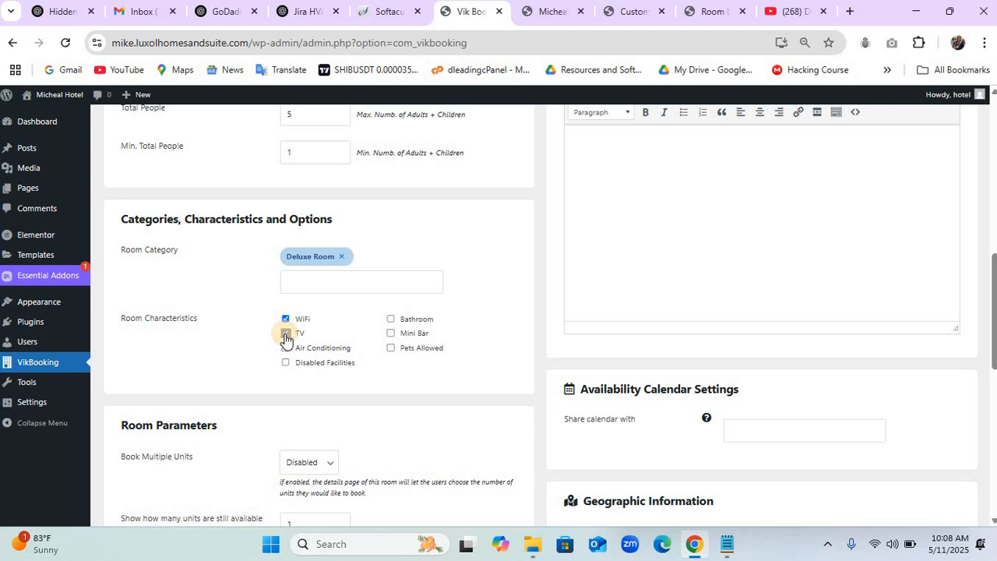
click(286, 335)
click(285, 350)
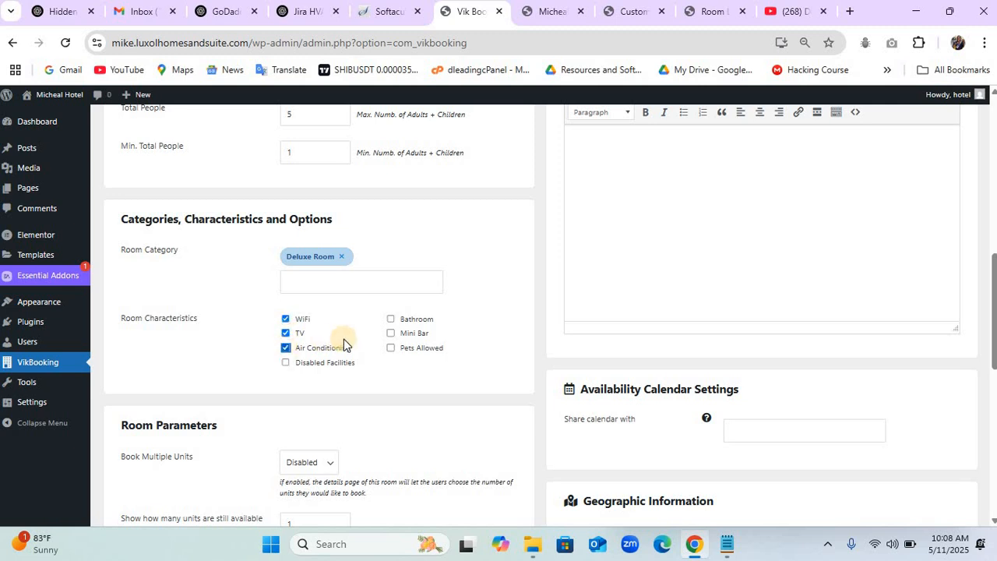
click(391, 321)
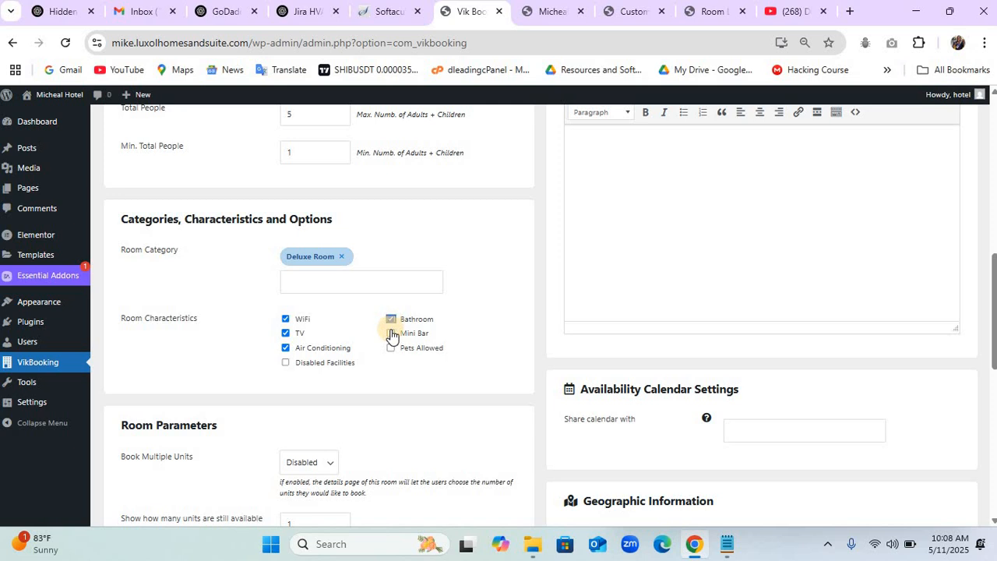
click(391, 334)
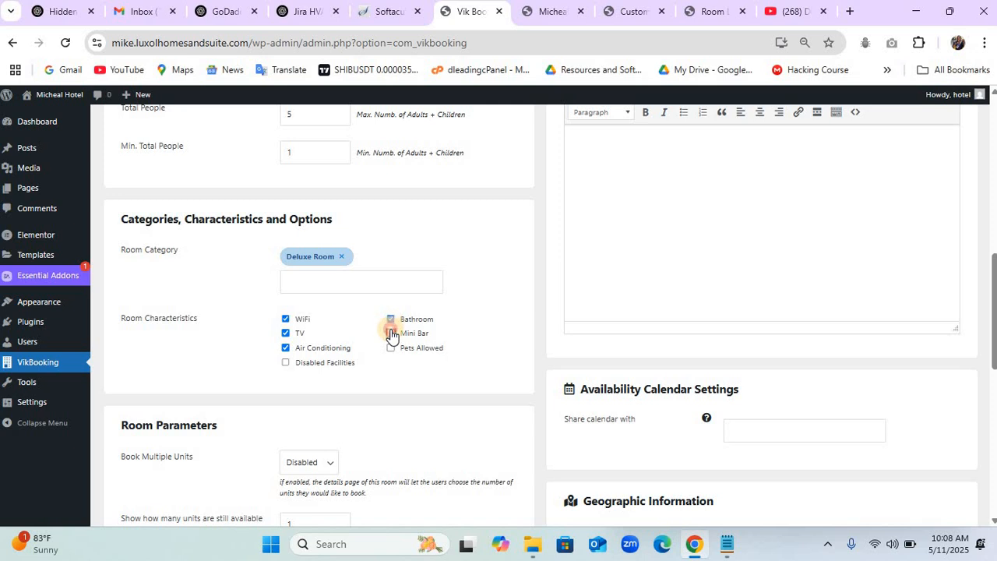
Enable Book Multiple Units and set the Custom Starting From Price to 250000 with the price label Per Night.
click(316, 466)
click(312, 503)
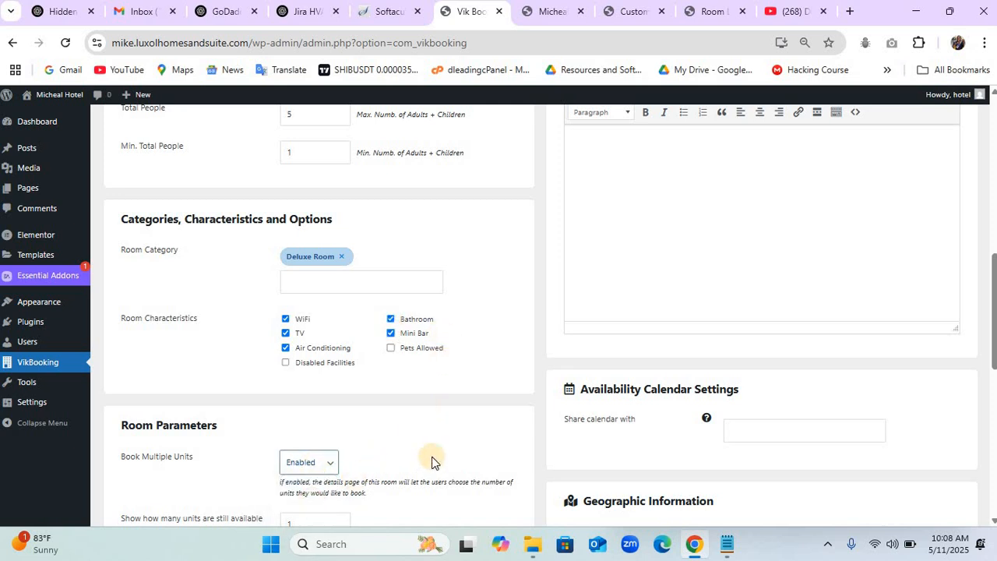
scroll(431, 462, down, 5)
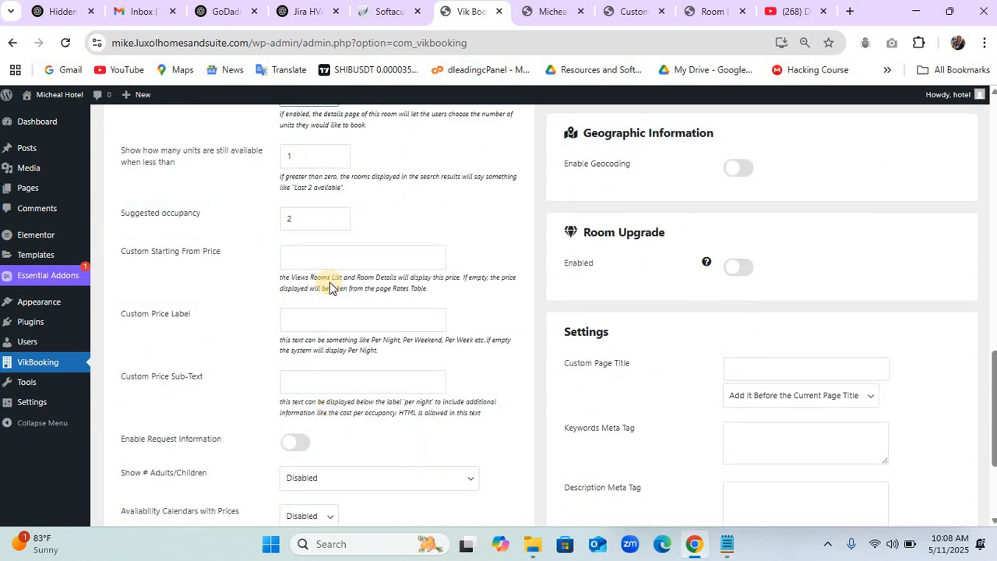
click(316, 258)
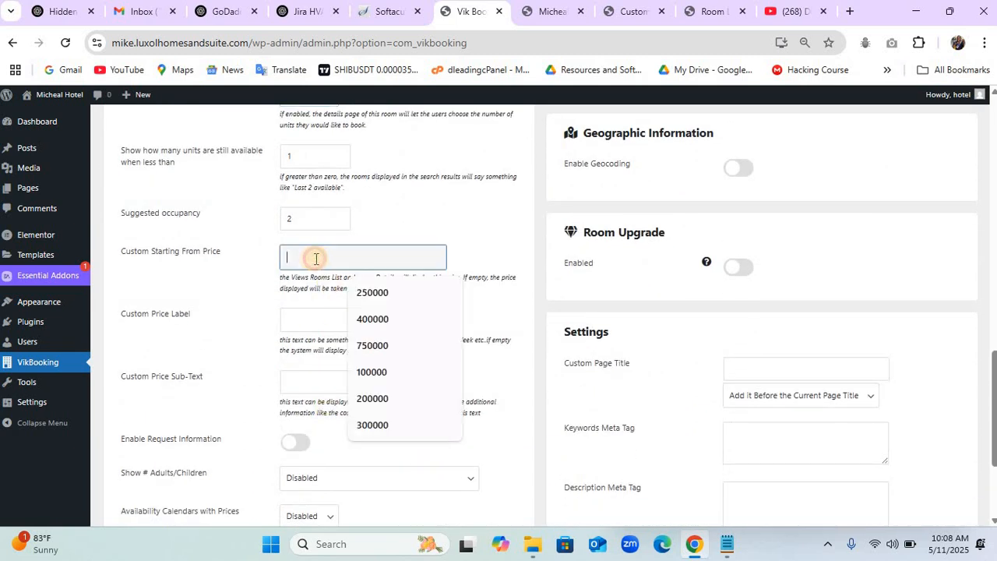
click(363, 292)
click(306, 315)
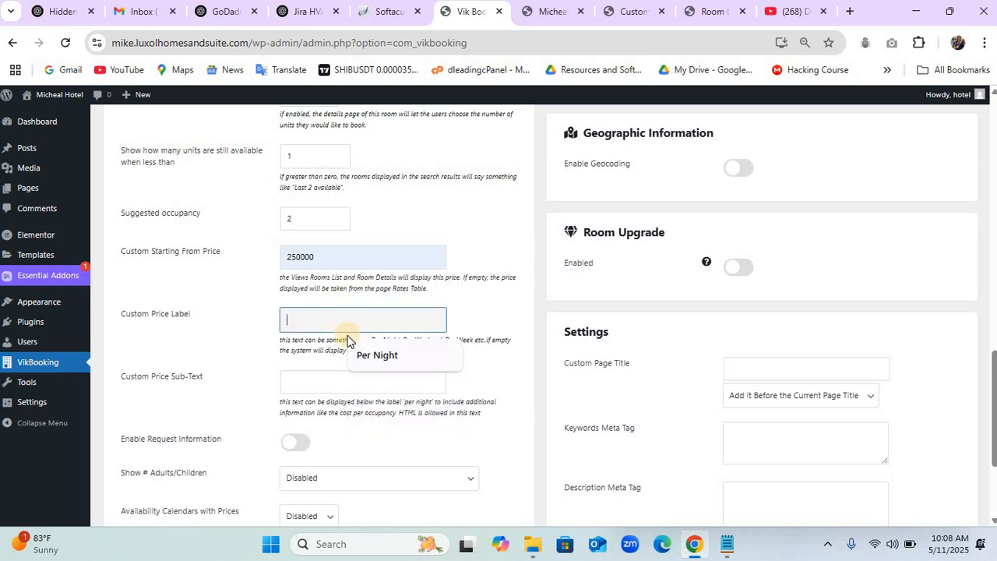
click(367, 354)
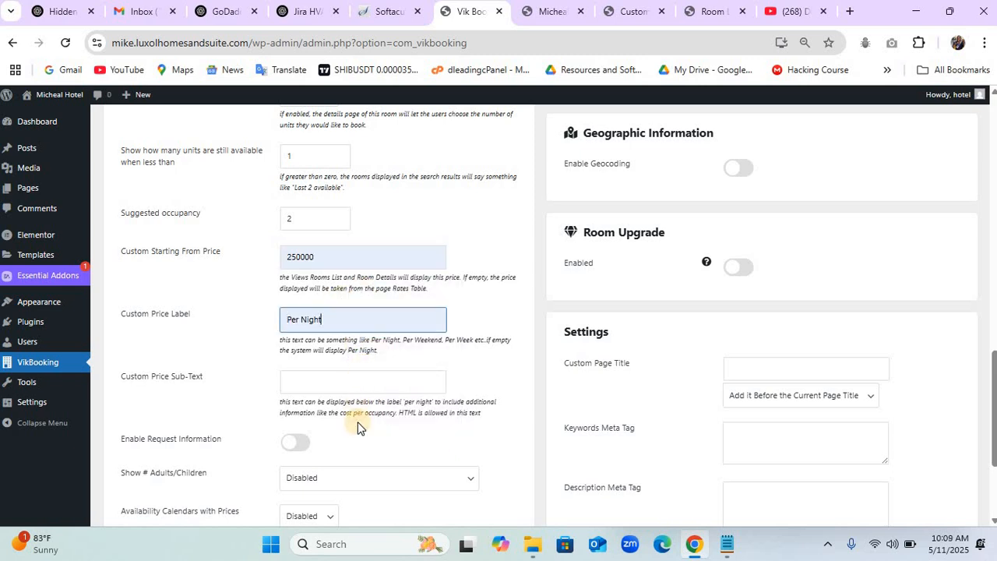
Set the room's Show Seasons Calendar option to Charges Only.
scroll(358, 427, down, 3)
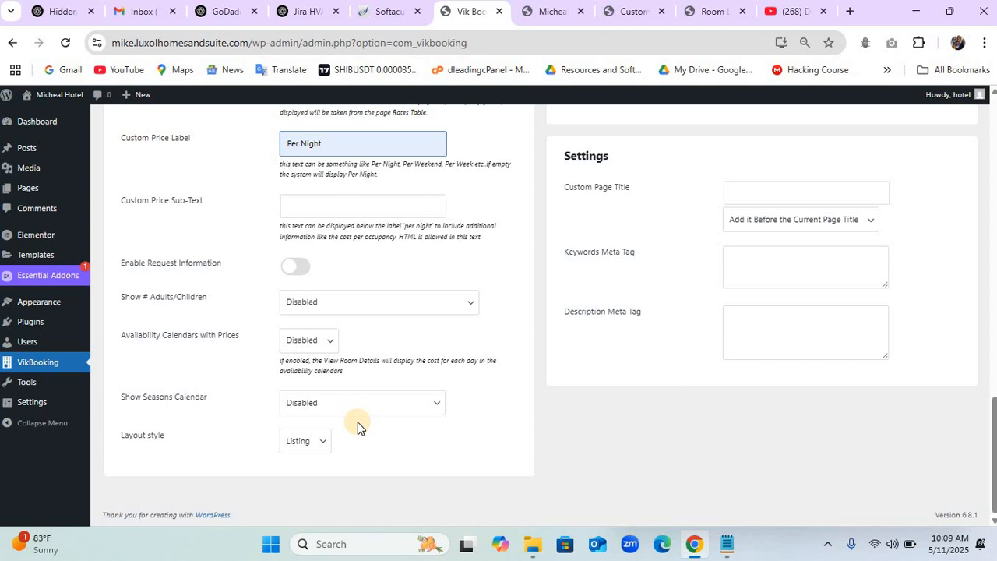
click(359, 414)
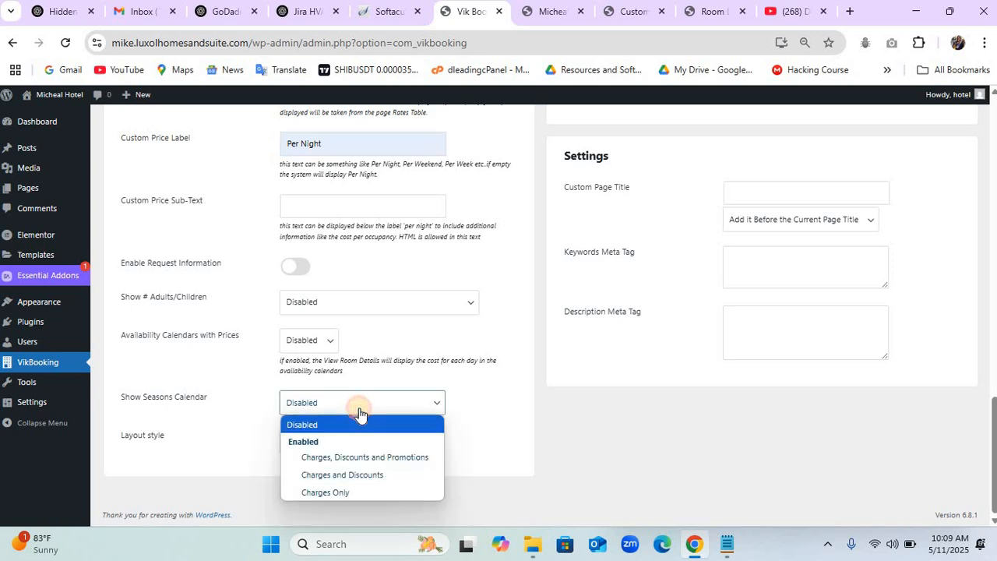
click(361, 494)
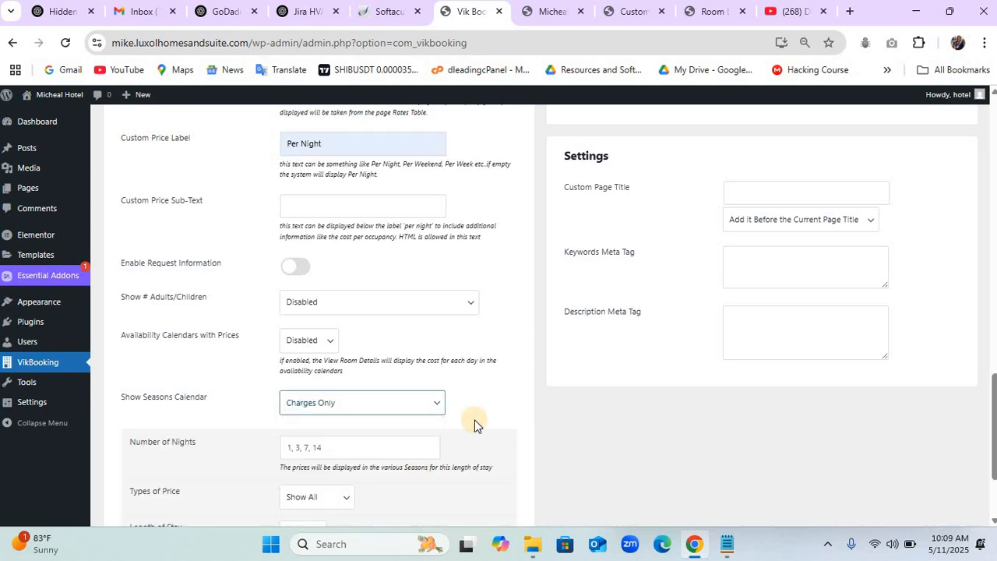
scroll(475, 420, down, 2)
Set the room's Custom Page Title to Deluxe Room.
scroll(576, 417, up, 3)
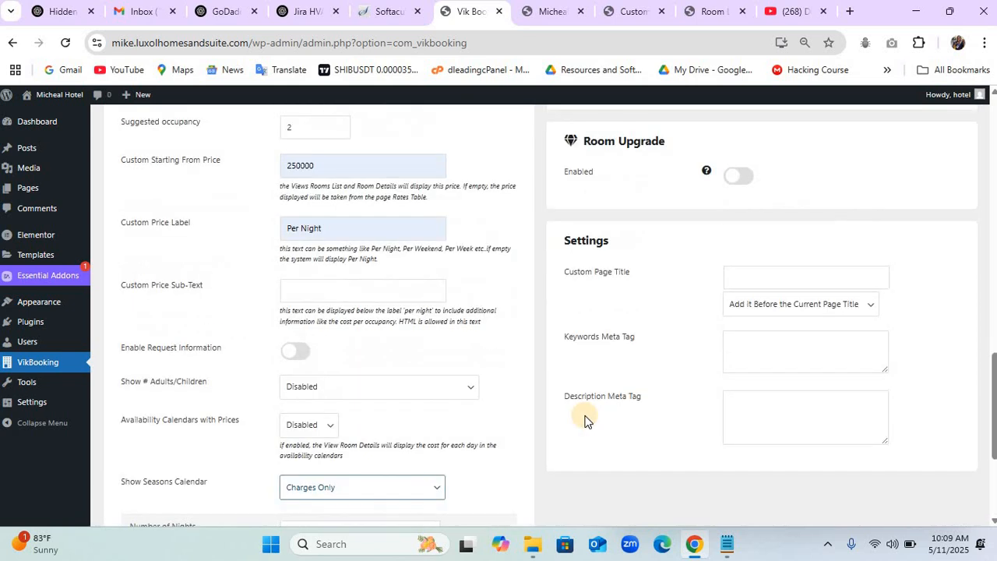
scroll(585, 419, up, 3)
scroll(586, 419, down, 2)
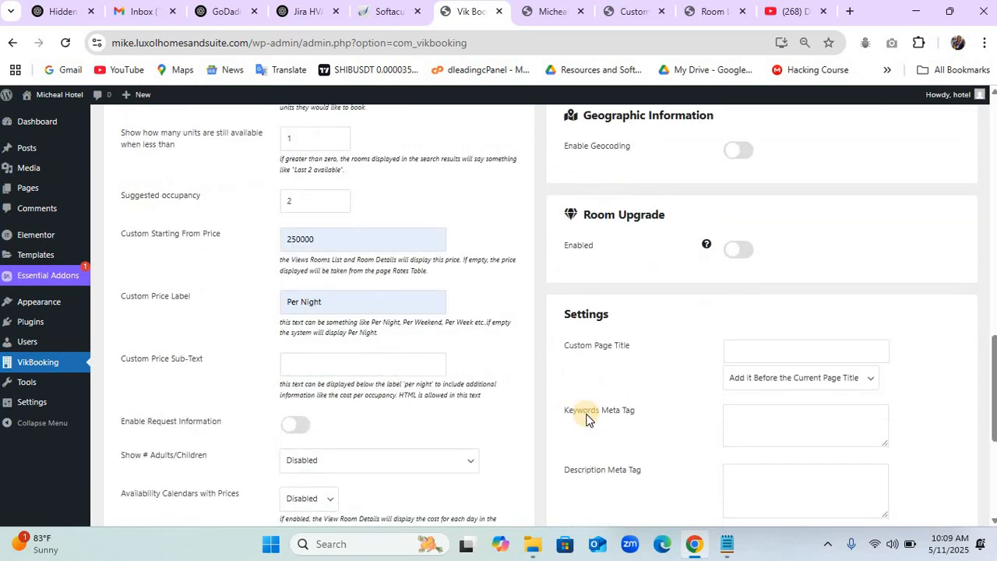
click(766, 350)
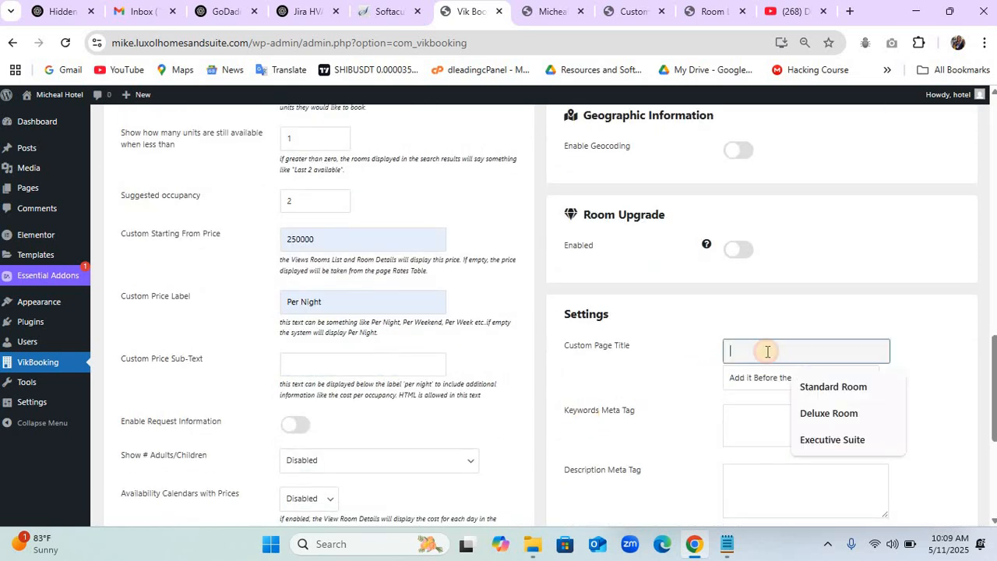
click(824, 411)
Switch to the Dleading Hotel room list page and copy the Deluxe Room's description sentence.
scroll(791, 296, up, 1)
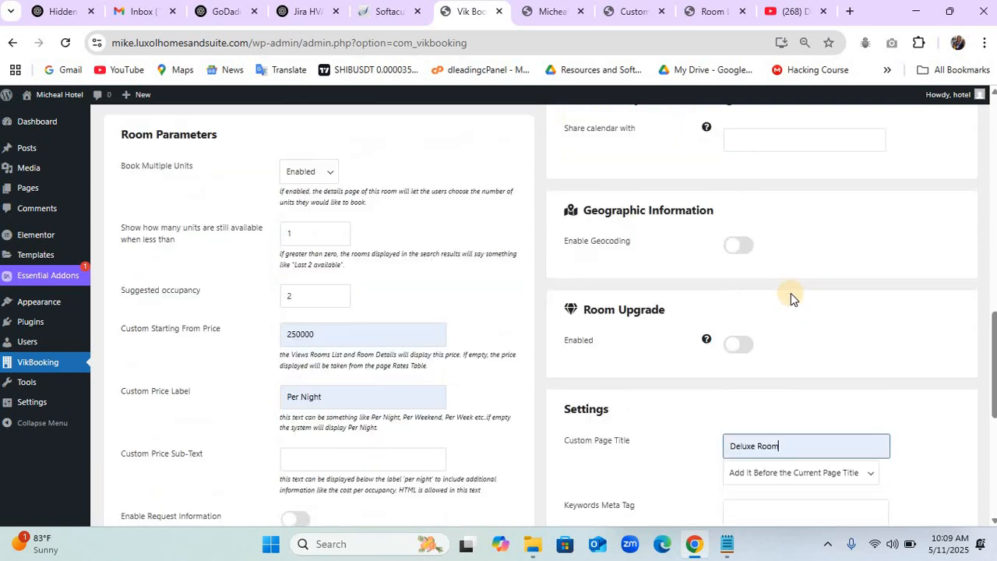
scroll(791, 298, up, 2)
scroll(791, 299, down, 1)
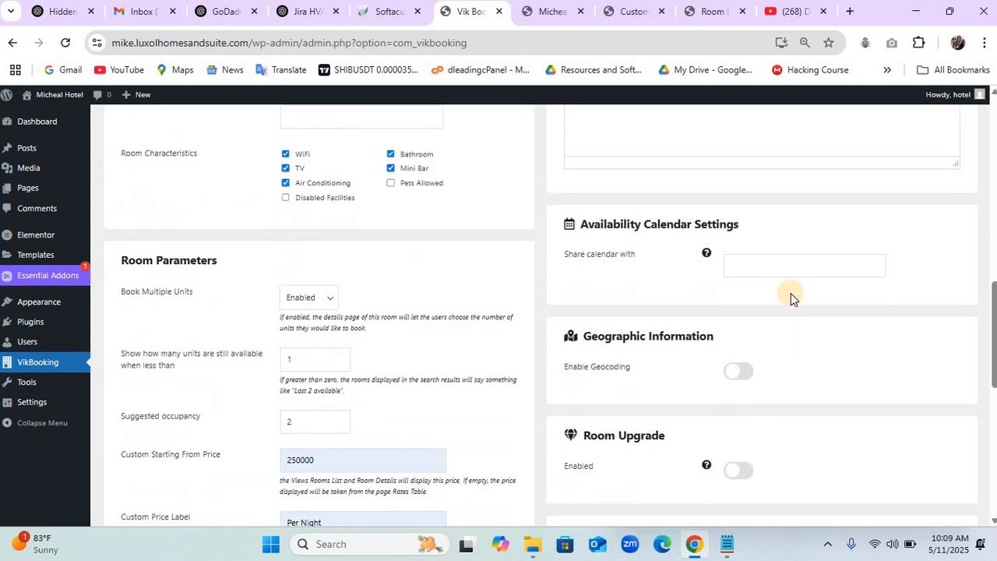
scroll(791, 293, up, 3)
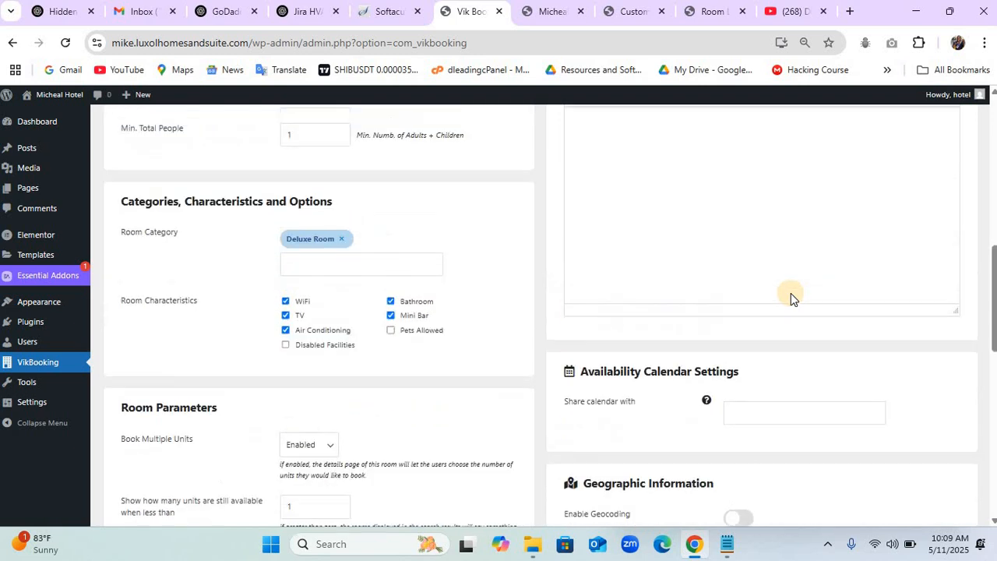
scroll(791, 293, down, 1)
scroll(791, 293, down, 1)
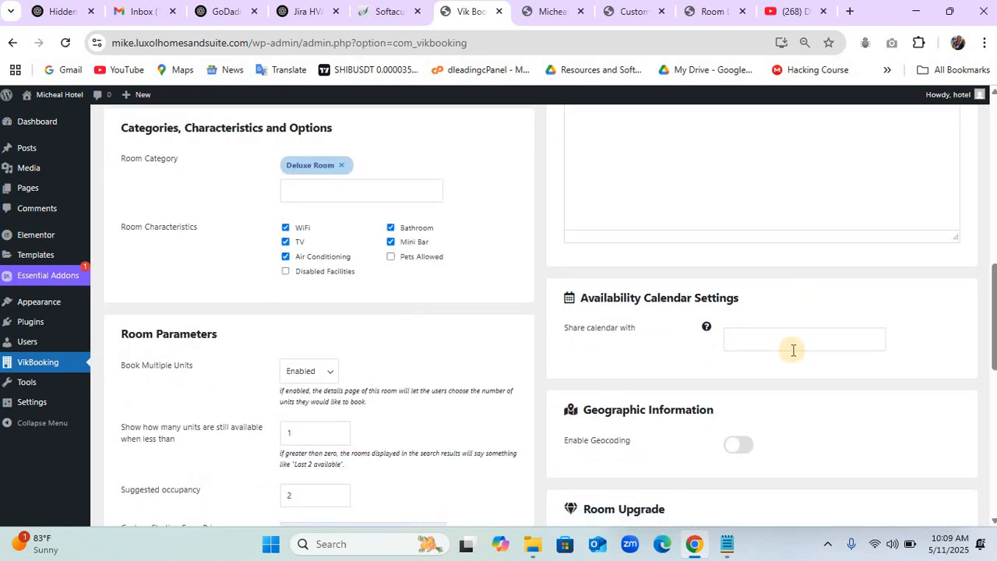
scroll(771, 286, up, 6)
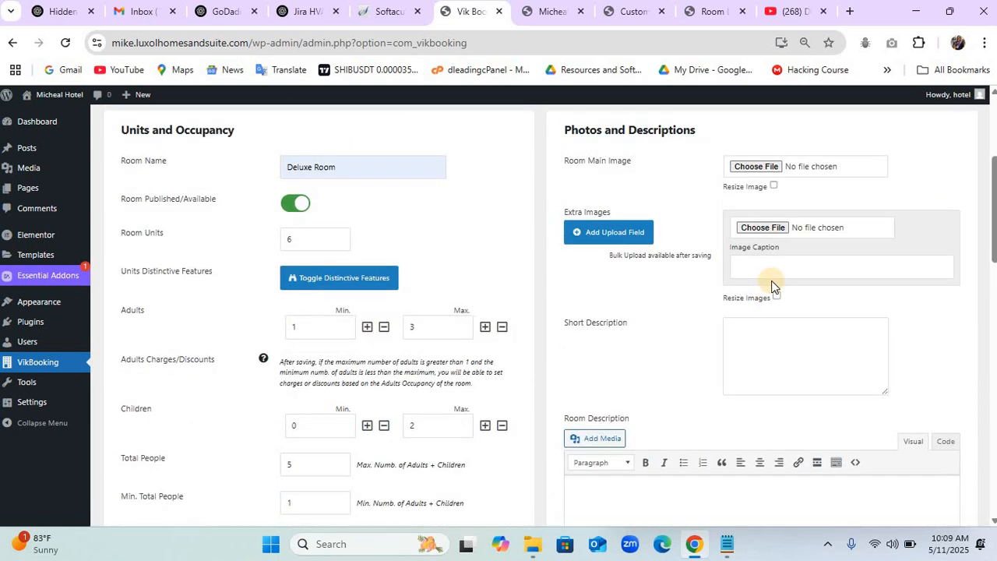
click(709, 13)
scroll(490, 348, down, 3)
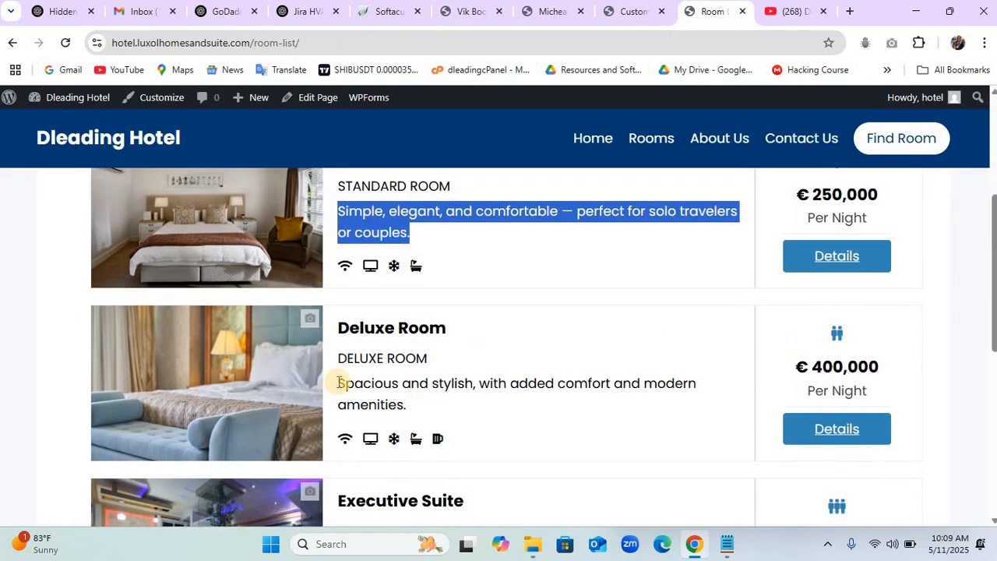
drag(339, 383, 413, 407)
key(ctrl+c)
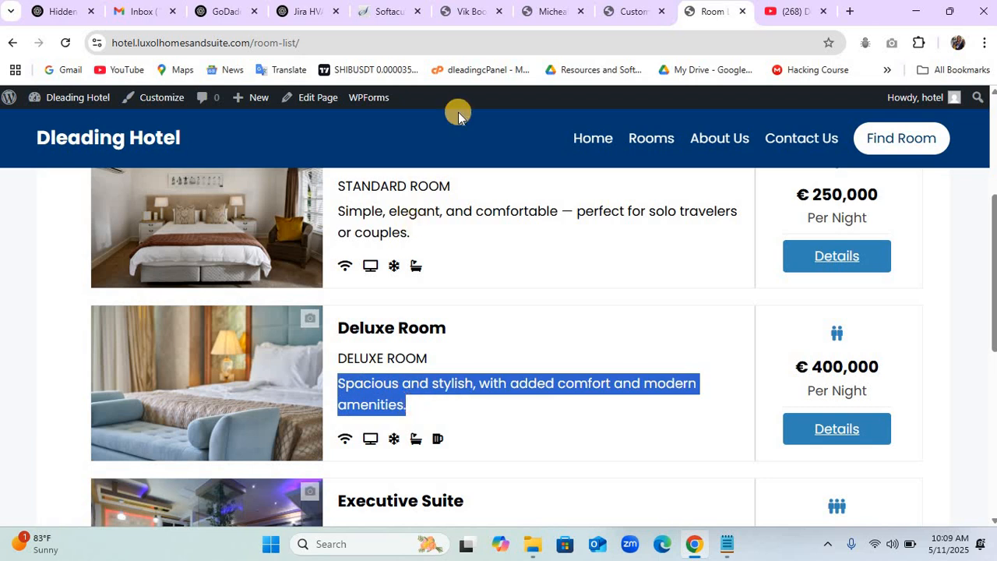
Return to the new VikBooking room and paste the copied sentence into both its Short Description and Room Description.
click(629, 16)
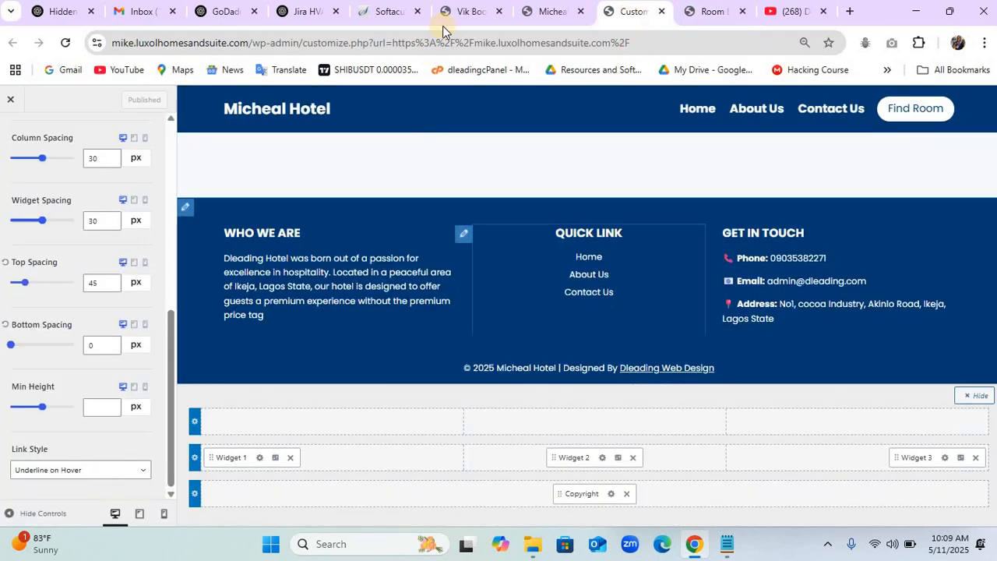
click(461, 14)
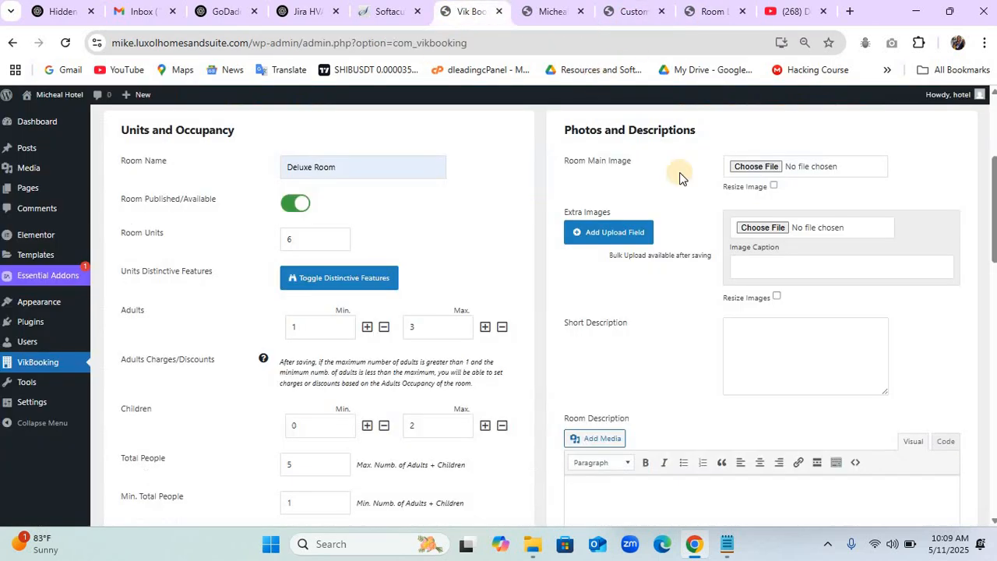
click(771, 337)
key(ctrl+v)
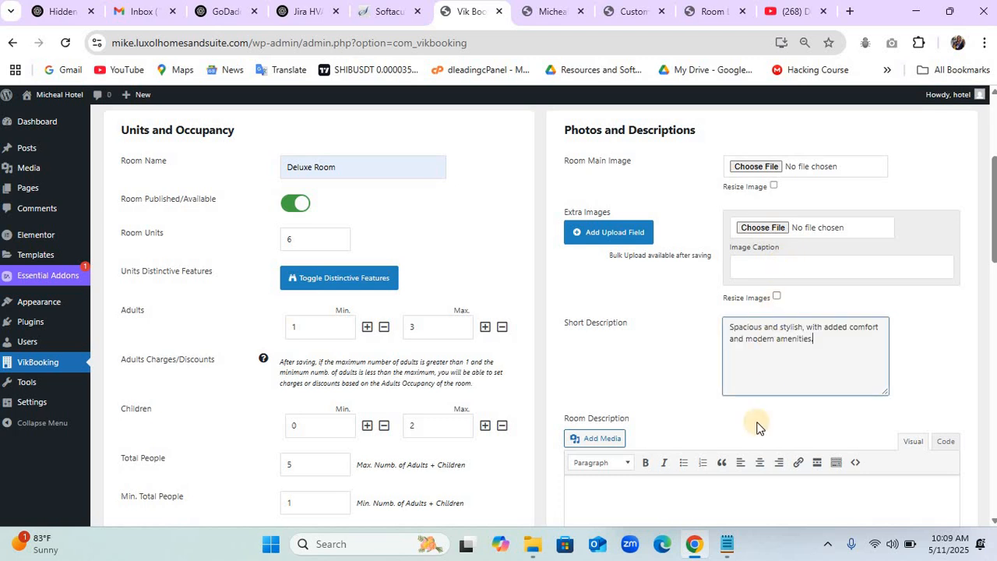
click(737, 491)
key(ctrl+v)
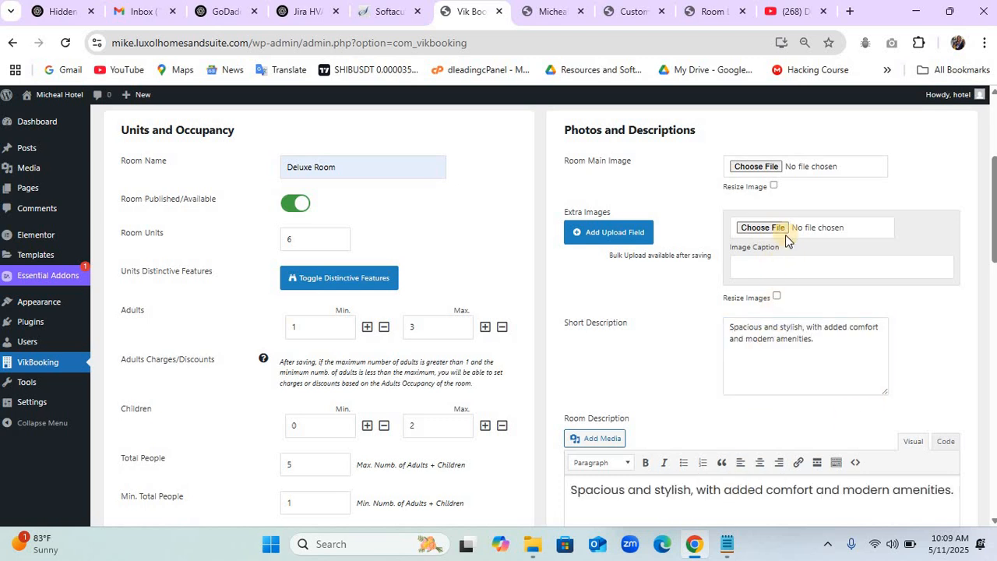
Choose delux.jpg from the Hotel Picture folder as the Deluxe Room's main image.
click(755, 167)
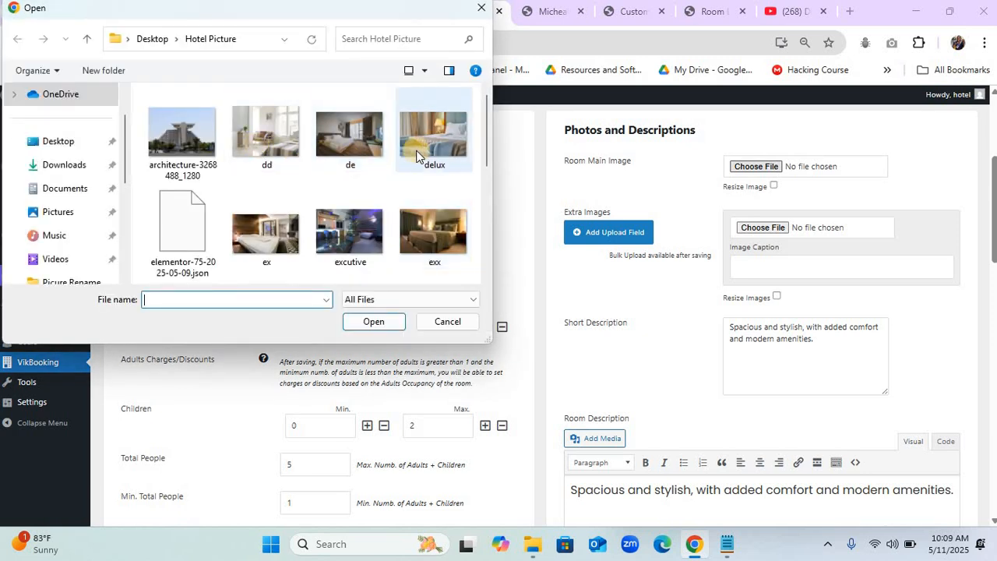
click(430, 151)
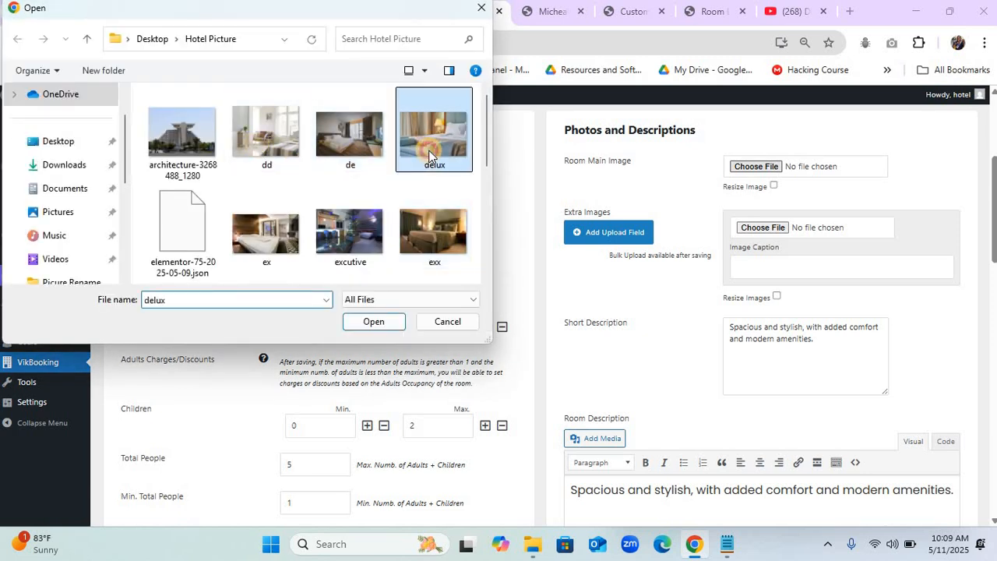
click(385, 322)
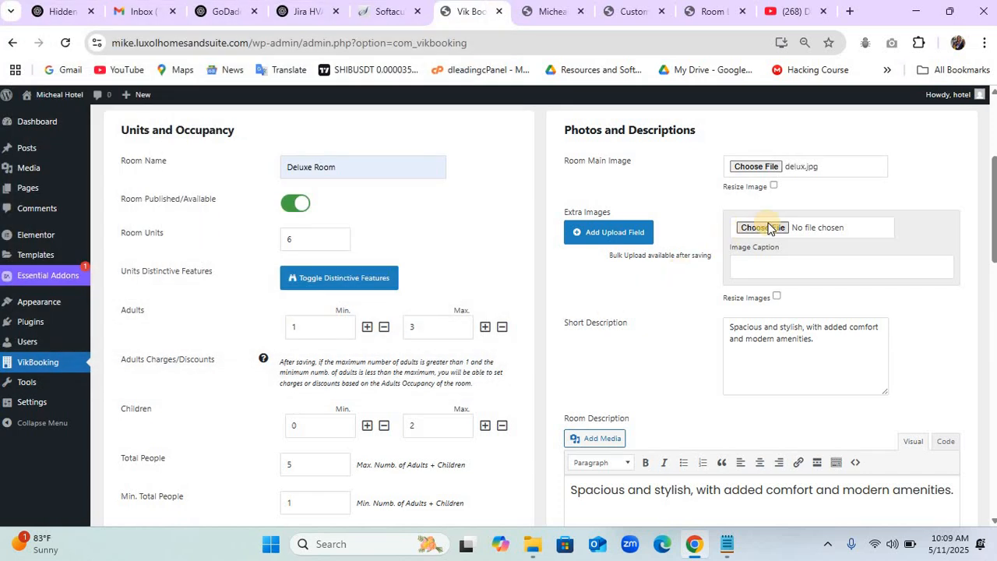
Add de.jpg and dd.jpg from the Hotel Picture folder as the Deluxe Room's two extra images.
click(768, 226)
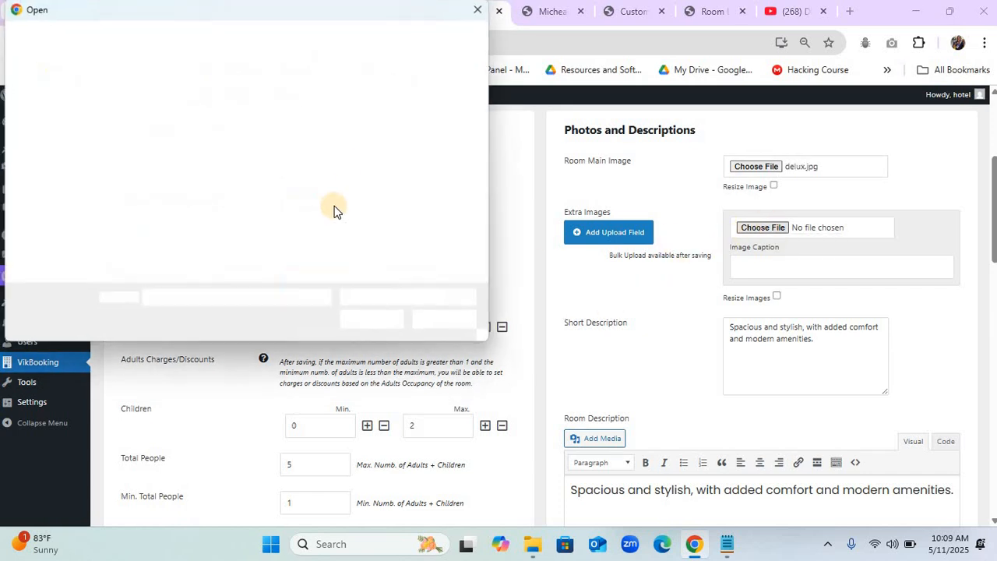
click(343, 146)
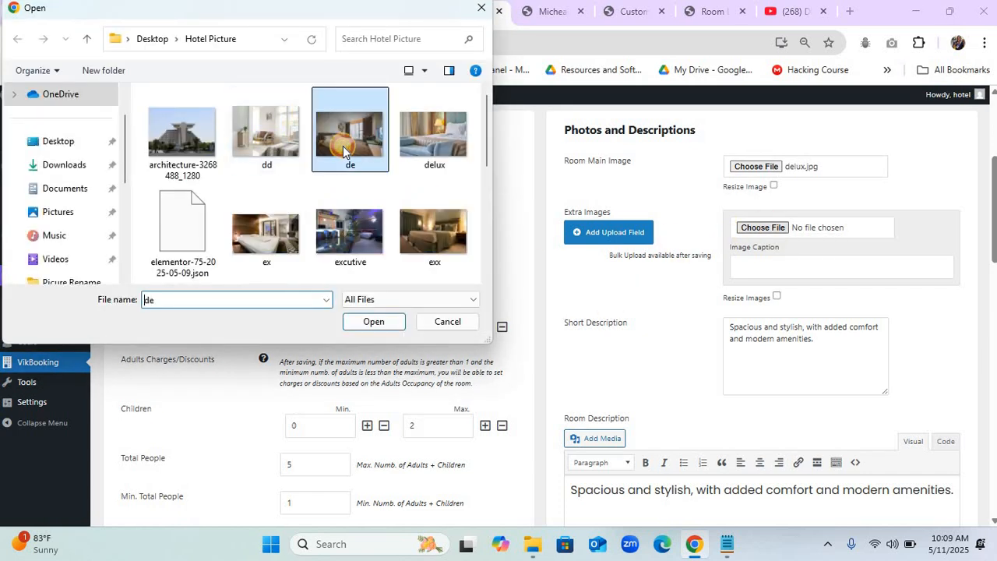
click(376, 321)
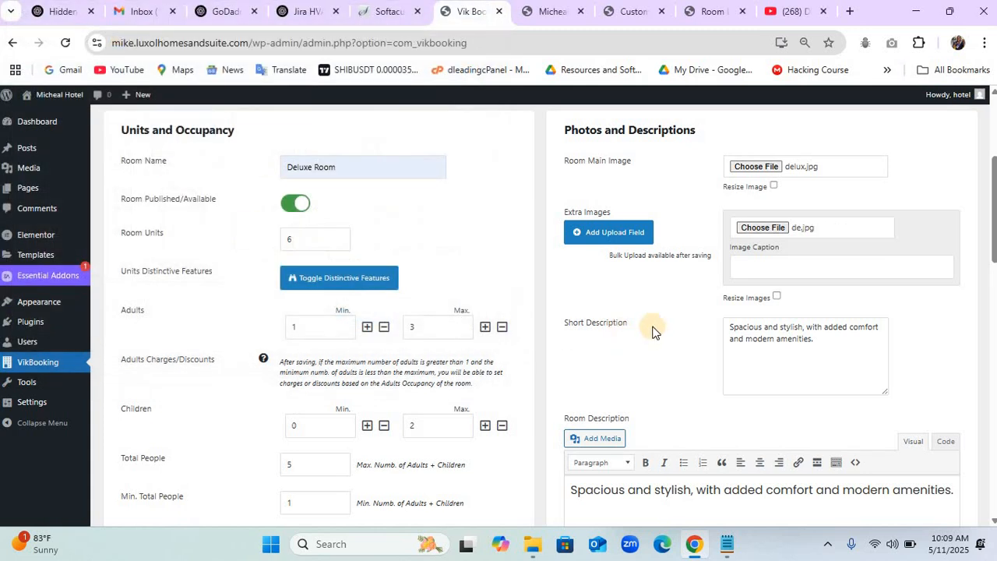
click(622, 231)
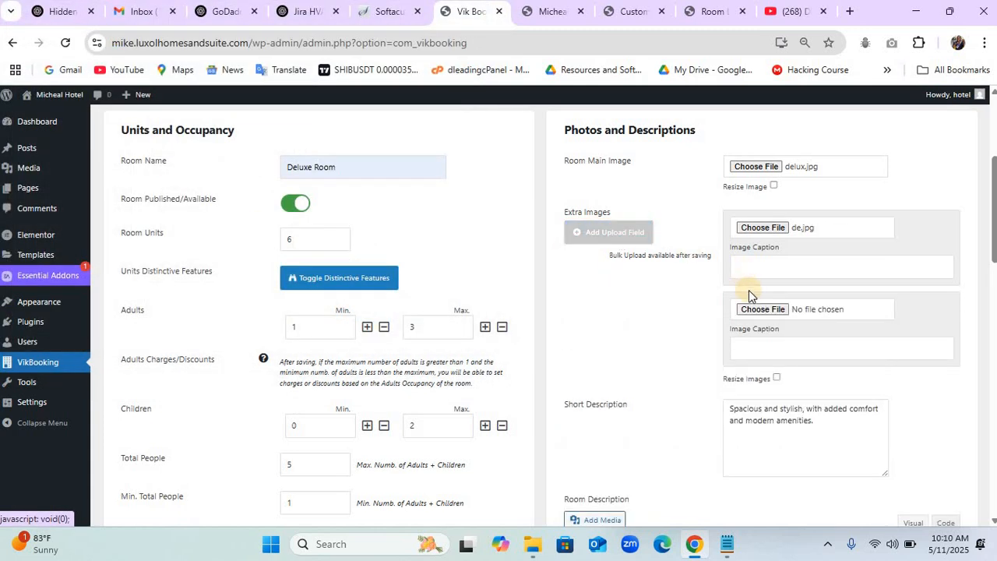
click(757, 309)
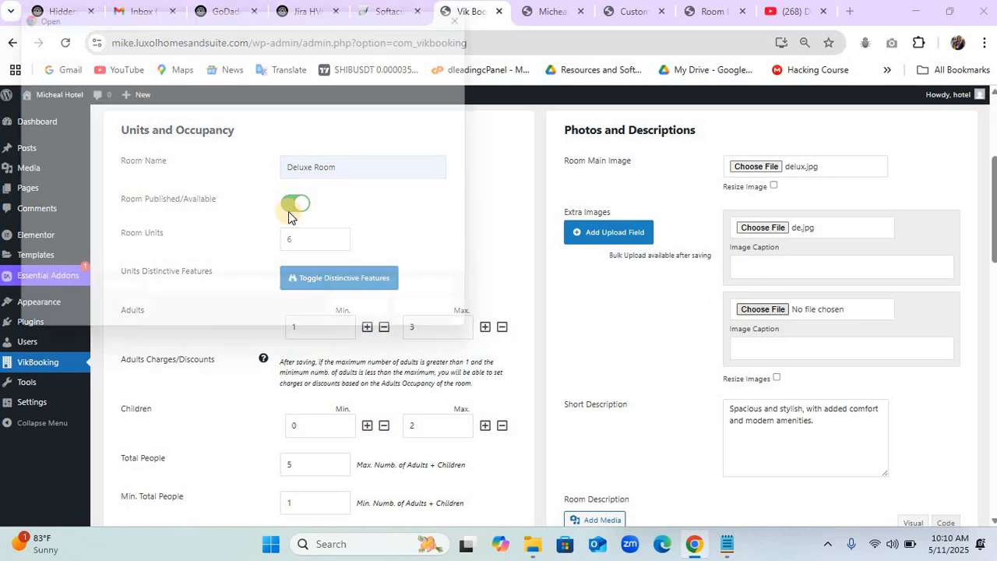
click(252, 156)
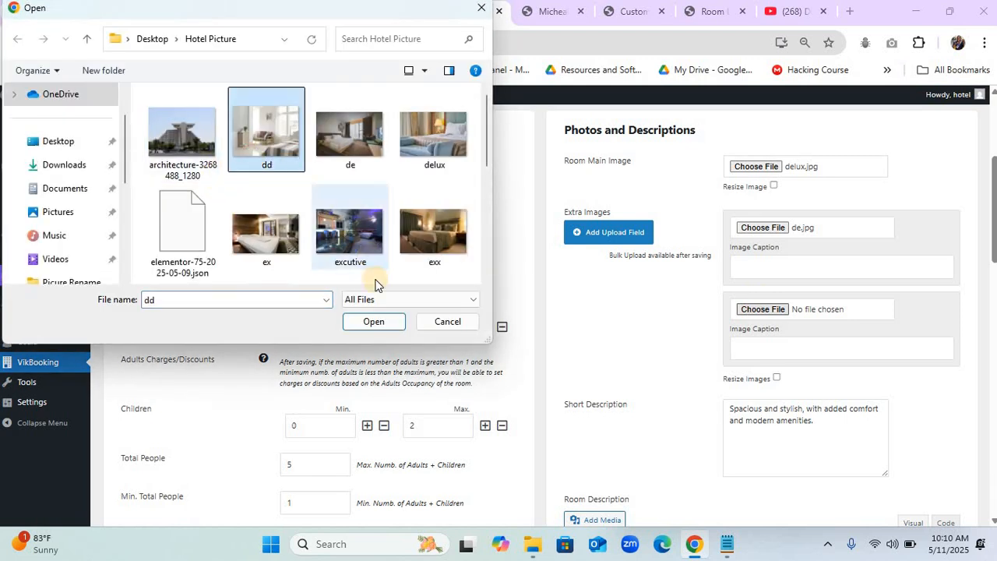
click(376, 322)
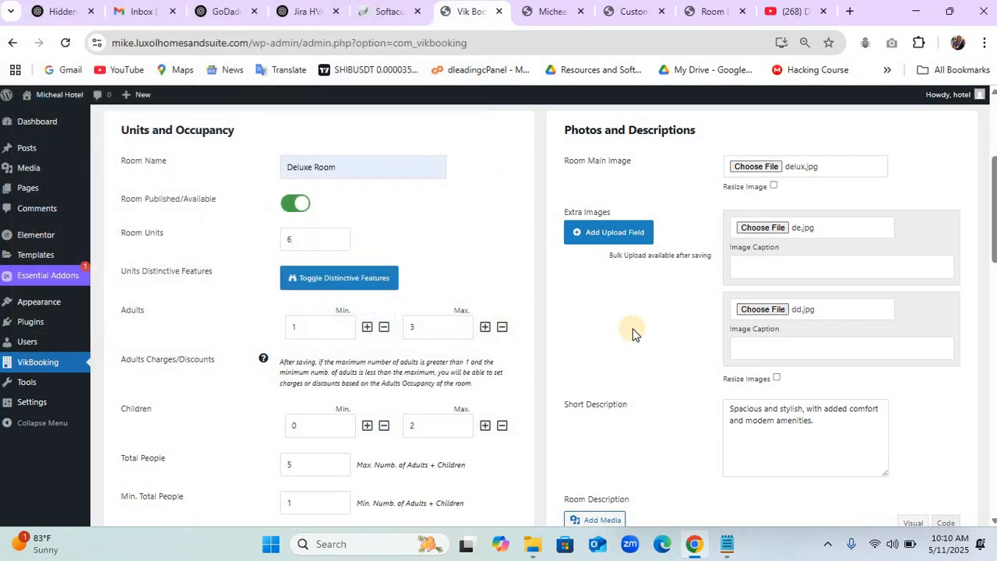
Save and close the Deluxe Room, and insert its nightly base rates: 250000 for Standard Rate and 200000 for Non-refundable Rate.
scroll(632, 332, down, 5)
scroll(633, 330, up, 8)
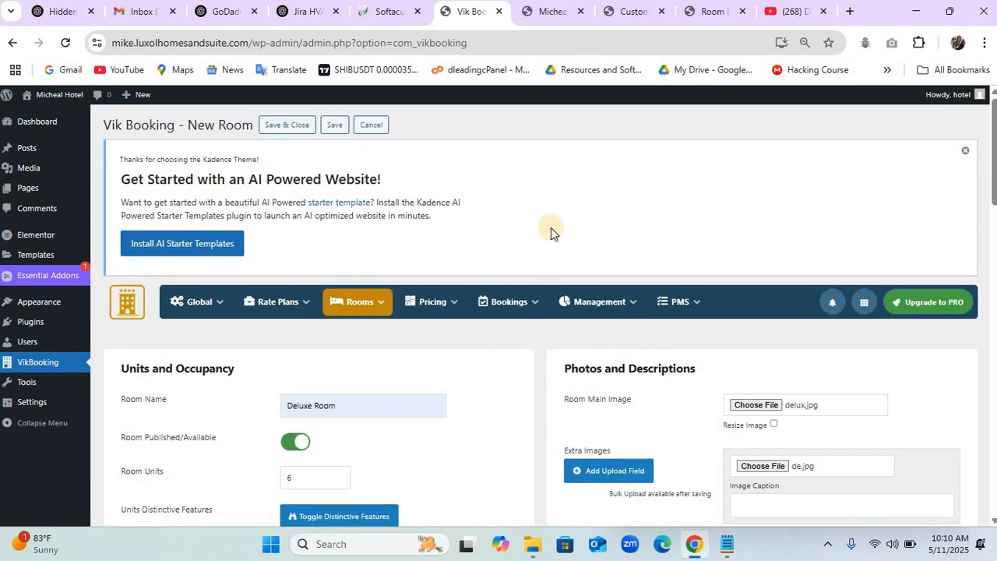
click(290, 125)
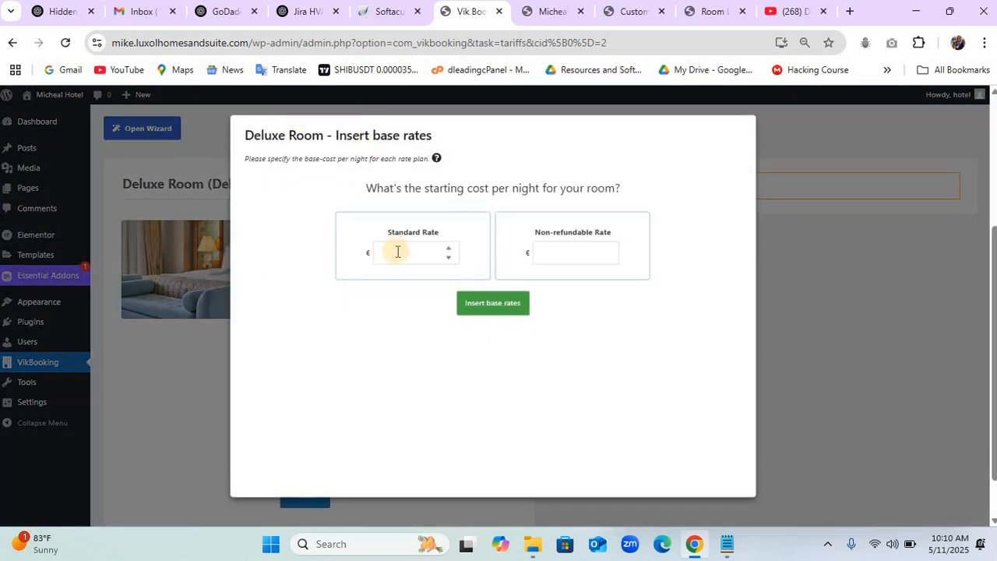
click(397, 252)
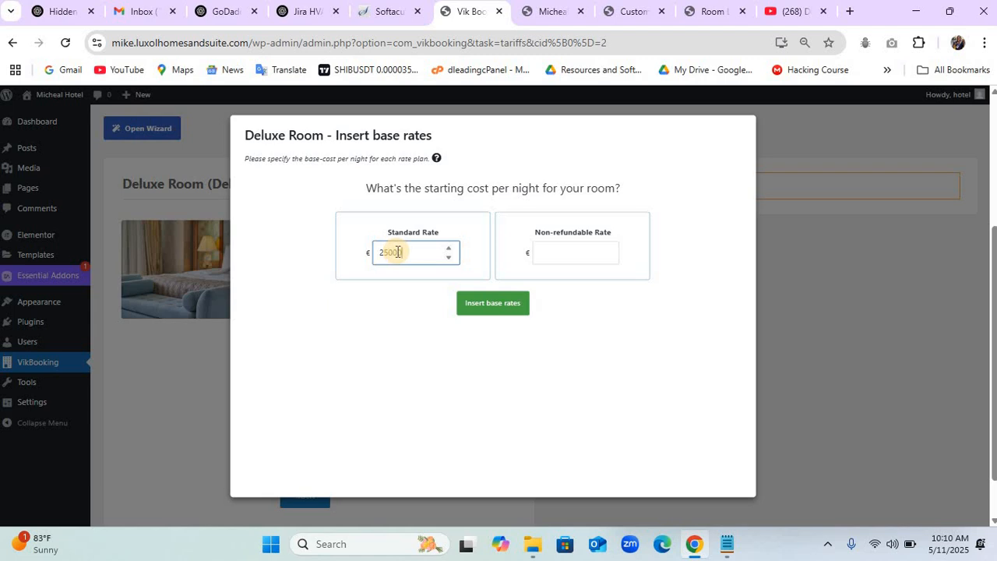
click(554, 251)
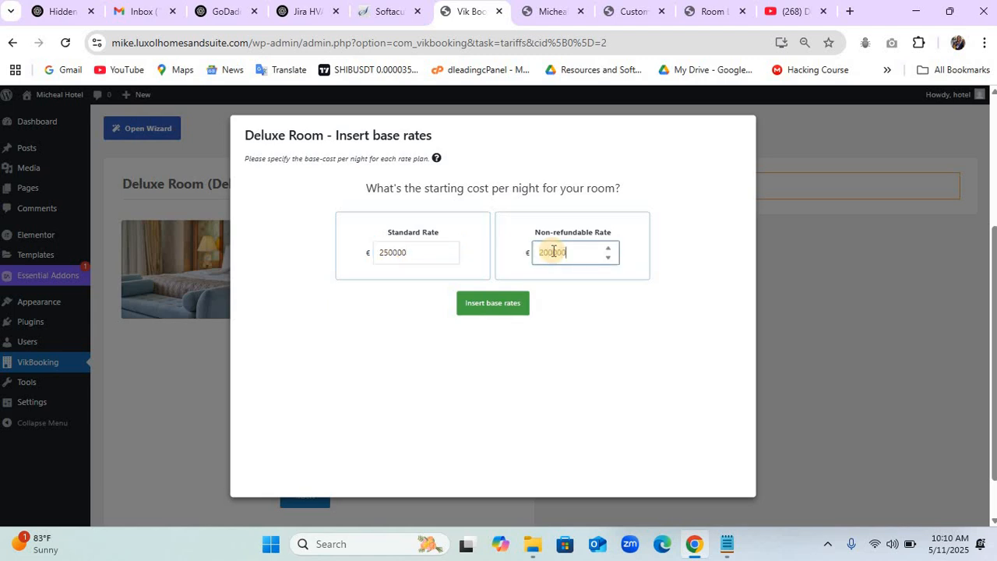
click(499, 304)
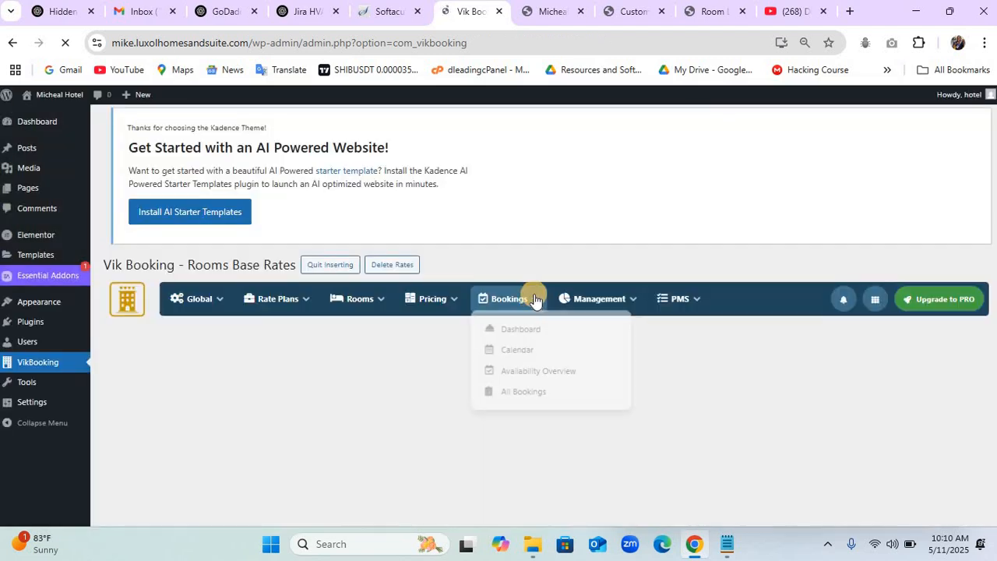
Go to the VikBooking rooms list and start creating another new room.
mouse_move(366, 305)
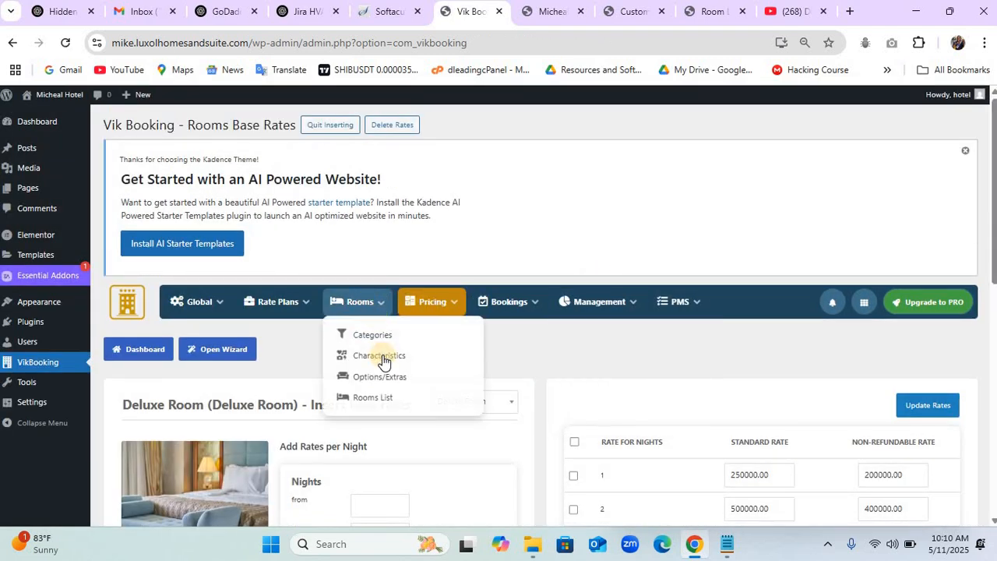
click(382, 399)
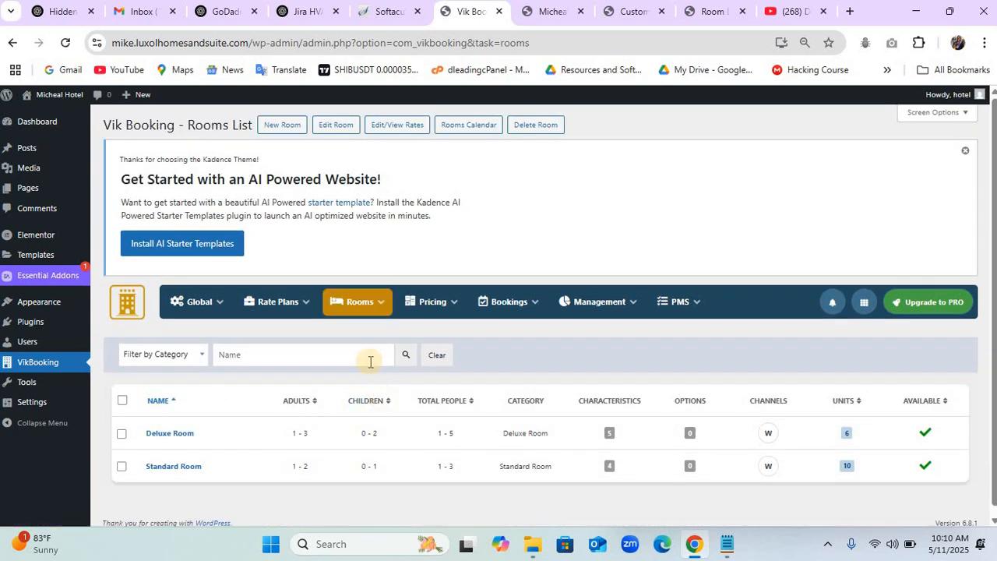
mouse_move(367, 306)
click(285, 127)
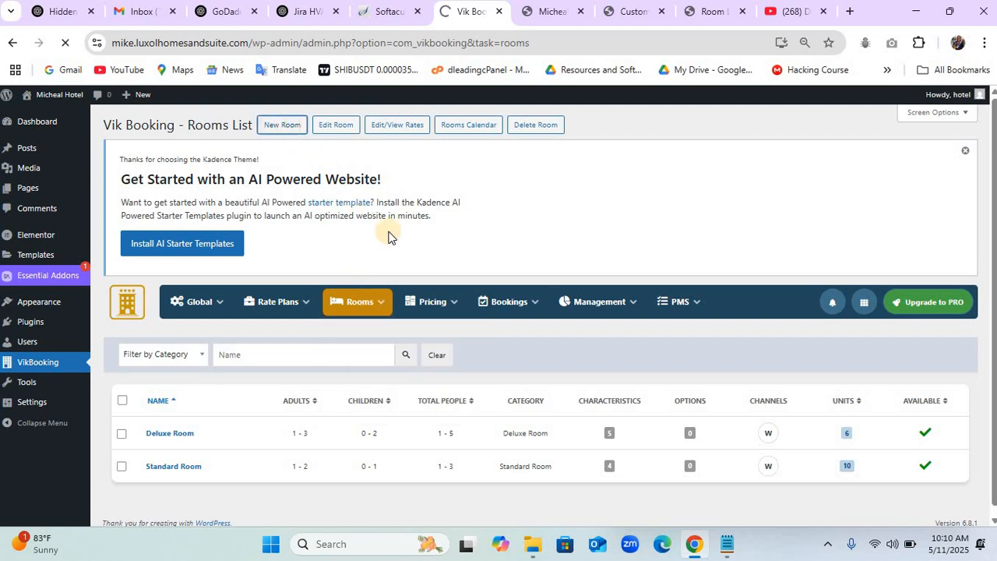
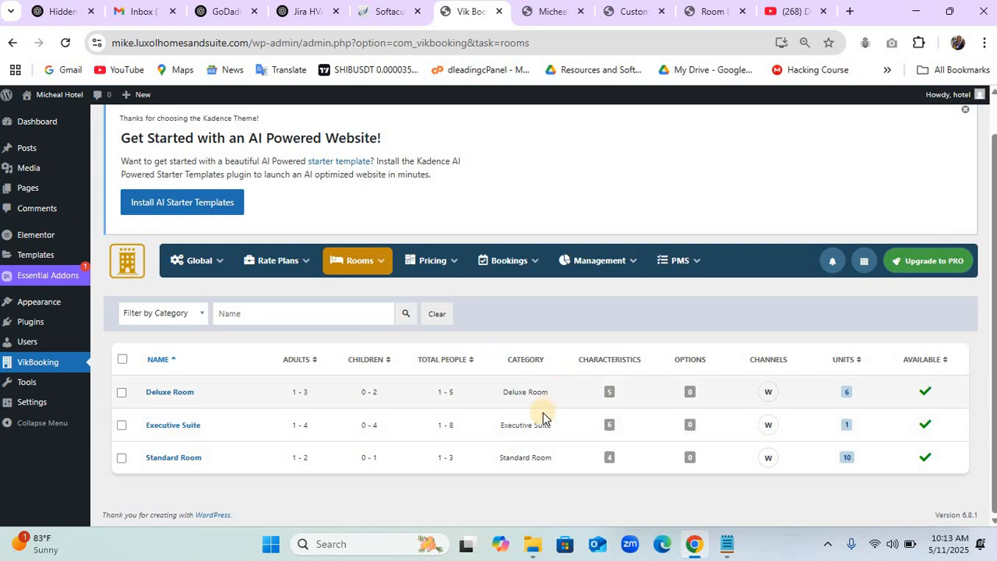
Return to the VikBooking dashboard and open the configuration of the Shortcodes in Pages/Posts setup task.
mouse_move(165, 265)
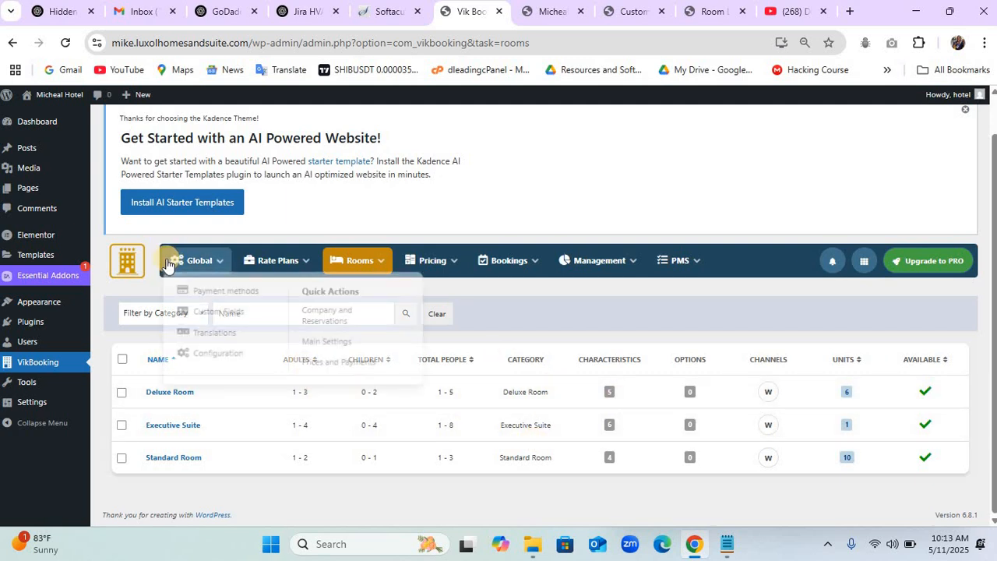
click(123, 262)
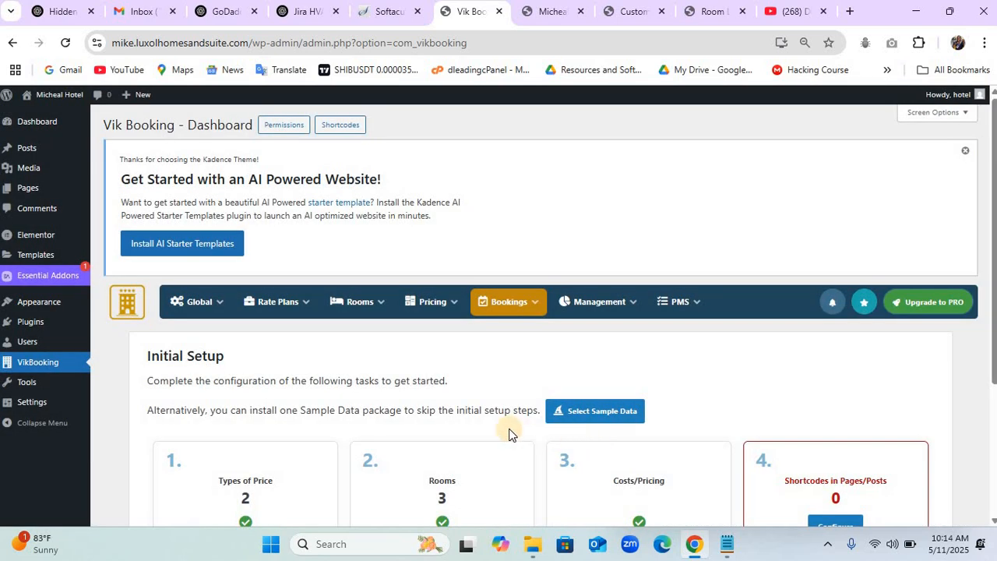
scroll(509, 434, down, 2)
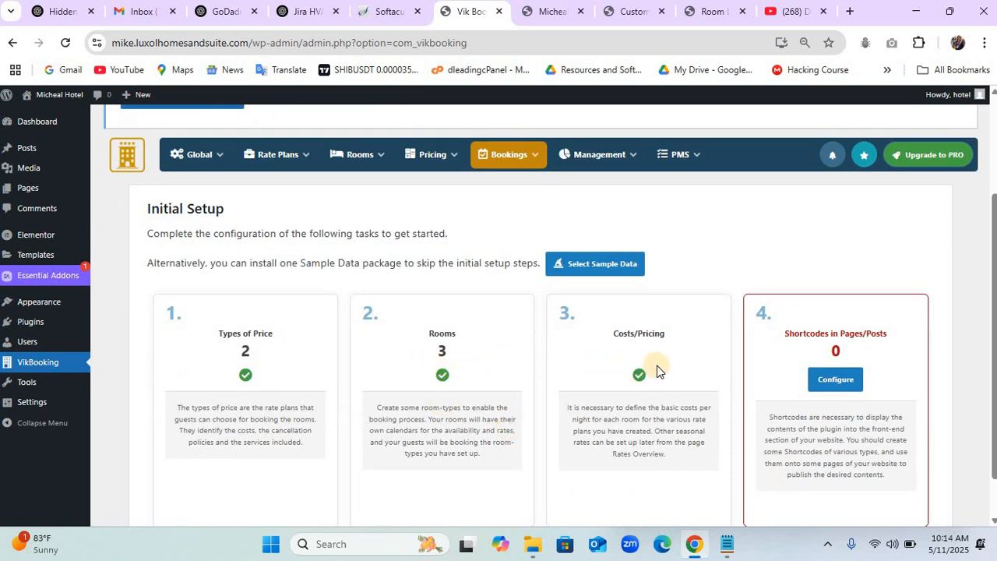
click(839, 381)
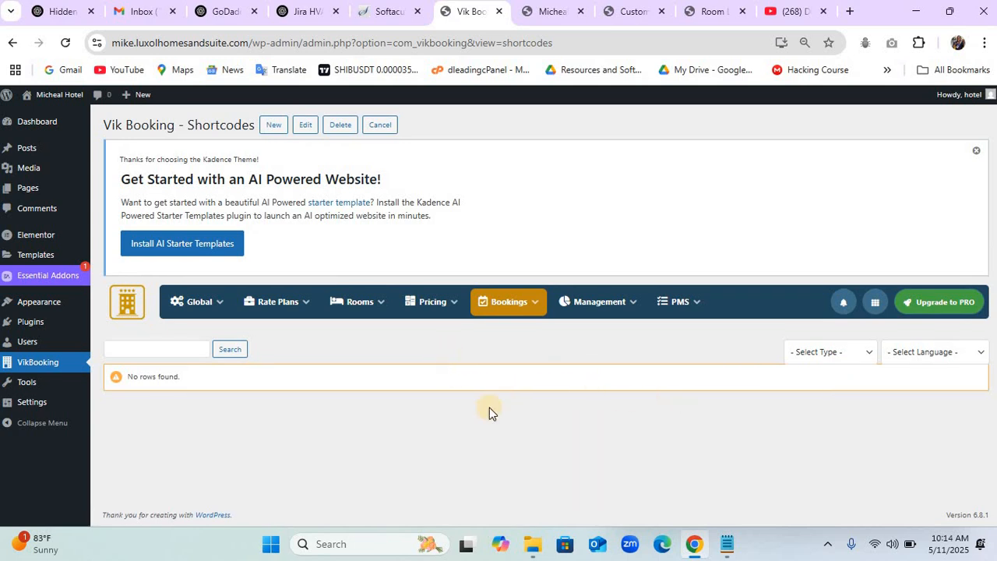
Create a new shortcode of type Search Form named Search Room.
click(270, 128)
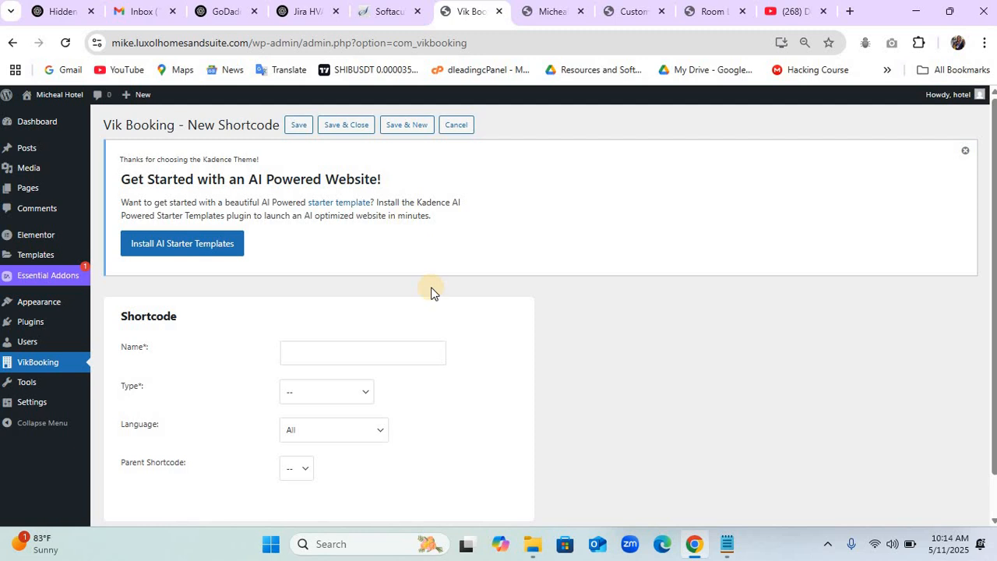
scroll(431, 293, down, 1)
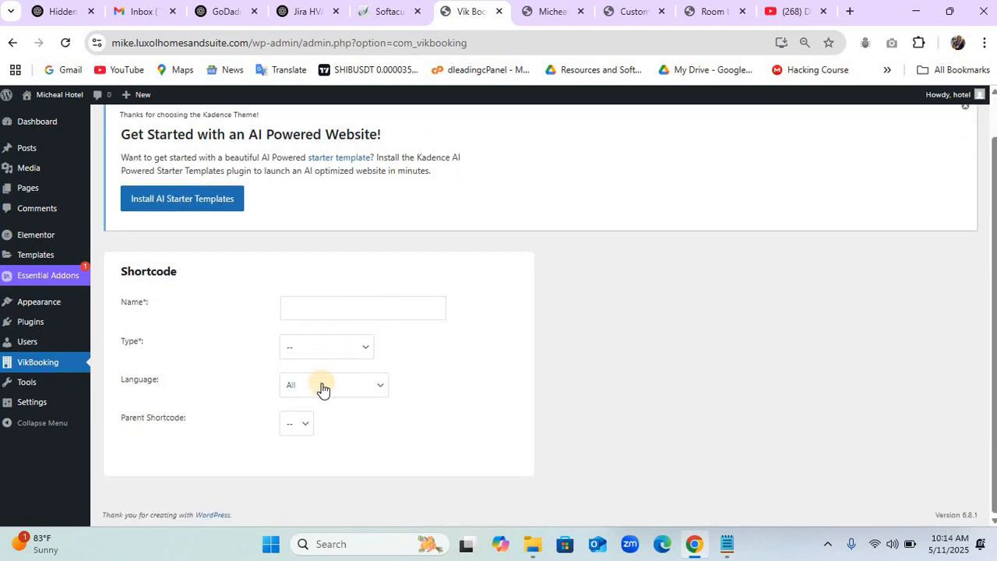
click(318, 350)
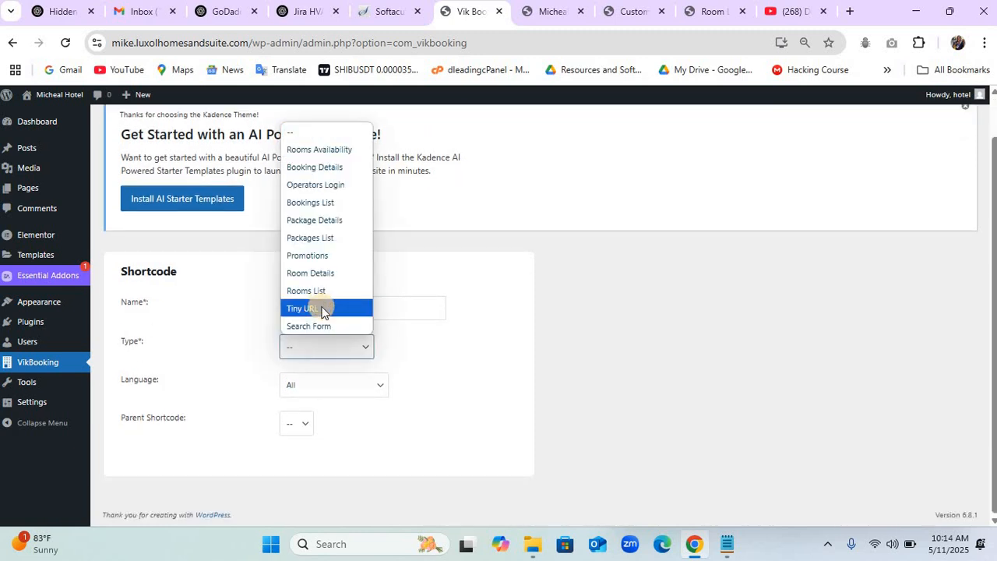
click(322, 327)
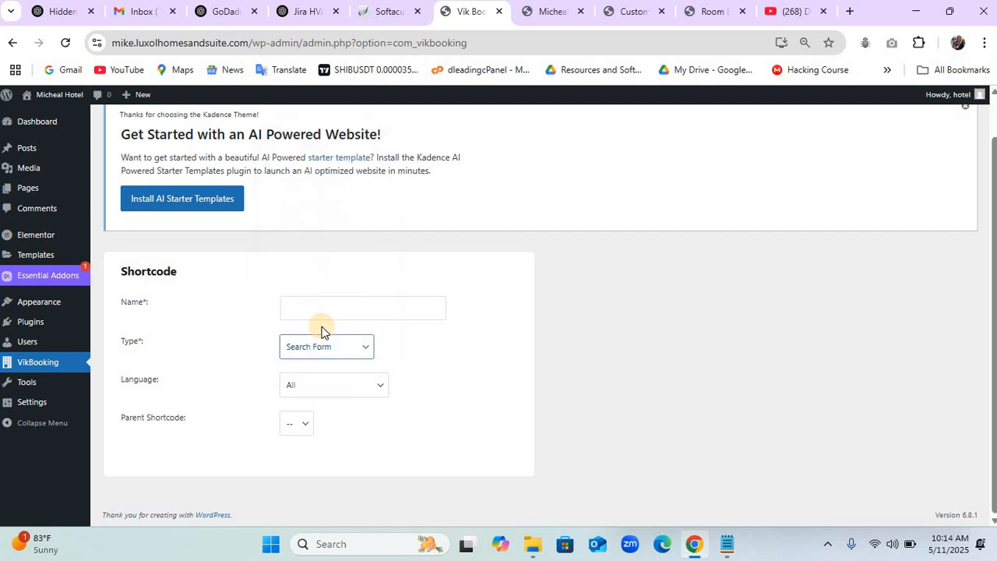
click(331, 308)
text(Search Room)
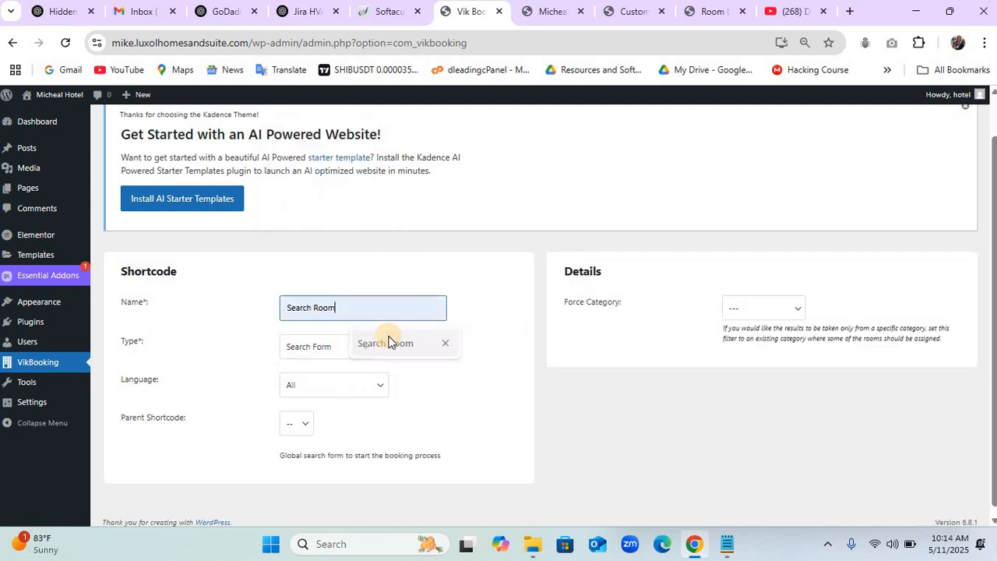
click(390, 342)
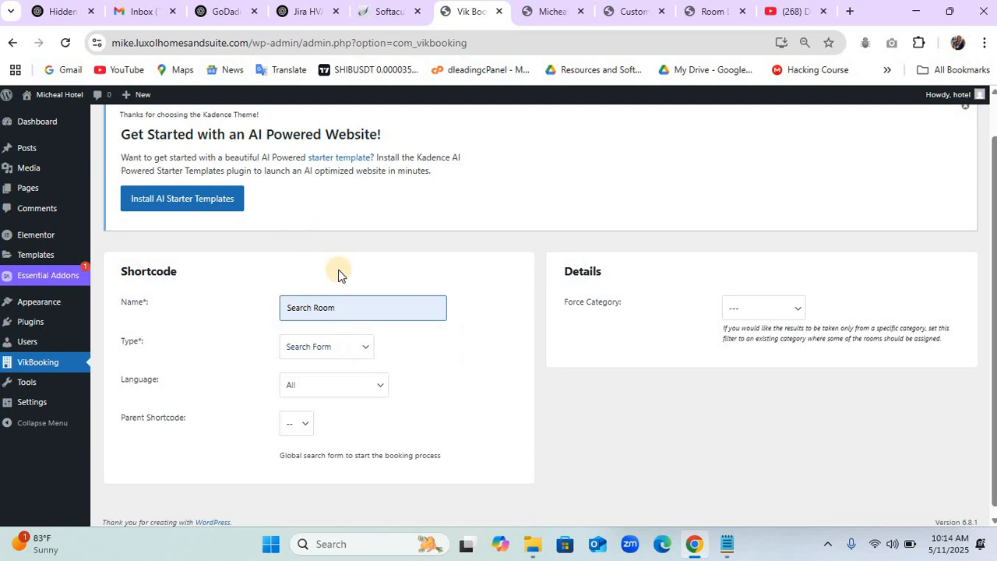
Save the Search Room shortcode without a forced category and open another blank shortcode form.
click(787, 311)
click(695, 310)
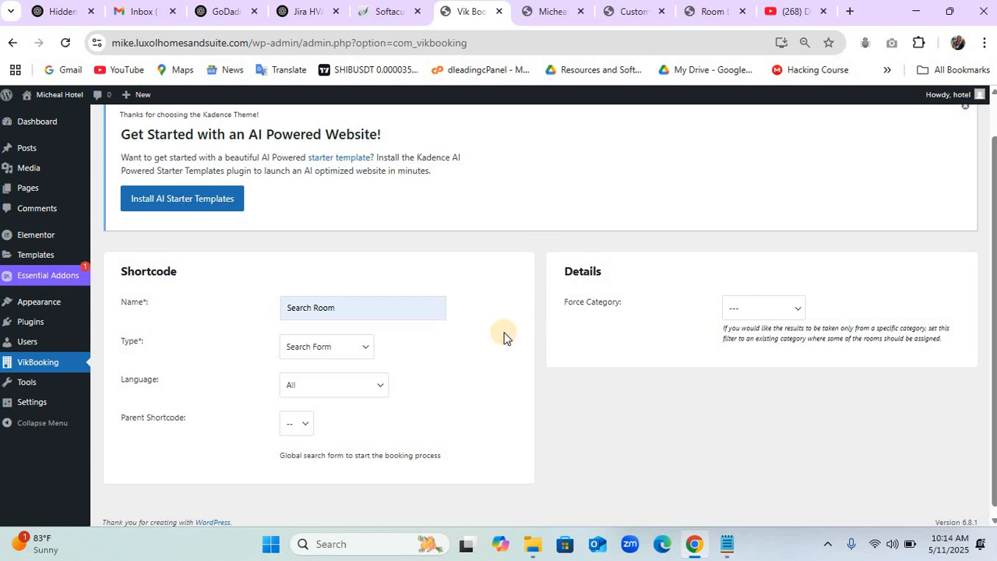
scroll(496, 334, up, 1)
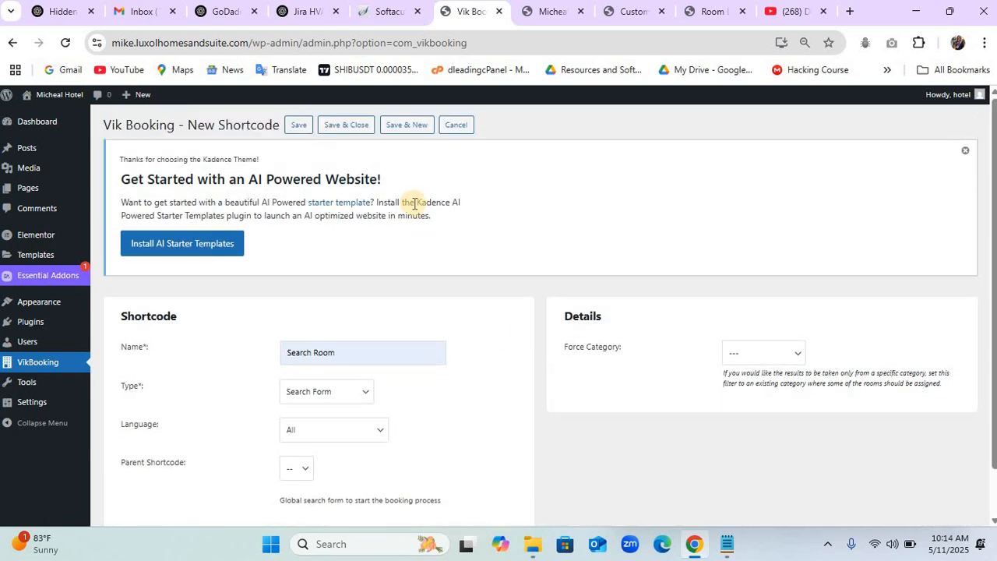
click(403, 127)
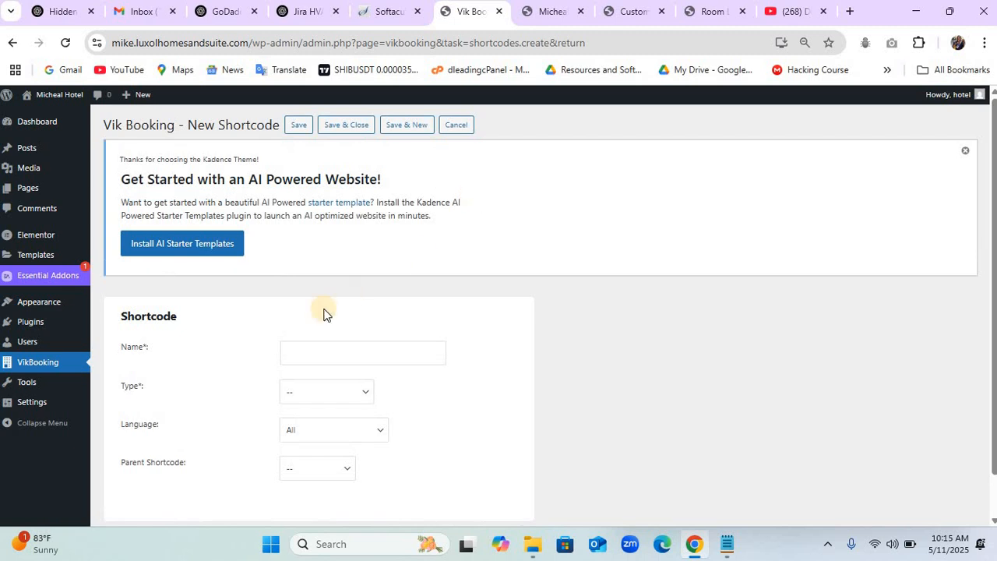
Create a shortcode of type Rooms List named Room List, save it and open another blank shortcode form.
click(323, 407)
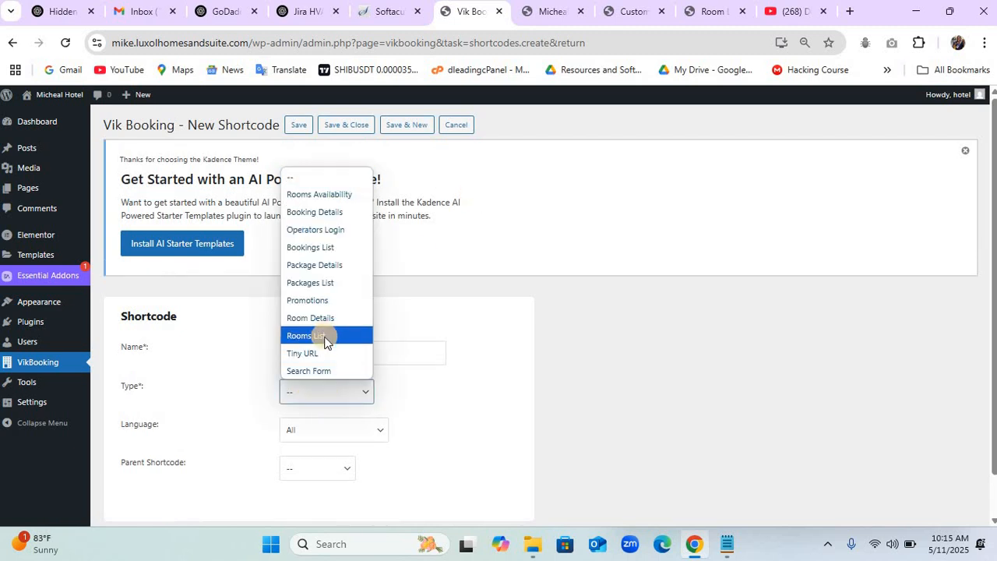
click(324, 336)
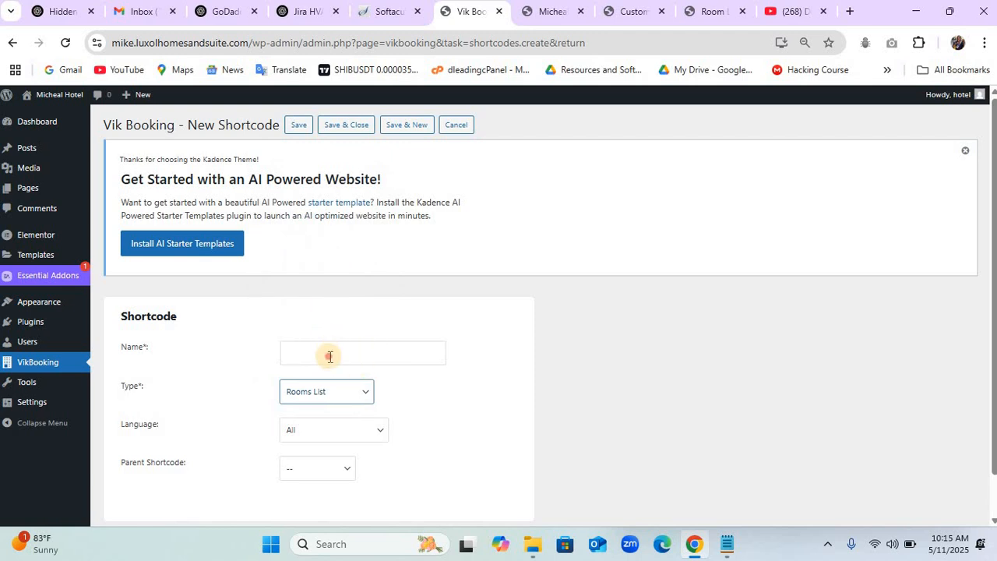
click(330, 357)
click(391, 242)
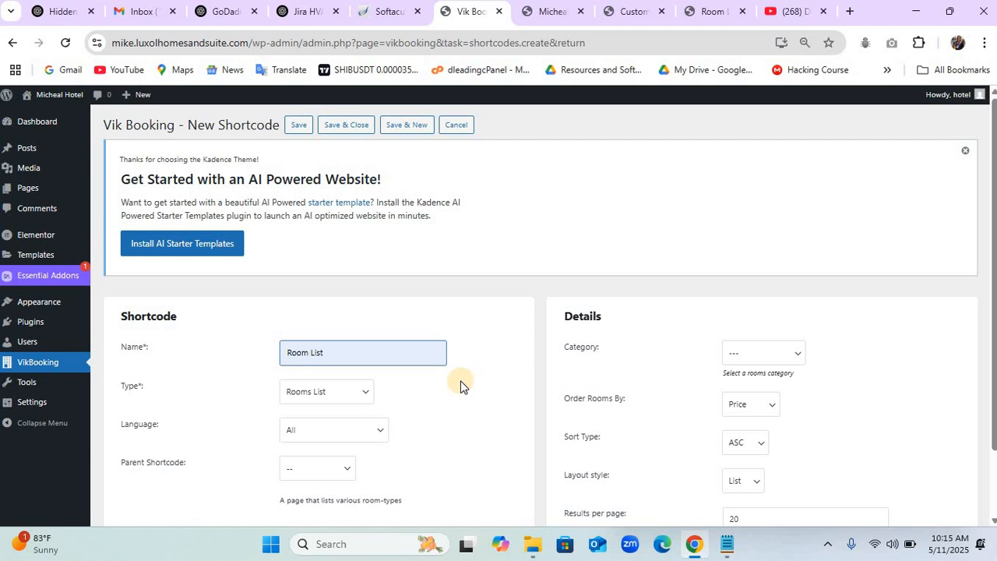
scroll(461, 386, down, 2)
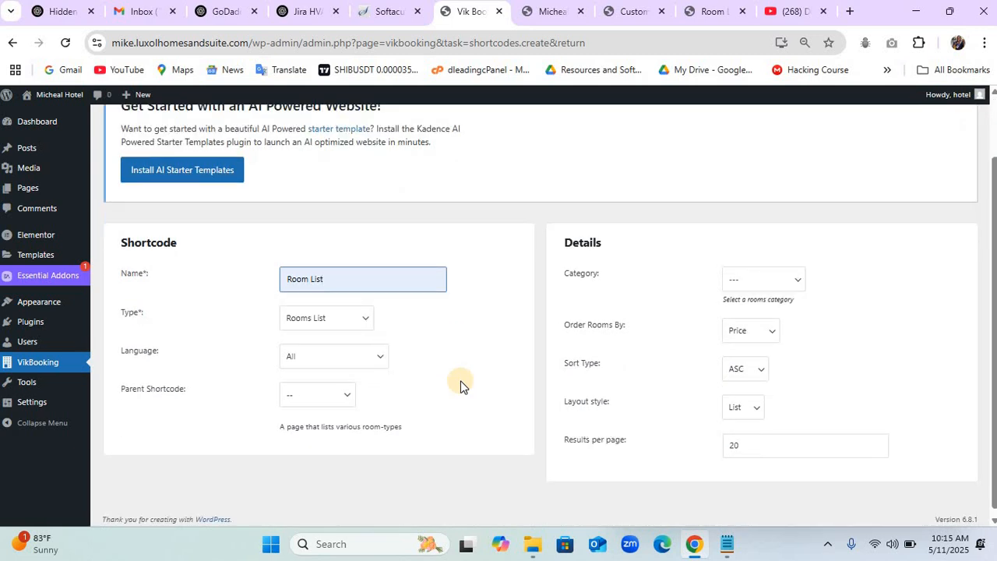
scroll(460, 386, up, 2)
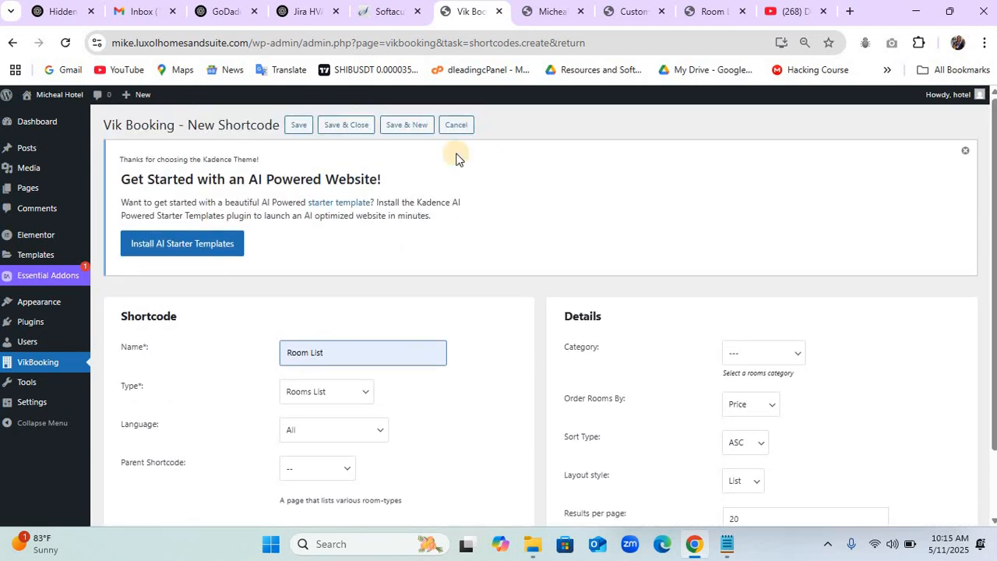
click(408, 127)
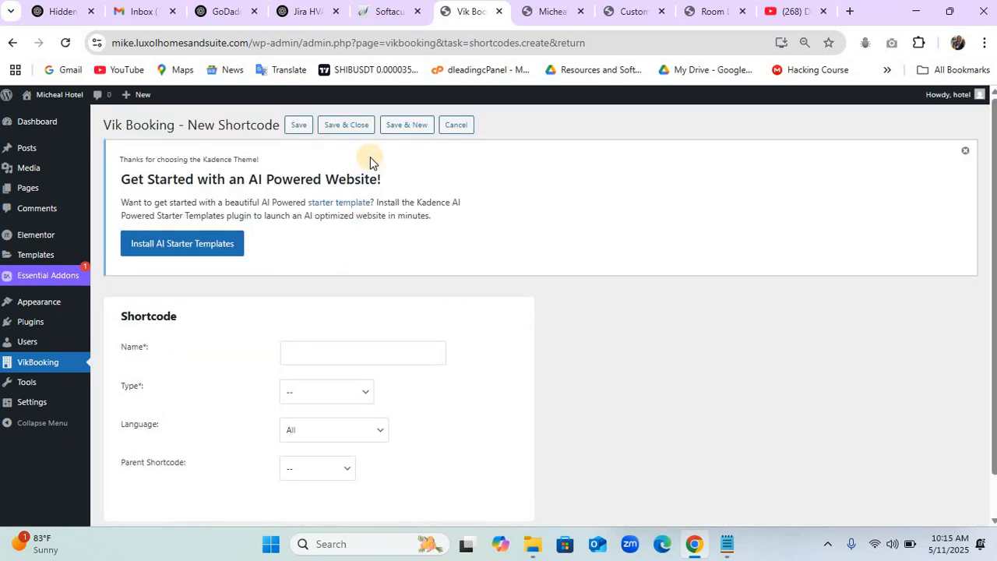
Create a shortcode of type Rooms Availability named Room Availability, save it and open another blank shortcode form.
click(338, 391)
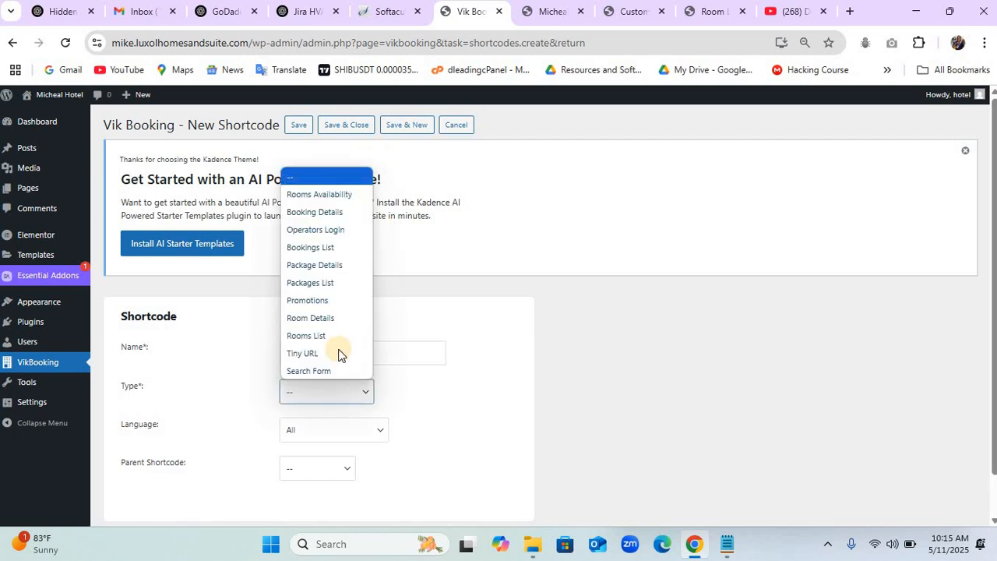
click(327, 200)
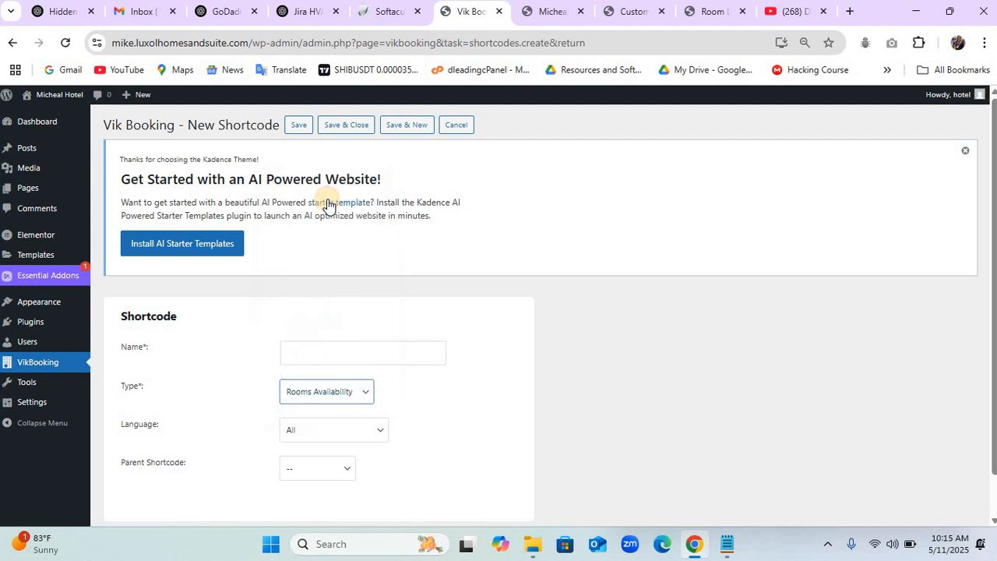
click(344, 356)
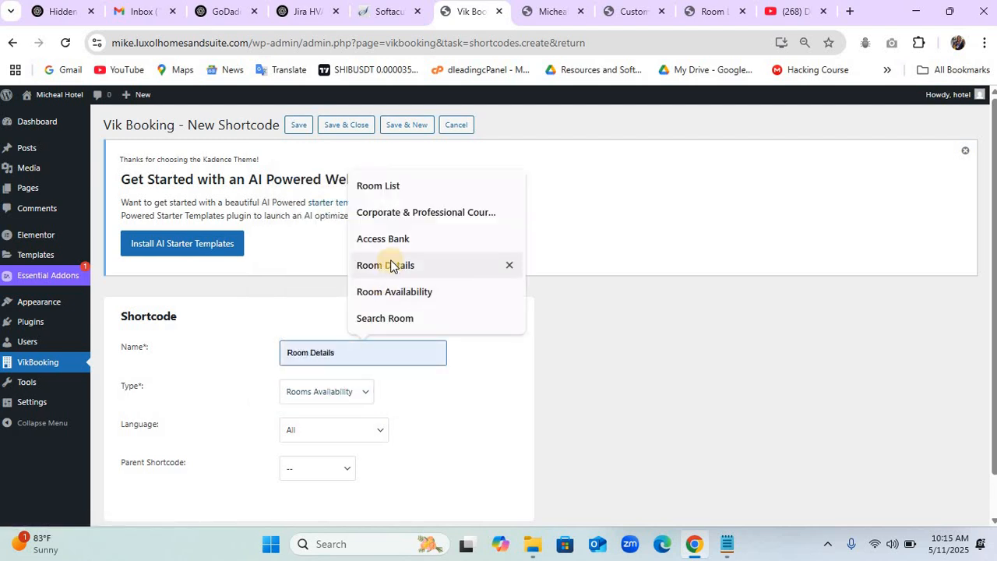
click(405, 300)
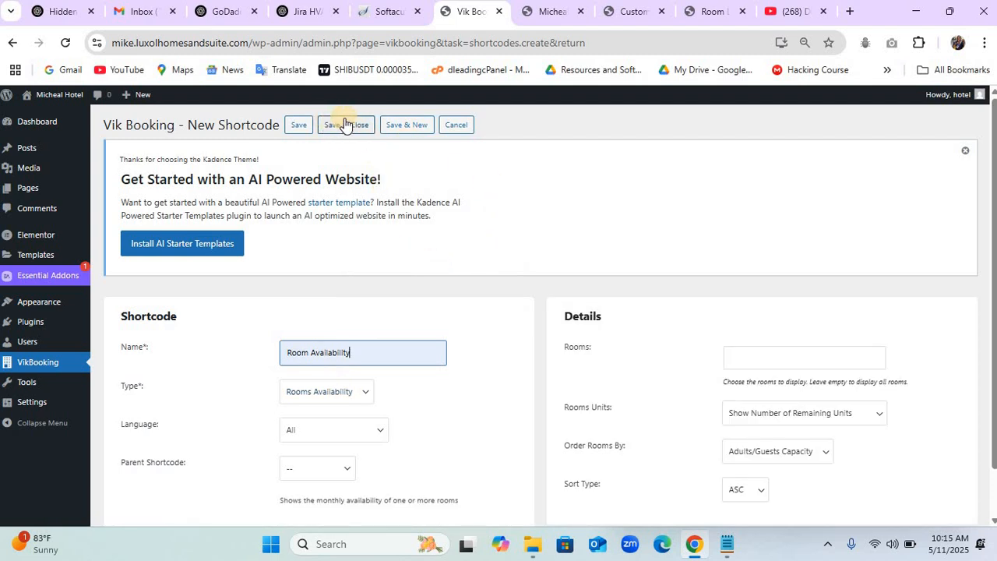
click(397, 125)
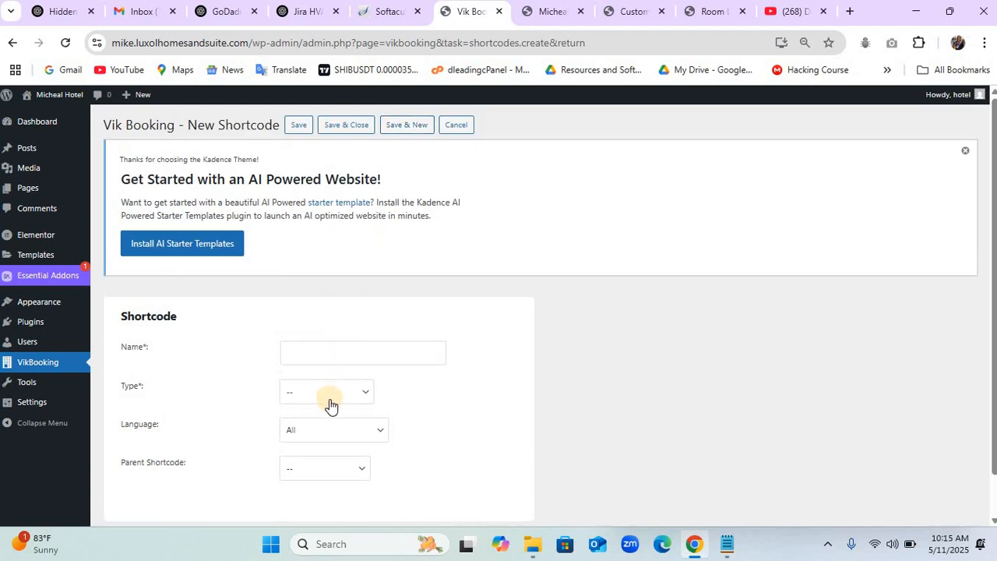
click(328, 401)
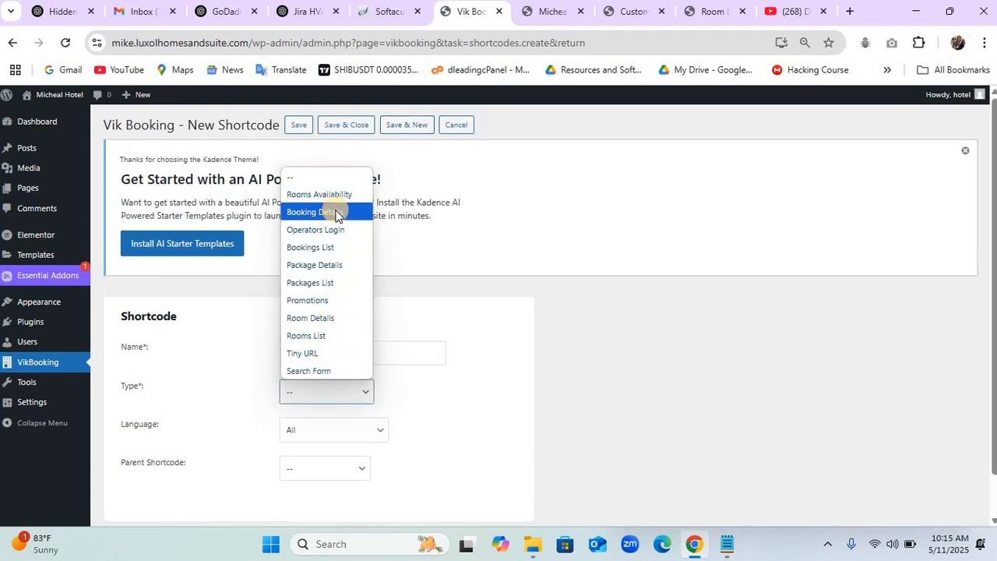
click(339, 318)
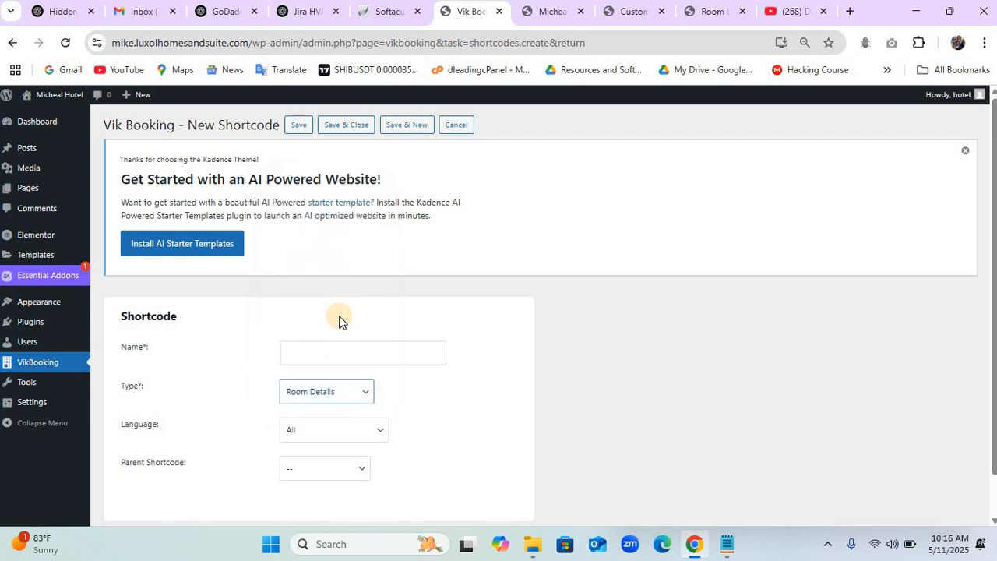
click(363, 358)
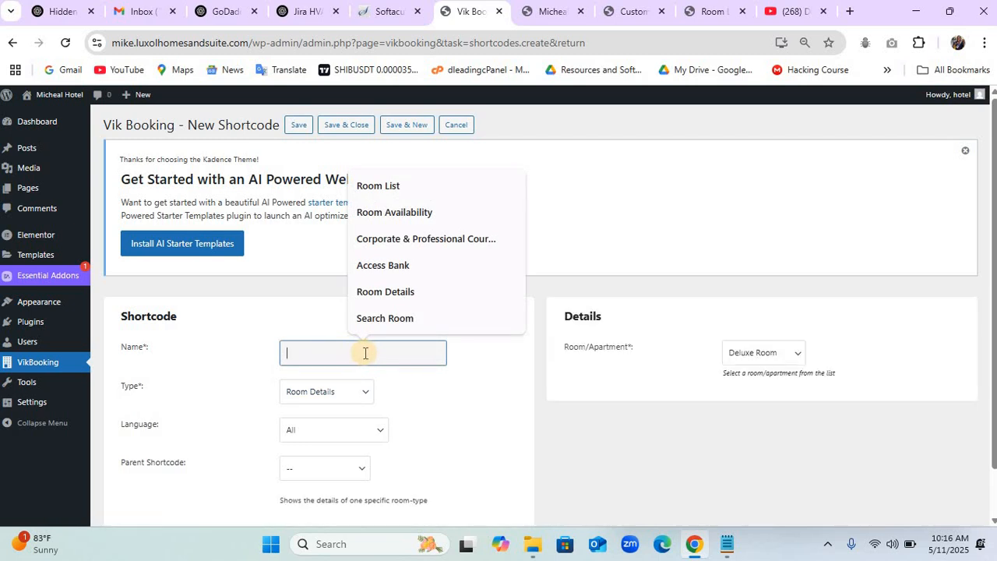
click(736, 355)
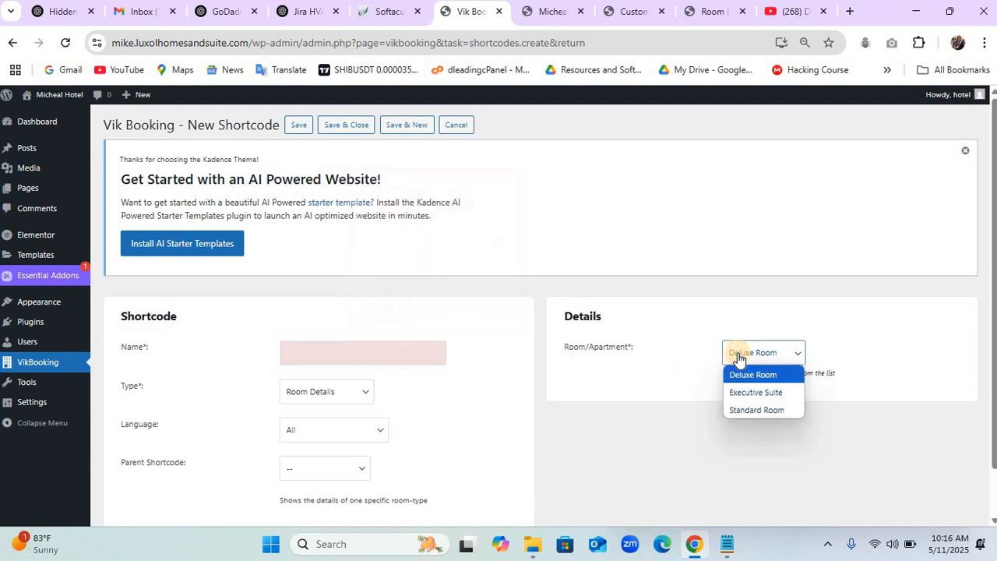
click(490, 377)
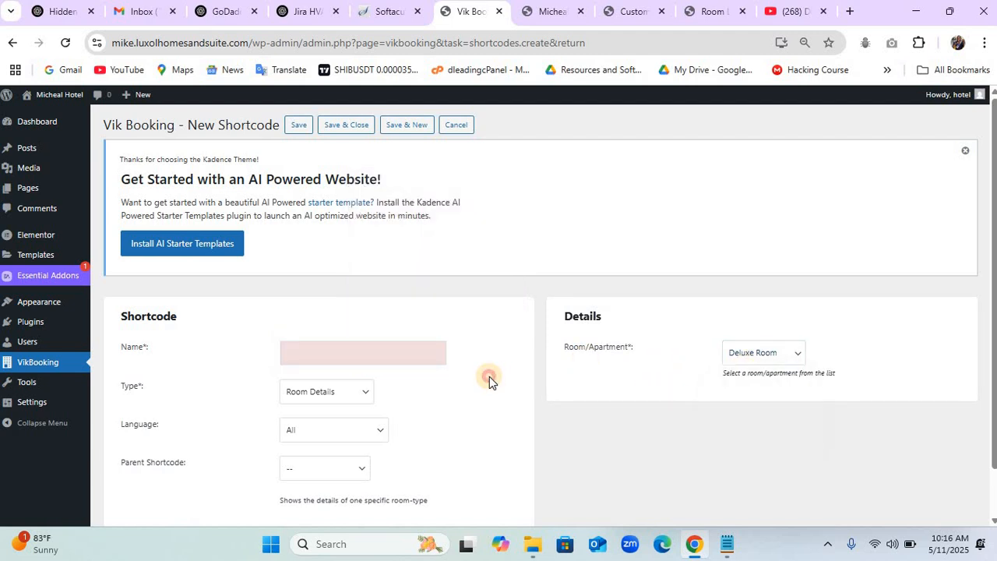
Set the new shortcode's type to Booking Details and name it Booking Details.
click(351, 399)
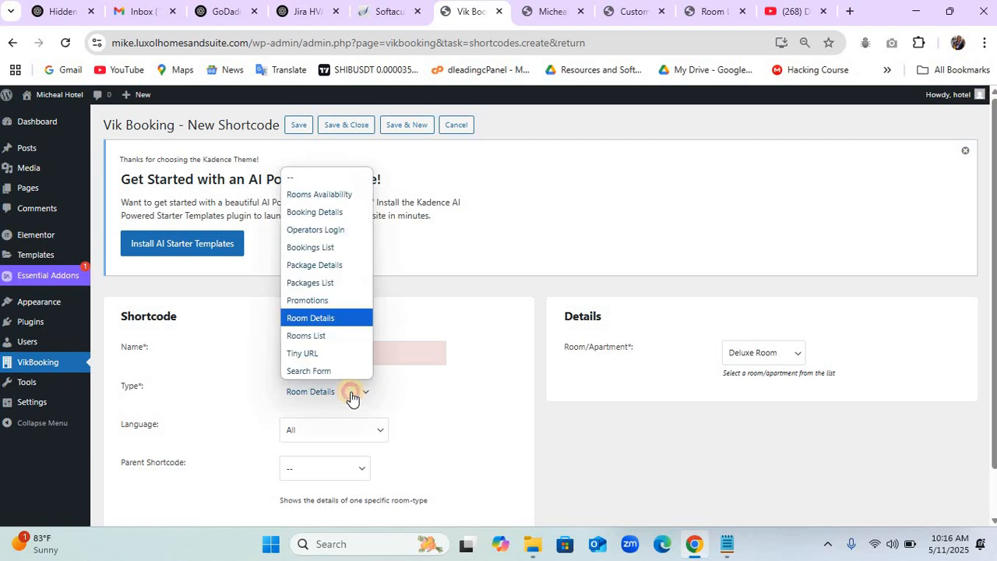
click(336, 215)
click(347, 351)
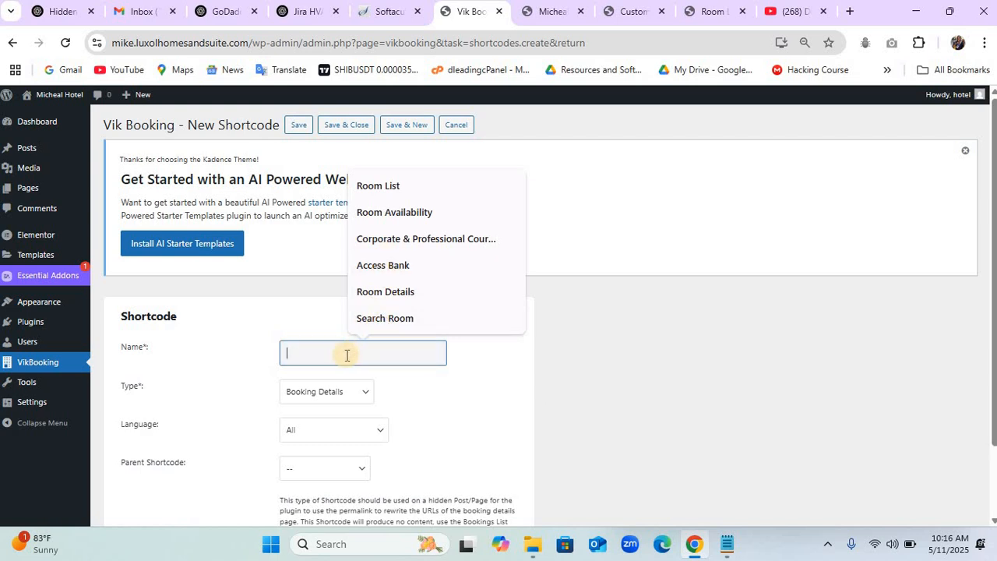
text(Boo)
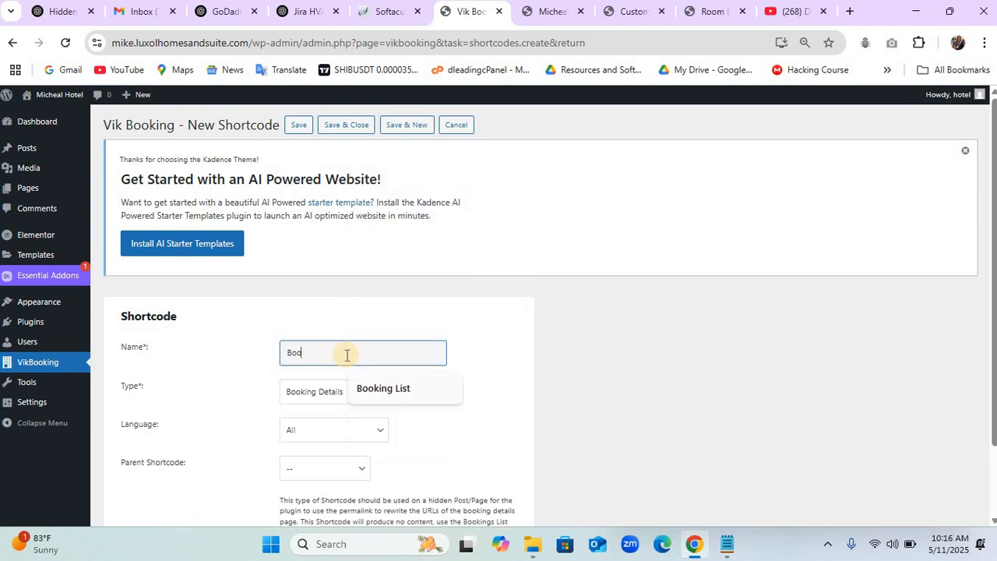
text(king Details)
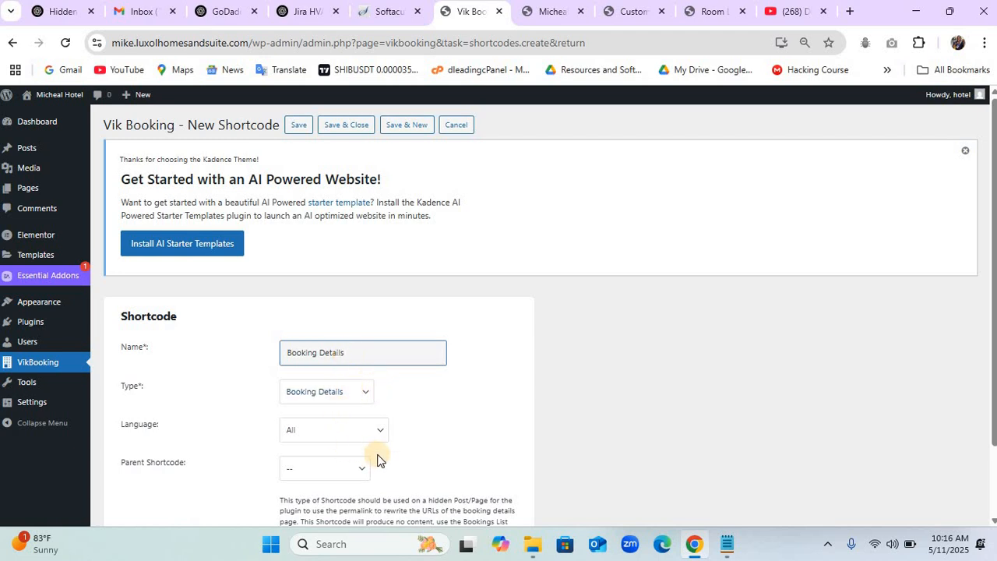
scroll(375, 457, down, 1)
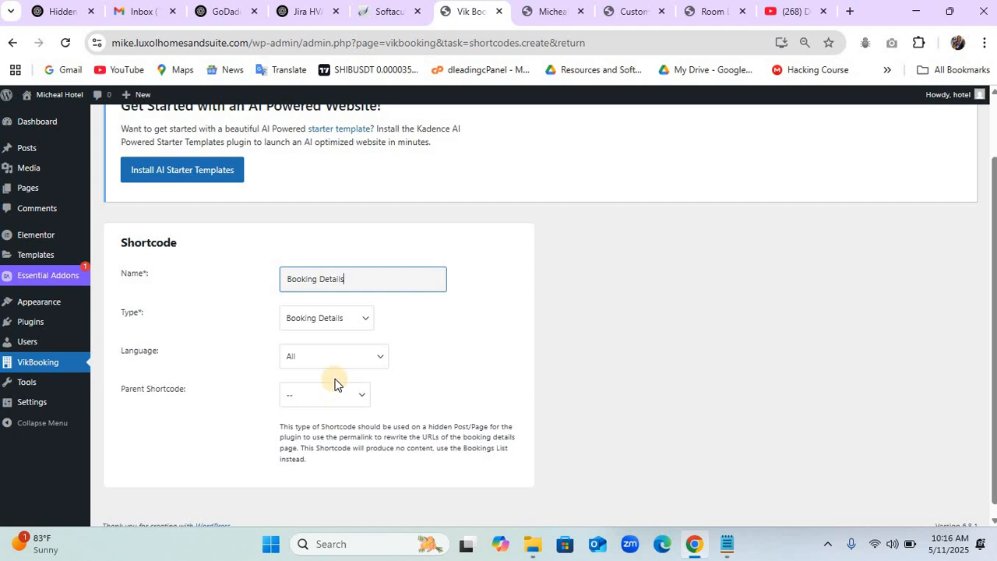
Switch the new shortcode's type to Bookings List, name it Booking List, and save and close it.
click(333, 334)
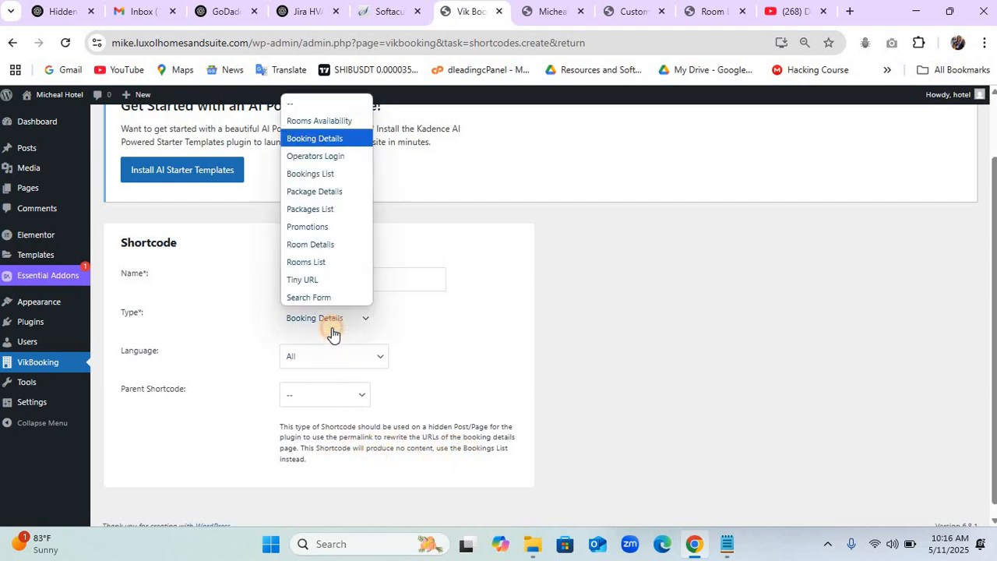
click(328, 173)
click(348, 277)
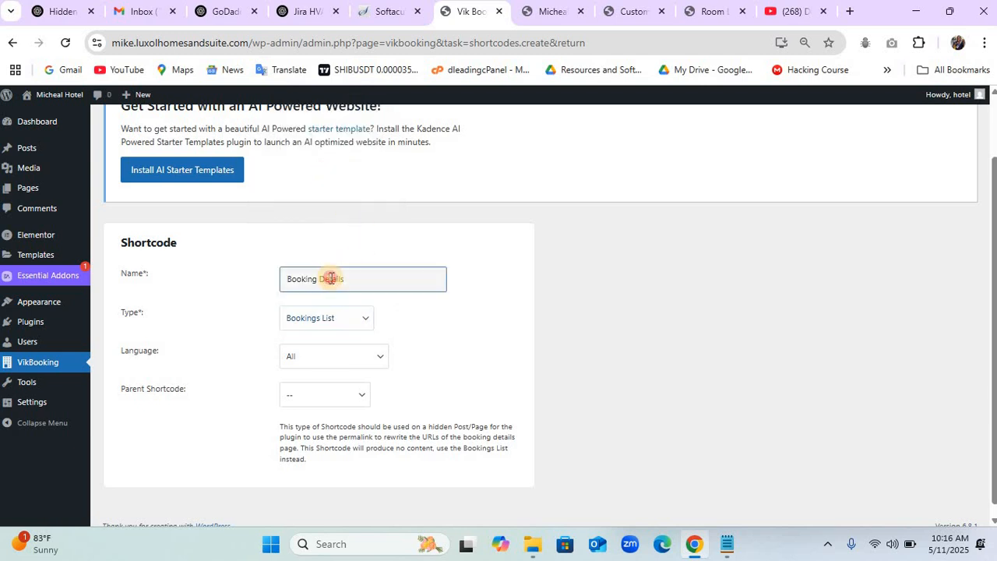
double_click(329, 279)
text(Lis)
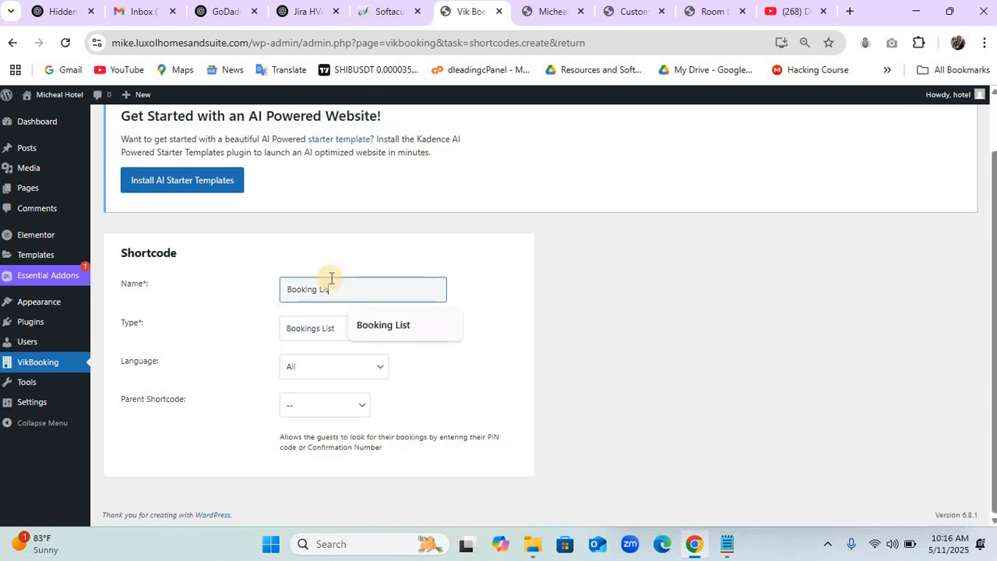
text(t)
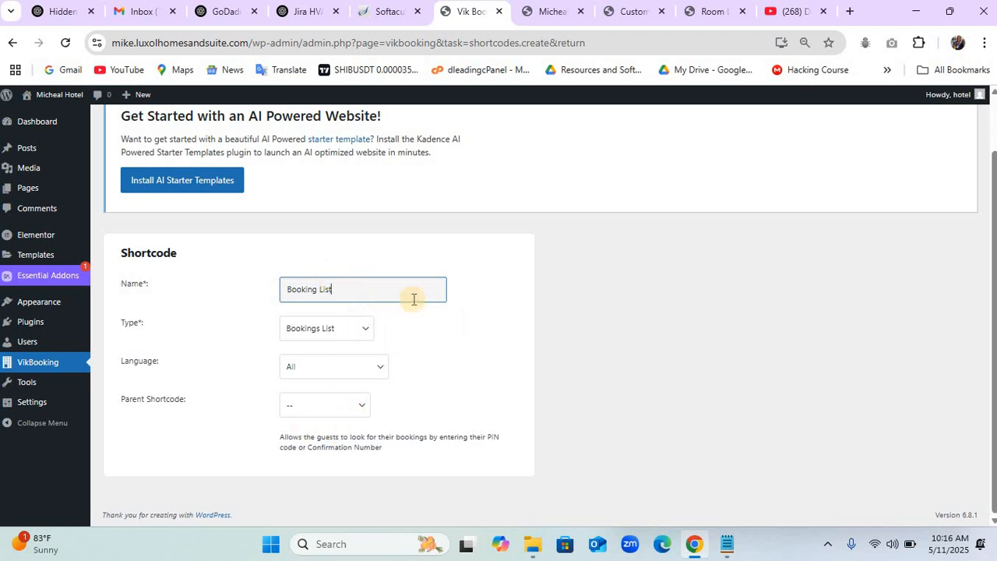
scroll(456, 296, up, 2)
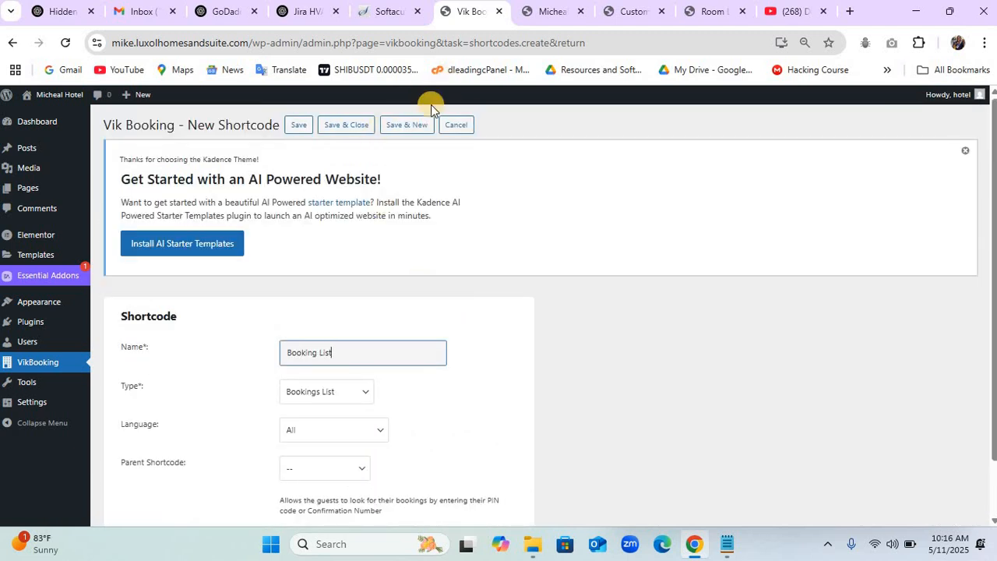
click(348, 126)
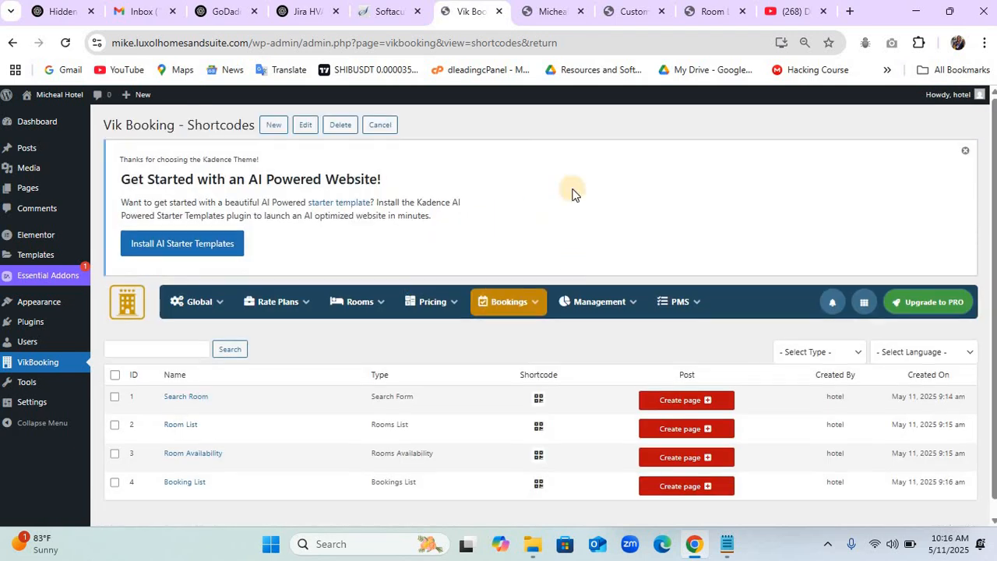
Create website pages automatically from the Search Room and Room List shortcodes.
click(707, 403)
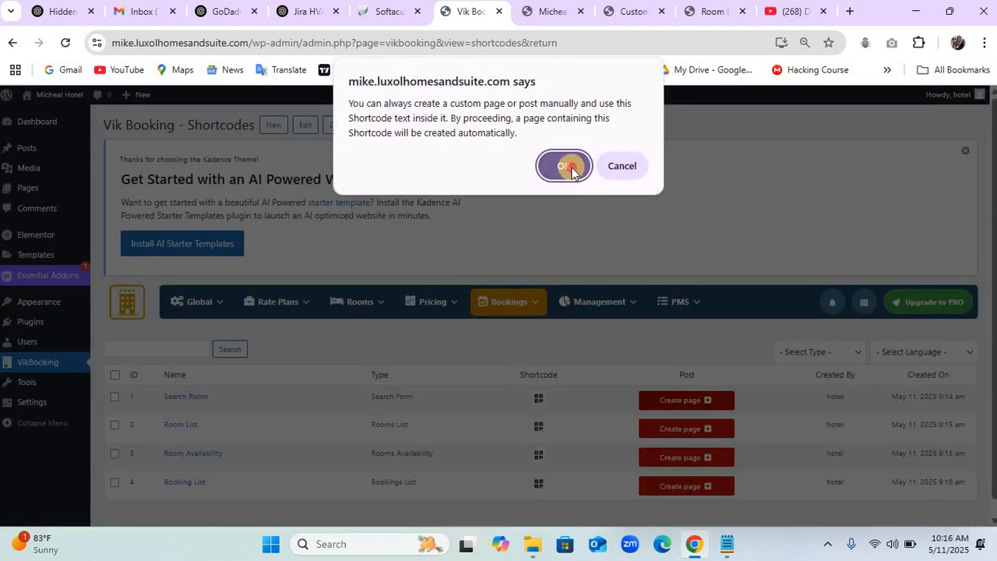
click(577, 176)
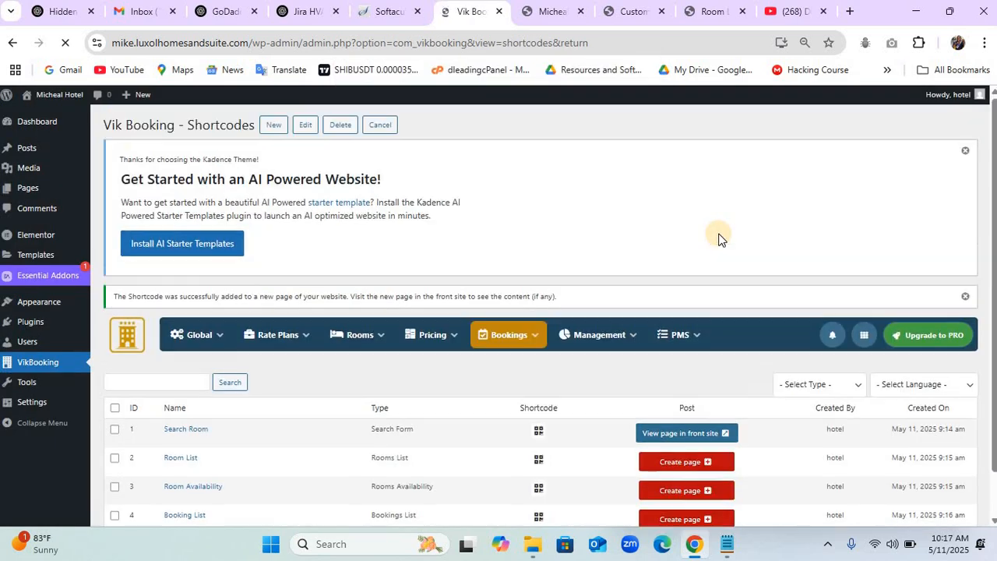
mouse_move(699, 343)
scroll(601, 408, down, 1)
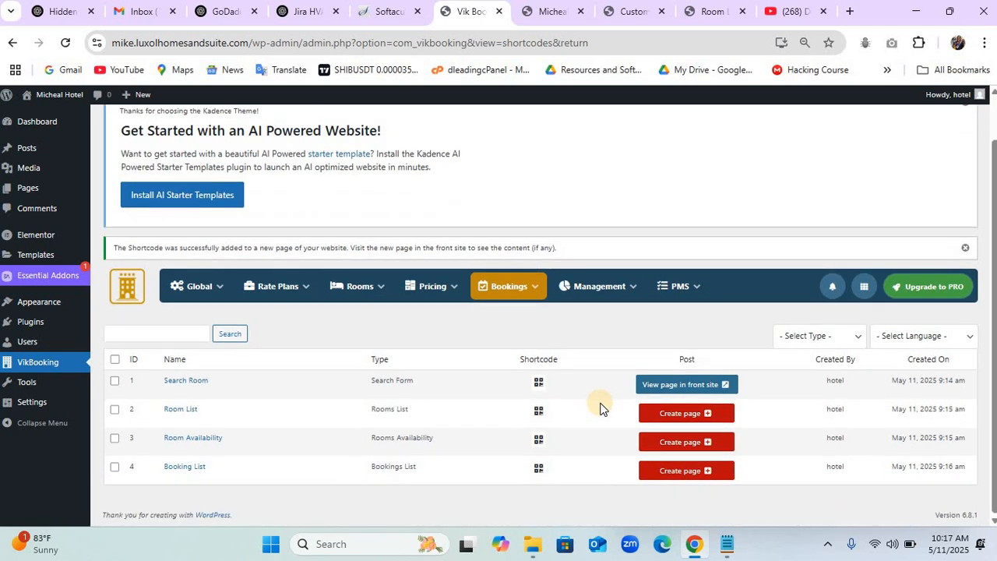
click(714, 414)
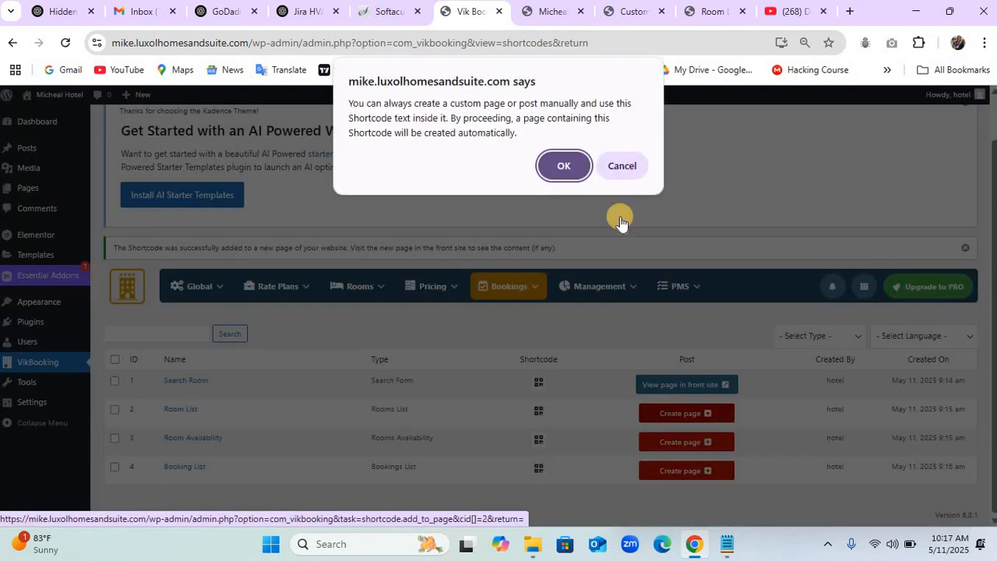
click(573, 167)
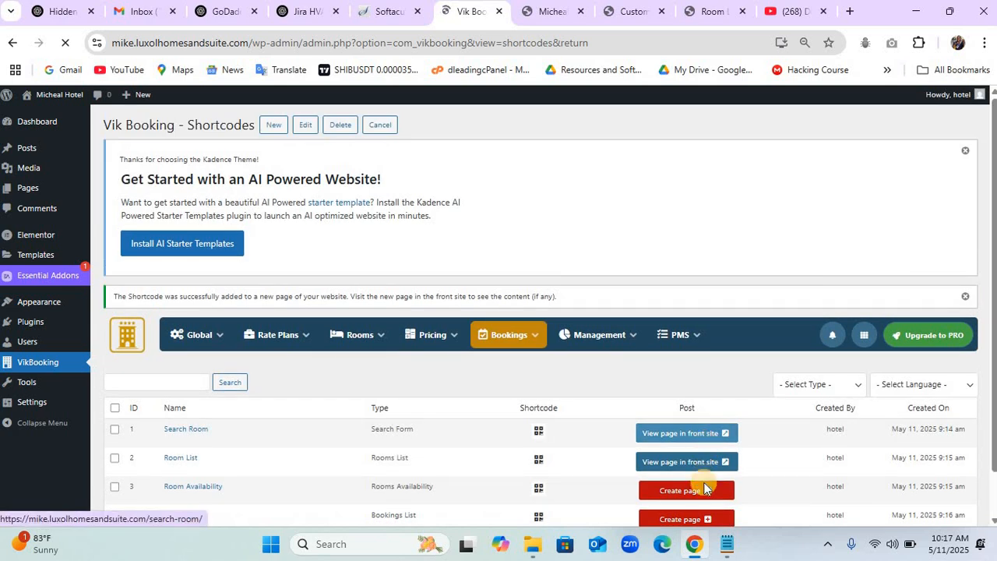
Create website pages automatically from the Room Availability and Booking List shortcodes.
click(708, 493)
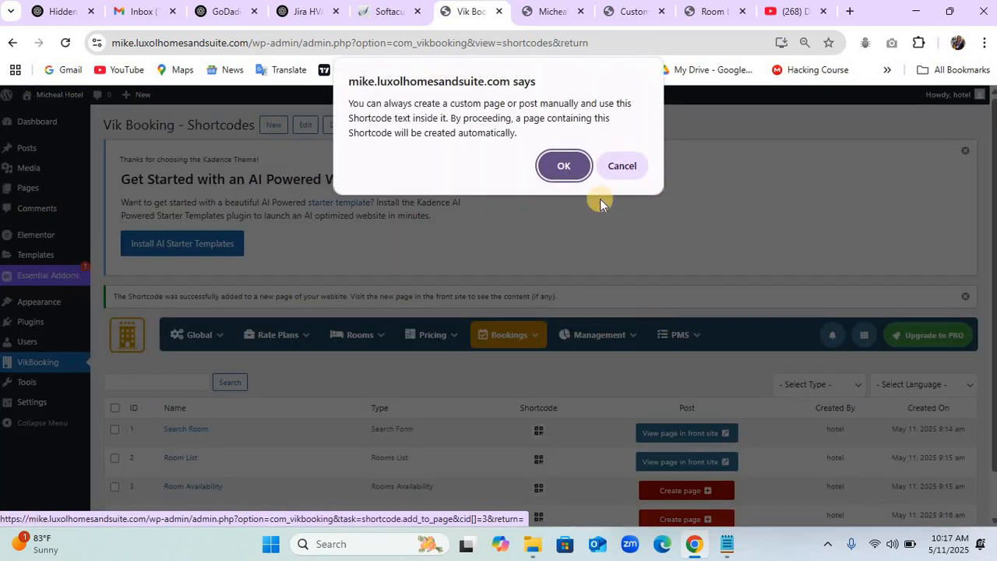
click(554, 167)
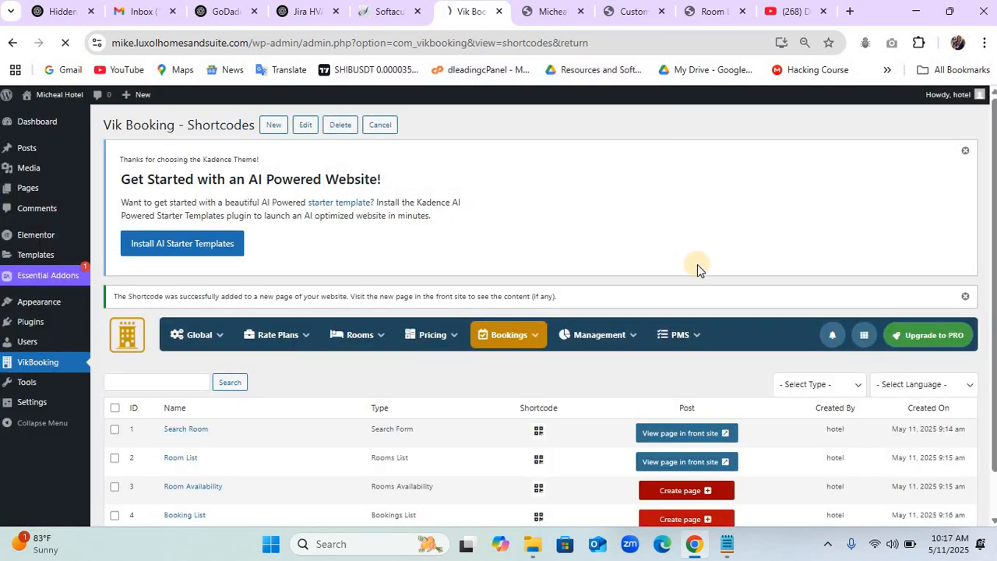
scroll(697, 269, down, 1)
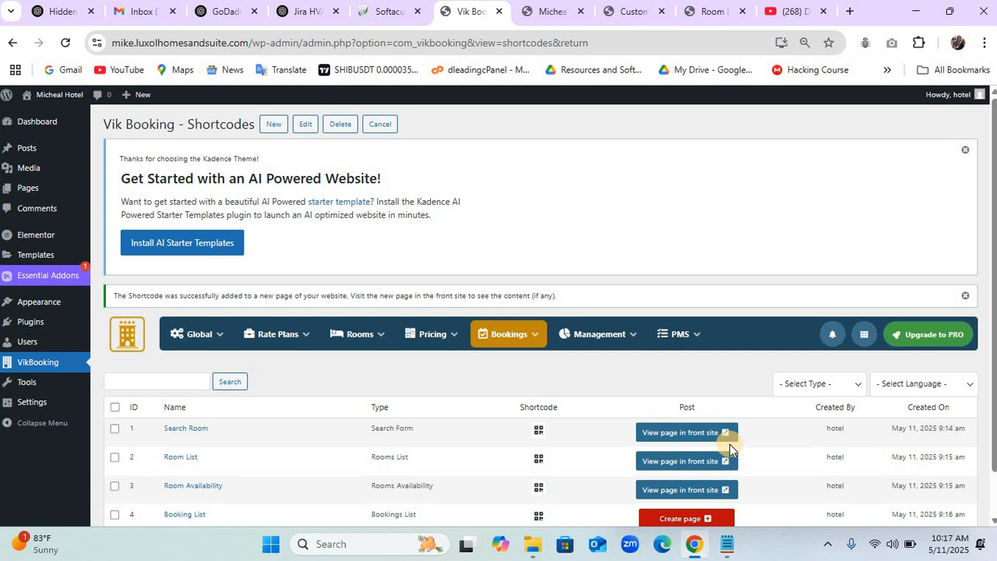
scroll(727, 440, down, 1)
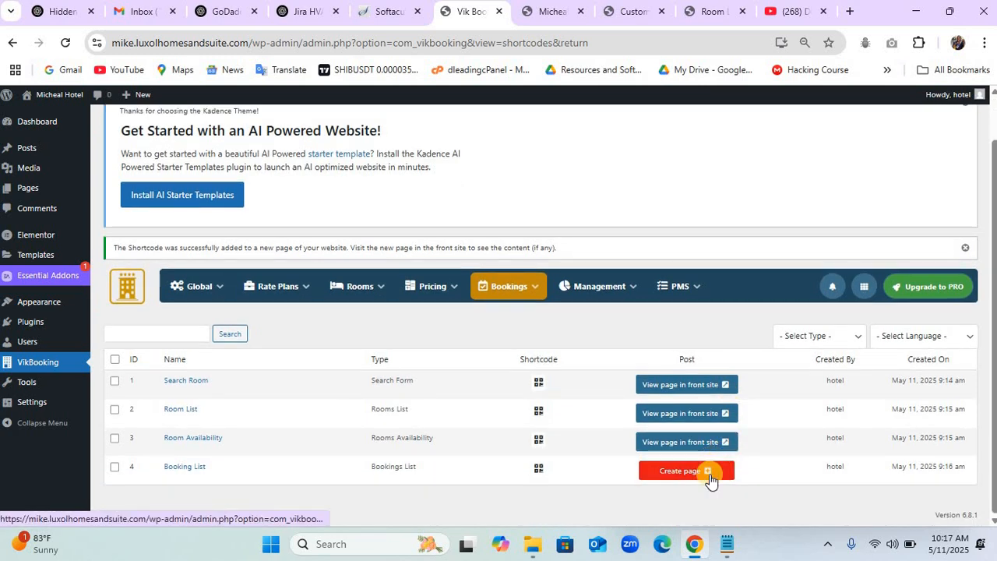
click(709, 475)
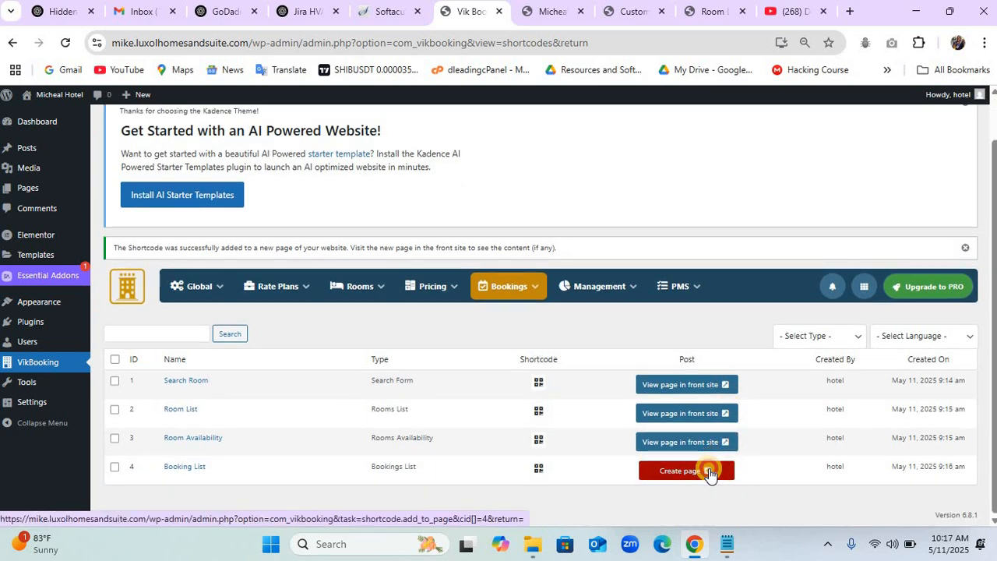
click(569, 165)
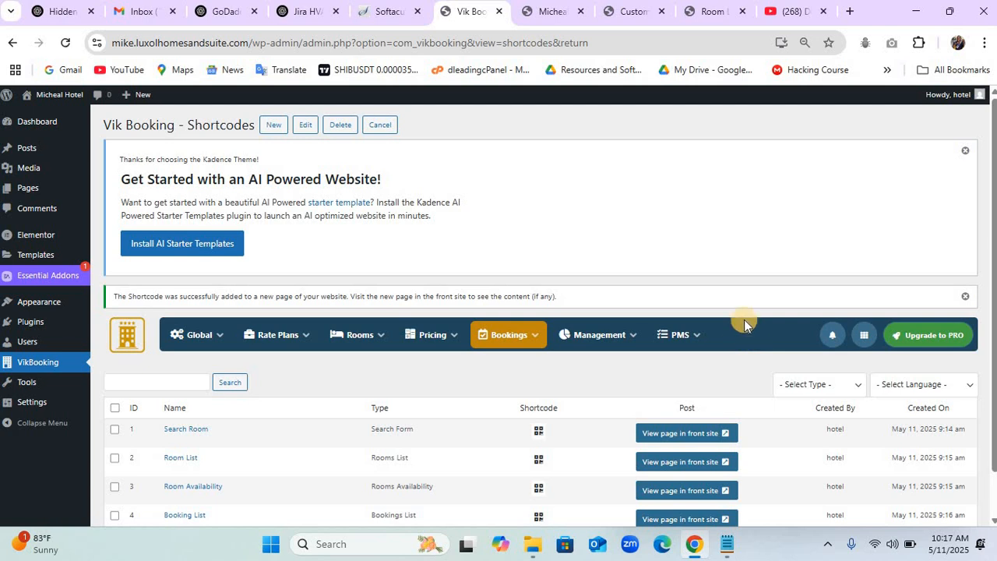
scroll(736, 314, down, 1)
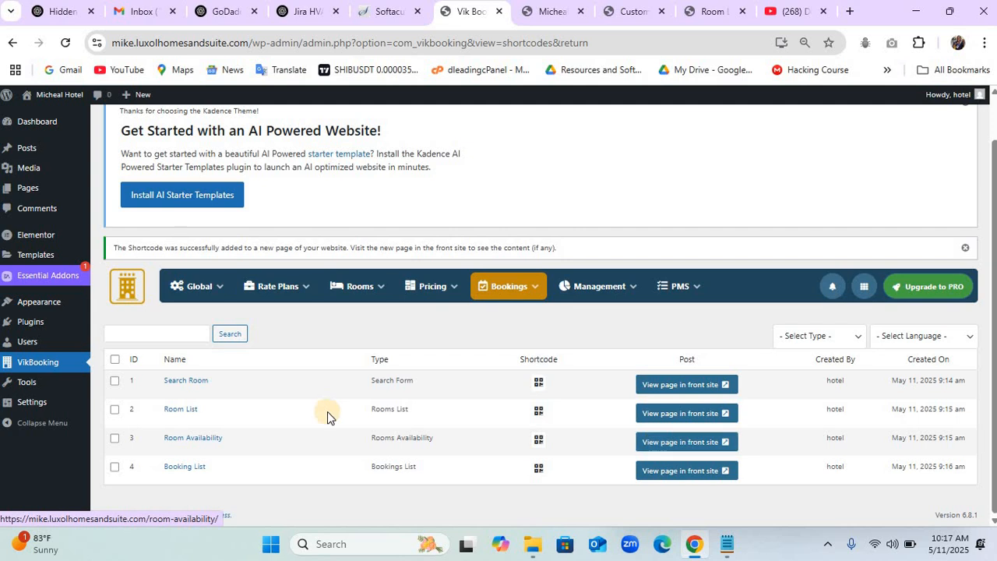
mouse_move(31, 388)
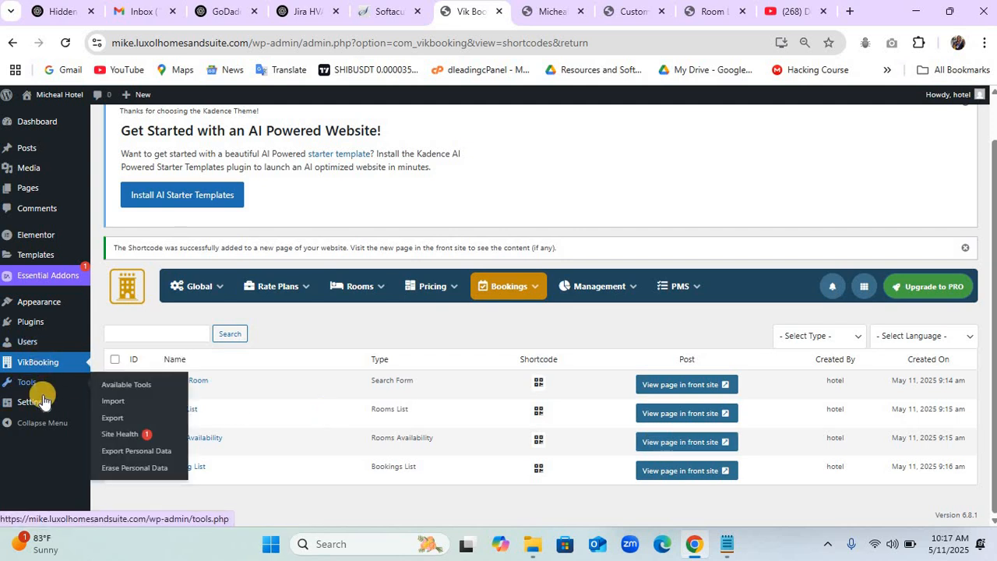
mouse_move(39, 304)
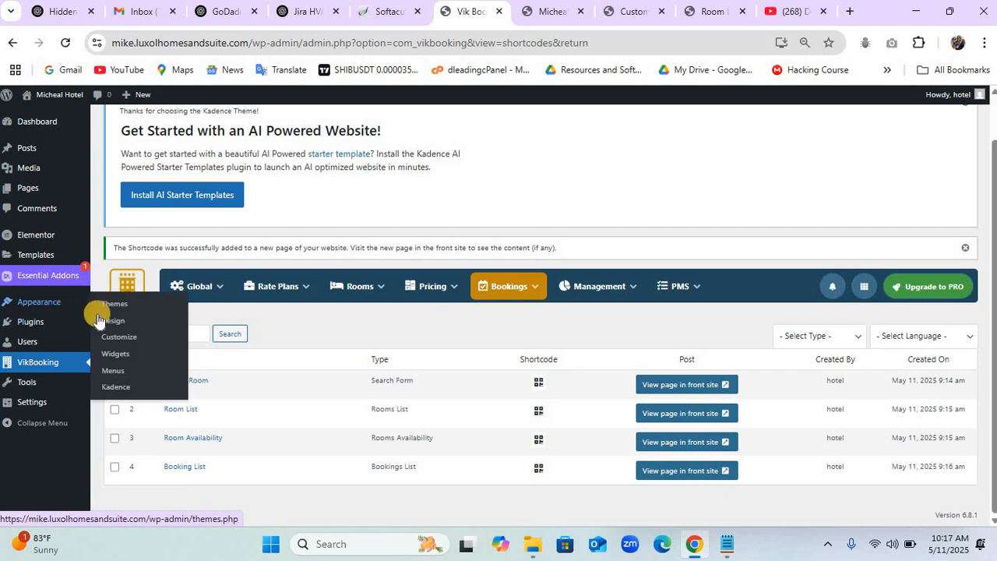
Open the site's menu editor in a new tab, add the Room List page to Main Menu and place it directly after Home.
right_click(119, 372)
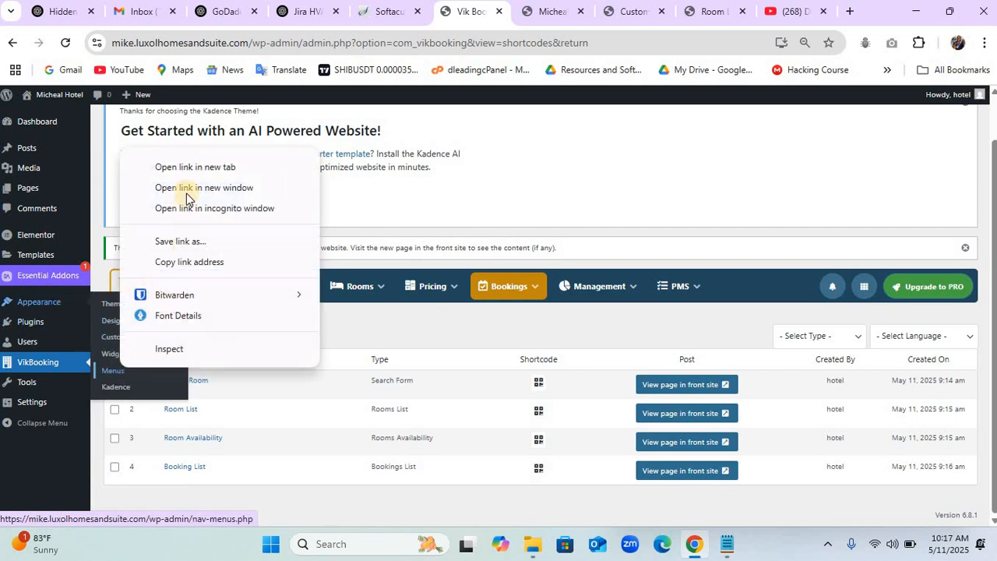
click(189, 167)
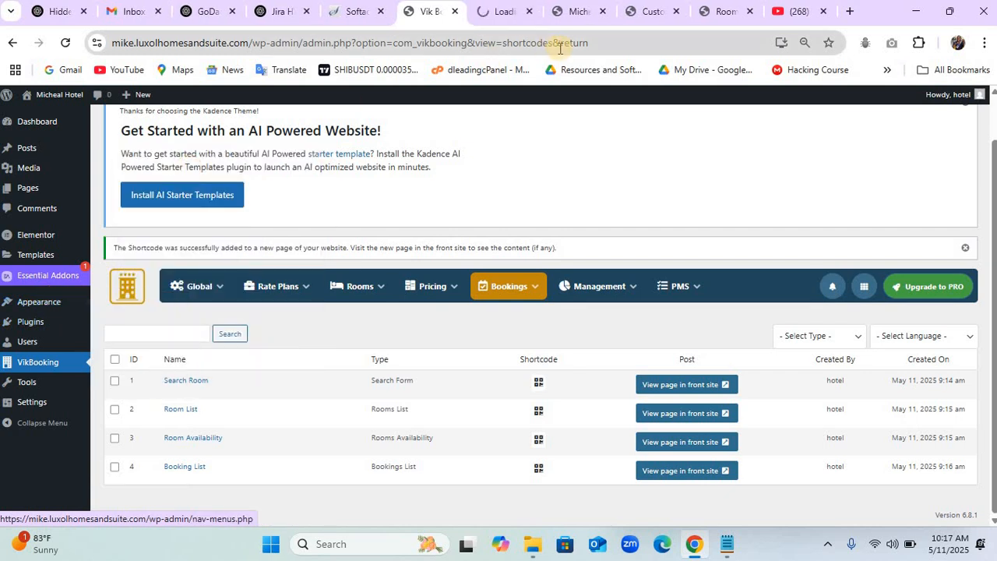
click(503, 12)
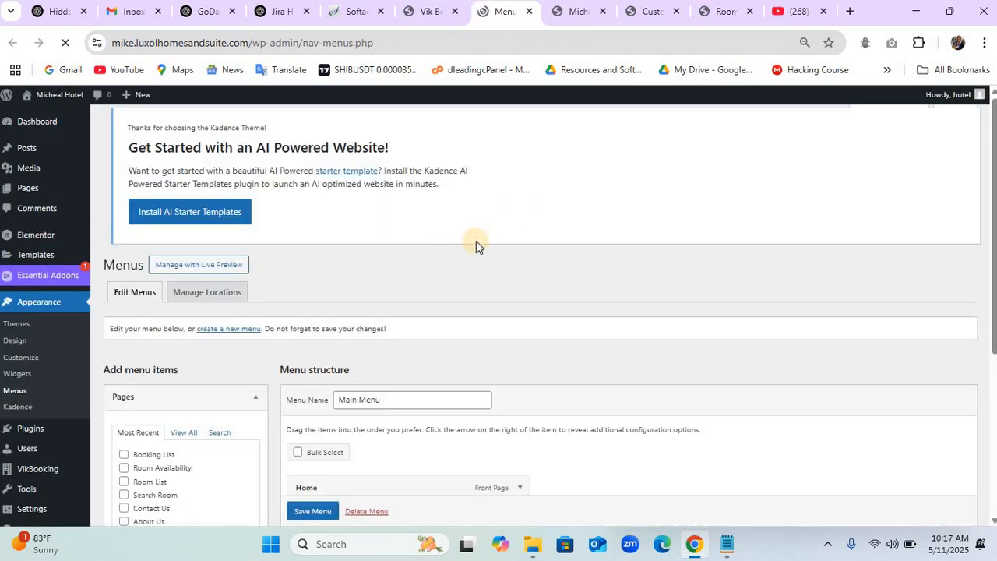
scroll(476, 241, down, 4)
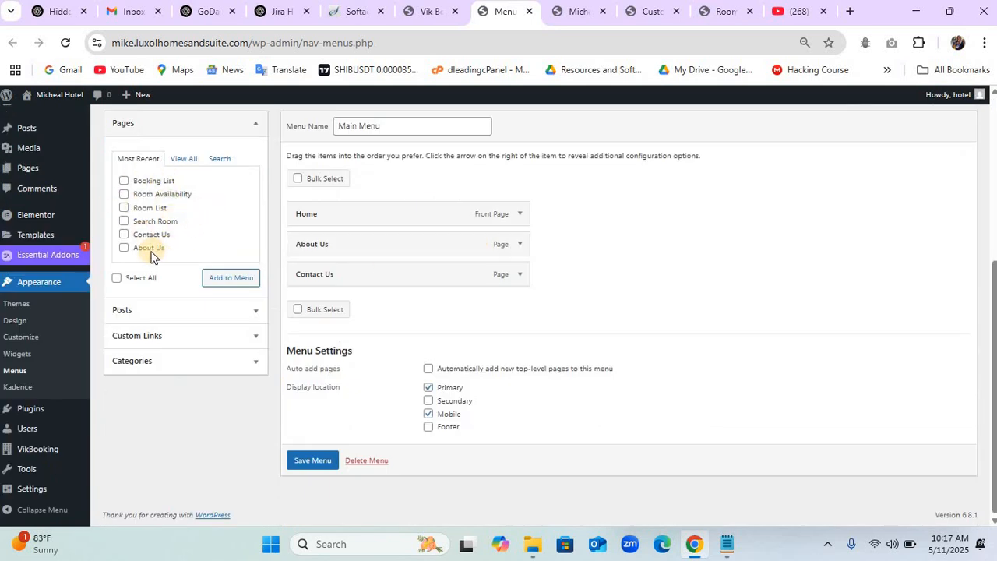
click(124, 208)
click(224, 280)
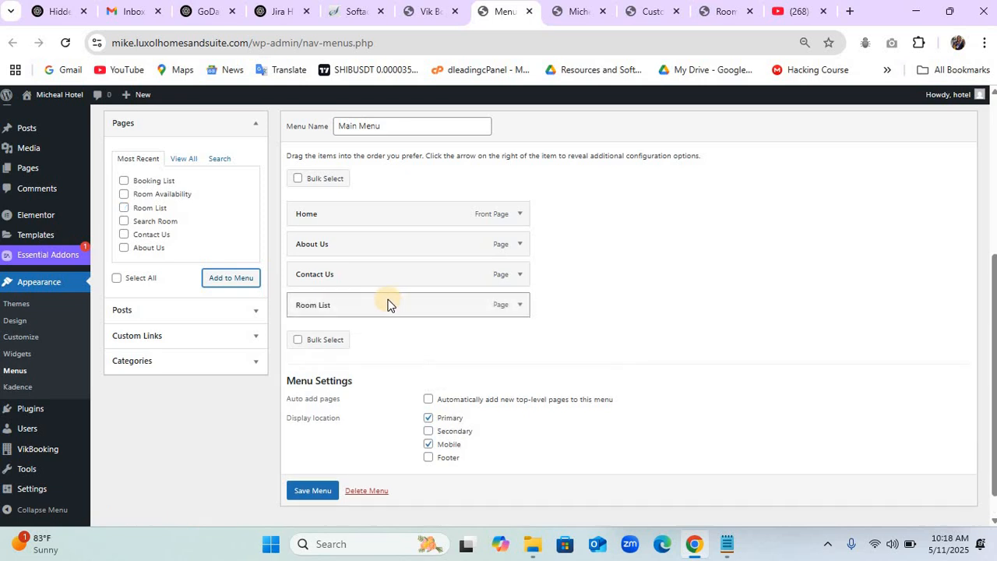
drag(387, 303, 385, 242)
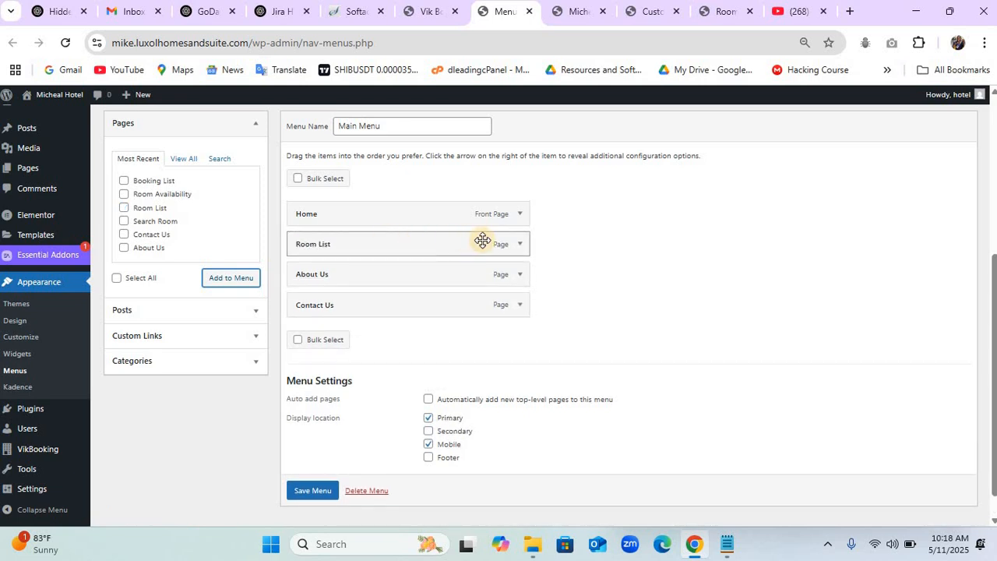
Change the Room List menu item's navigation label to Our Room and save Main Menu.
click(521, 246)
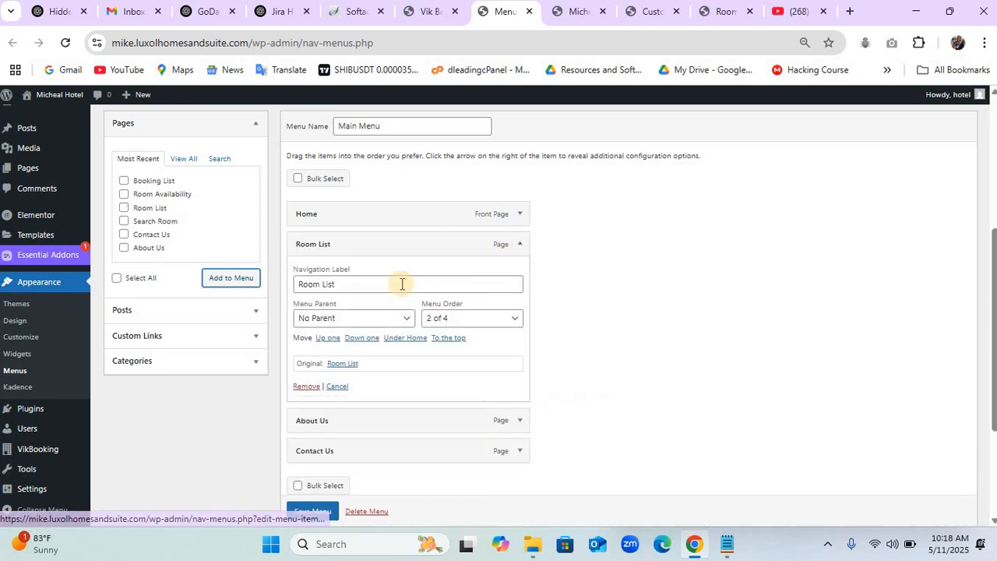
click(402, 283)
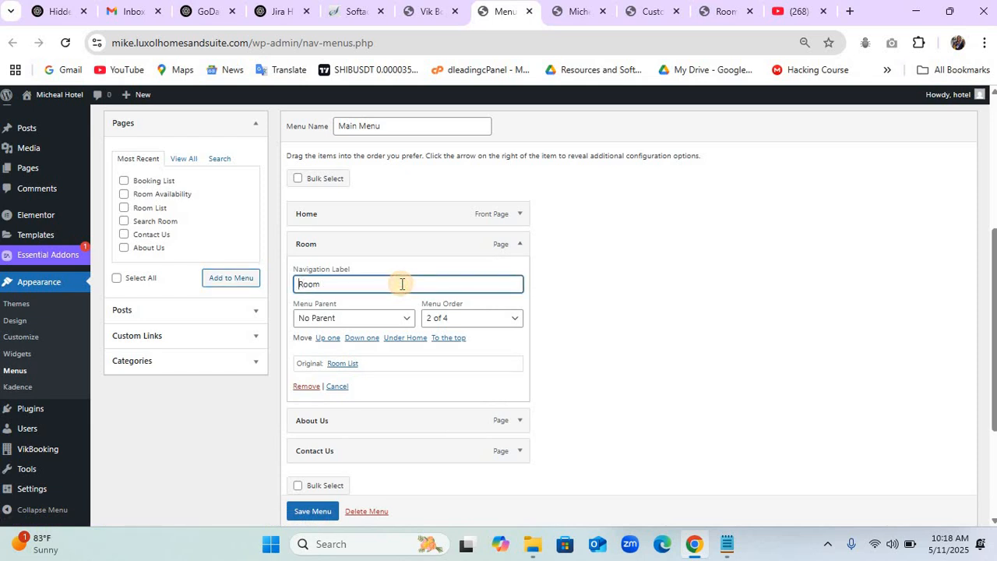
text(Our)
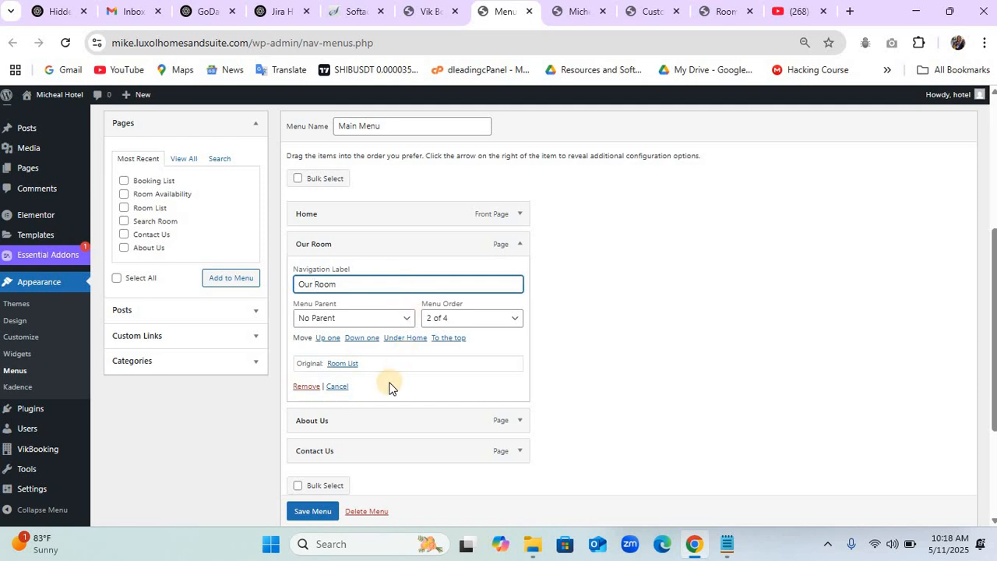
click(520, 246)
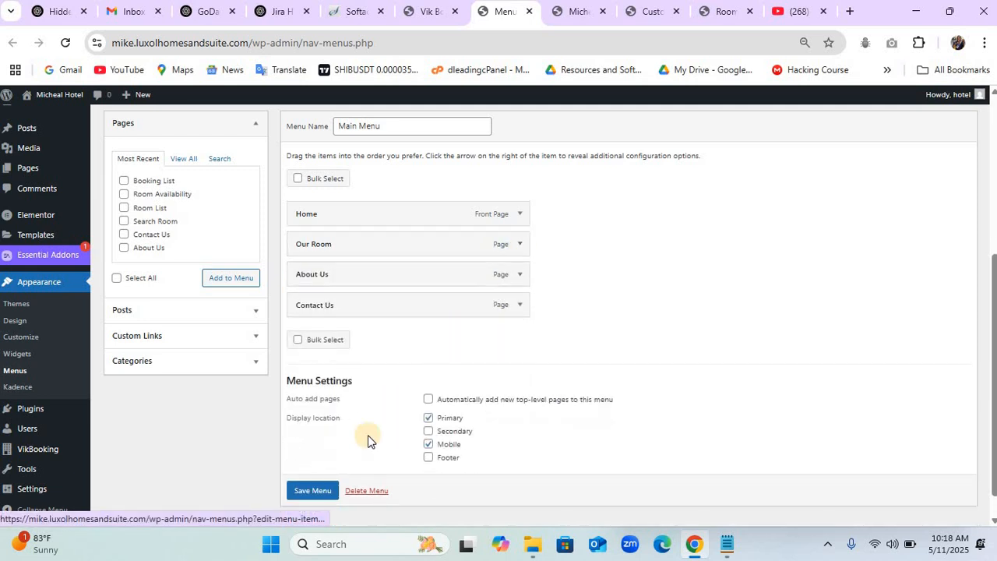
click(313, 487)
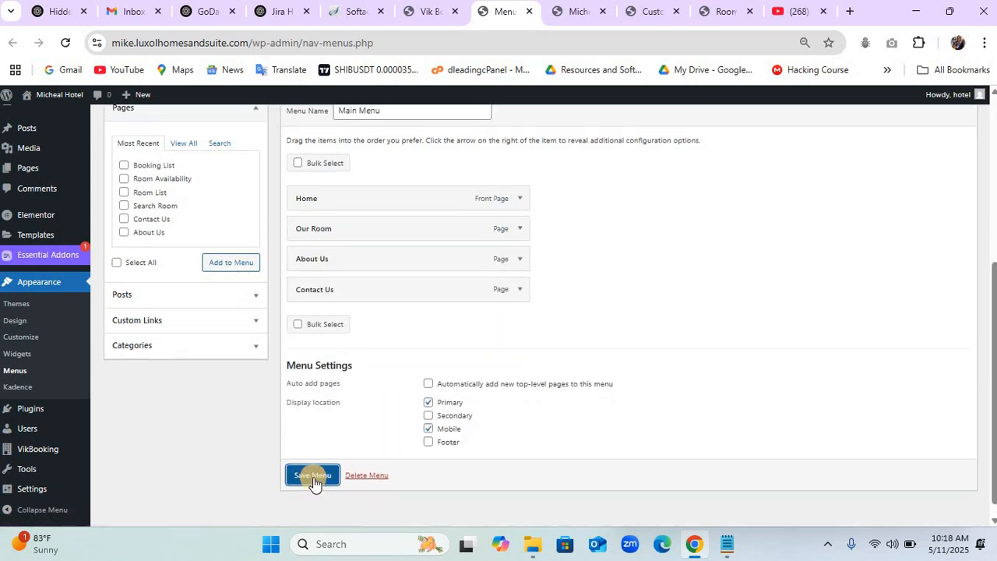
click(313, 477)
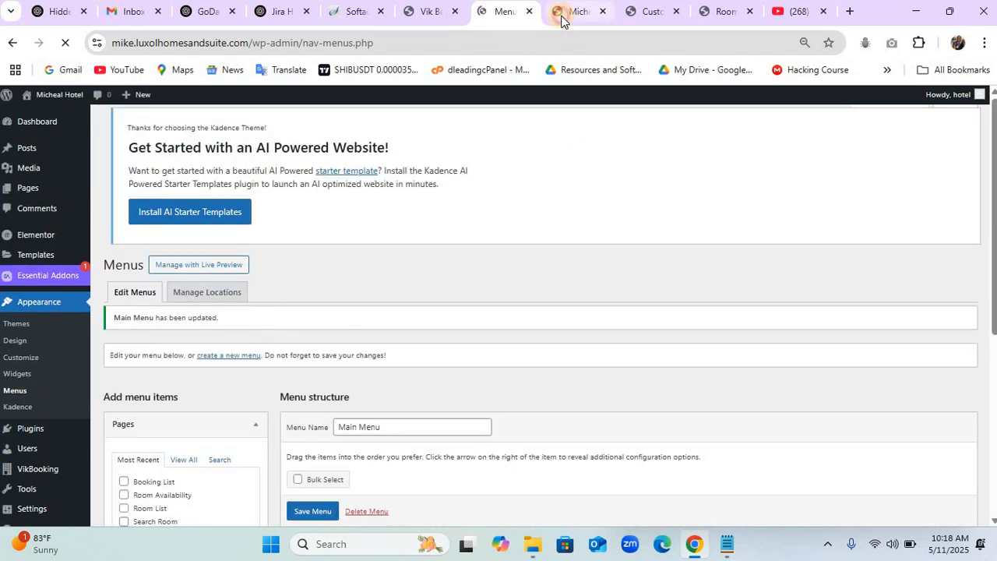
Check the Our Room menu link on the live site and look through the room list page.
click(575, 12)
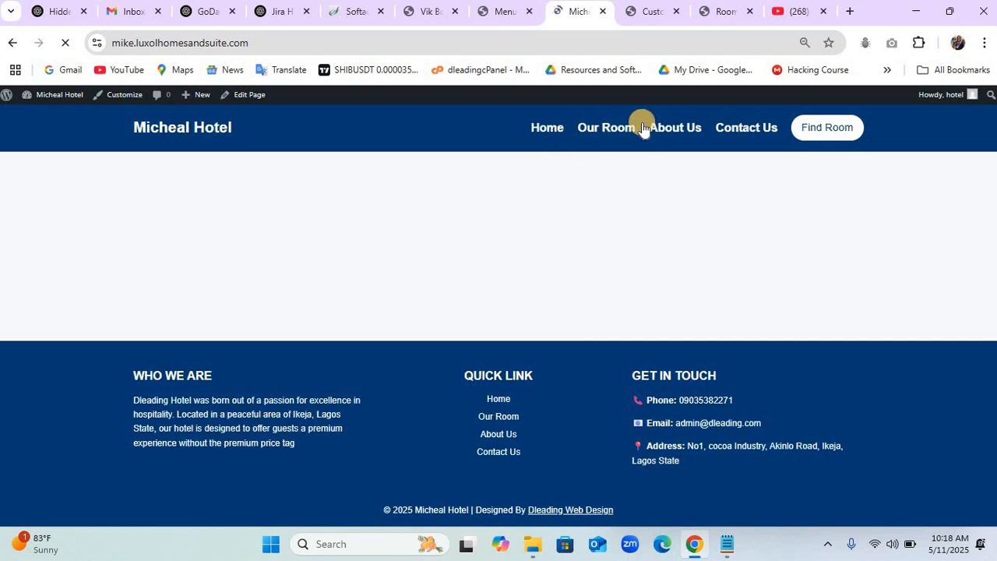
click(590, 128)
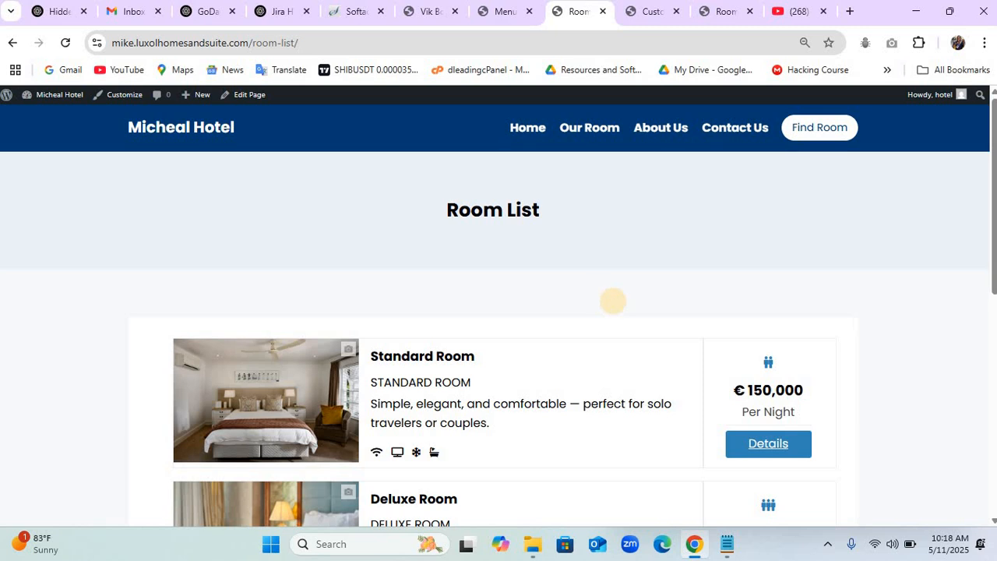
scroll(614, 302, down, 5)
scroll(614, 301, up, 5)
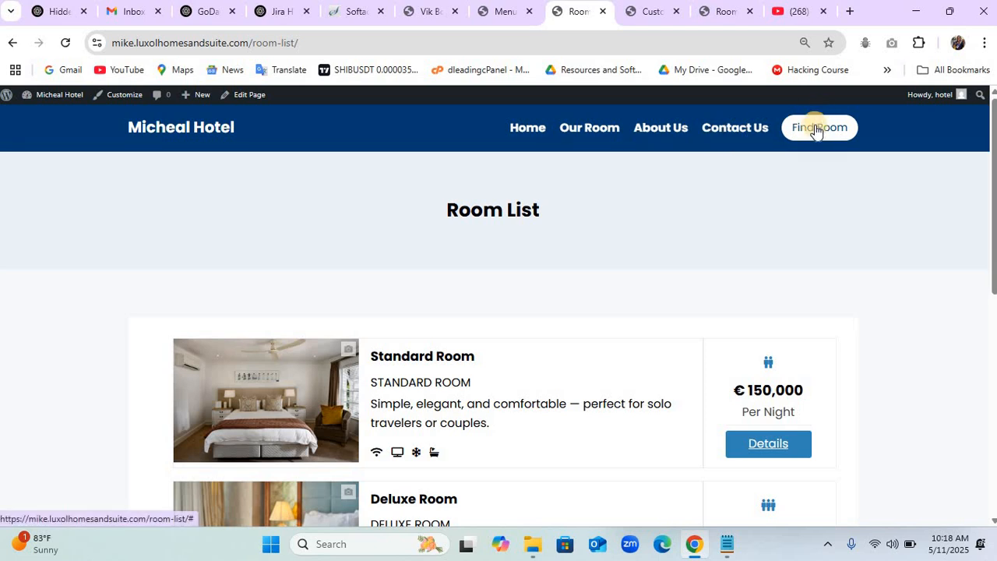
Open the theme customizer from the live site, close the menu editor, and copy the Search Room page's link from the VikBooking shortcodes list.
click(122, 99)
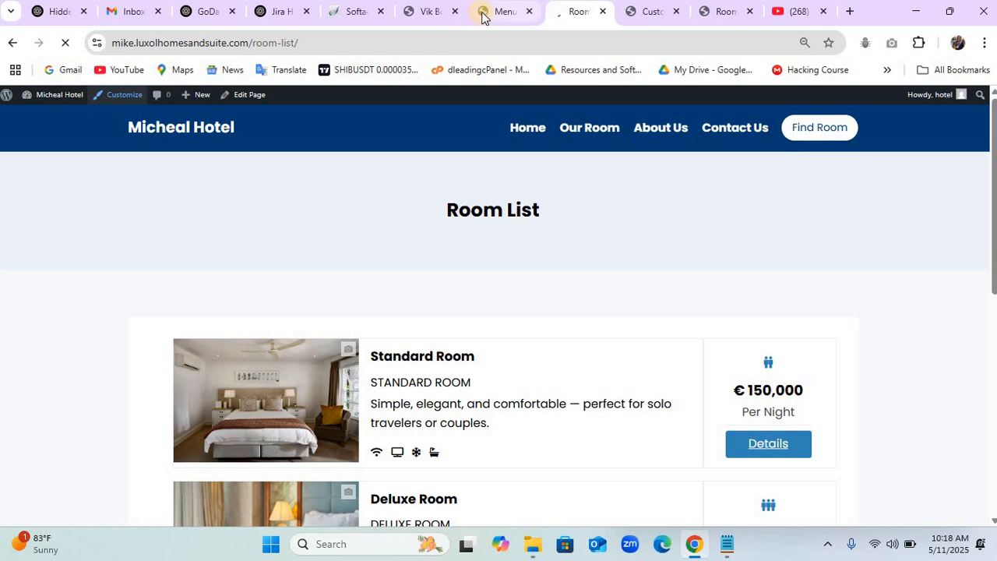
click(510, 12)
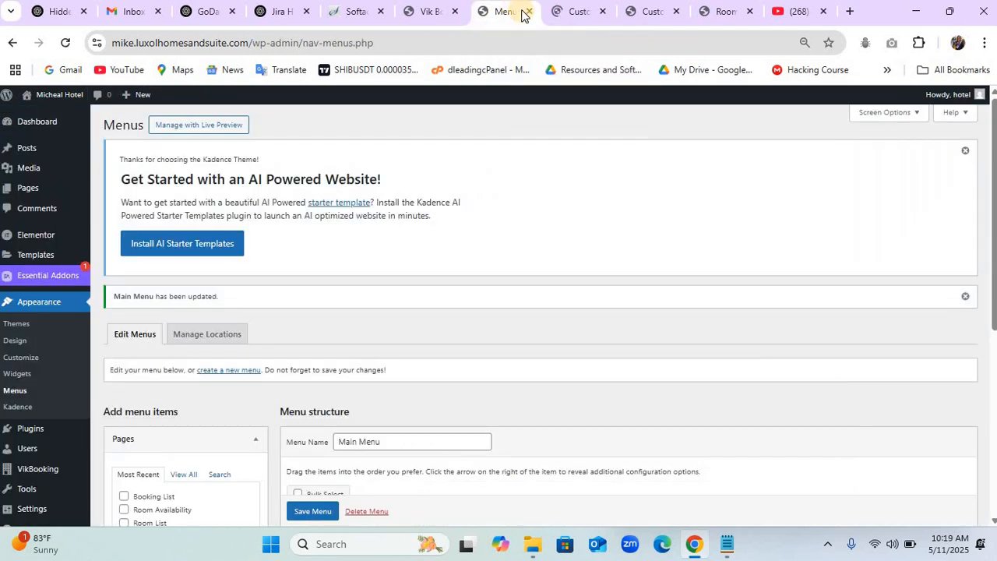
click(527, 11)
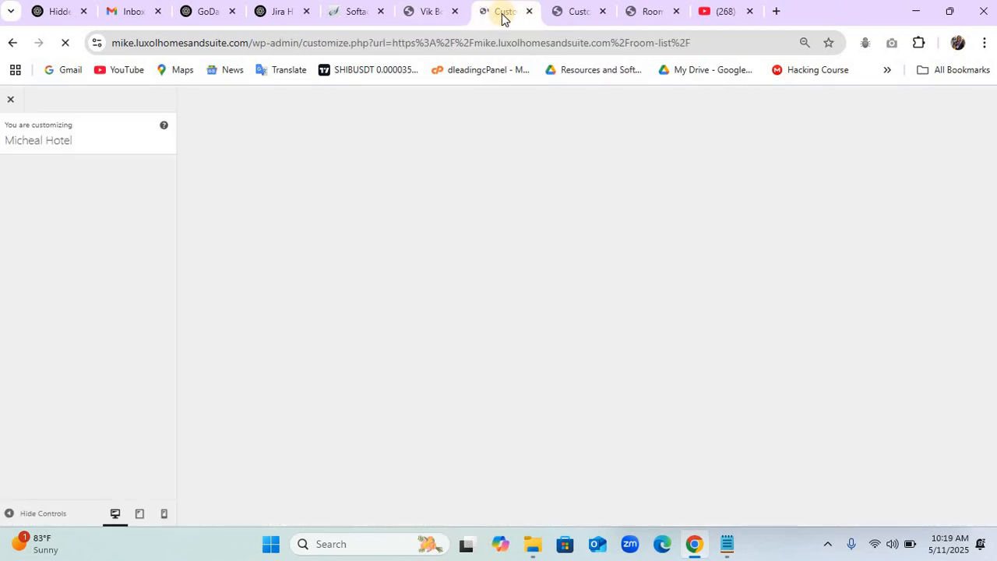
click(433, 17)
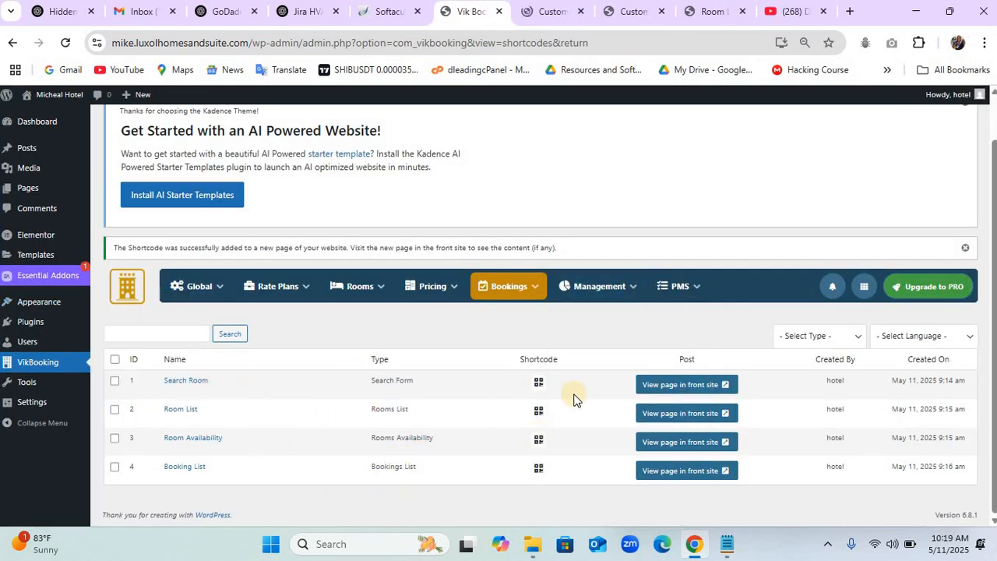
right_click(726, 384)
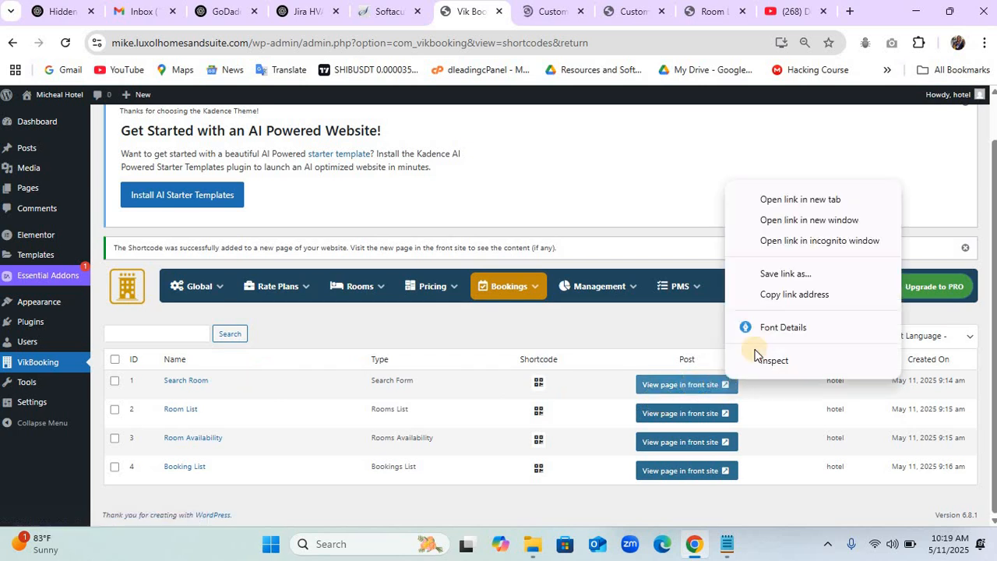
click(796, 295)
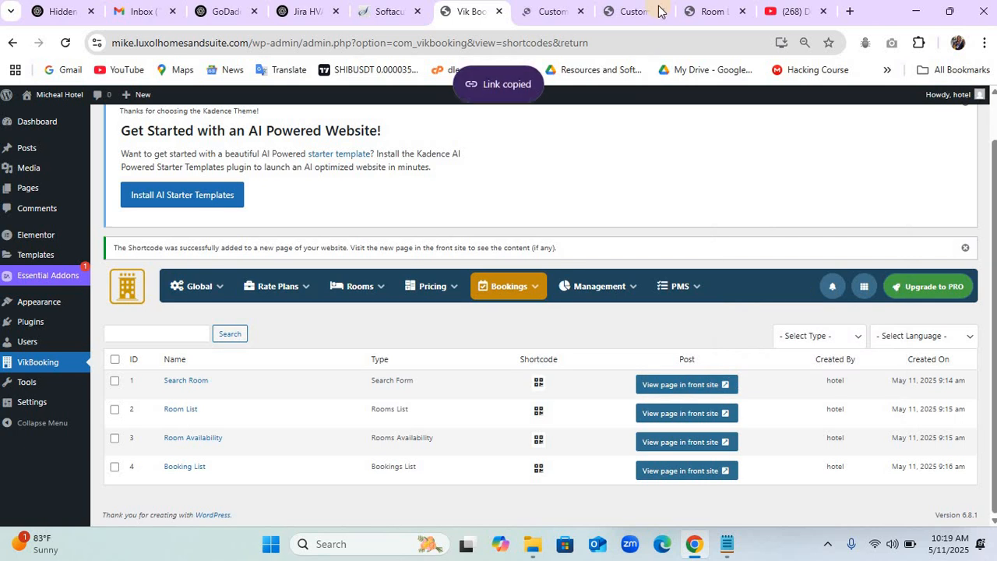
In the customizer's header settings, replace the desktop Find Room button's URL with the copied Search Room page link.
click(553, 11)
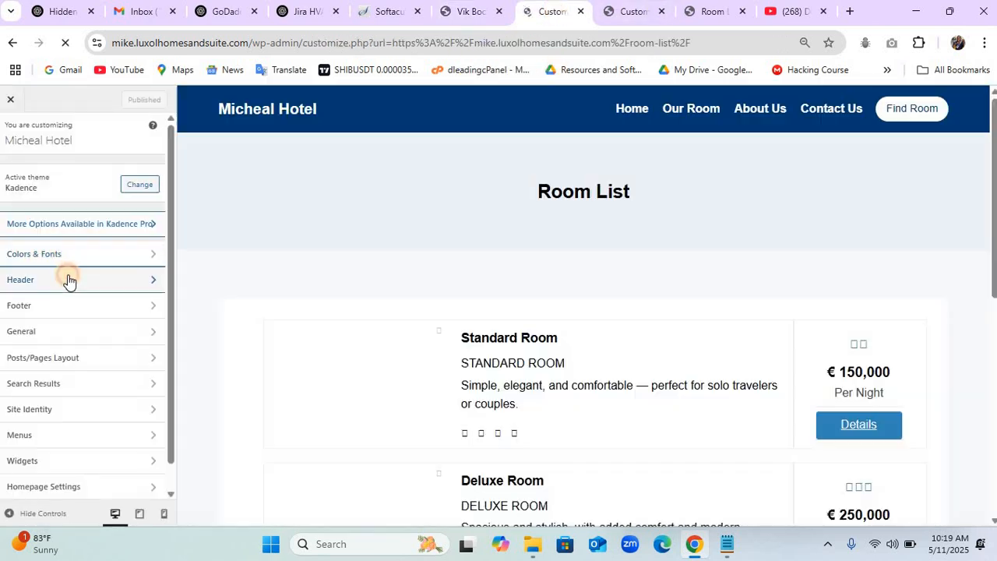
click(83, 280)
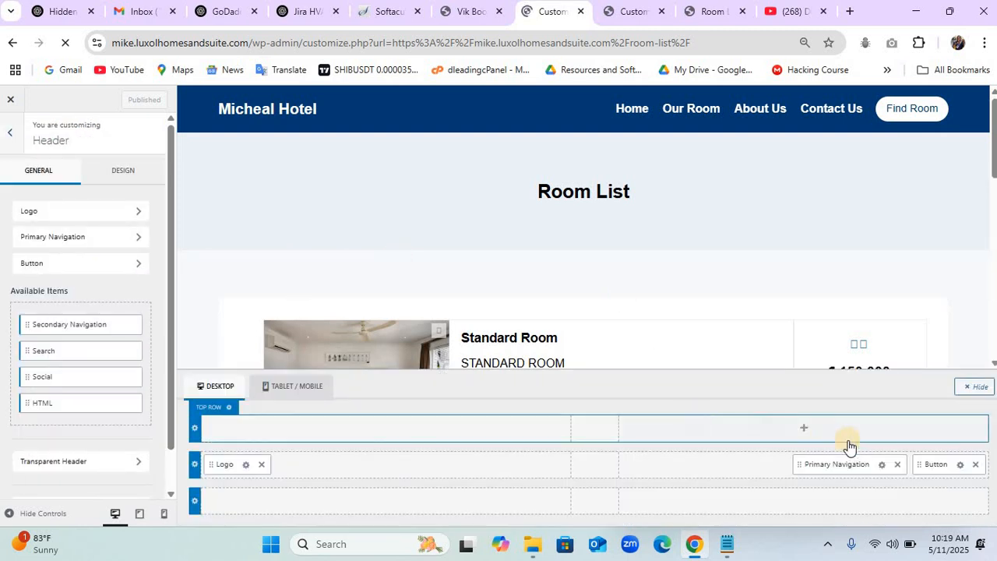
click(959, 465)
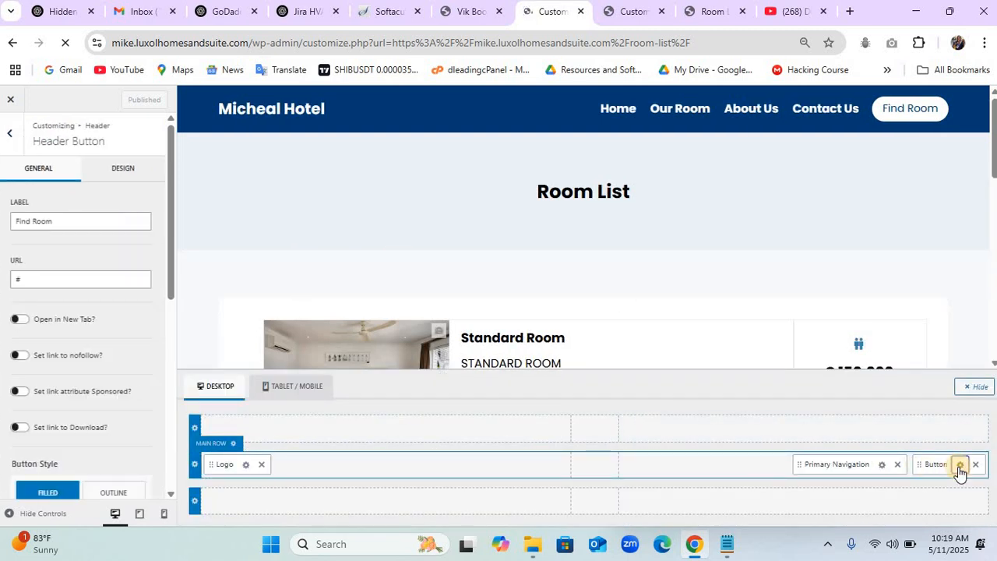
click(124, 278)
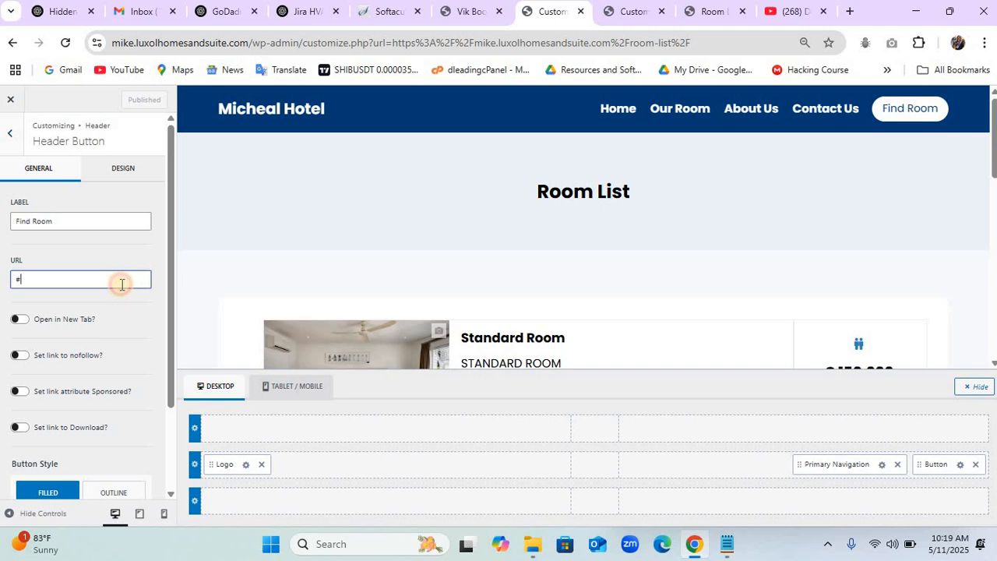
key(BackSpace)
key(ctrl+v)
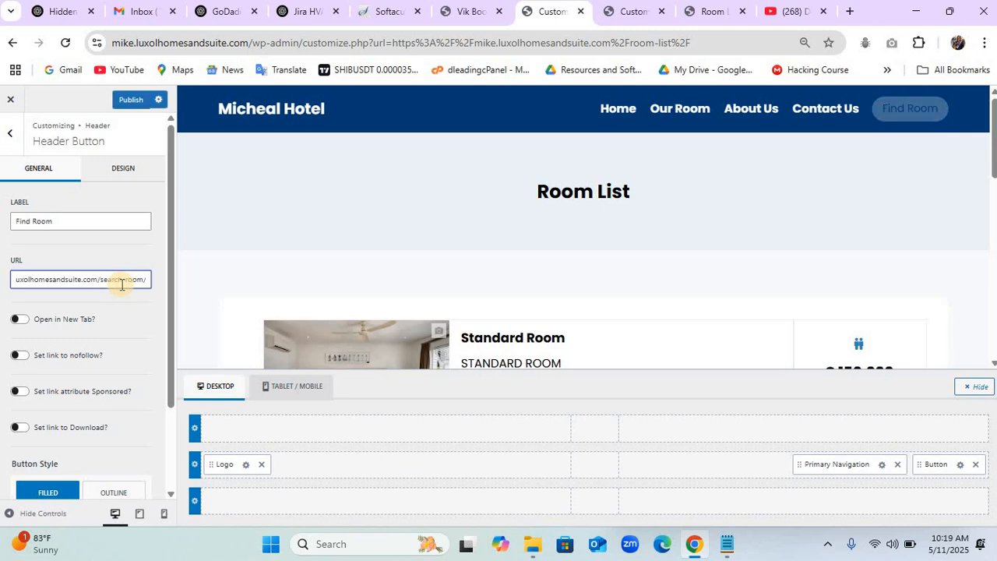
Set the mobile header's Find Room button URL to the Search Room page link, then publish and close the customizer.
click(164, 514)
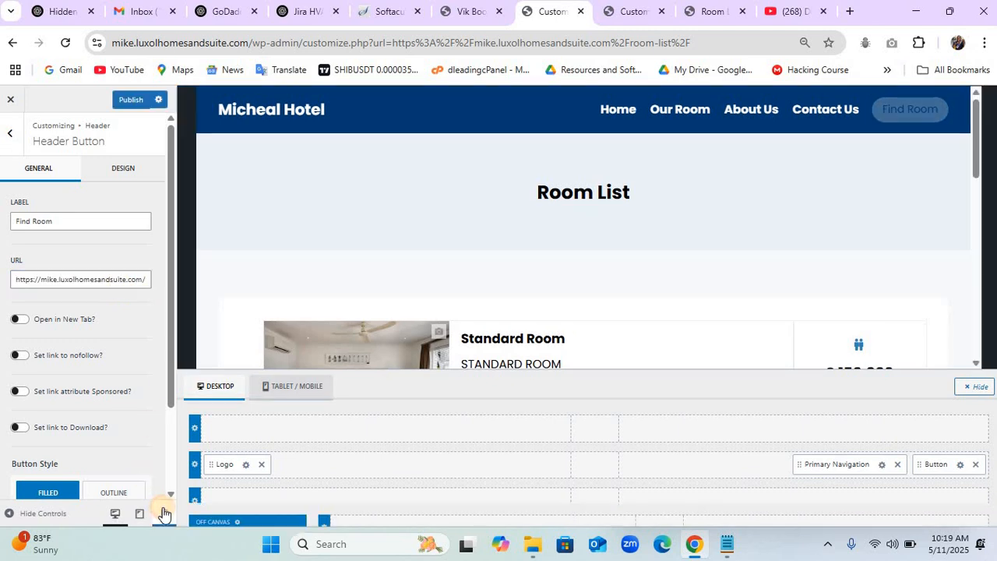
click(274, 469)
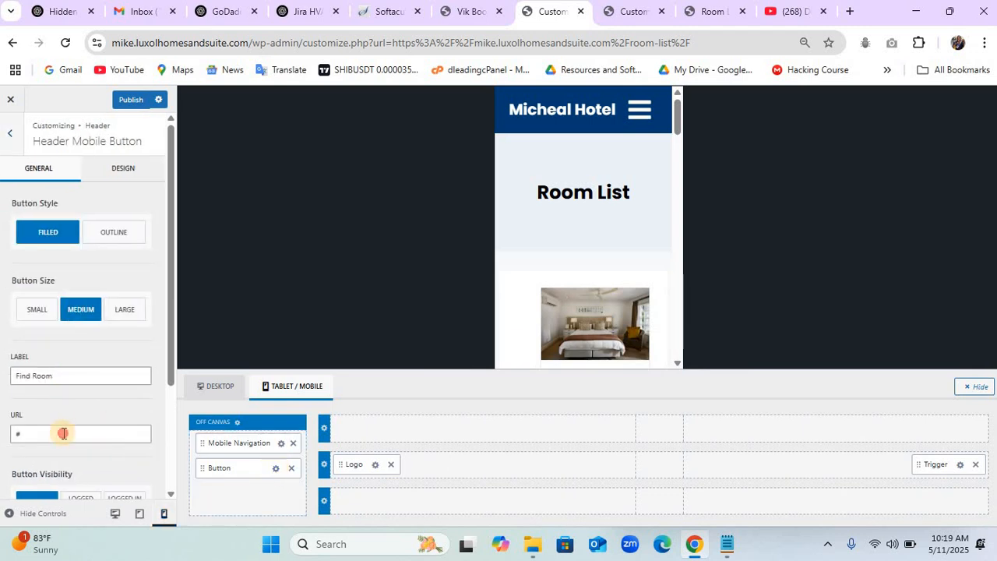
double_click(63, 433)
key(ctrl+v)
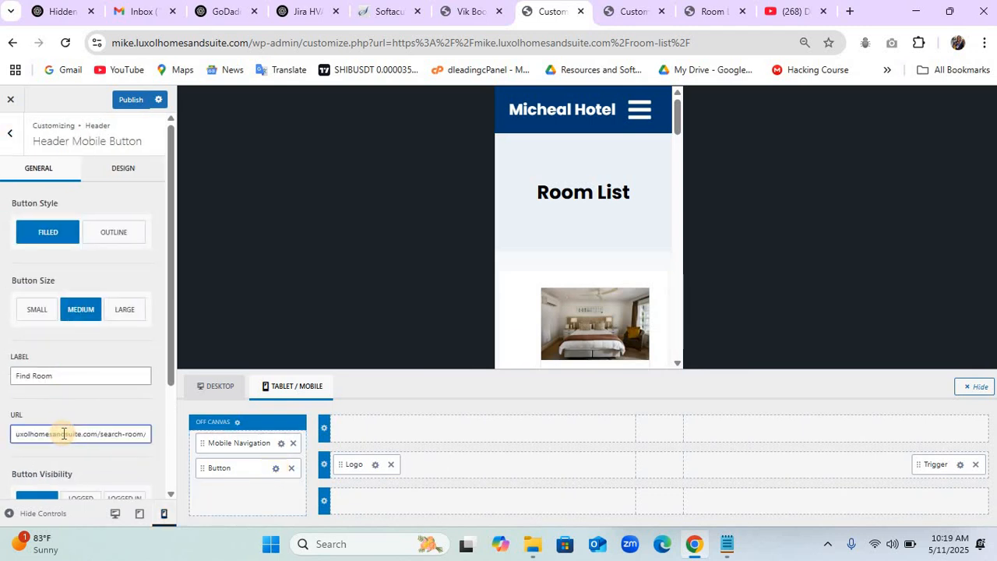
click(116, 104)
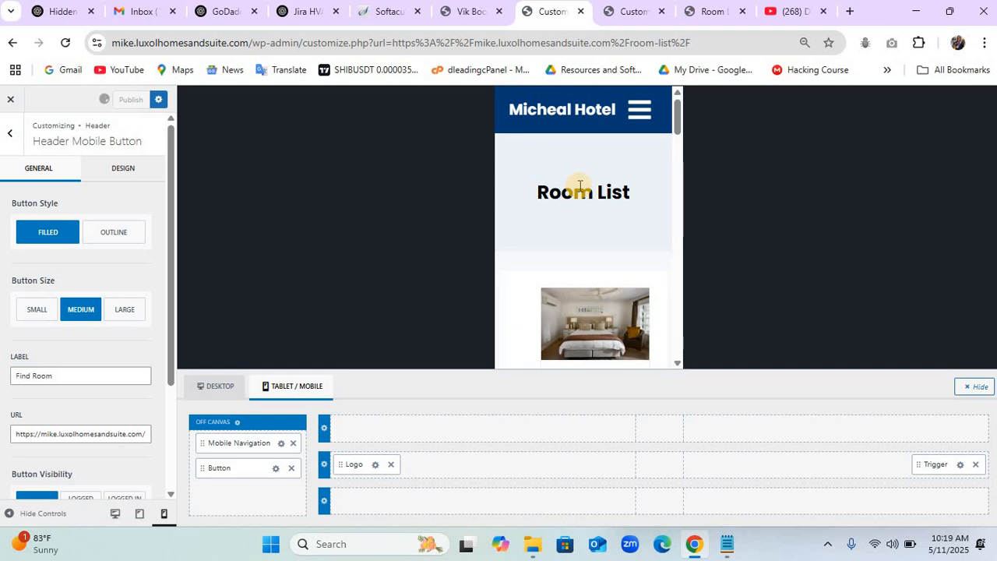
click(10, 99)
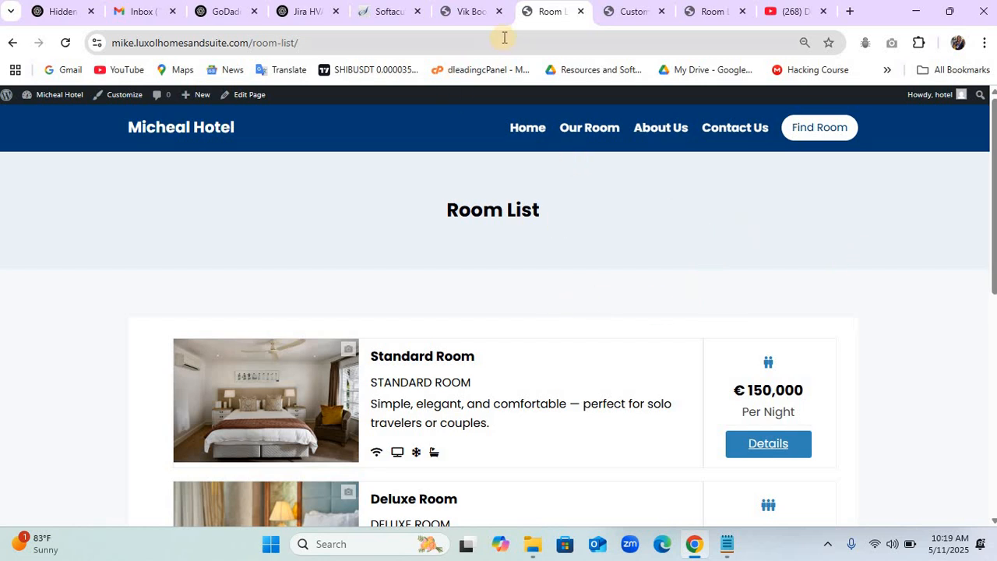
Go to the live site's home page and open the Home page for editing in a new tab.
click(482, 16)
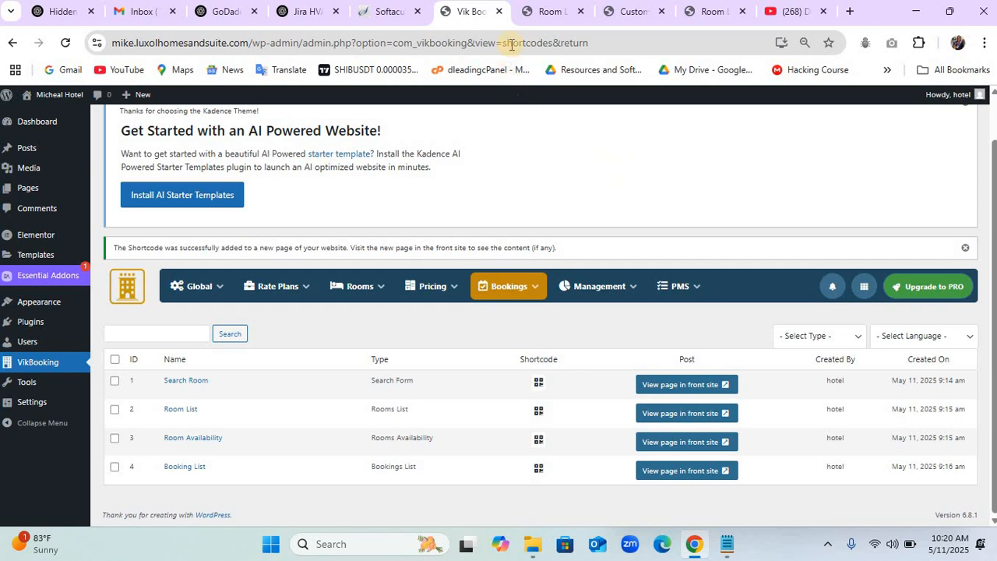
click(535, 15)
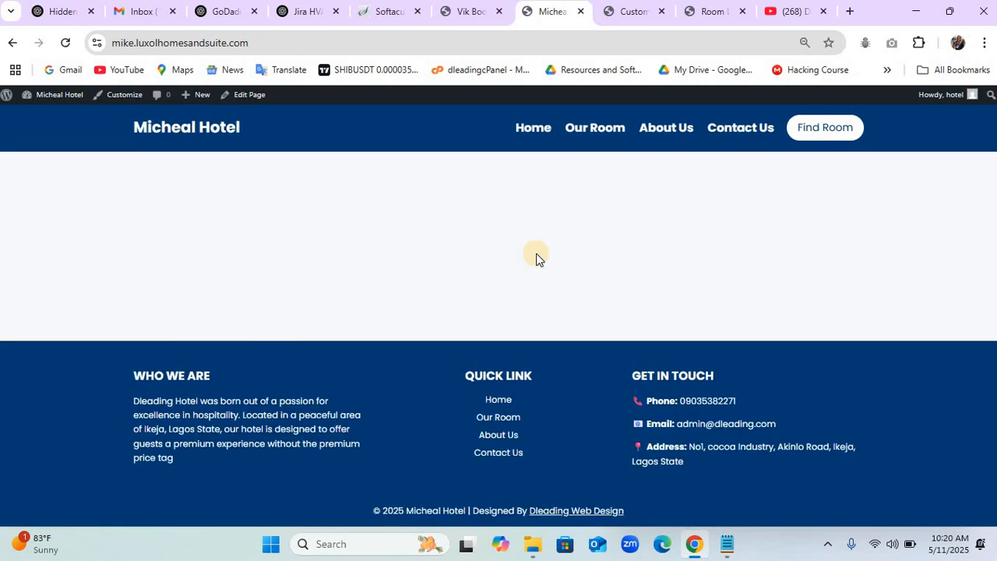
right_click(252, 100)
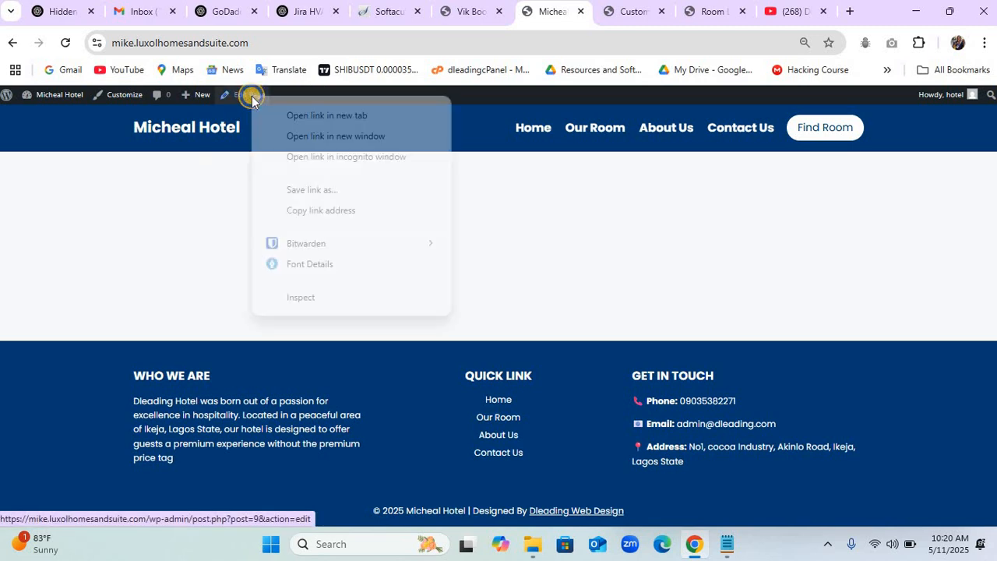
click(302, 118)
click(563, 15)
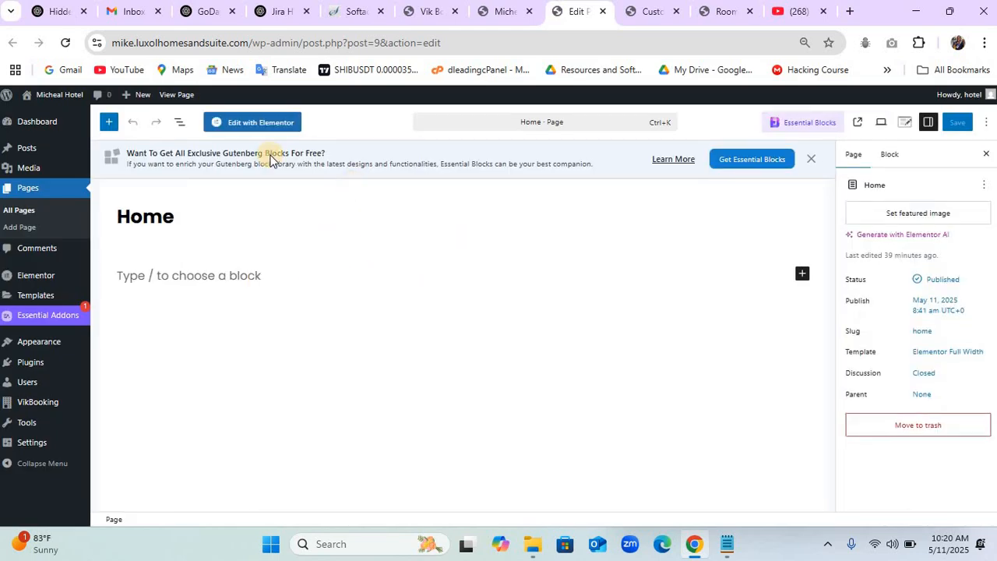
Open the Home page in the Elementor editor and view the Dleading Hotel reference site's home page for comparison, closing the customizer.
click(250, 129)
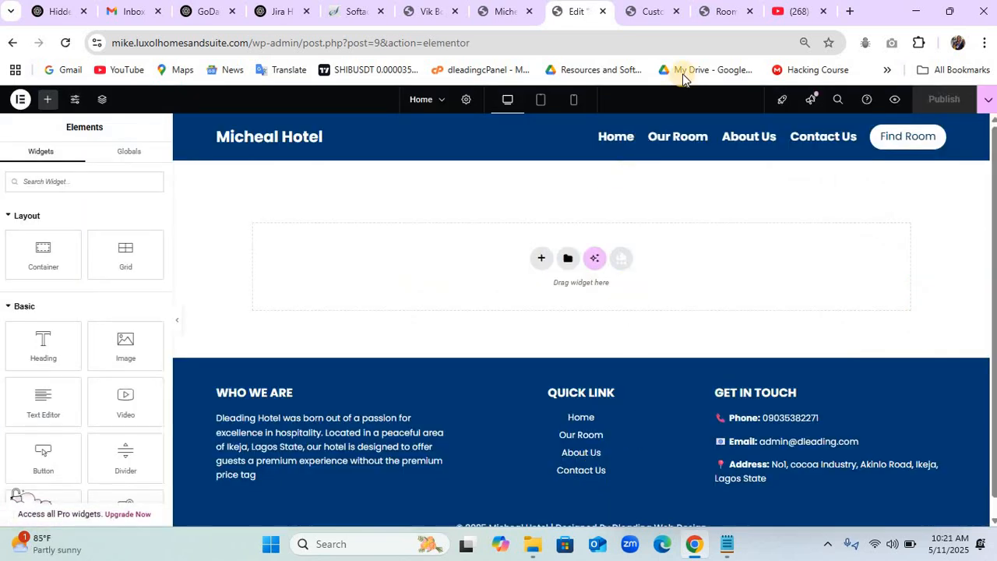
click(714, 12)
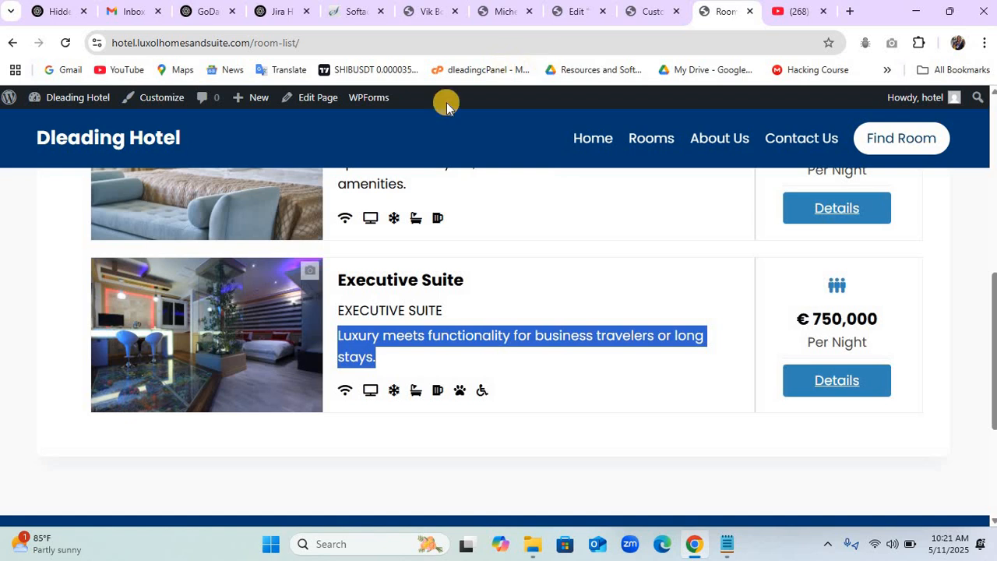
click(113, 152)
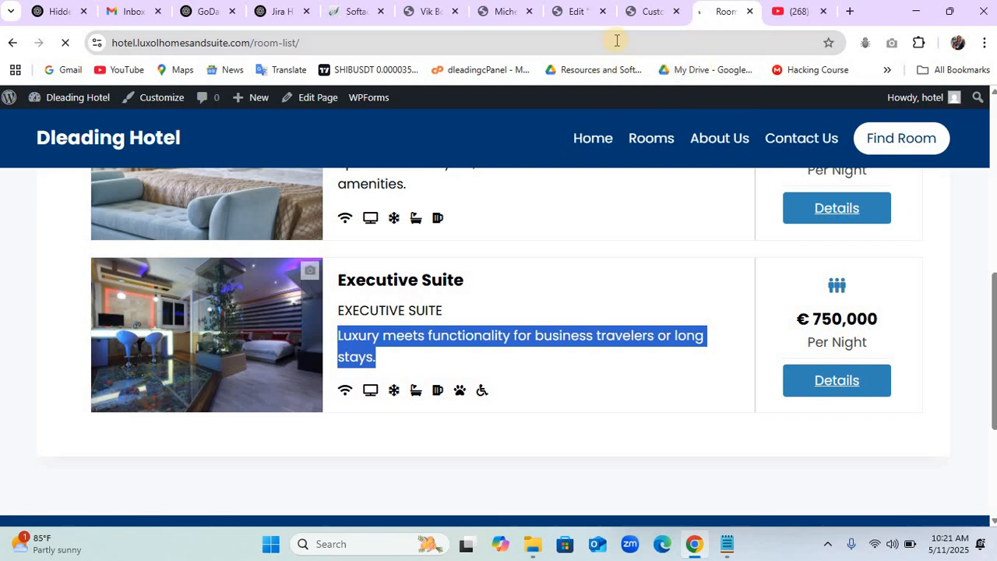
click(677, 16)
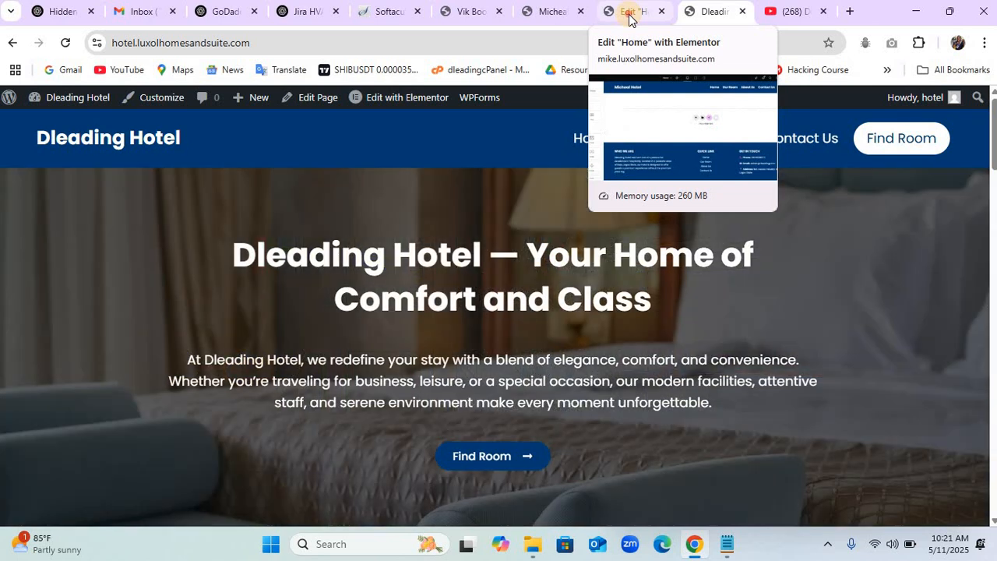
click(630, 17)
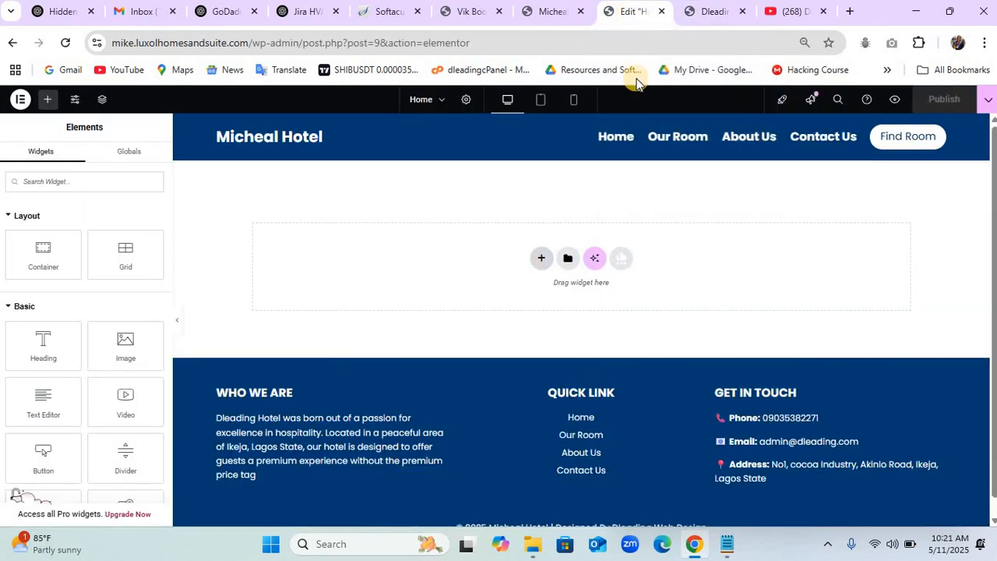
click(696, 19)
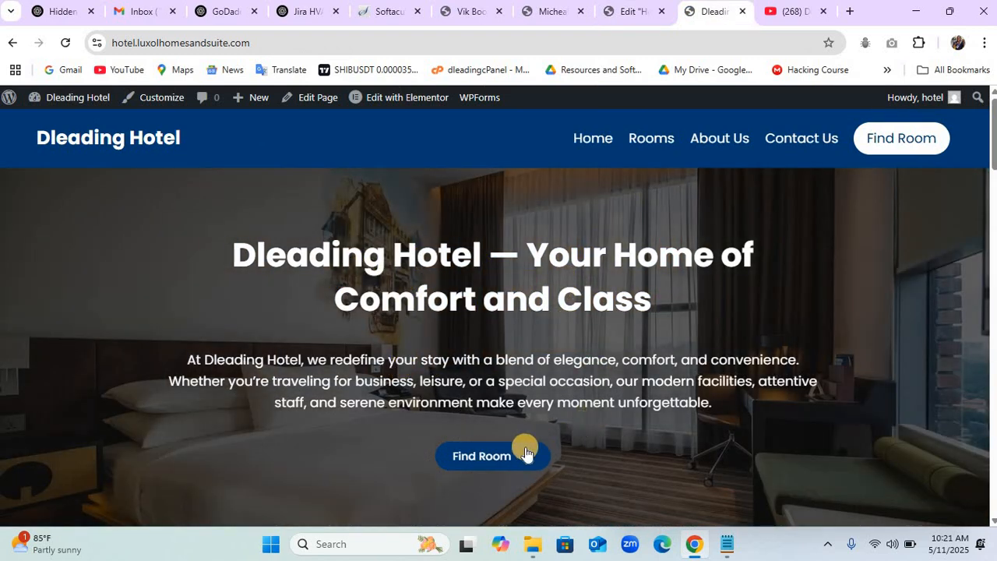
click(633, 19)
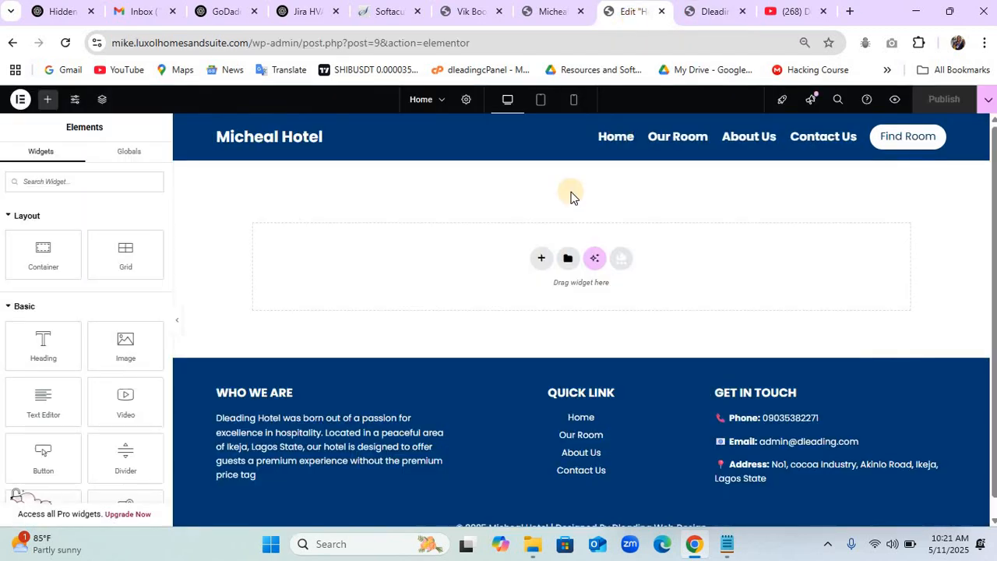
Add a single-column Flexbox container to the Home page, with its content justified and aligned to the center.
click(539, 257)
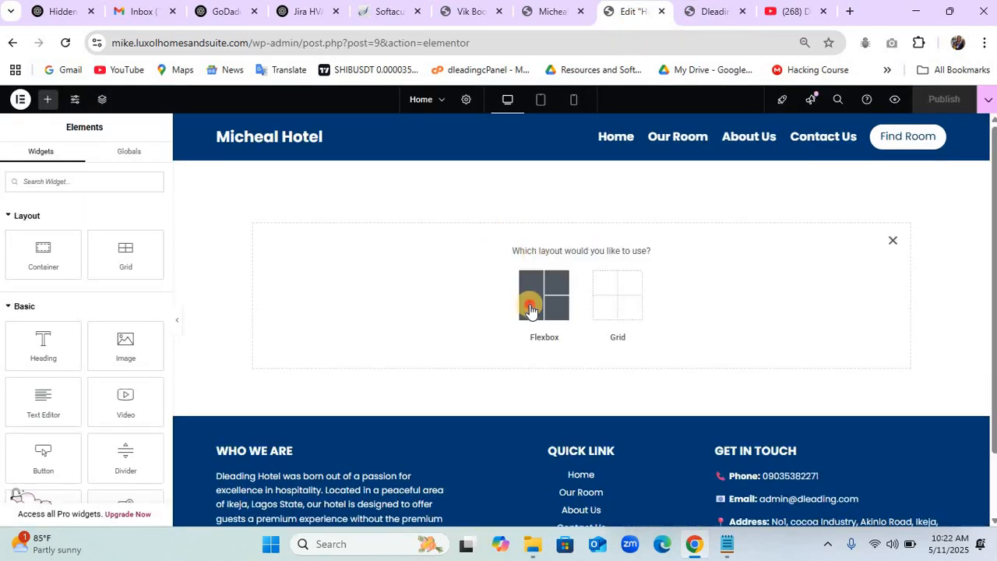
click(529, 311)
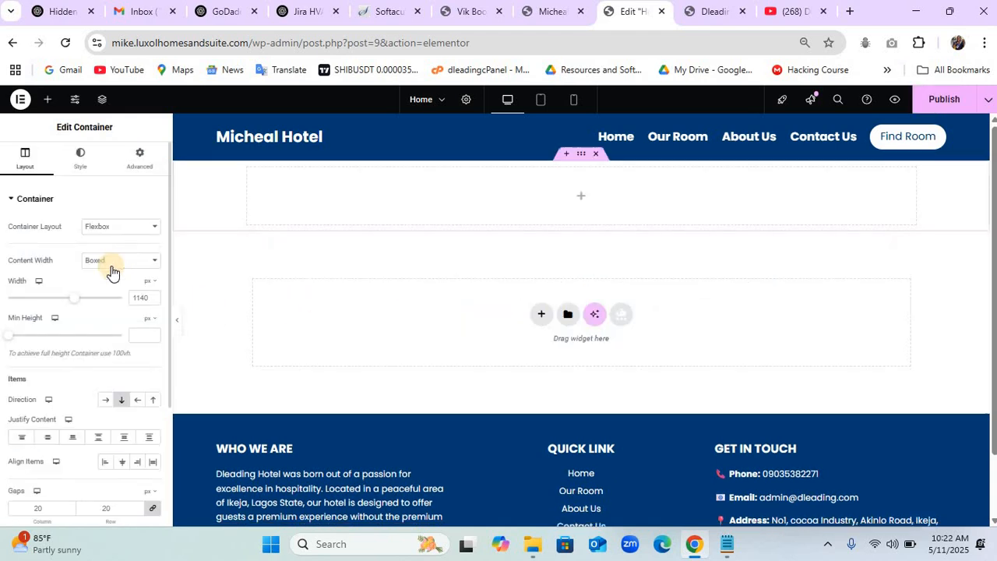
scroll(113, 272, down, 3)
click(49, 266)
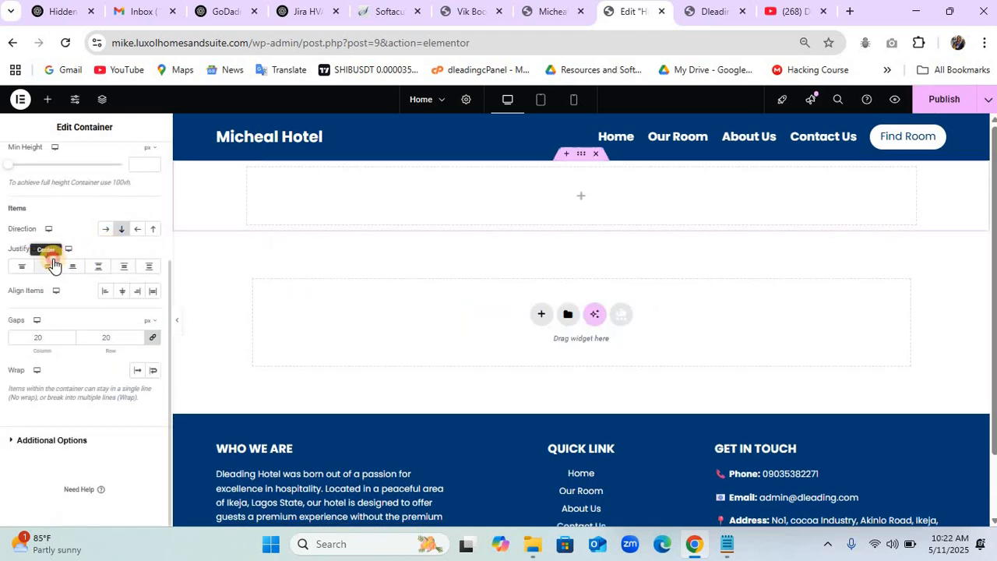
click(122, 291)
scroll(123, 294, up, 3)
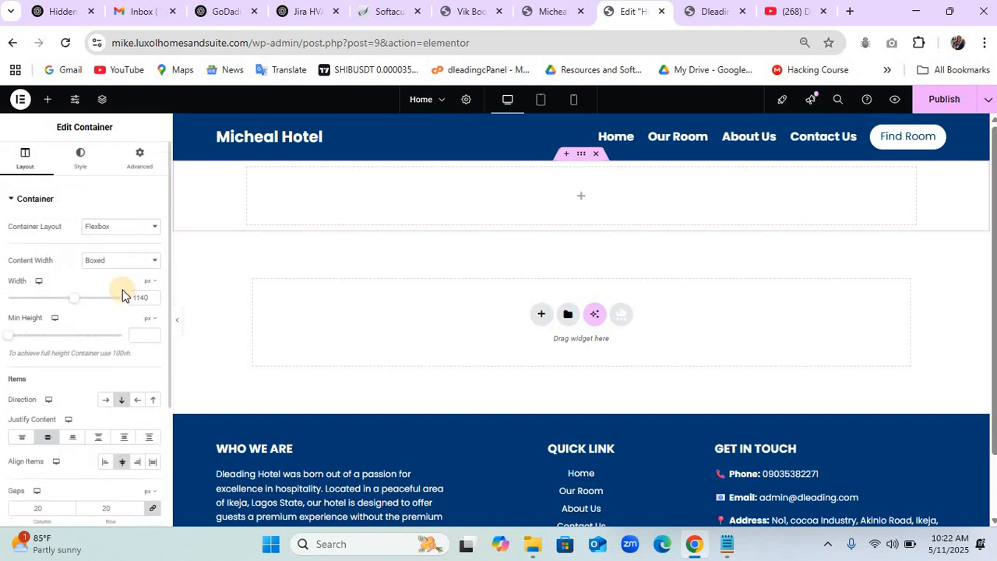
Set the container's minimum height to 500 px and open its style settings.
click(139, 331)
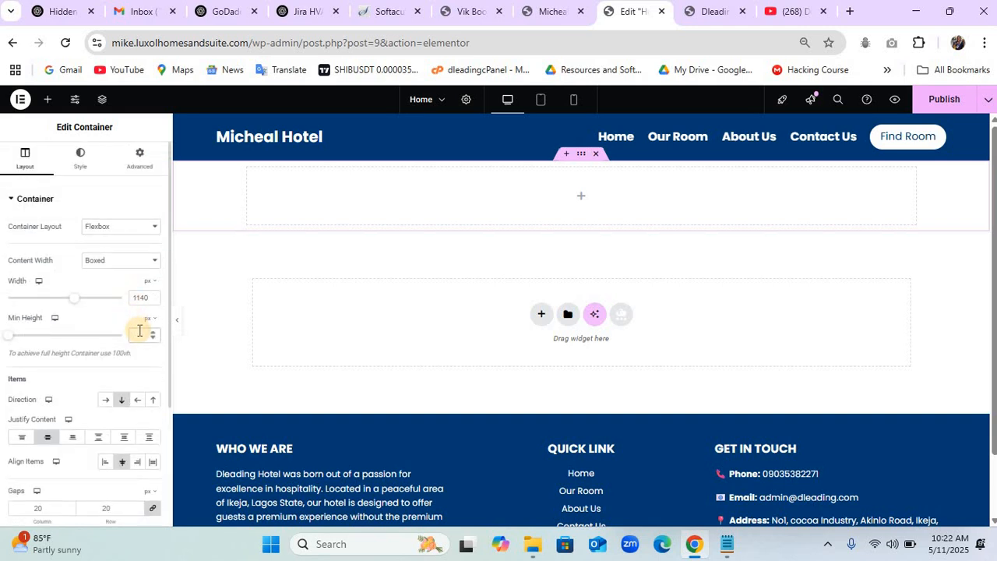
text(400)
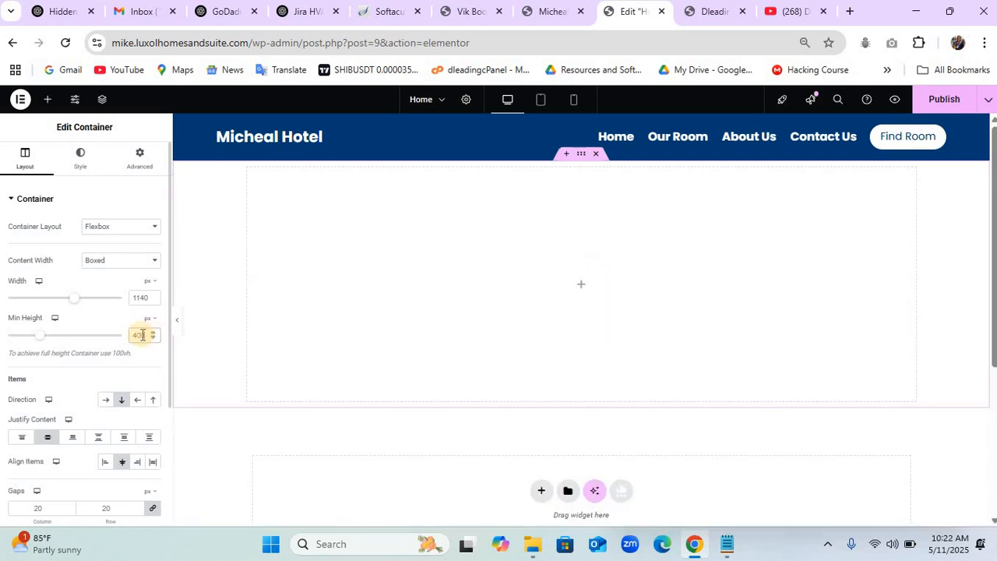
text(5)
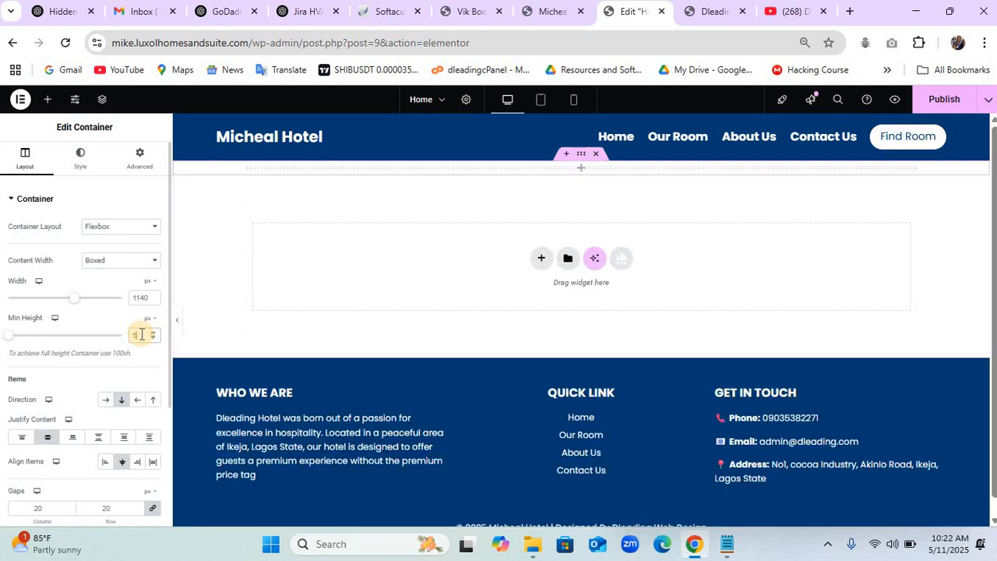
text(00)
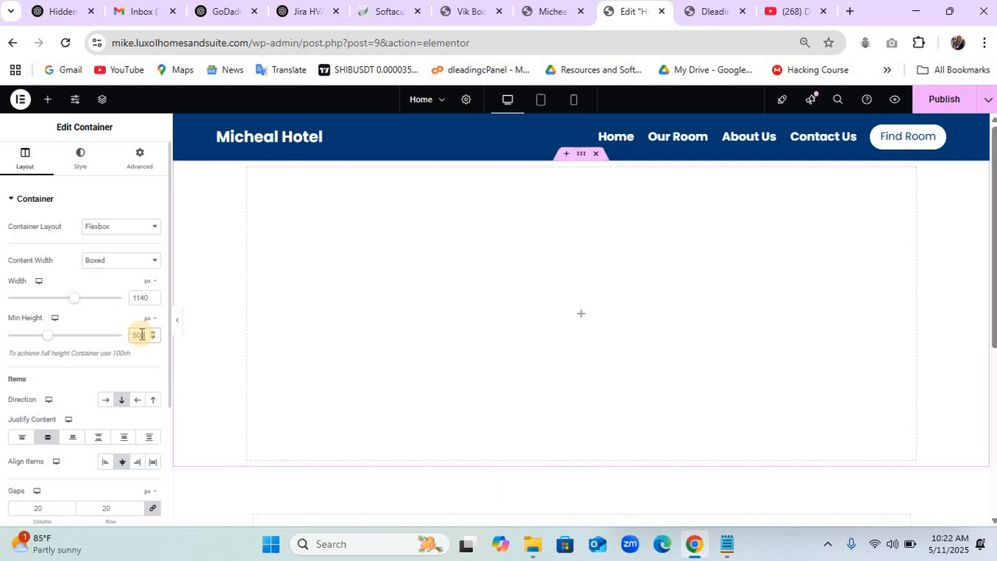
click(90, 173)
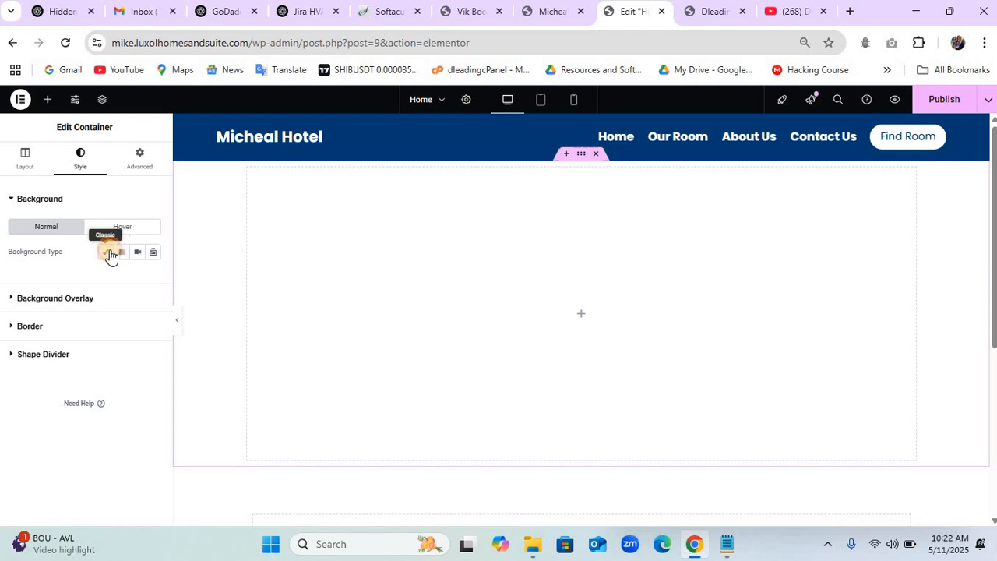
click(110, 254)
click(114, 353)
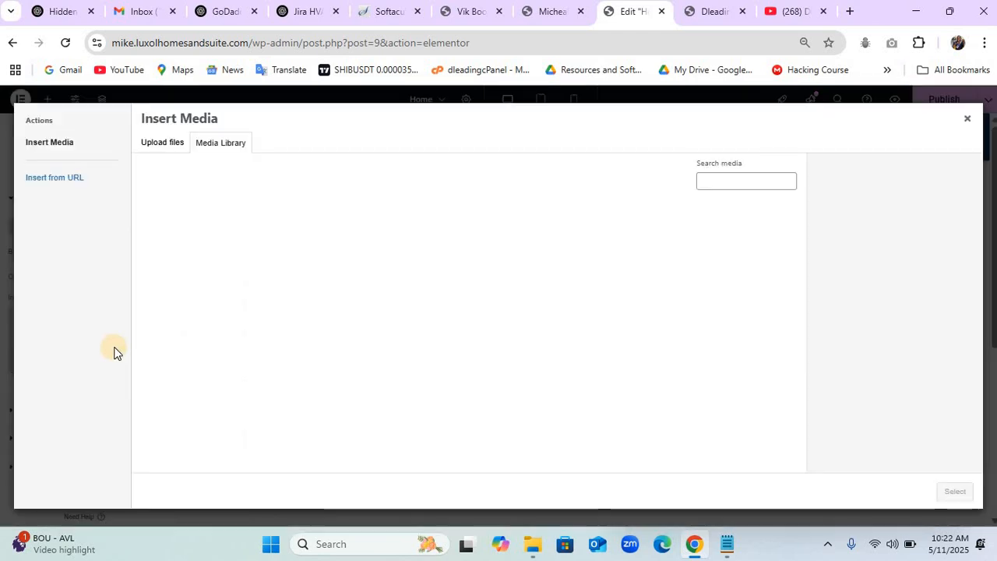
click(966, 119)
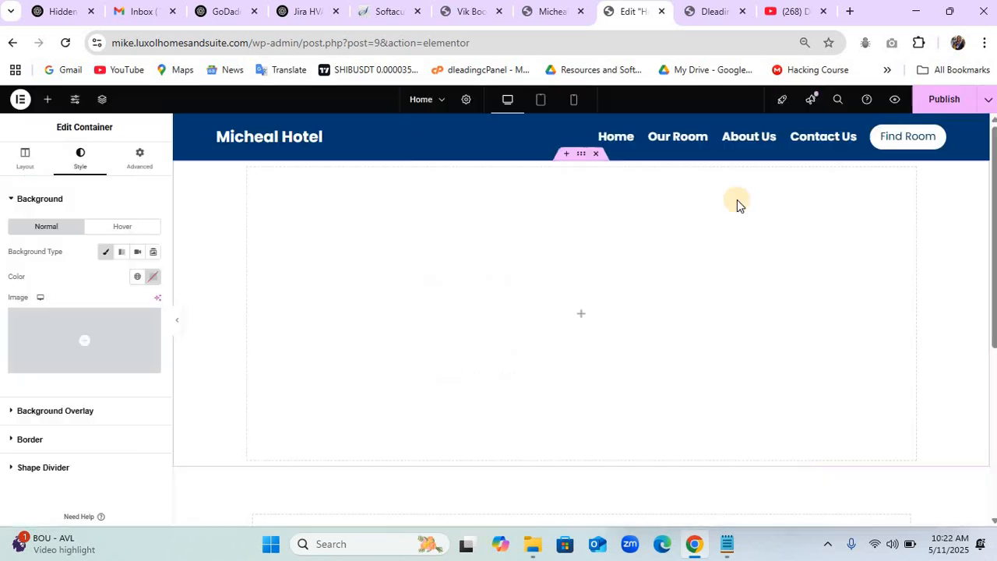
Choose a slideshow background for the container and upload hotel building 2, hotel buildingg, hotel-575085_1280 and hotel-1191725_1280 from the Hotel Picture folder.
click(153, 252)
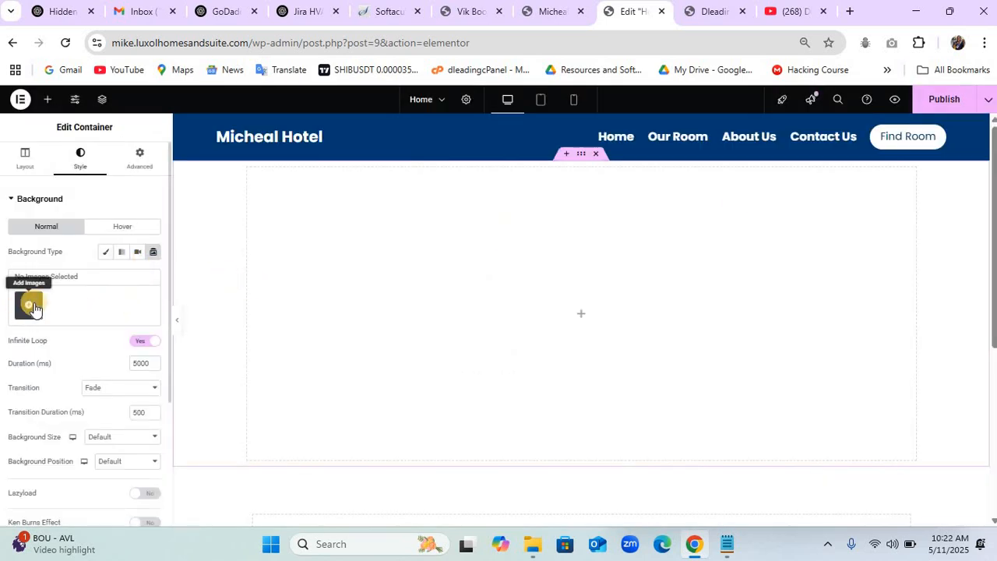
click(31, 306)
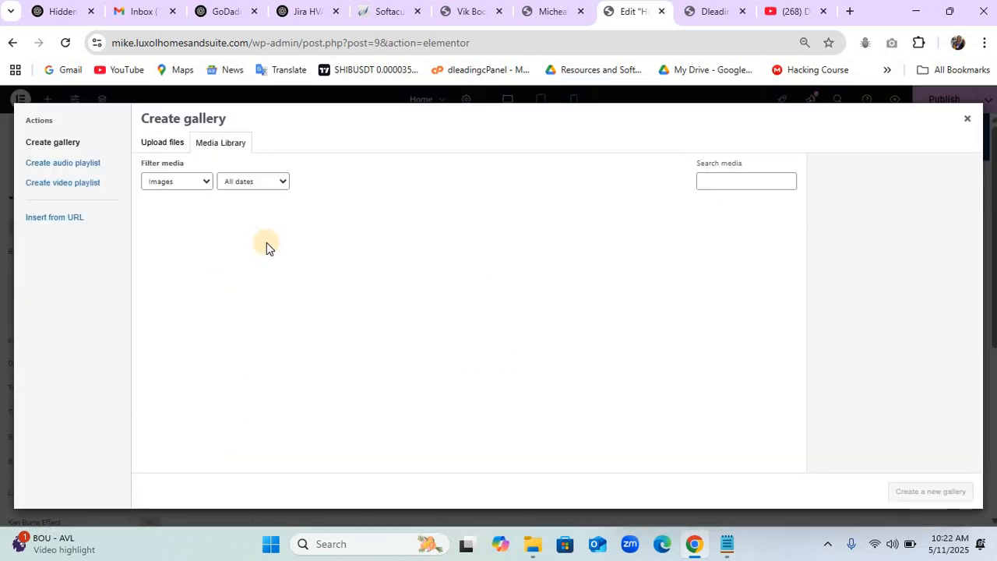
click(162, 145)
click(555, 308)
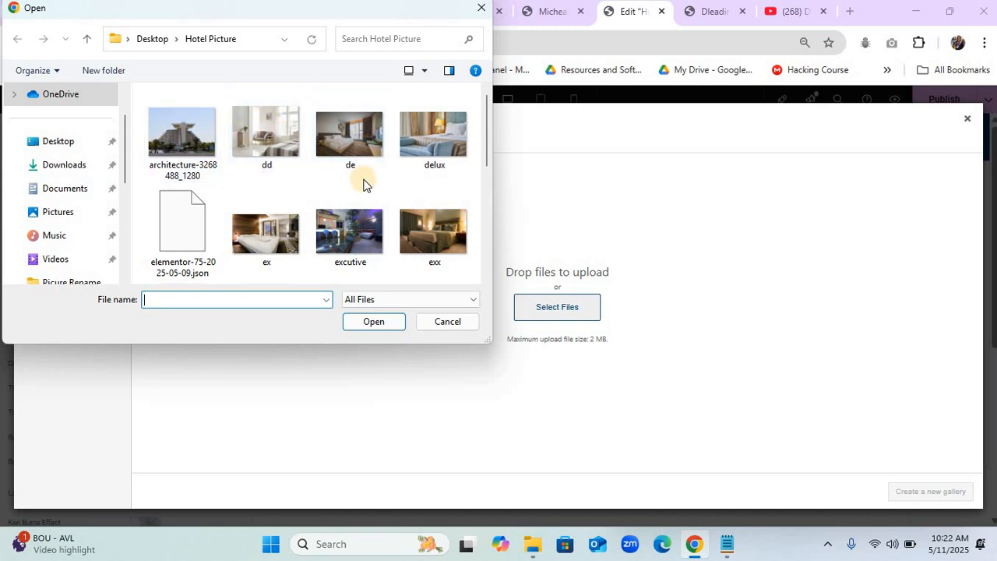
scroll(364, 184, down, 5)
scroll(363, 183, up, 1)
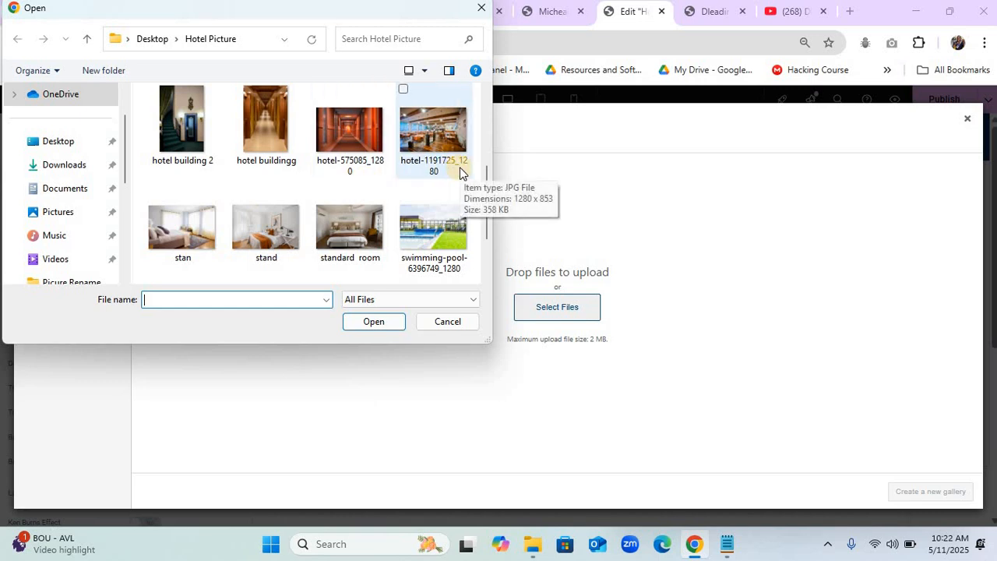
mouse_move(461, 173)
mouse_down()
mouse_move(333, 163)
mouse_move(432, 156)
mouse_move(441, 173)
mouse_up()
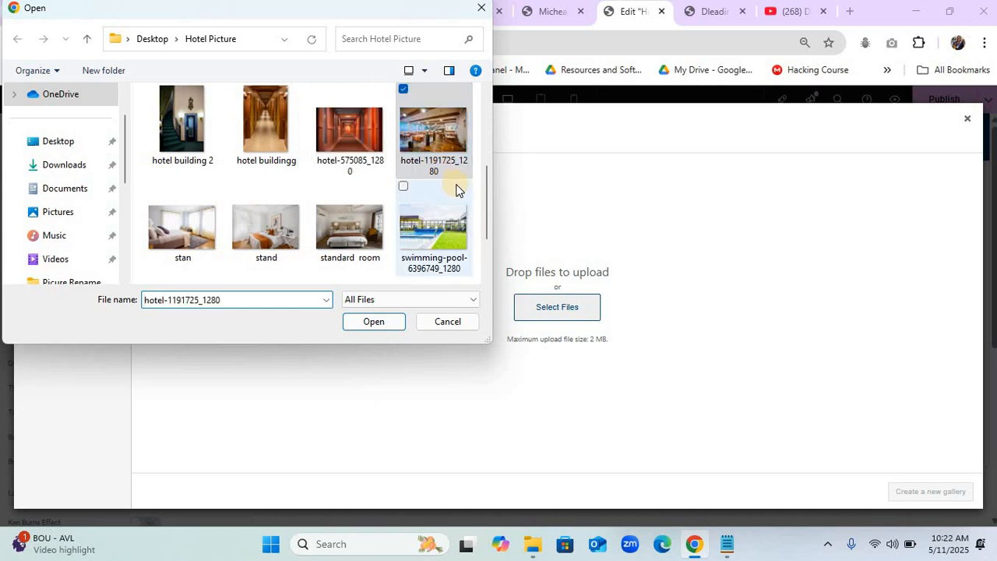
ctrl+click(344, 164)
ctrl+click(279, 142)
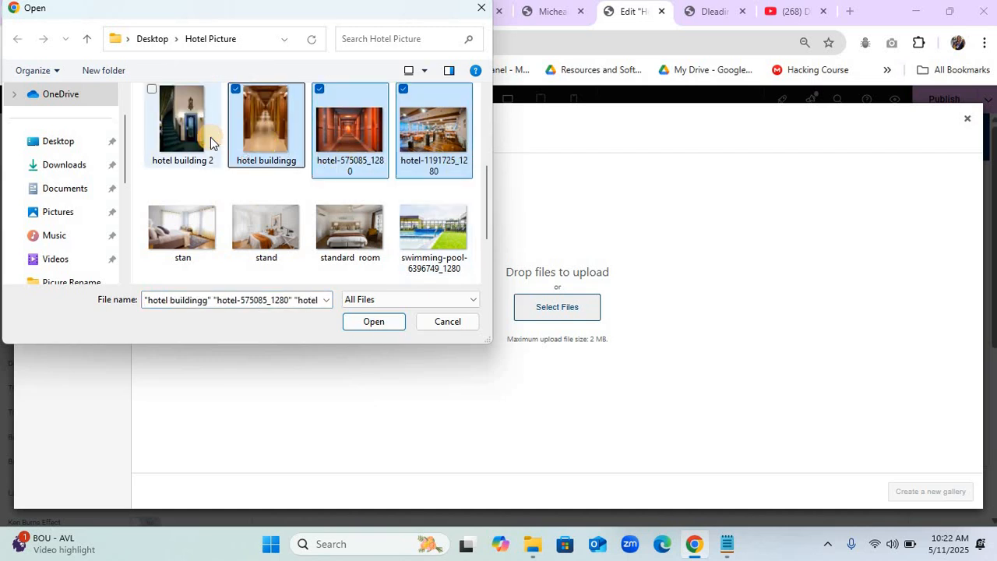
ctrl+click(187, 147)
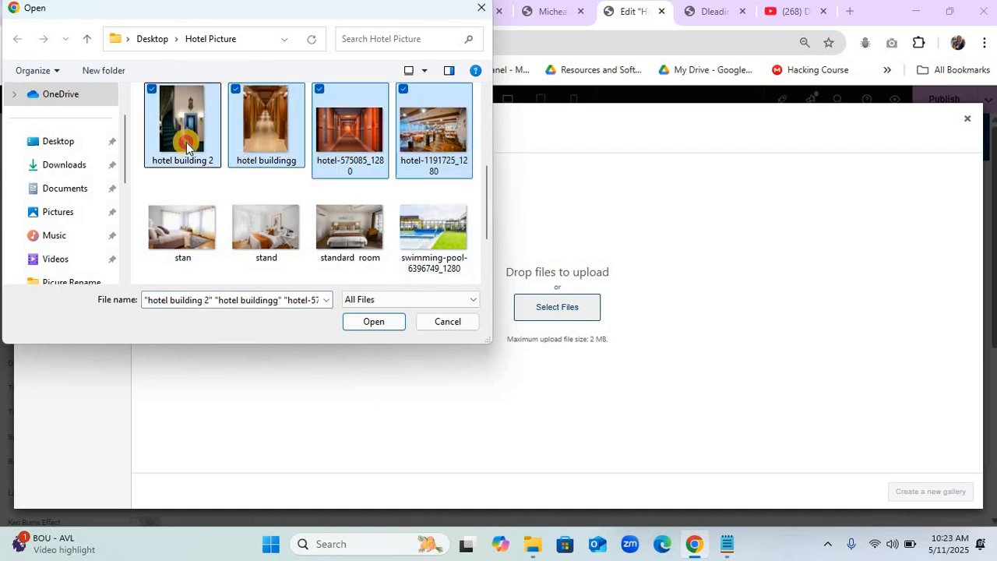
click(379, 318)
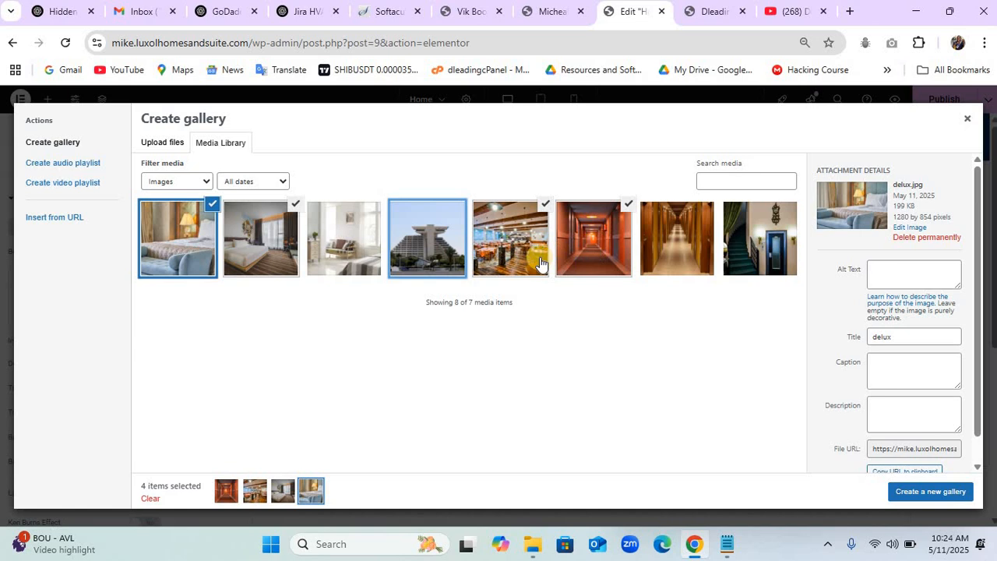
Create a gallery from the selected corridor, restaurant and two bedroom images, reorder it to bedroom, restaurant, corridor, delux, and insert it.
click(918, 499)
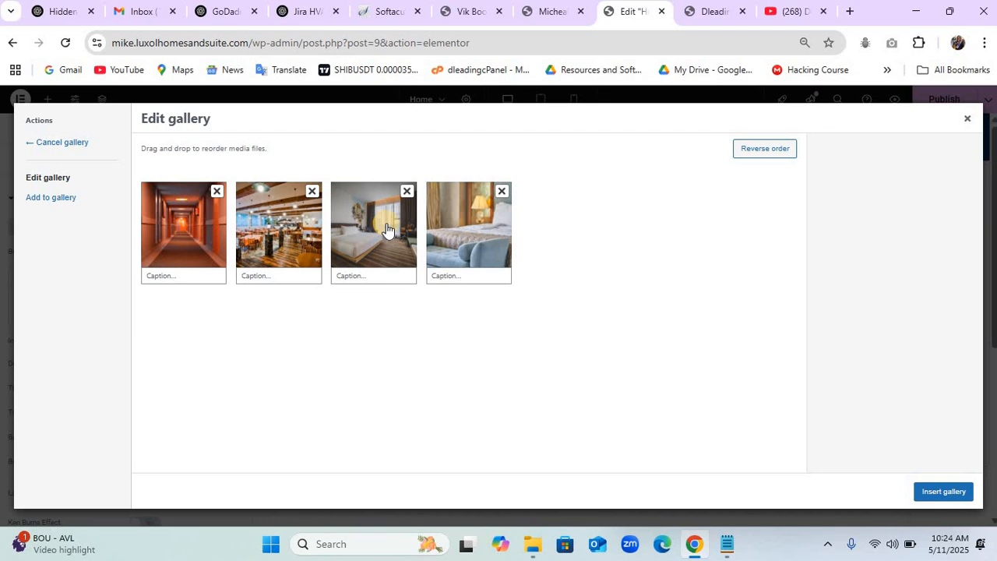
drag(370, 232, 303, 235)
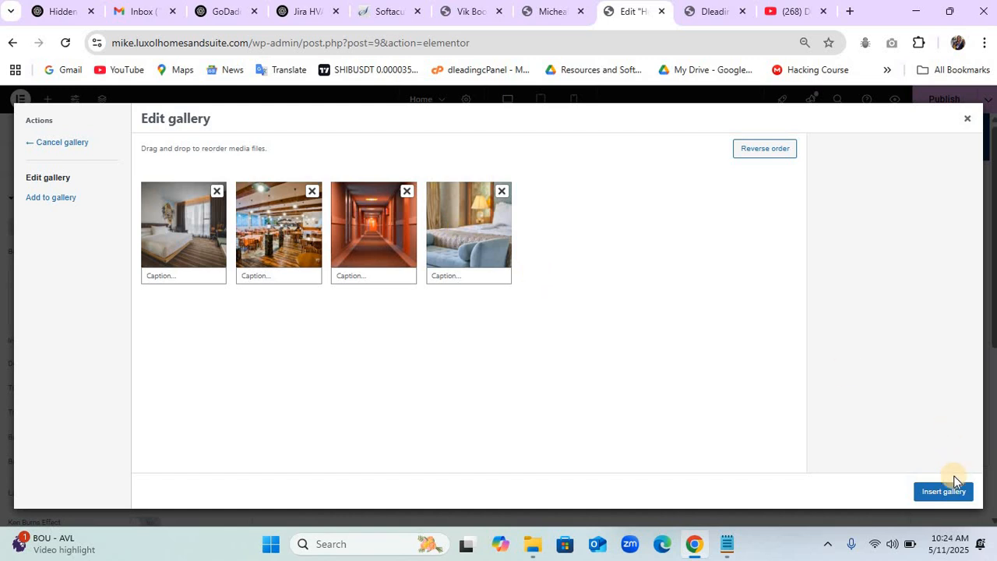
click(943, 492)
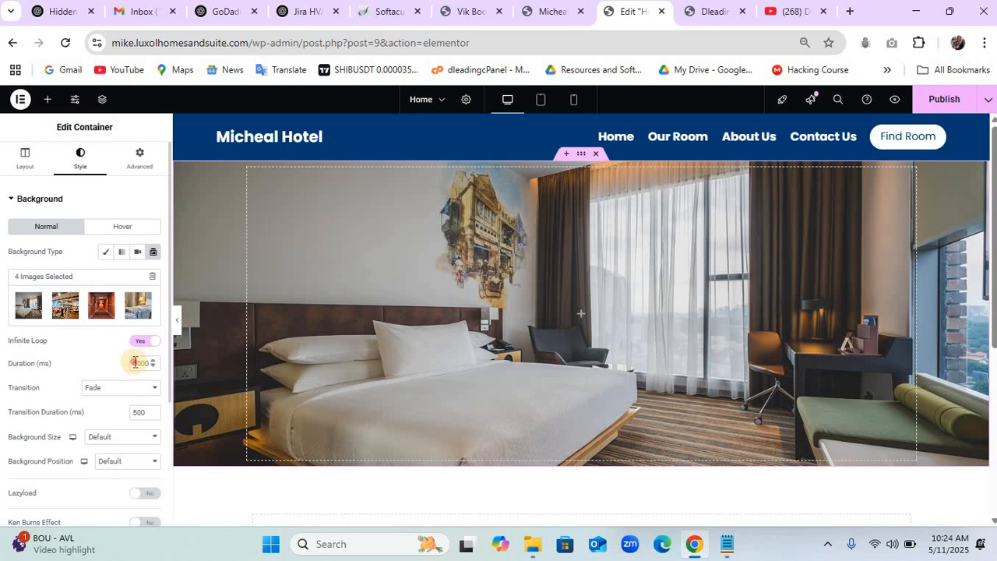
Set the background slideshow's duration to 3500 ms and its transition duration to 350 ms.
double_click(134, 362)
text(3500)
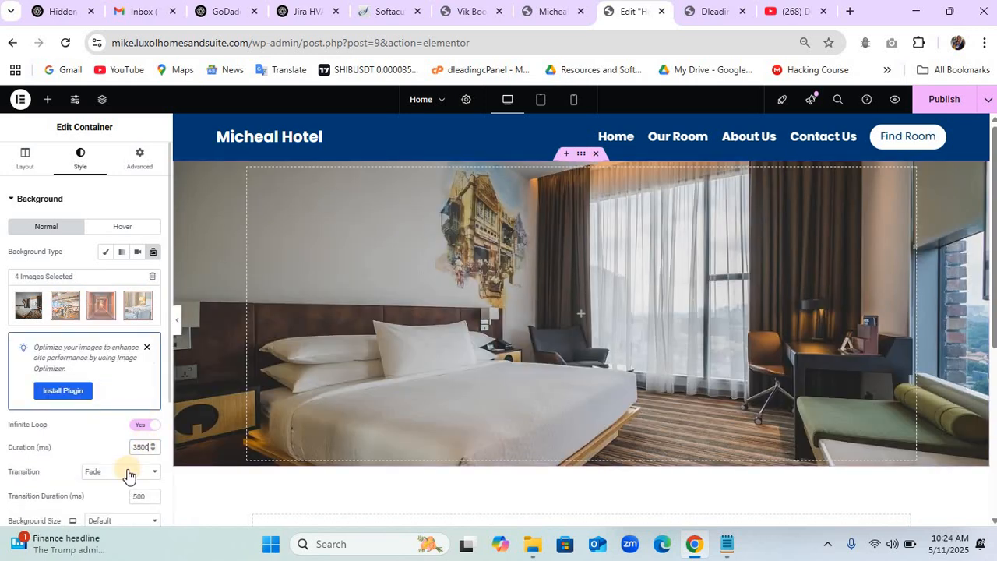
scroll(129, 473, down, 2)
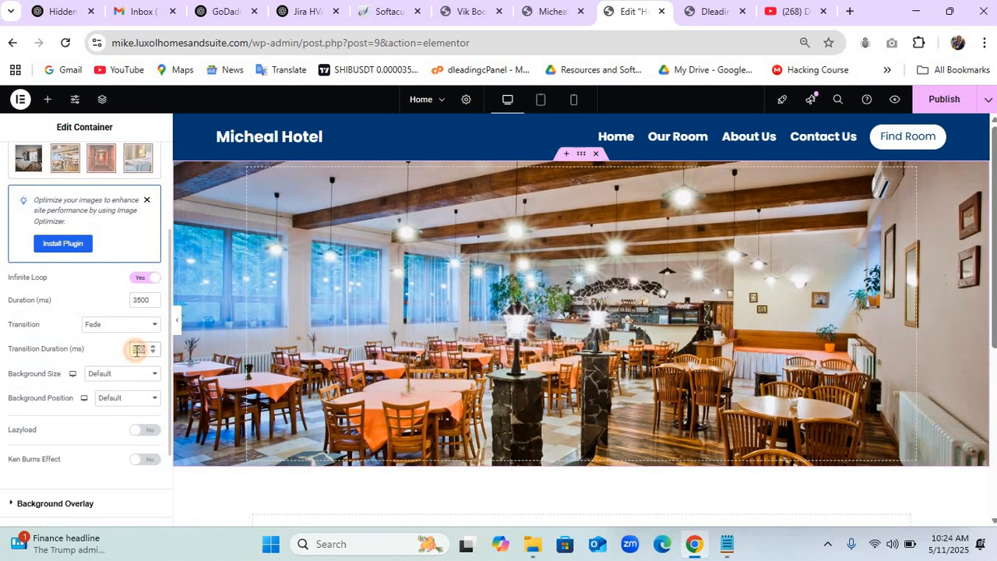
text(350)
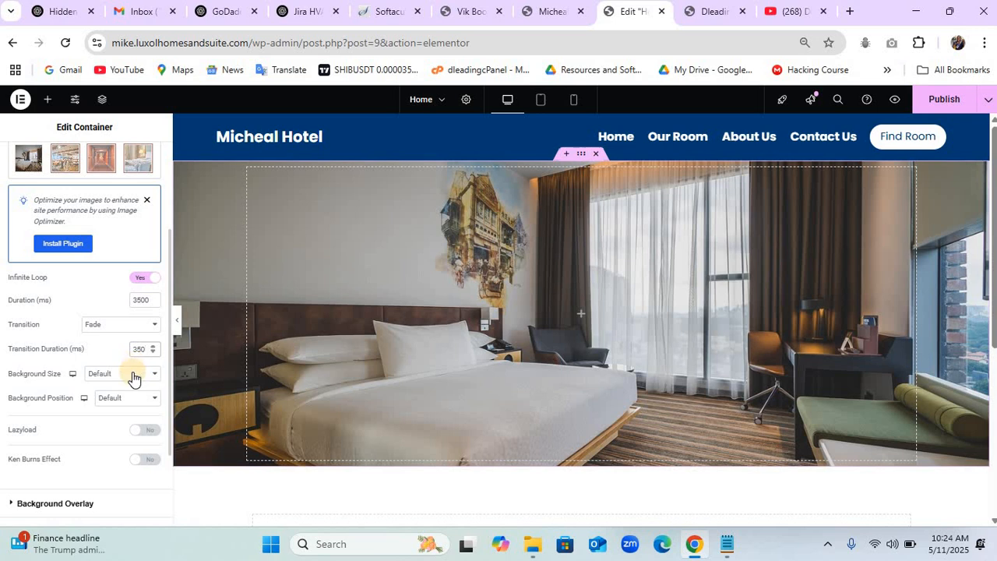
Set the slideshow's background size to Cover and position to Center Center, and open the container's Background Overlay settings.
click(133, 376)
click(115, 425)
click(119, 401)
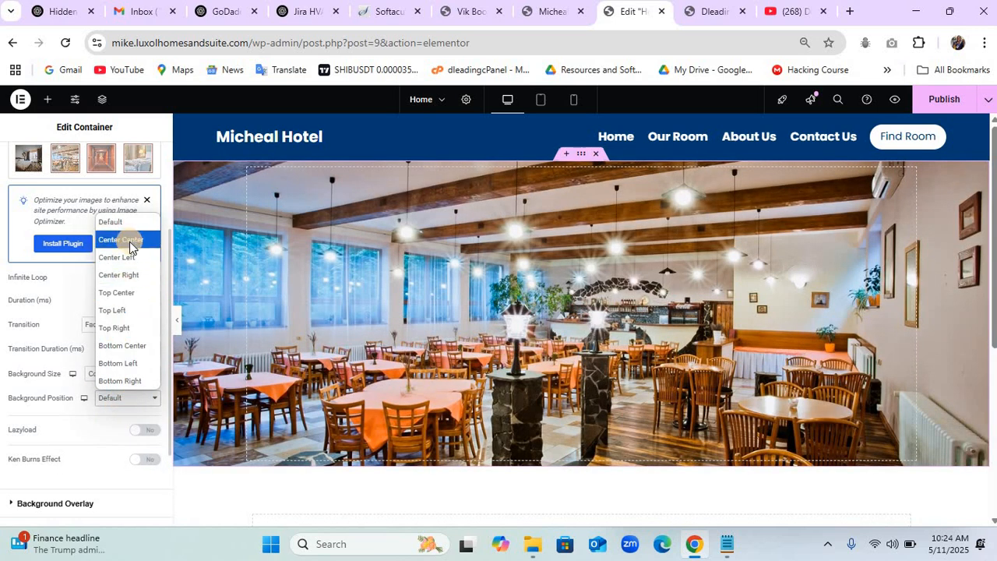
click(129, 242)
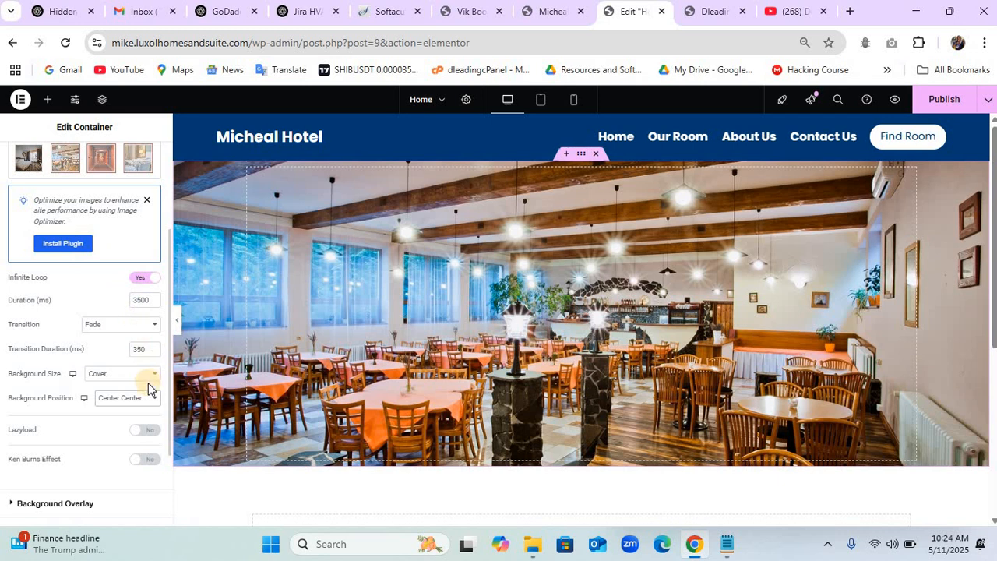
scroll(85, 432, down, 3)
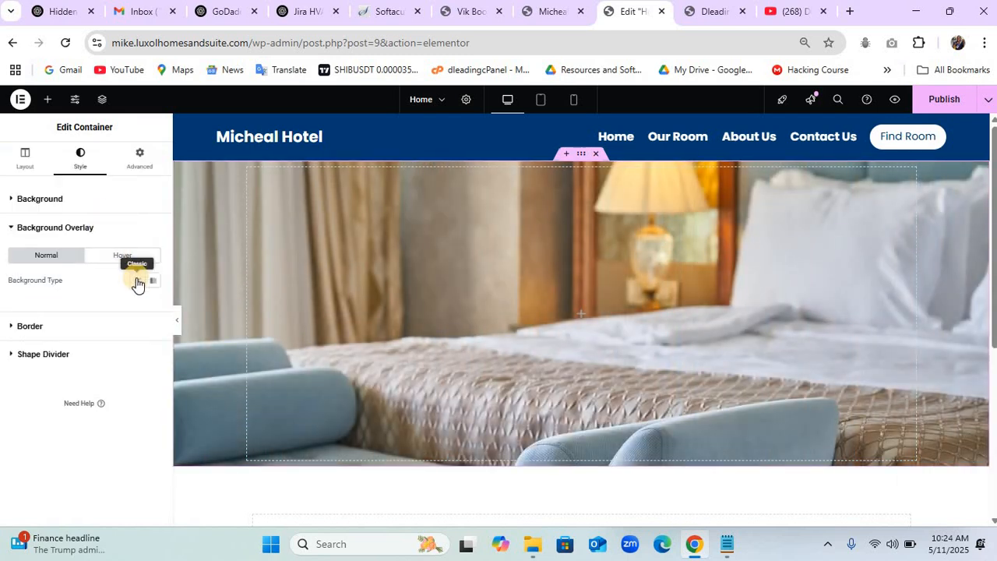
Give the container a classic background overlay in black #000000 with an opacity of 0.6.
click(138, 281)
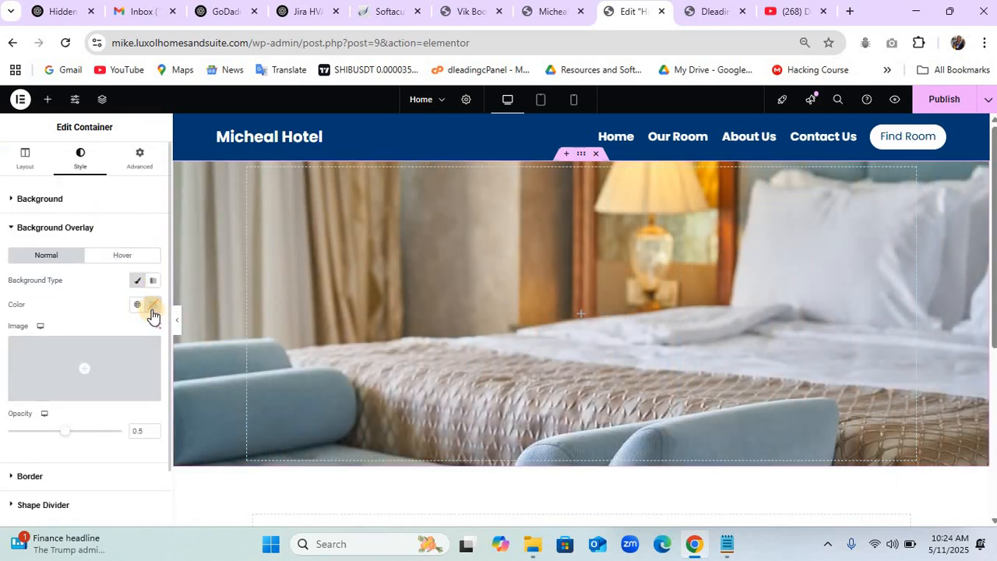
click(153, 305)
click(149, 436)
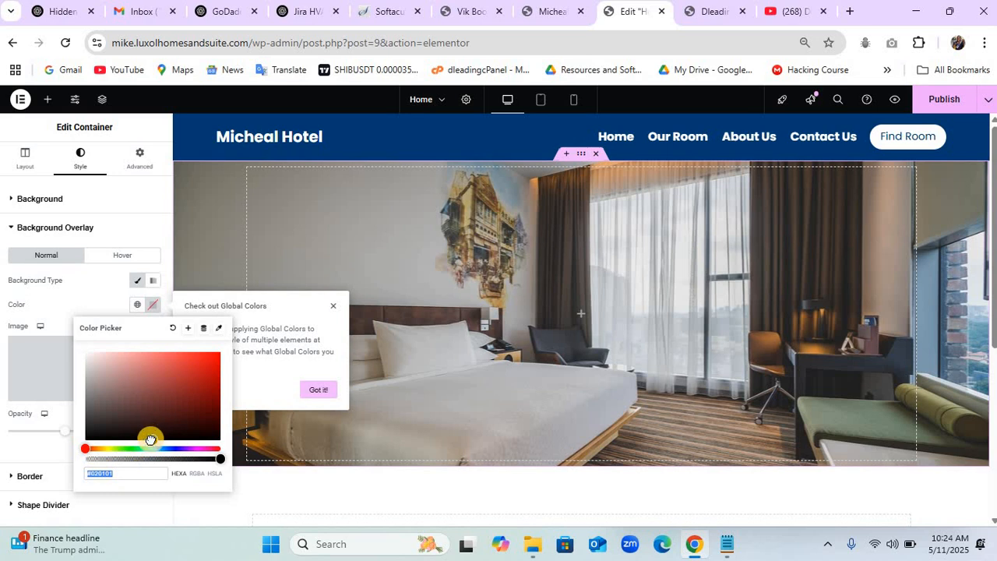
drag(150, 439, 83, 433)
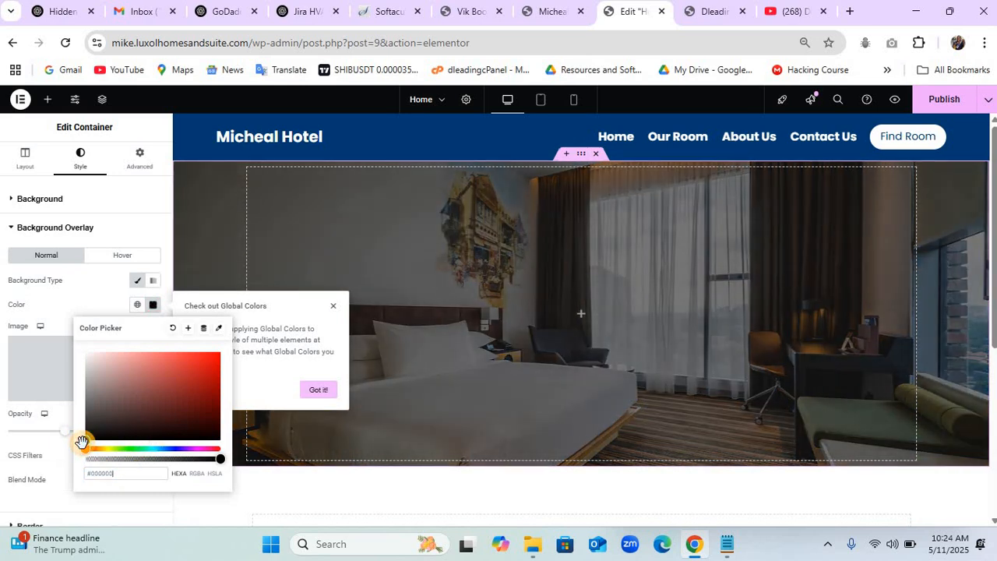
click(63, 445)
click(138, 431)
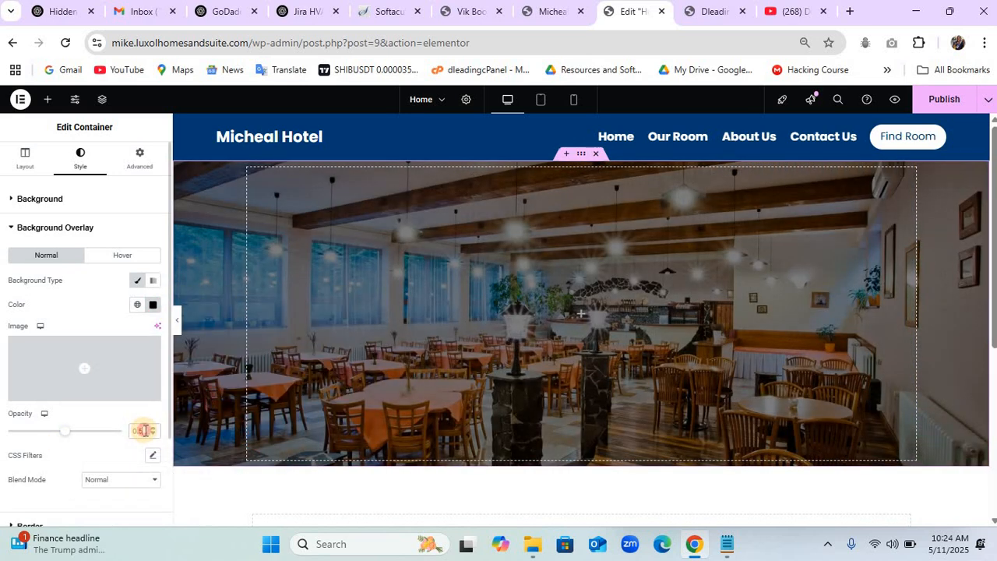
key(BackSpace)
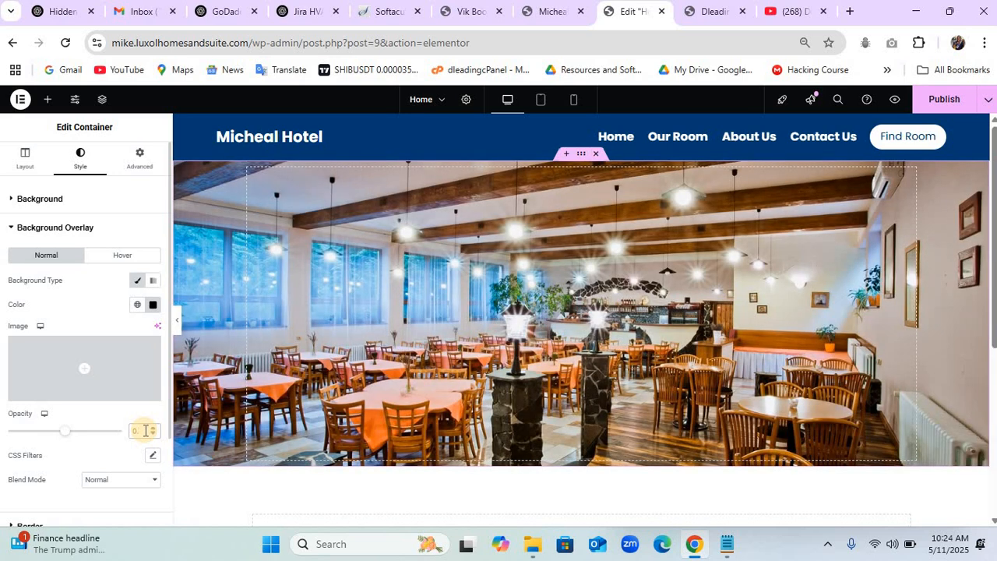
text(6)
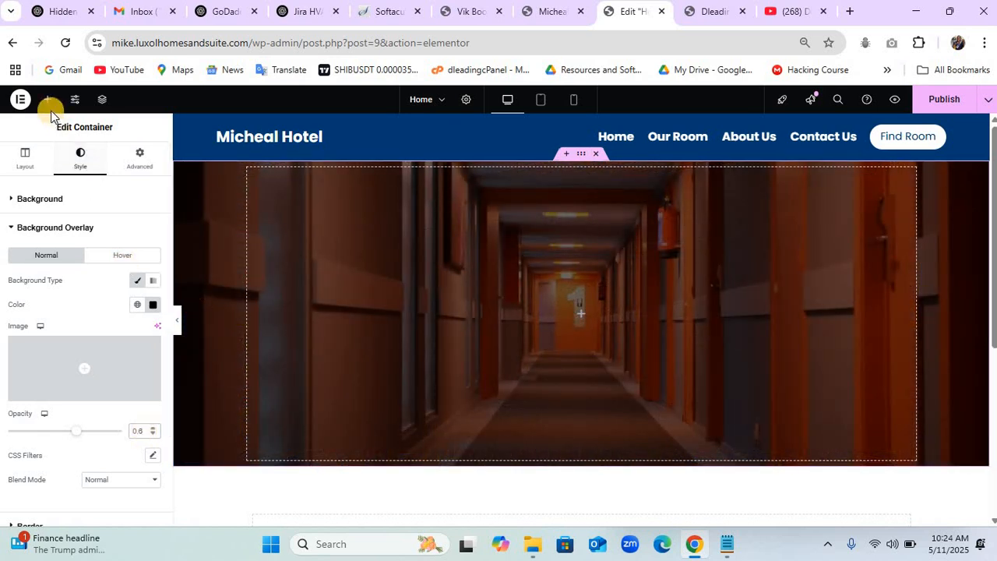
Add a Heading, a Text Editor and a Button widget, stacked in that order, inside the hero container.
click(47, 100)
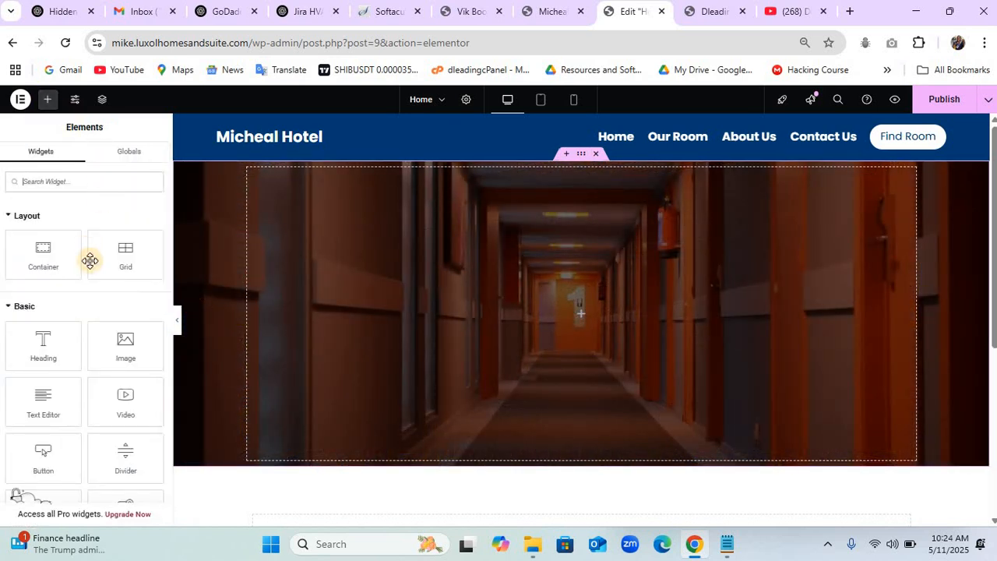
drag(44, 345, 552, 323)
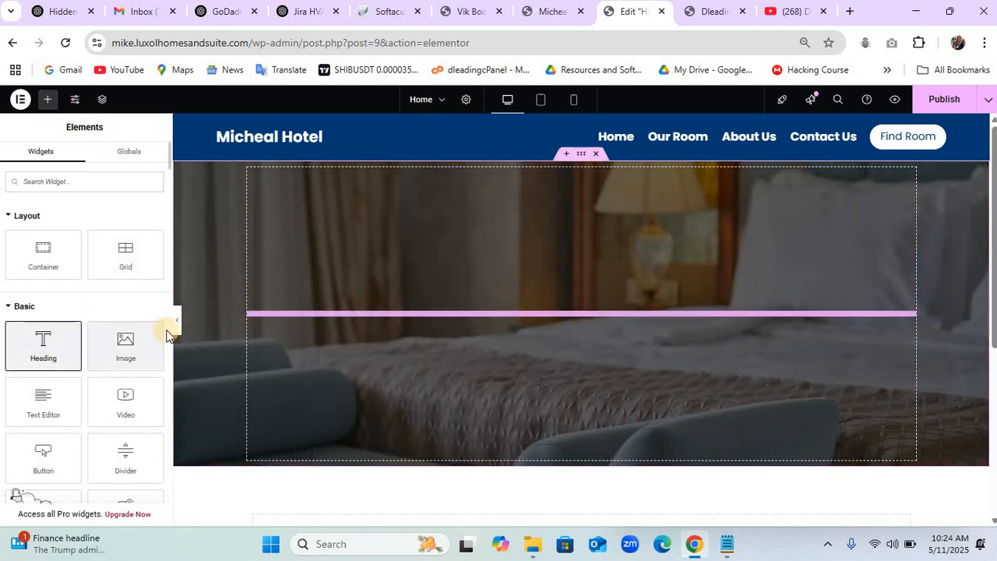
click(47, 101)
drag(78, 402, 549, 320)
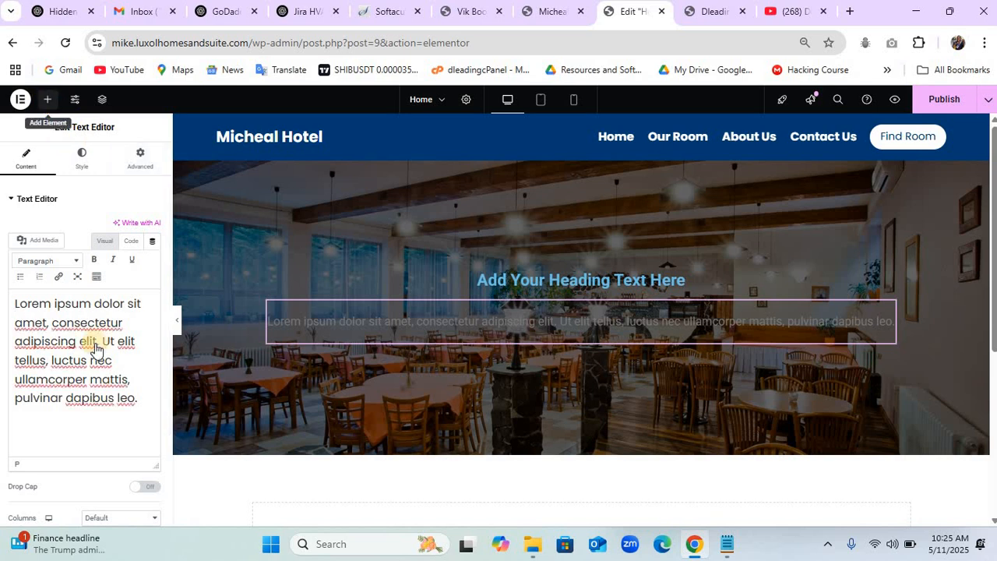
drag(46, 452, 557, 346)
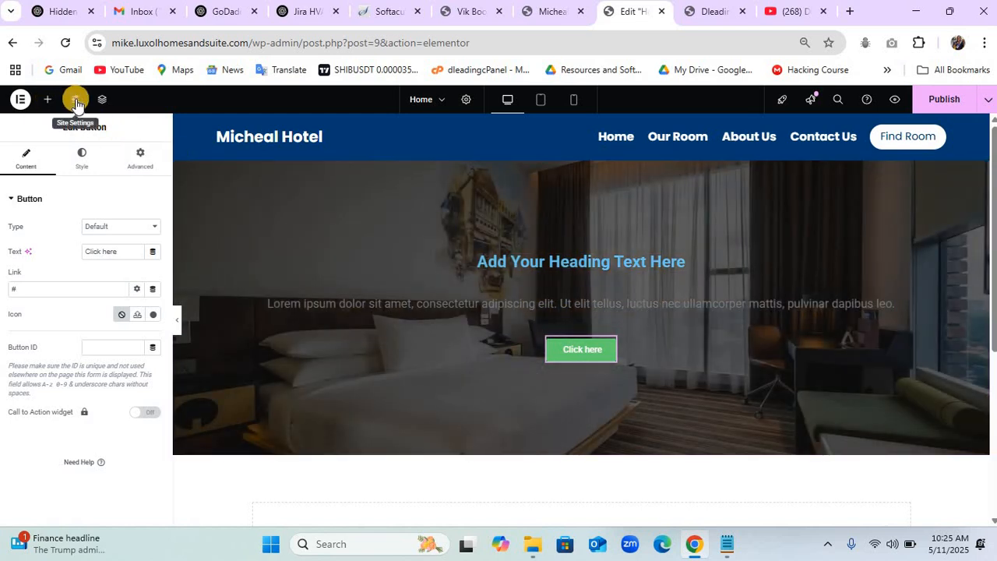
In the site's Global Colors, set Primary and Accent to 003B73, the color 1 code from the Notepad notes.
click(75, 102)
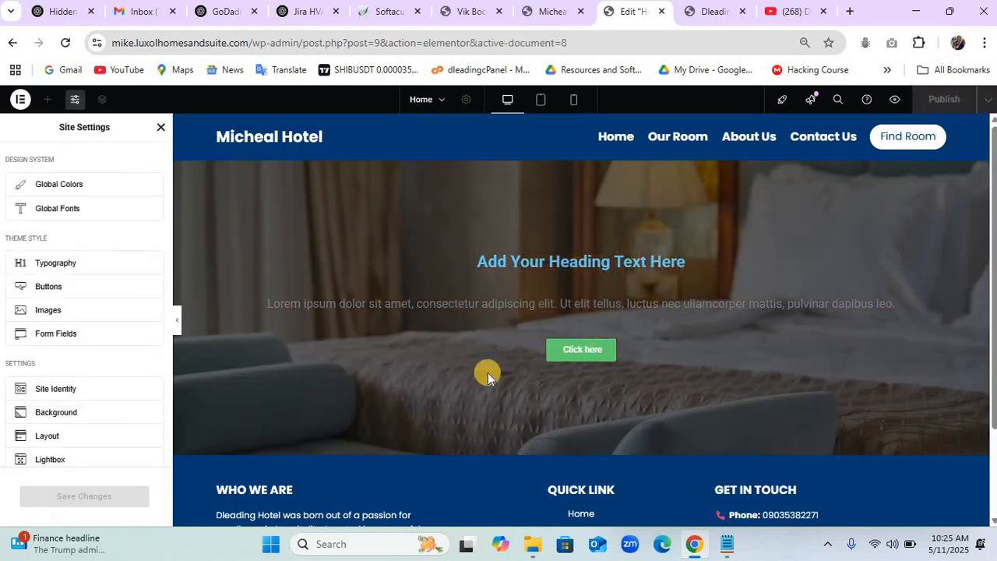
click(115, 188)
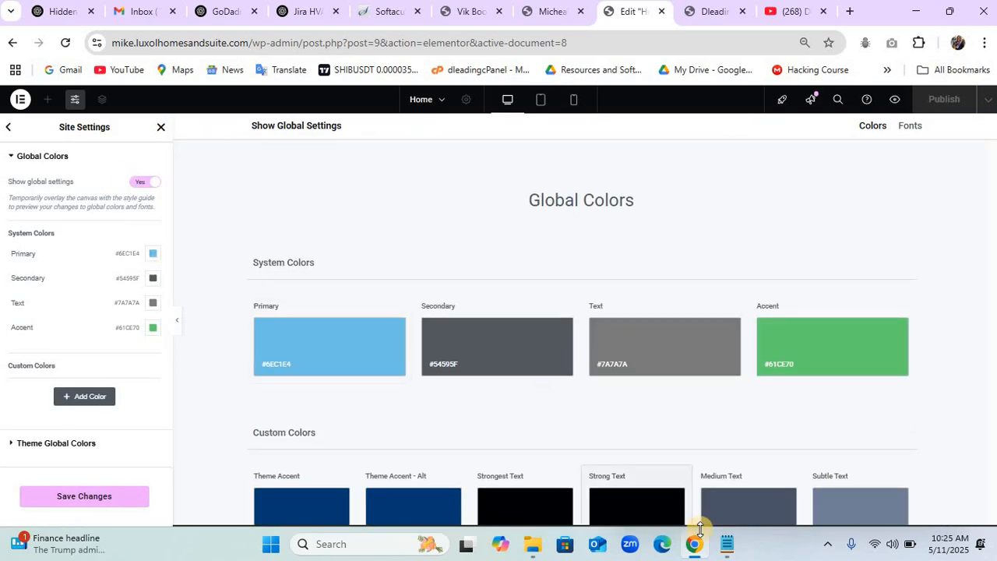
click(727, 544)
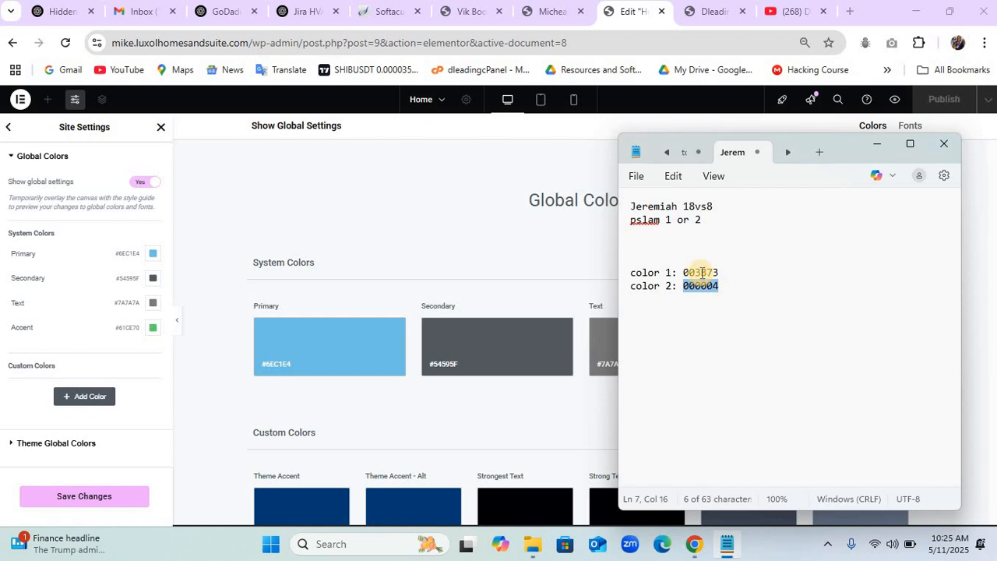
click(378, 341)
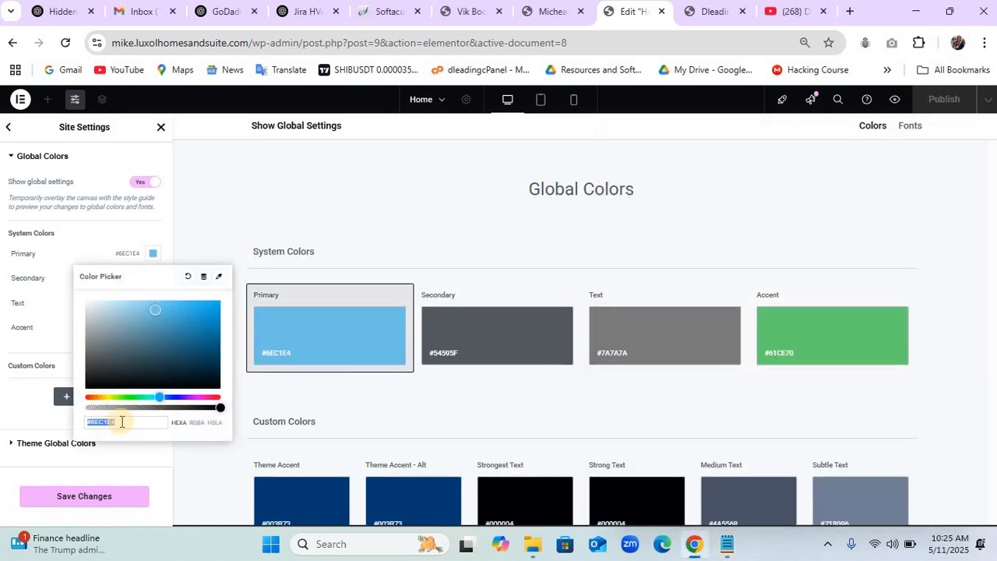
text(003B73)
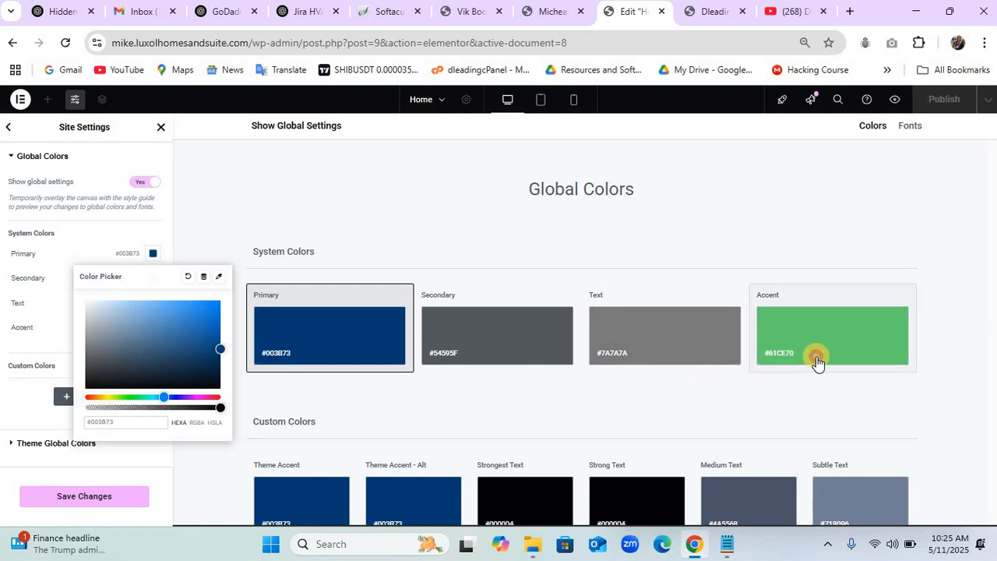
click(816, 363)
text(003B73)
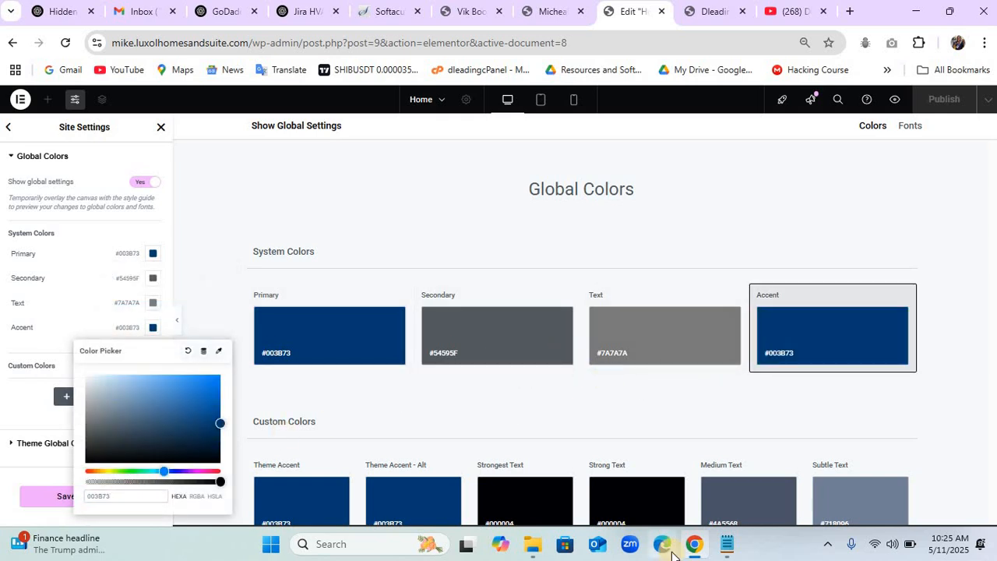
Set the Secondary and Text global colors to 000004, copied from color 2 in the Notepad notes, and save the changes.
click(727, 546)
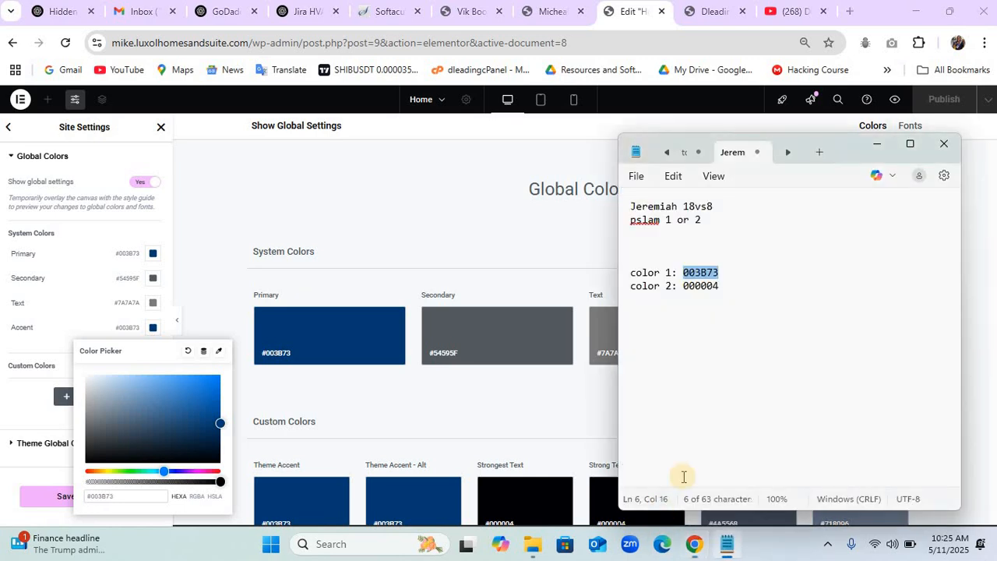
double_click(697, 287)
key(ctrl+c)
click(494, 323)
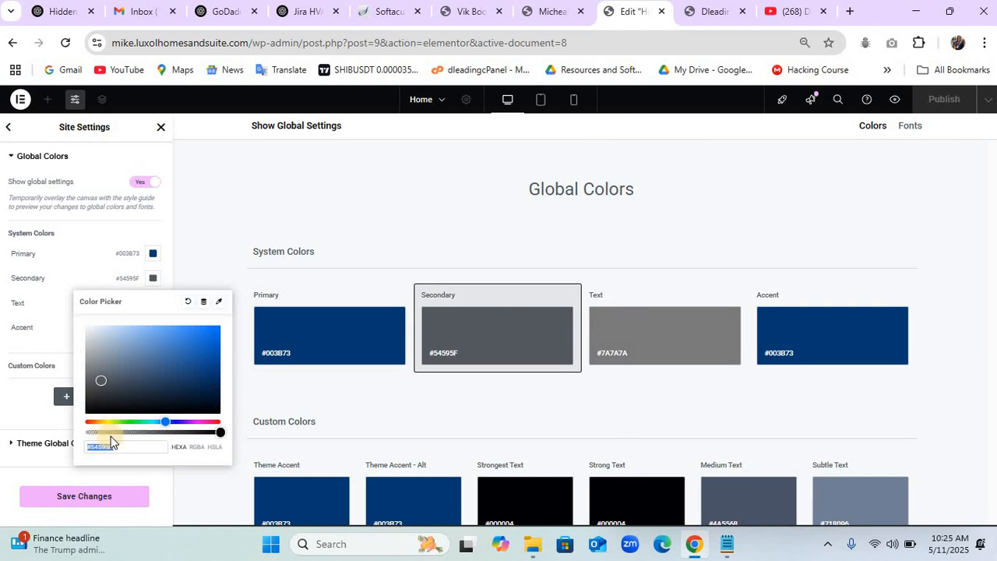
key(ctrl+v)
click(606, 354)
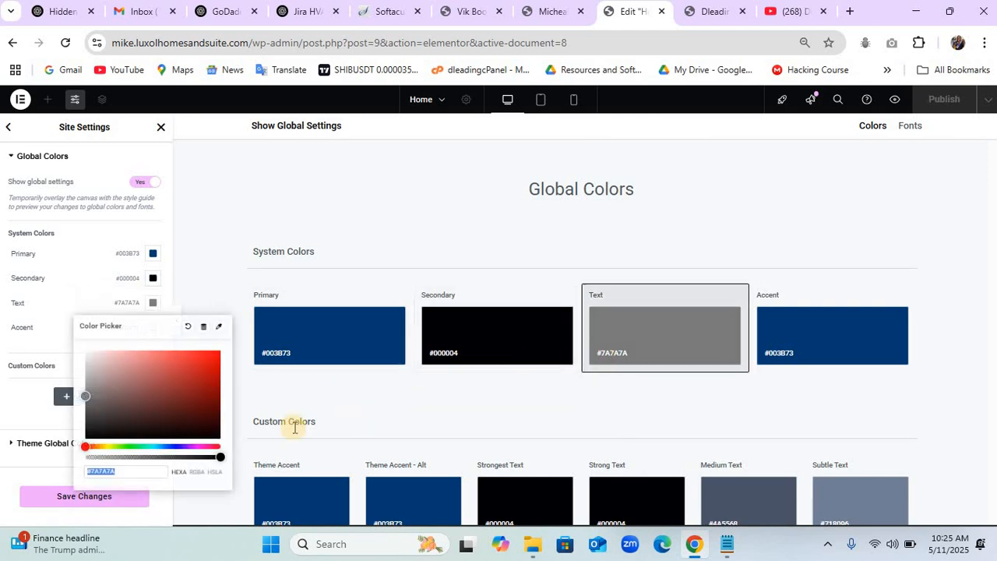
key(ctrl+v)
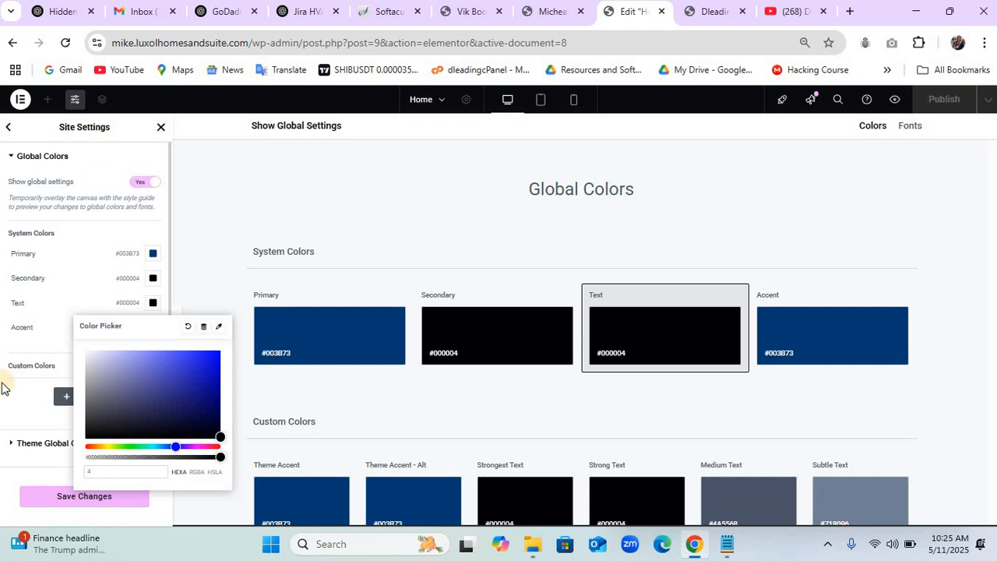
click(49, 491)
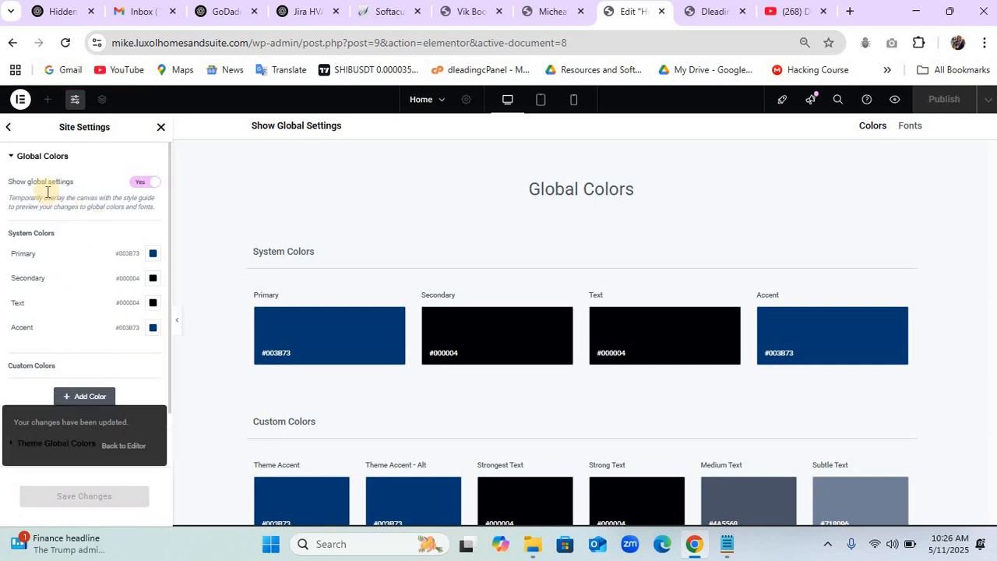
Go to the site's Global Fonts and set the Primary font family to Poppins.
click(10, 128)
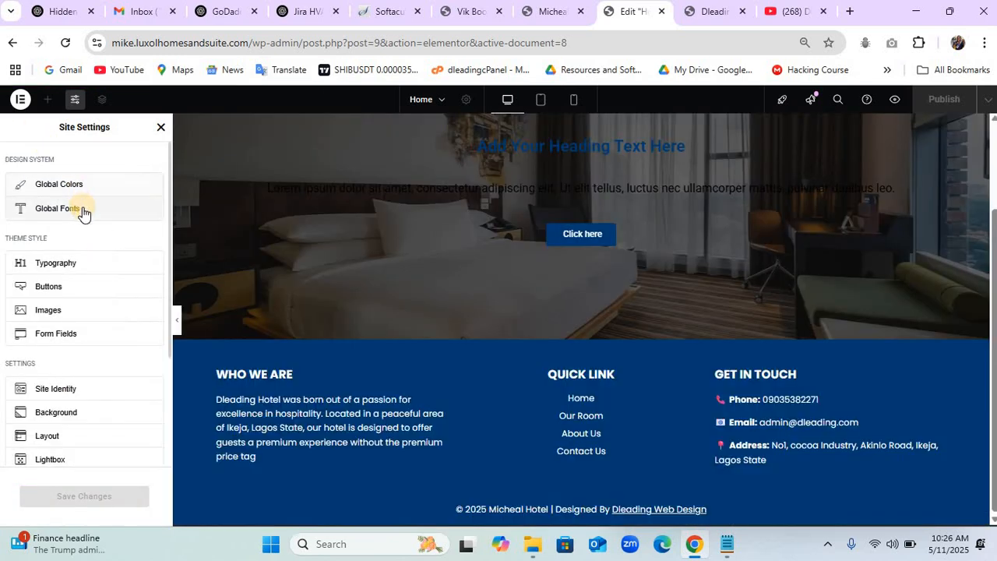
click(83, 213)
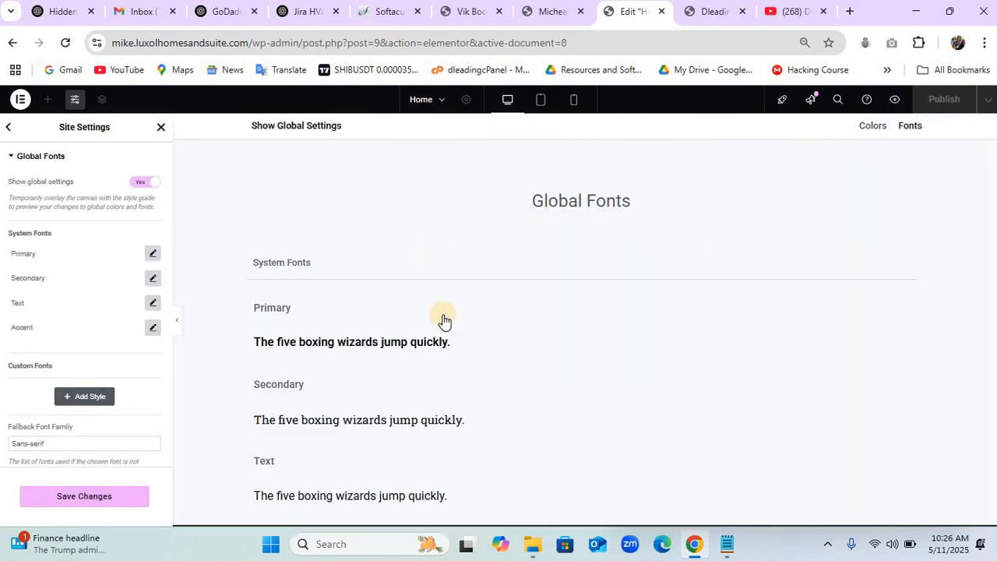
click(355, 333)
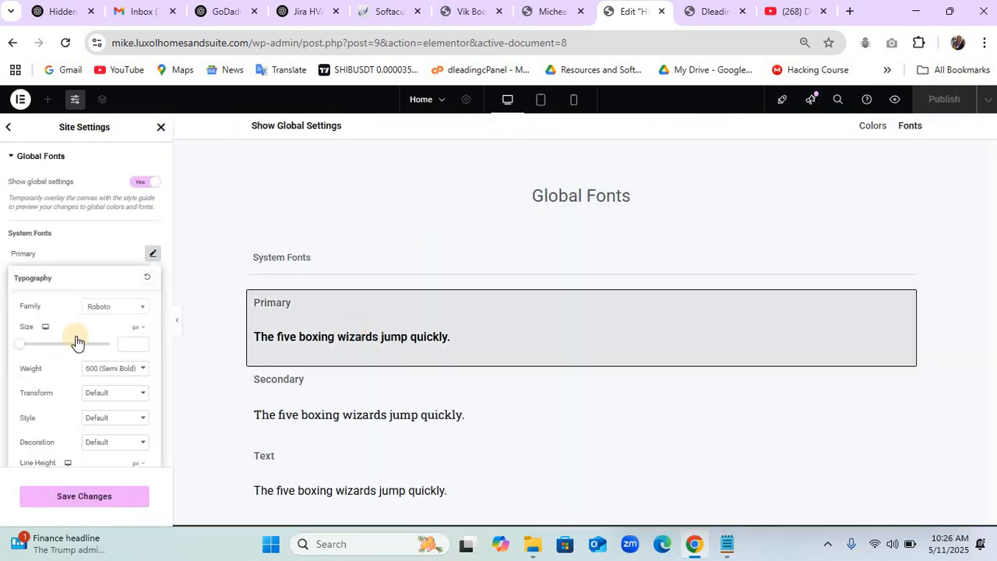
click(117, 309)
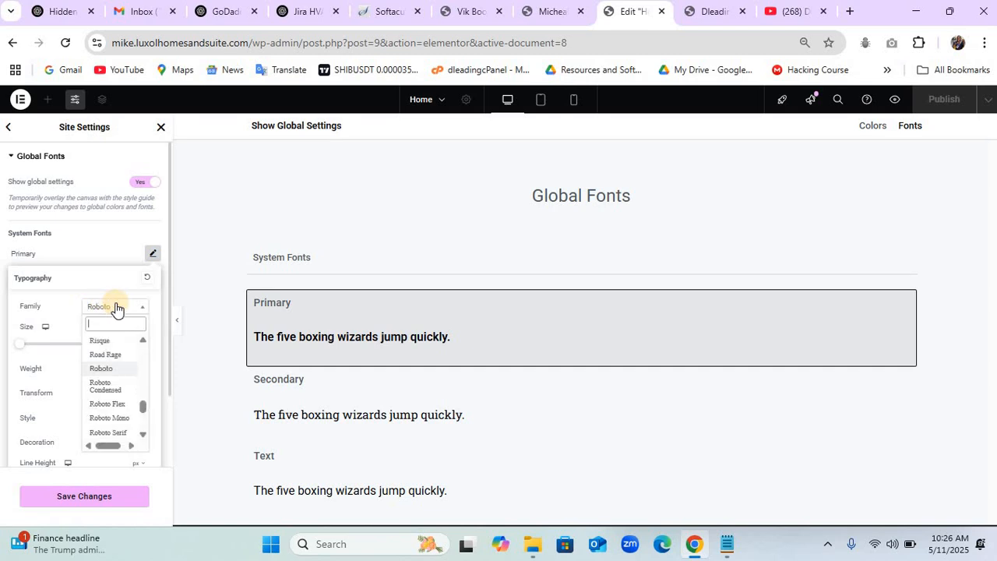
click(115, 308)
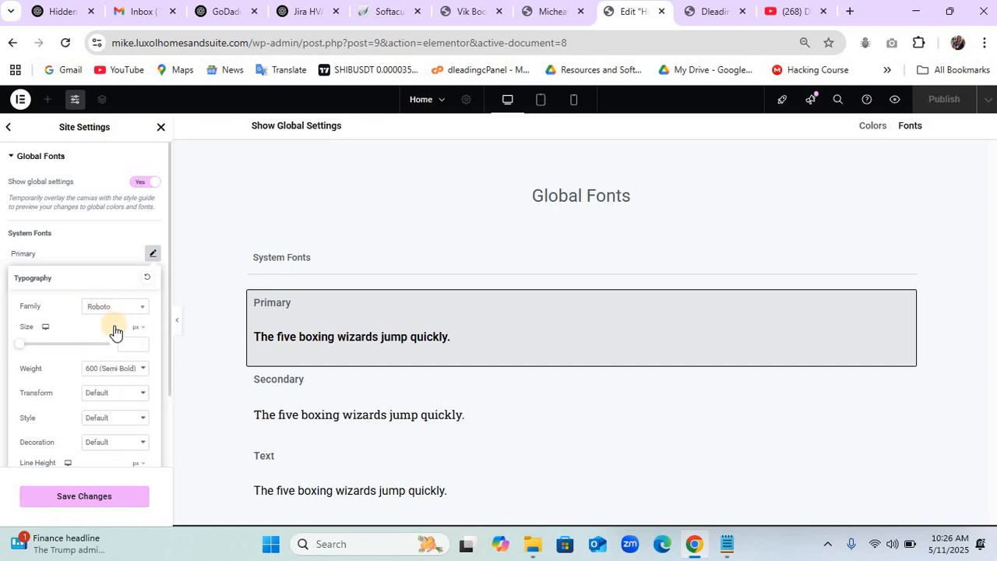
click(115, 309)
text(popp)
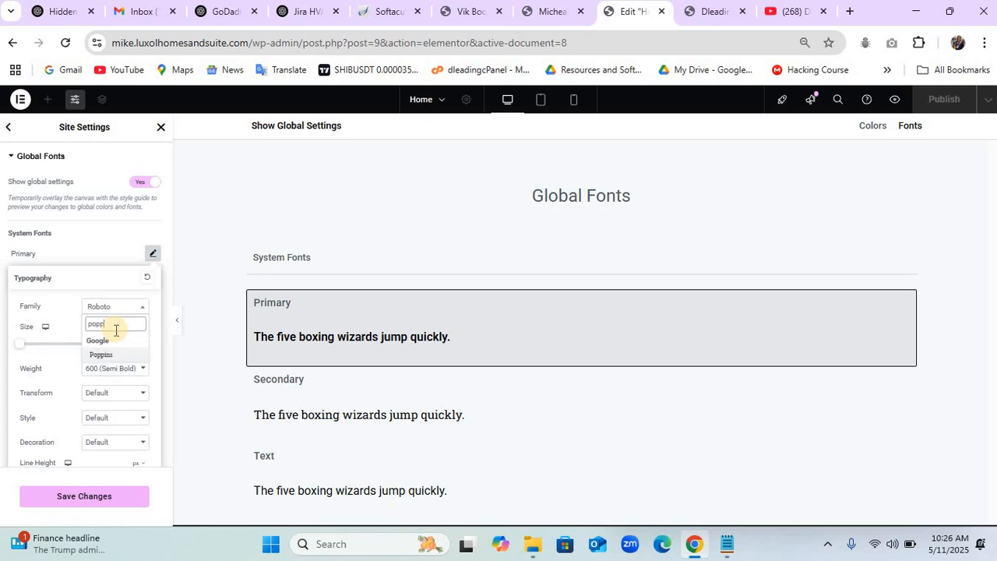
click(108, 355)
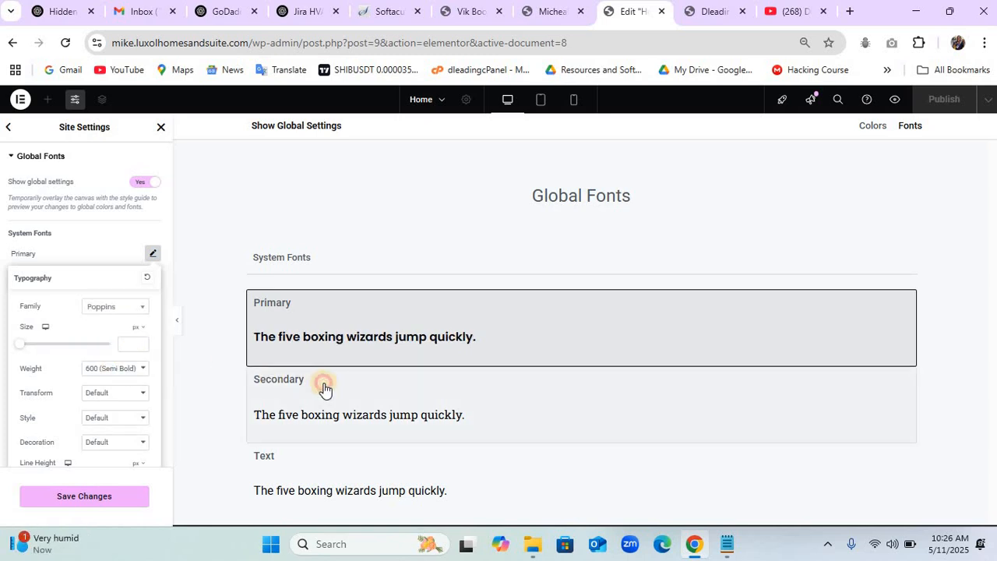
Set the Secondary global font's family to Poppins.
click(117, 338)
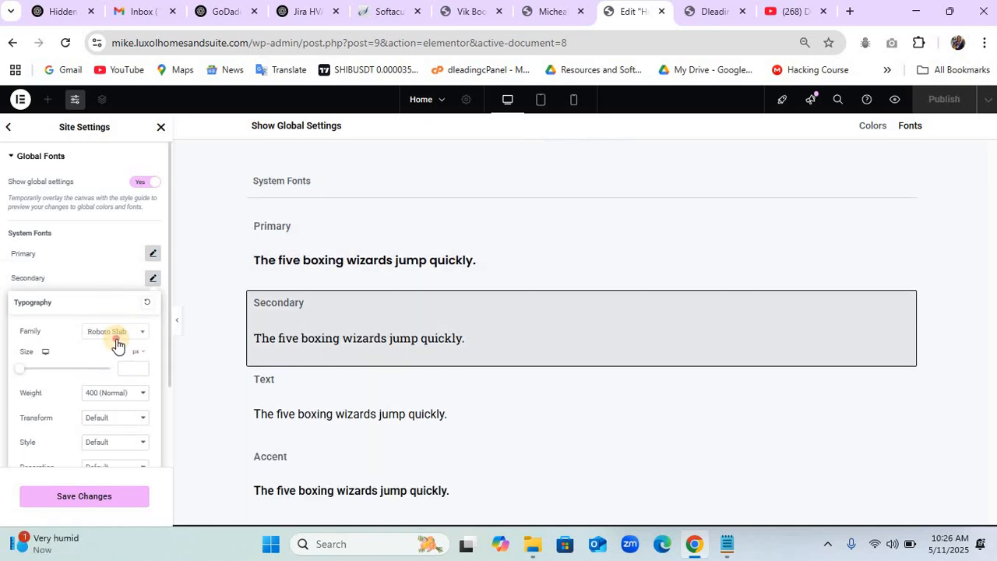
click(117, 339)
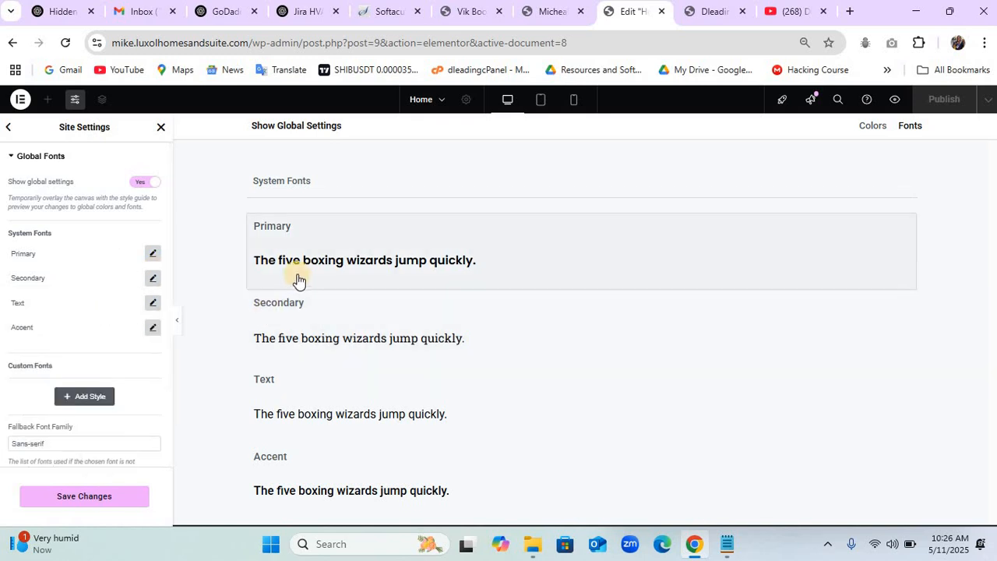
click(304, 316)
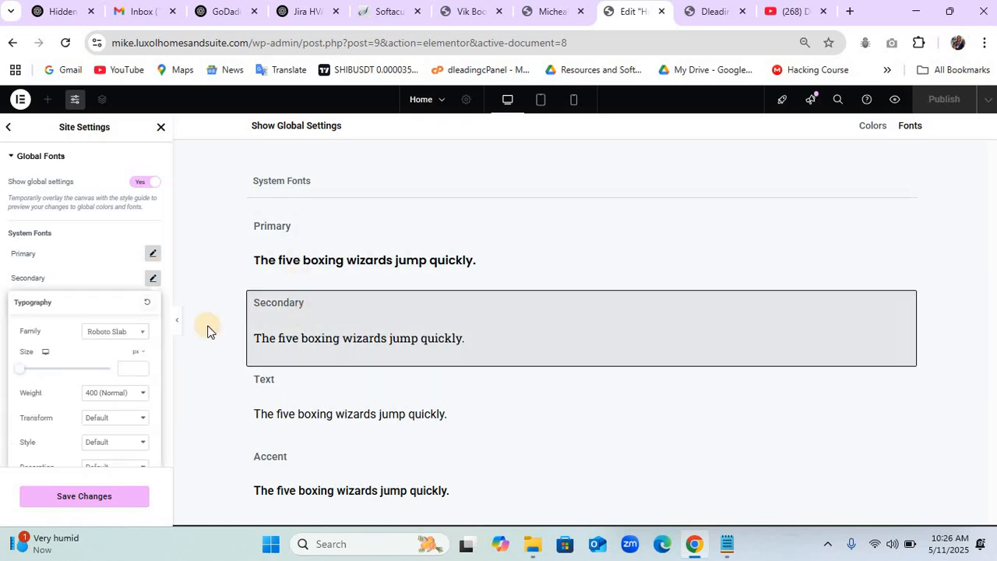
click(121, 333)
text(po)
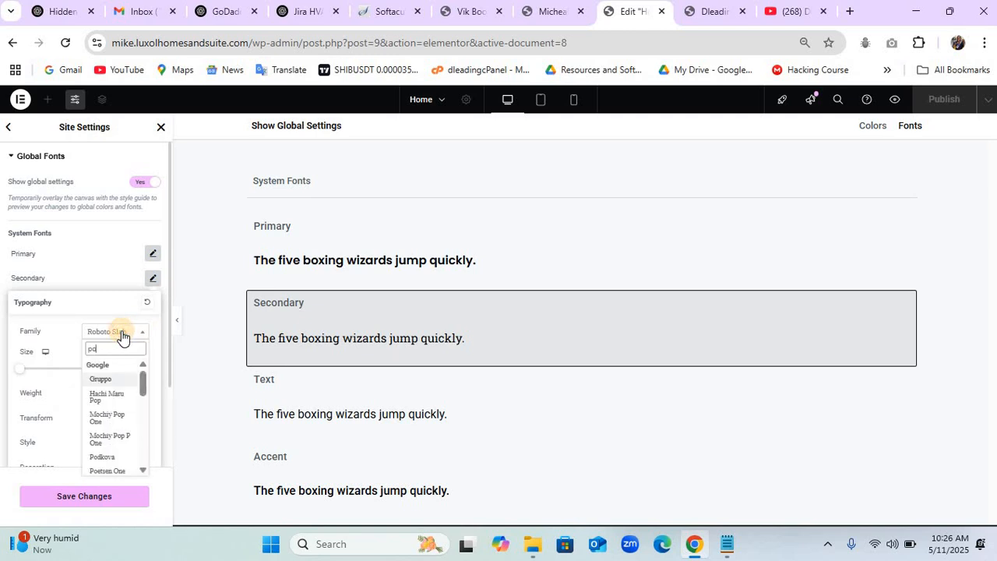
text(pp)
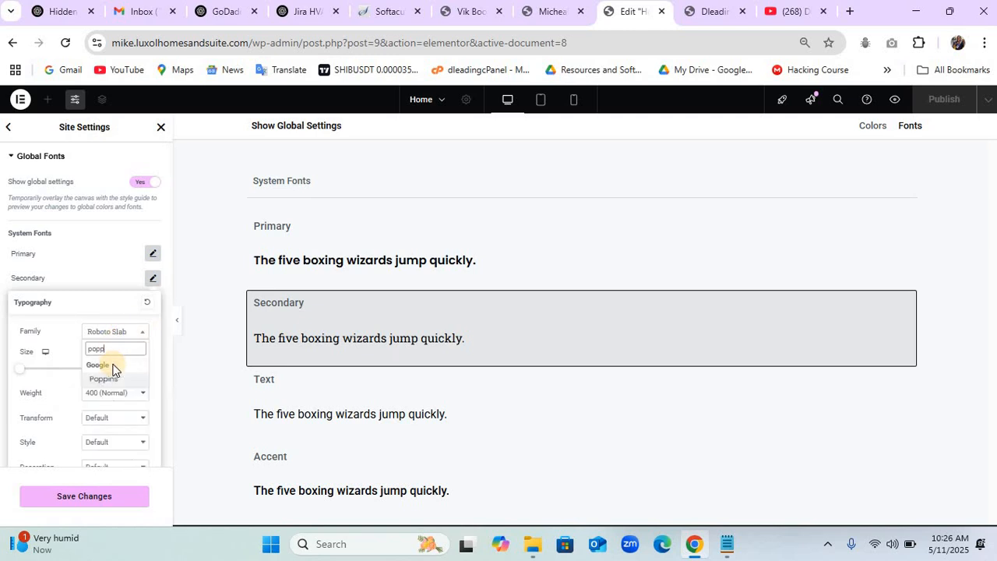
click(109, 379)
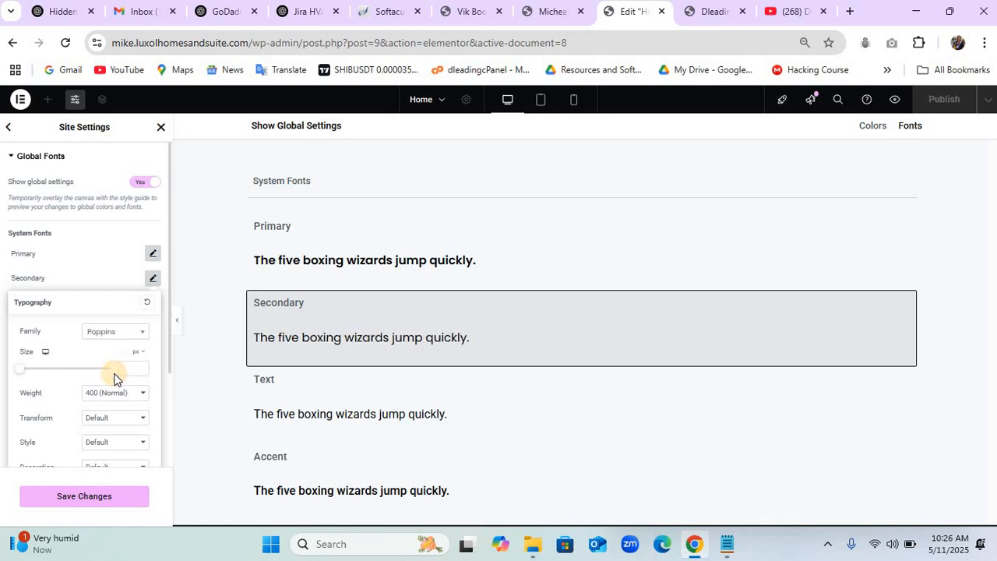
Set the Text global font's family to Poppins.
click(312, 403)
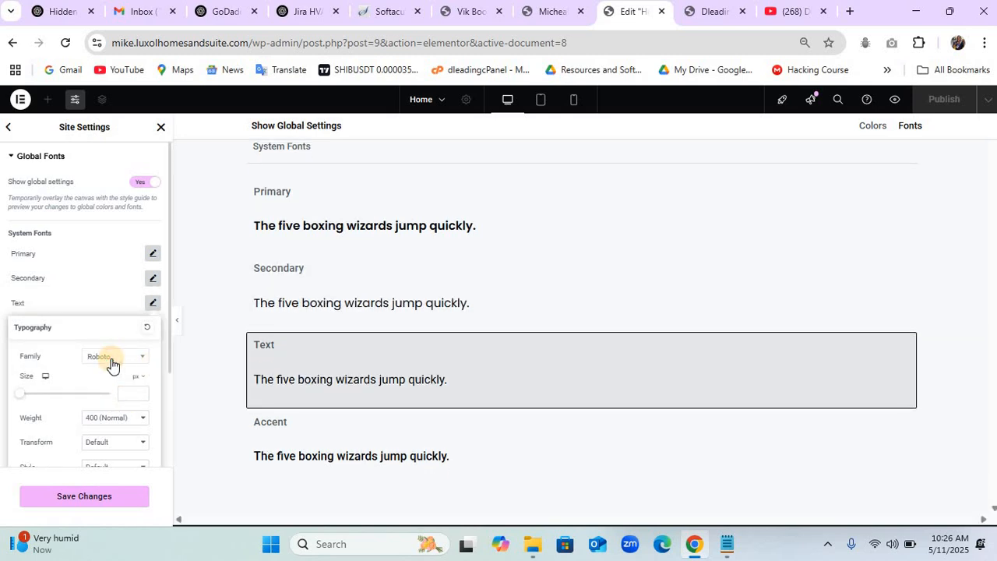
click(112, 357)
text(popp)
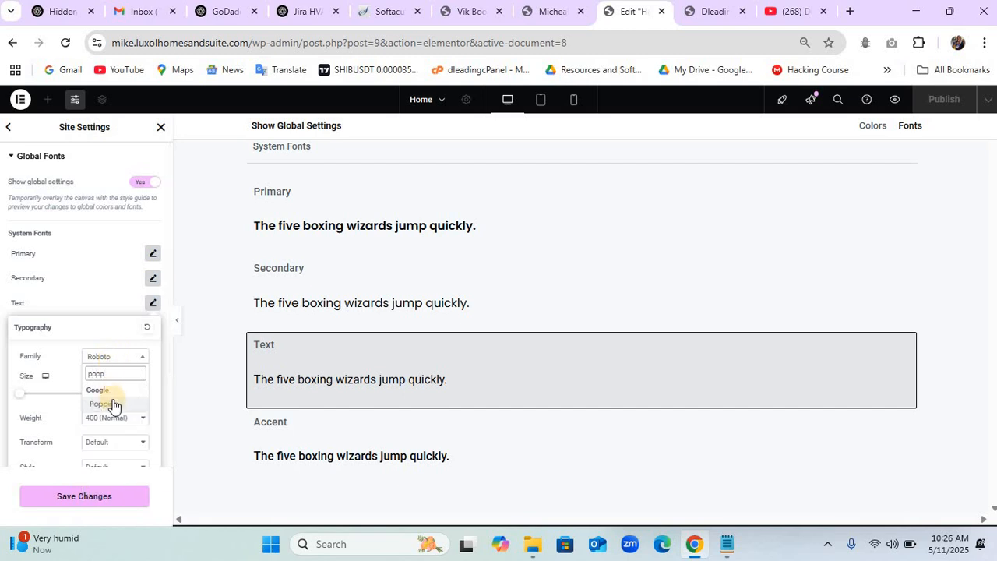
click(109, 405)
Set the Accent global font's family to Poppins, then save the changes and close the site settings.
click(308, 448)
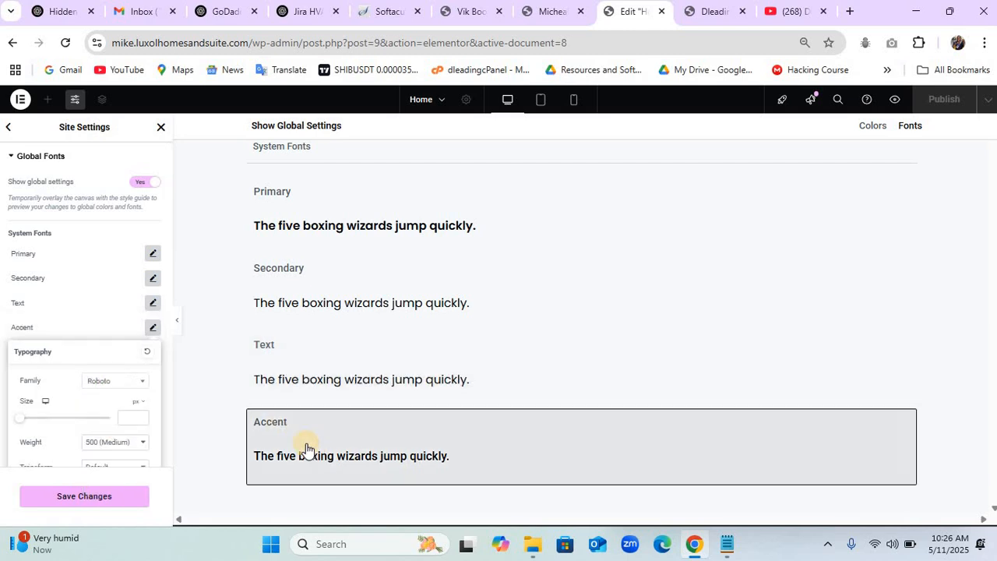
click(123, 381)
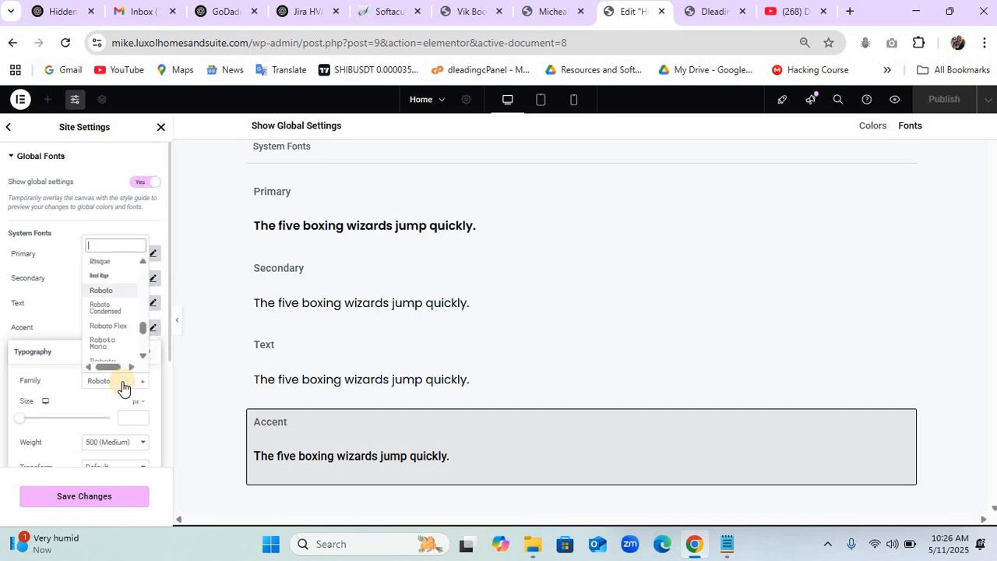
text(popp)
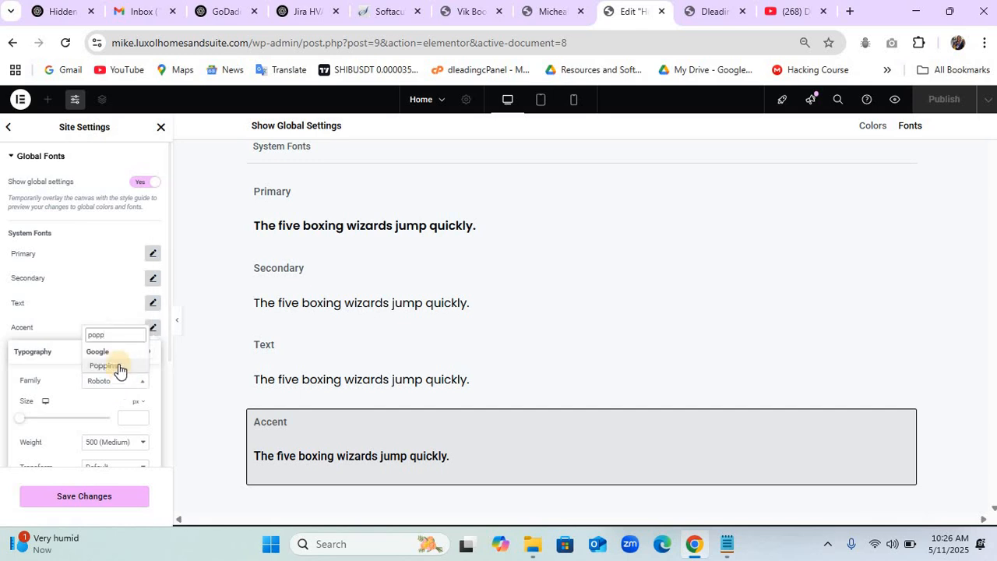
click(118, 366)
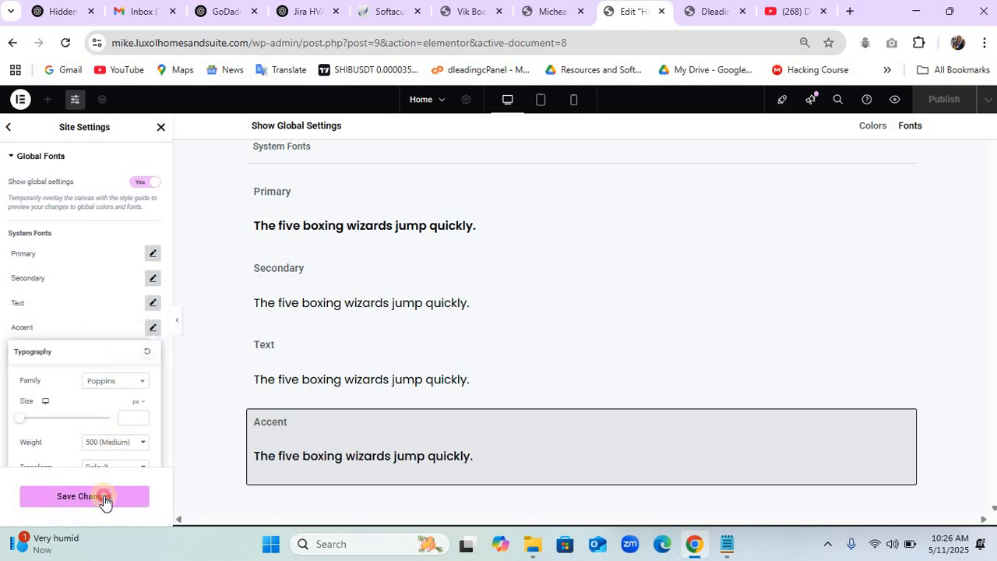
click(105, 499)
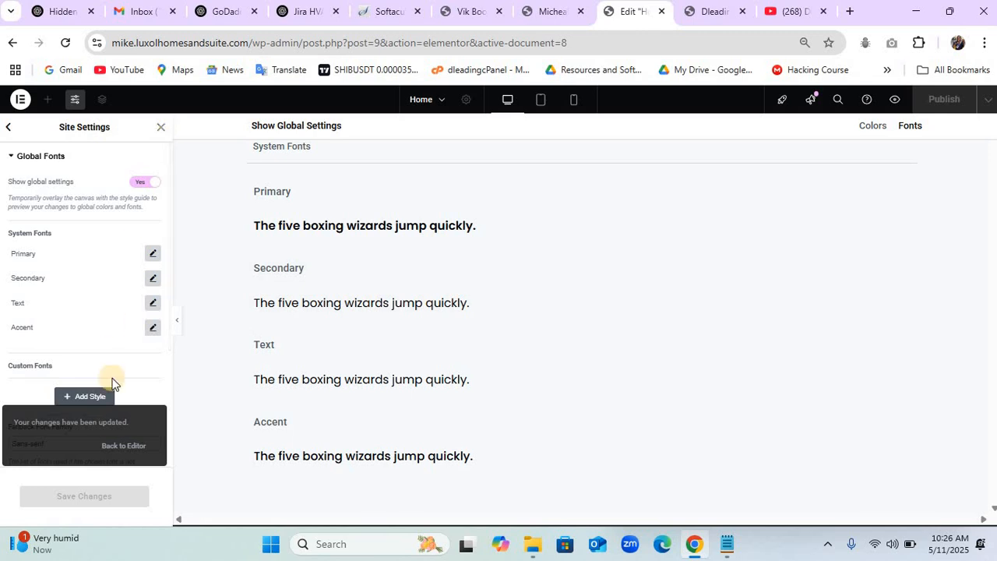
click(157, 134)
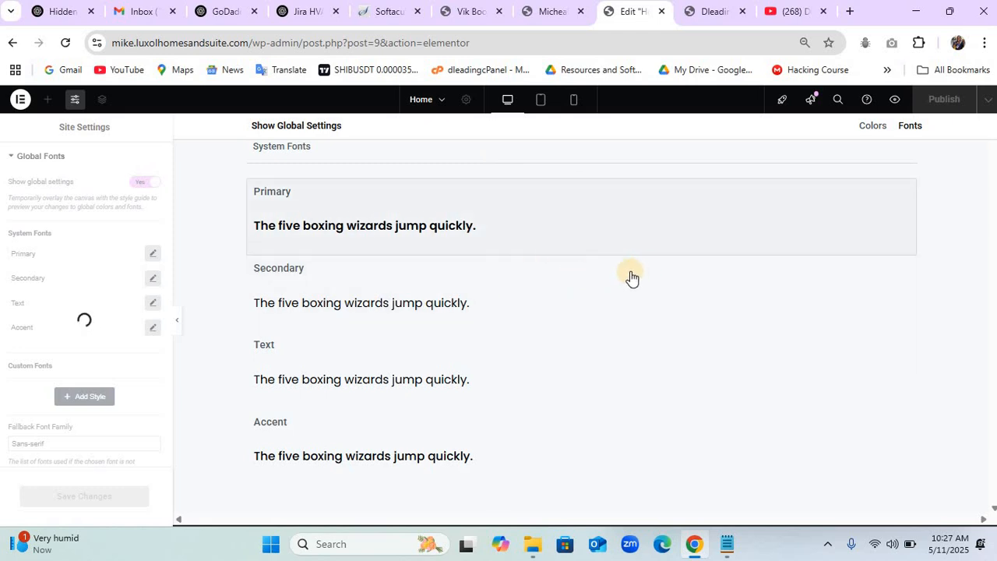
scroll(582, 271, up, 2)
scroll(579, 271, up, 2)
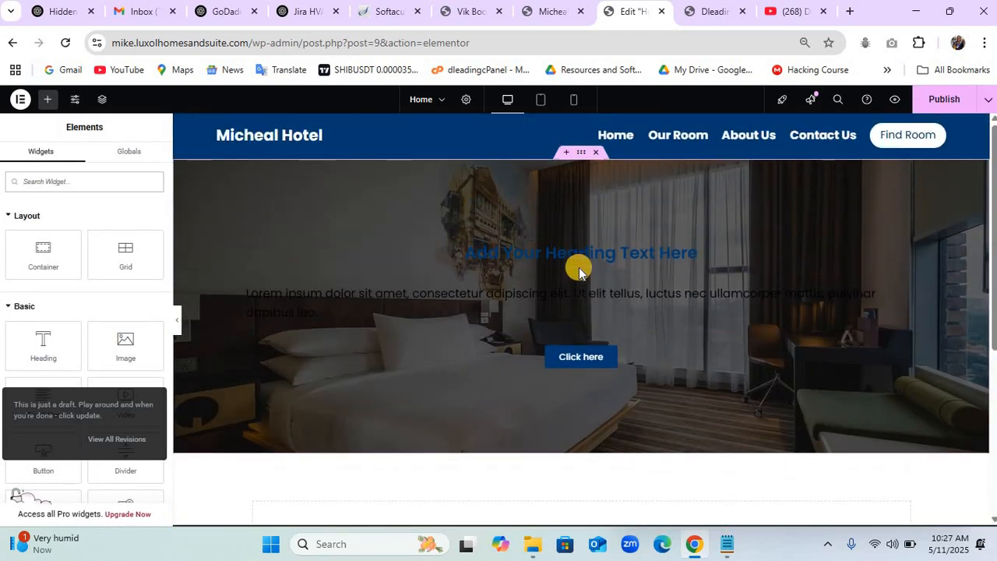
Copy the hero heading "Dleading Hotel — Your Home of Comfort and Class" from the reference Dleading Hotel site.
click(710, 14)
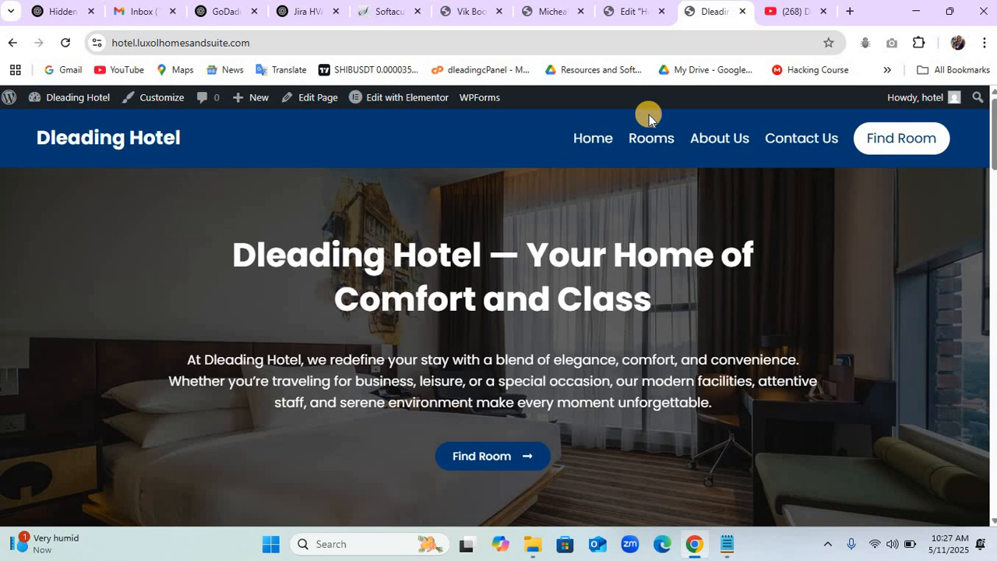
drag(301, 254, 660, 295)
key(ctrl+c)
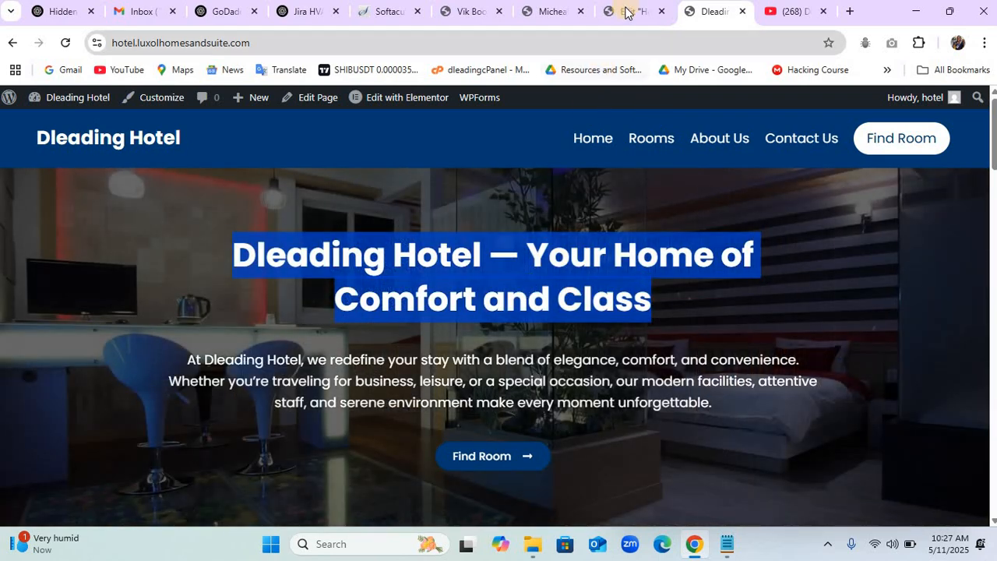
Back in the Home page editor, set the hero container's boxed content width to 900 px.
click(628, 11)
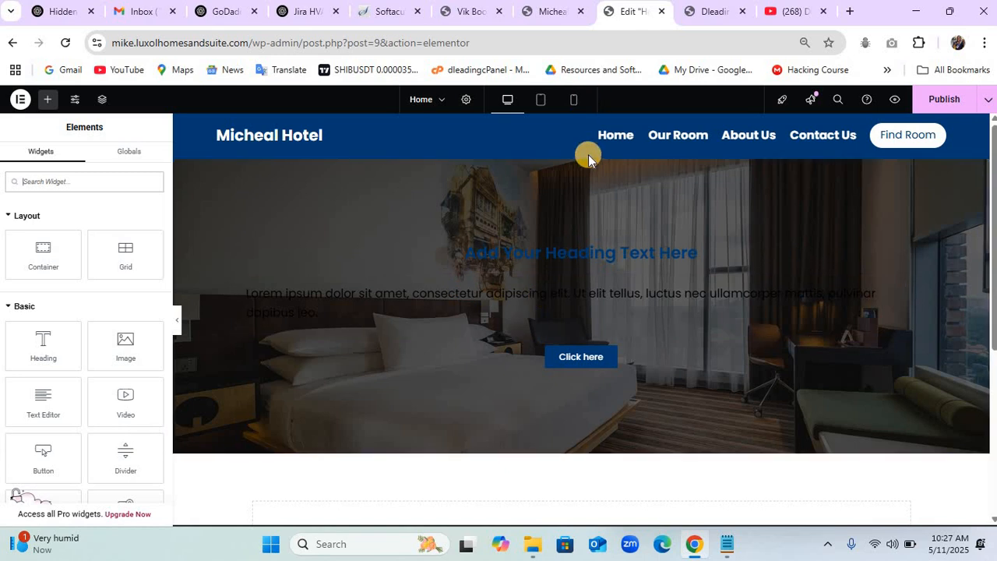
mouse_move(581, 154)
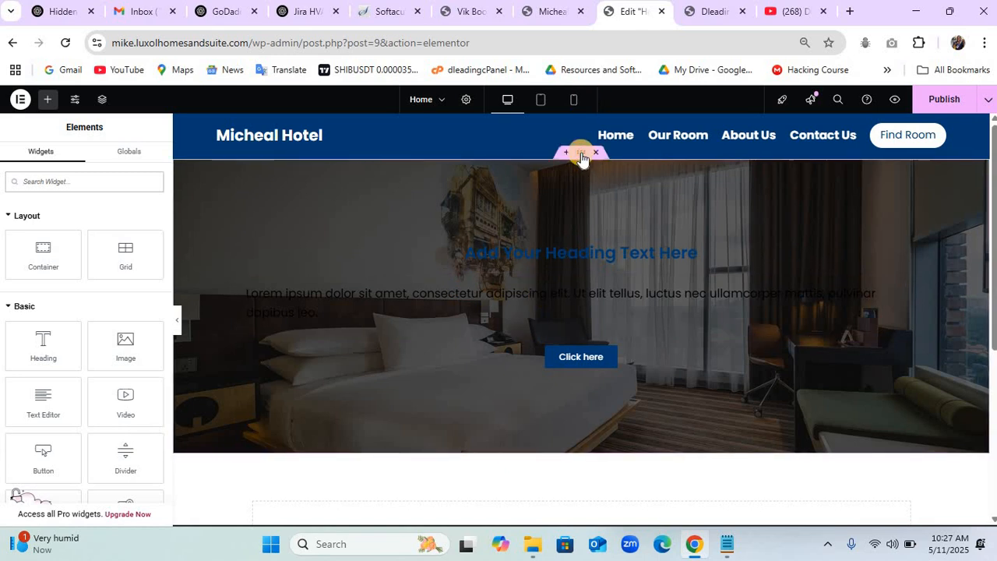
click(217, 273)
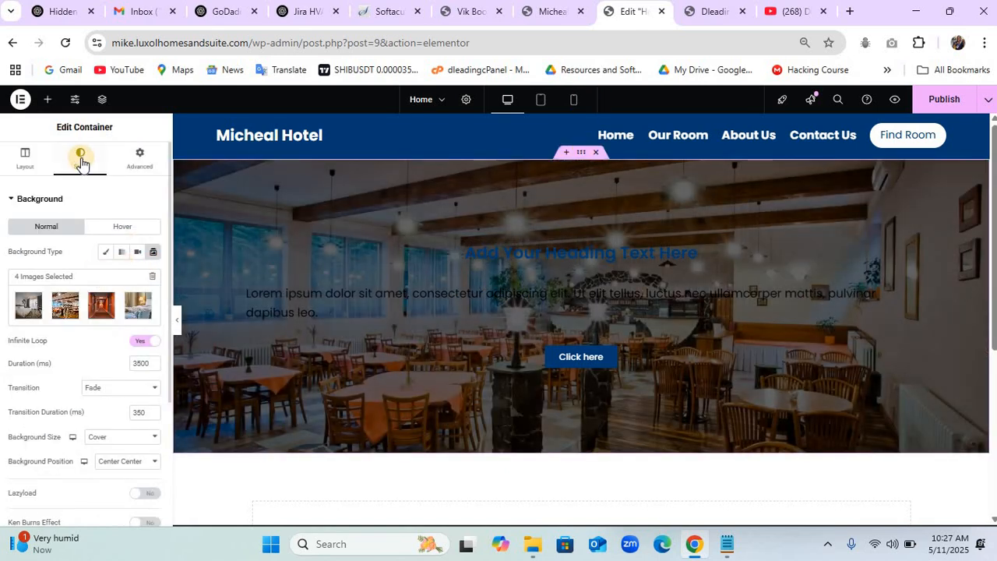
click(35, 164)
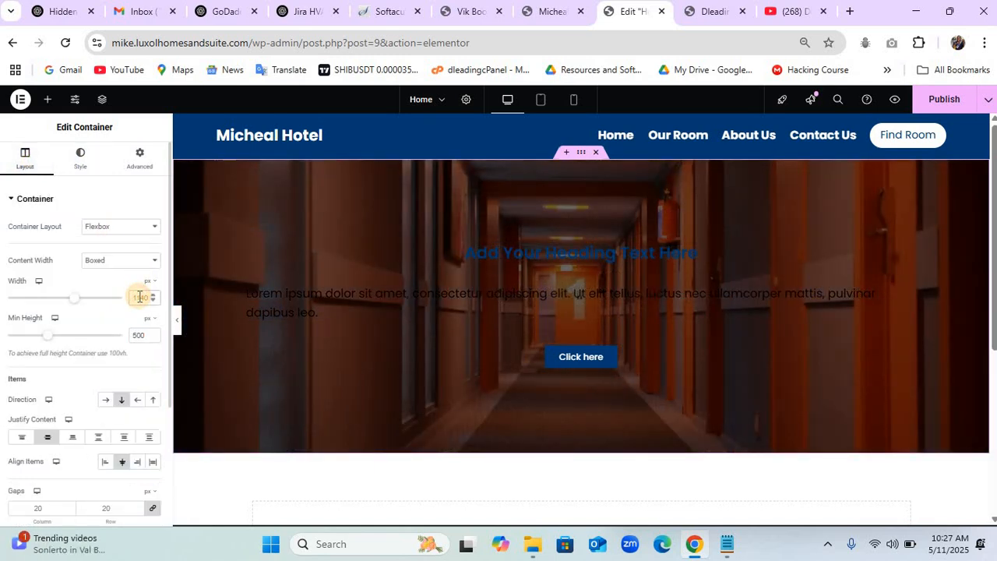
text(900)
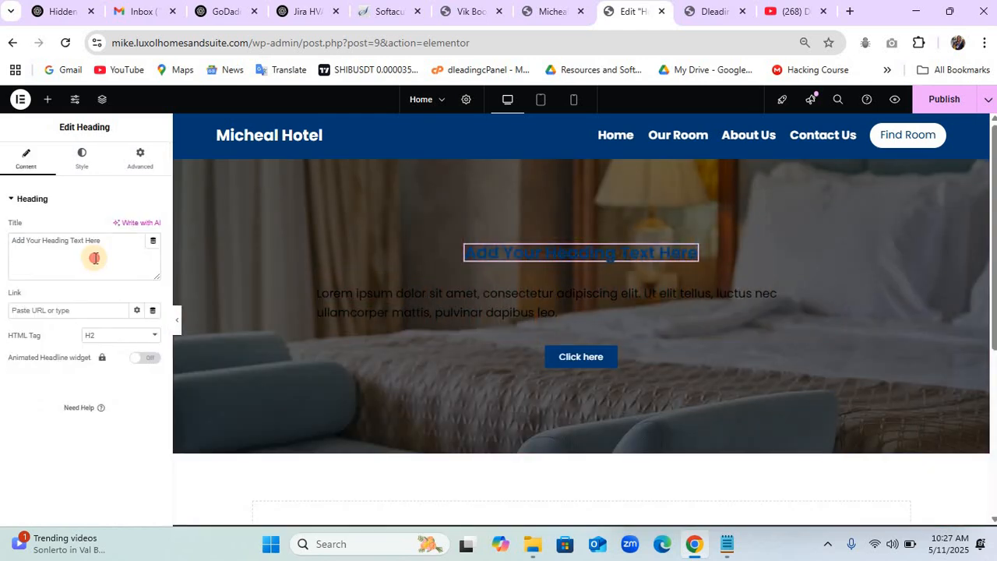
Replace the hero heading's placeholder title with the copied text "Dleading Hotel — Your Home of Comfort and Class".
click(95, 258)
key(ctrl+a)
key(ctrl+v)
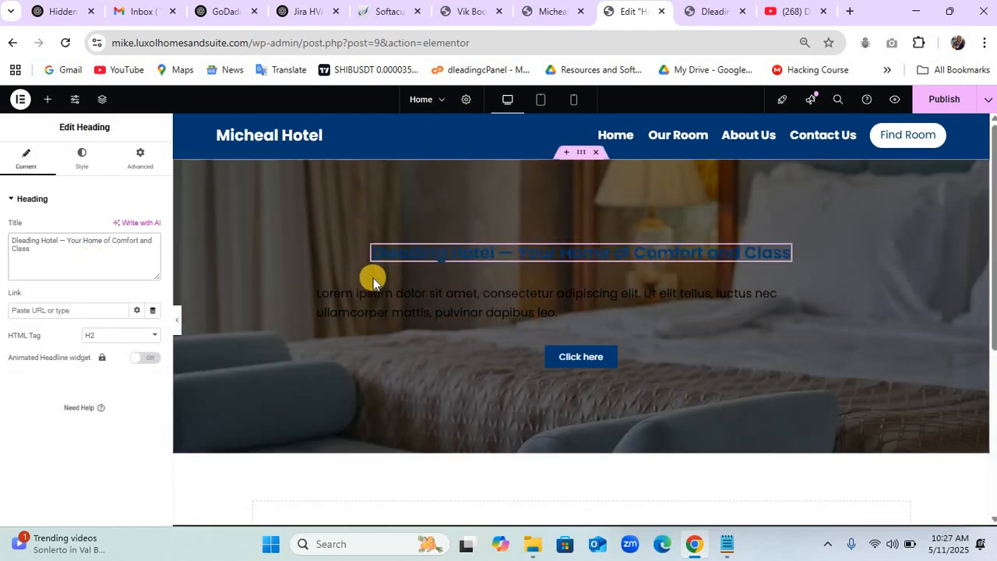
Replace the hero's Lorem ipsum text with the "At Dleading Hotel, we redefine your stay…" paragraph copied from the reference Dleading Hotel site.
click(709, 12)
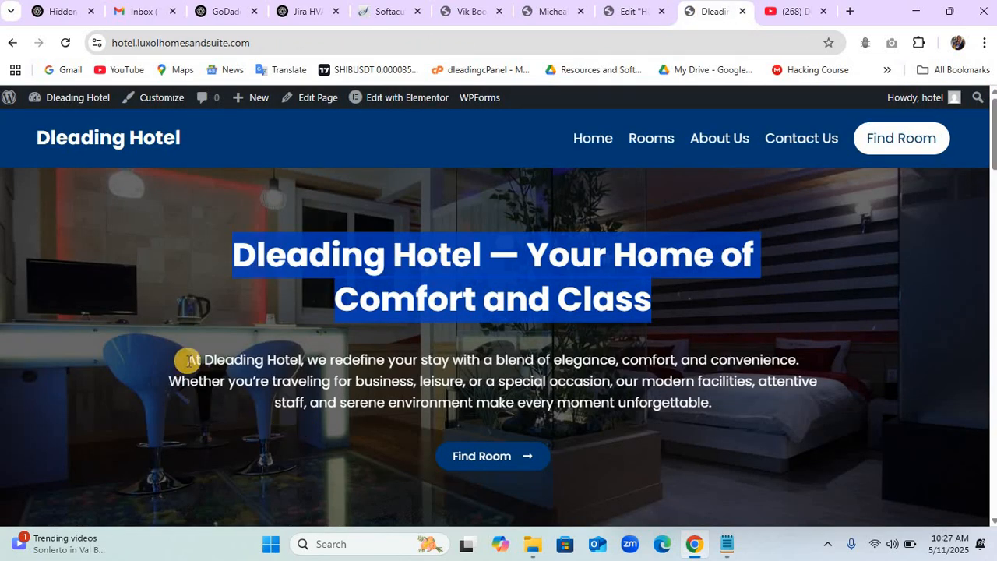
drag(187, 356, 795, 399)
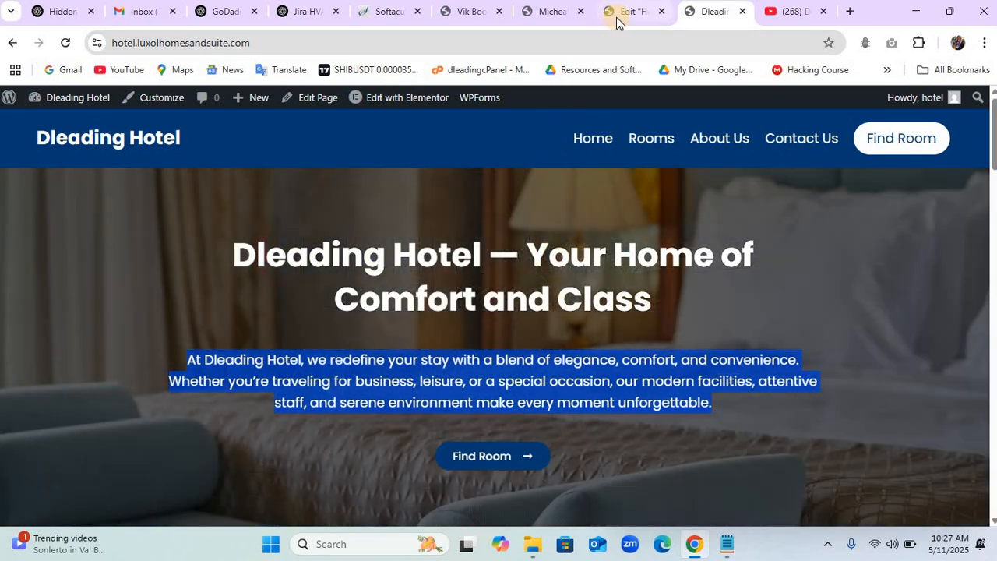
click(618, 17)
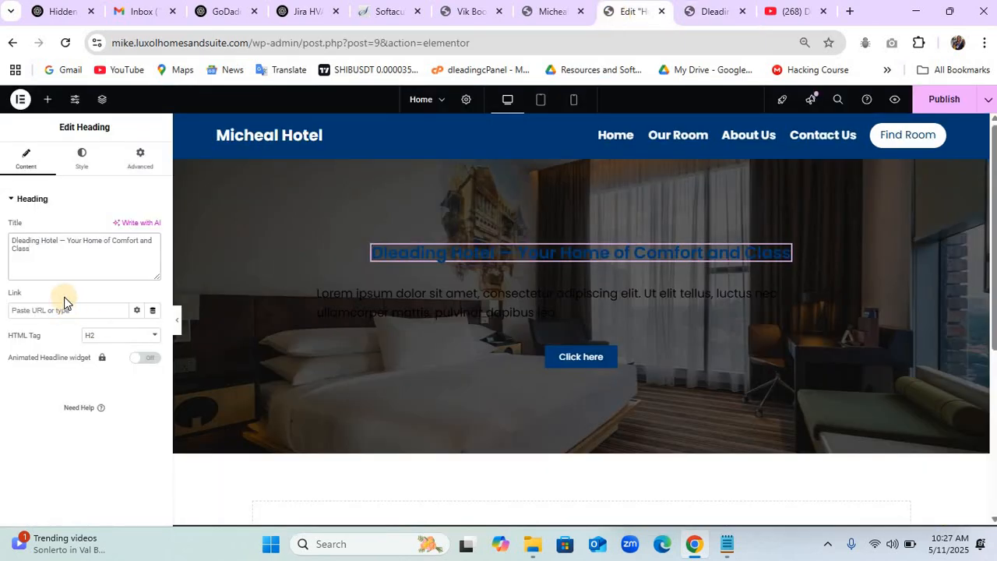
click(480, 297)
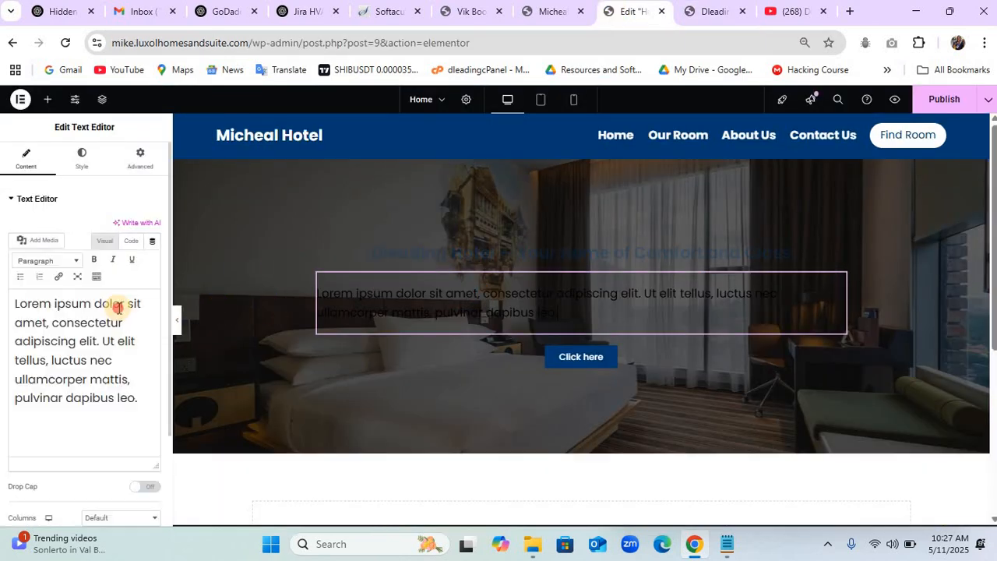
triple_click(117, 307)
key(ctrl+v)
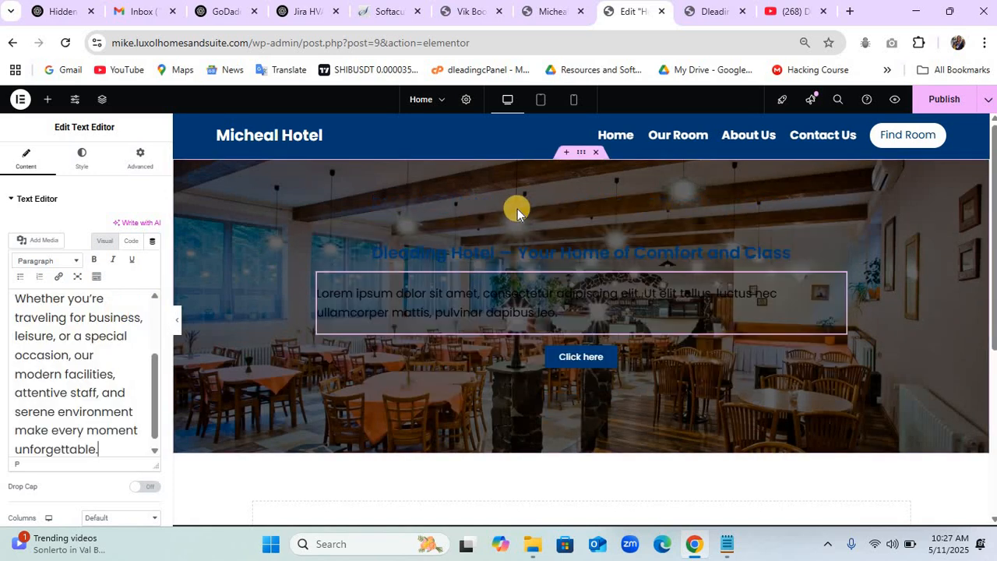
Set the hero heading's text color to white (#FFFFFF).
click(516, 251)
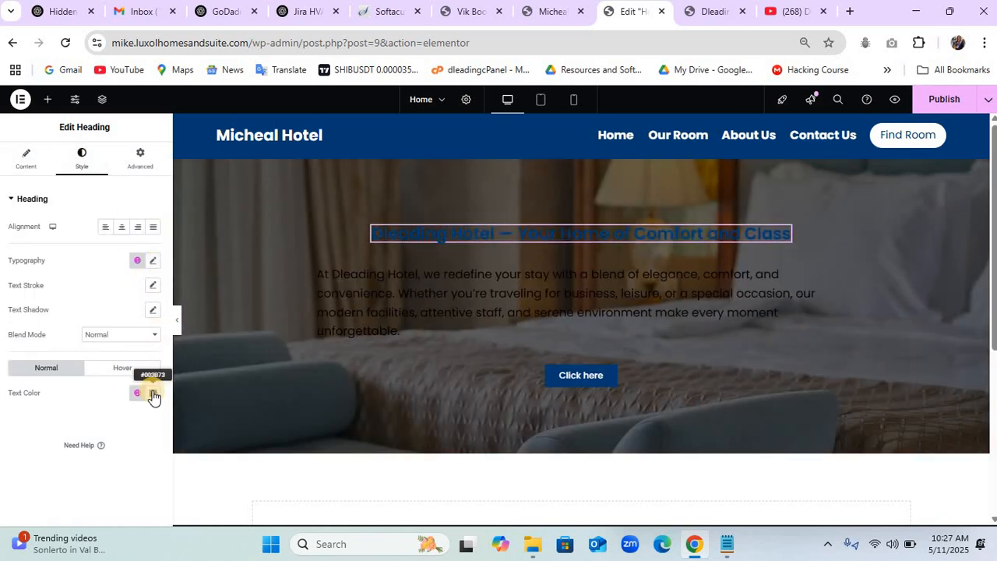
click(153, 395)
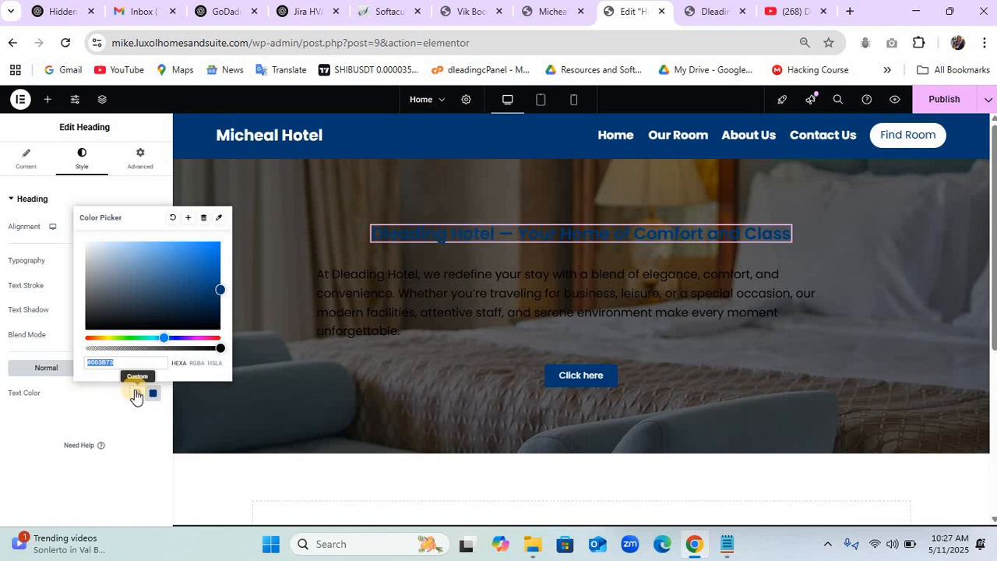
drag(101, 278, 76, 238)
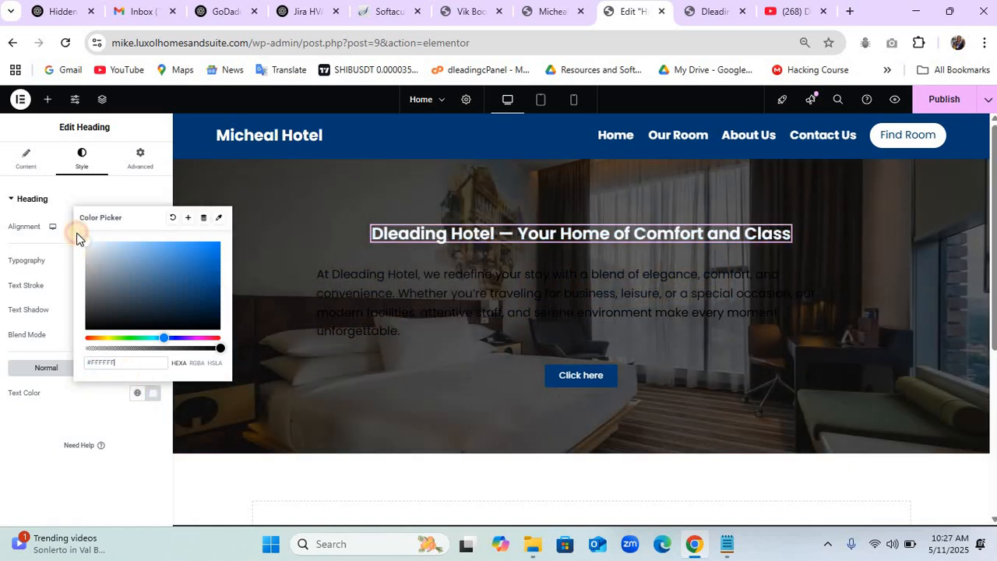
click(36, 405)
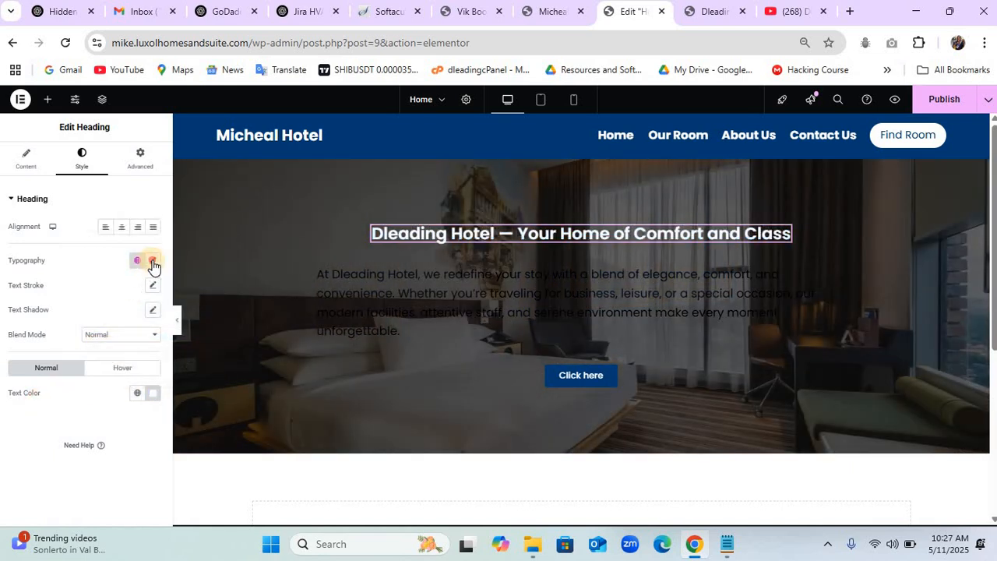
Set the hero heading's font size to 45 px and center-align it.
click(153, 260)
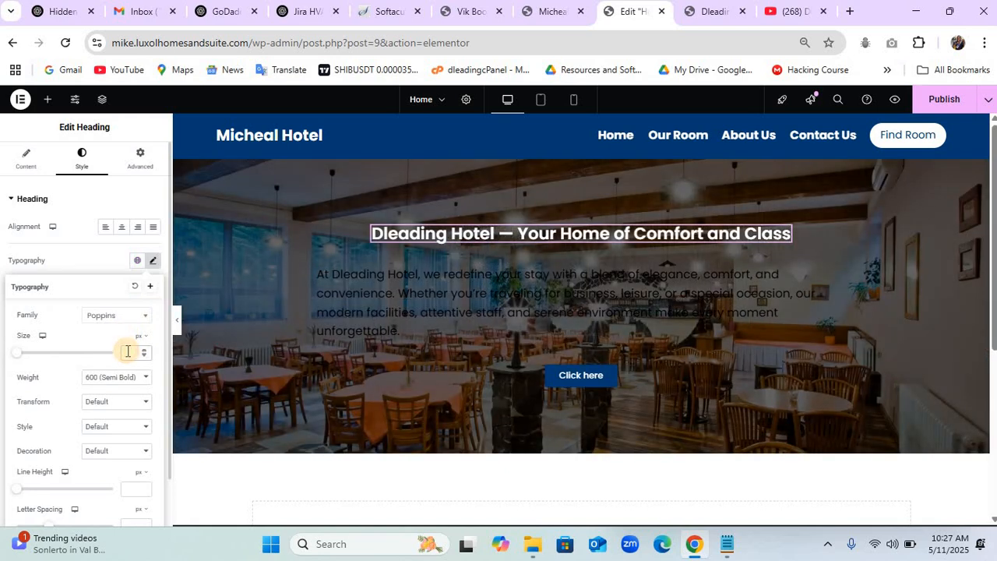
text(45)
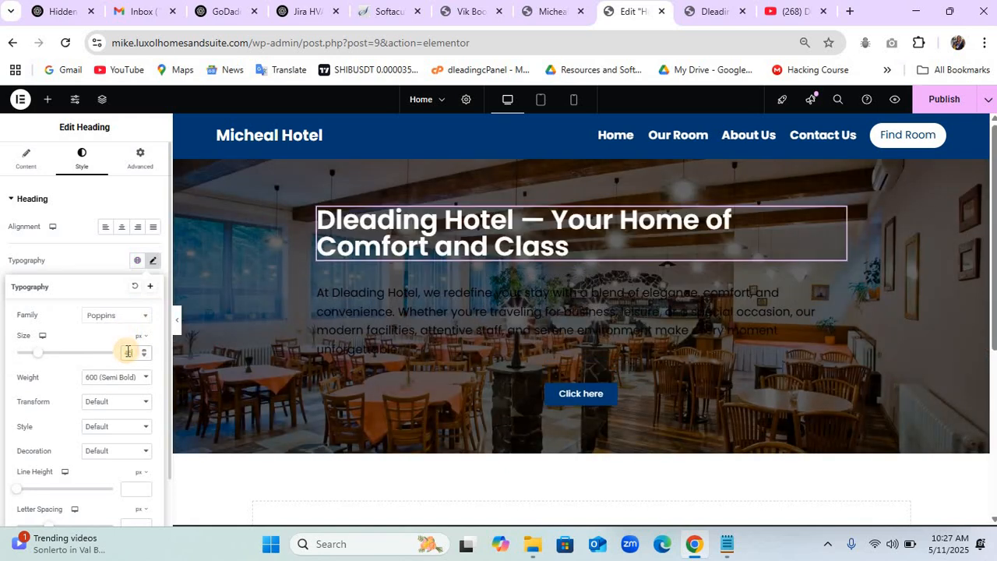
click(121, 226)
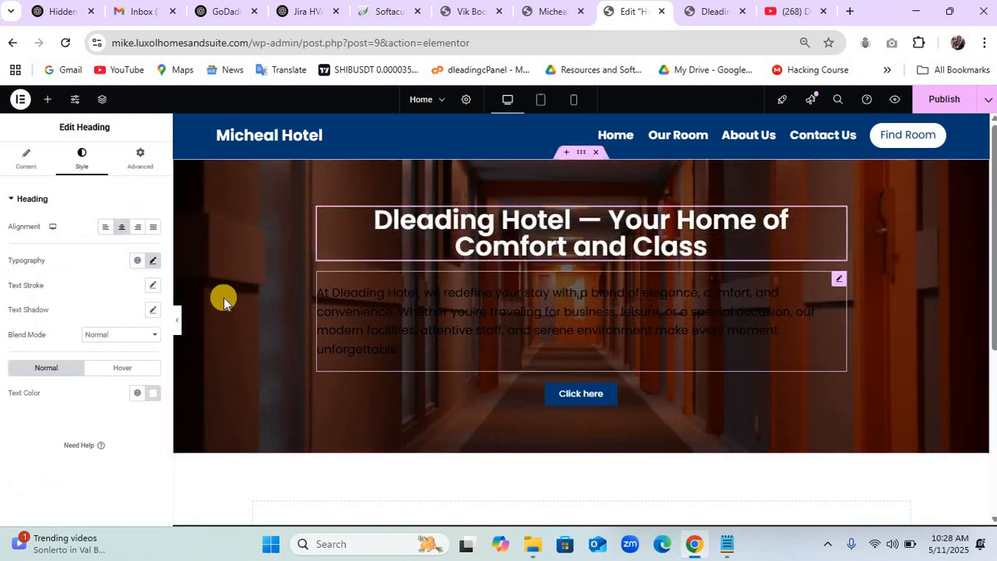
Set the hero heading's line height to 60 px, after trying 55 px.
click(153, 260)
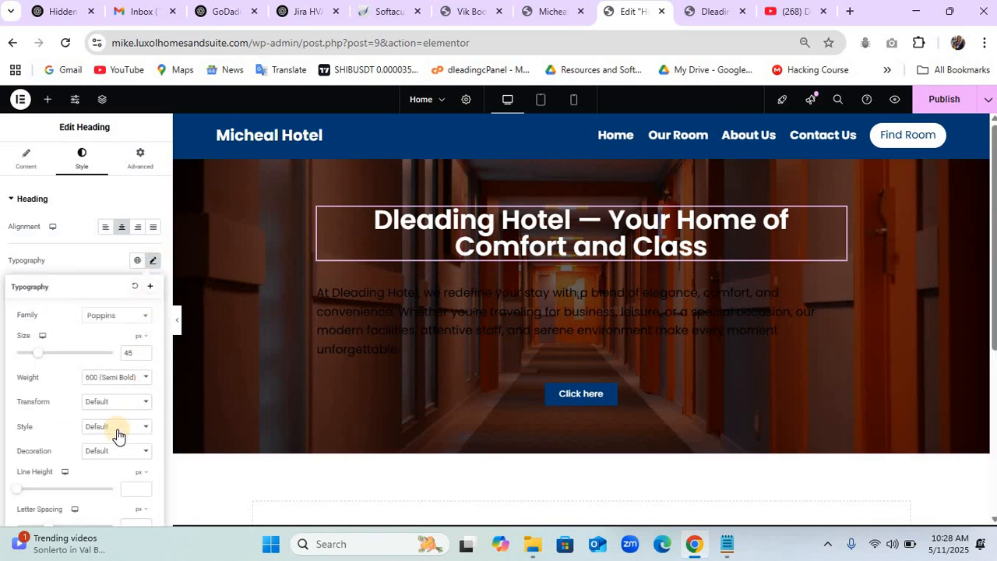
click(130, 489)
text(55)
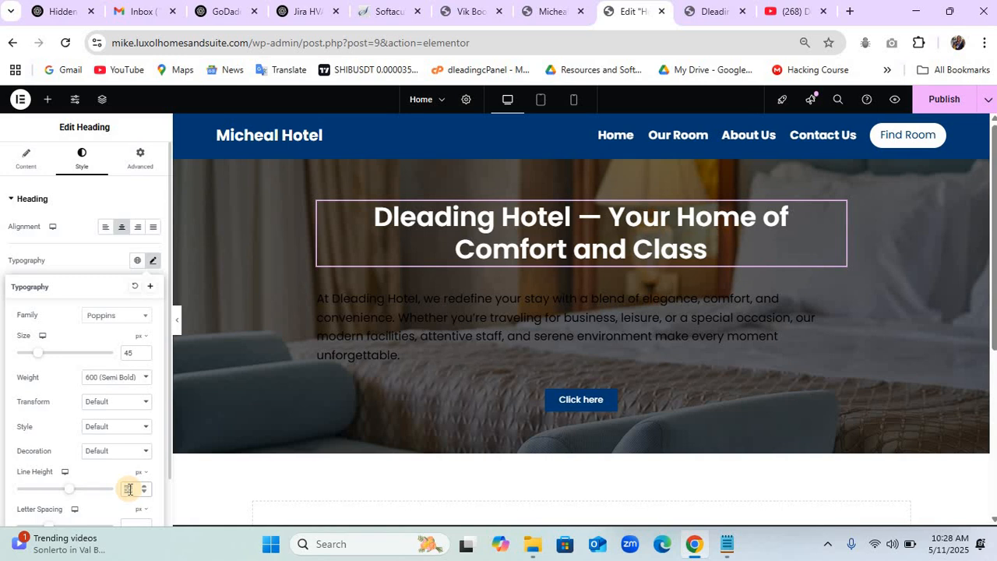
key(BackSpace)
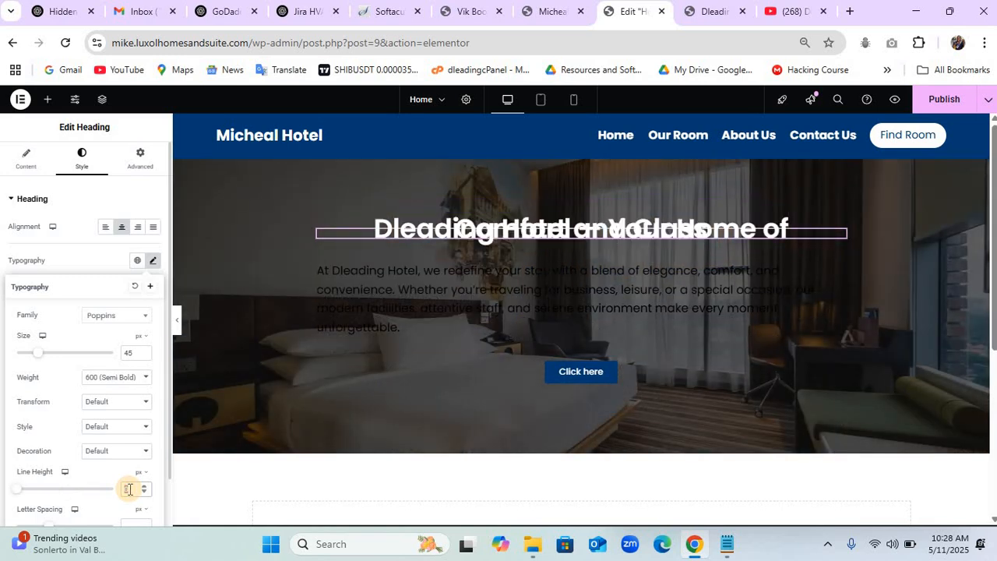
key(BackSpace)
text(60)
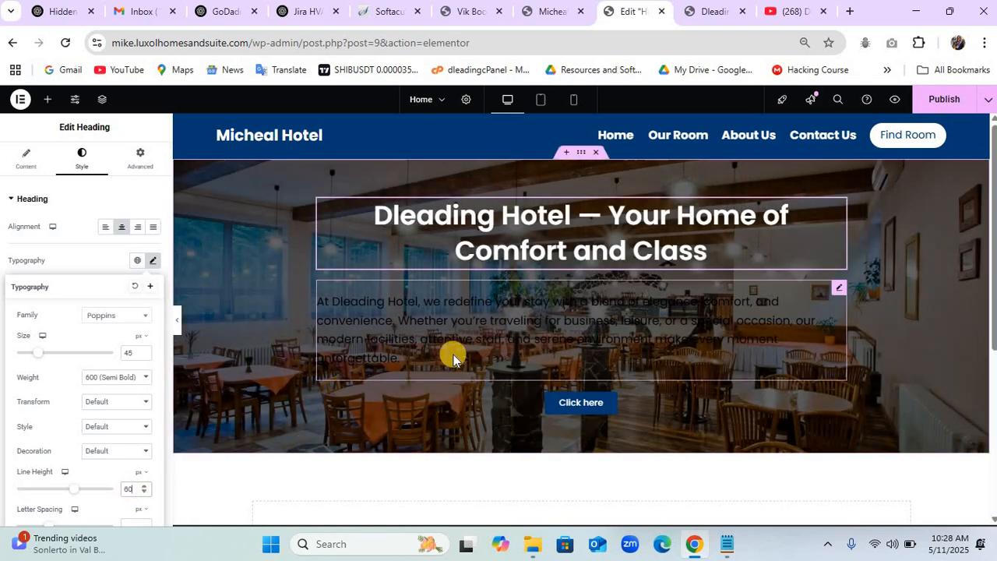
Center-align the hero paragraph below the heading.
click(452, 351)
click(102, 168)
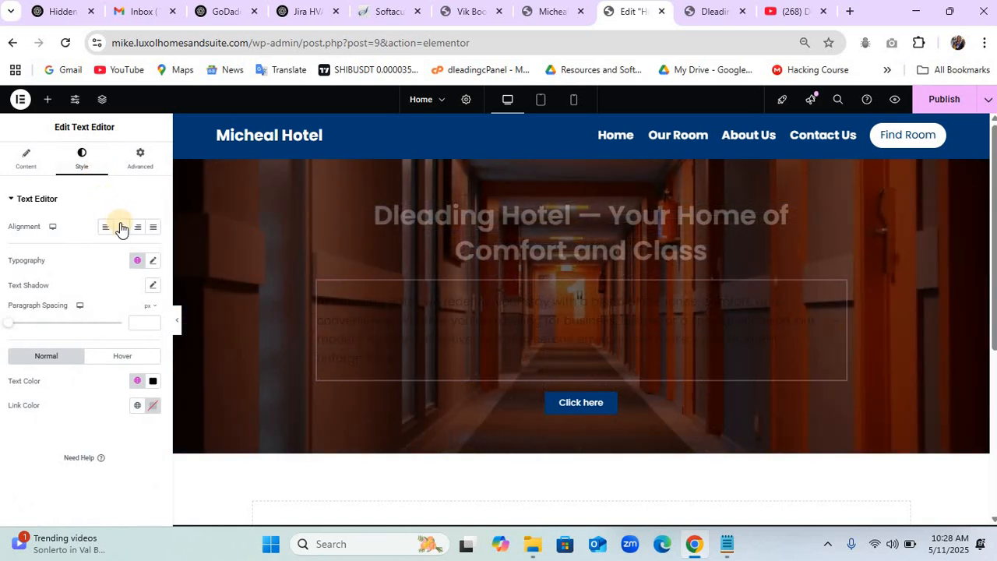
click(121, 226)
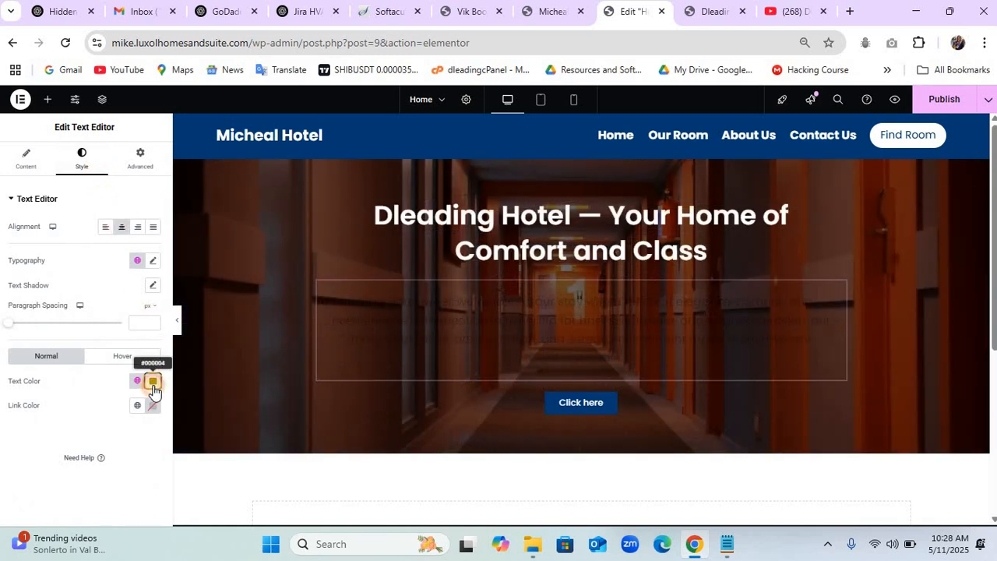
Set the hero paragraph's text color to near-white (#FBFBFB).
click(154, 392)
drag(142, 245, 58, 228)
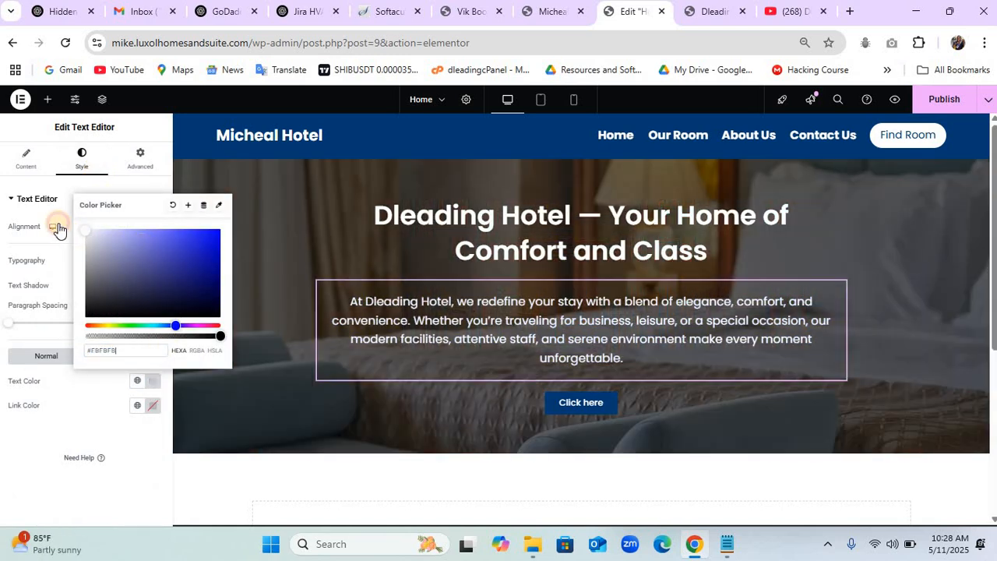
click(69, 414)
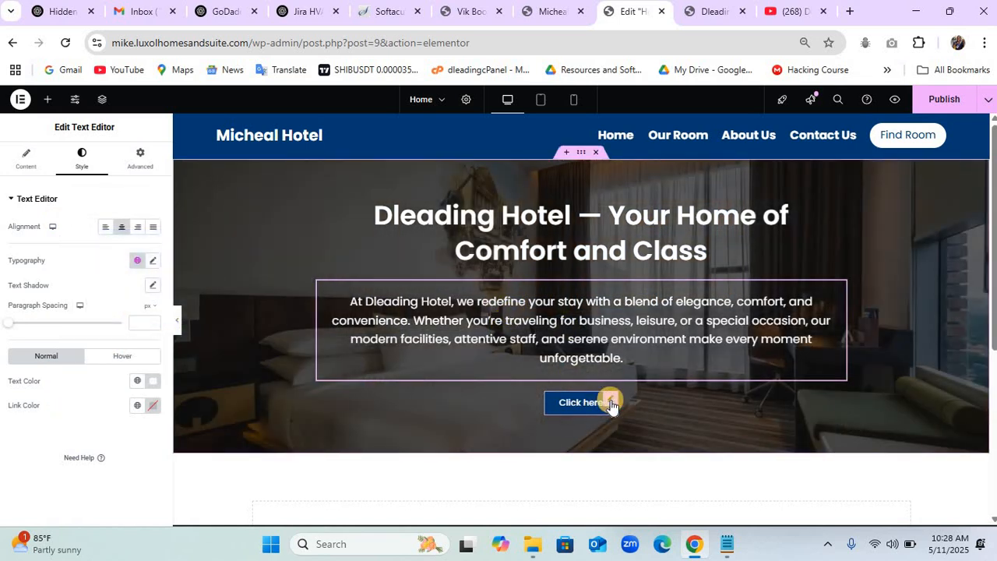
Change the text of the button below the hero paragraph to "Find Room".
click(580, 402)
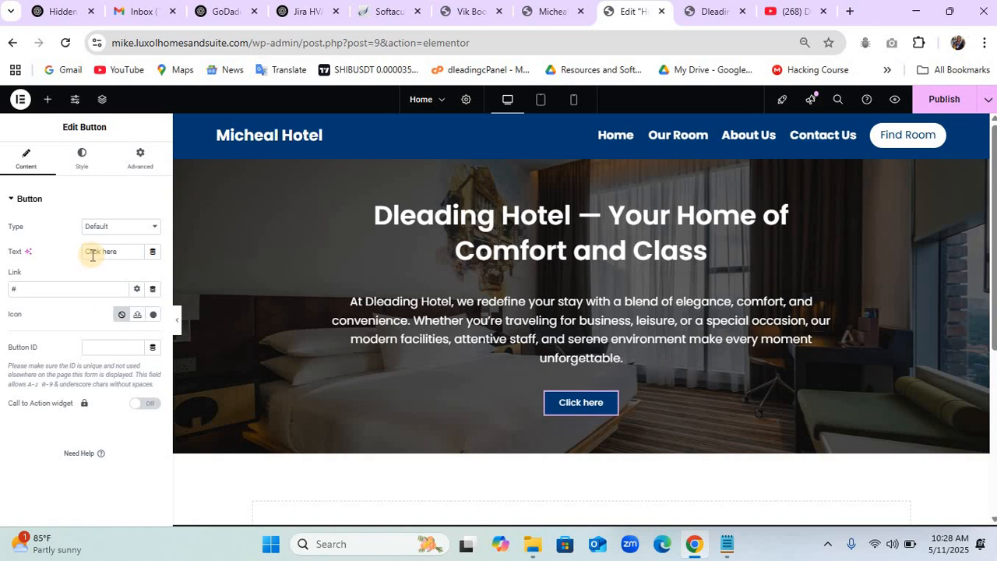
text(F)
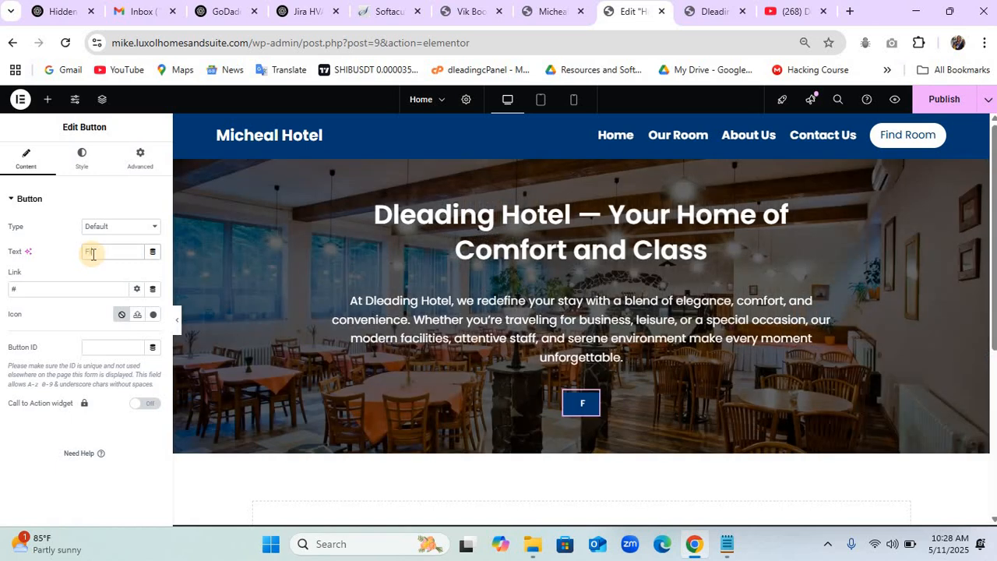
text(ind)
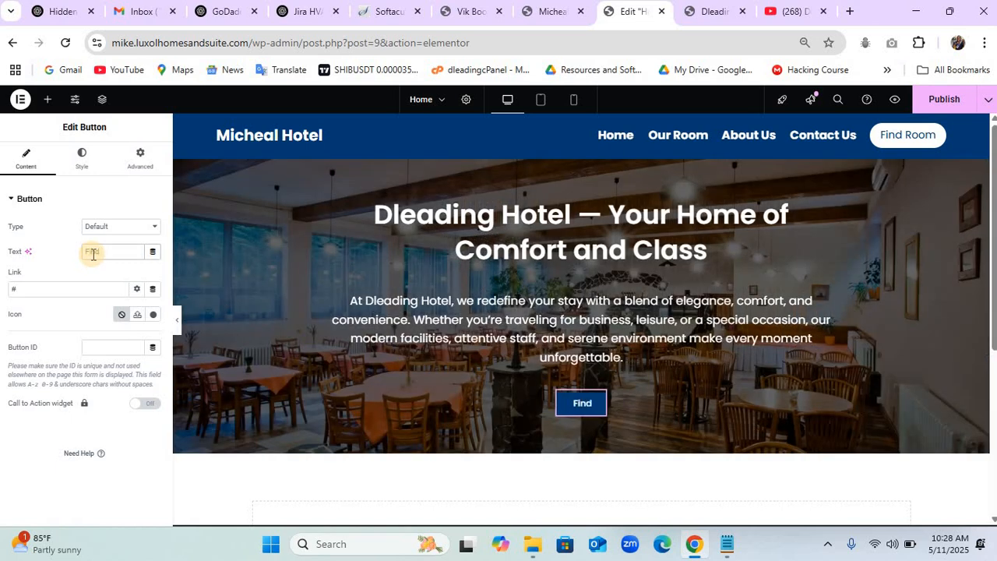
text( Room)
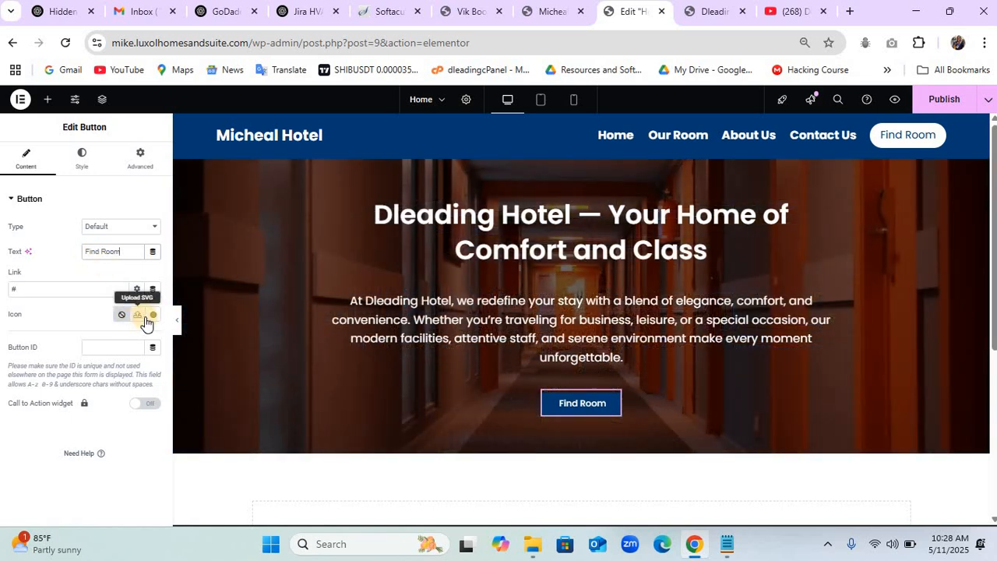
Filter the icon library by "arro" and select the long right-pointing arrow as the Find Room button's icon.
click(152, 315)
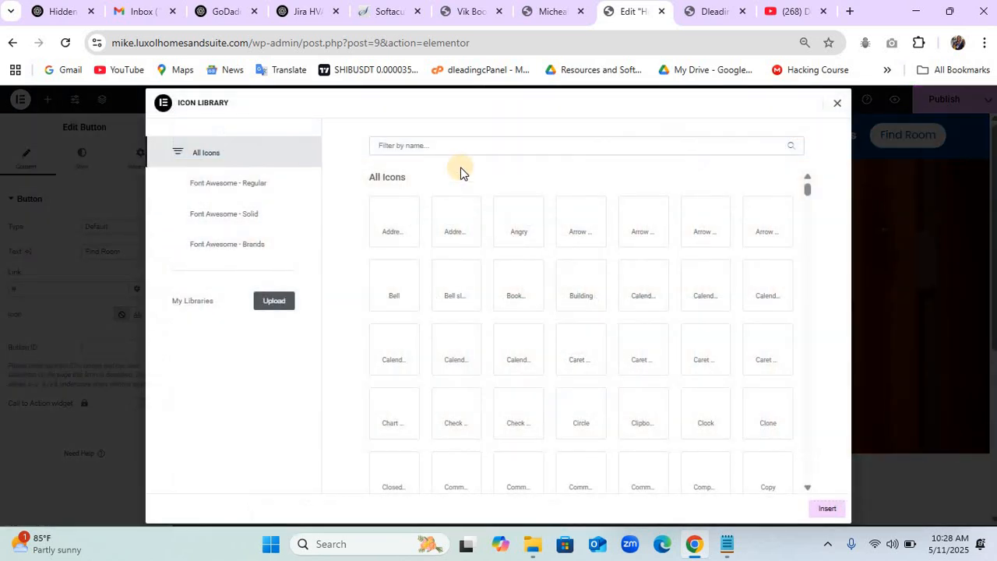
click(555, 152)
text(arro)
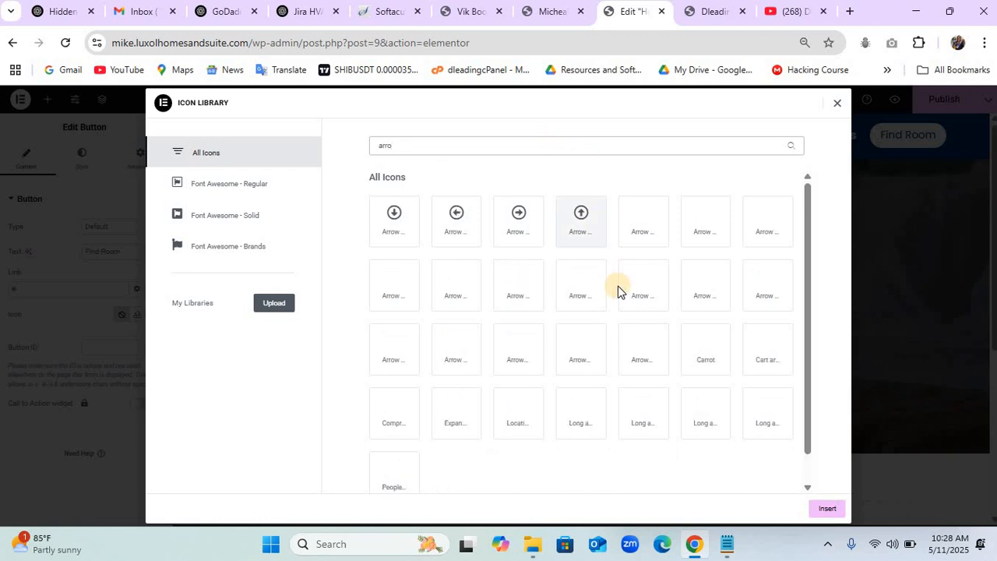
click(706, 408)
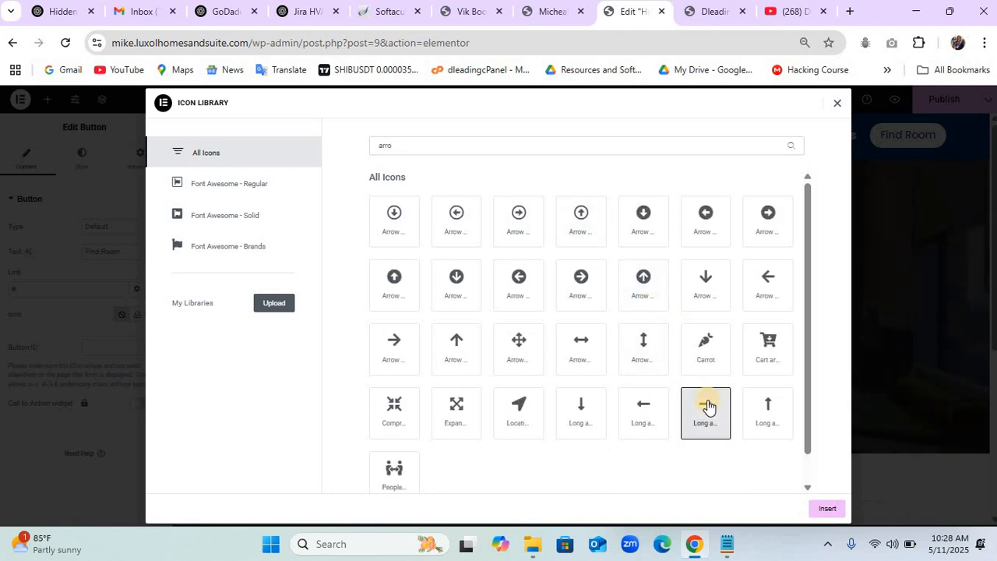
Insert the long right arrow icon into the hero's Find Room button, positioned at the end with 15 px spacing.
click(827, 509)
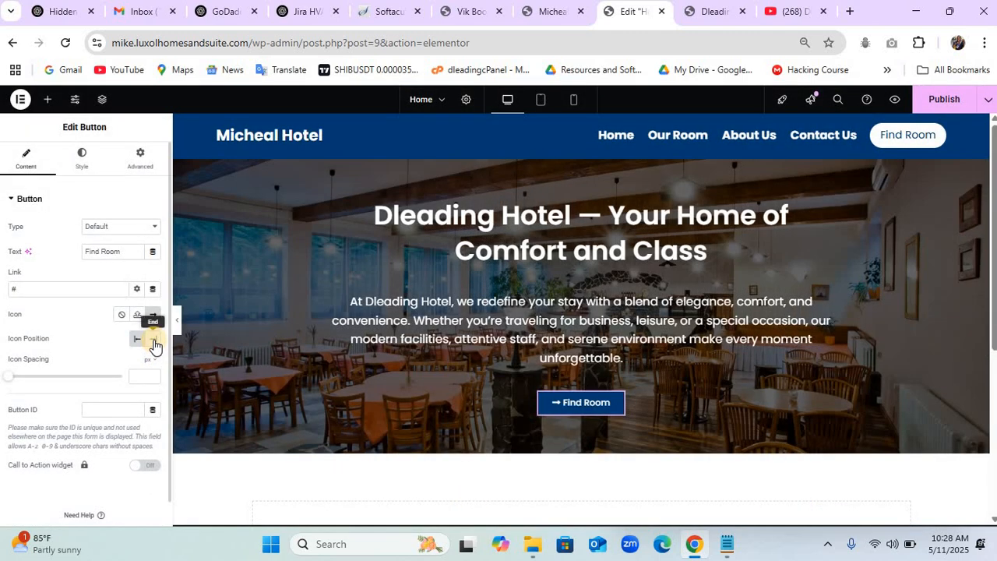
click(154, 342)
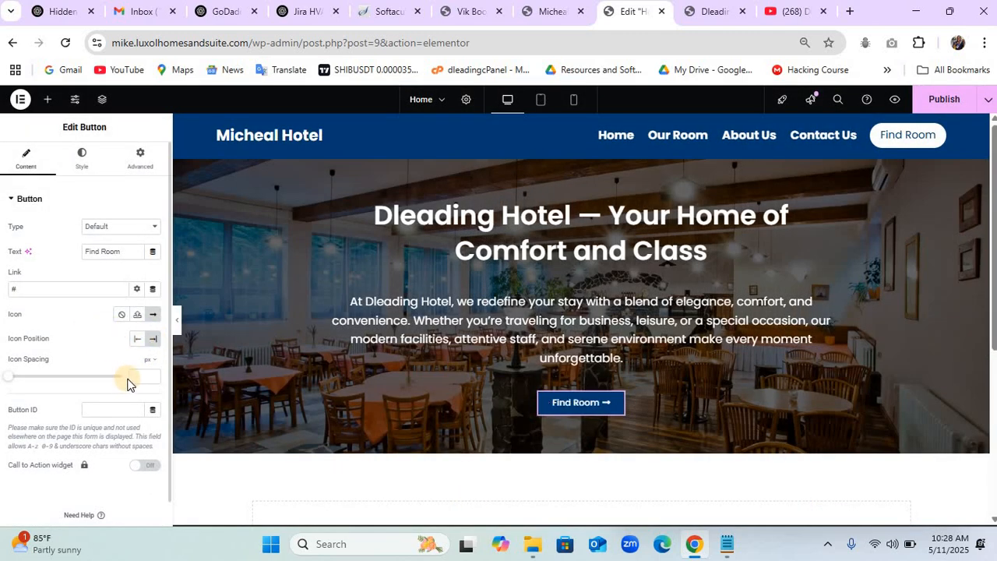
click(138, 378)
text(1)
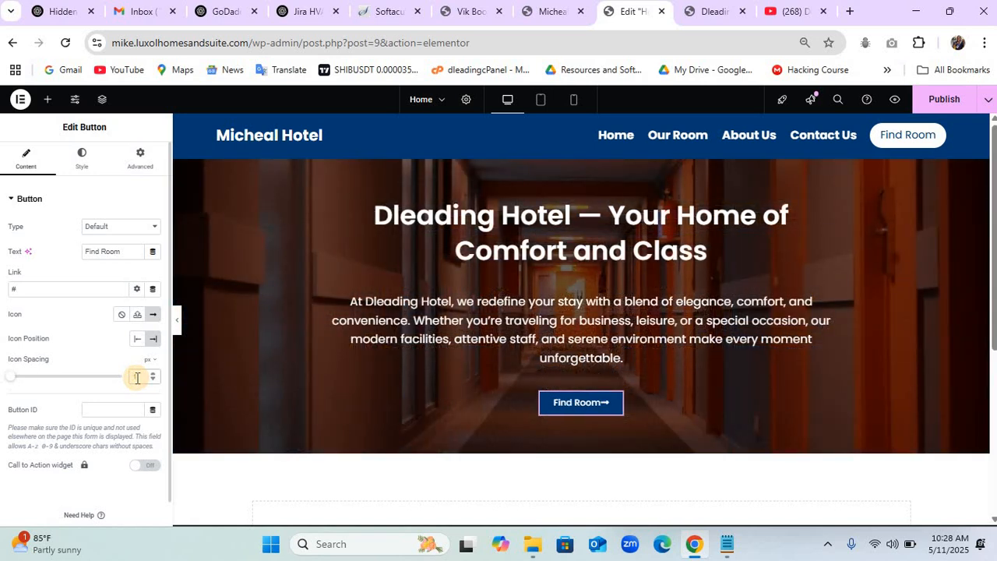
text(0)
key(BackSpace)
text(5)
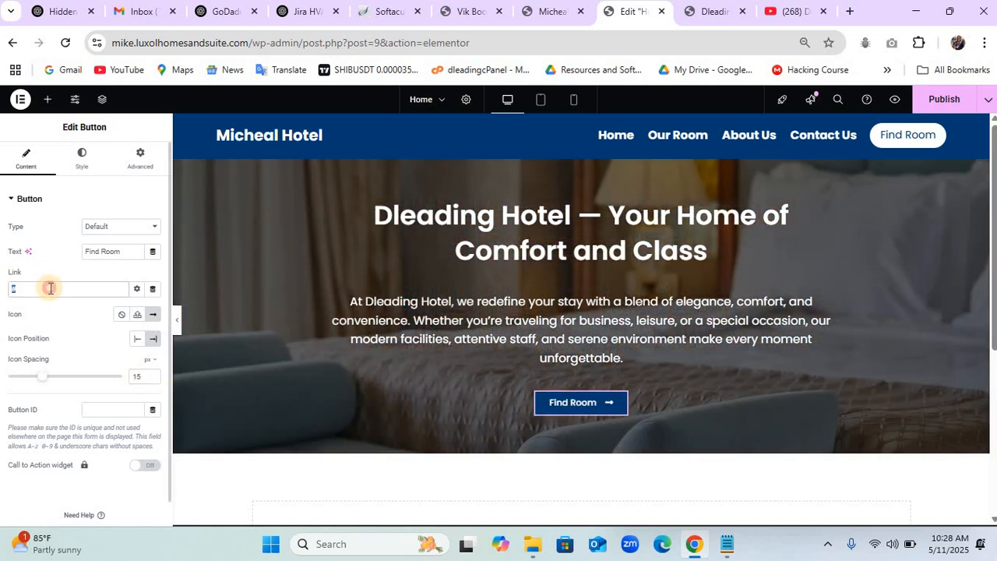
Copy the header Find Room button's link address from the live site and set it as the hero button's link.
click(554, 11)
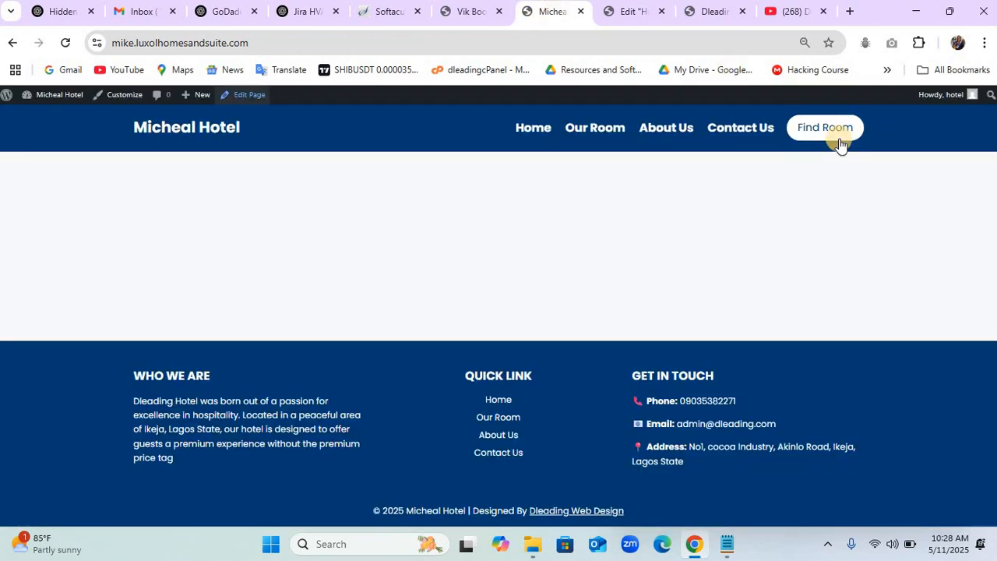
right_click(824, 135)
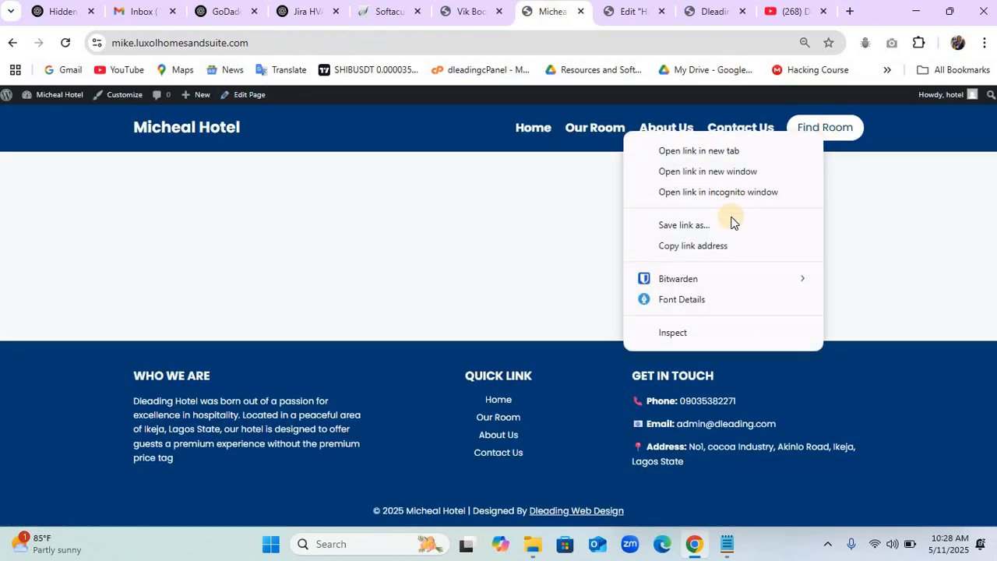
click(731, 247)
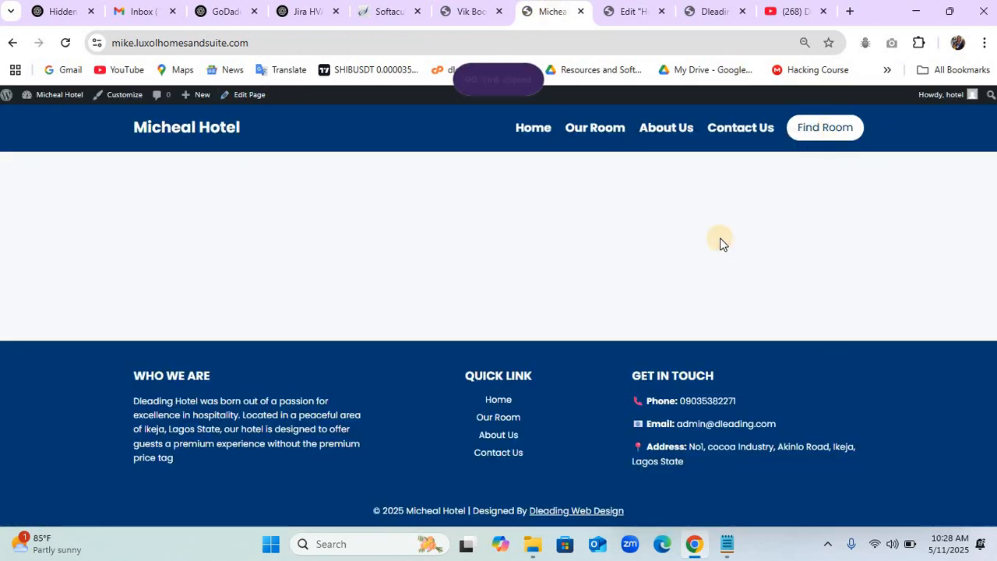
click(630, 20)
click(96, 287)
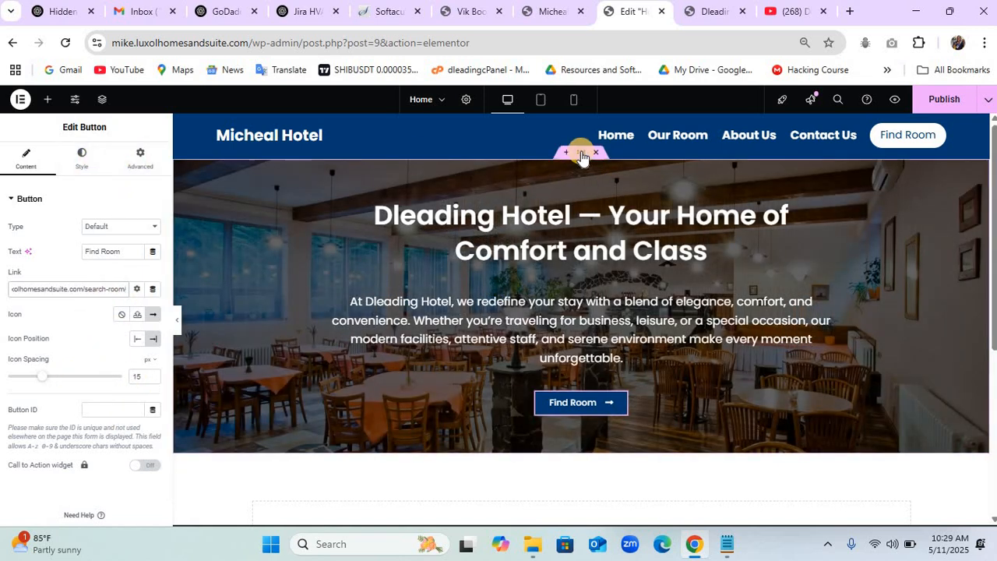
Unlink the hero container's padding values and set the top padding to 80 px and the bottom padding to 50 px.
click(581, 155)
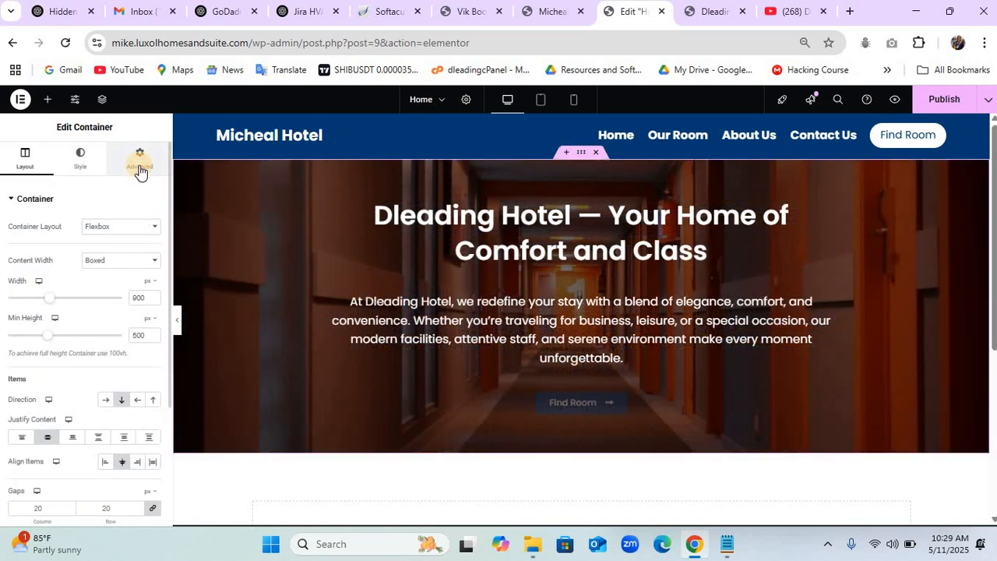
click(140, 170)
click(153, 290)
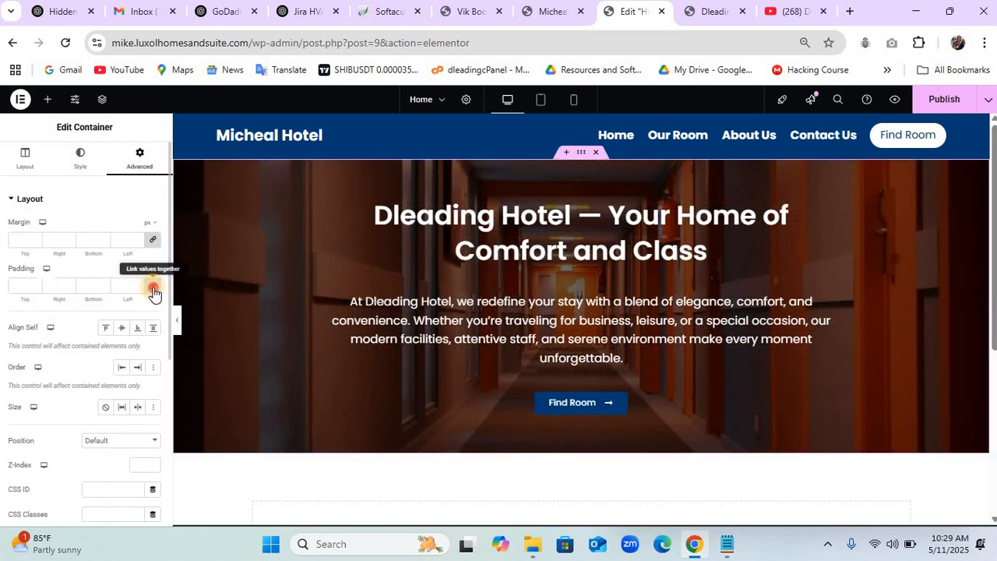
click(20, 287)
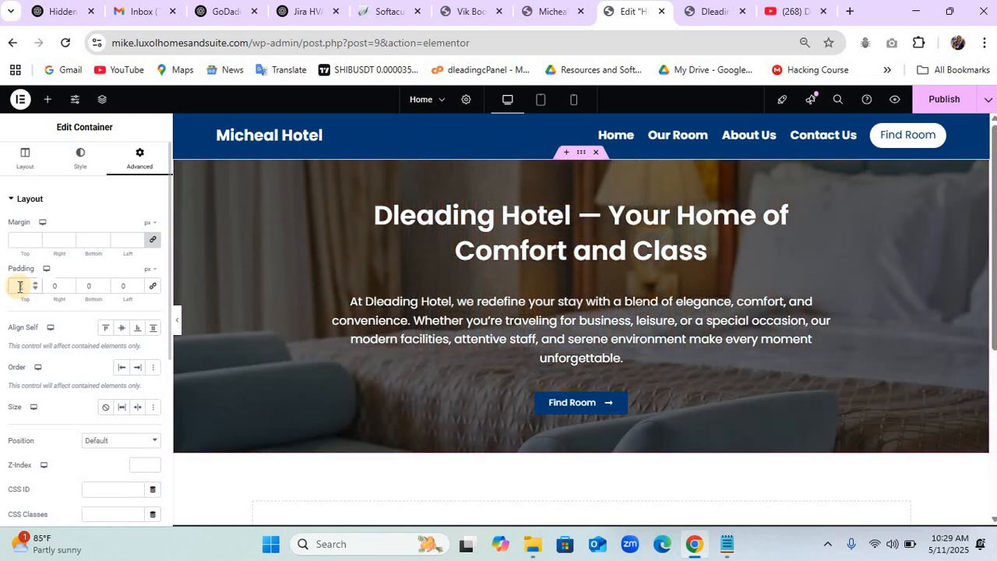
text(50)
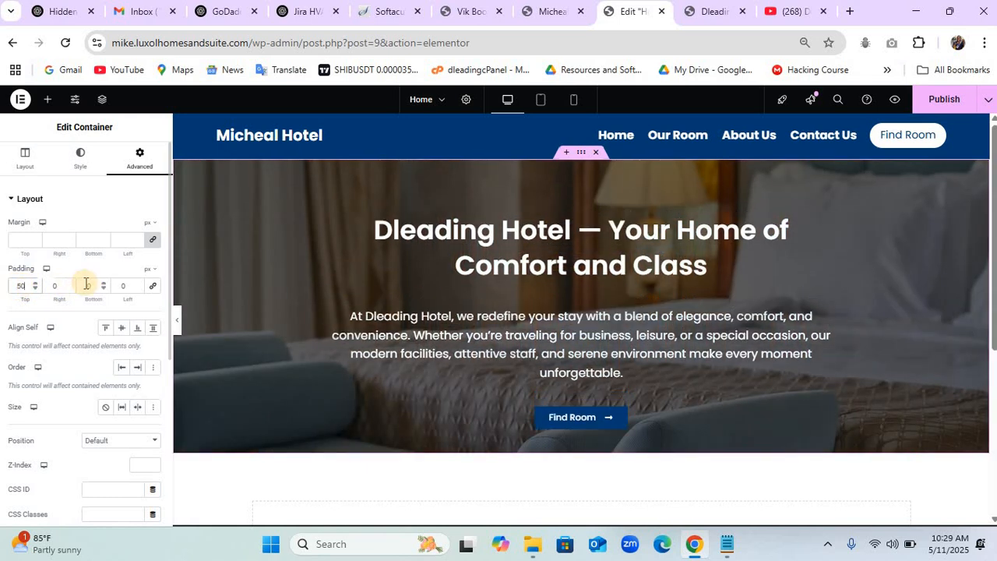
click(86, 284)
text(50)
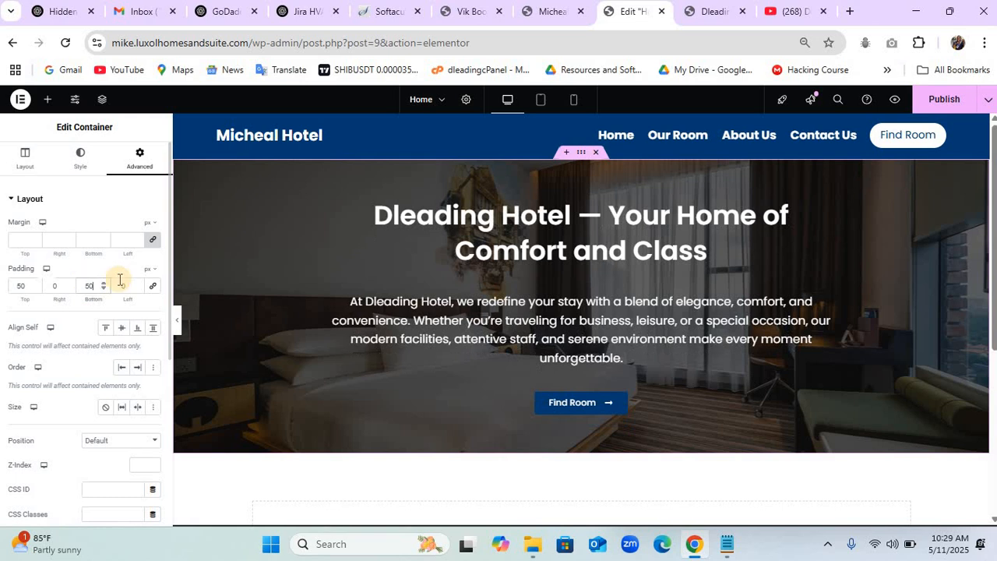
double_click(20, 285)
text(80)
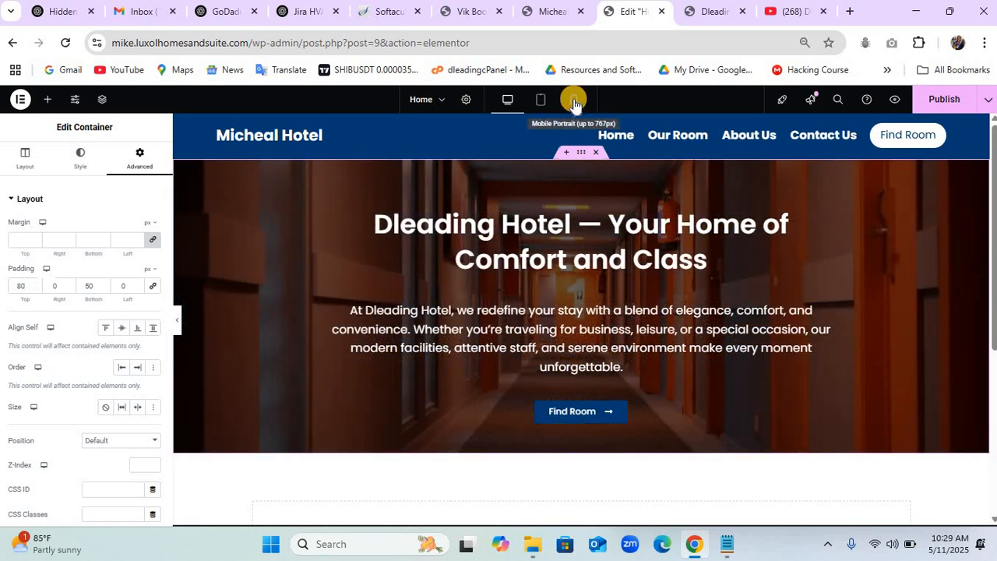
In the mobile portrait view, set the hero heading's font size to 35 px and its line height to 45 px.
click(574, 103)
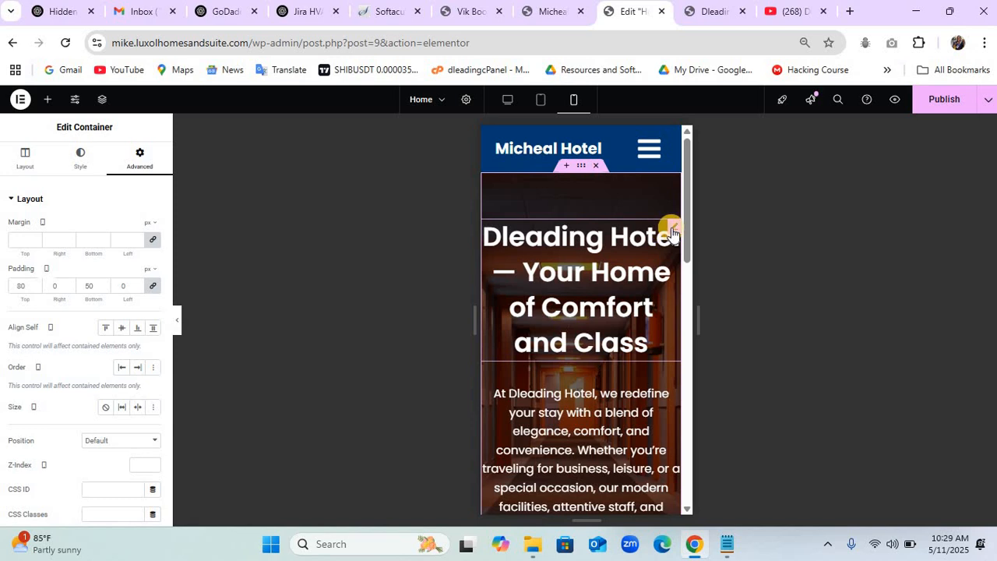
click(673, 231)
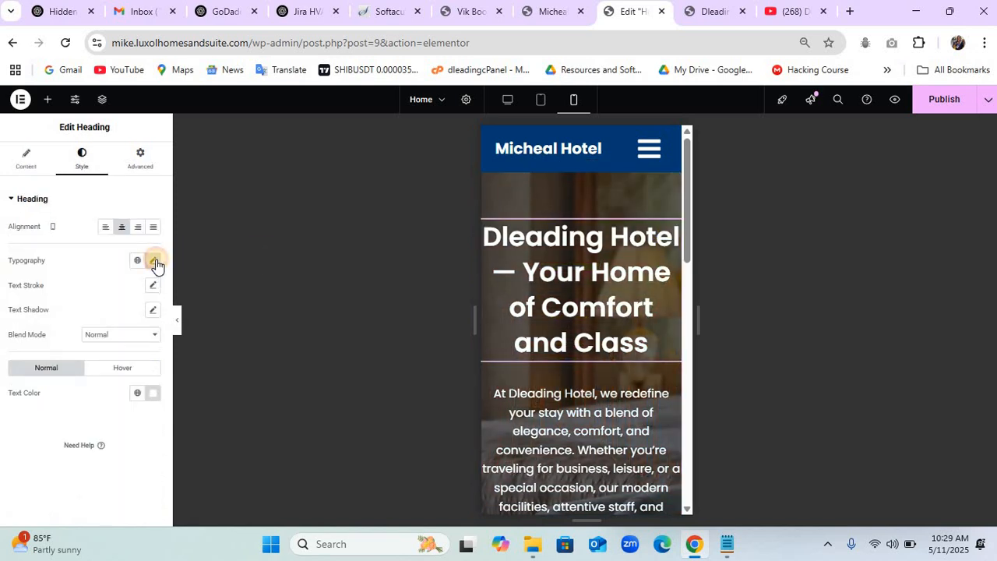
click(154, 261)
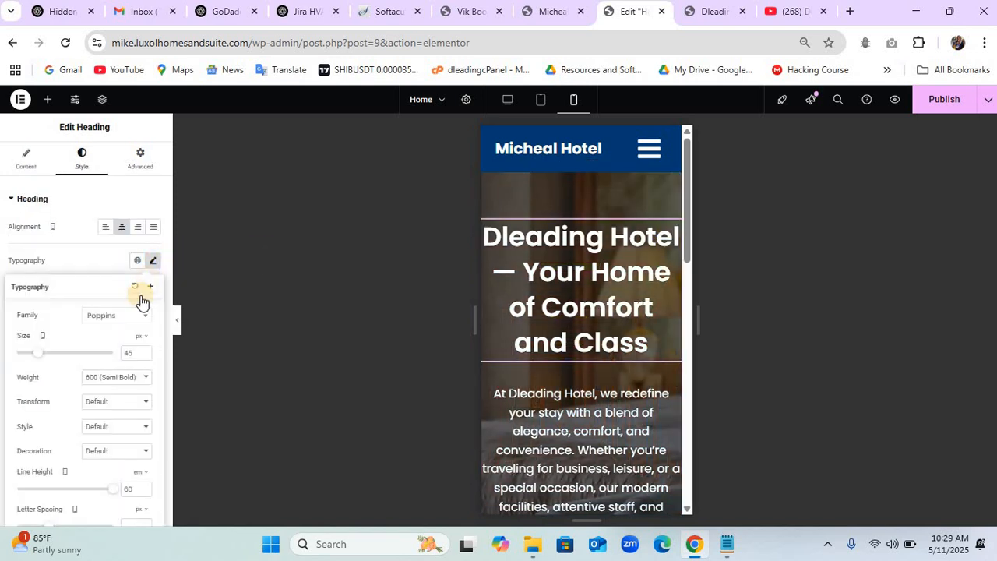
click(131, 353)
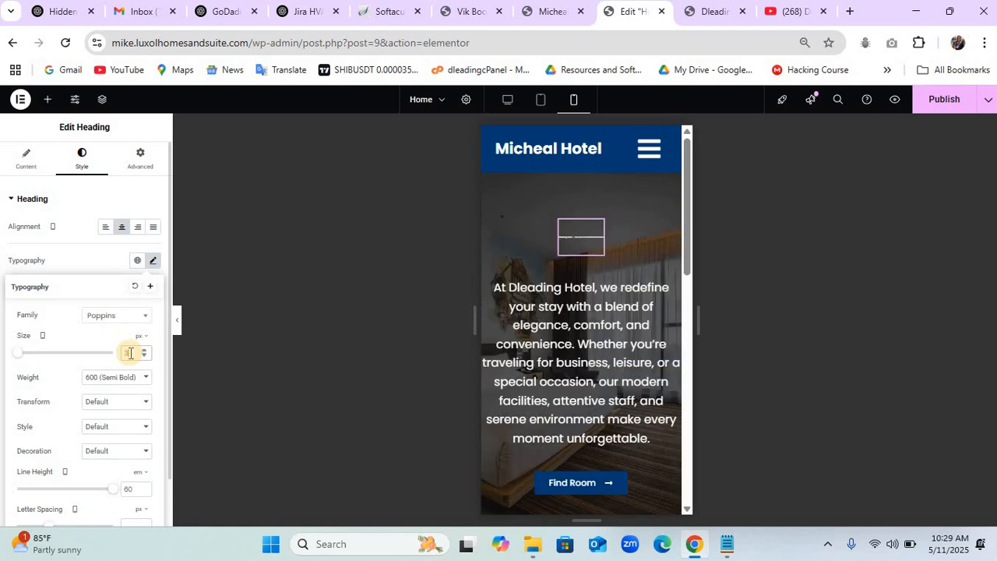
text(35)
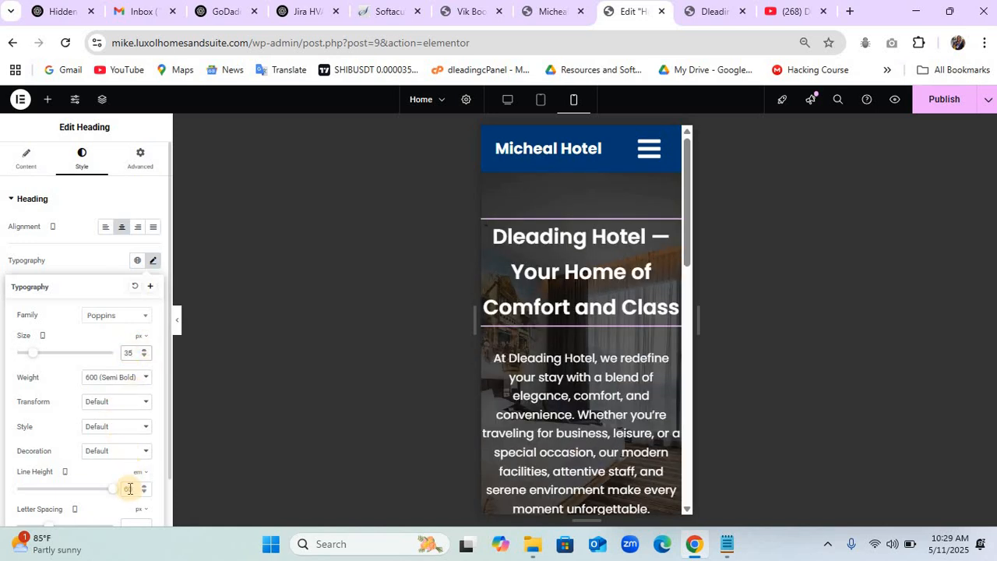
click(141, 475)
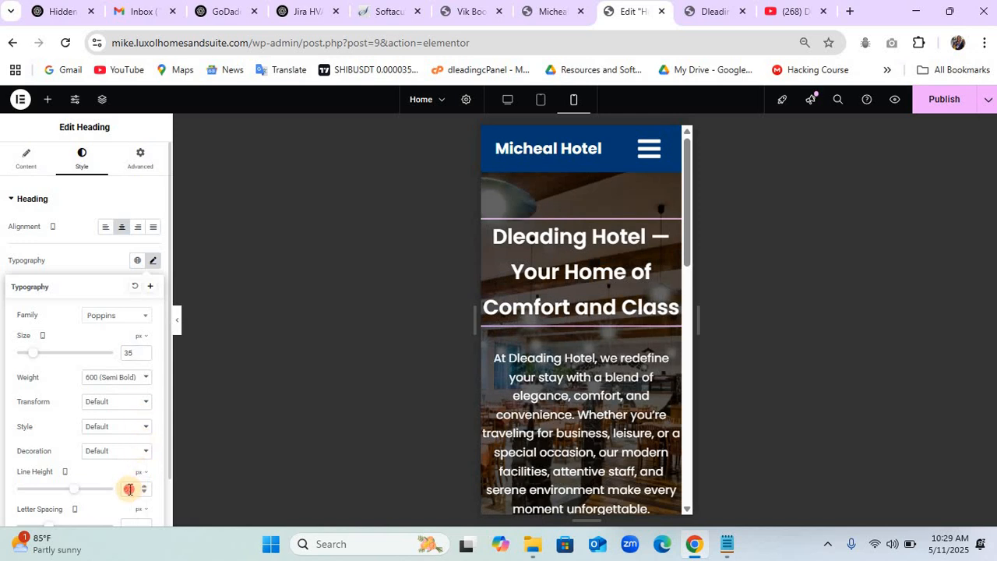
click(129, 489)
text(45)
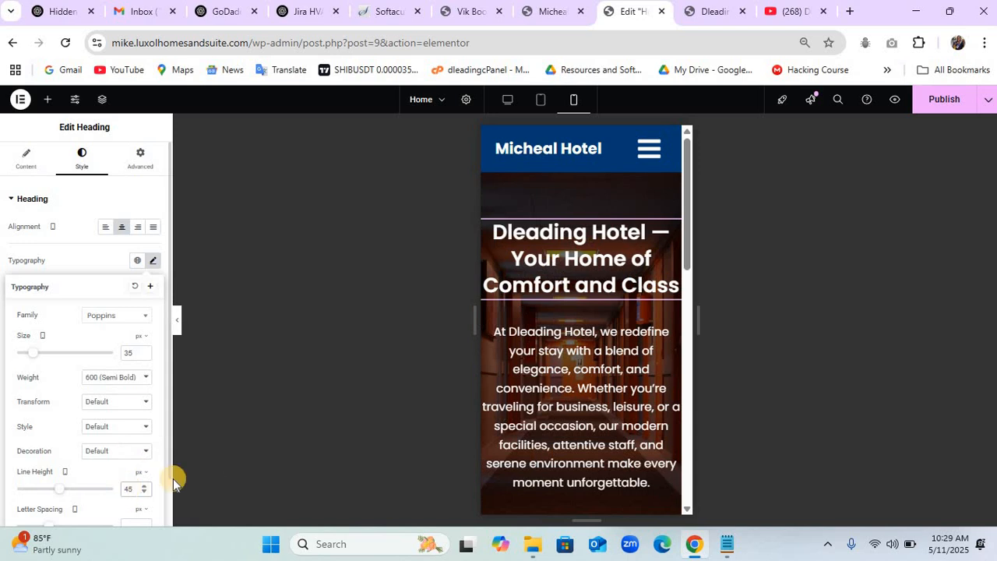
Set the hero paragraph's font size to 15 px for mobile.
click(561, 410)
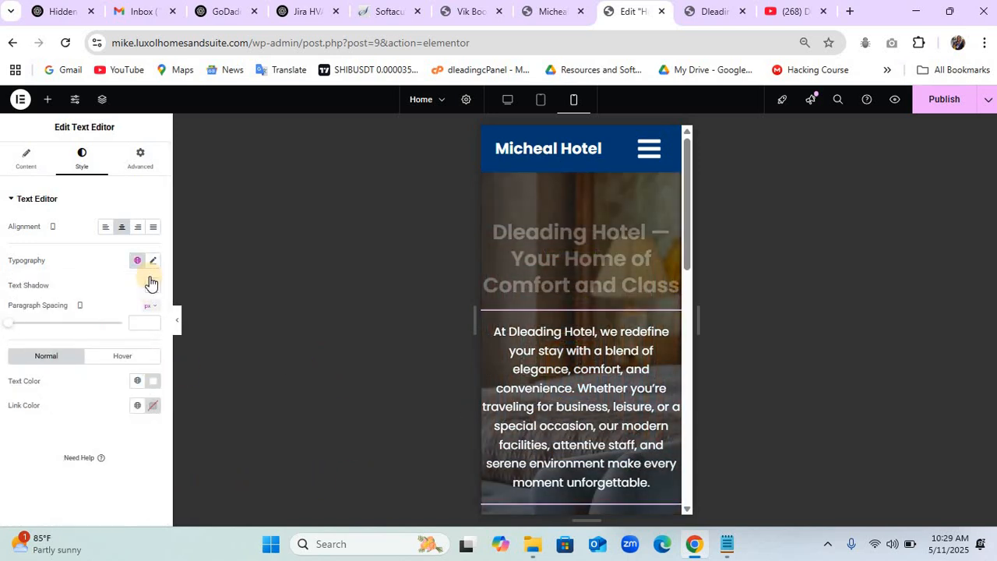
click(153, 262)
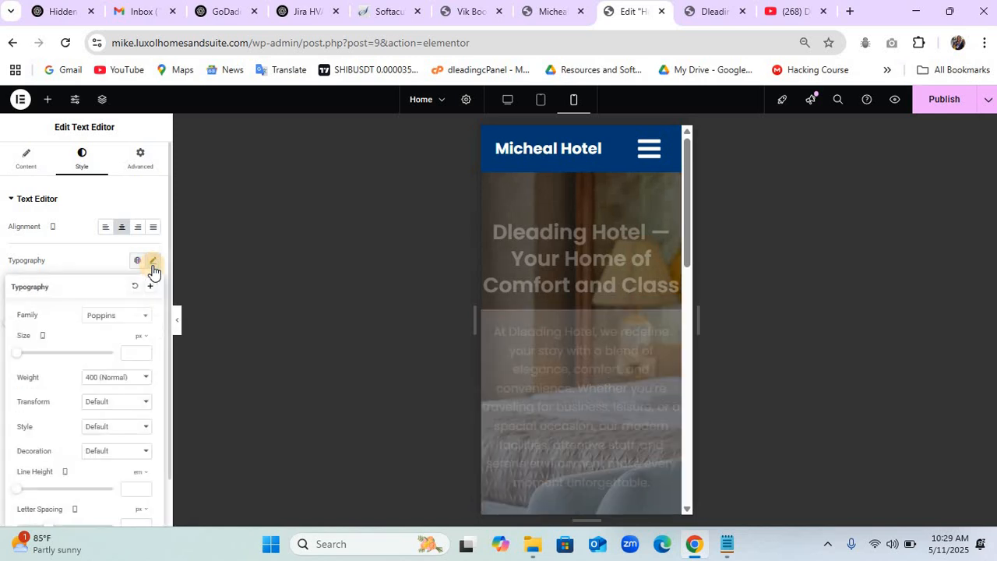
click(133, 352)
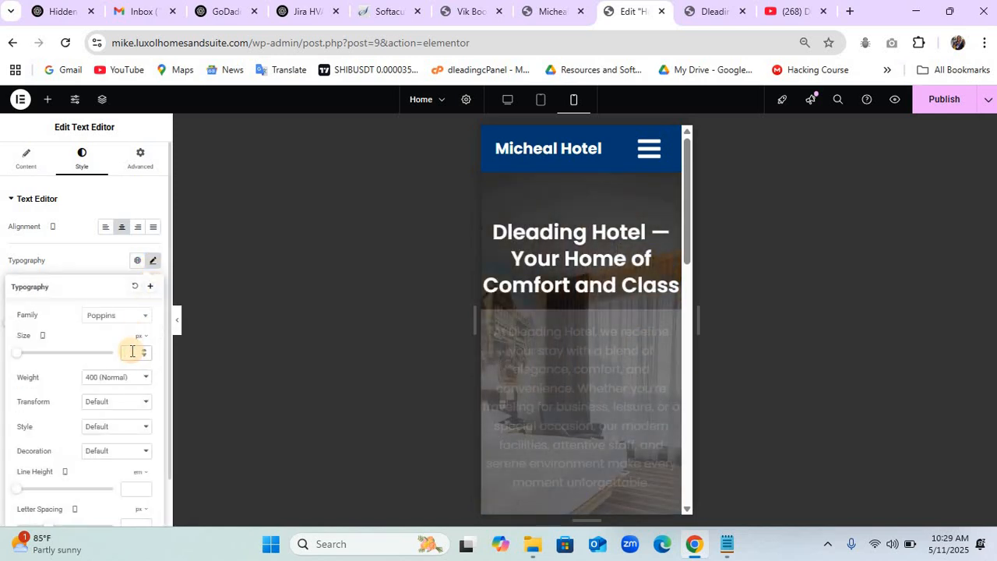
text(15)
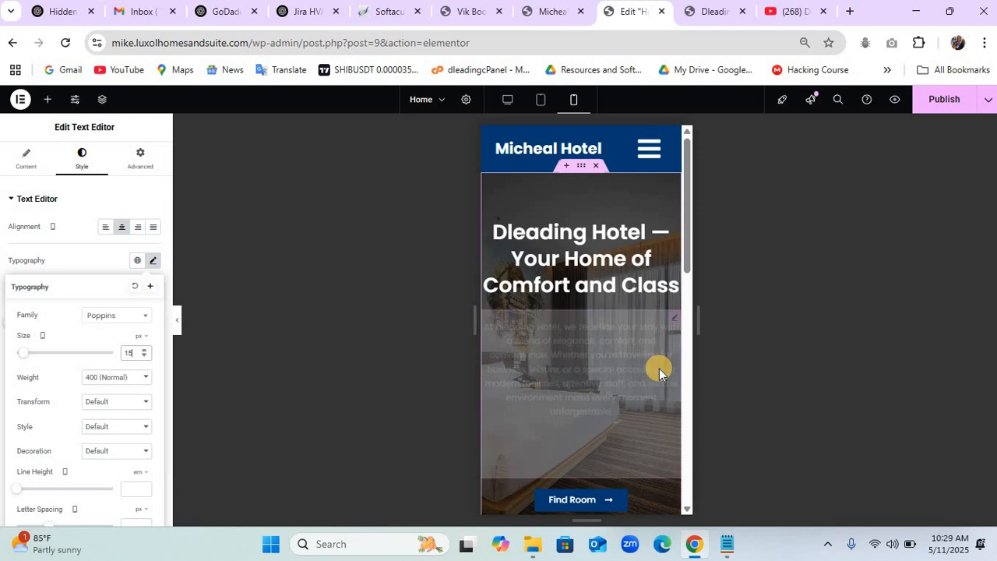
Set the hero container's mobile padding to 70 px top and bottom and 5 px right and left, and return to the desktop view.
click(581, 166)
click(140, 159)
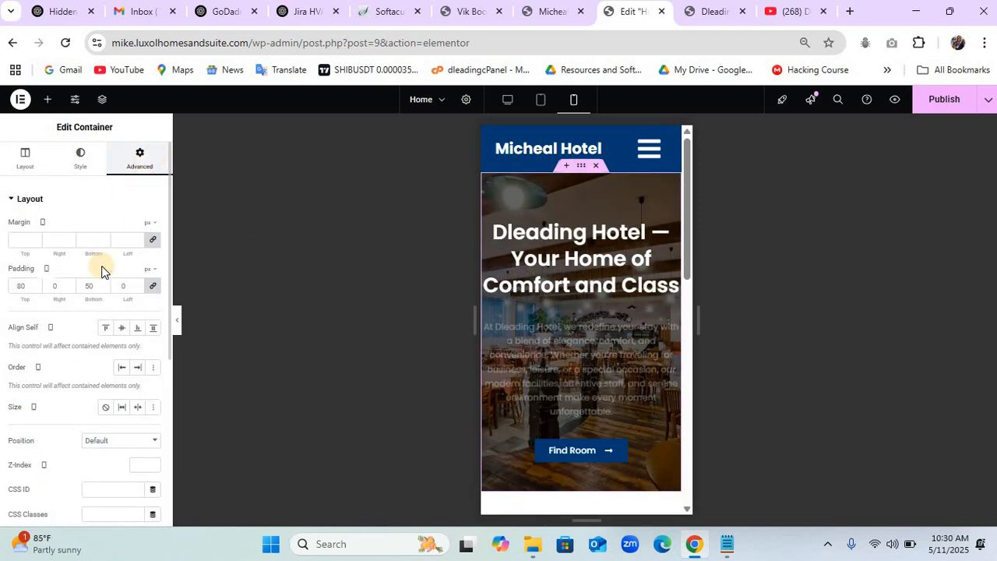
click(153, 286)
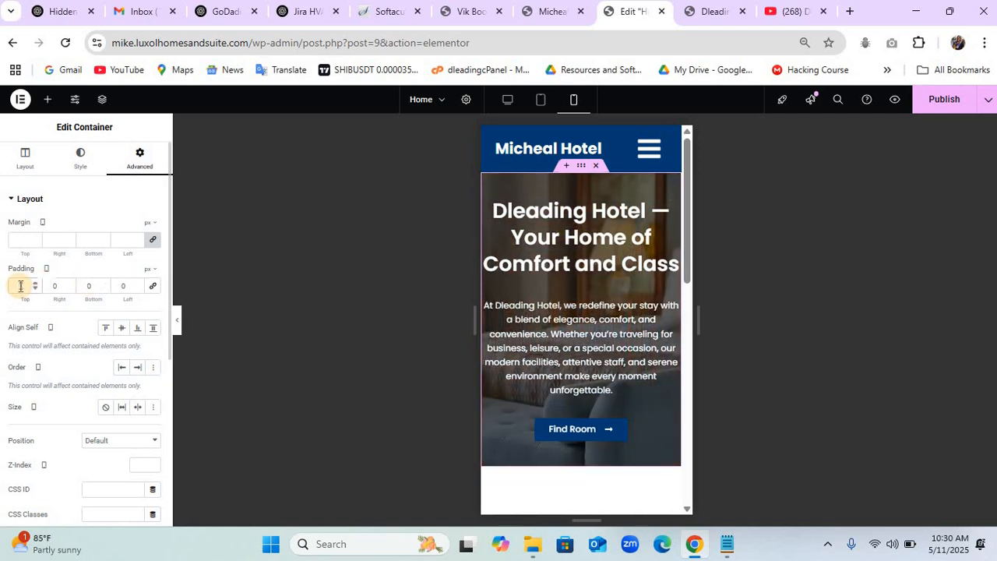
text(70)
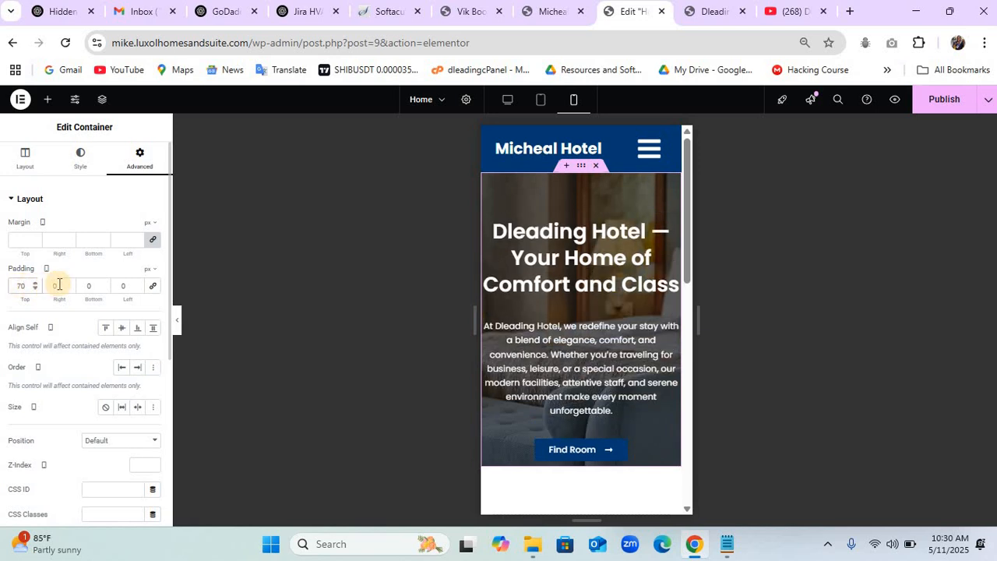
click(56, 284)
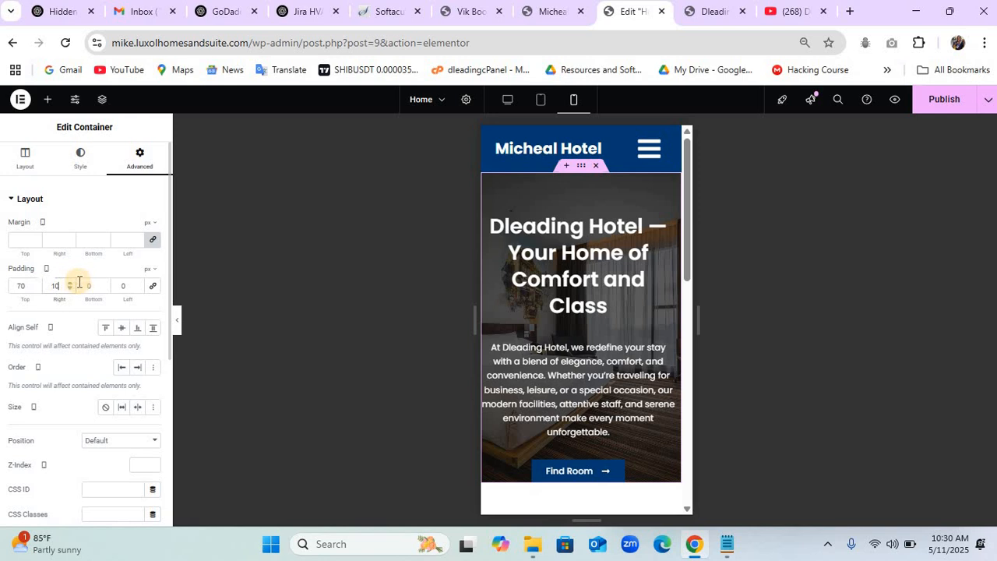
click(55, 285)
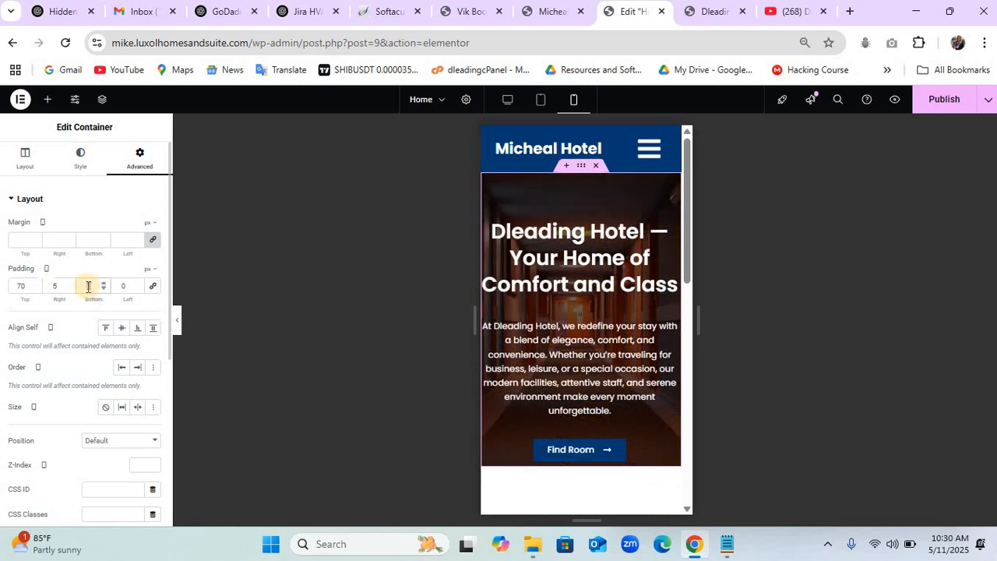
text(70)
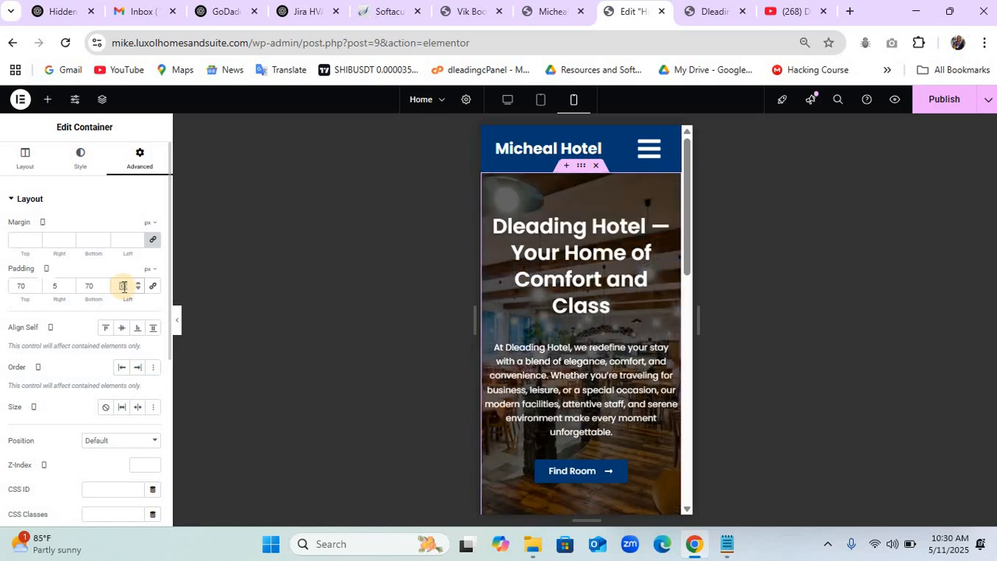
text(2)
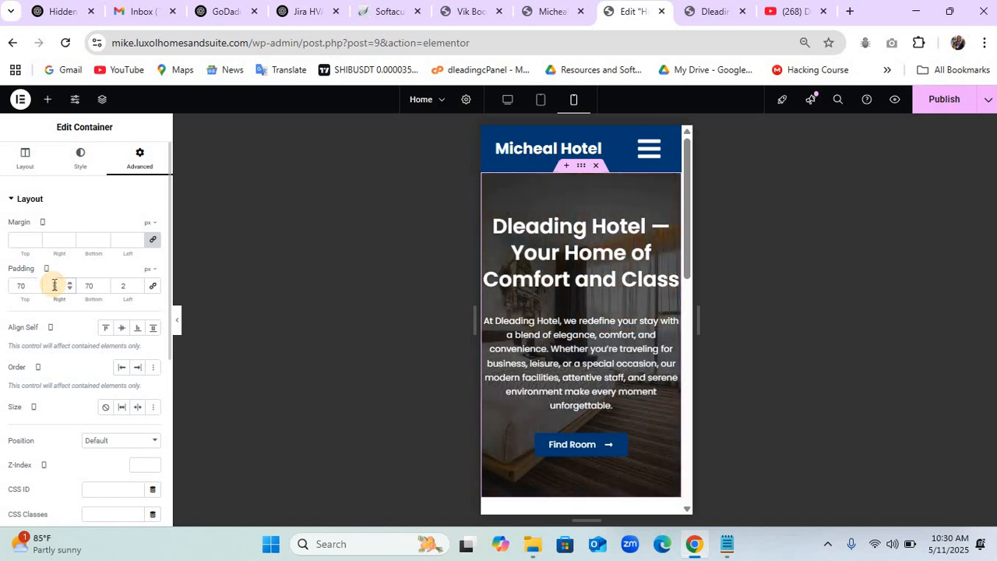
text(5)
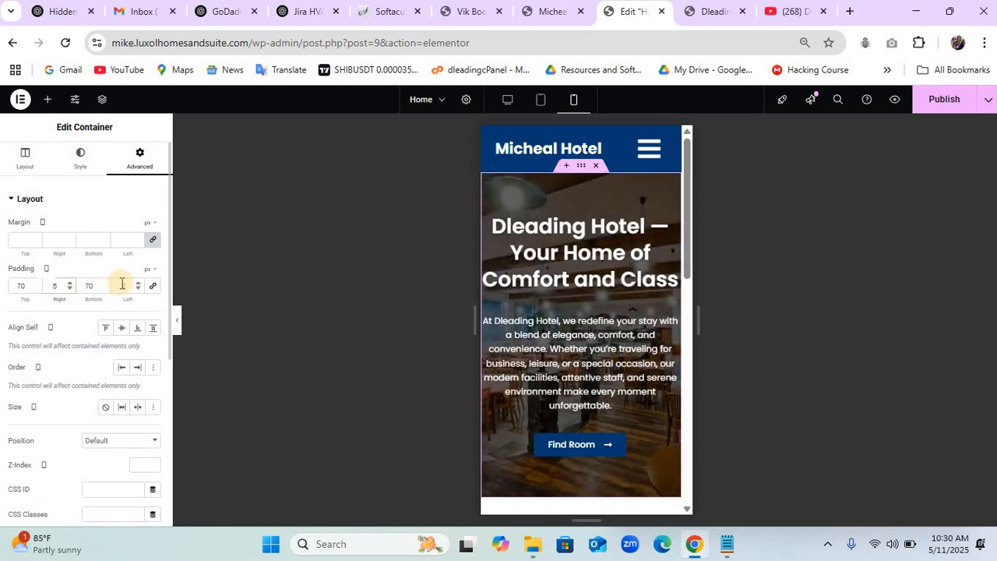
click(123, 285)
text(5)
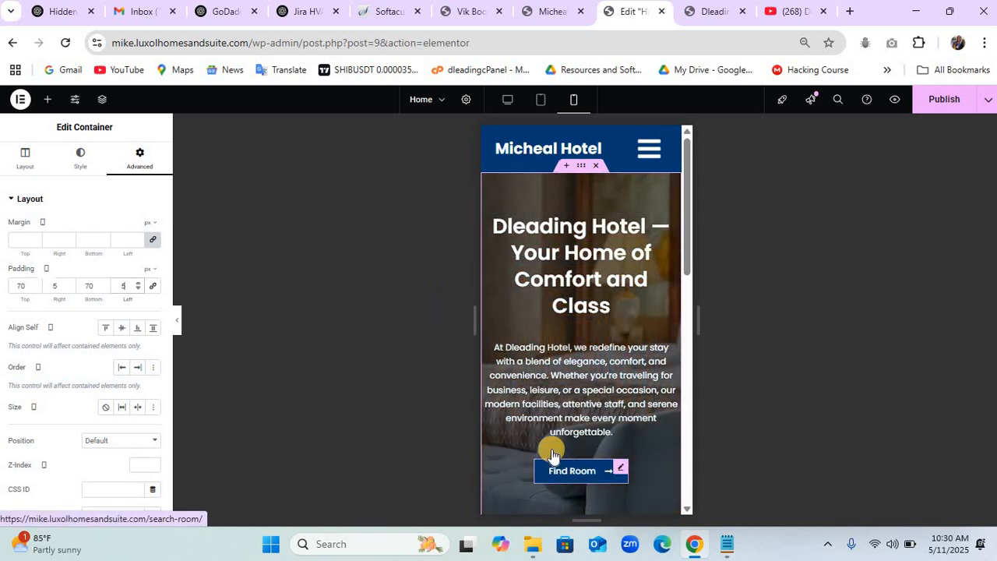
click(505, 105)
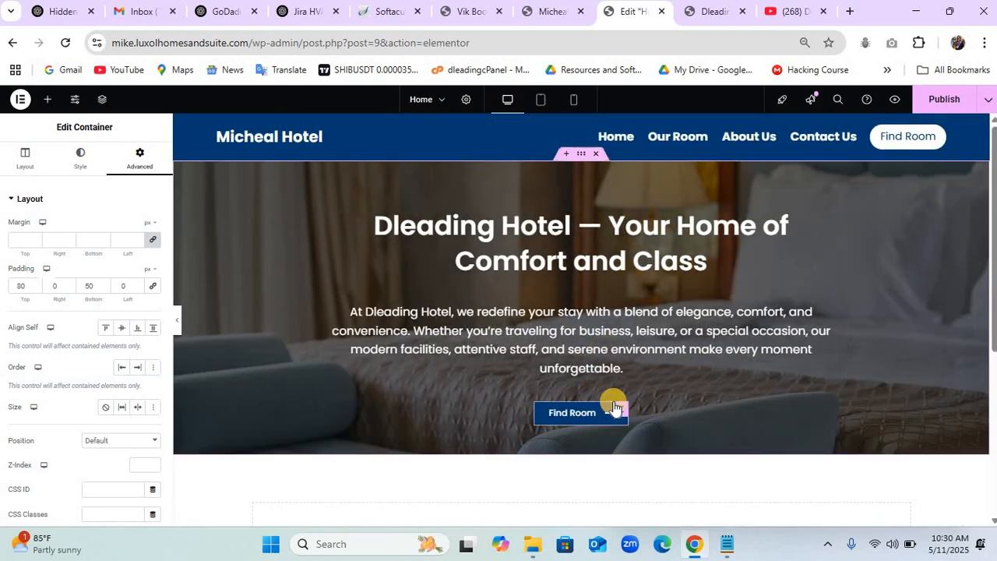
Set the hero Find Room button's border radius to 100 px on all corners.
click(619, 409)
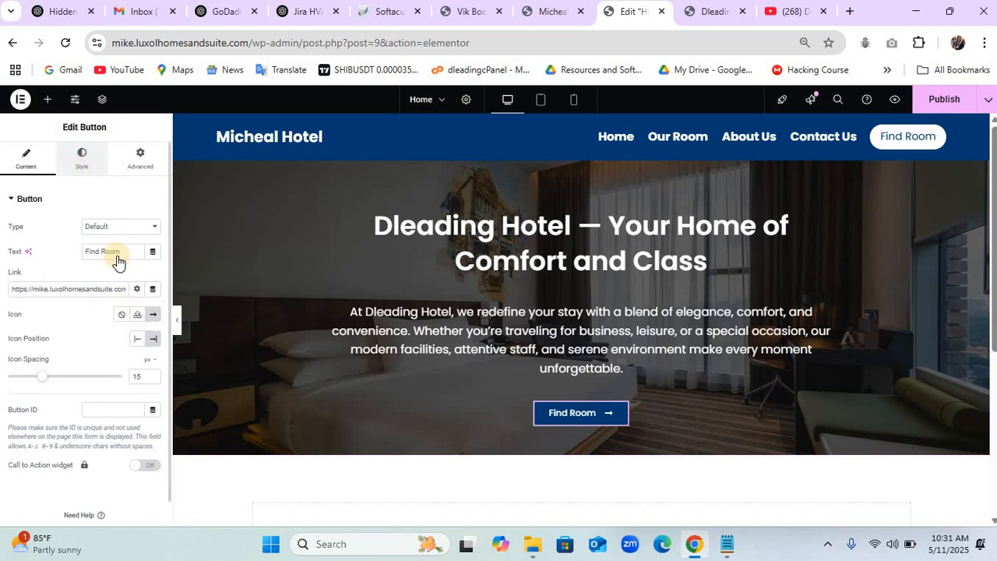
click(81, 160)
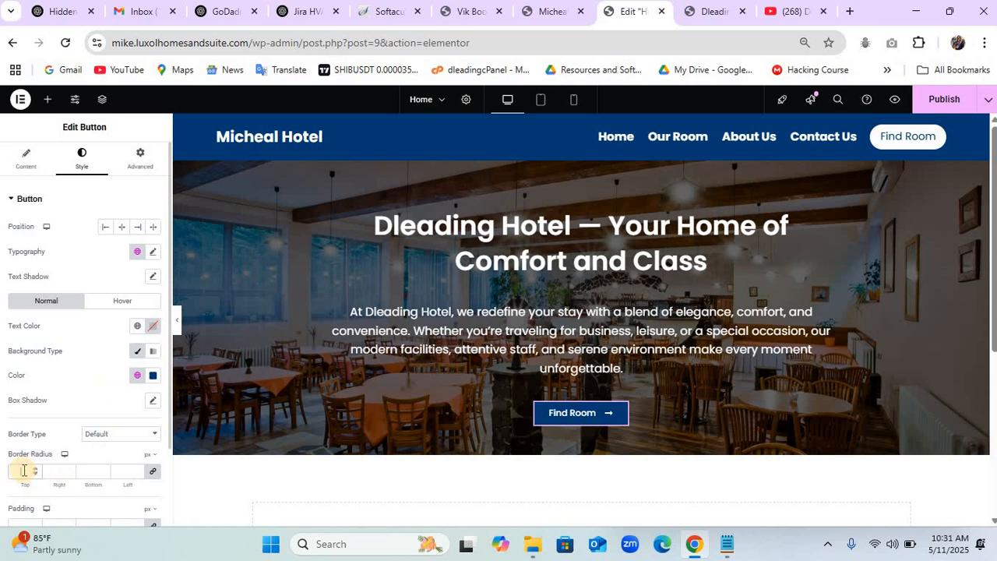
click(23, 471)
scroll(537, 426, down, 3)
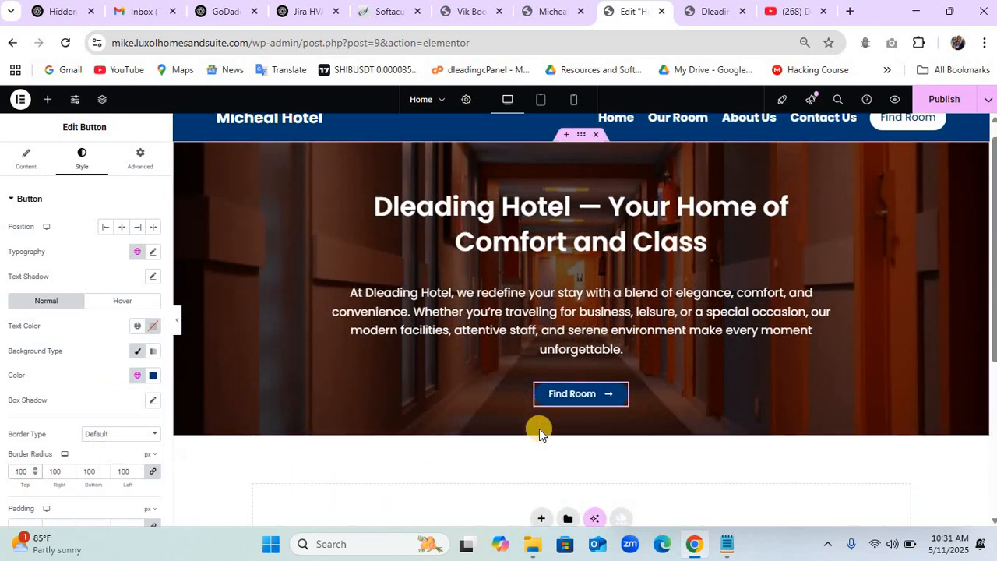
Check the Our Story section's layout on the reference Dleading Hotel site and return to the page editor.
click(707, 21)
scroll(543, 396, down, 5)
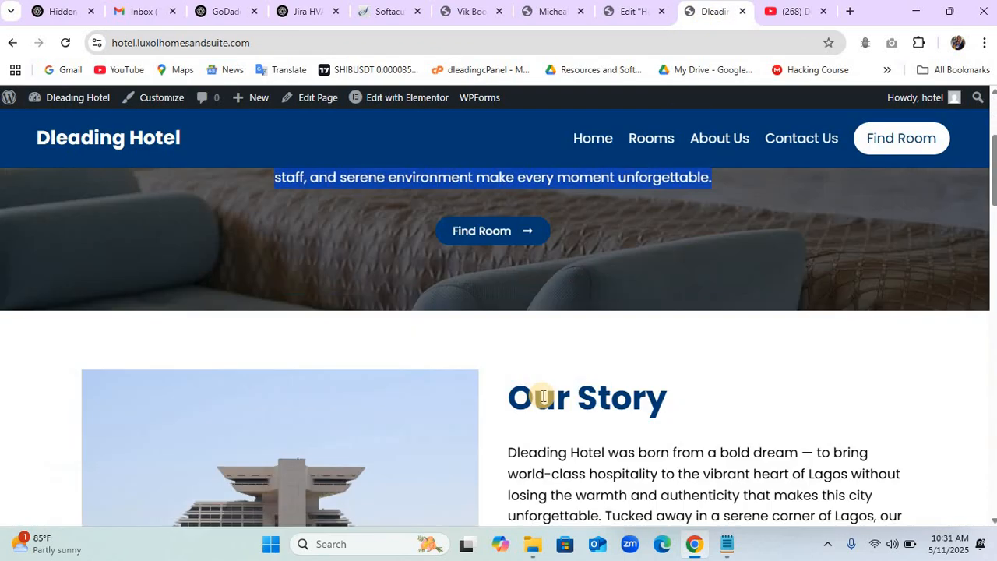
scroll(543, 397, up, 1)
scroll(543, 397, down, 2)
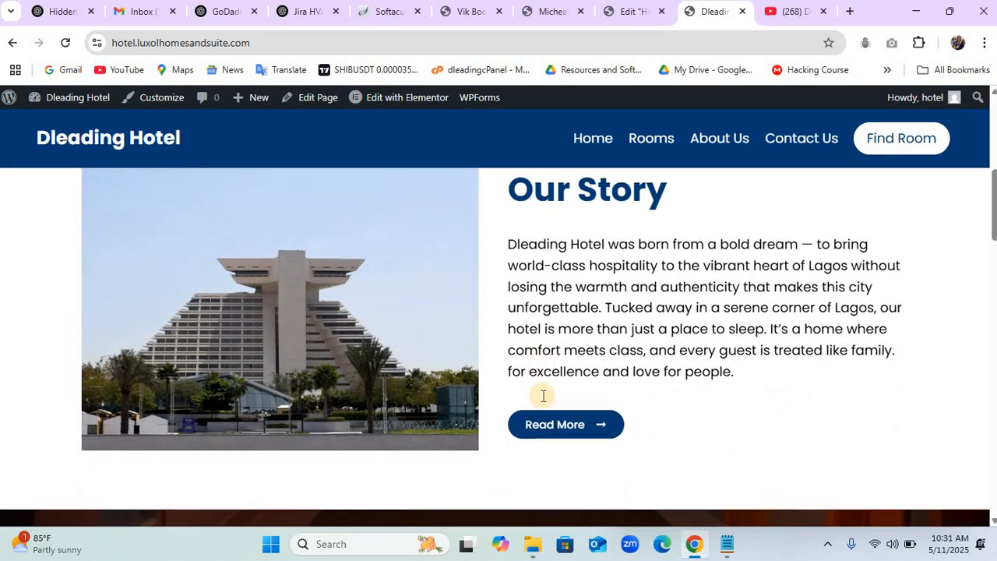
key(ctrl+a)
click(631, 14)
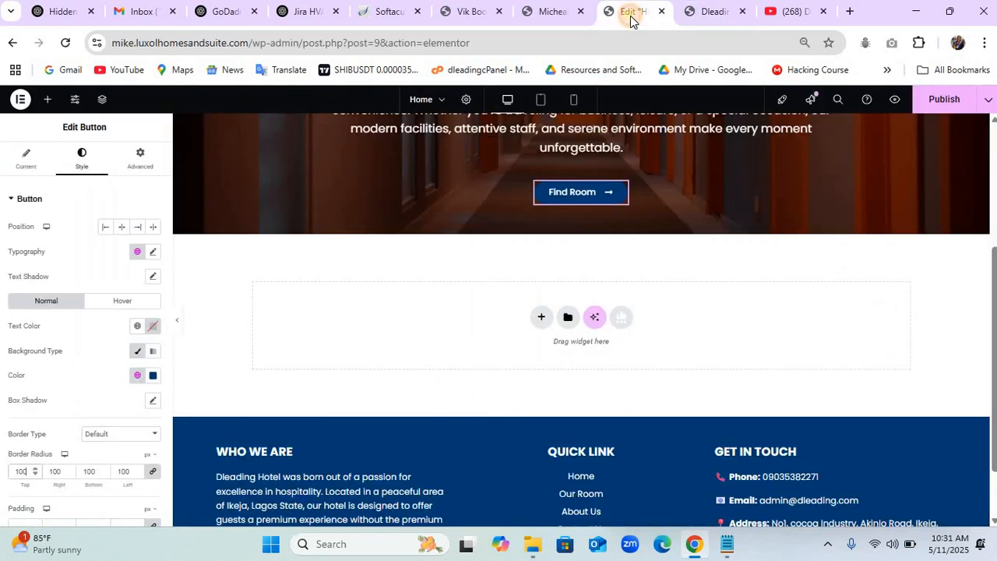
Add a two-equal-column flexbox container below the hero, centre its items, and set a 20 px column gap and 0 px row gap.
click(542, 320)
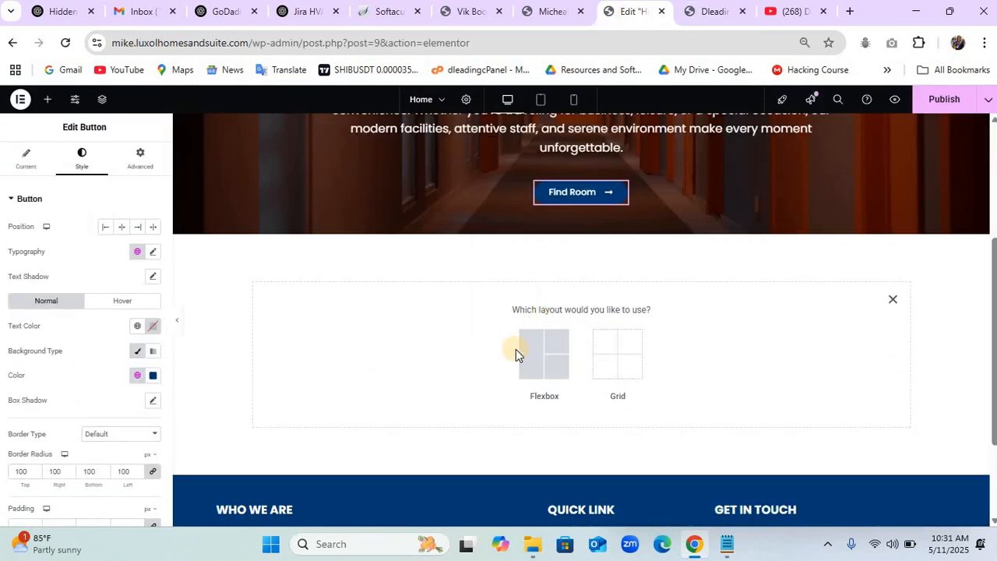
click(526, 350)
click(539, 351)
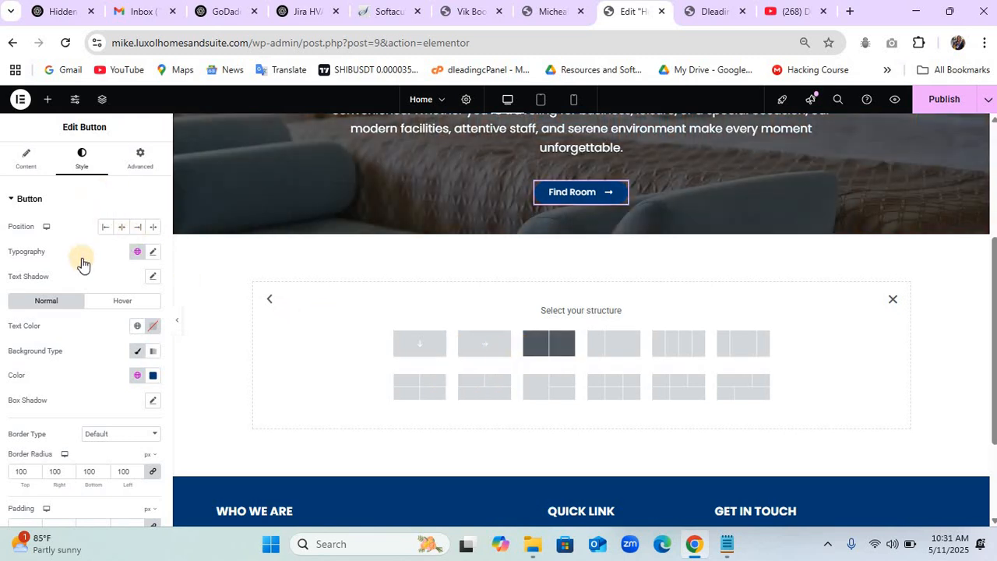
click(46, 437)
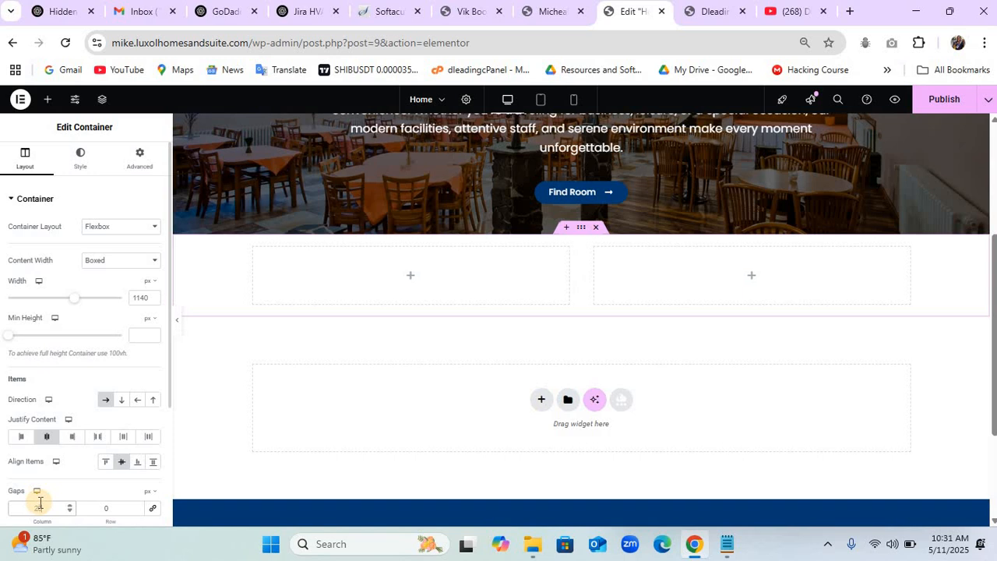
click(136, 501)
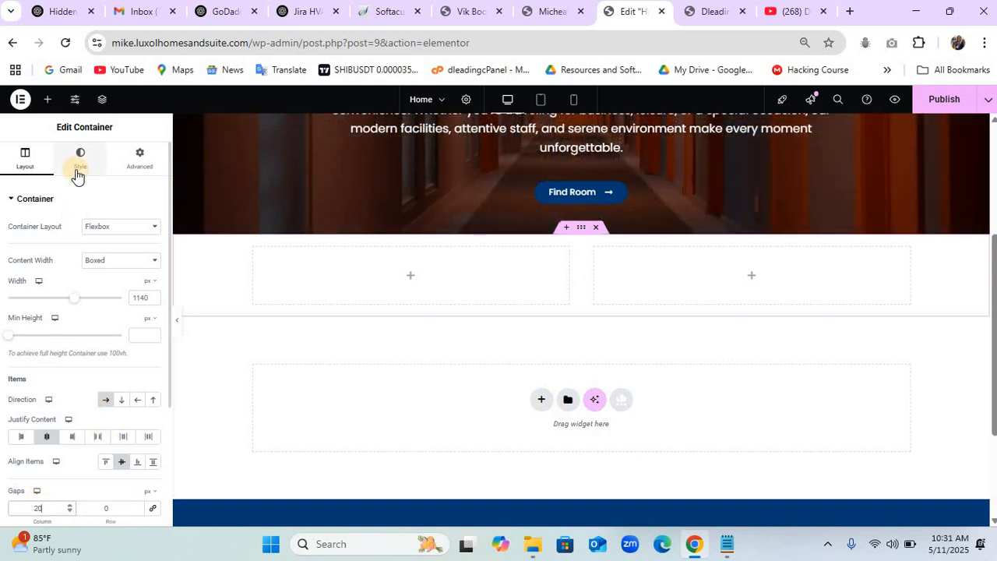
click(47, 99)
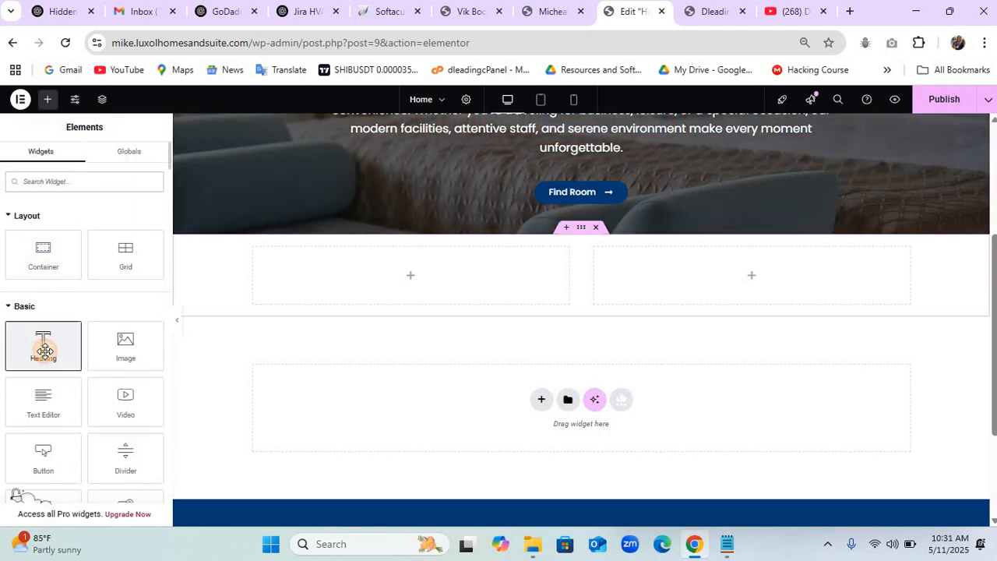
click(43, 350)
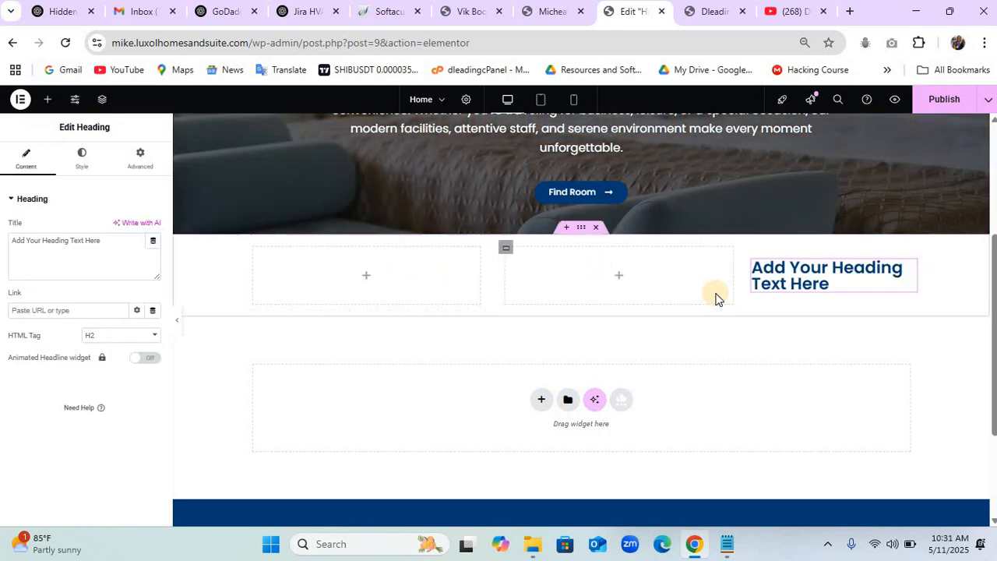
right_click(820, 272)
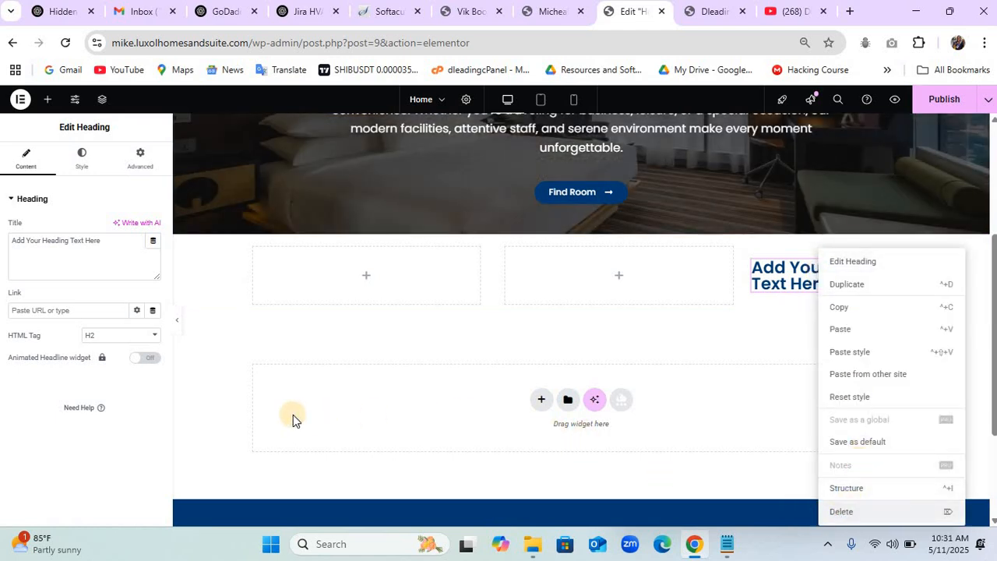
key(Delete)
Add an image widget to the new container's first column and assign the hotel building picture architecture-3268488_1280.jpg from the media library.
drag(115, 347, 312, 289)
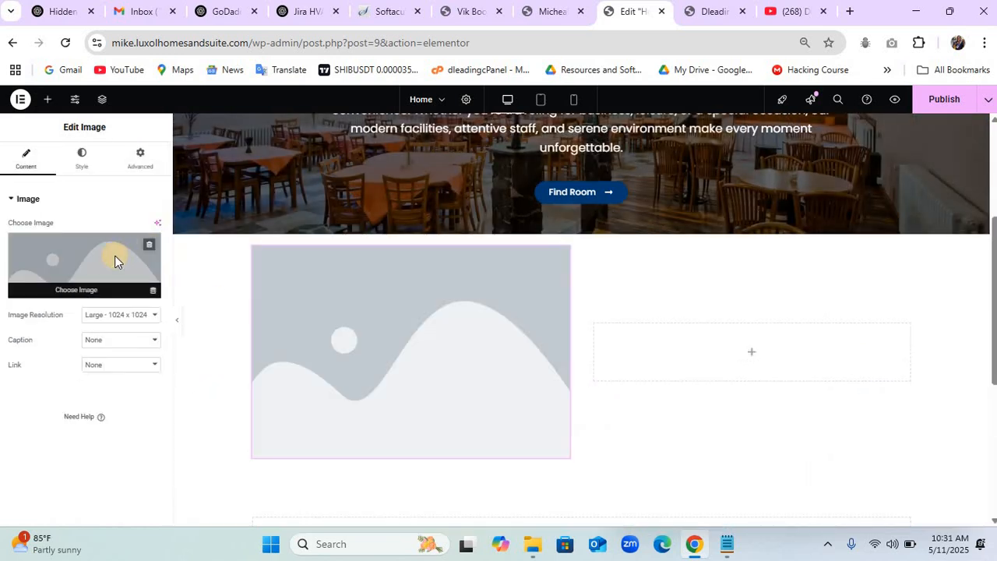
click(114, 257)
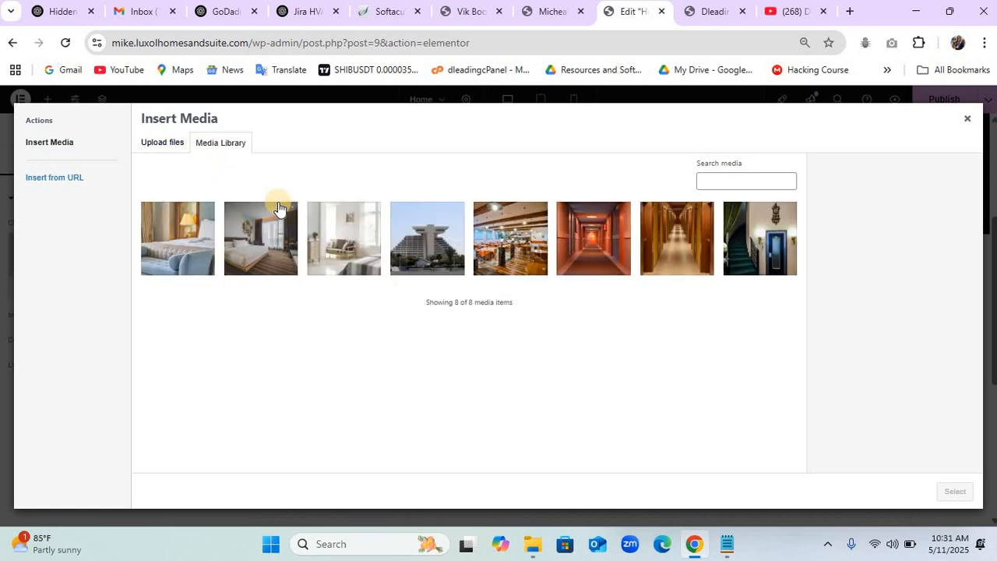
click(432, 242)
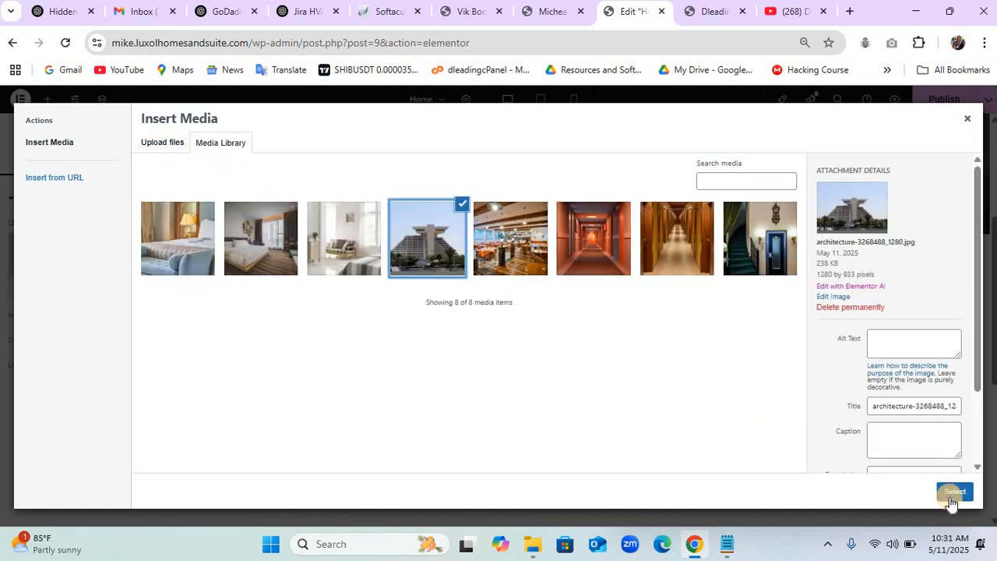
click(952, 492)
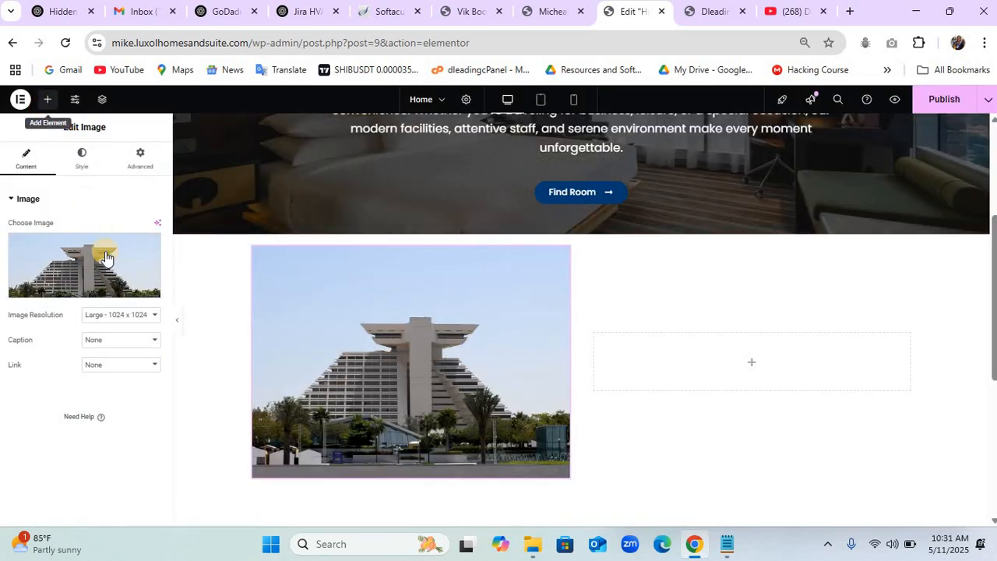
Add a heading widget to the column beside the hotel image, with a text editor widget beneath it.
click(46, 100)
drag(43, 342, 719, 350)
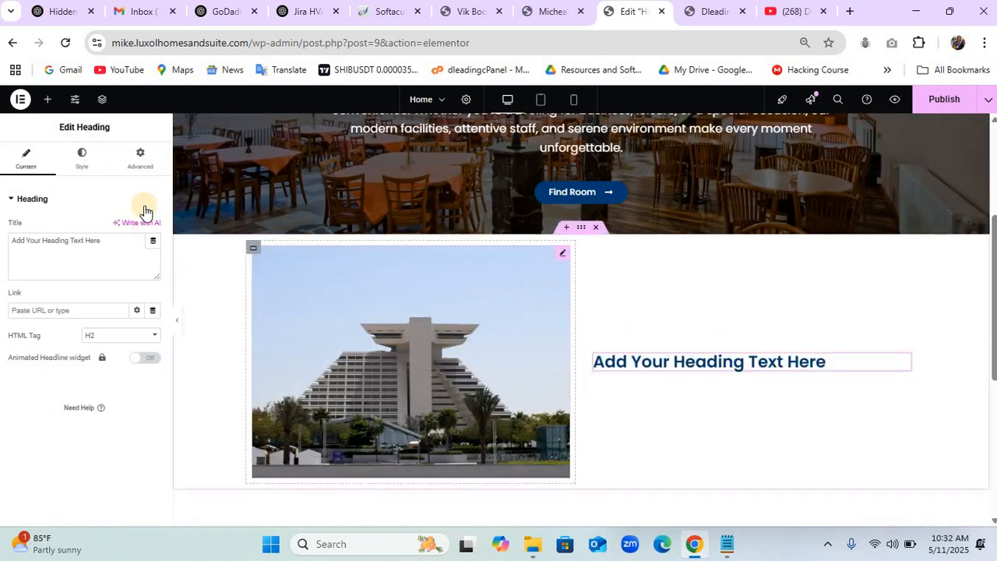
click(48, 100)
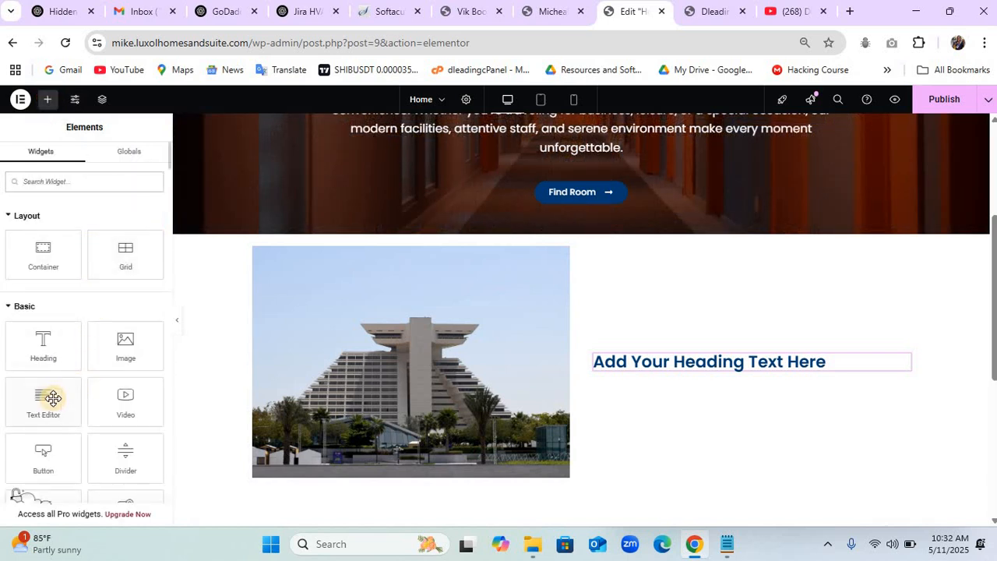
drag(49, 397, 694, 361)
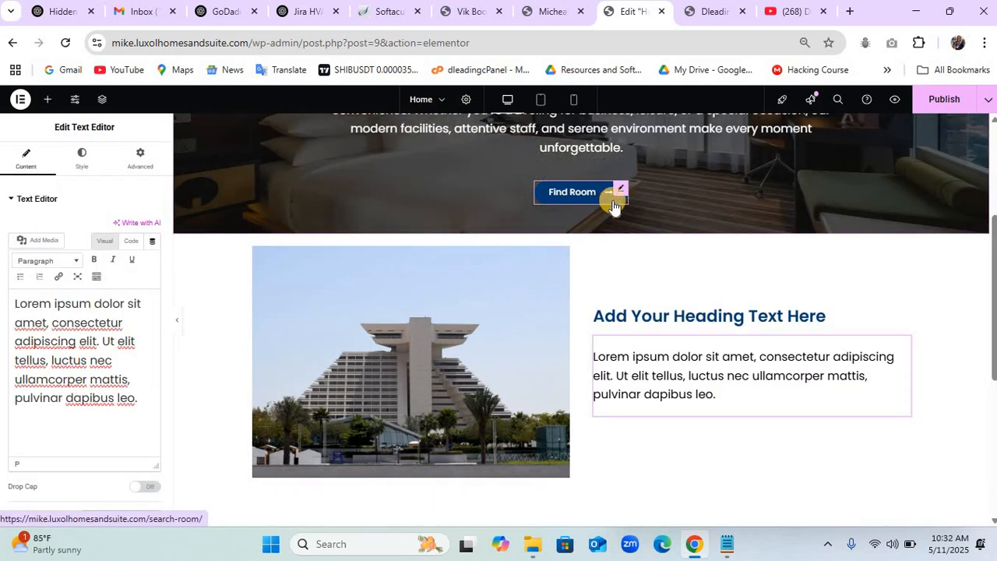
Copy the hero's Find Room button and paste it below the text paragraph in the column beside the hotel image.
right_click(591, 192)
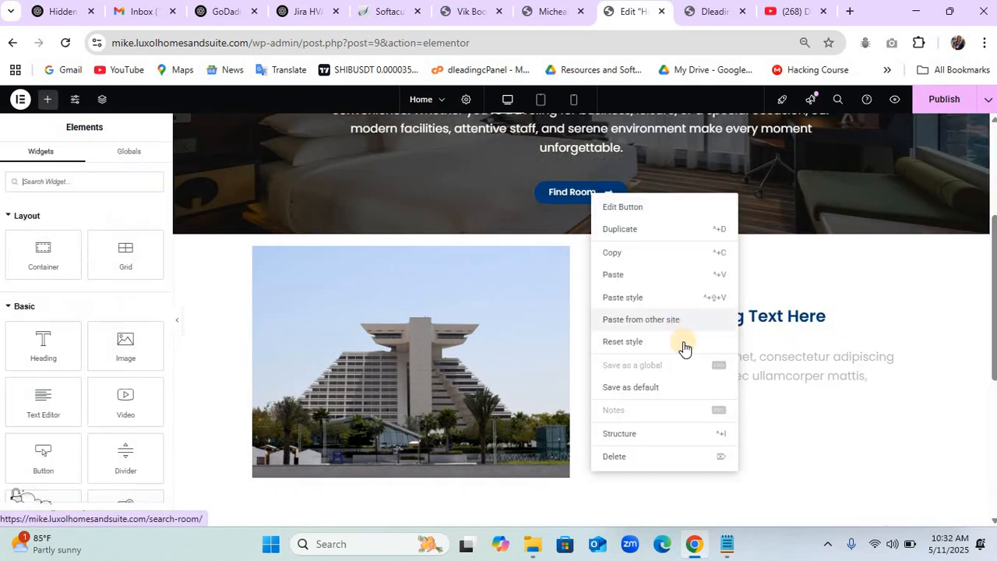
click(626, 258)
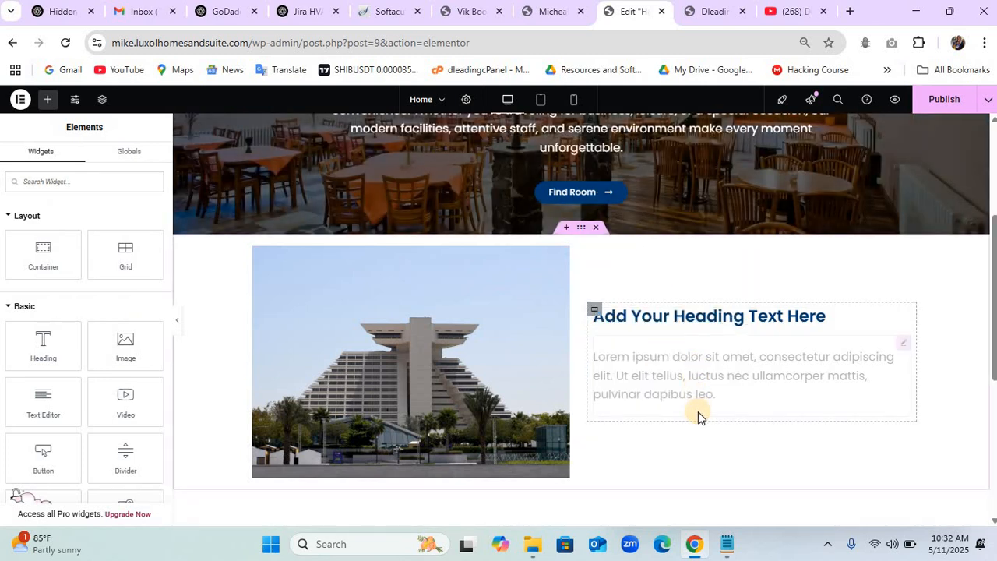
right_click(697, 416)
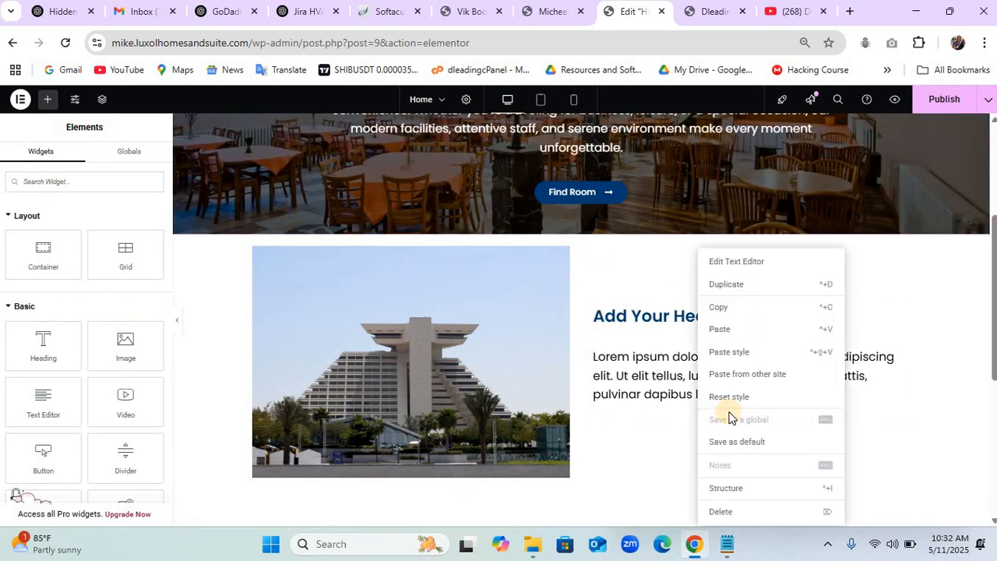
click(741, 353)
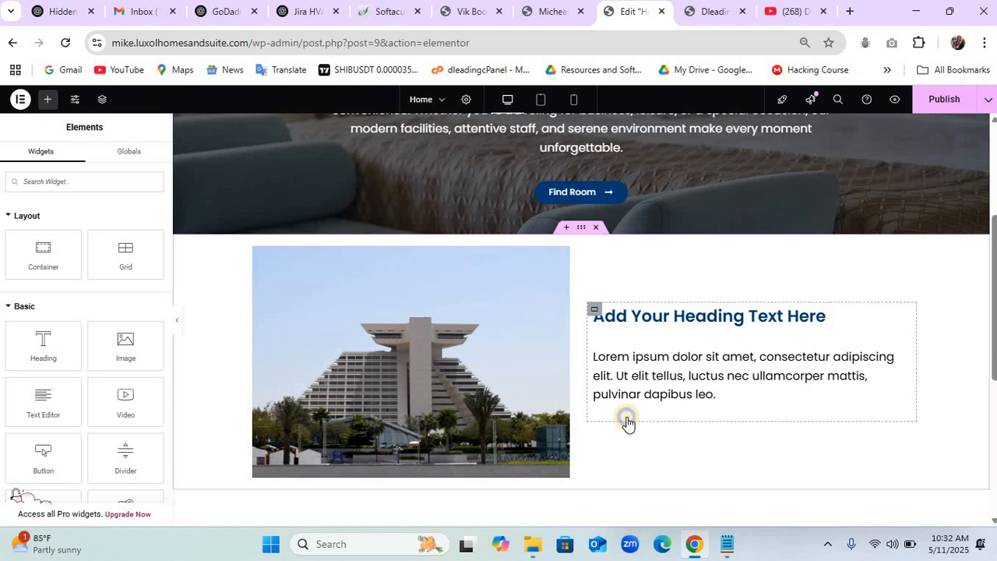
right_click(628, 422)
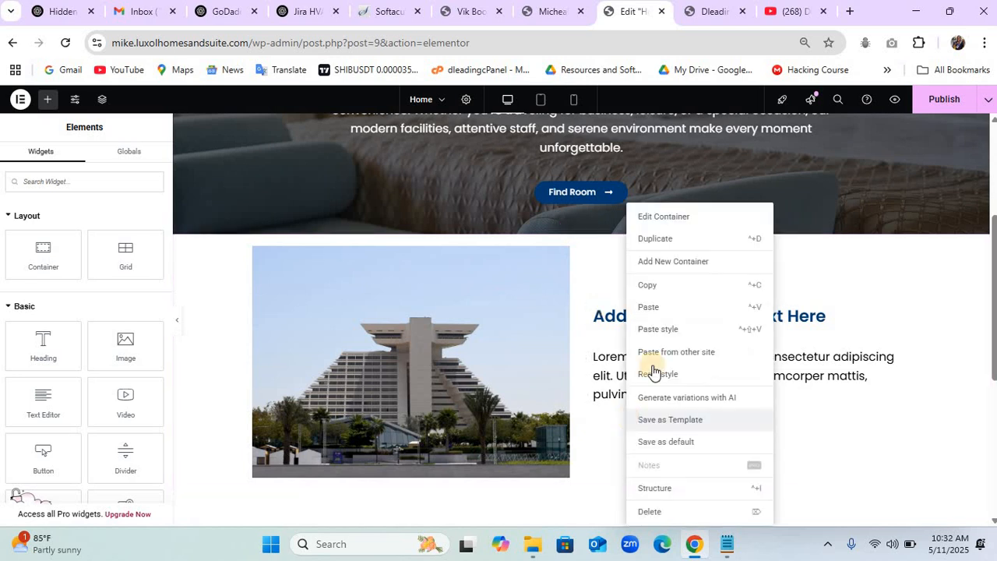
click(654, 312)
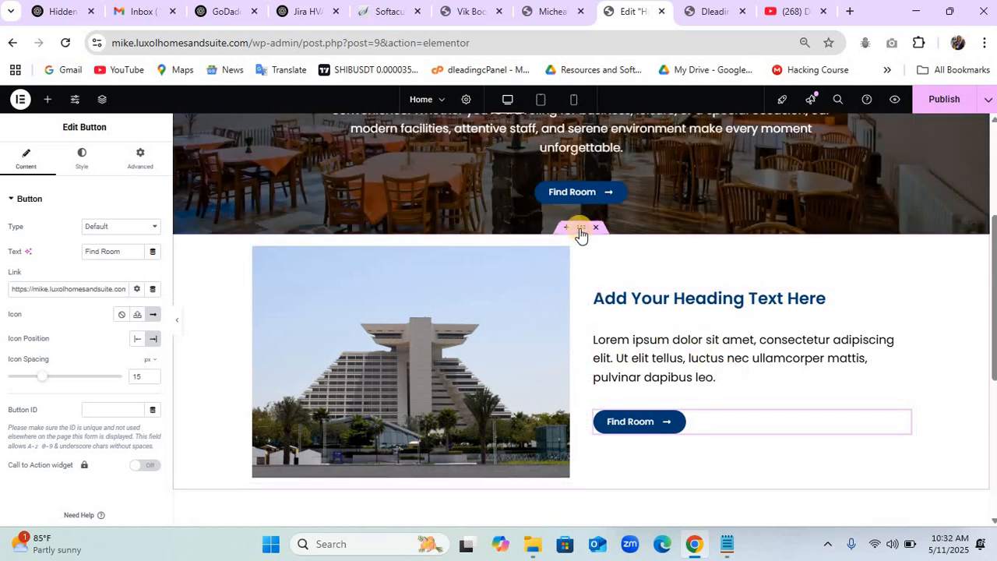
Unlink the two-column container's padding values and set the top and bottom padding to 70 px with 0 px right and left.
click(580, 232)
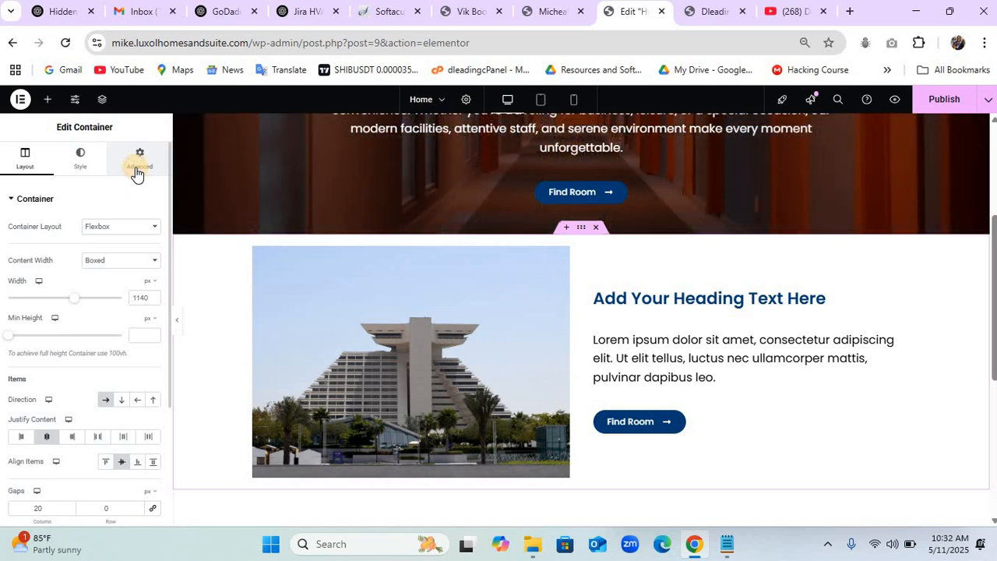
click(137, 166)
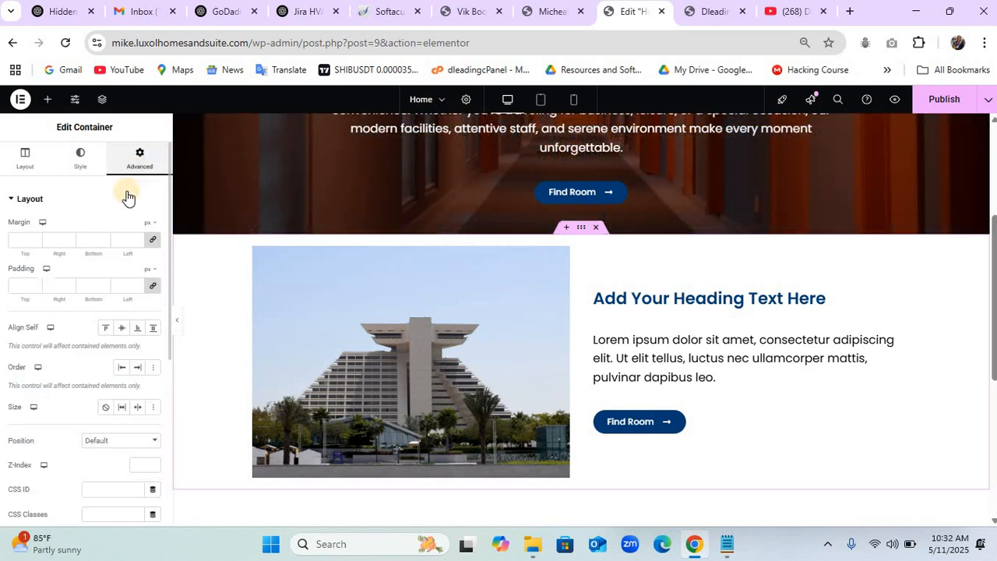
click(153, 286)
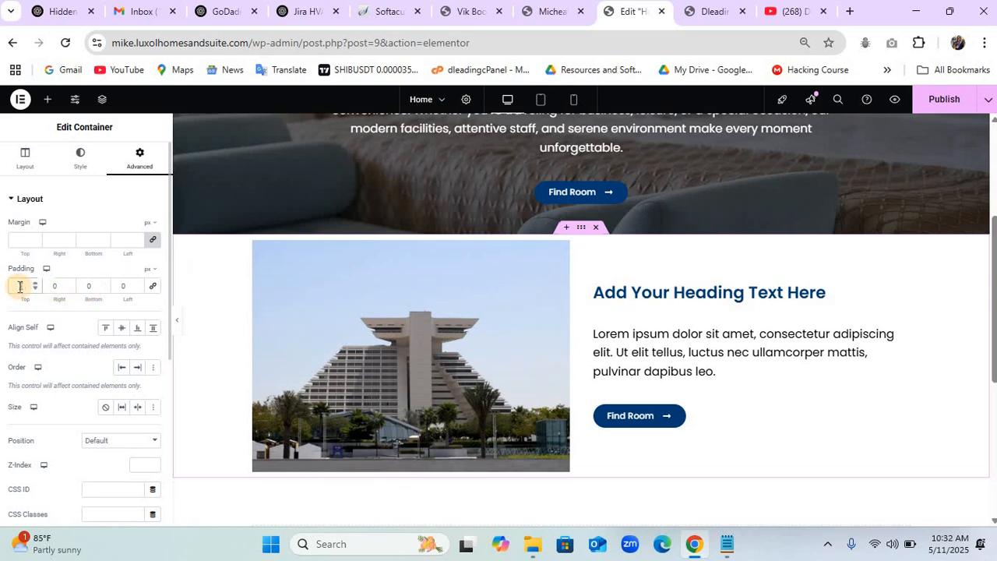
text(70)
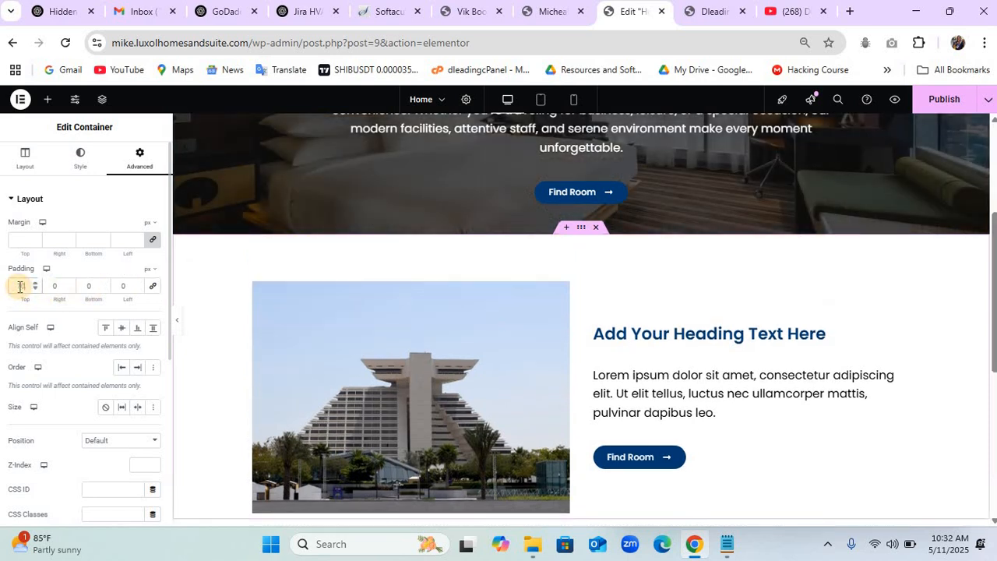
click(87, 287)
text(70)
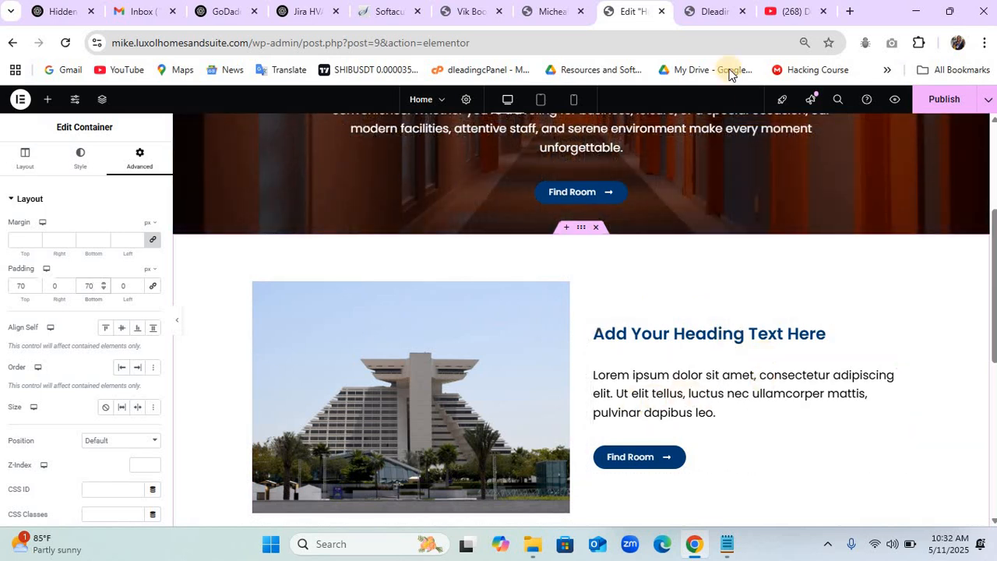
Review the Our Story section and the sections down to Our Room on the reference Dleading Hotel site.
click(703, 19)
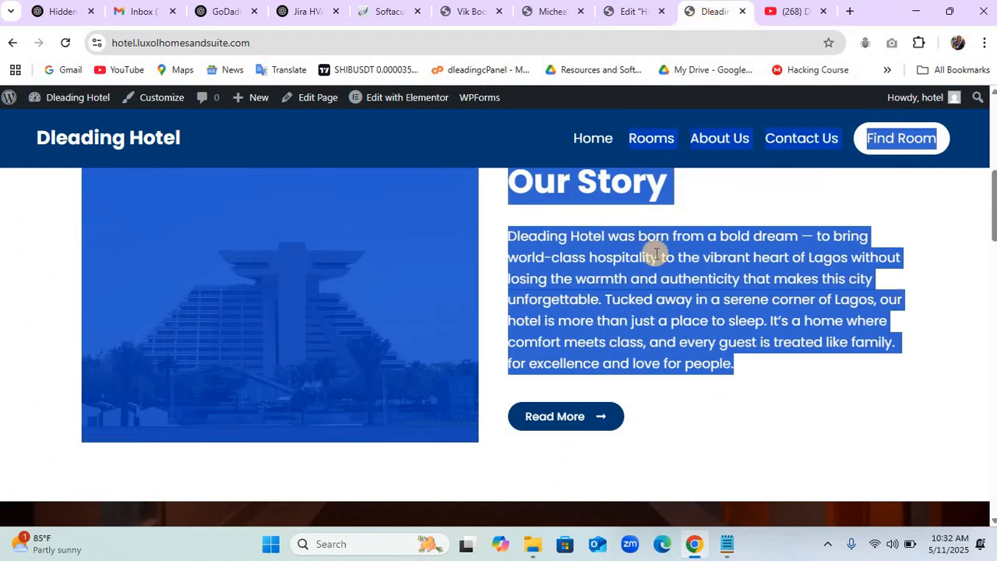
click(653, 261)
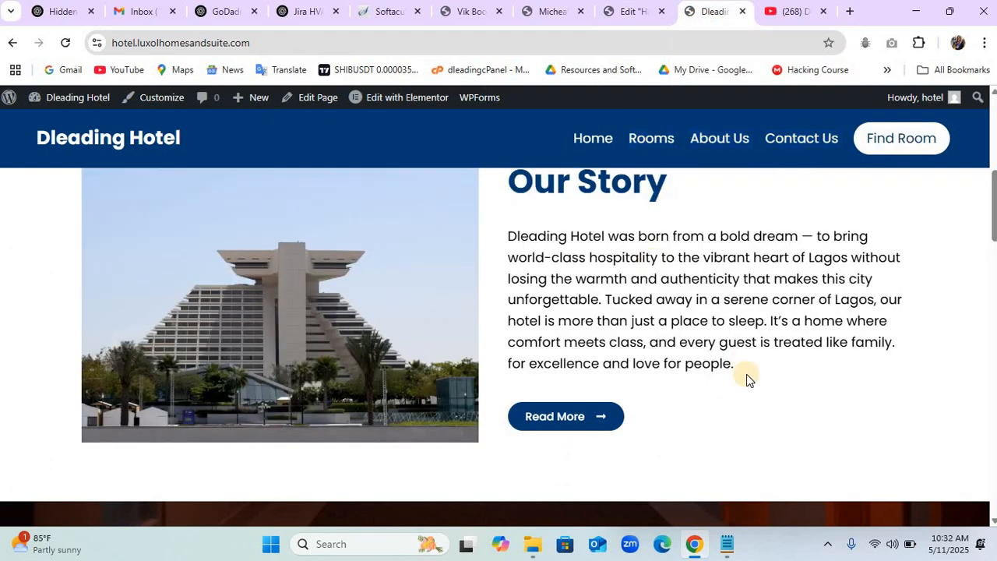
scroll(746, 374, down, 1)
scroll(747, 375, down, 5)
scroll(747, 375, up, 3)
scroll(747, 375, down, 8)
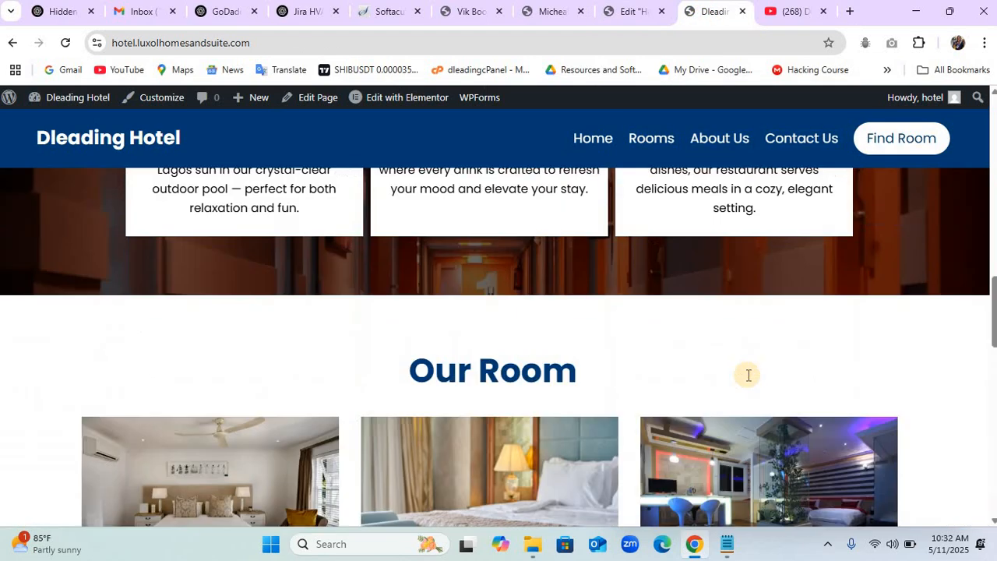
scroll(747, 375, up, 2)
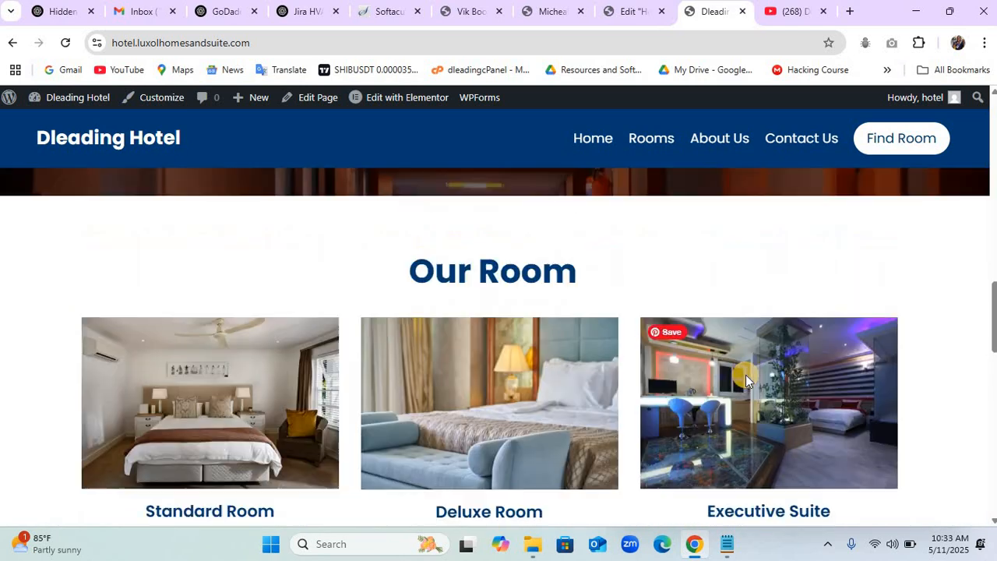
Examine the Swimming Pool, Bar and Restaurant cards and the Our Room section on the reference Dleading Hotel site.
scroll(745, 375, up, 4)
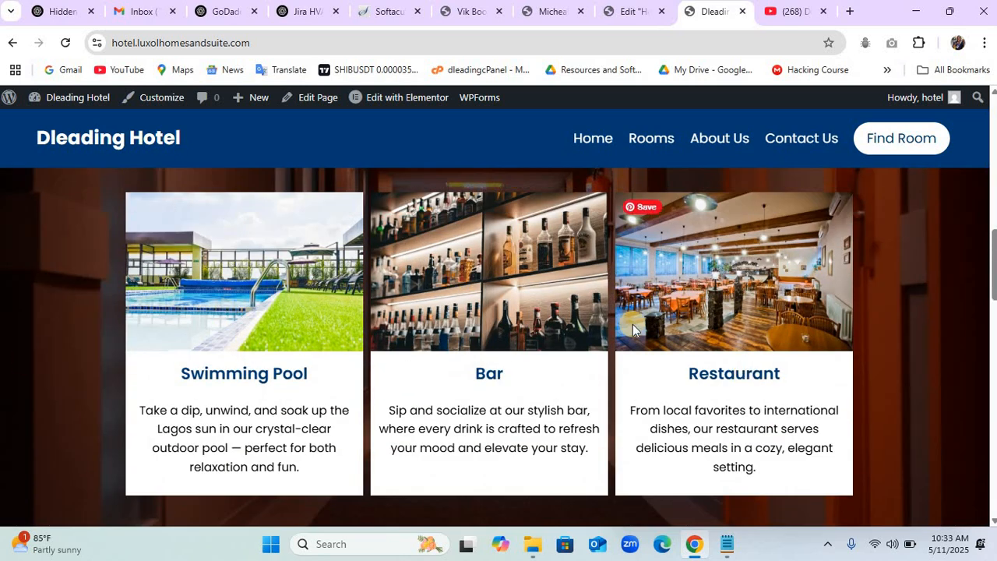
scroll(633, 325, down, 4)
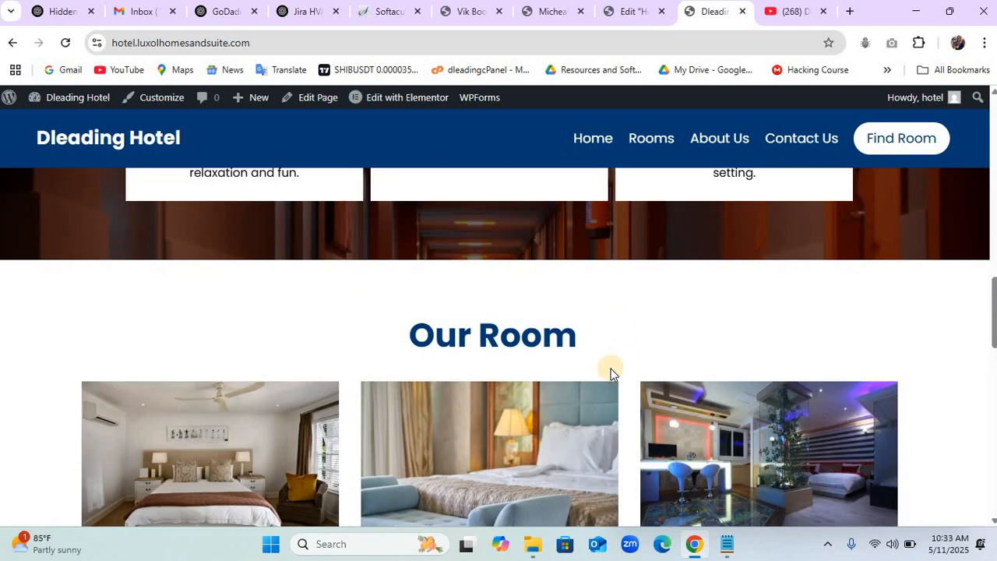
scroll(611, 373, down, 3)
scroll(610, 373, up, 8)
scroll(610, 372, down, 4)
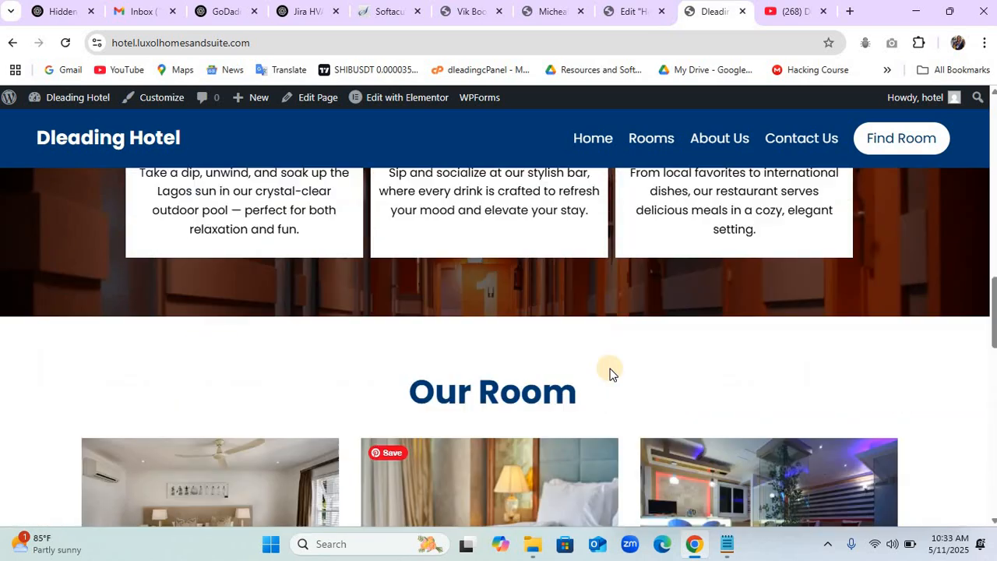
scroll(609, 368, down, 3)
scroll(609, 369, up, 3)
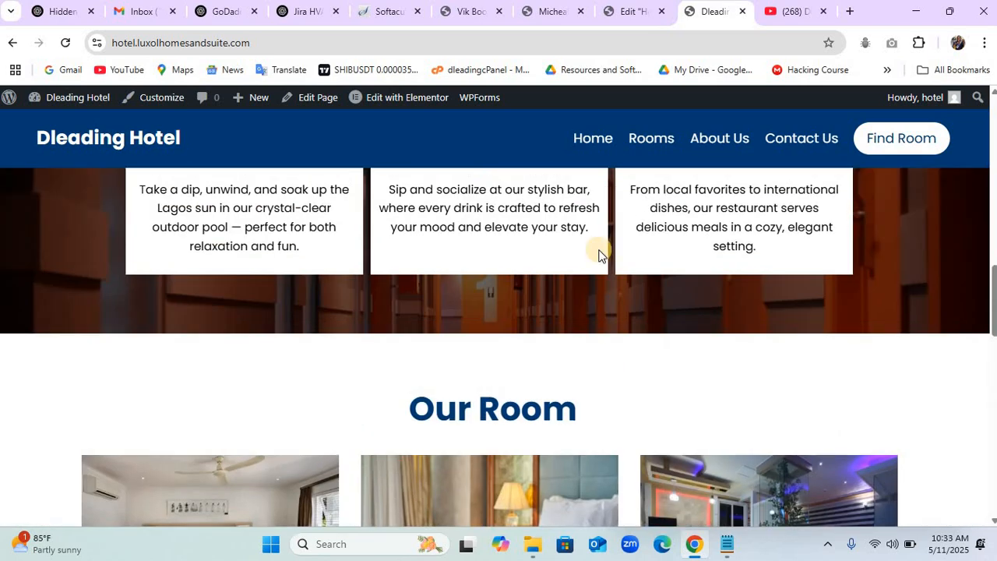
Return to the home page editor and open the saved templates library from the empty area above the footer.
click(631, 12)
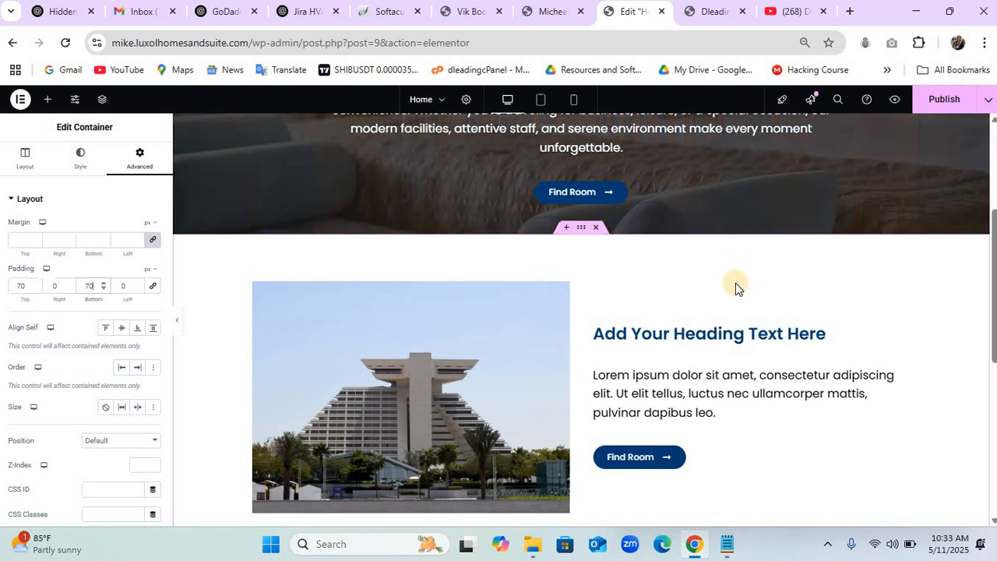
scroll(736, 283, up, 3)
scroll(735, 283, down, 6)
scroll(736, 282, down, 2)
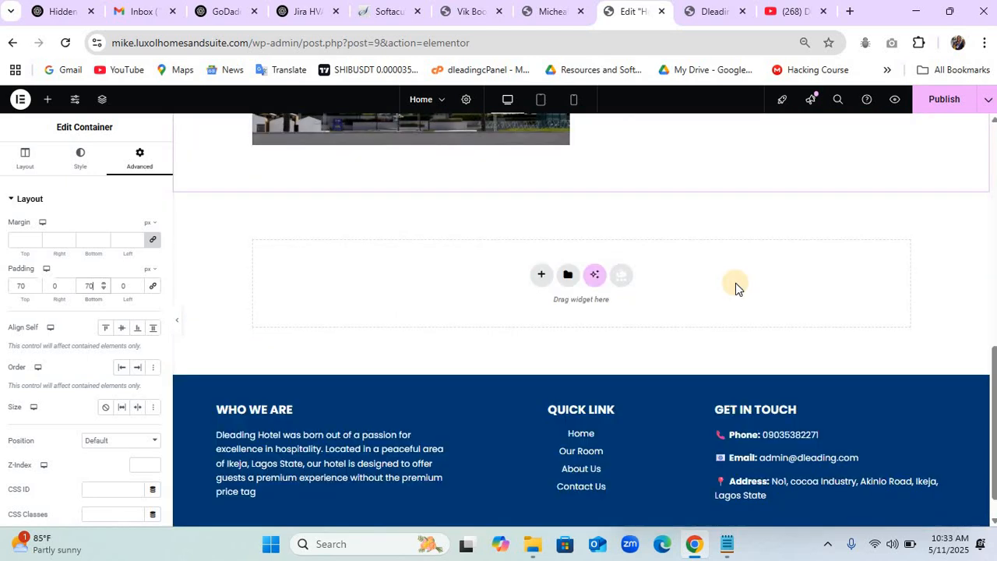
scroll(736, 283, up, 7)
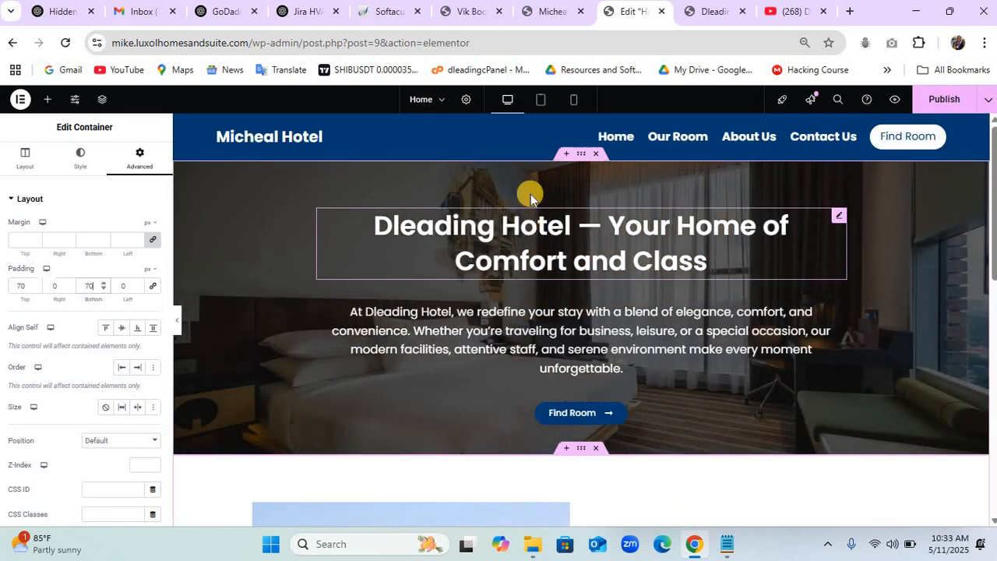
scroll(727, 308, down, 10)
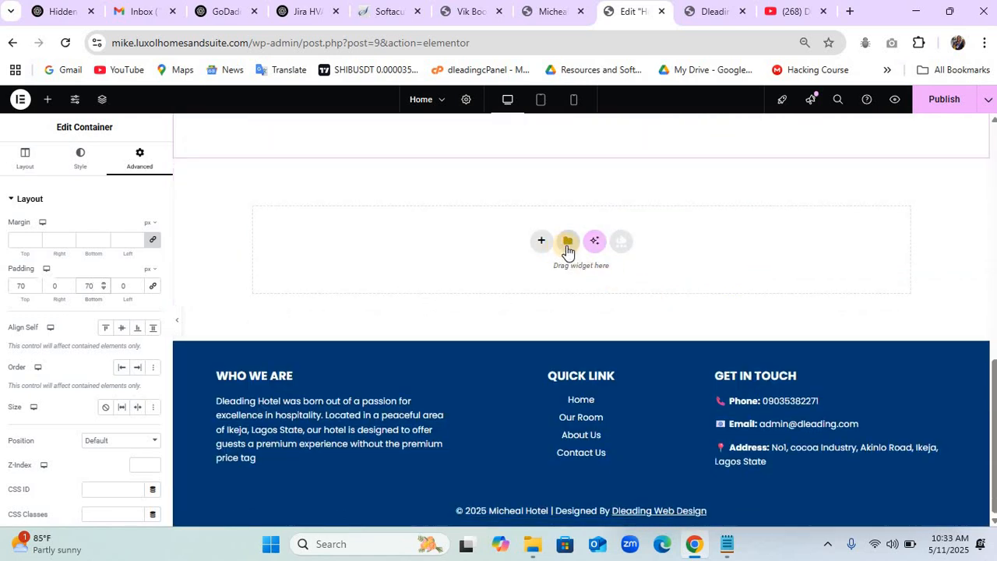
click(566, 244)
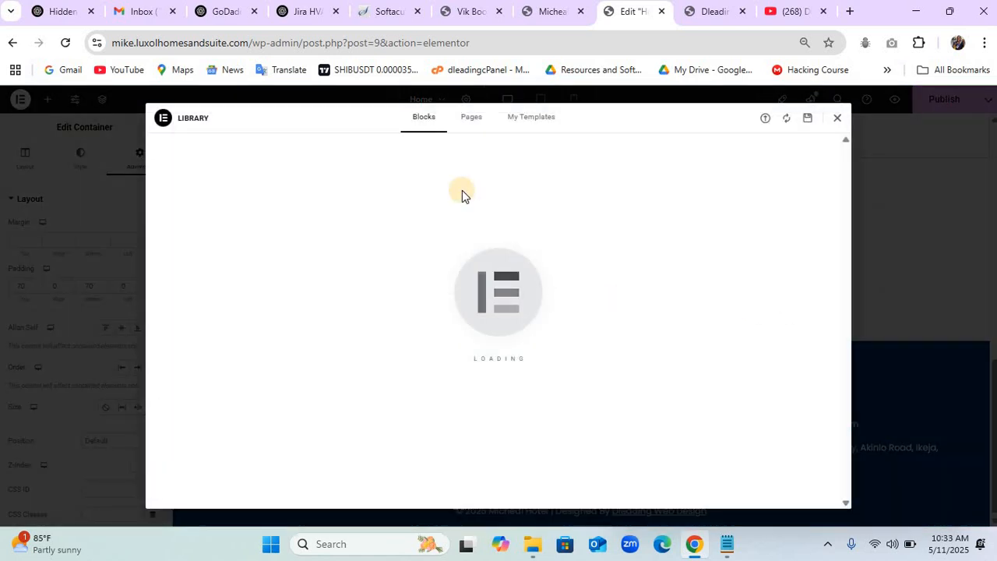
click(521, 119)
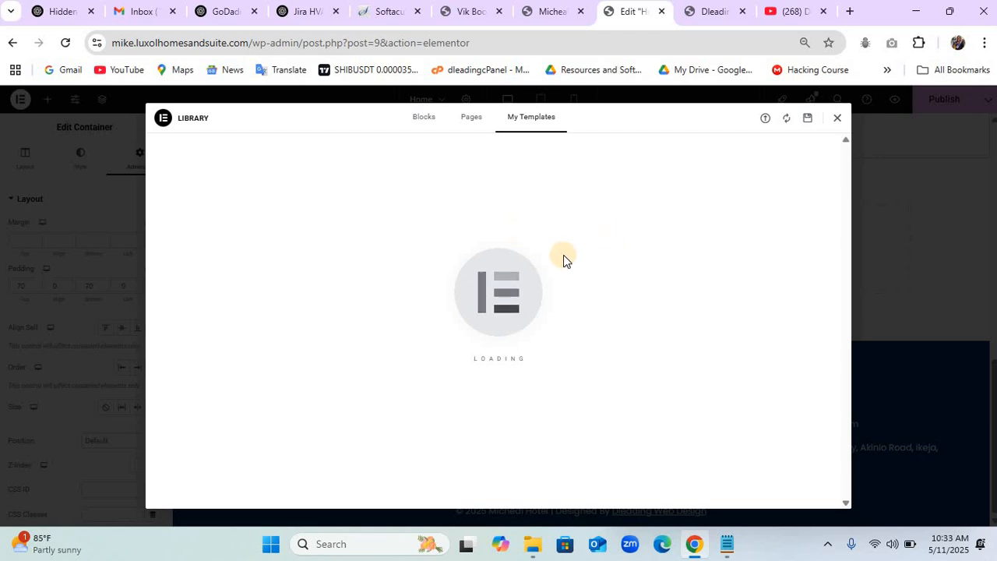
Import the template file elementor-75-2025-05-09.json into the library, accepting the JSON warning and enabling unfiltered file uploads.
click(765, 118)
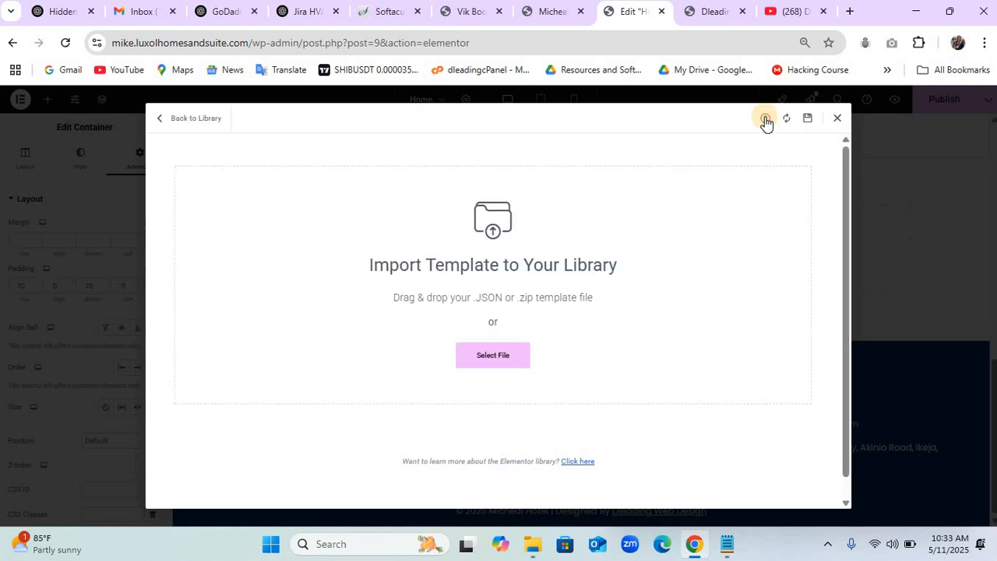
click(490, 355)
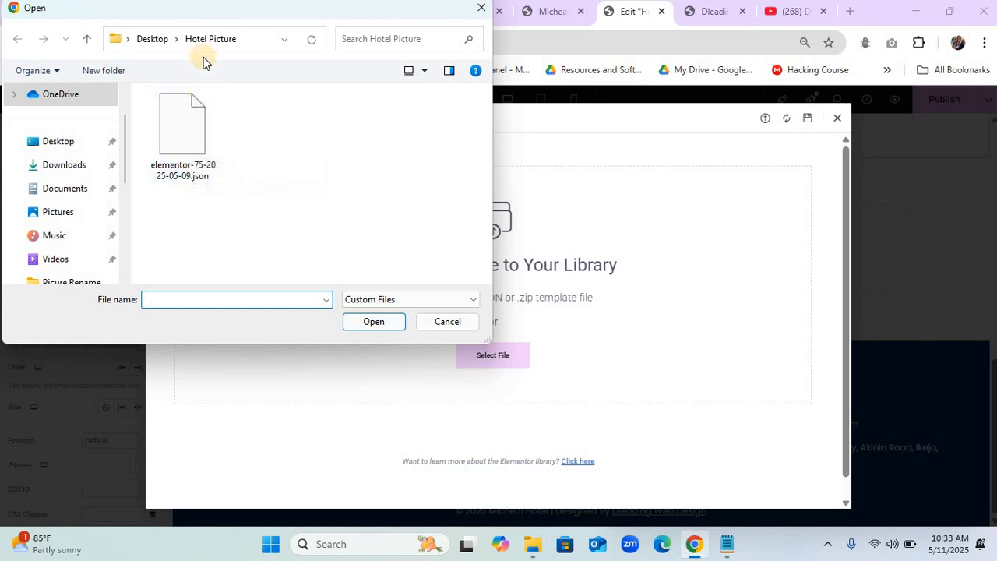
click(191, 134)
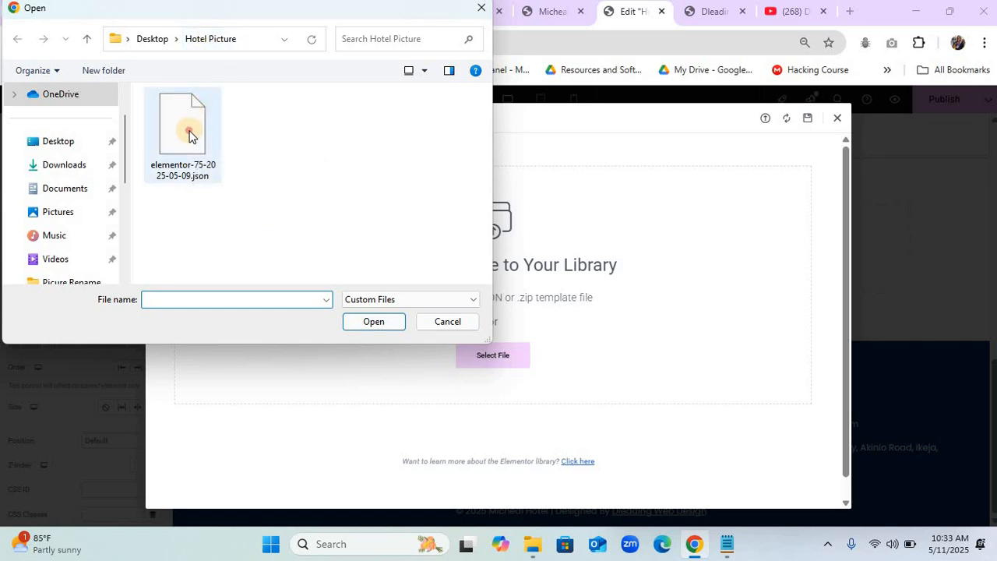
click(372, 321)
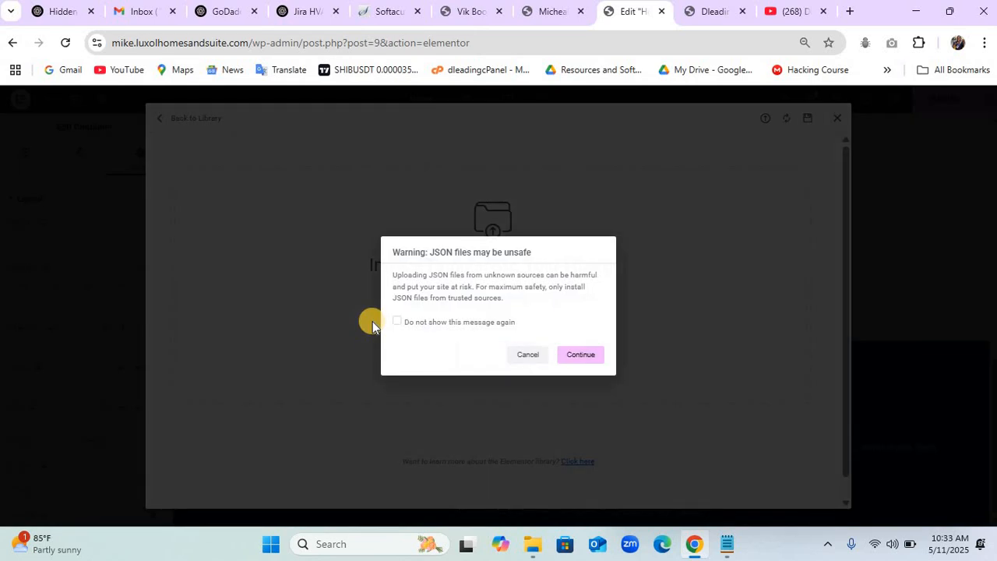
click(577, 354)
click(577, 370)
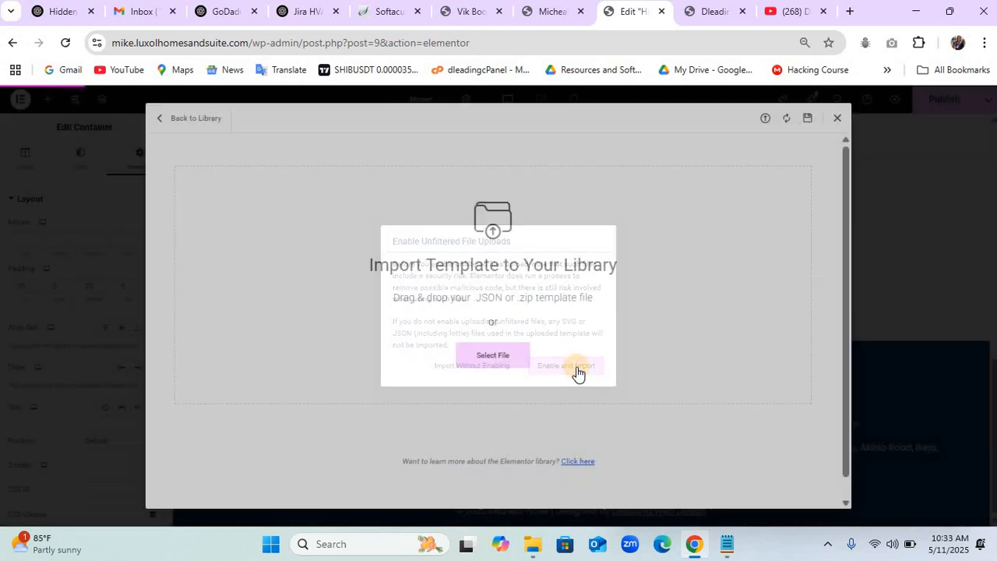
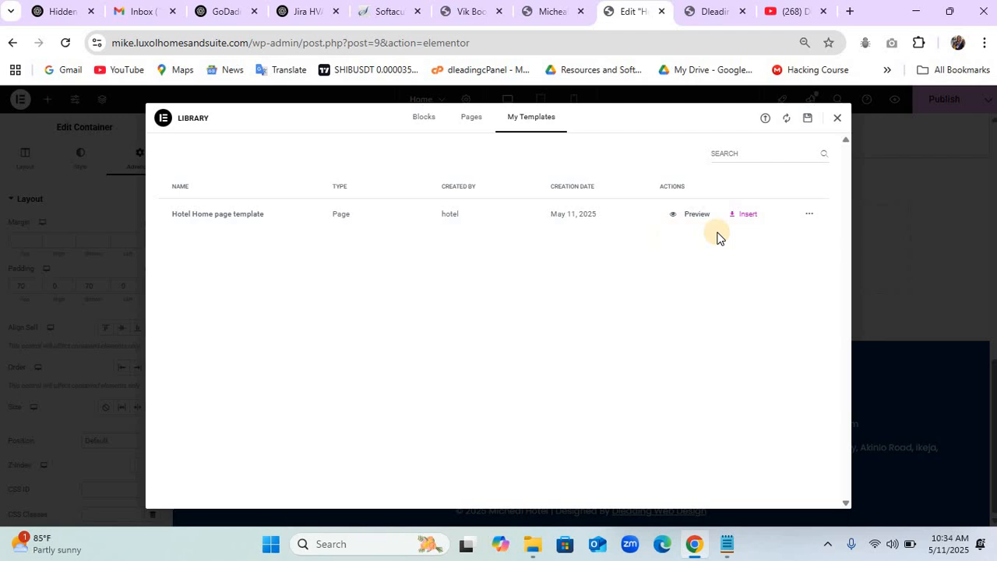
Insert the Hotel Home page template into the page and apply its page settings too.
click(749, 214)
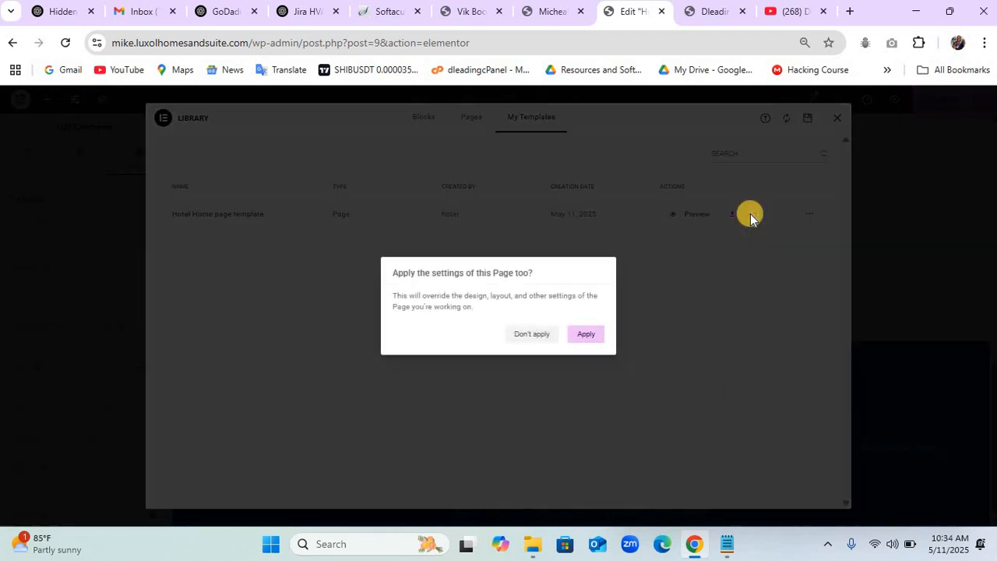
click(576, 333)
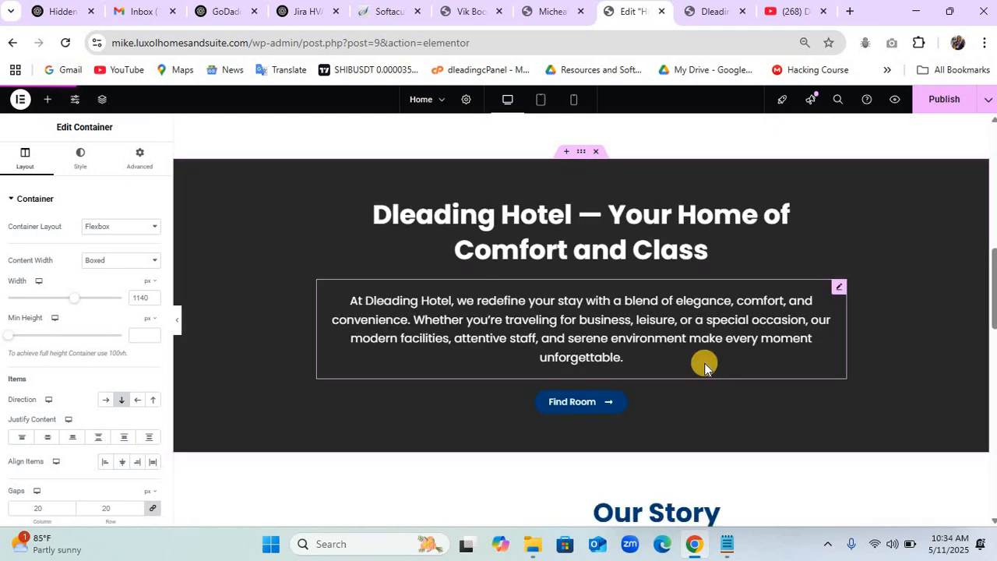
scroll(705, 367, down, 7)
scroll(705, 368, down, 7)
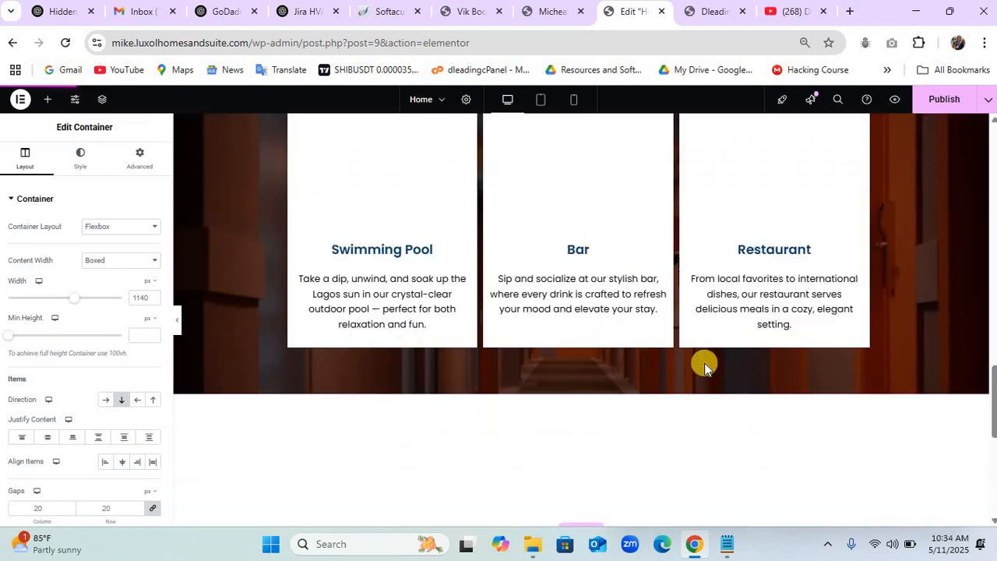
scroll(705, 367, up, 14)
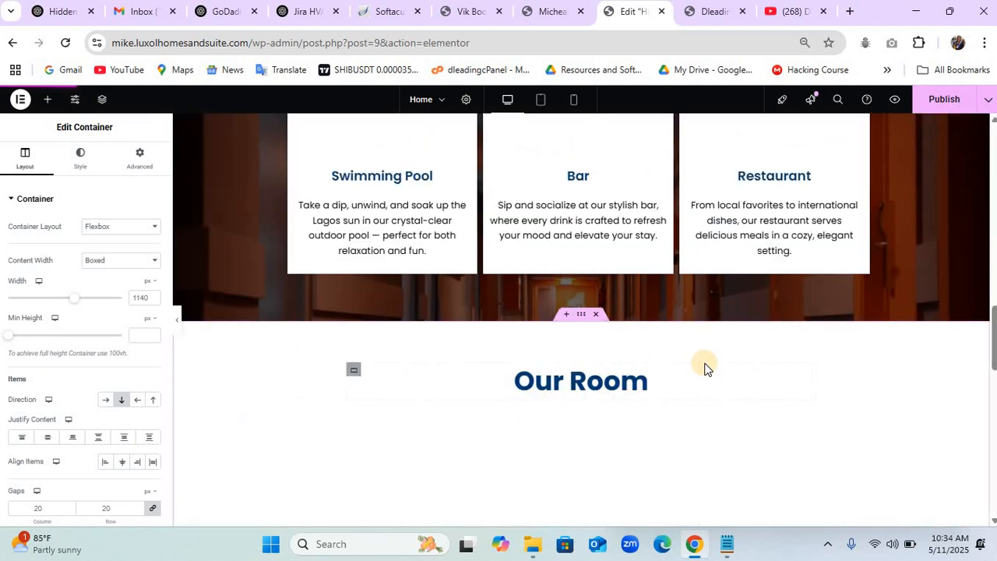
scroll(705, 368, up, 5)
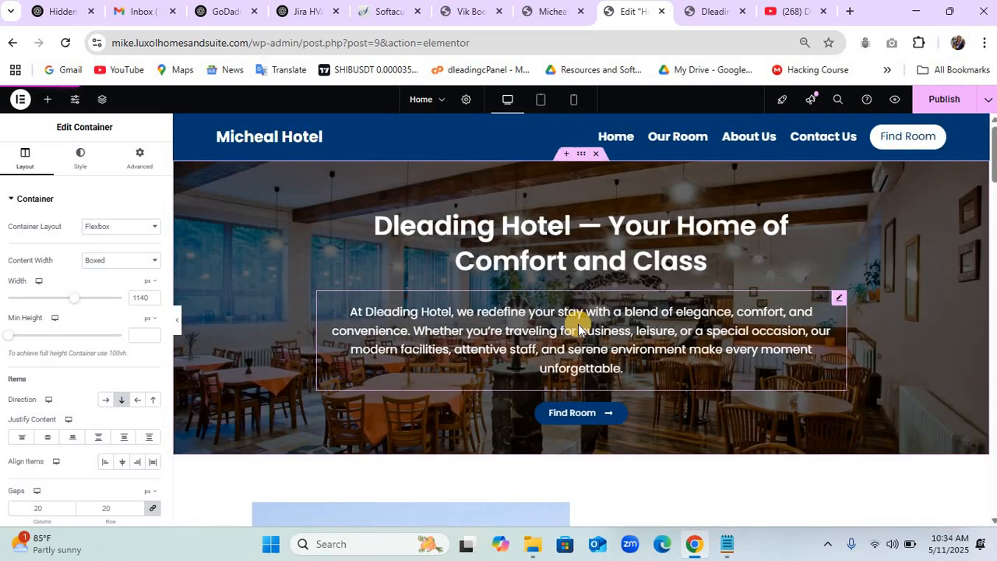
Delete the original hero and the placeholder two-column section above the inserted template content.
click(597, 155)
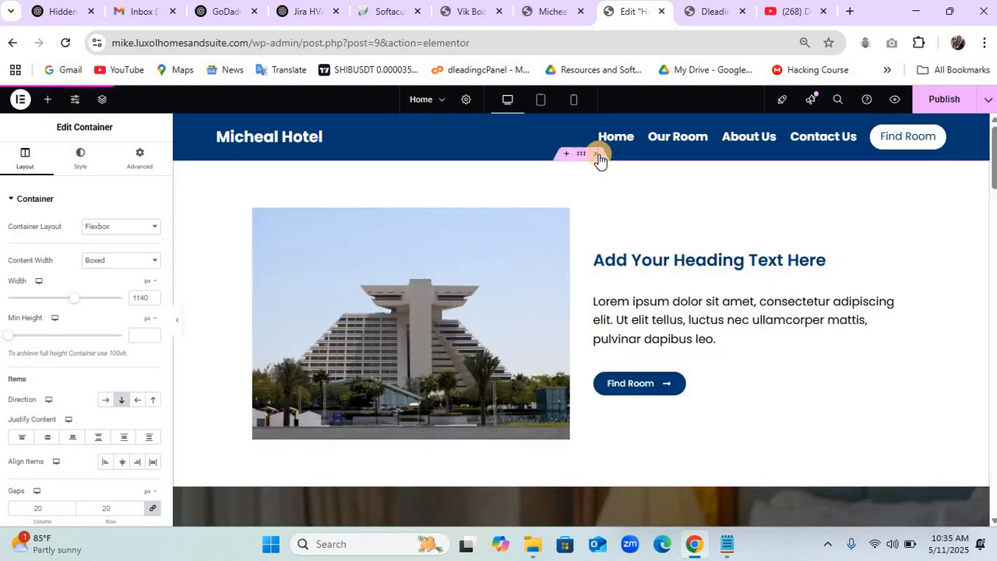
key(ctrl+z)
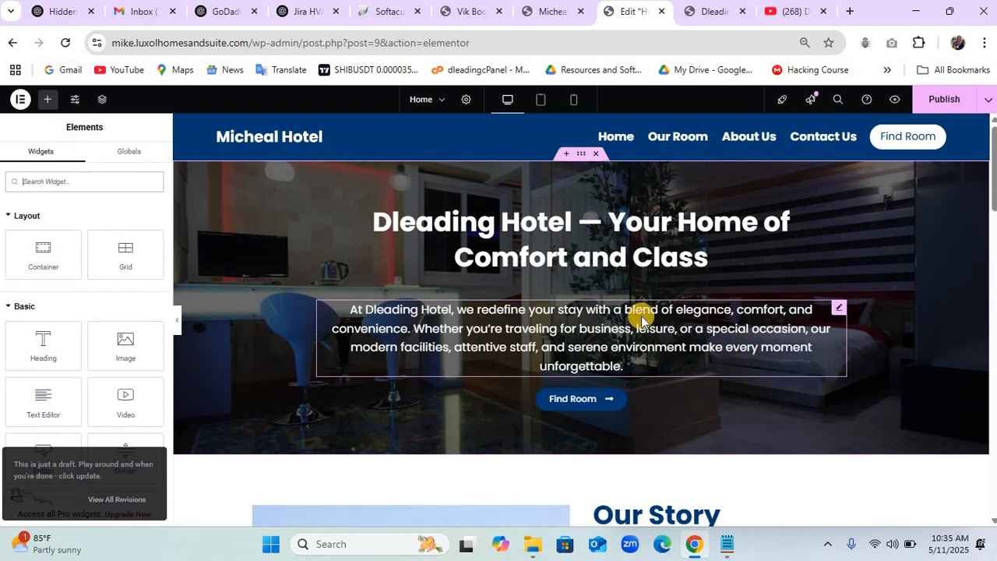
scroll(642, 320, down, 8)
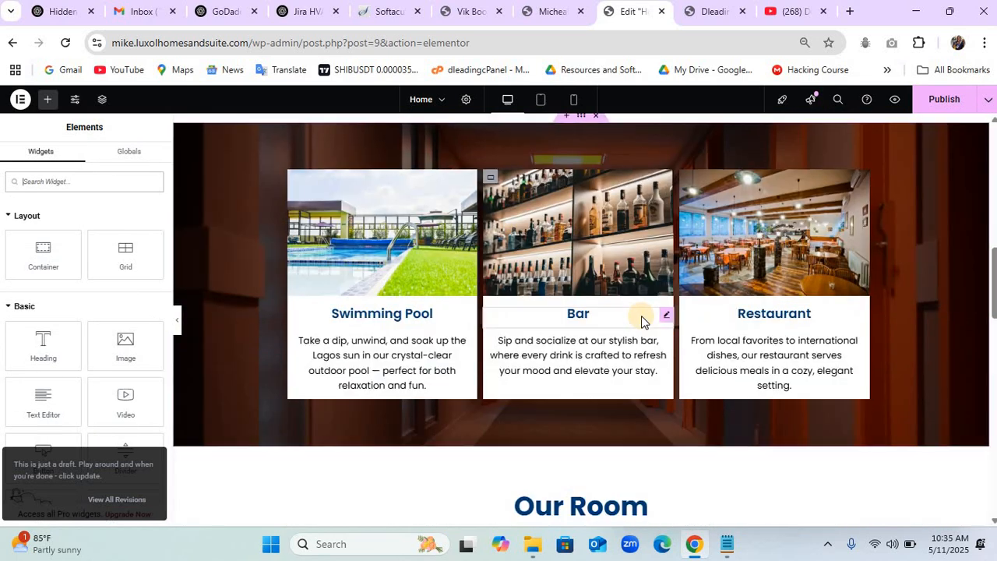
scroll(642, 320, down, 10)
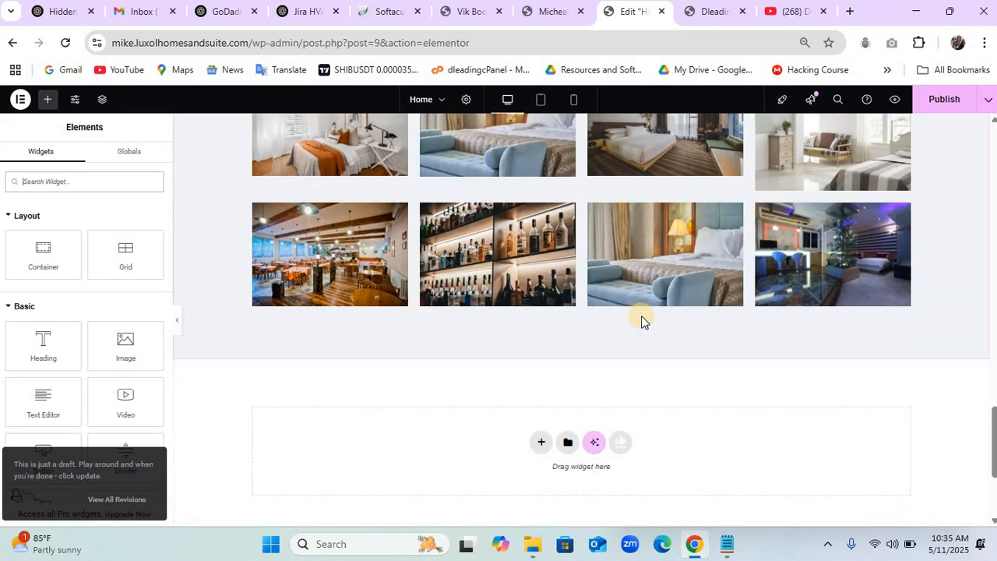
scroll(641, 315, down, 3)
scroll(641, 316, up, 20)
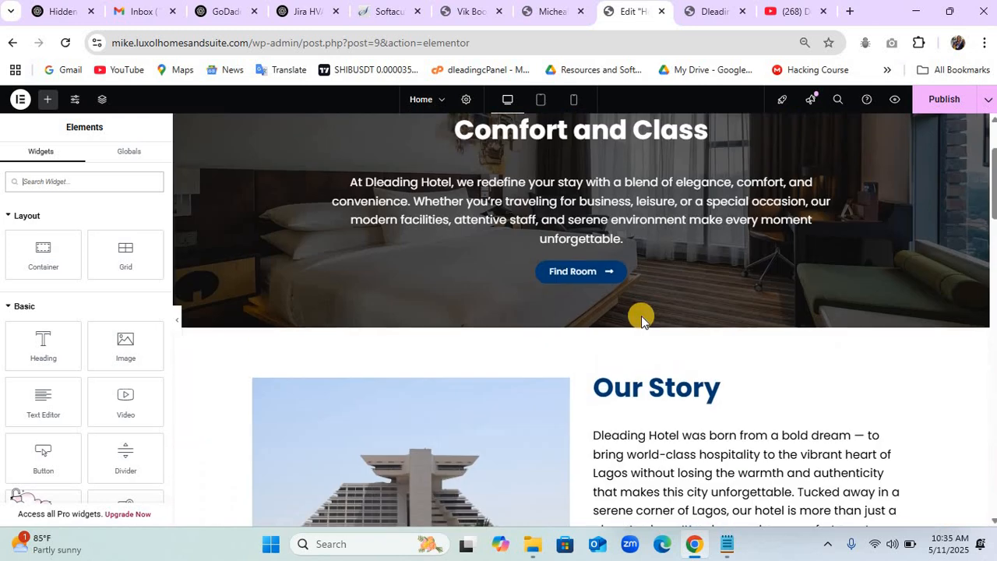
scroll(641, 320, up, 3)
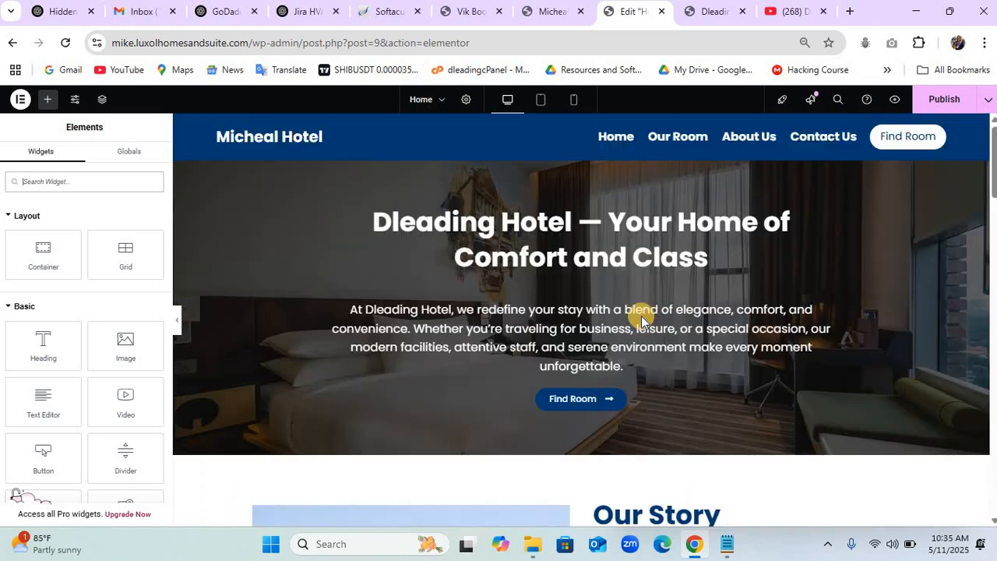
click(623, 396)
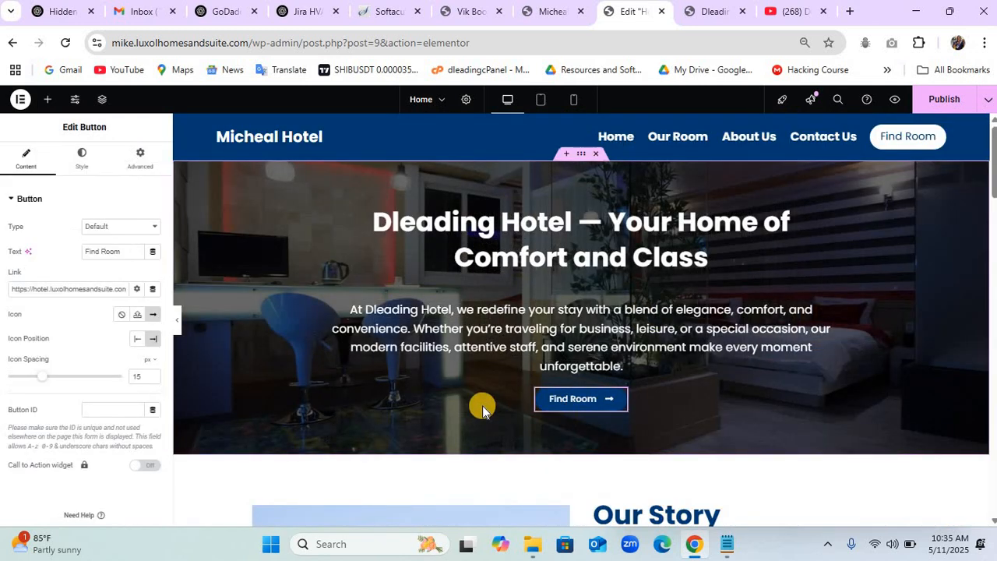
click(537, 18)
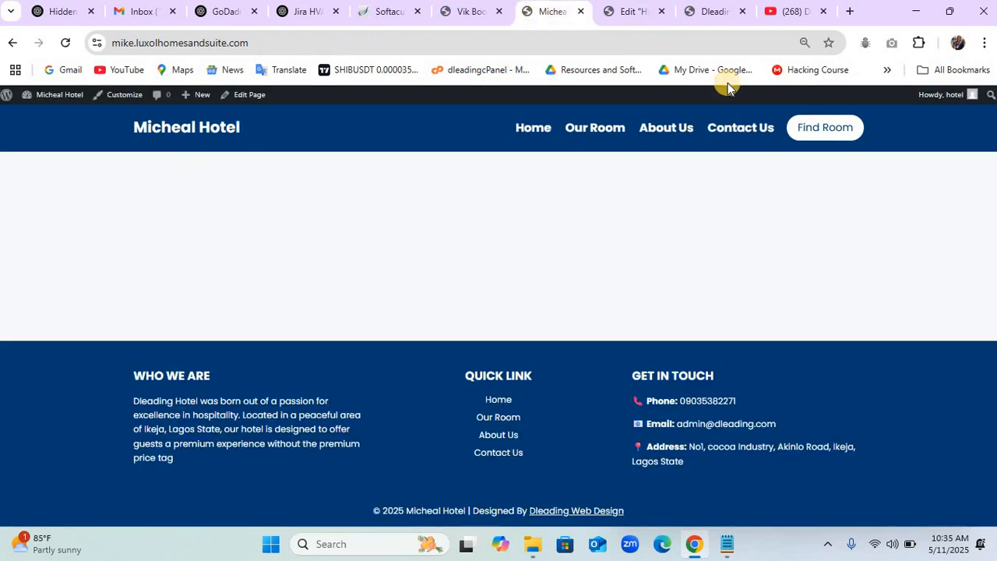
right_click(810, 131)
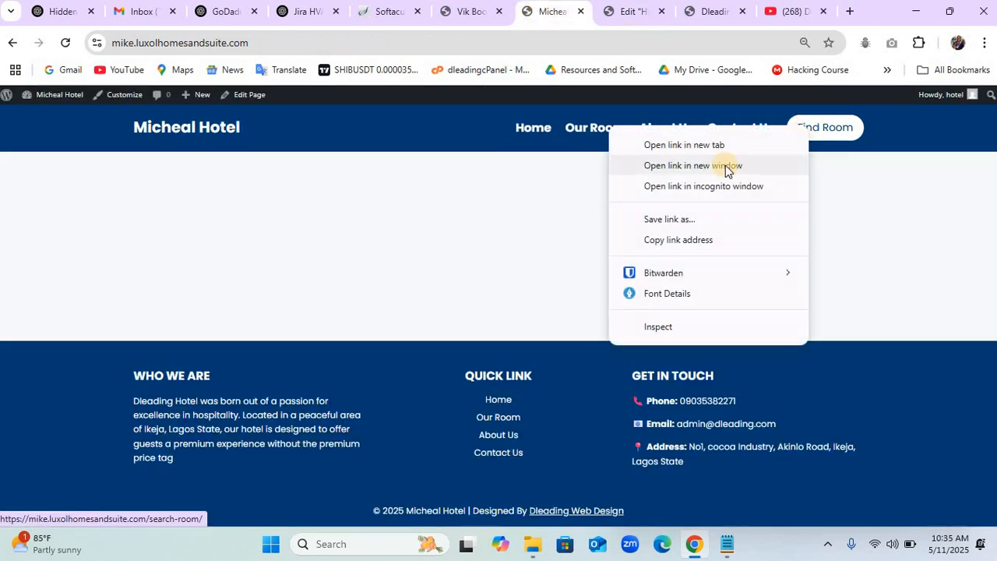
click(689, 242)
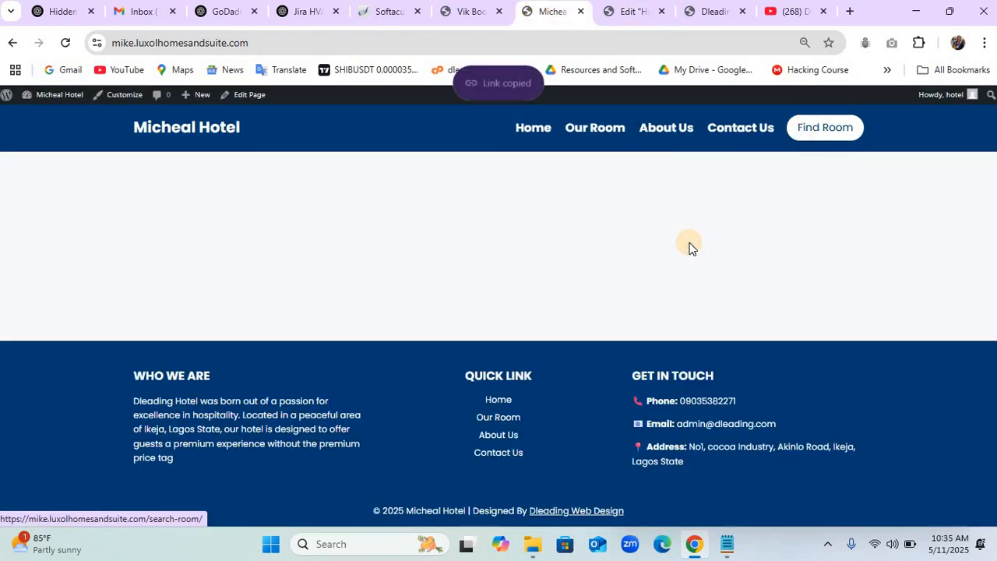
click(633, 11)
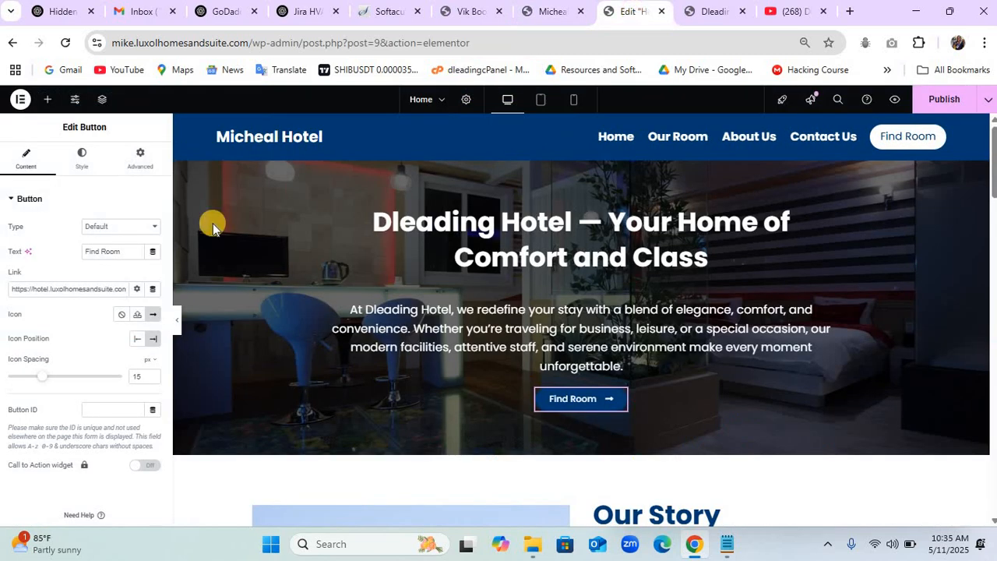
double_click(91, 289)
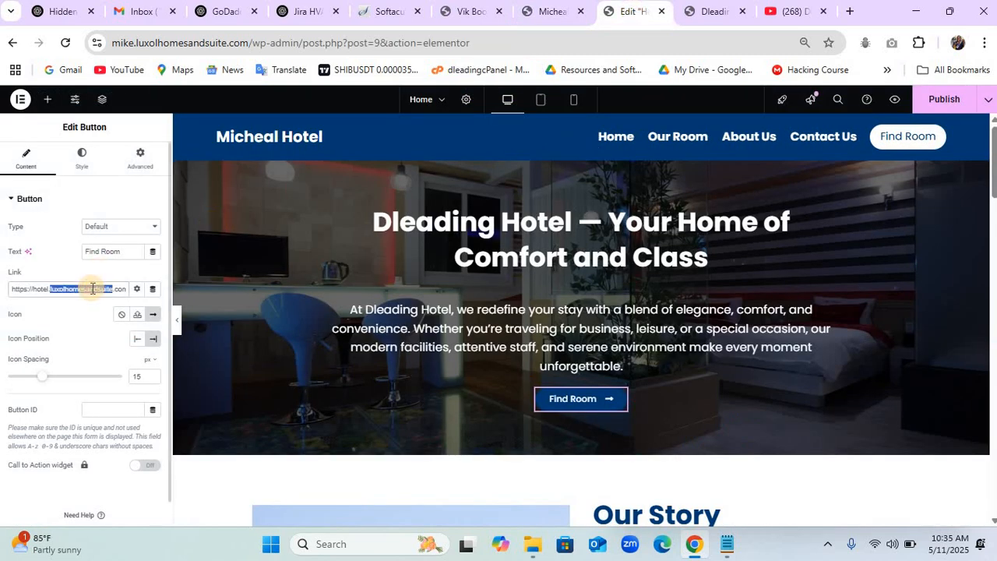
key(BackSpace)
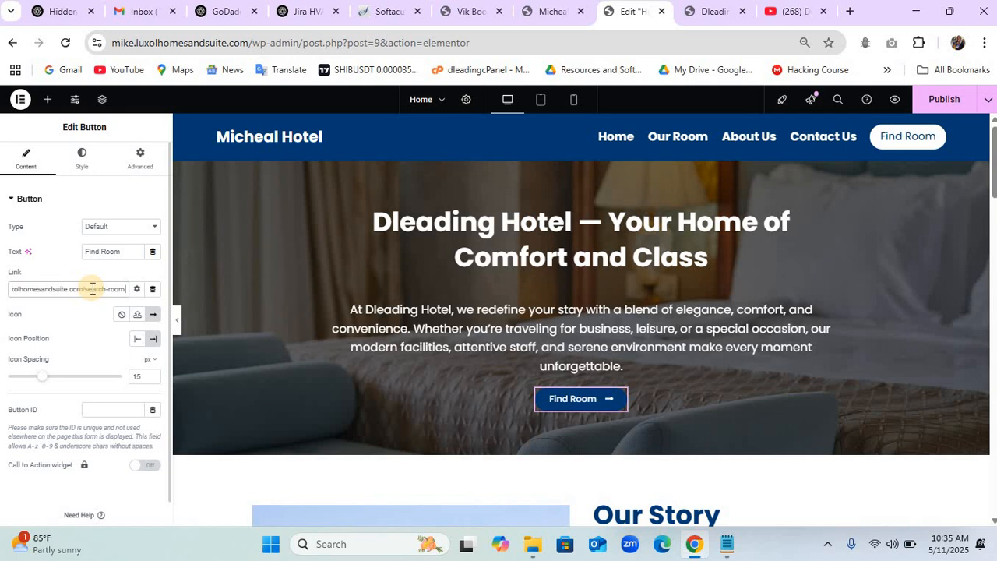
scroll(624, 274, down, 5)
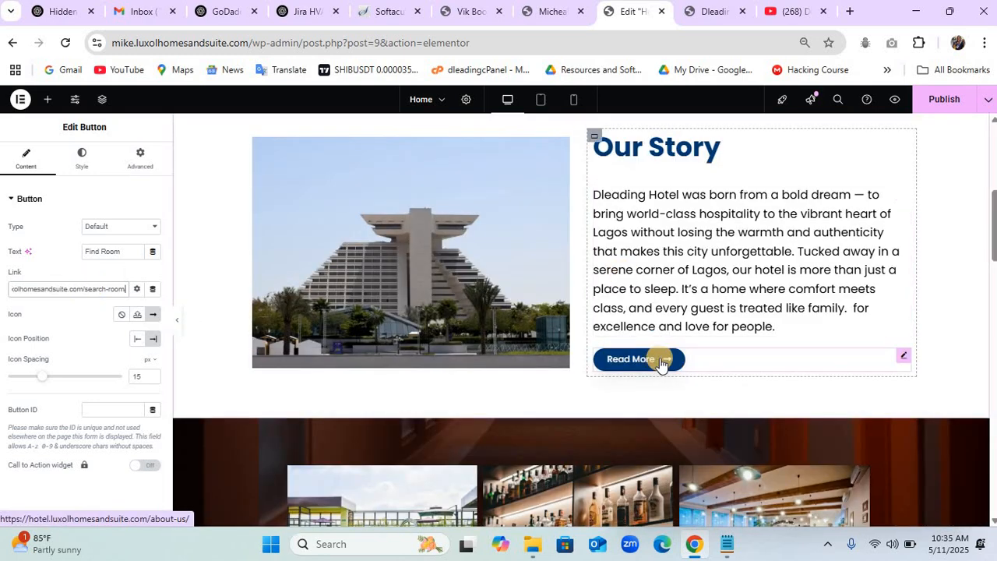
click(700, 359)
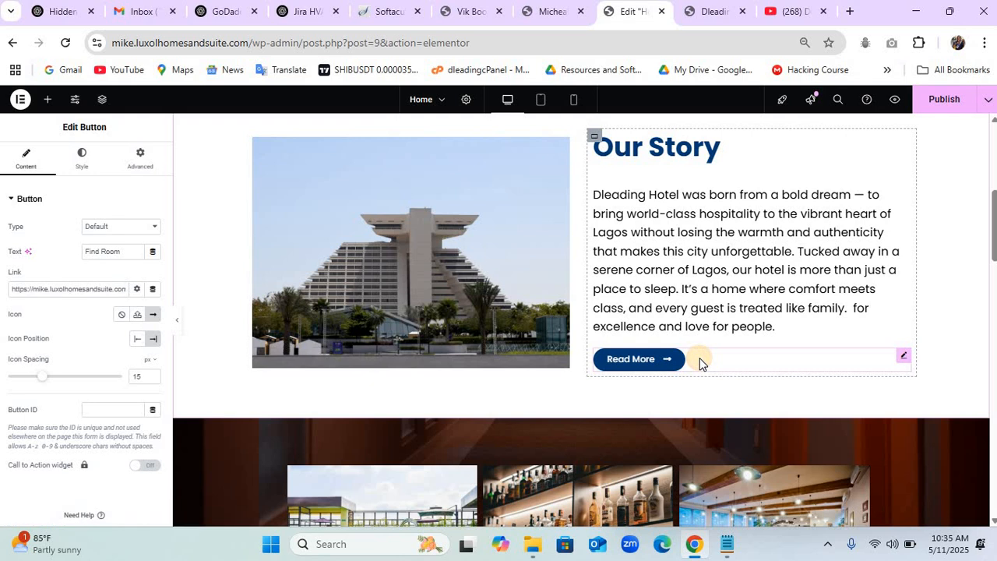
triple_click(73, 289)
key(BackSpace)
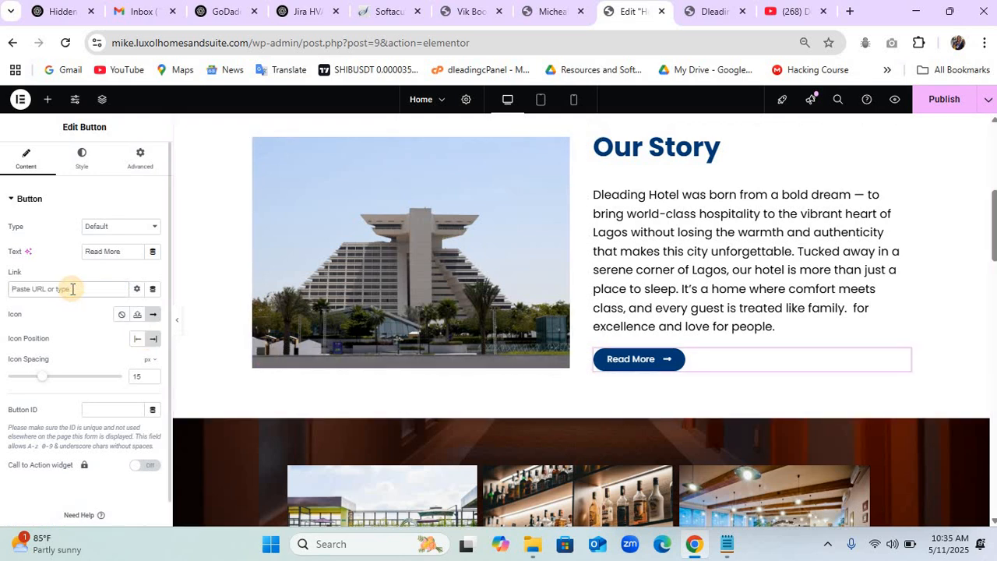
click(549, 18)
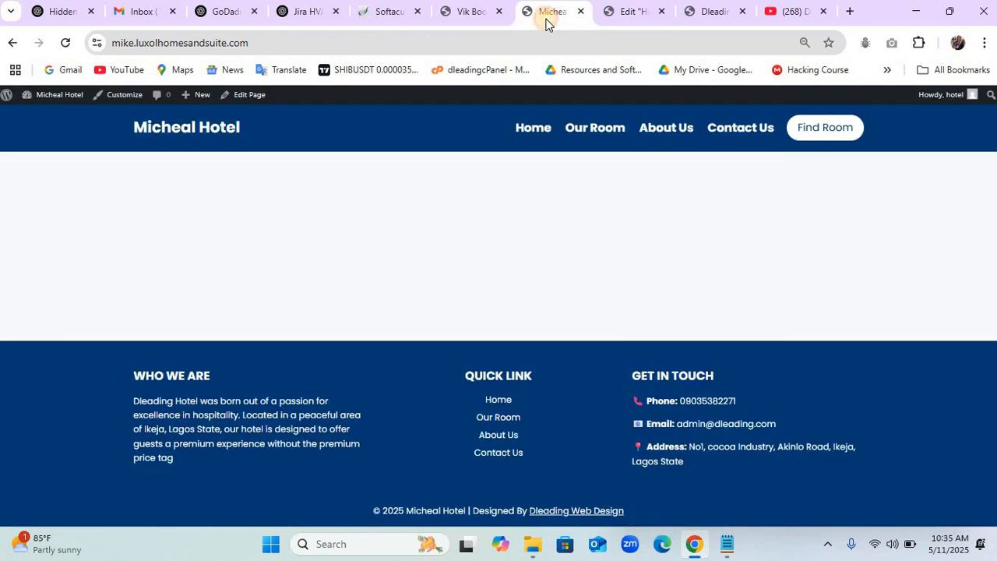
right_click(669, 128)
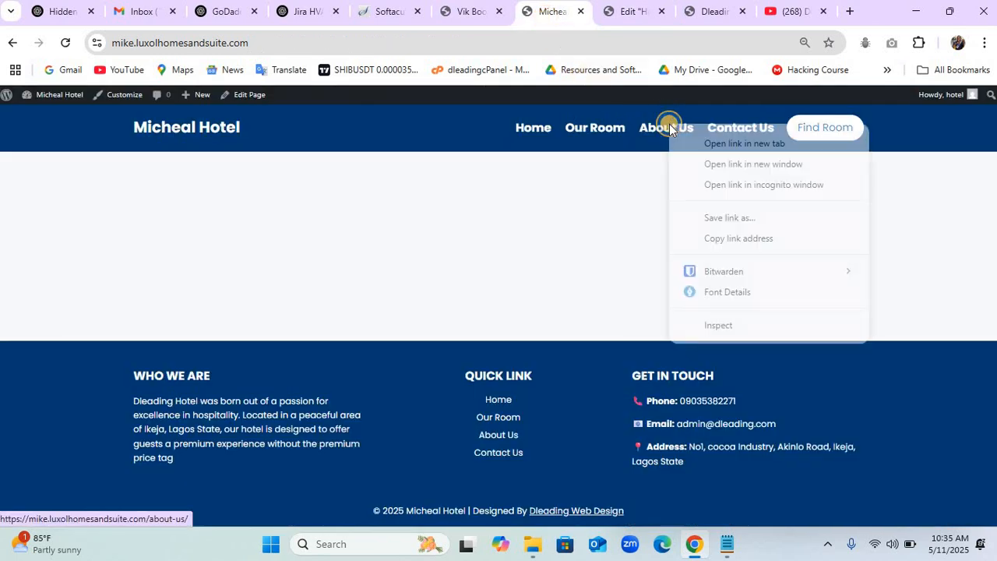
click(736, 239)
click(633, 16)
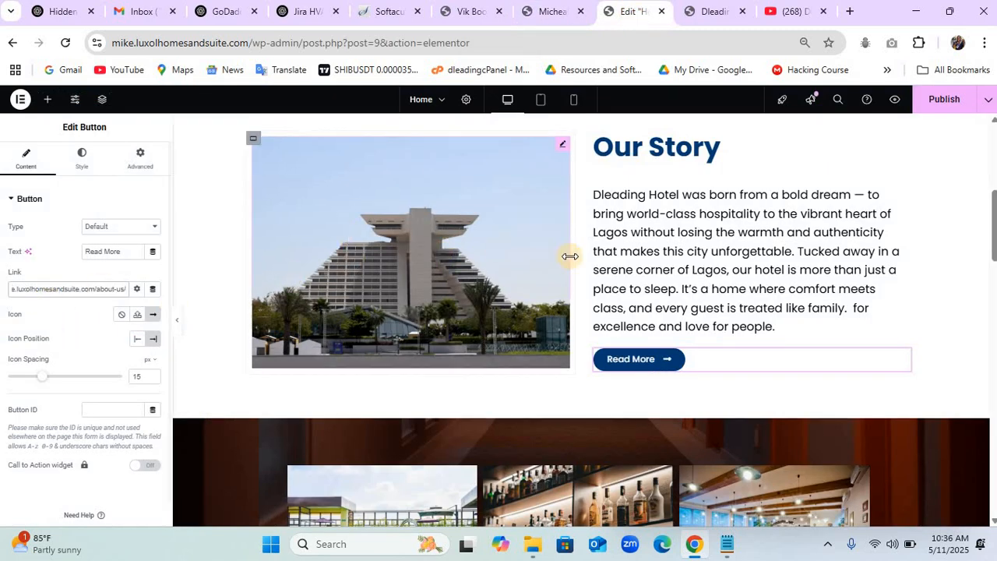
Copy the Standard Room's details link from the live site's Our Room page.
scroll(789, 257, down, 9)
scroll(789, 254, down, 2)
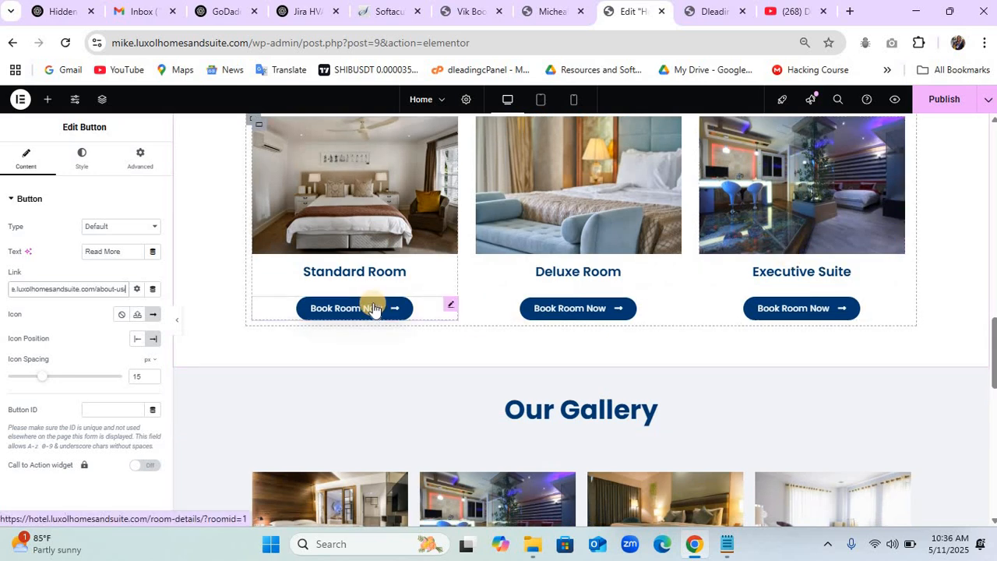
click(554, 11)
click(610, 132)
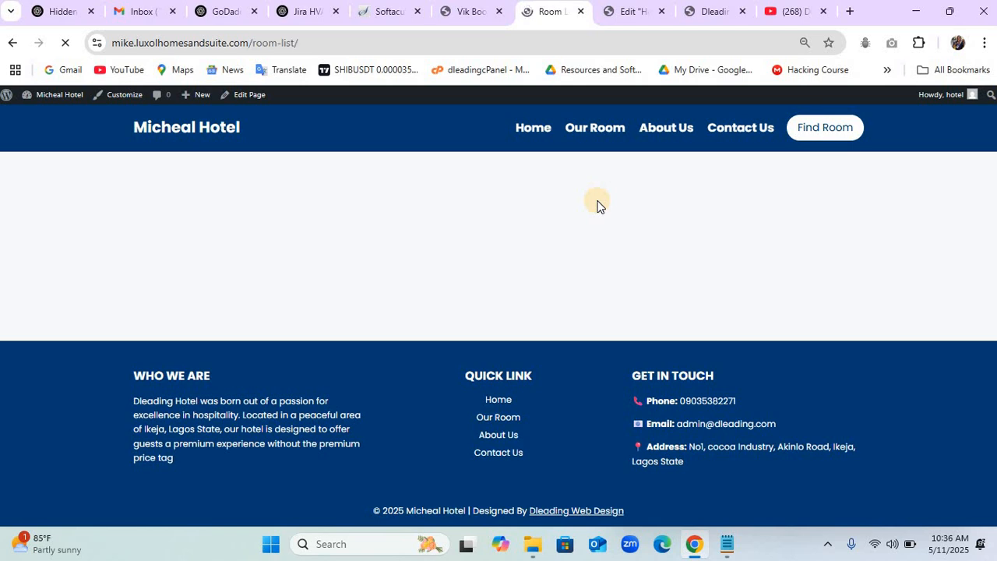
scroll(597, 205, down, 4)
scroll(597, 204, up, 2)
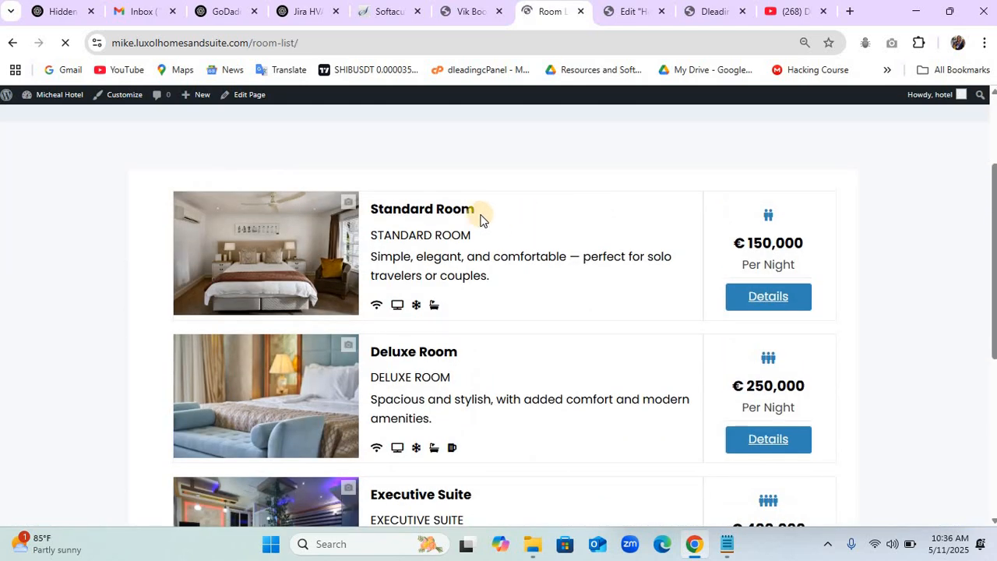
right_click(436, 207)
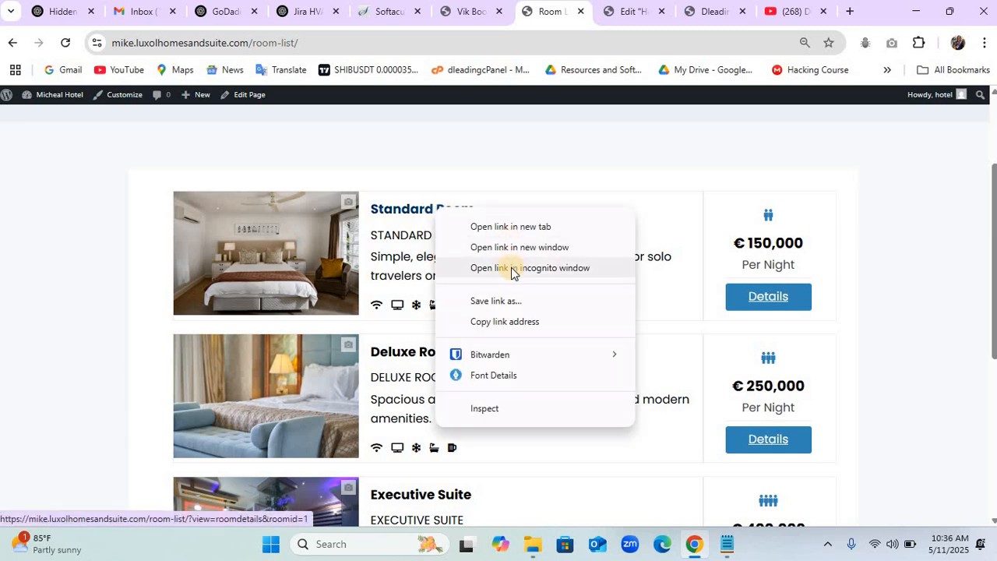
click(512, 322)
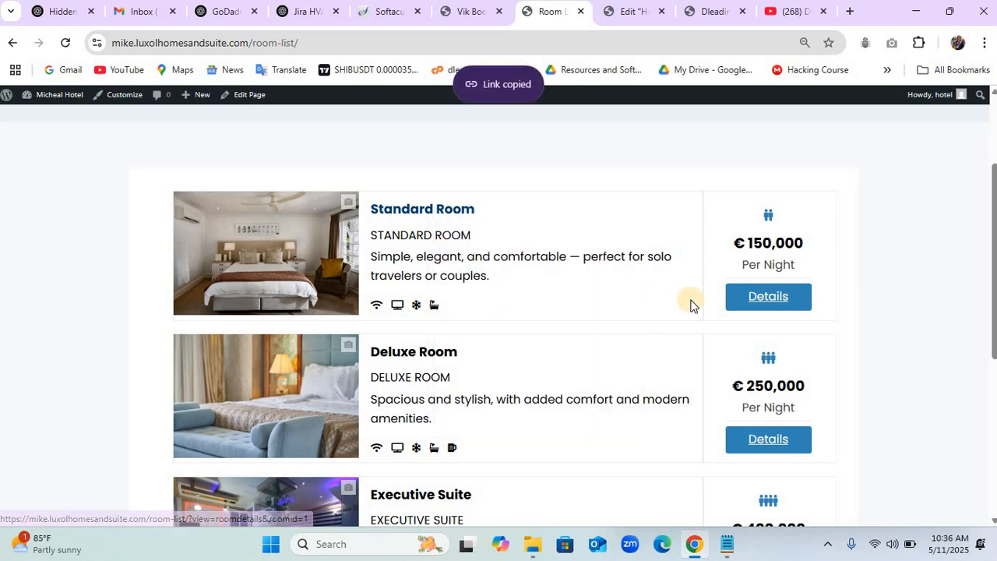
click(760, 300)
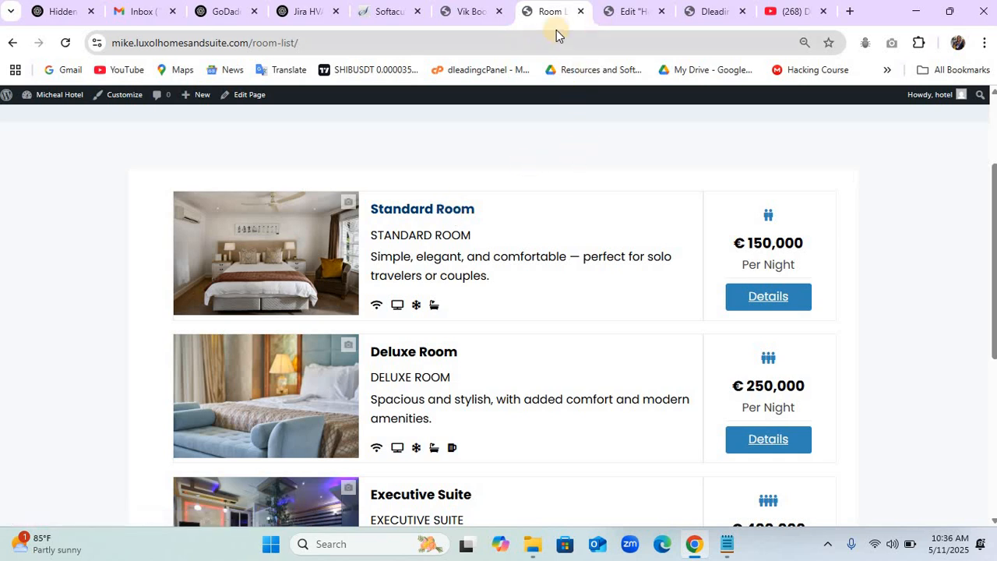
click(624, 11)
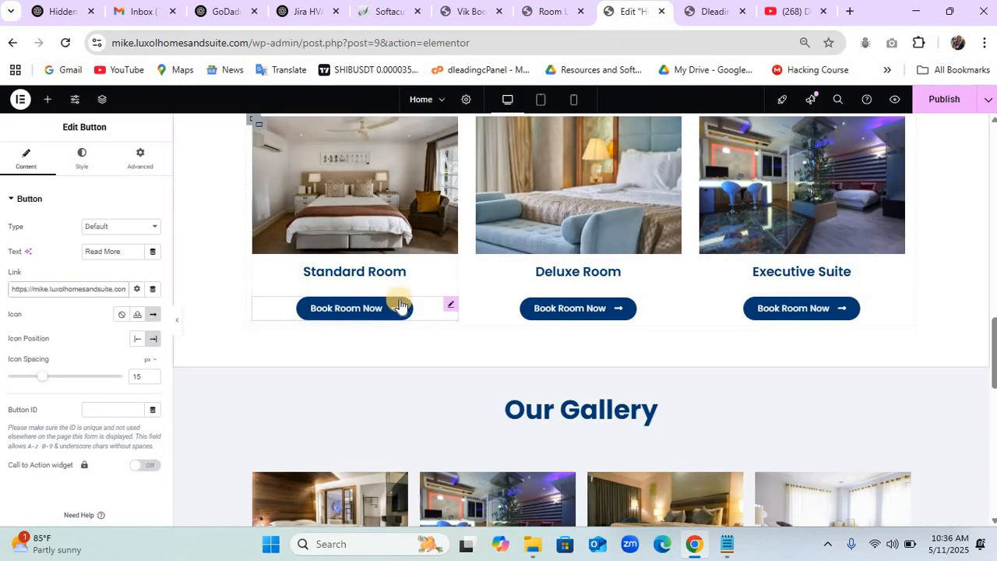
click(424, 311)
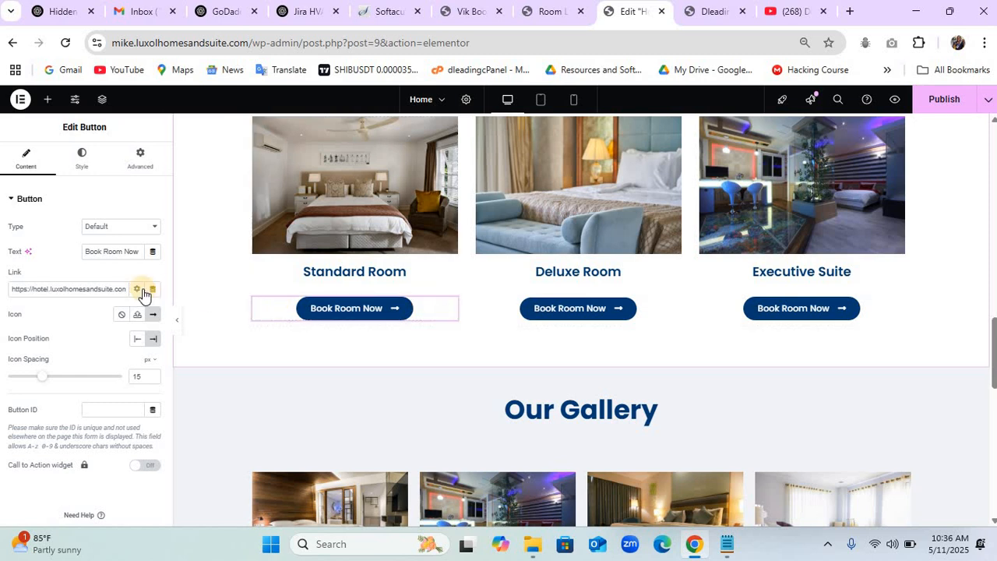
triple_click(108, 288)
key(BackSpace)
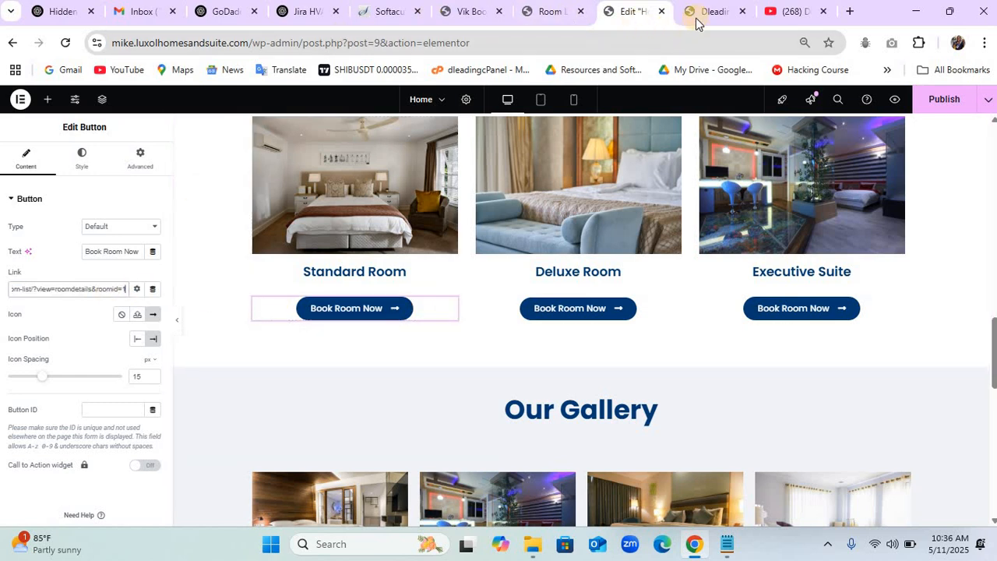
click(545, 17)
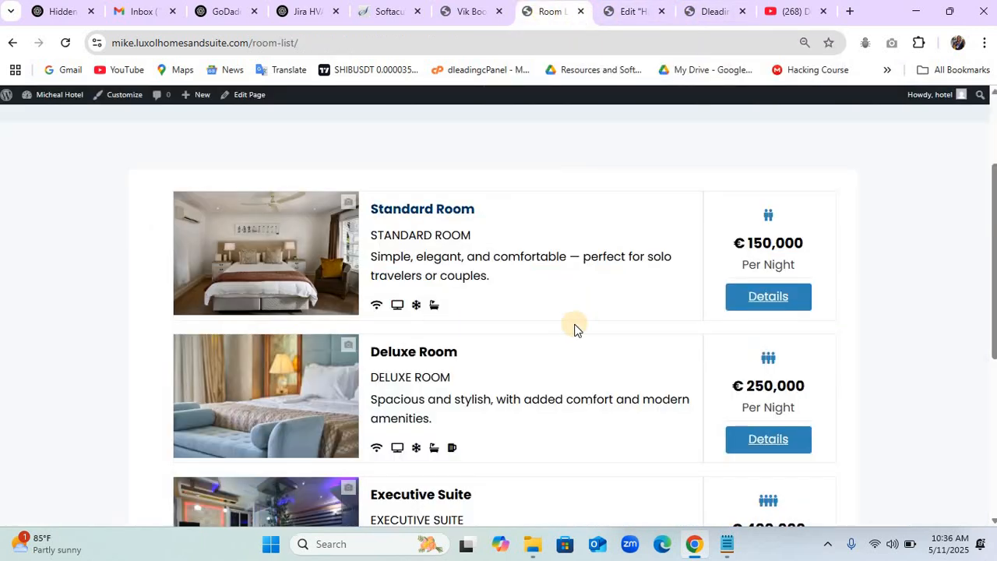
right_click(444, 355)
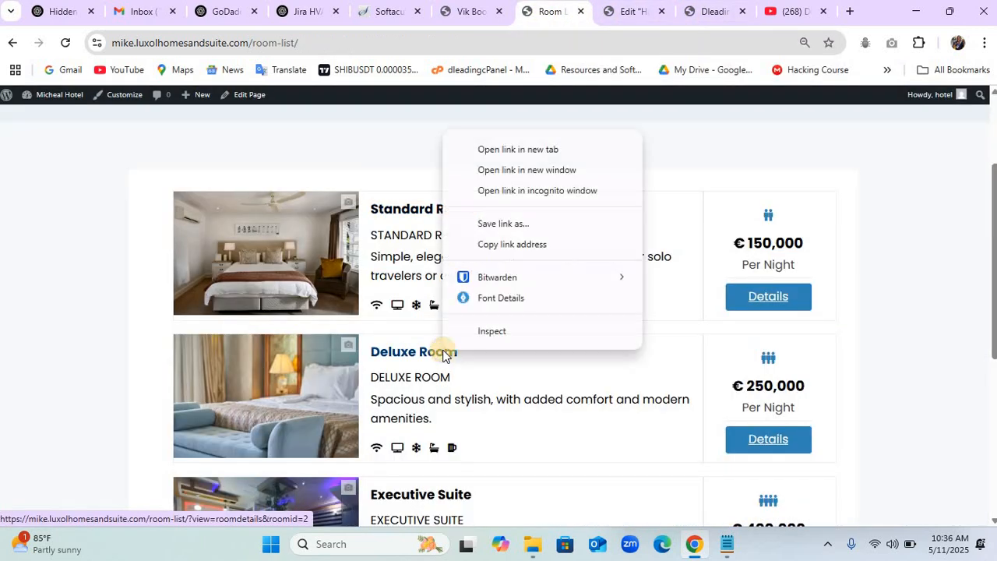
click(508, 244)
click(647, 11)
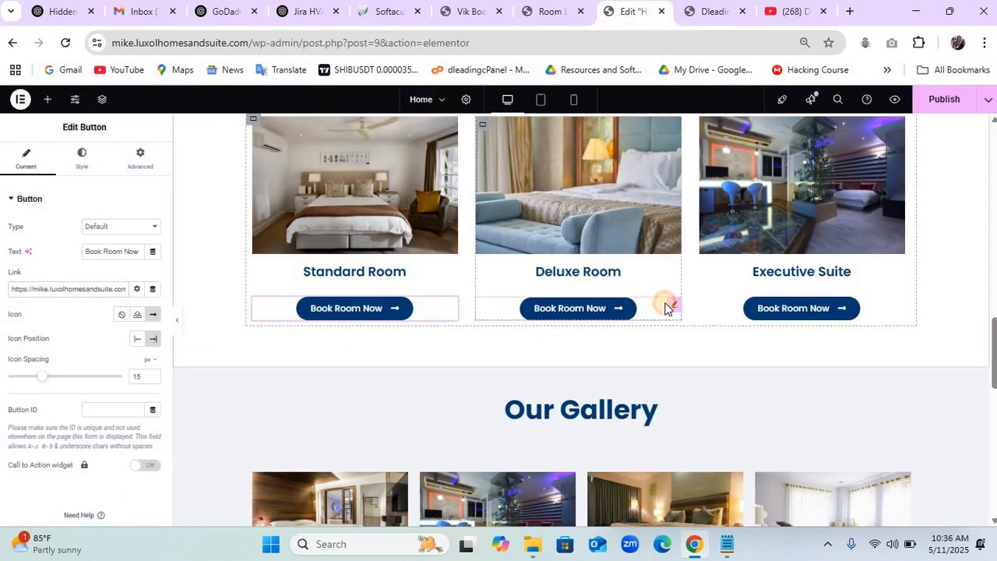
click(620, 307)
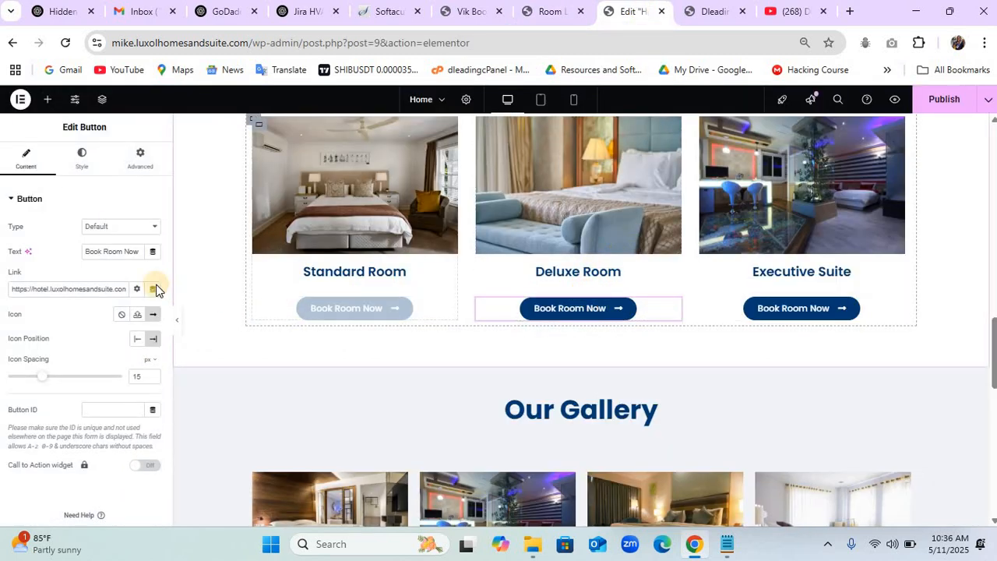
triple_click(100, 290)
key(BackSpace)
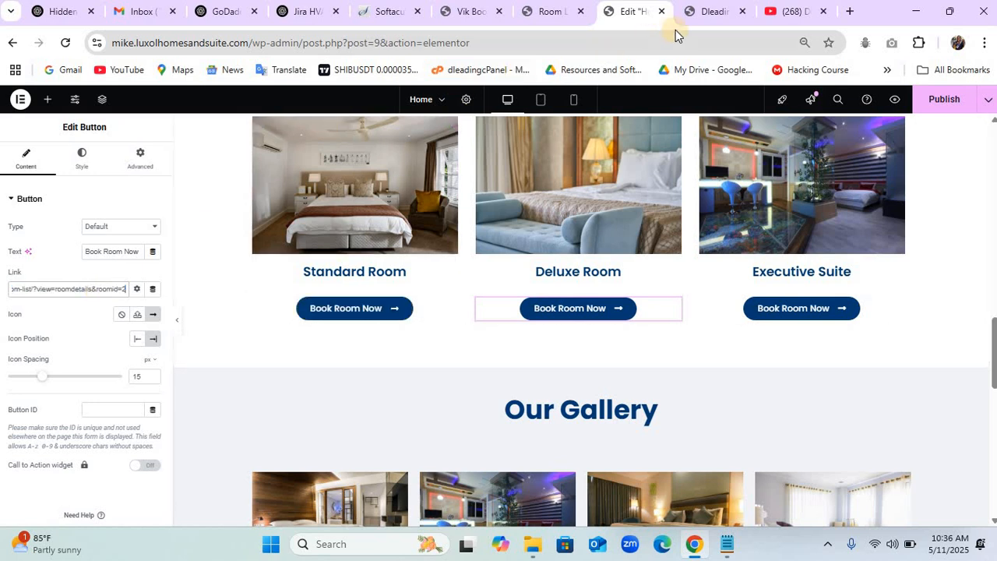
click(548, 11)
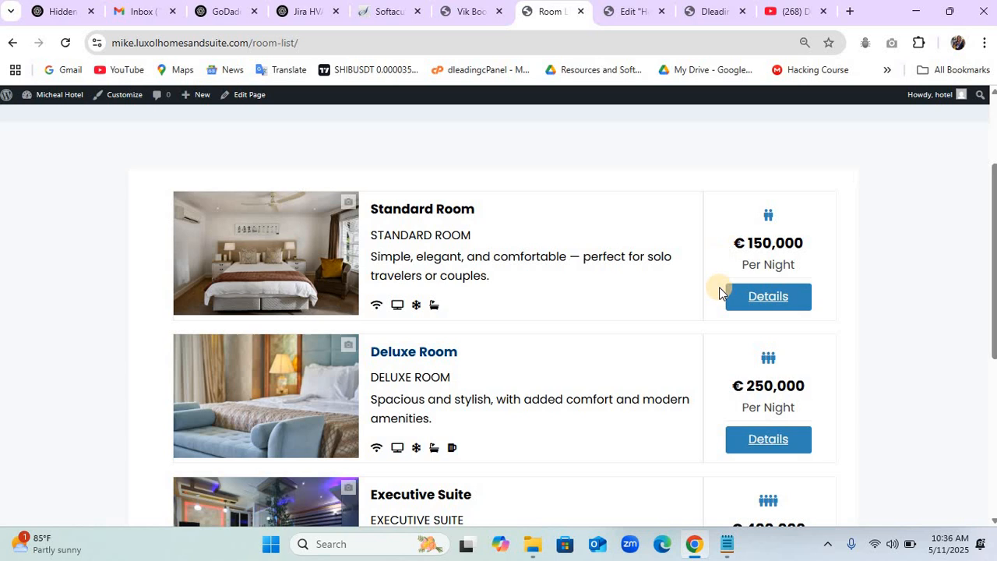
scroll(619, 389, down, 3)
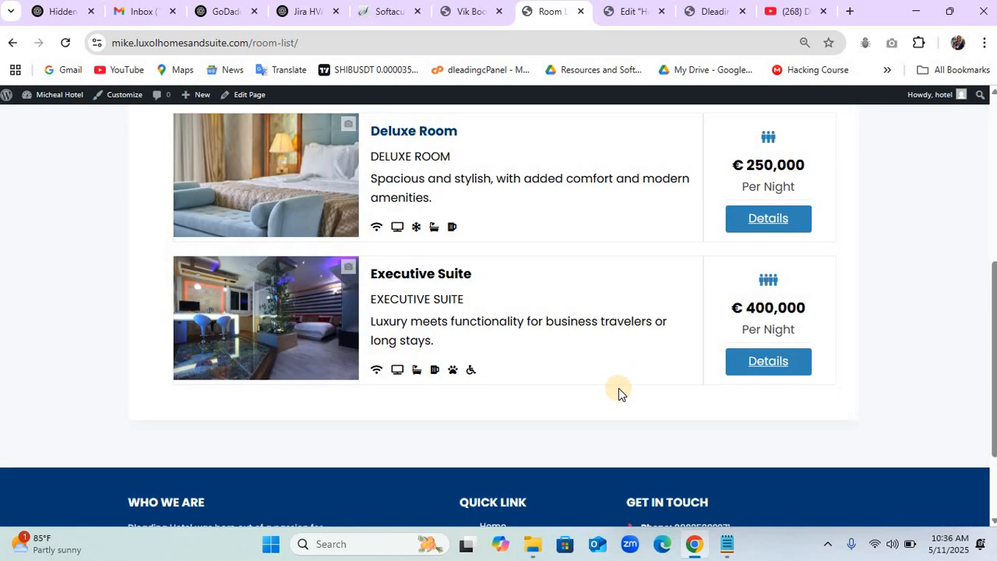
right_click(451, 276)
click(537, 389)
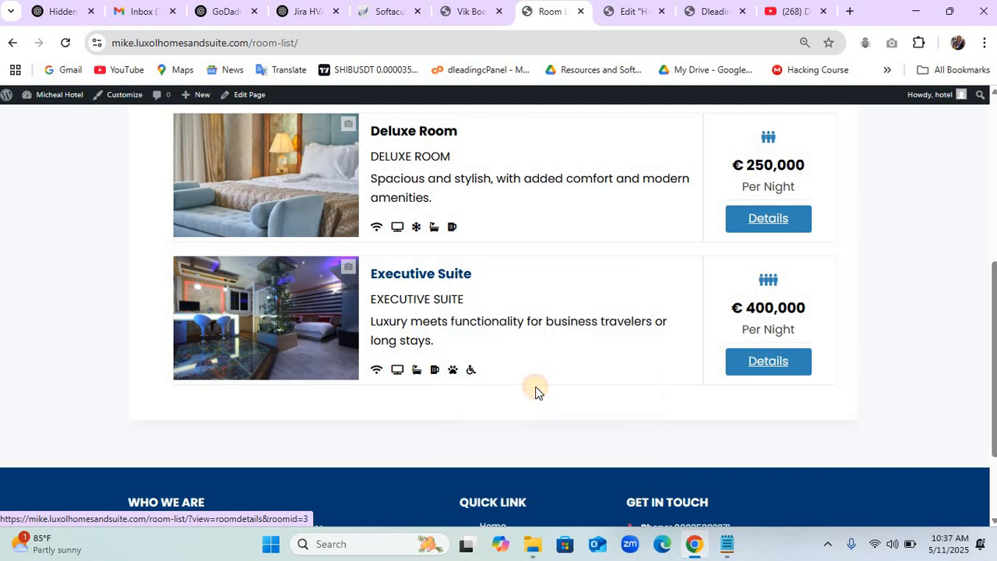
click(617, 22)
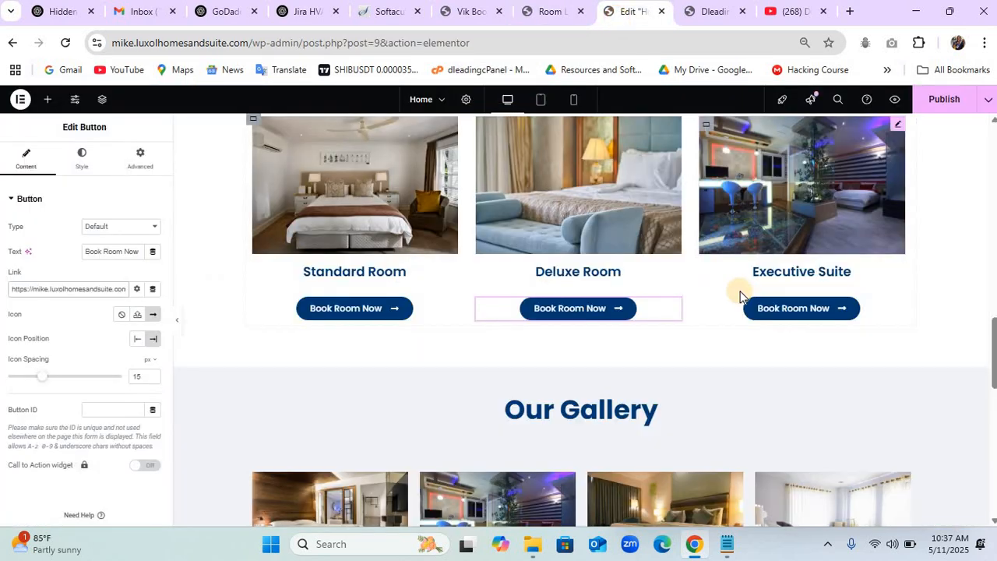
click(869, 310)
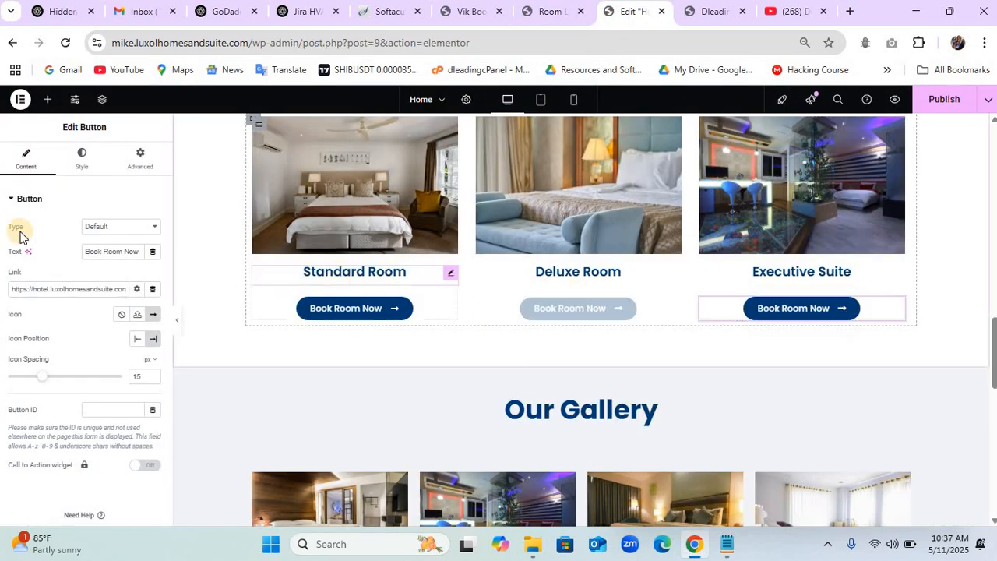
triple_click(72, 292)
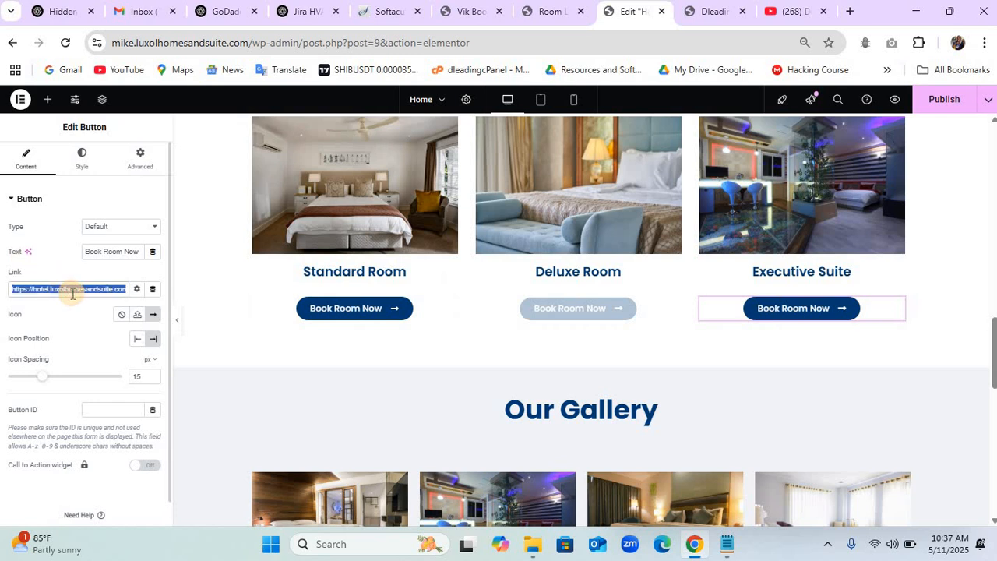
key(BackSpace)
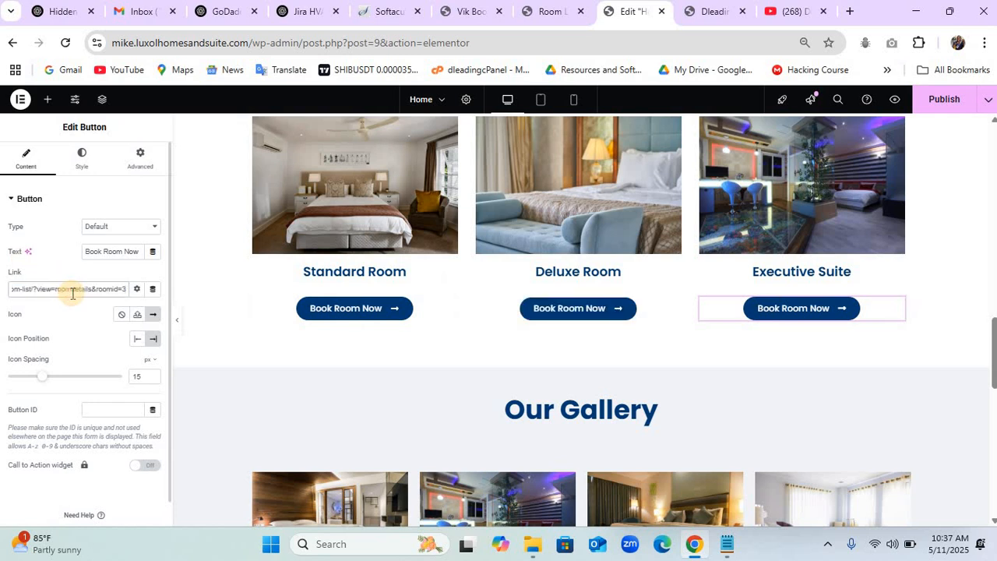
Review the home page sections and view the Swimming Pool card's image choices in the media library without replacing the image.
scroll(68, 291, down, 1)
scroll(279, 261, down, 6)
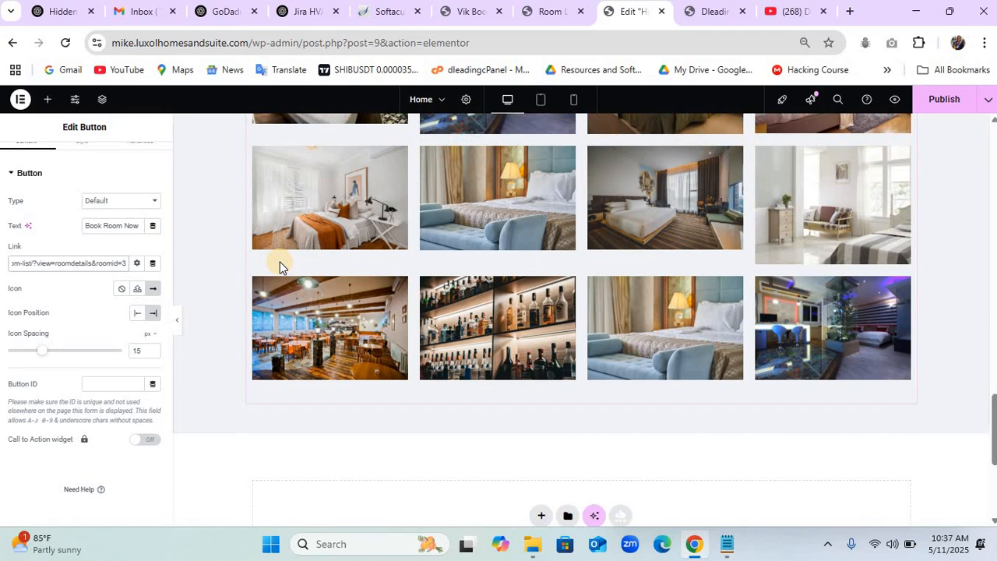
scroll(280, 262, up, 10)
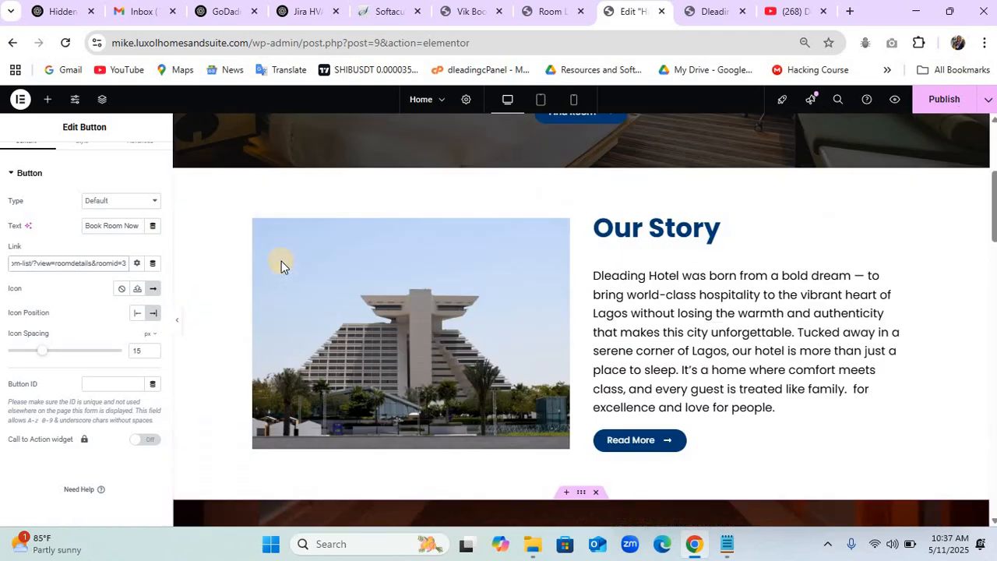
scroll(281, 261, up, 4)
scroll(281, 261, down, 6)
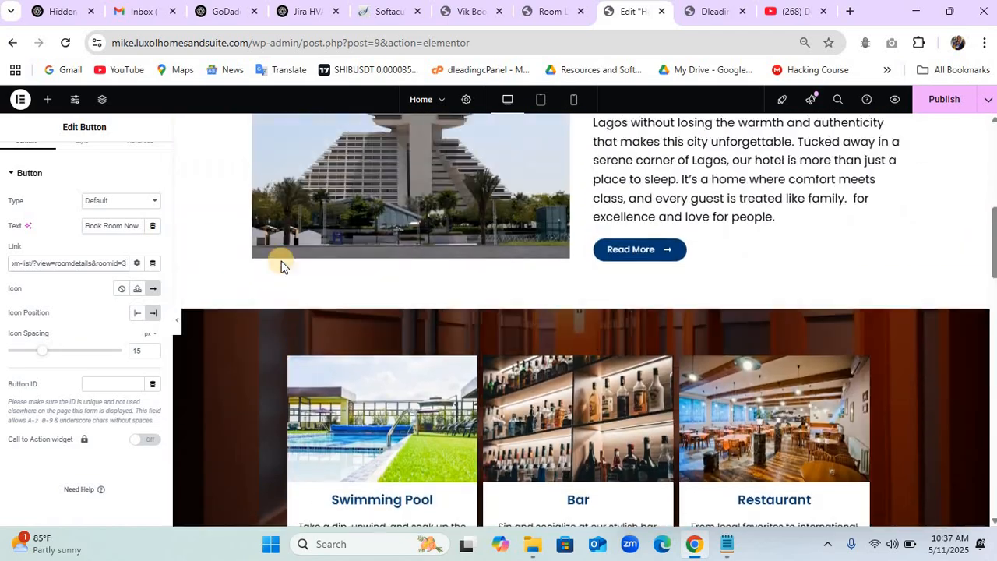
scroll(281, 262, down, 2)
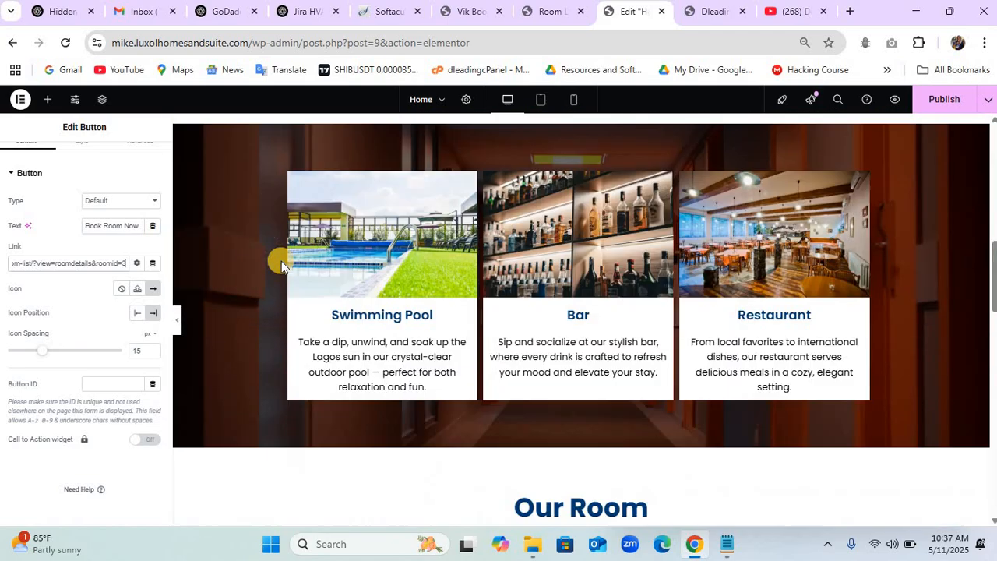
click(380, 246)
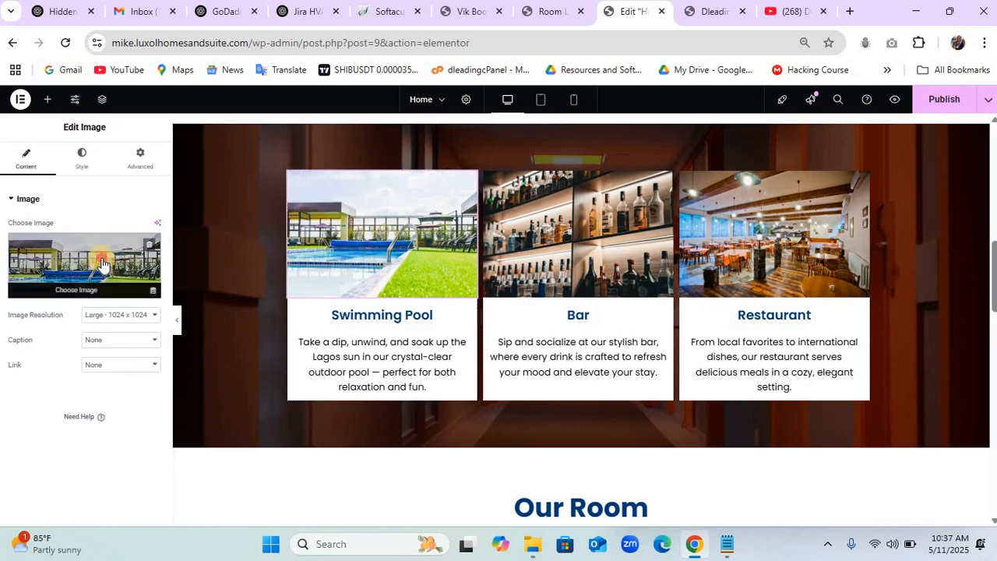
click(103, 265)
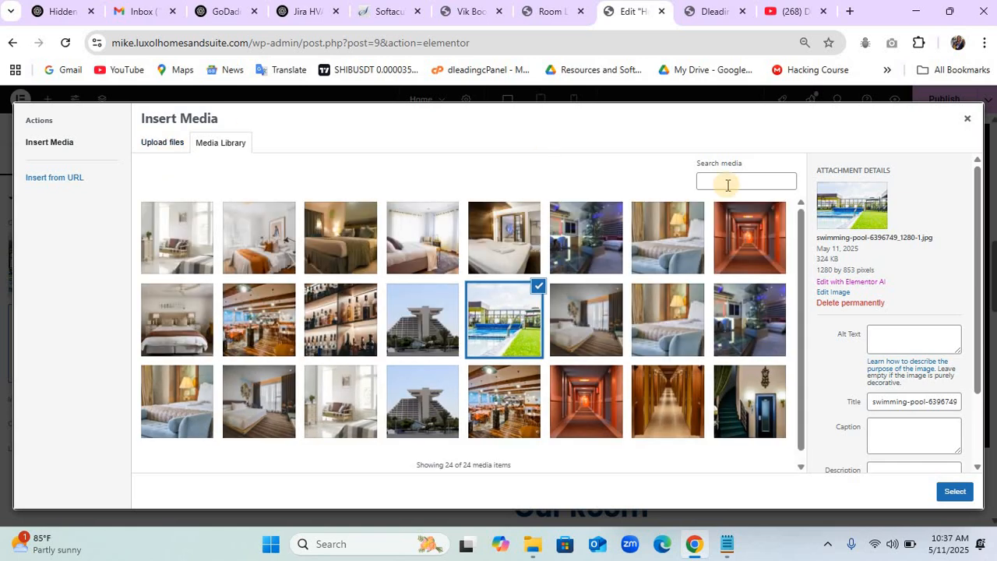
click(969, 123)
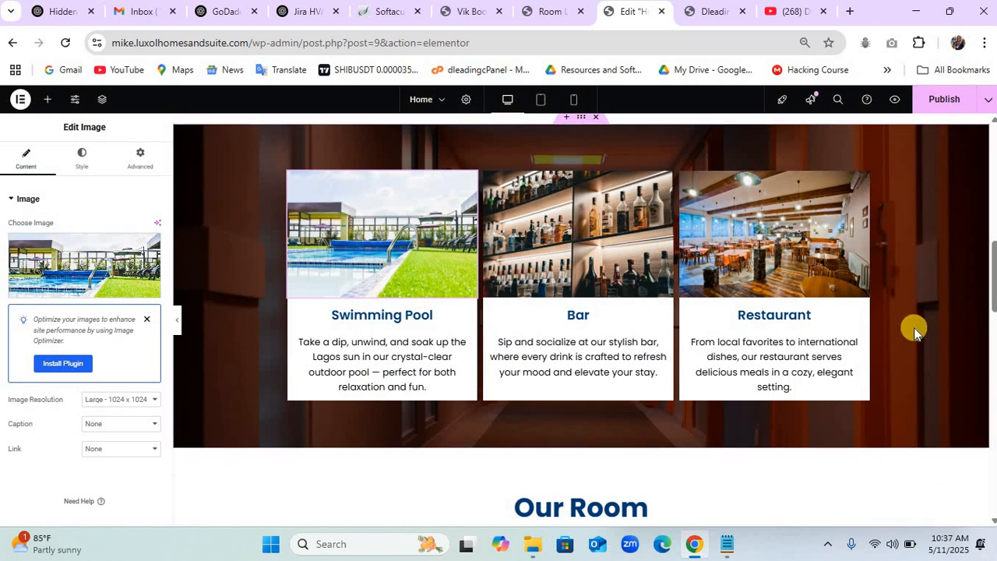
scroll(913, 328, up, 1)
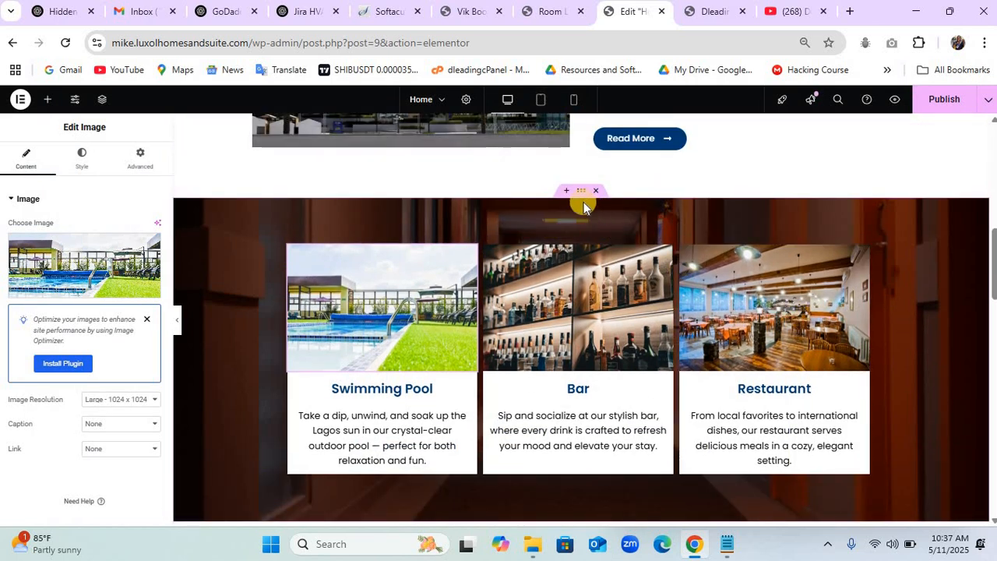
click(260, 172)
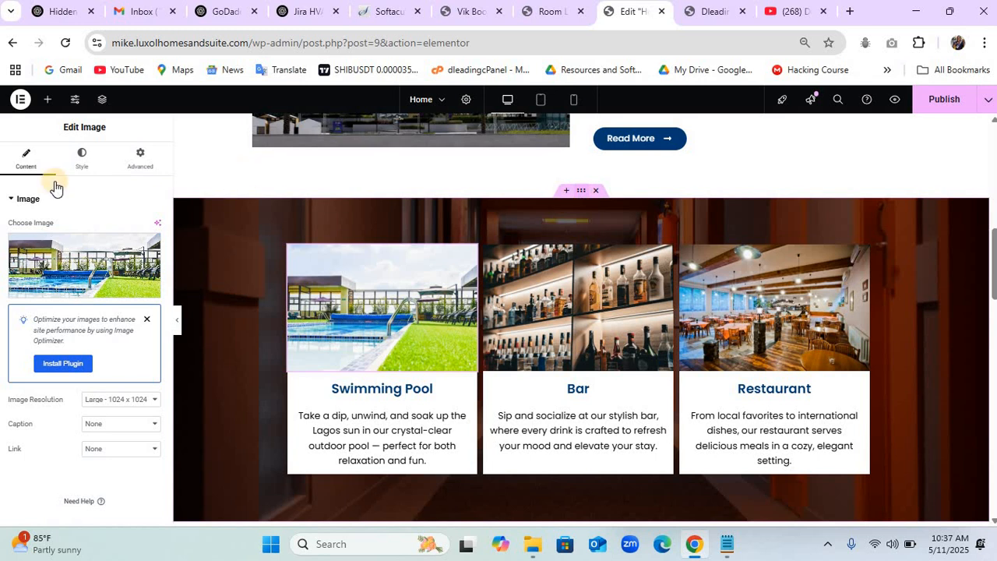
Examine the background image settings of the Swimming Pool, Bar and Restaurant section and the image settings of the Our Story picture.
click(82, 165)
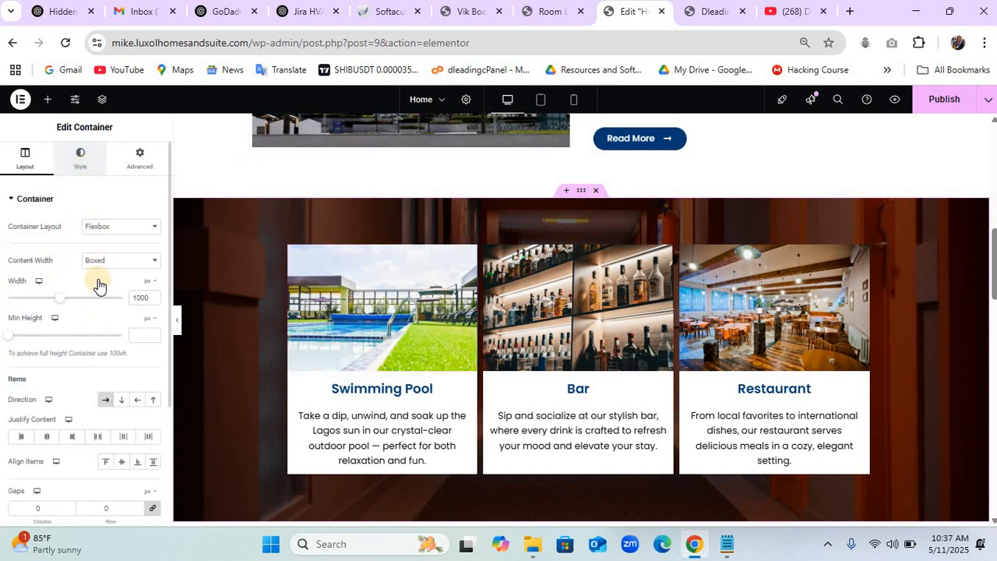
click(77, 172)
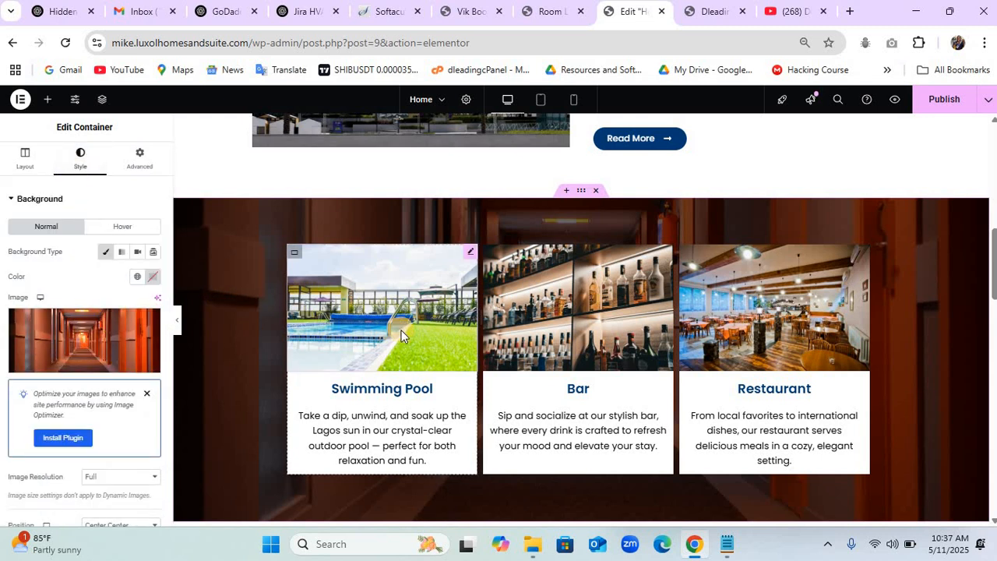
scroll(402, 331, up, 4)
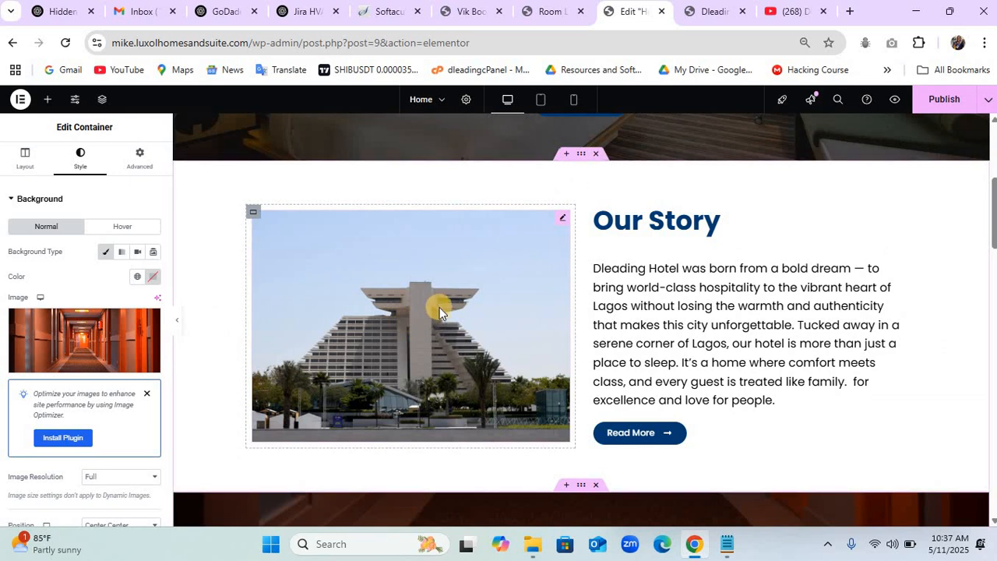
click(439, 310)
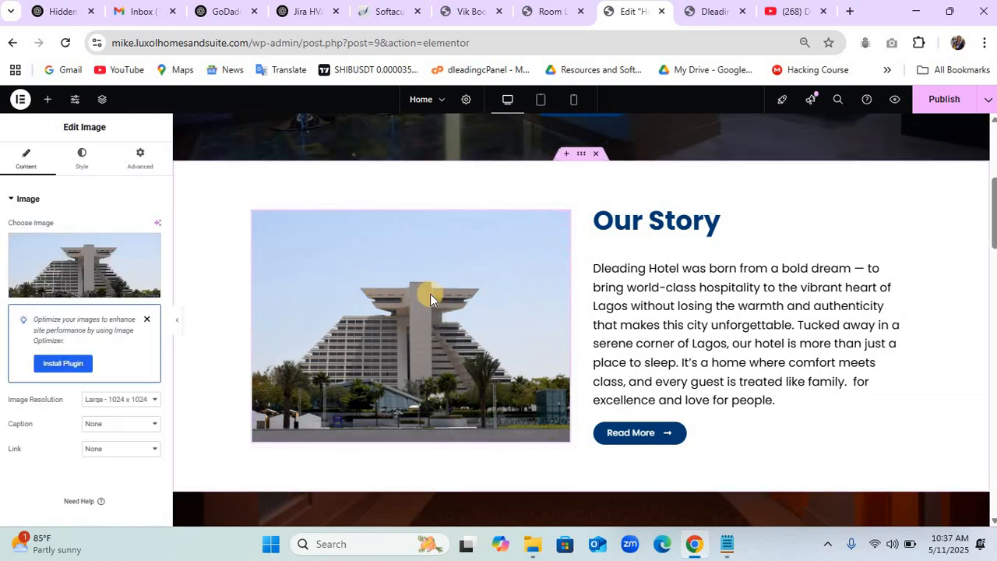
scroll(424, 291, up, 4)
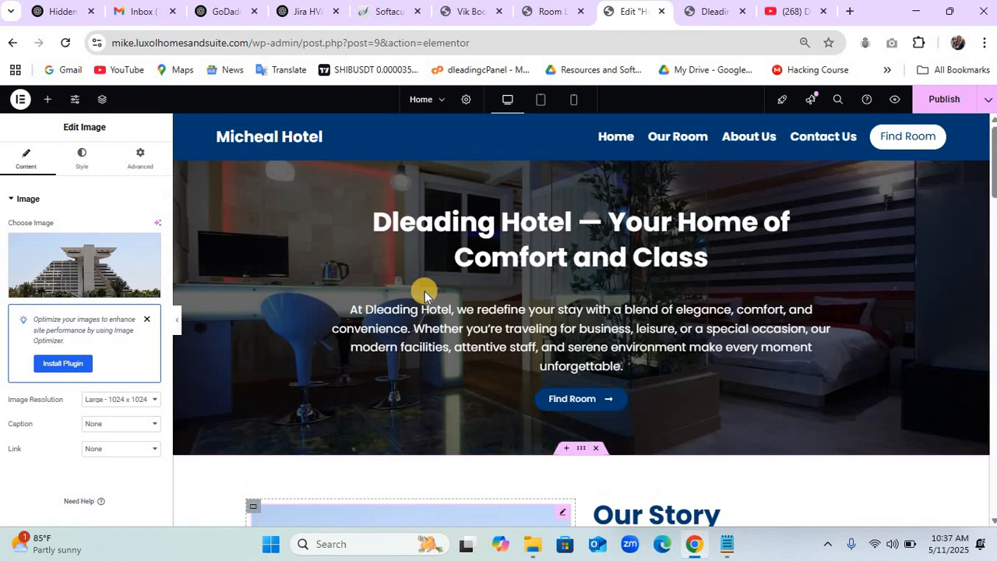
Inspect the Our Gallery section's image selection and gallery settings.
scroll(424, 291, down, 10)
scroll(424, 291, down, 8)
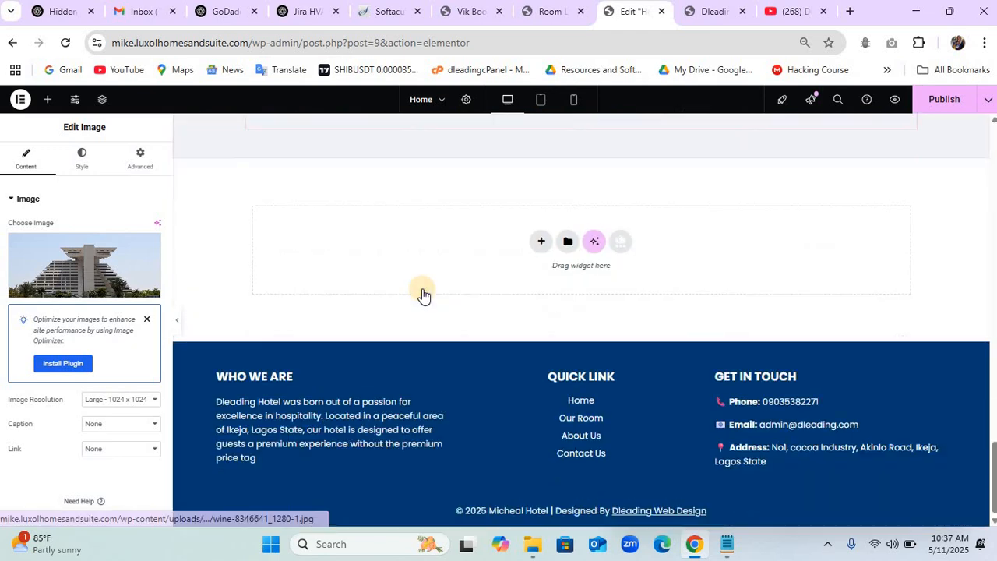
scroll(423, 294, up, 5)
scroll(423, 294, up, 1)
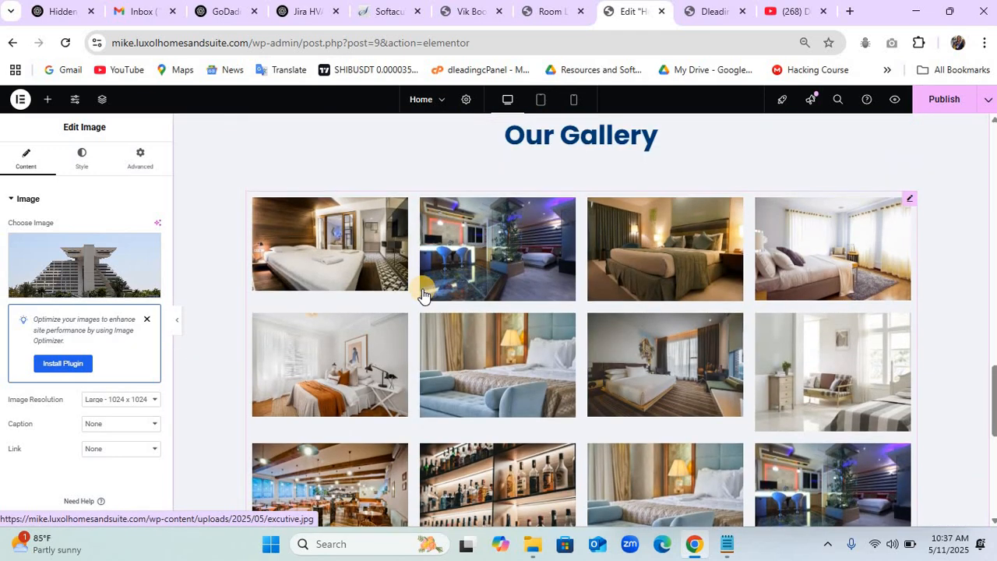
click(910, 198)
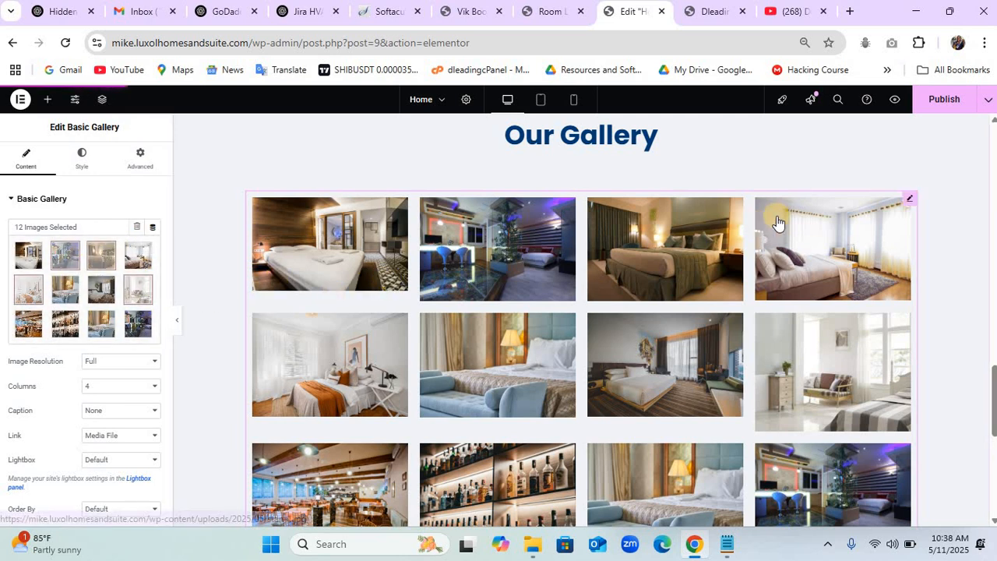
Display the hero container's background slideshow settings and publish the home page.
scroll(787, 219, up, 15)
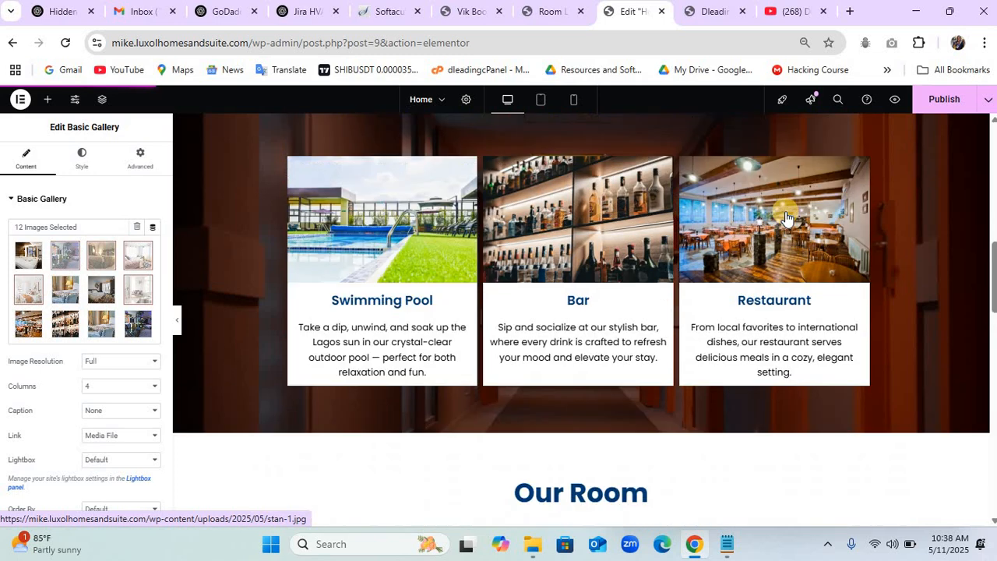
scroll(786, 215, up, 5)
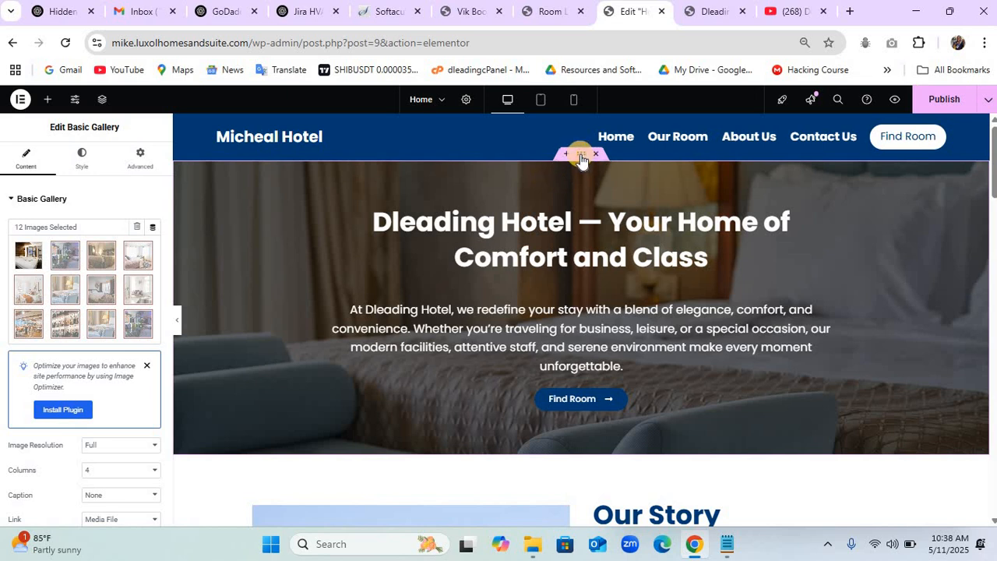
click(582, 158)
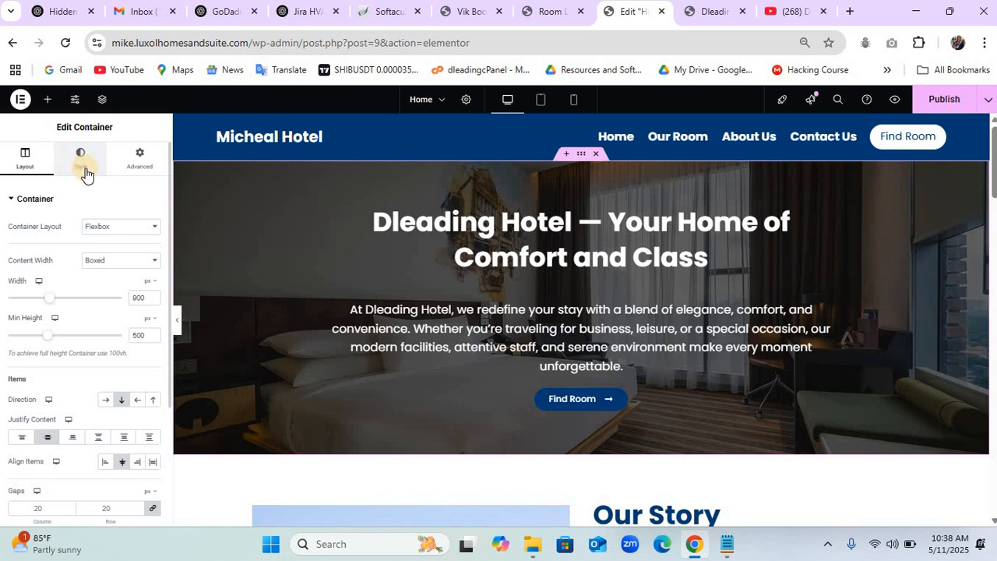
click(86, 172)
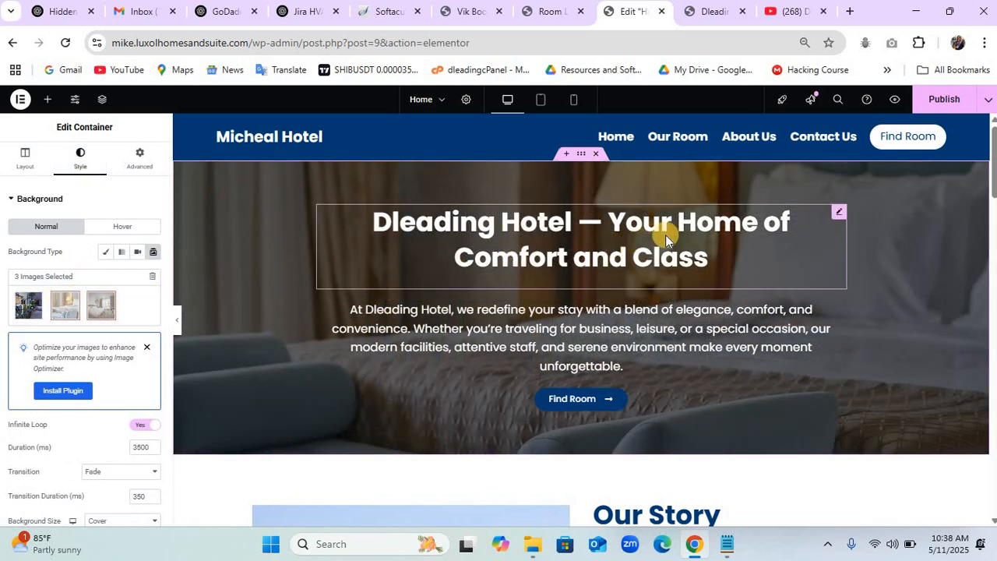
click(931, 104)
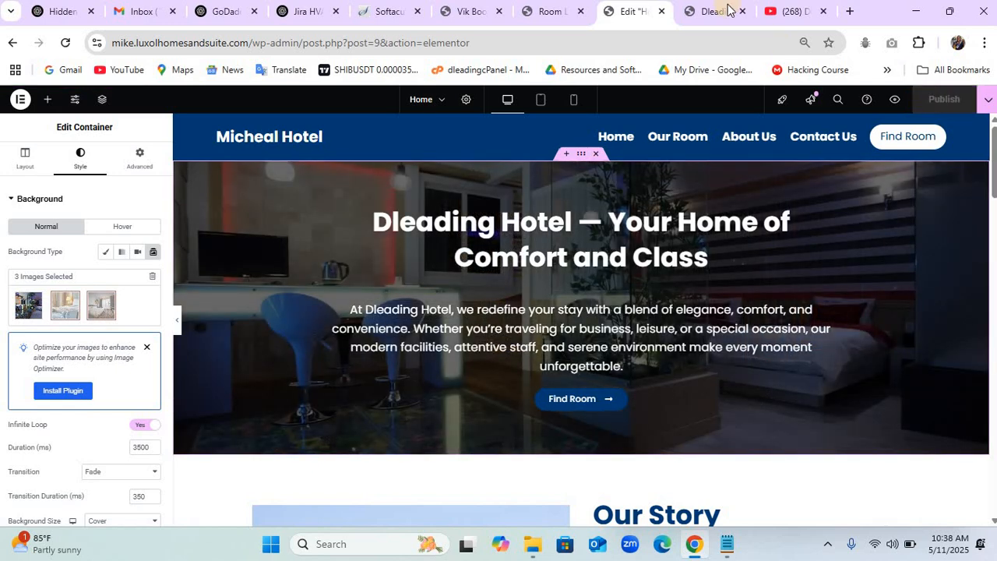
Go from the live Room List page to the site's live home page and review its sections.
click(555, 11)
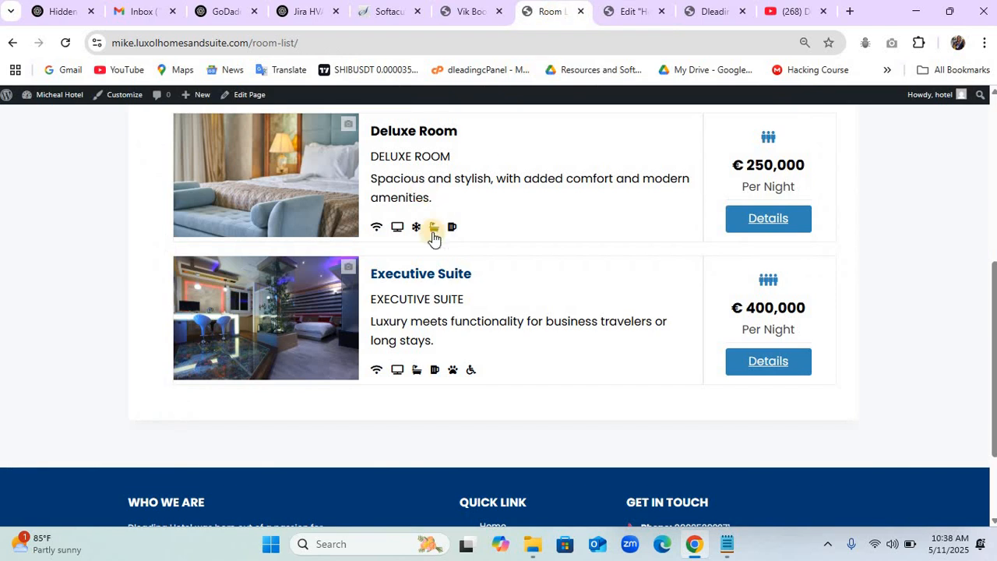
scroll(434, 238, up, 5)
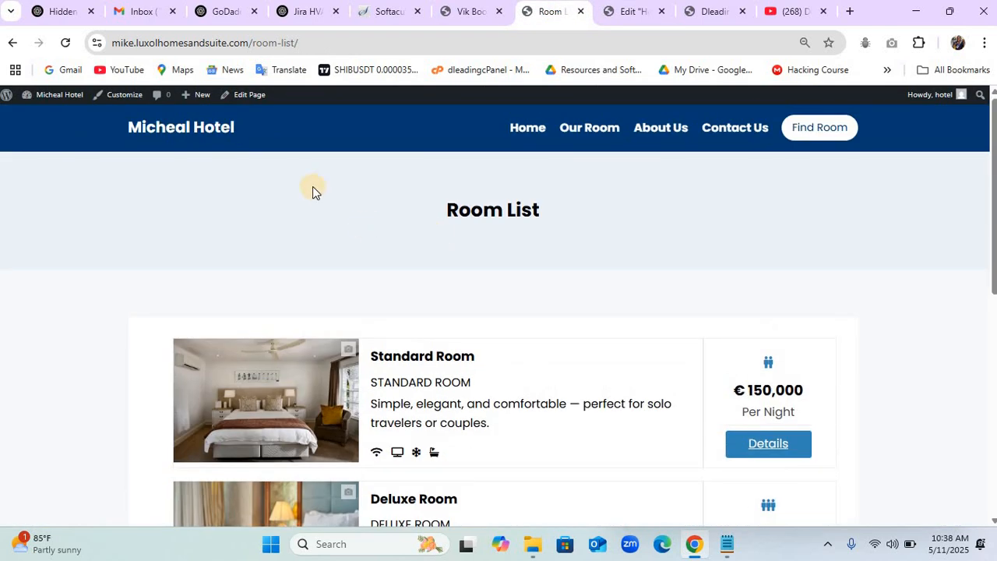
click(209, 127)
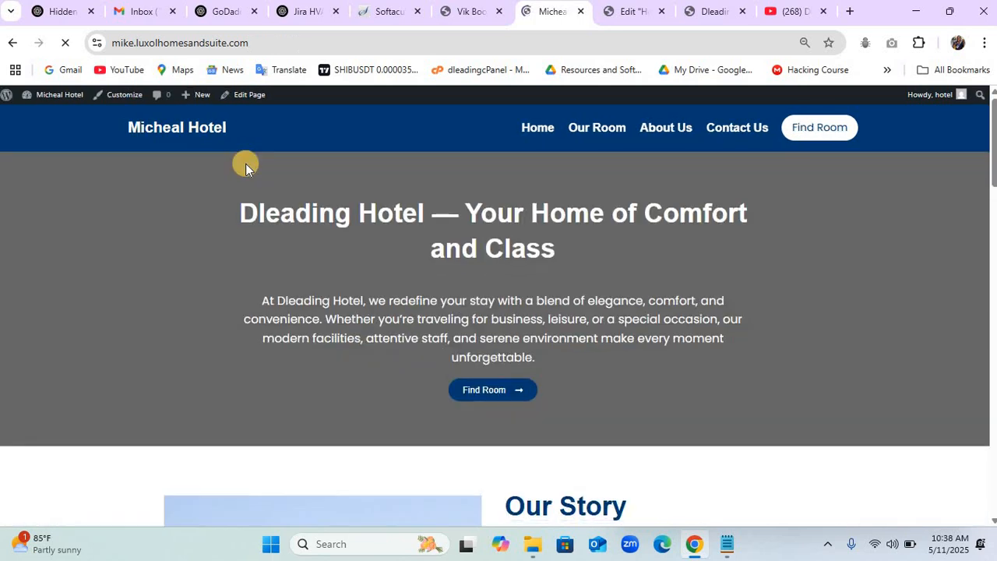
scroll(246, 168, down, 2)
scroll(246, 167, down, 4)
scroll(246, 168, up, 6)
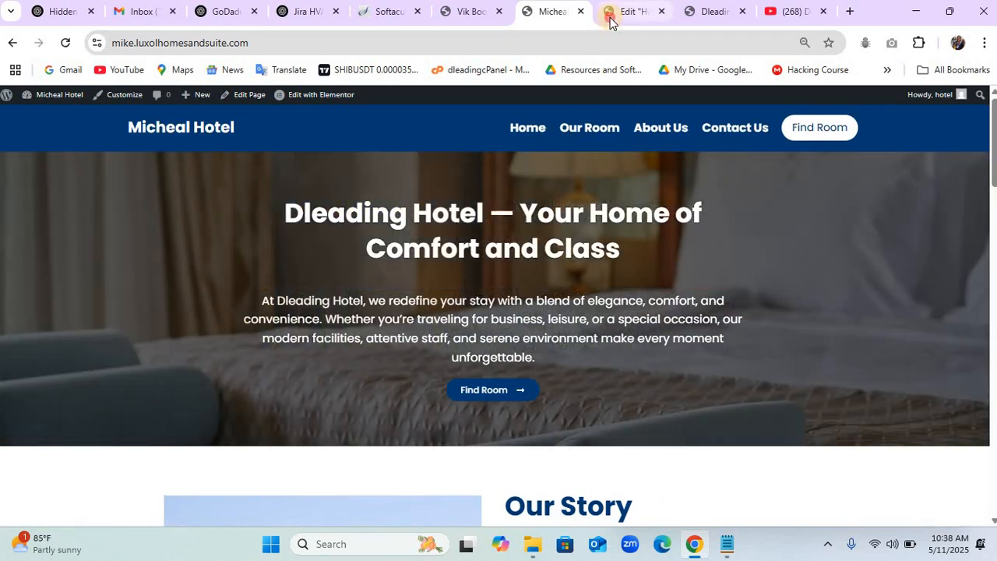
Back in the Elementor editor, change the hero heading to "Micheal Hotel — Your Home of Comfort and Class".
click(610, 22)
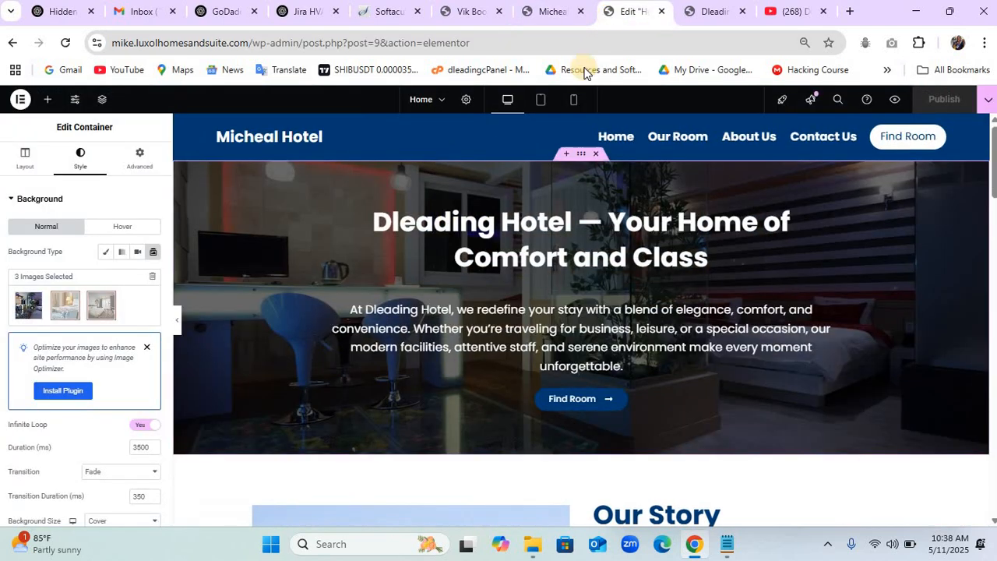
click(472, 232)
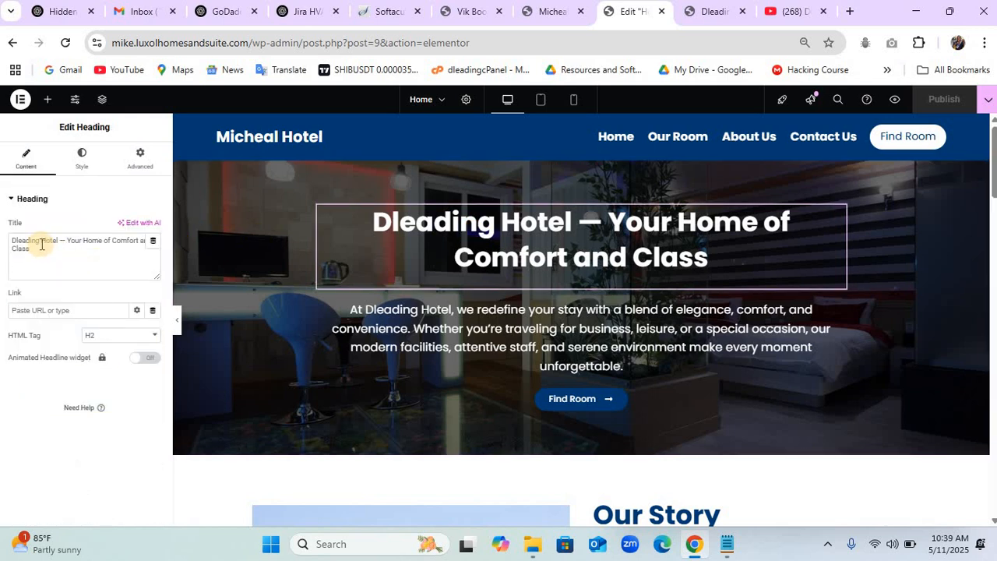
click(19, 242)
double_click(20, 243)
text(Michea)
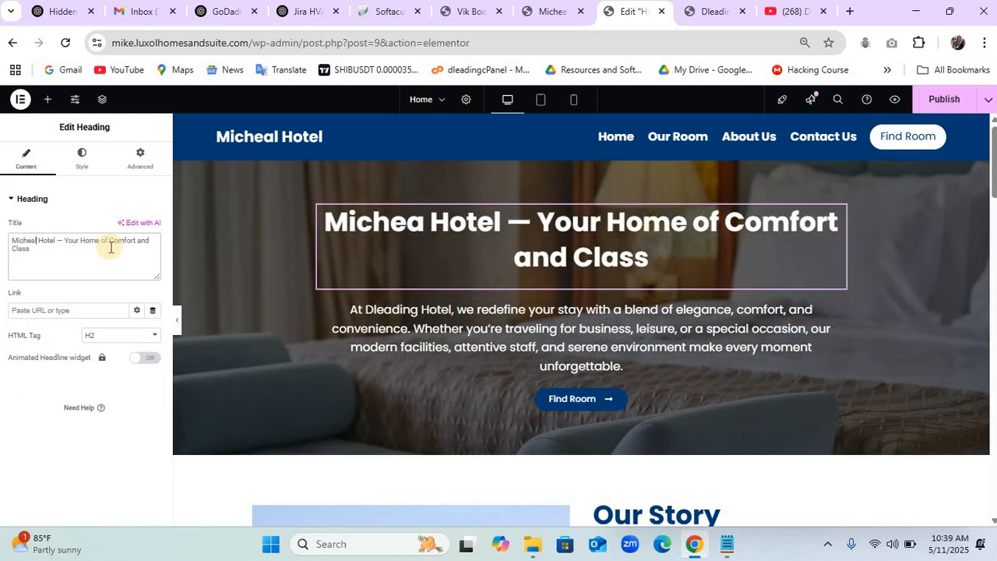
text(l)
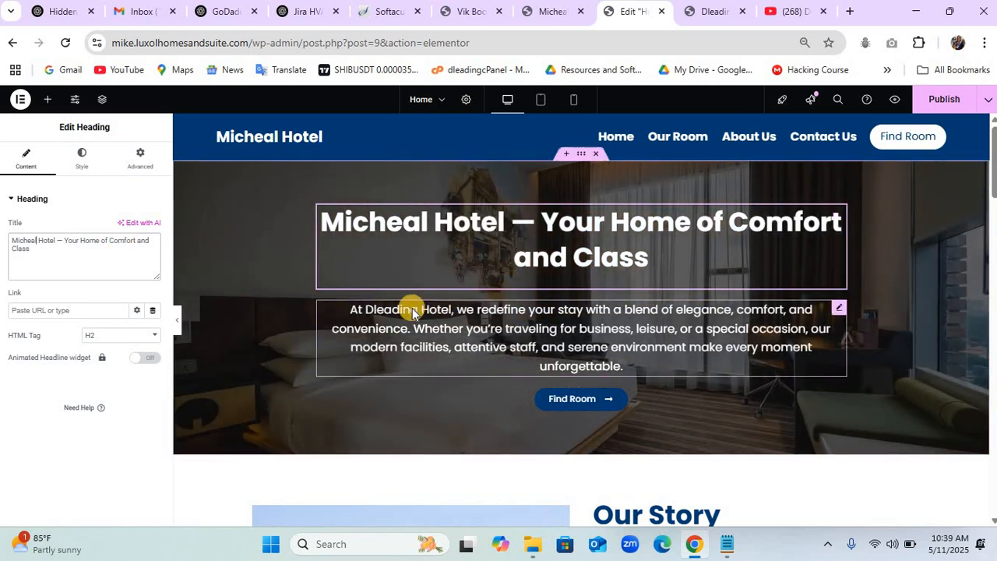
Replace "Dleading" with "Micheal" in the hero paragraph and publish the home page.
click(379, 308)
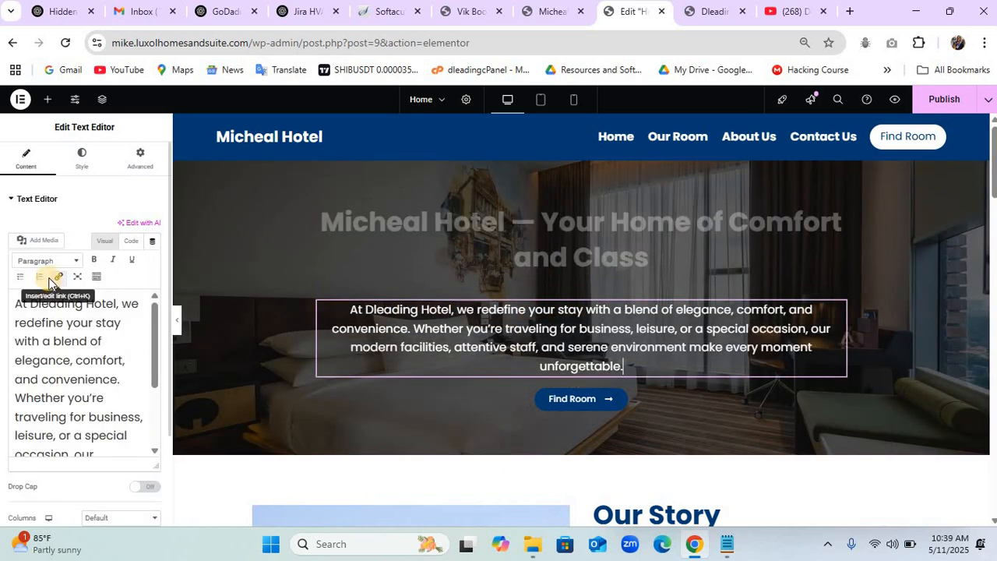
double_click(52, 303)
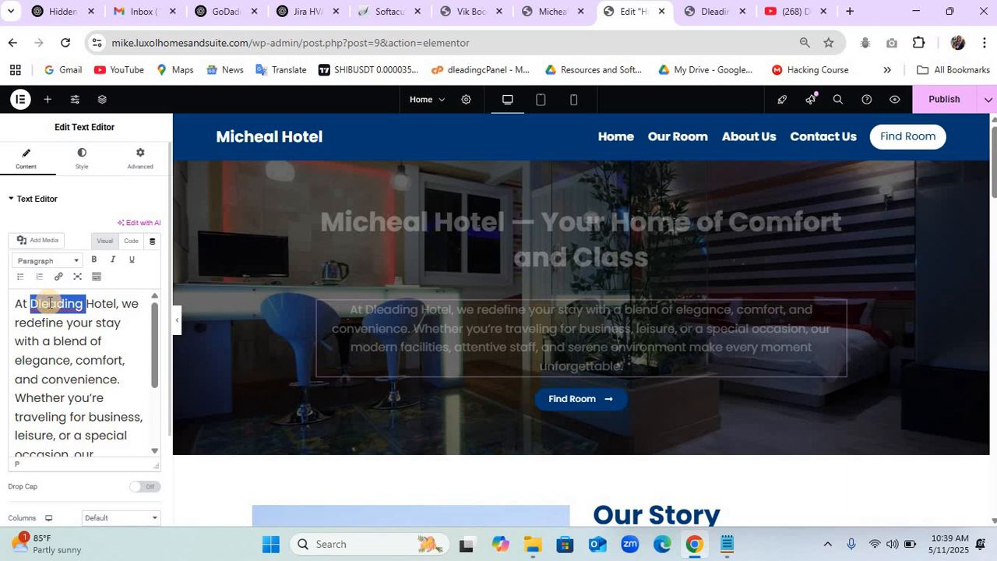
text(Micheal)
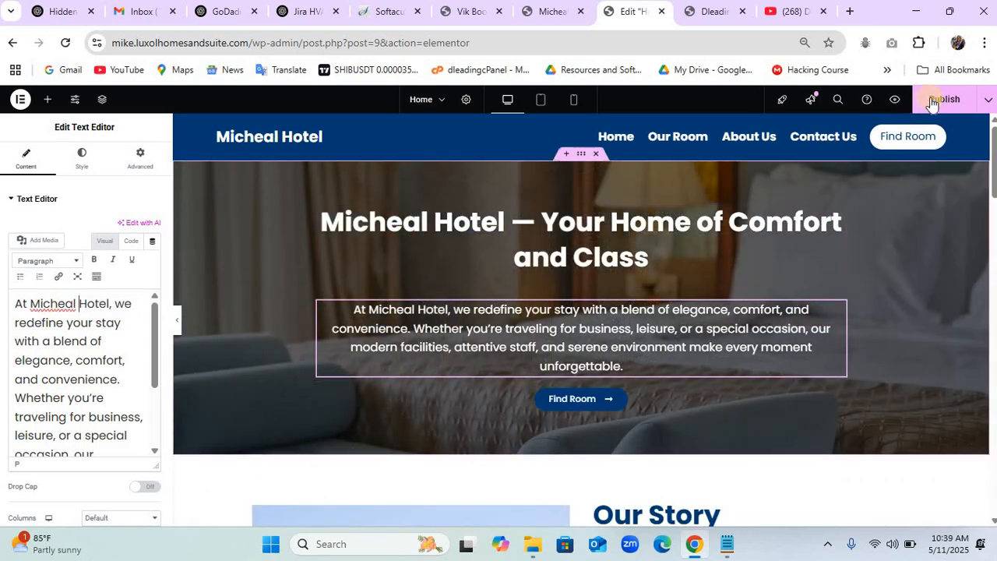
click(933, 103)
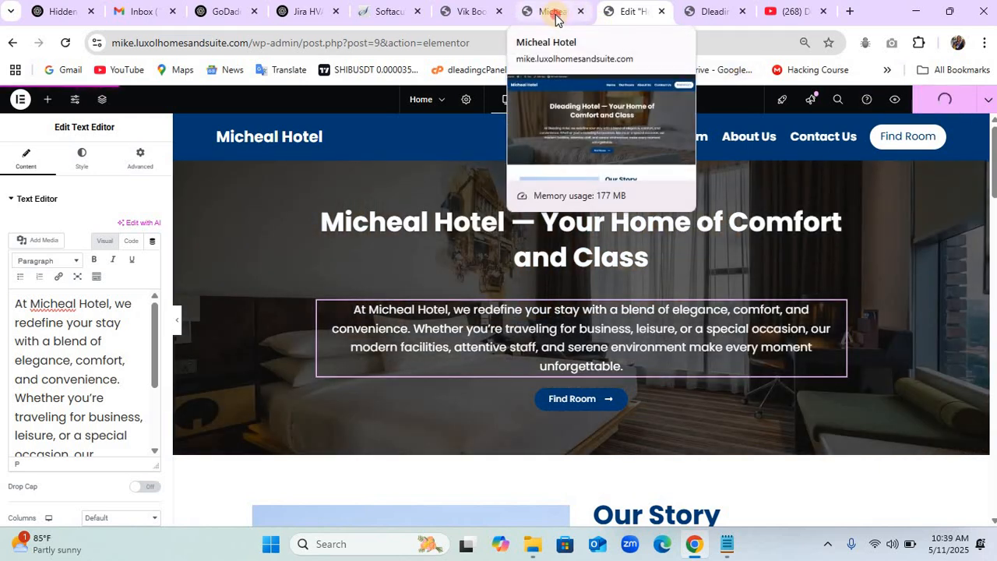
Check the hero heading and paragraph on the live home page.
click(555, 18)
click(601, 12)
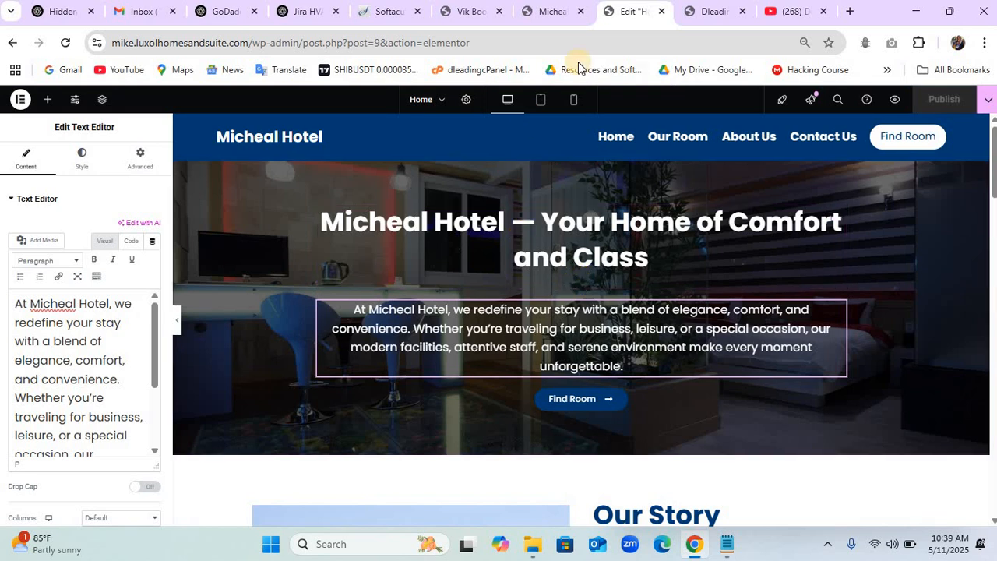
click(558, 12)
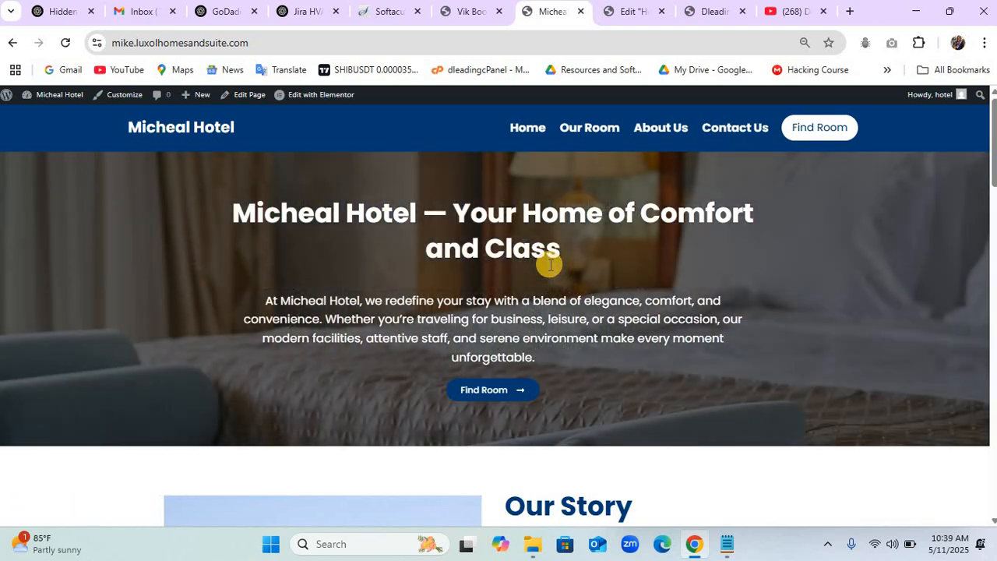
In VikBooking's global configuration for company and reservations, set the Company Name to "Micheal Hotel".
click(471, 13)
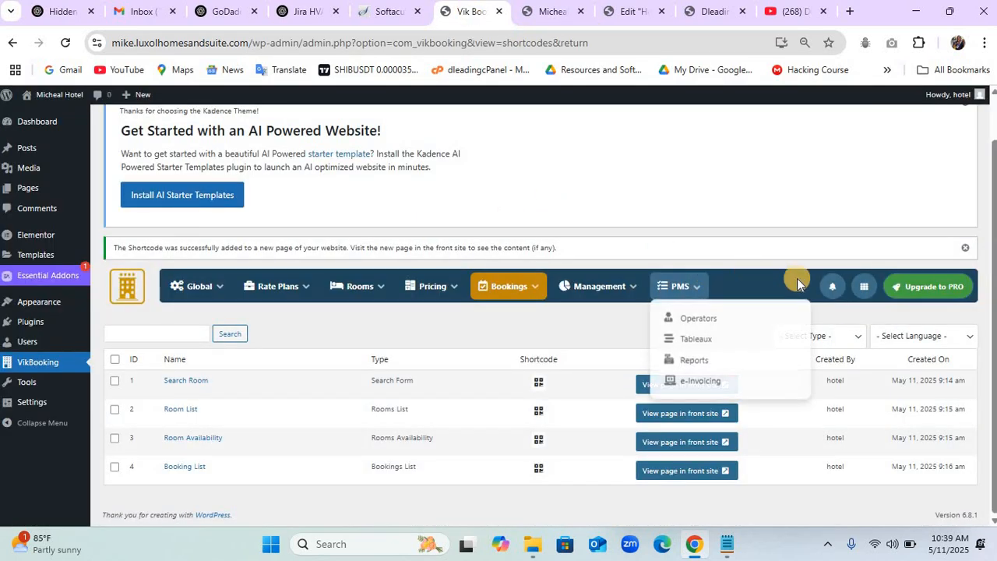
mouse_move(572, 288)
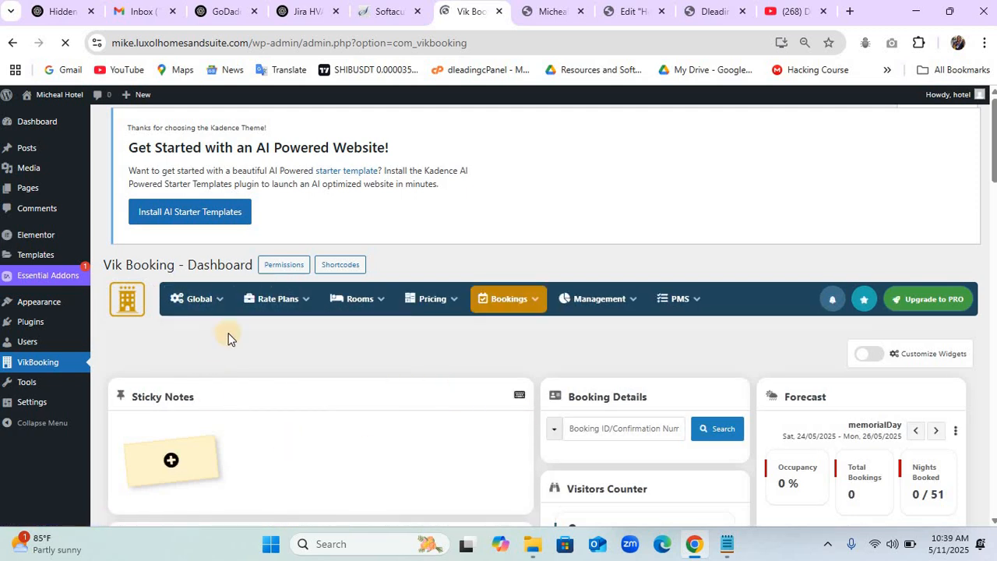
mouse_move(206, 309)
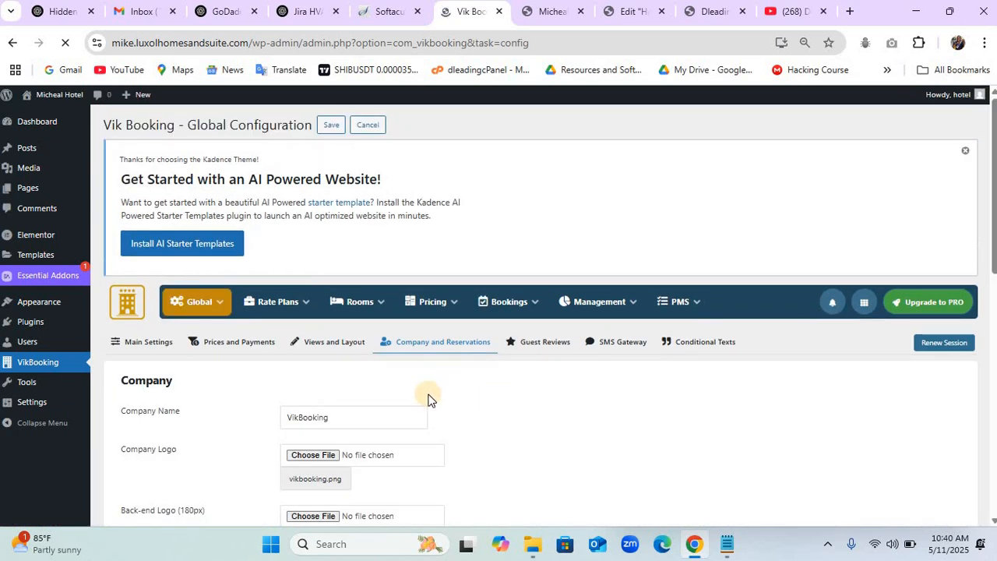
double_click(316, 418)
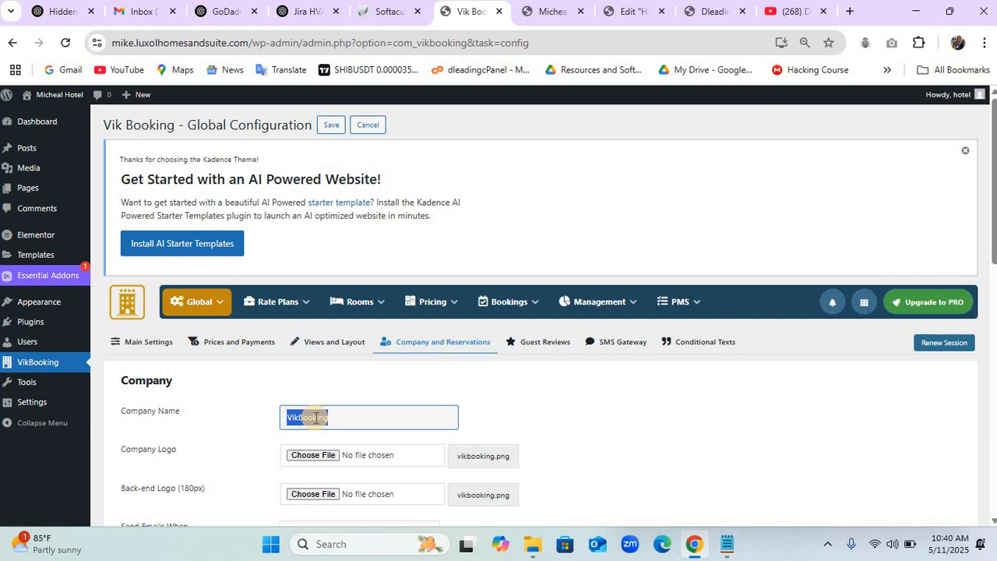
text(Micheal Hote)
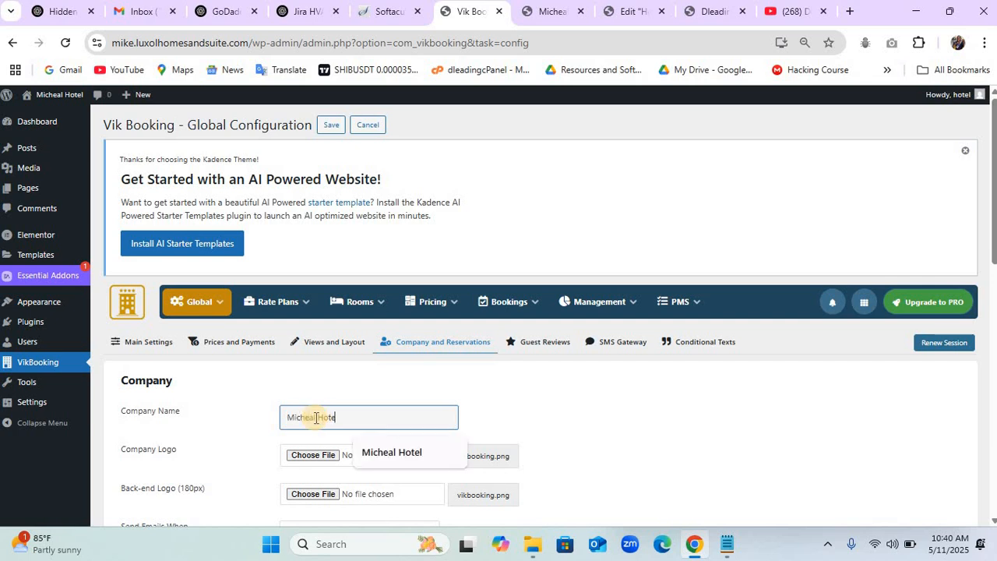
text(l)
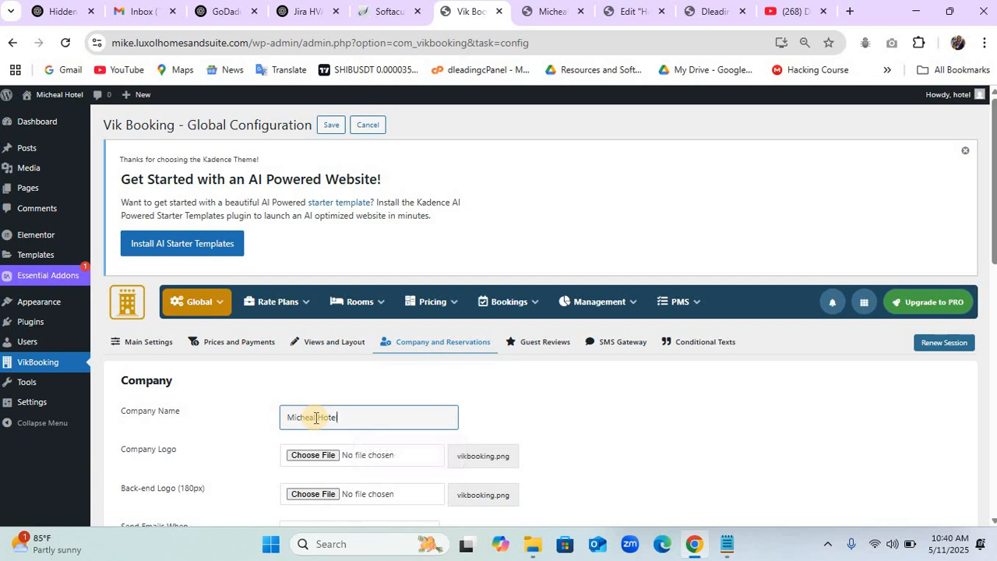
Choose the image "Dleading logo 2" from the Documents folder as the Company Logo.
click(323, 456)
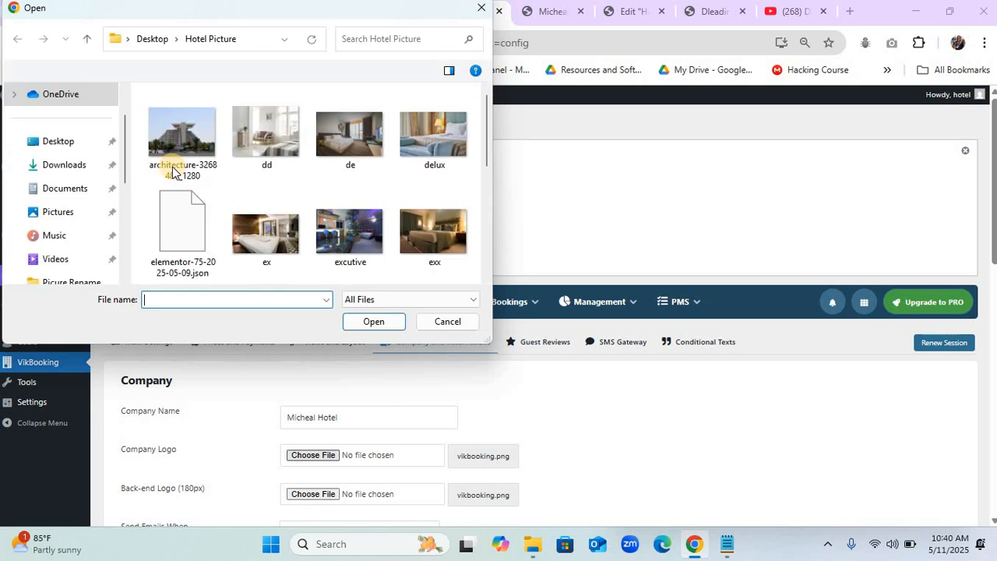
click(62, 143)
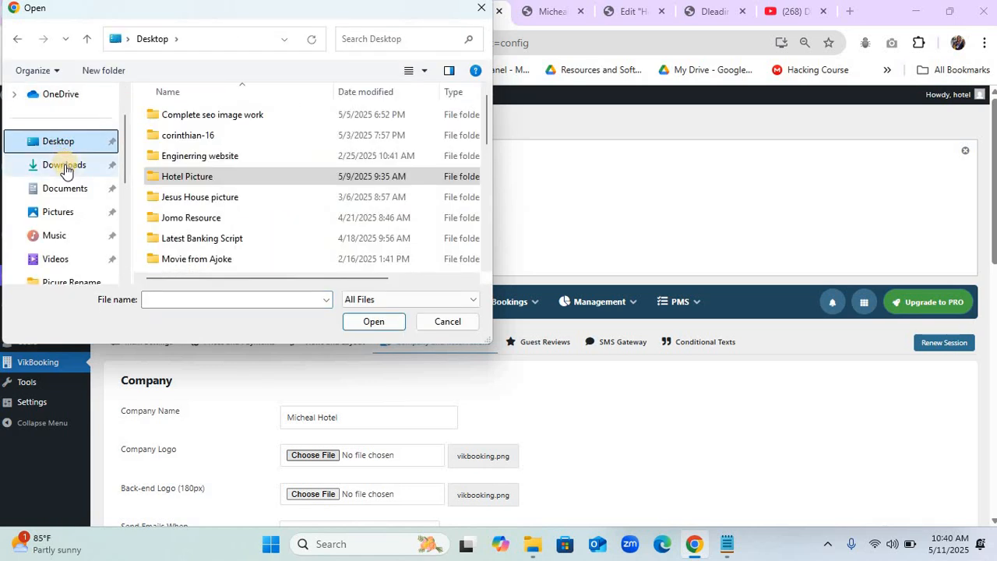
click(77, 213)
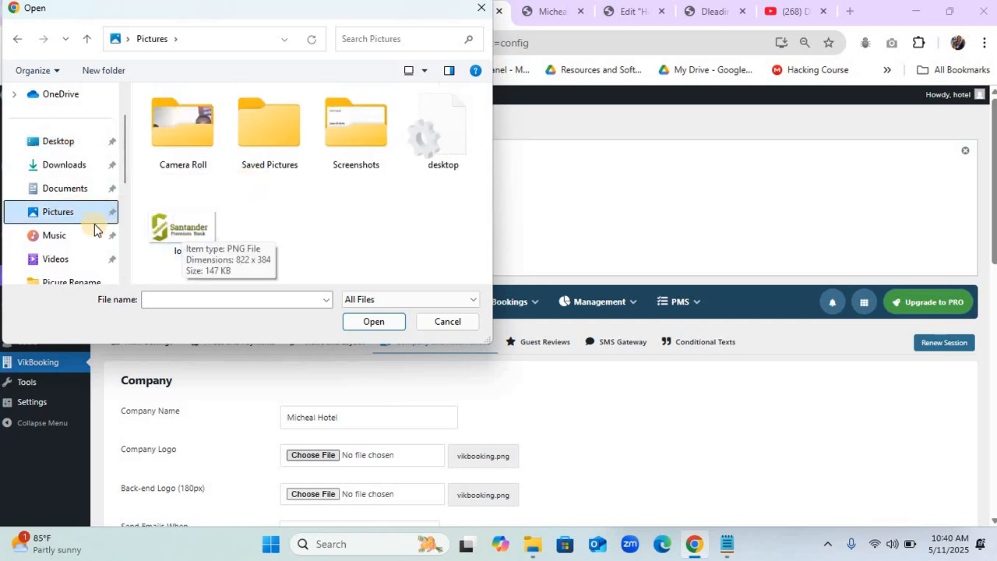
click(75, 193)
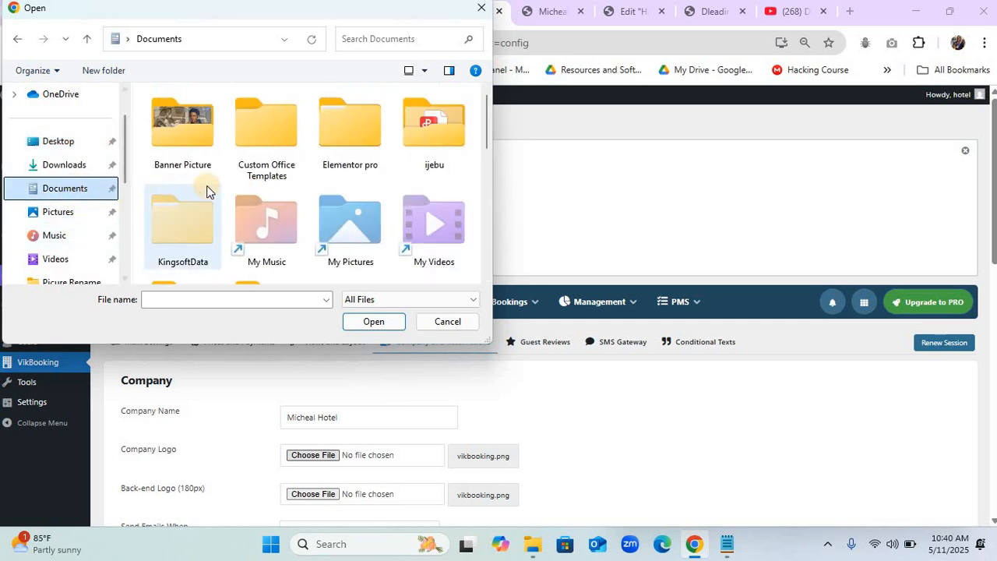
scroll(272, 181, down, 5)
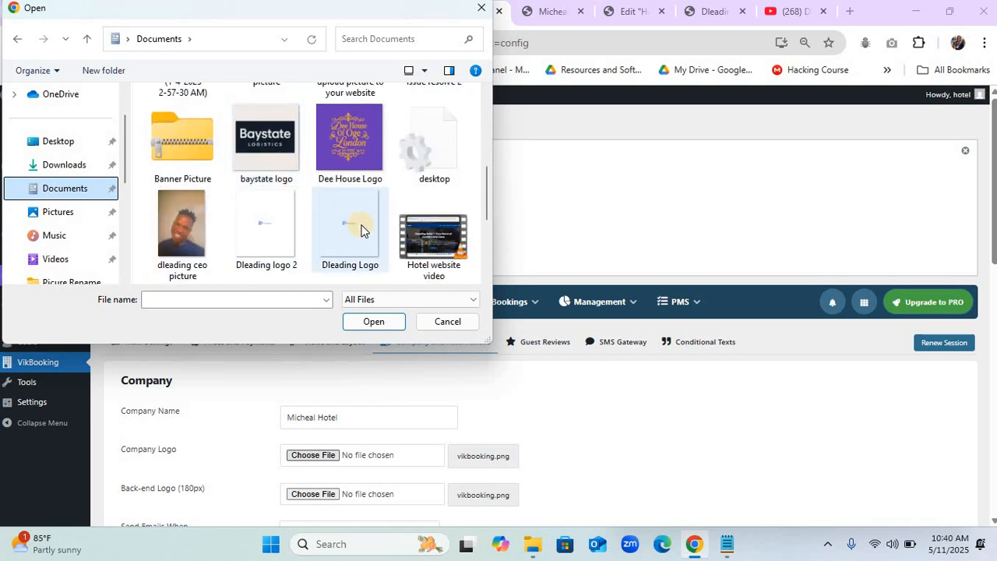
click(274, 227)
click(373, 321)
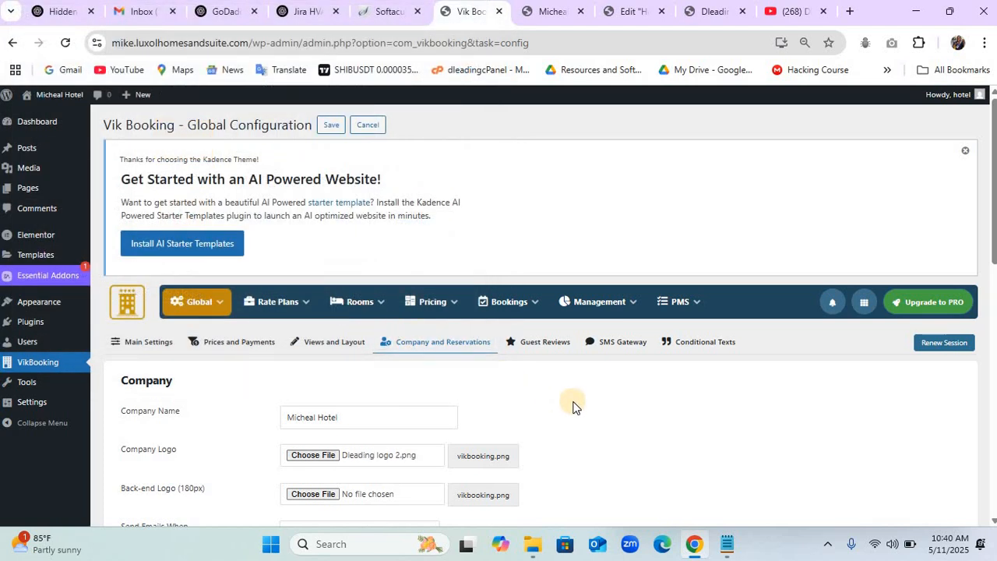
Choose "Dleading logo 2" from Documents as the Back-end Logo (180px) as well.
scroll(573, 406, down, 1)
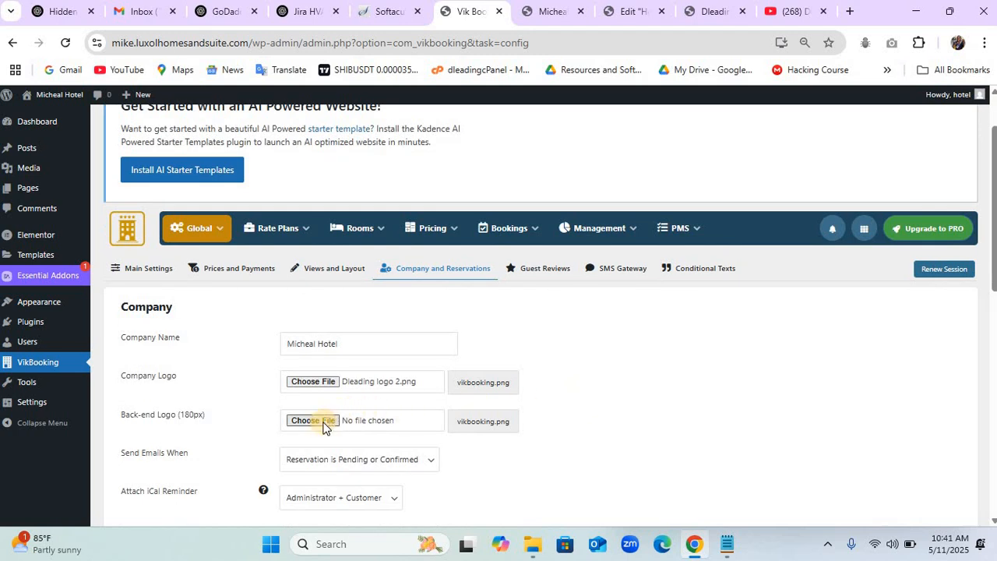
click(323, 422)
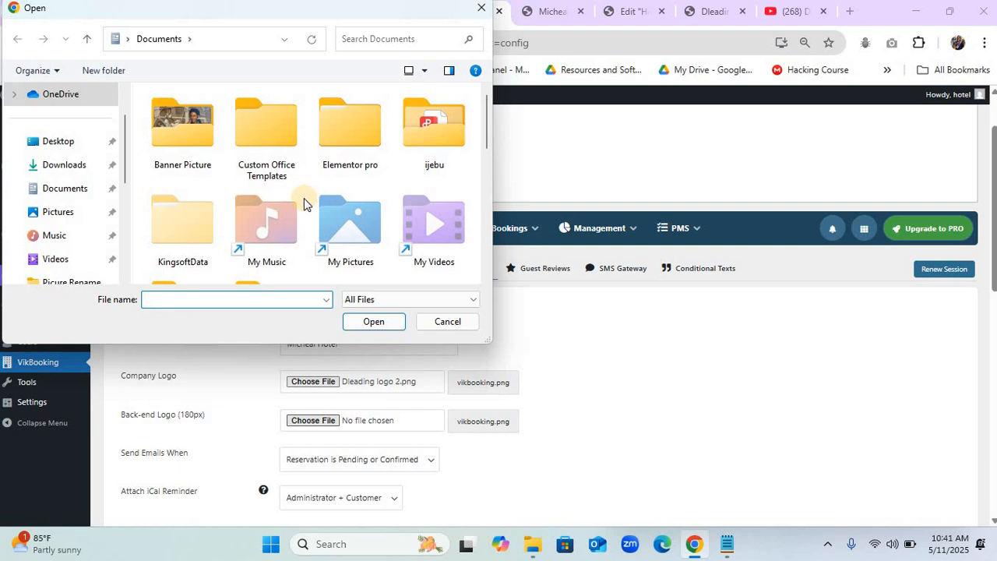
scroll(303, 198, down, 10)
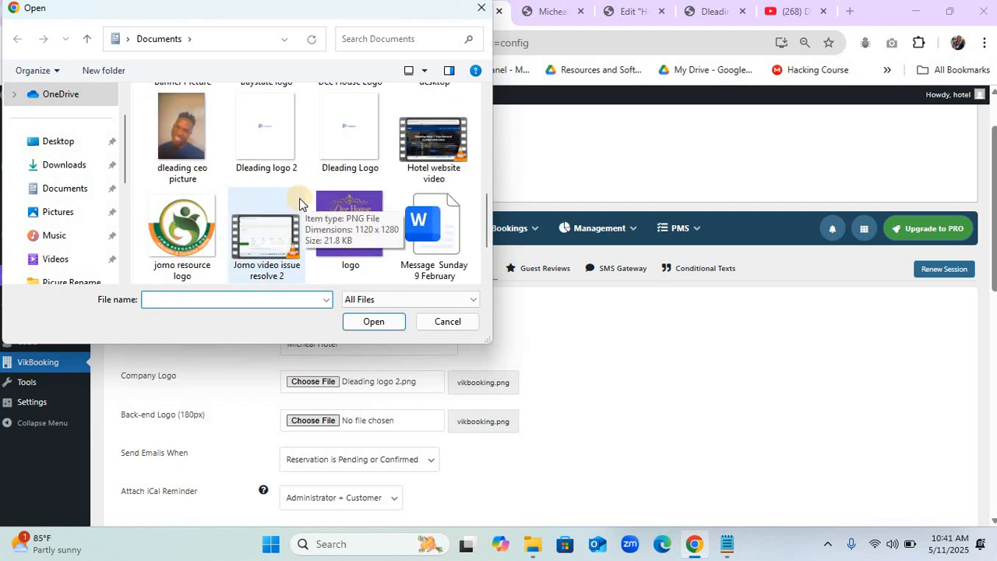
click(265, 134)
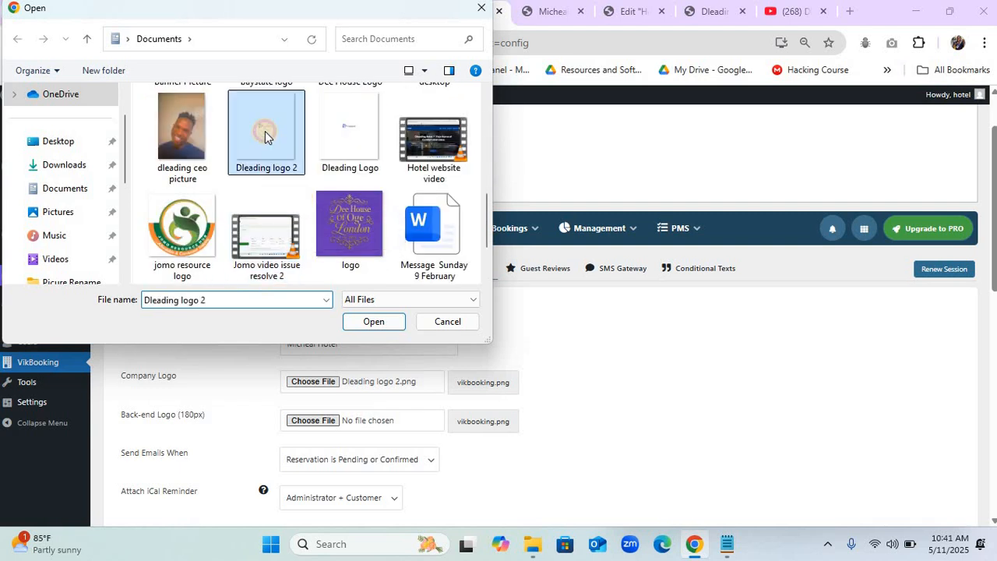
click(372, 322)
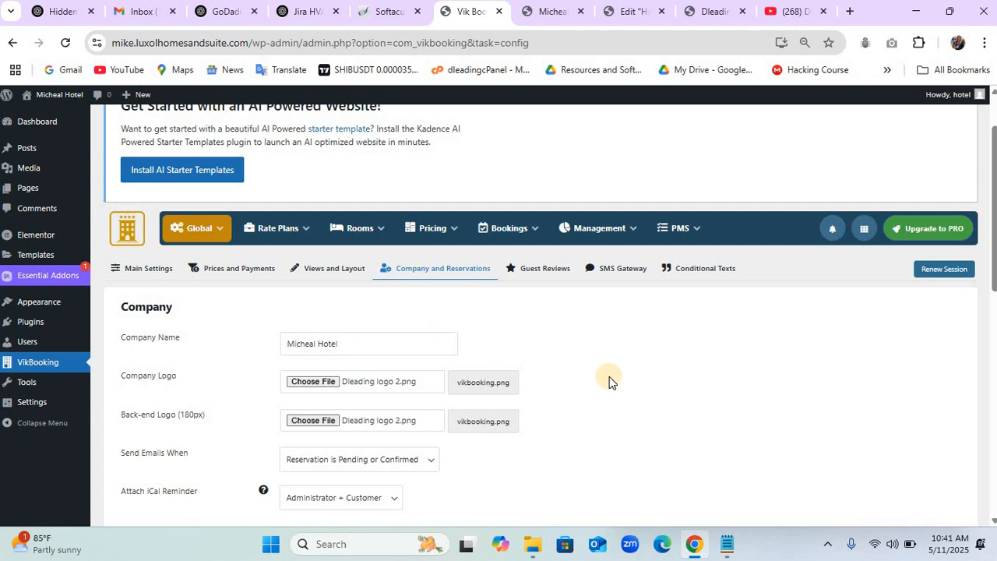
Look over the remaining company settings, including the terms and conditions, and save the global configuration.
scroll(621, 387, down, 5)
scroll(621, 387, up, 2)
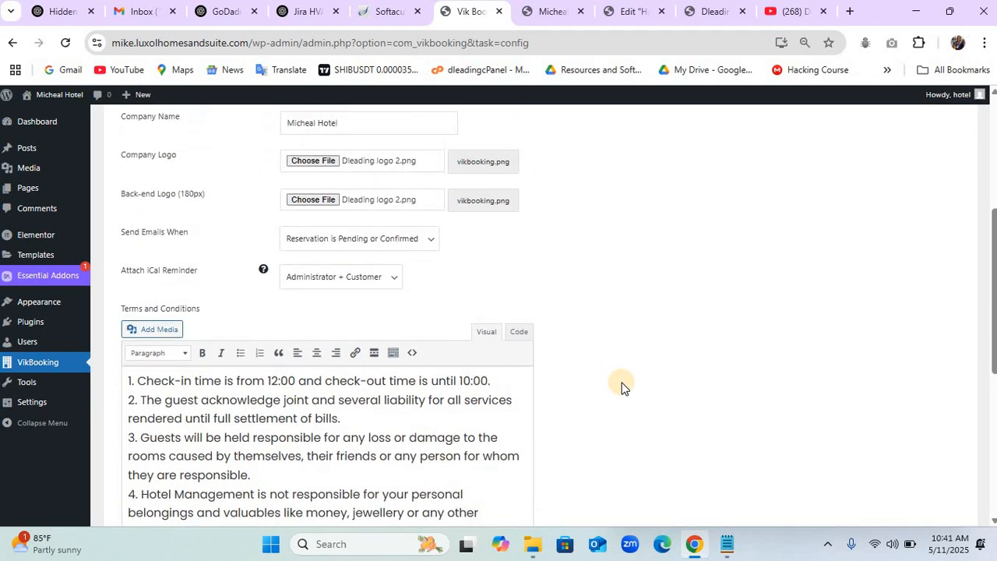
scroll(621, 387, down, 4)
scroll(621, 387, down, 2)
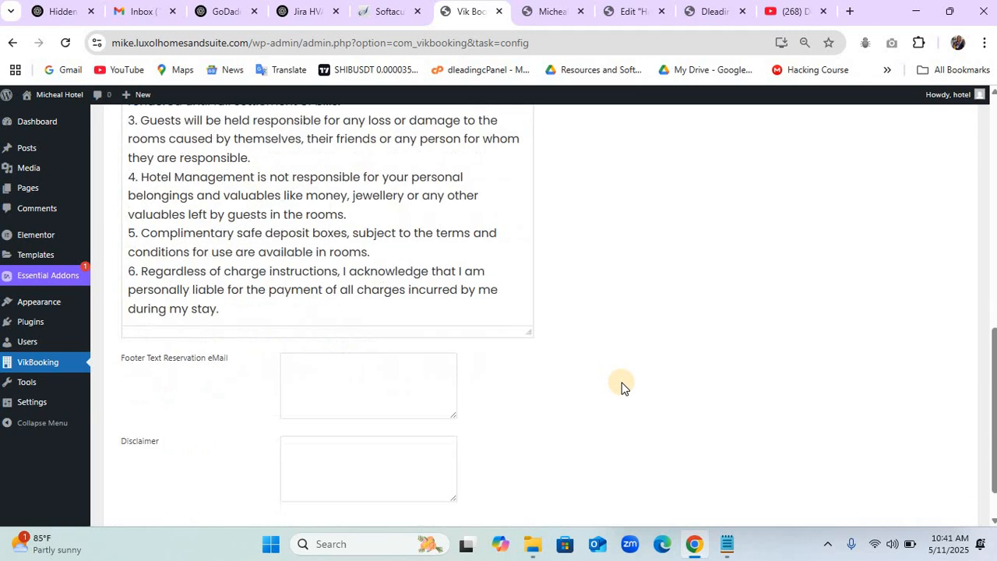
scroll(621, 387, up, 12)
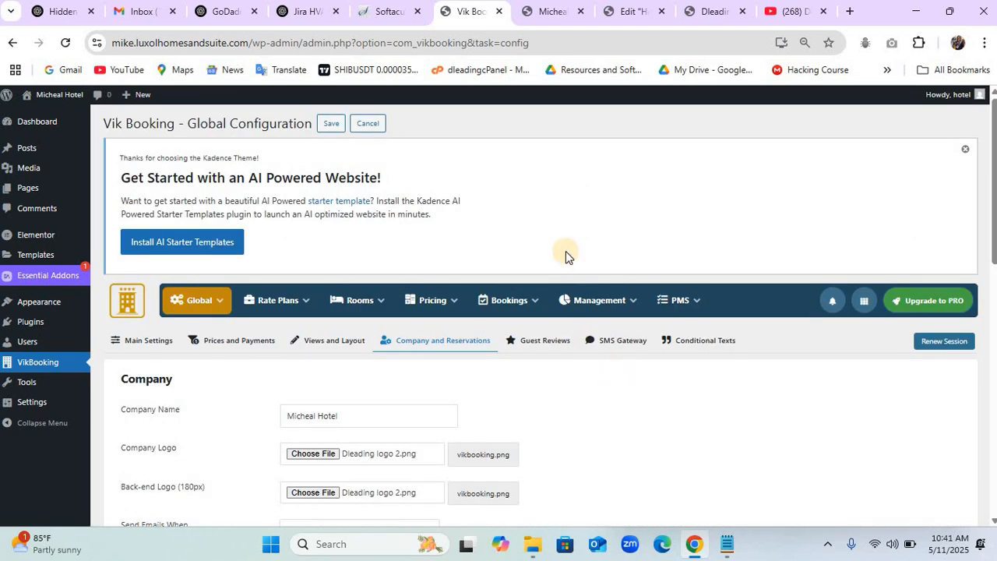
click(330, 127)
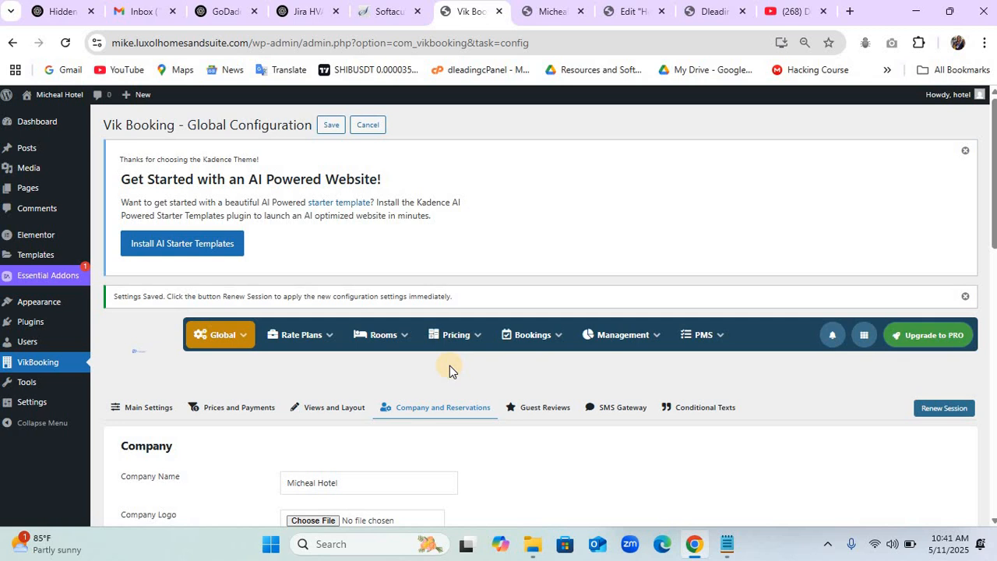
Open the Prices and Payments settings, and search Google in a new browser tab for "nair sign".
click(228, 409)
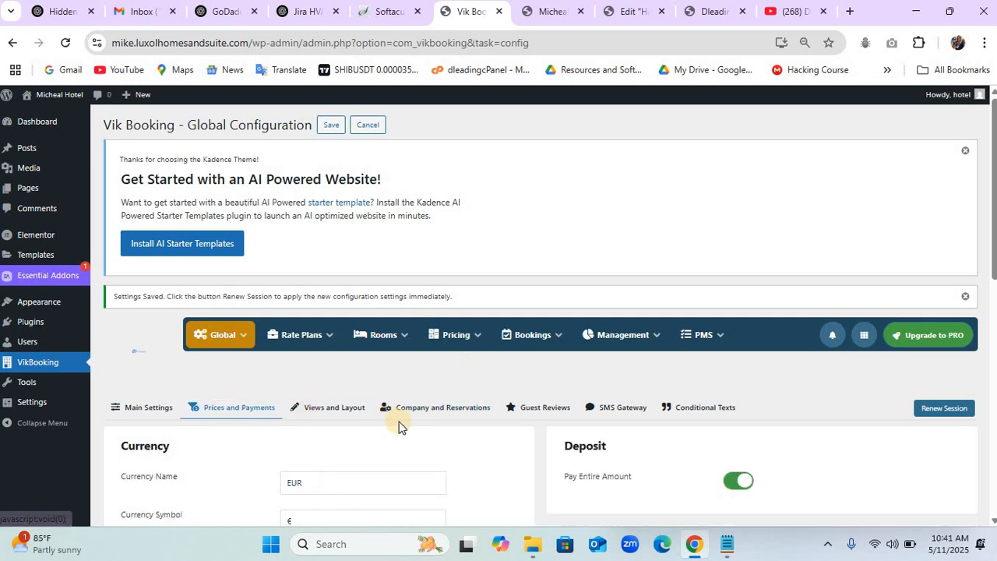
scroll(399, 427, down, 3)
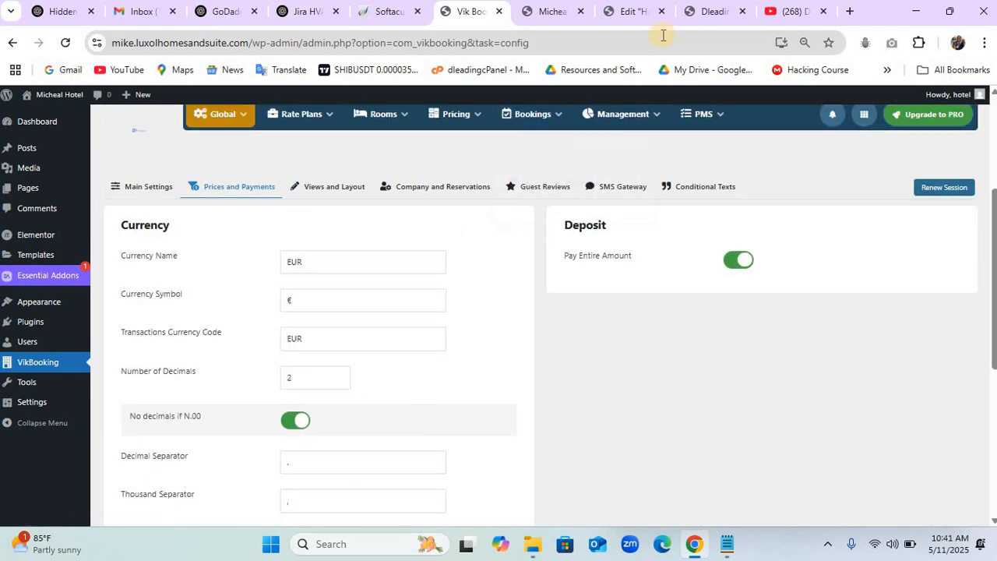
click(849, 15)
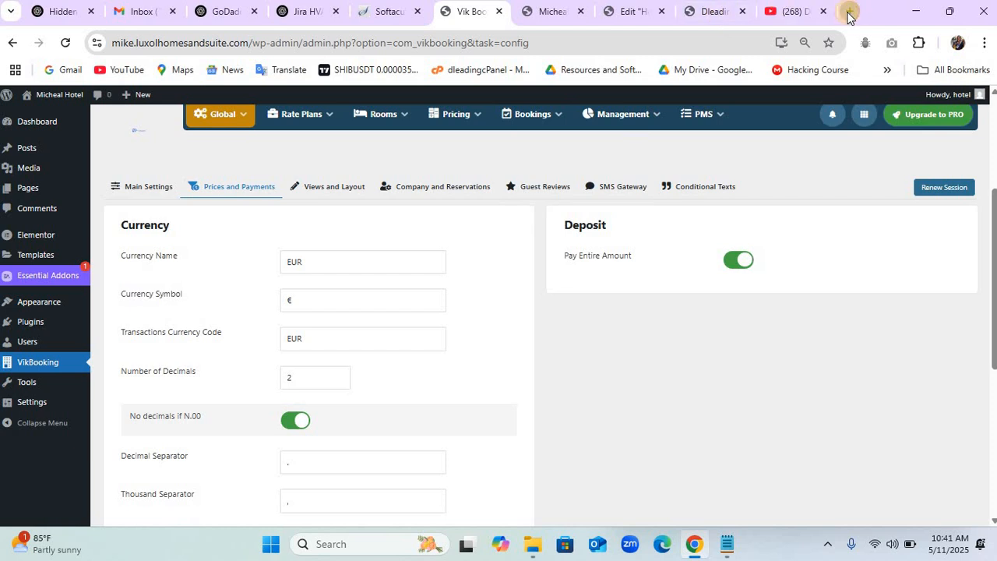
text(google.com)
key(Return)
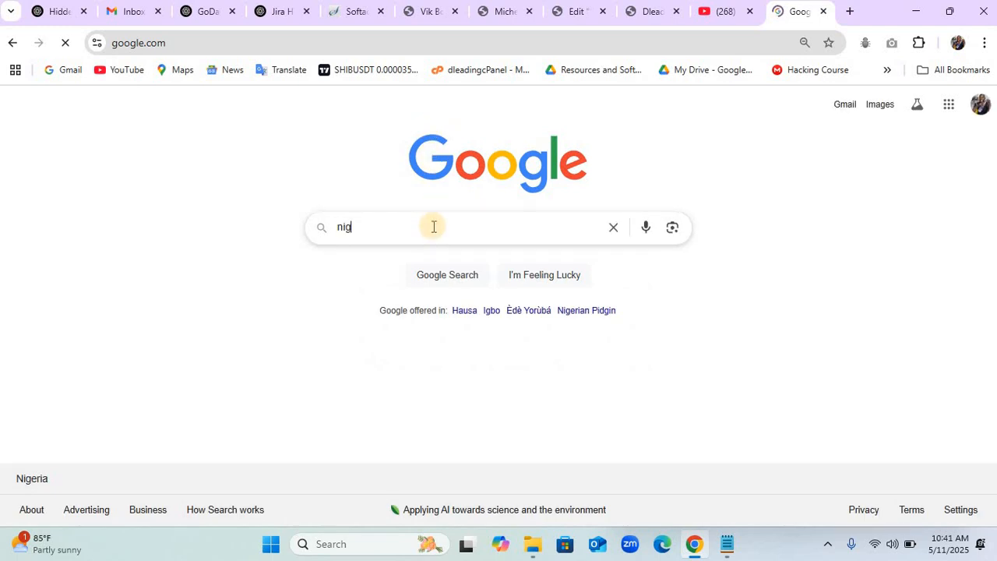
key(BackSpace)
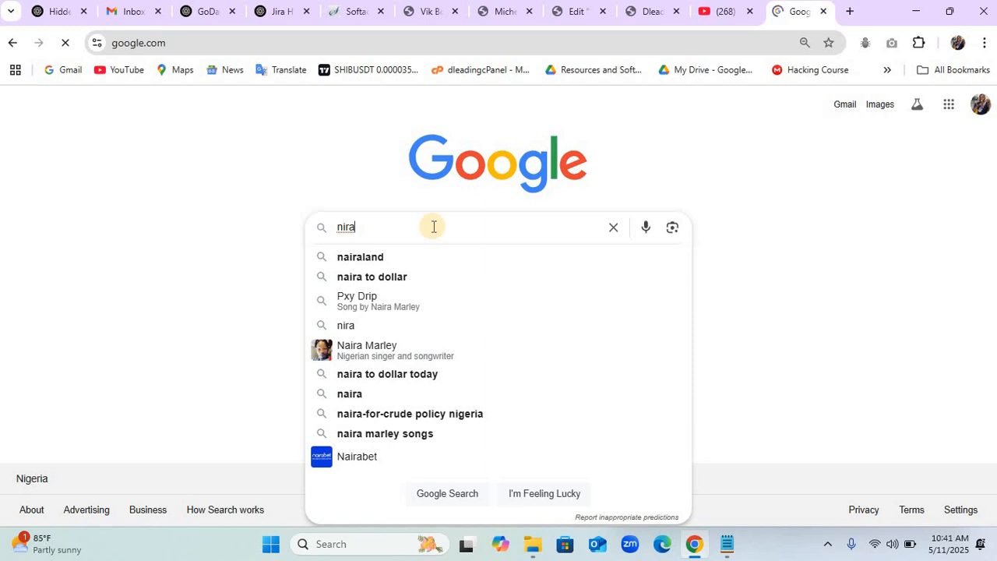
key(BackSpace)
key(BackSpace)
key(BackSpace)
text(a)
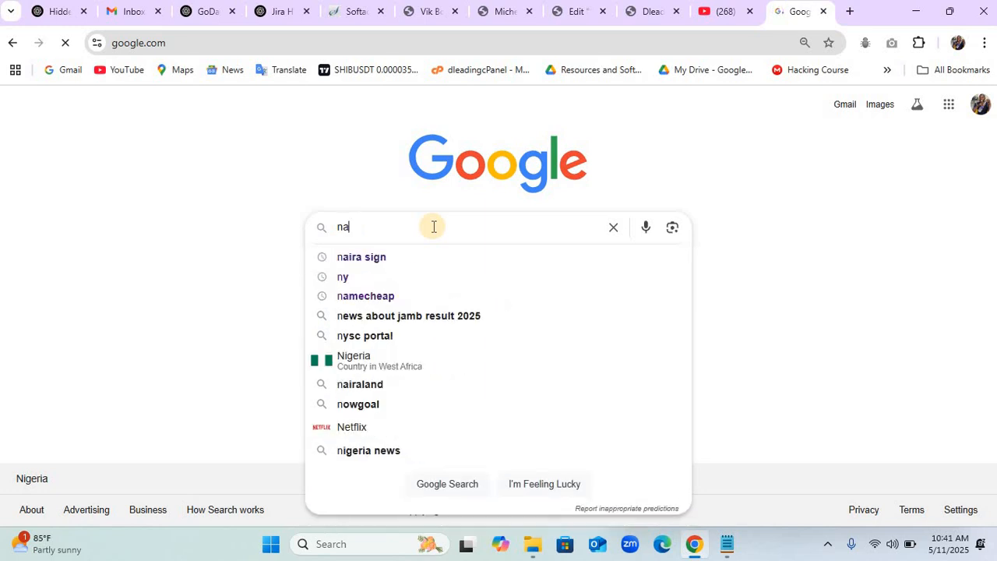
text(ir sig)
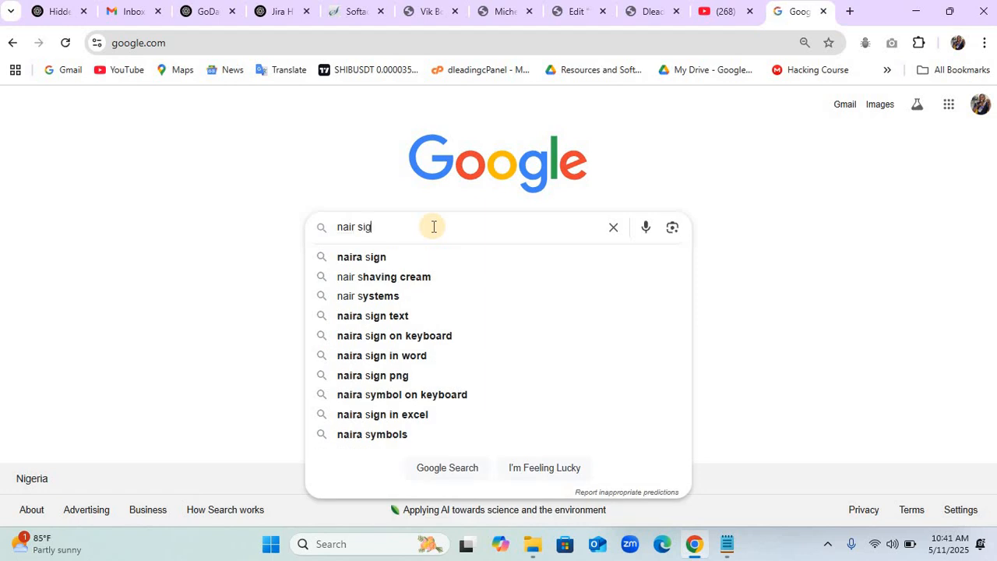
text(n)
key(Return)
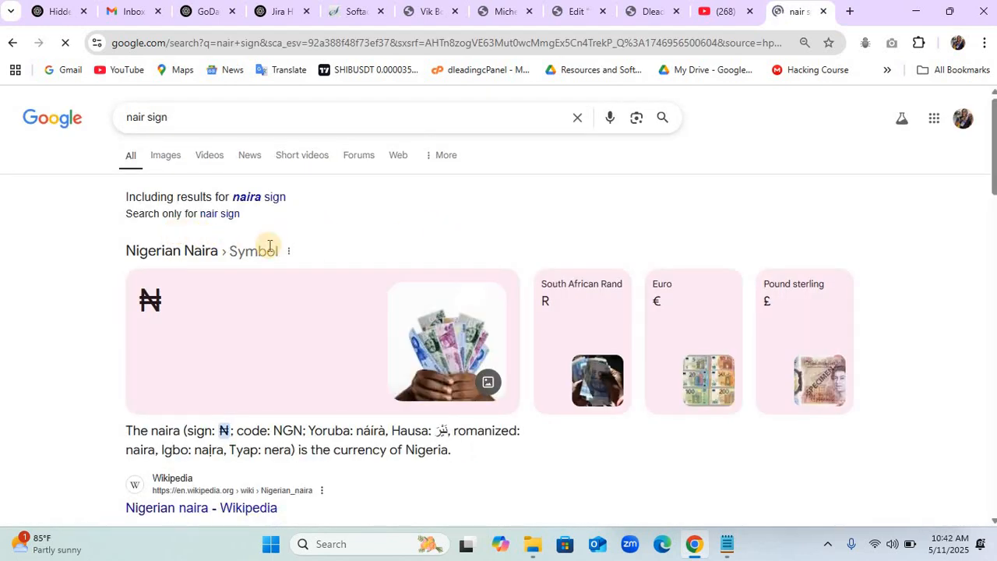
Take the naira's ISO 4217 code from the search results and set VikBooking's Currency Name to NGN.
scroll(270, 246, down, 4)
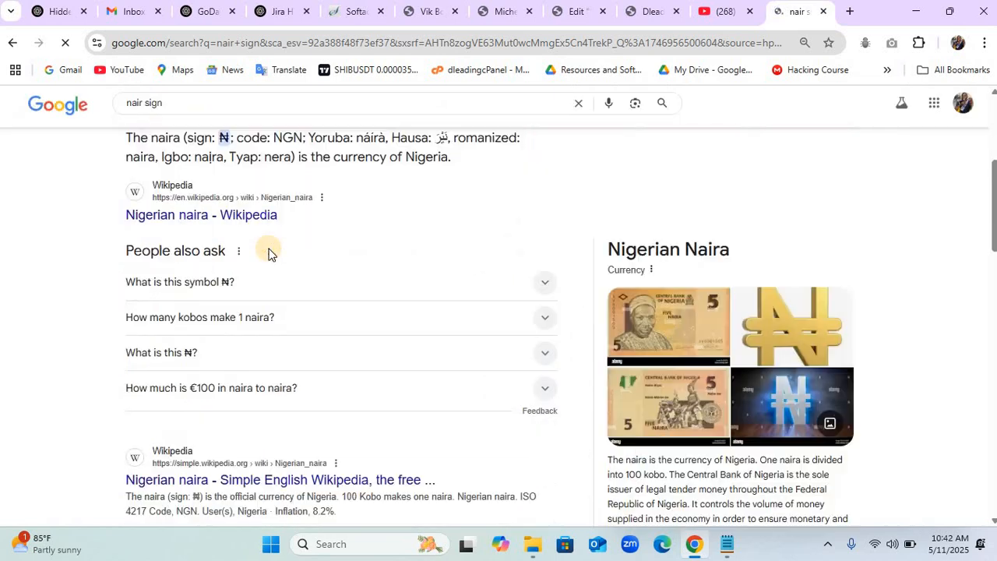
scroll(269, 249, down, 4)
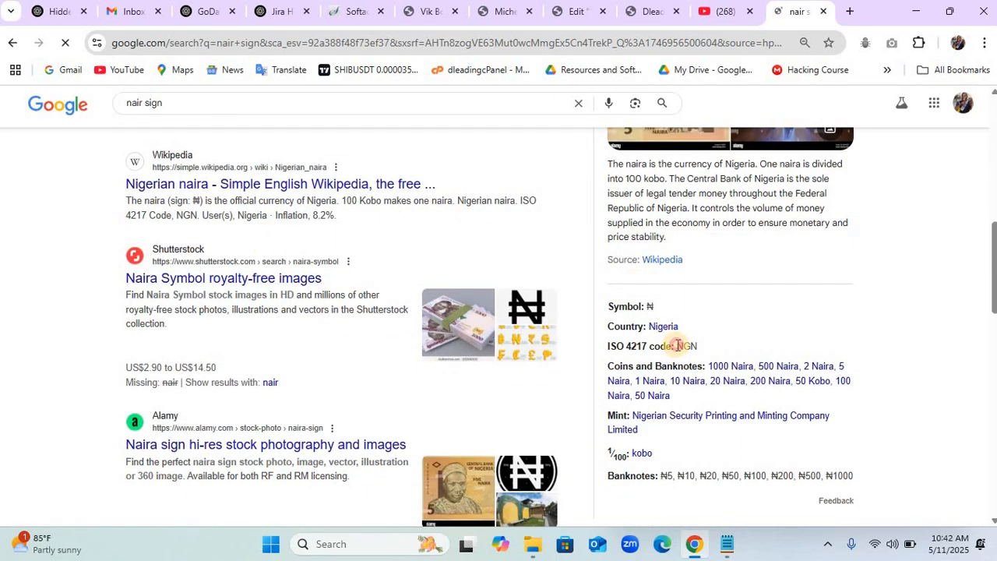
drag(676, 345, 705, 349)
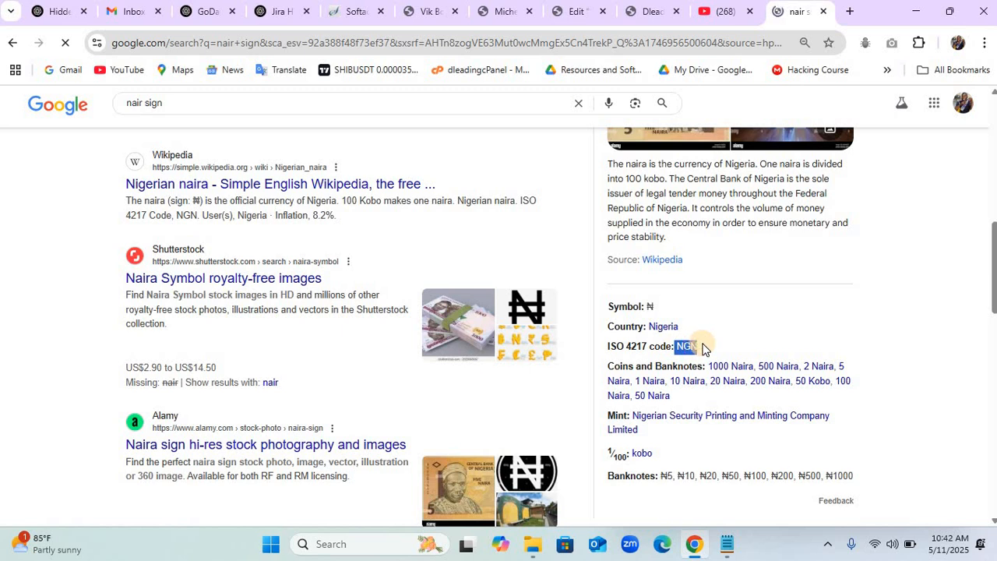
click(432, 17)
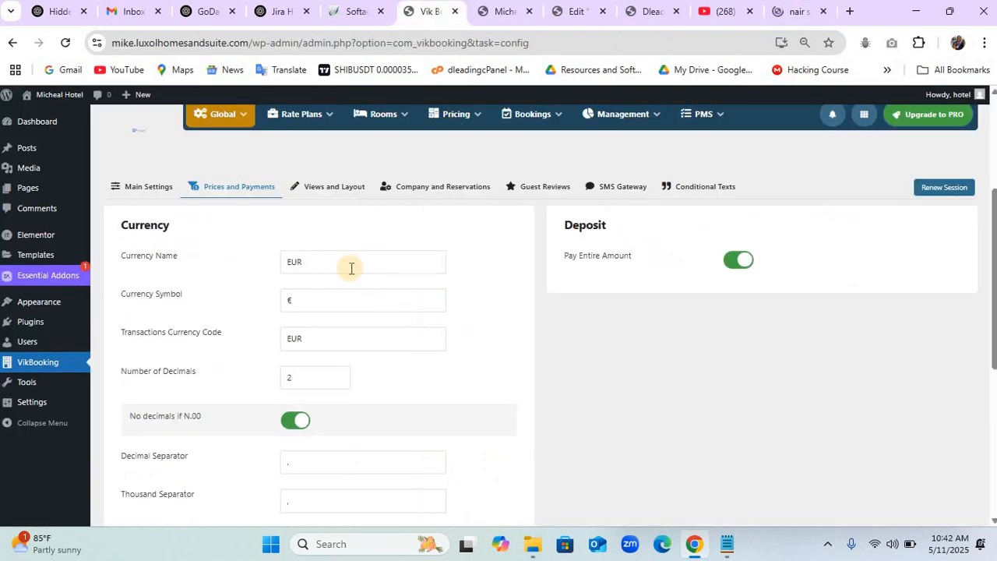
double_click(303, 260)
text(NGN)
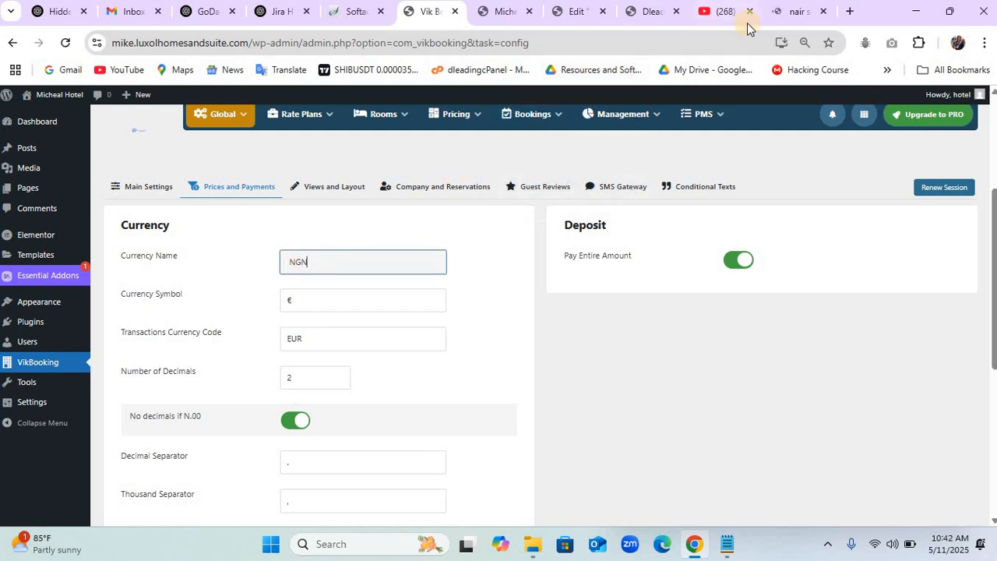
Copy the naira symbol from the search results and set VikBooking's Currency Symbol to ₦.
click(791, 11)
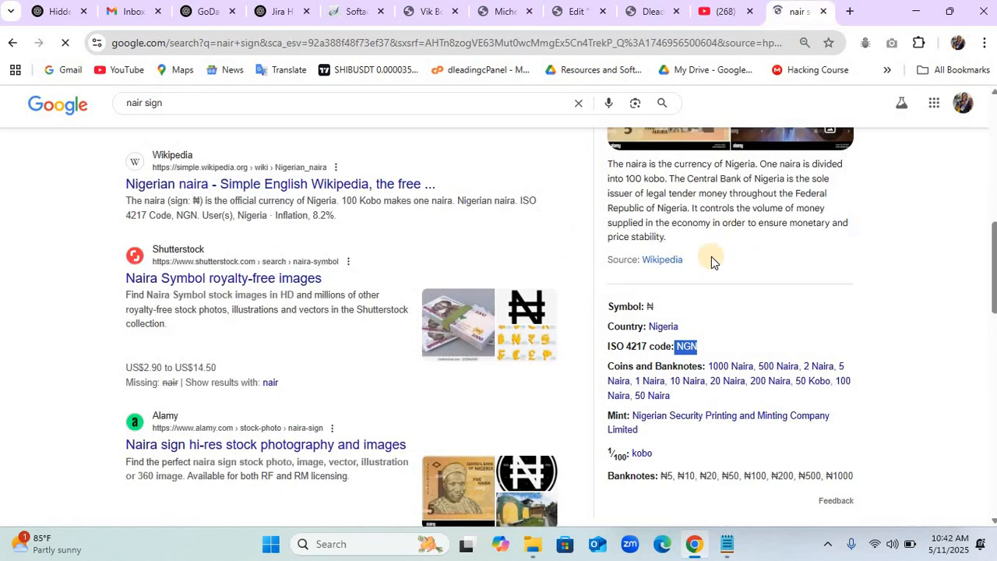
double_click(649, 307)
key(ctrl+c)
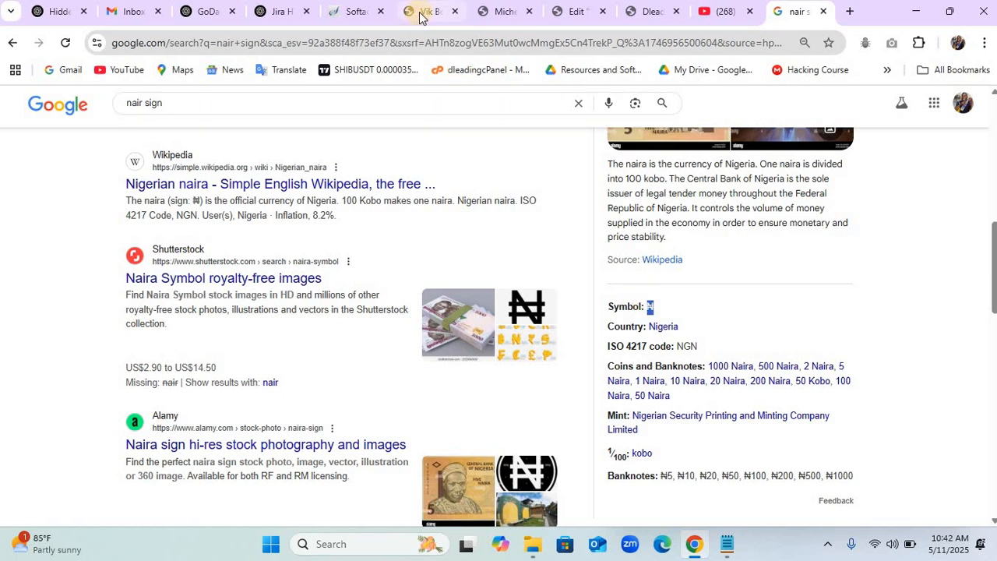
click(420, 13)
click(288, 303)
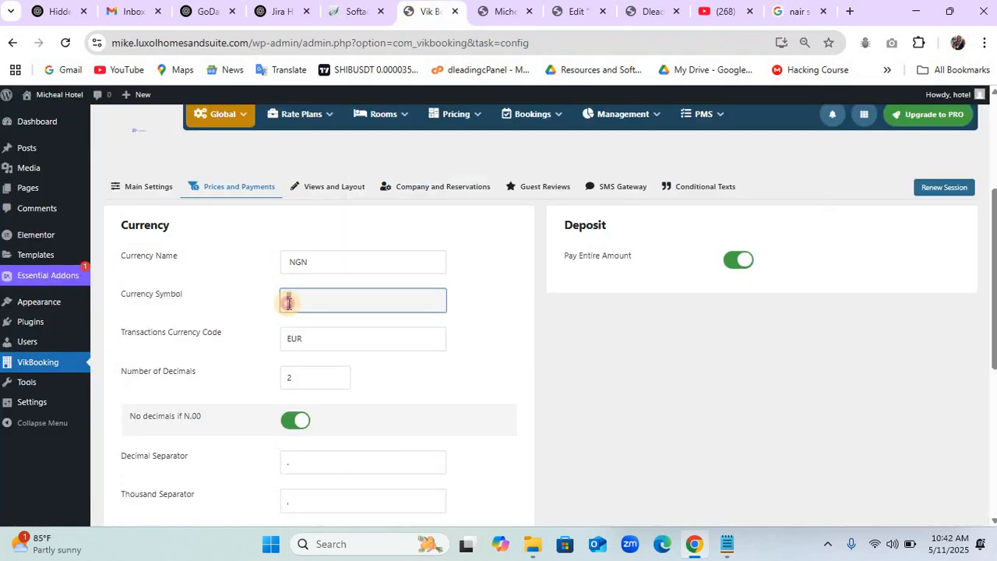
key(ctrl+v)
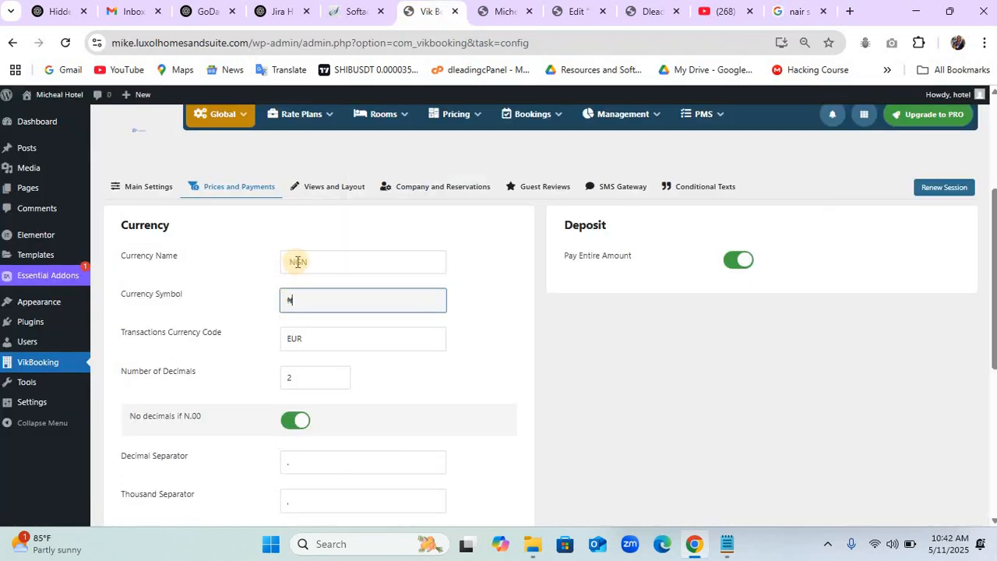
Set the Transactions Currency Code to NGN in the currency settings.
double_click(297, 262)
double_click(295, 337)
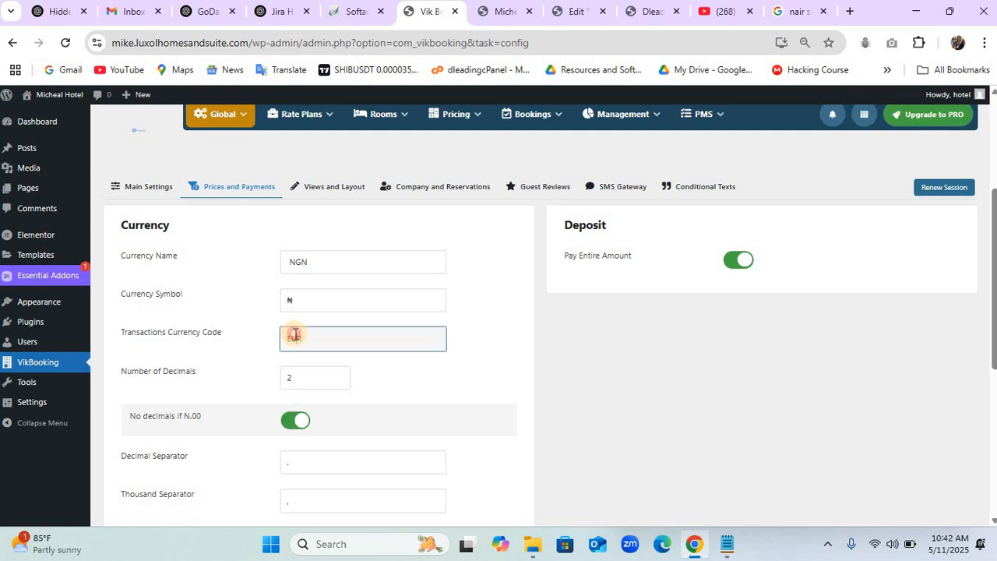
text(NGN)
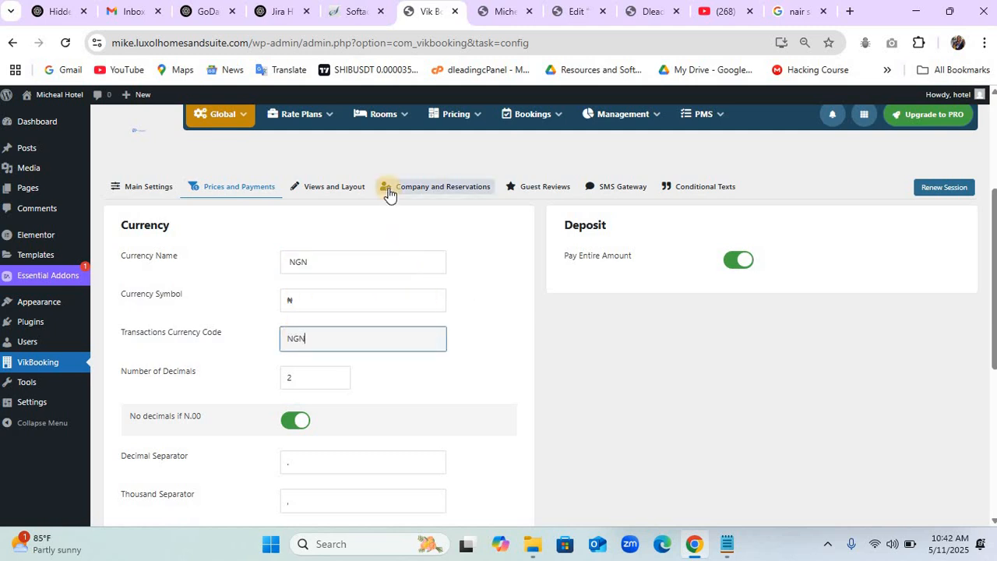
scroll(390, 194, up, 3)
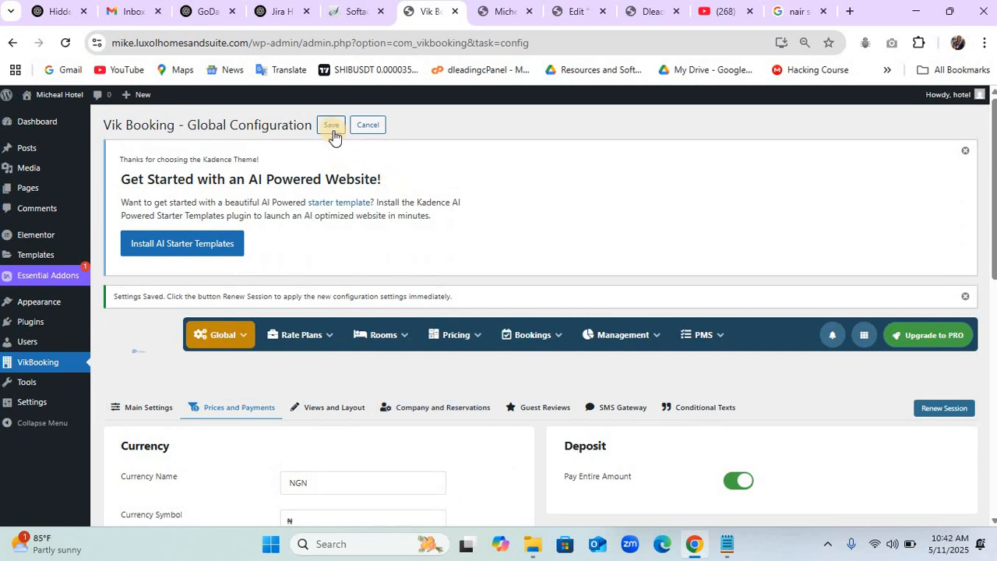
Save the VikBooking global configuration and open the Find Room search page on the Micheal Hotel website.
click(331, 127)
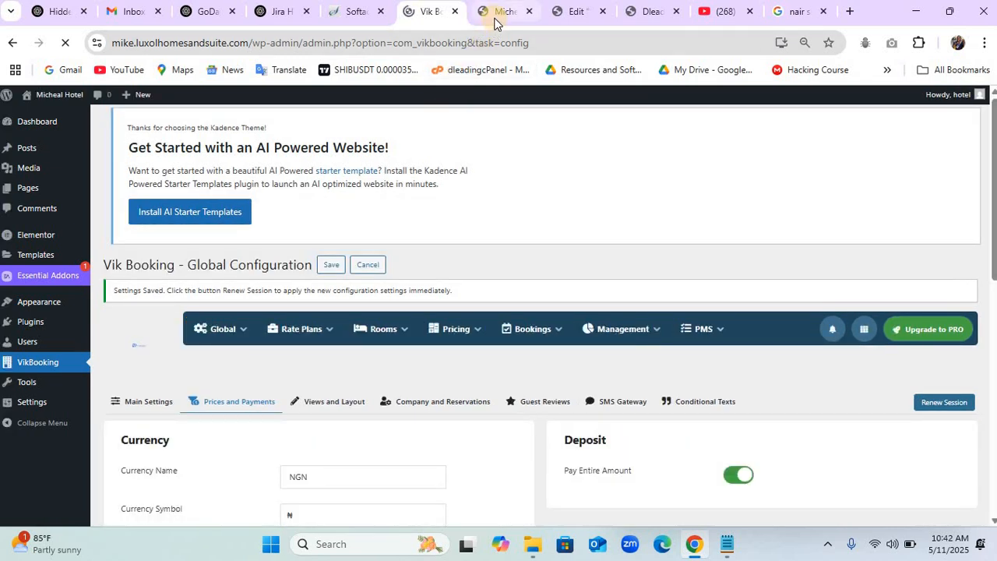
click(494, 17)
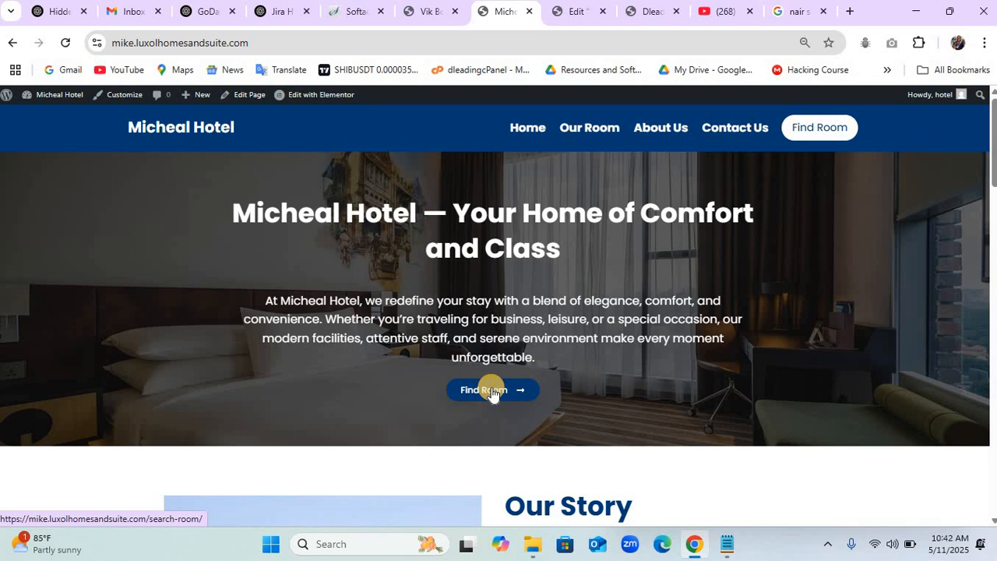
click(492, 392)
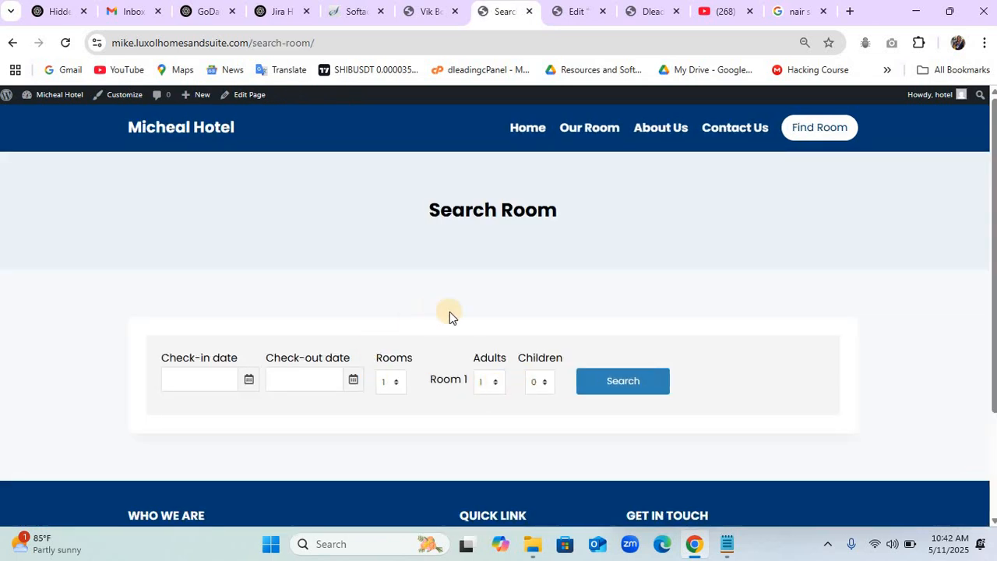
Set the room search's check-in date to 11/05/2025 and its check-out date to 13/05/2025.
click(185, 381)
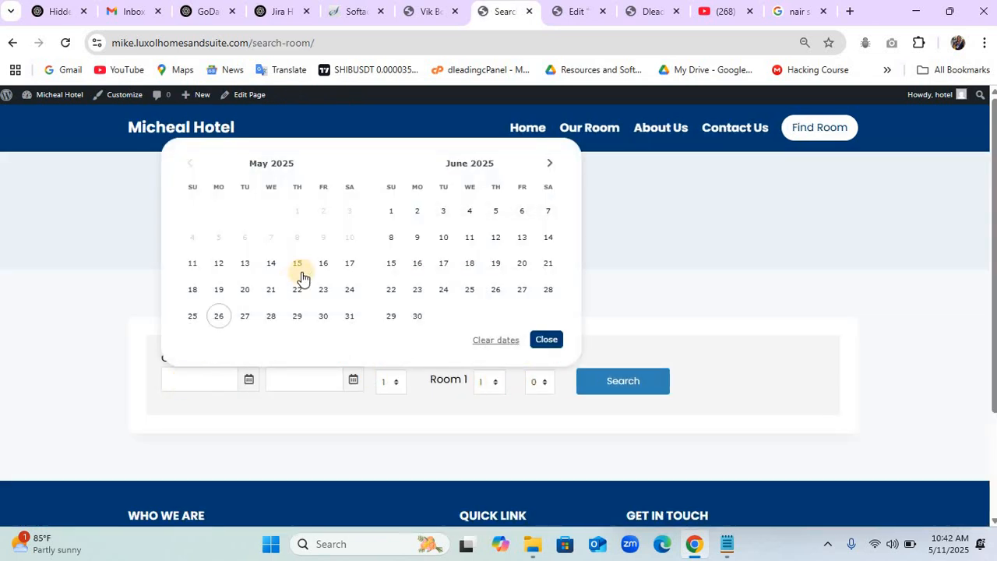
click(193, 264)
click(303, 386)
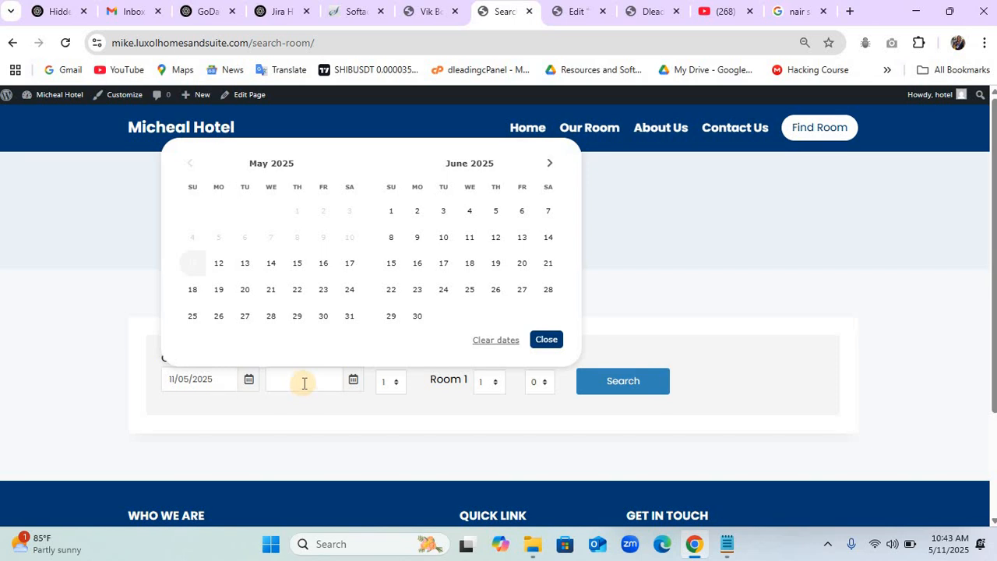
click(306, 382)
click(306, 382)
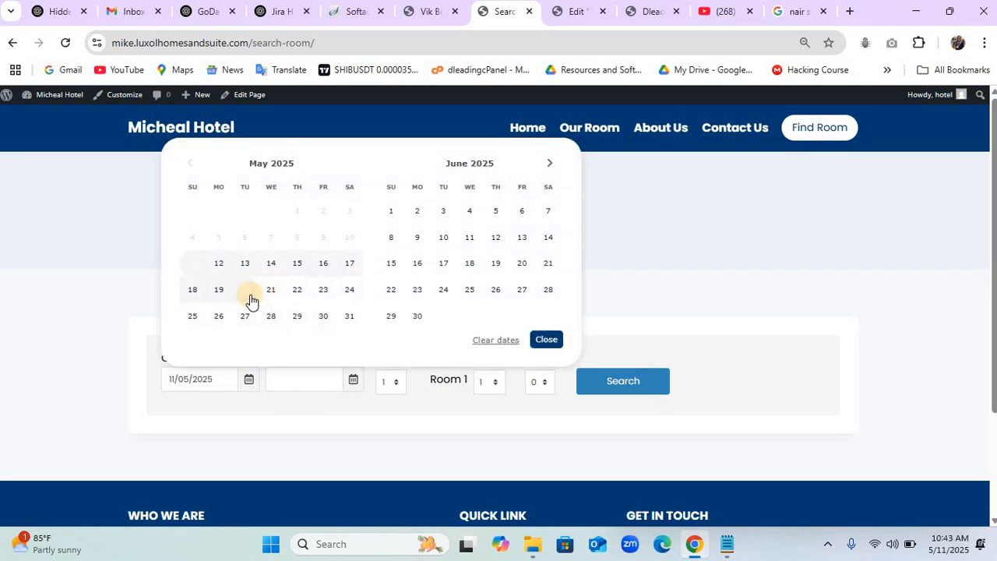
click(222, 270)
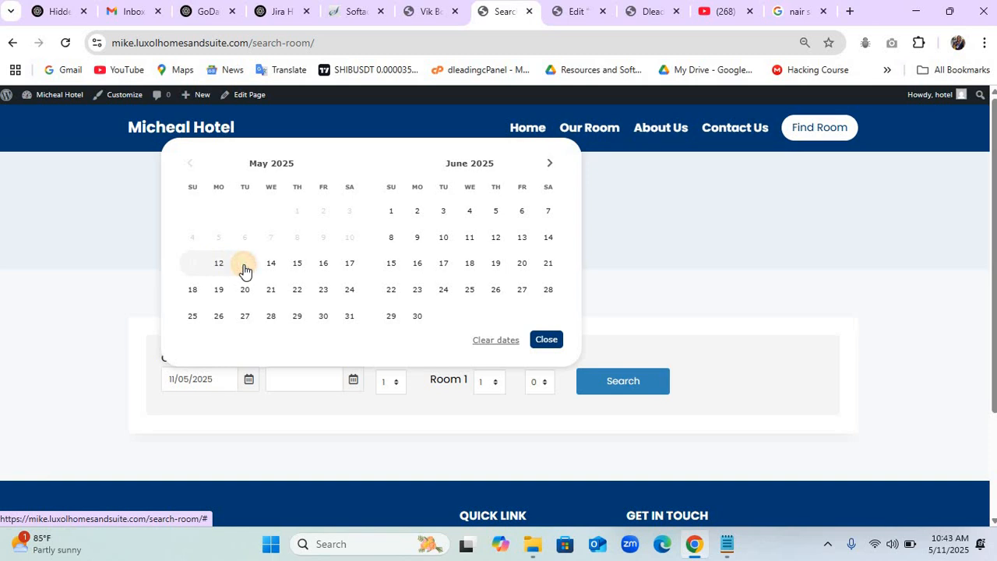
click(244, 269)
click(639, 389)
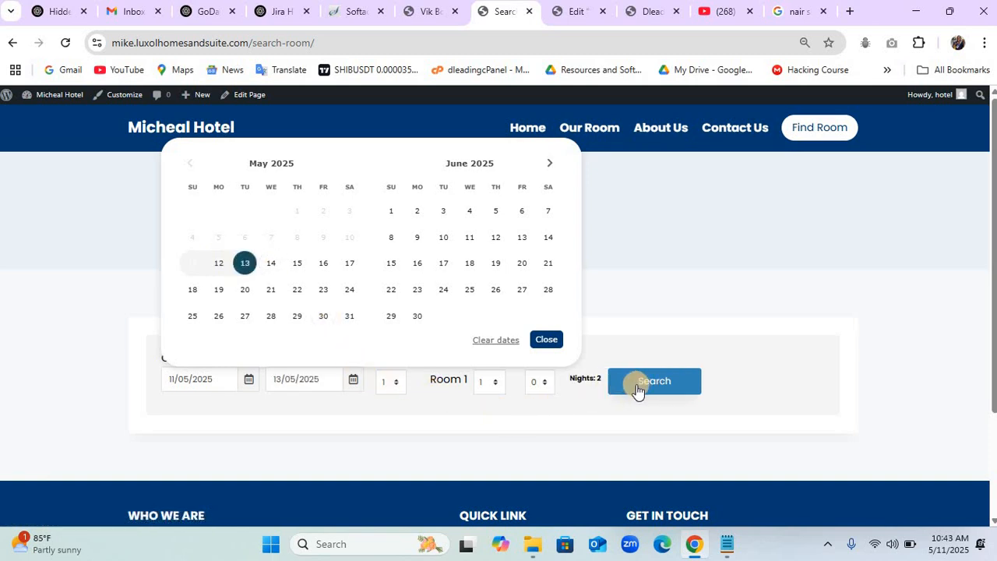
Set the number of rooms in the search form to 2 and return it to 1.
click(391, 382)
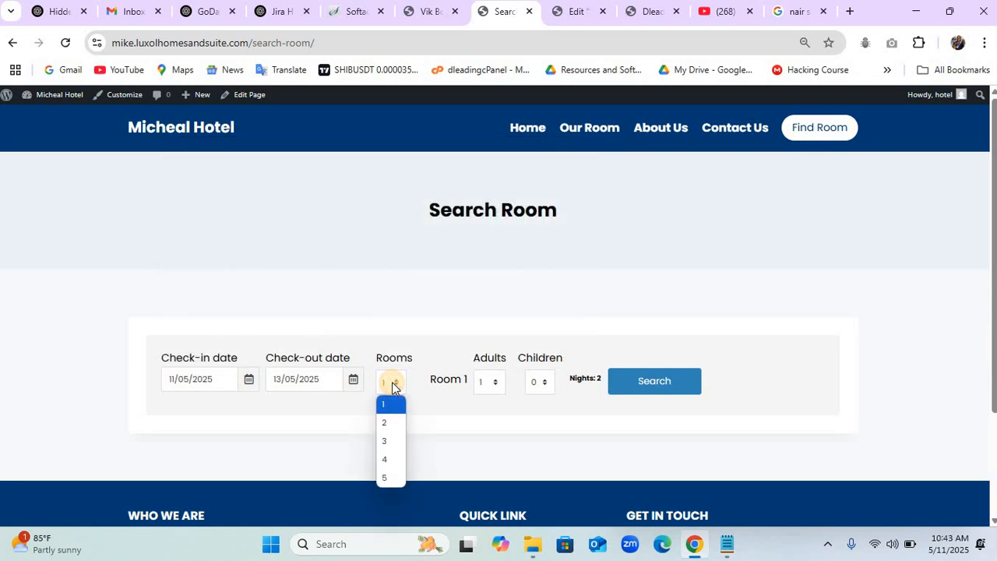
click(387, 426)
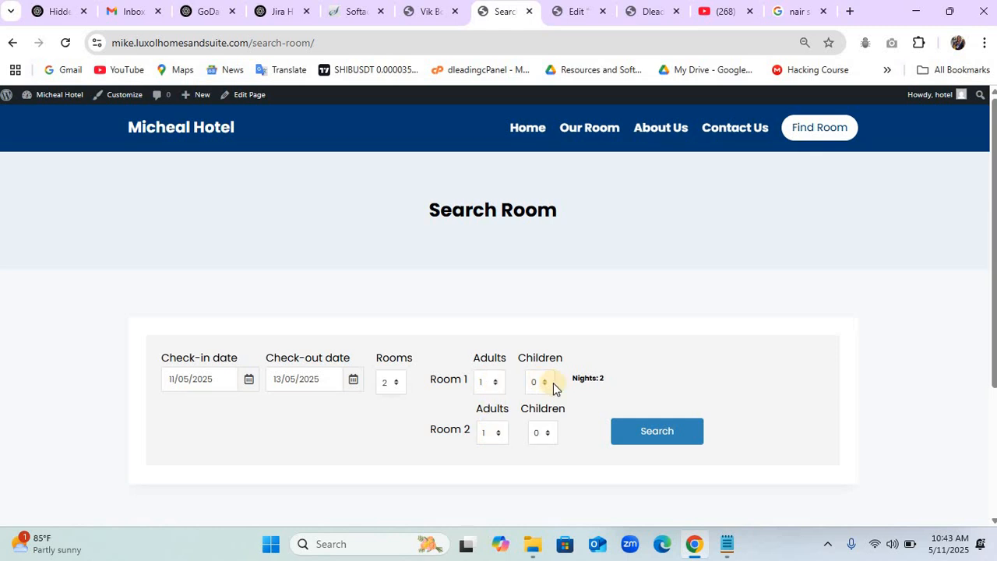
click(394, 382)
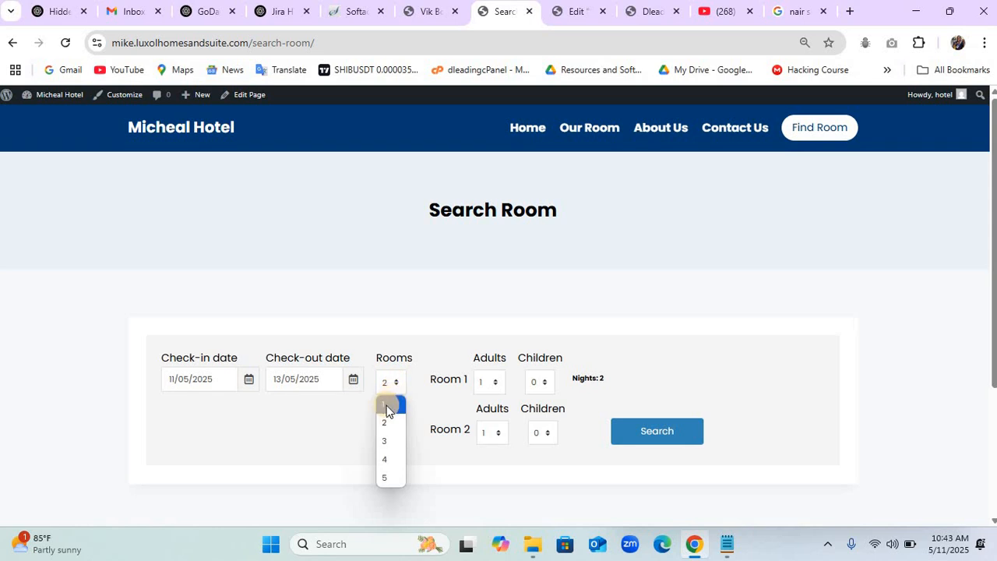
click(387, 407)
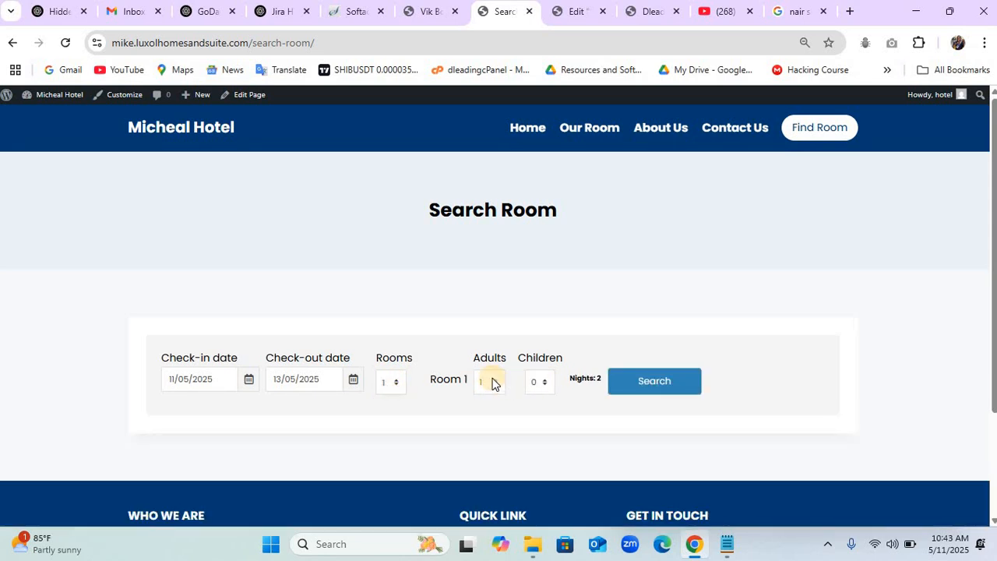
Search for rooms on the chosen dates and review the room offers with their naira prices.
click(656, 381)
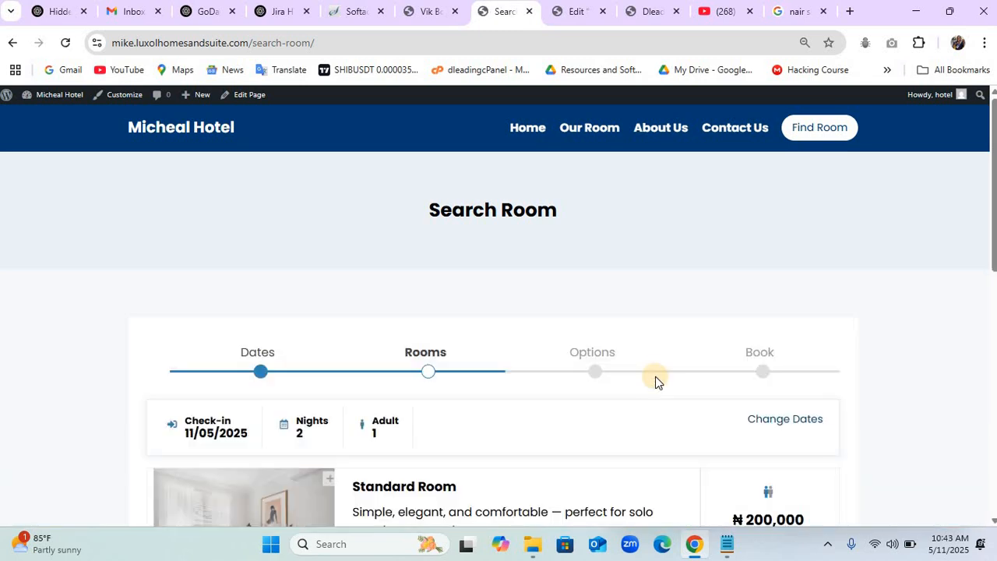
scroll(655, 377, down, 3)
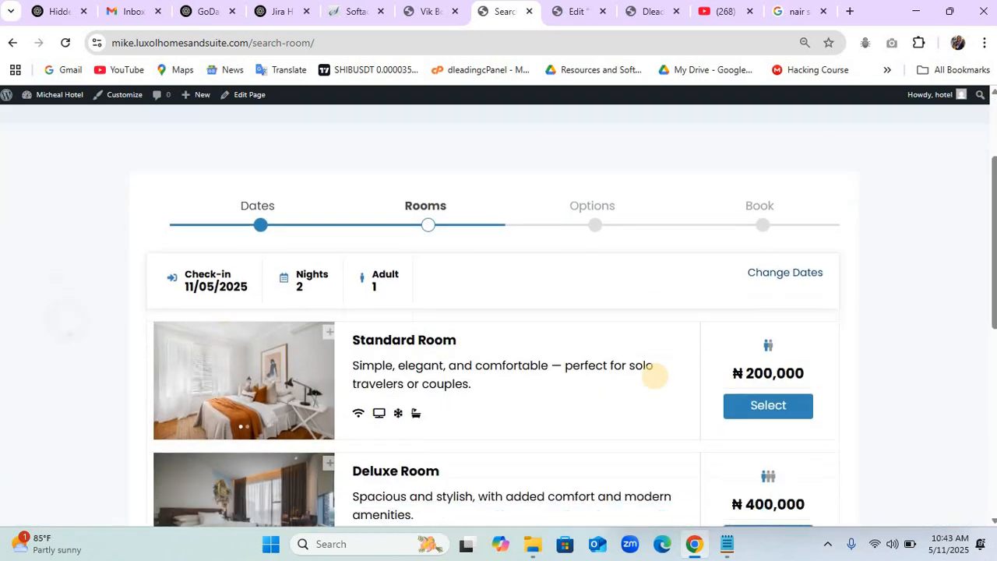
scroll(655, 377, down, 2)
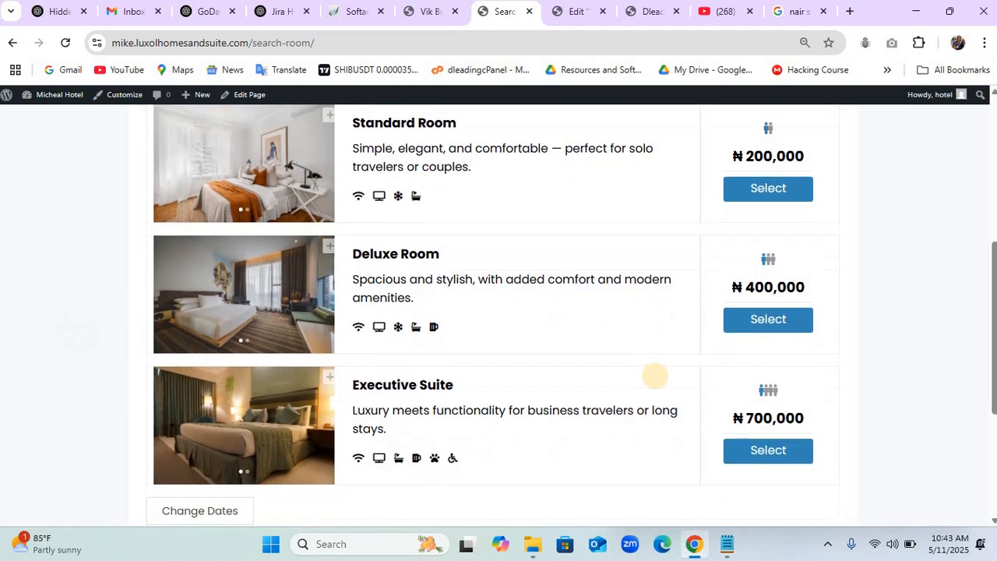
scroll(655, 376, down, 1)
scroll(656, 376, down, 1)
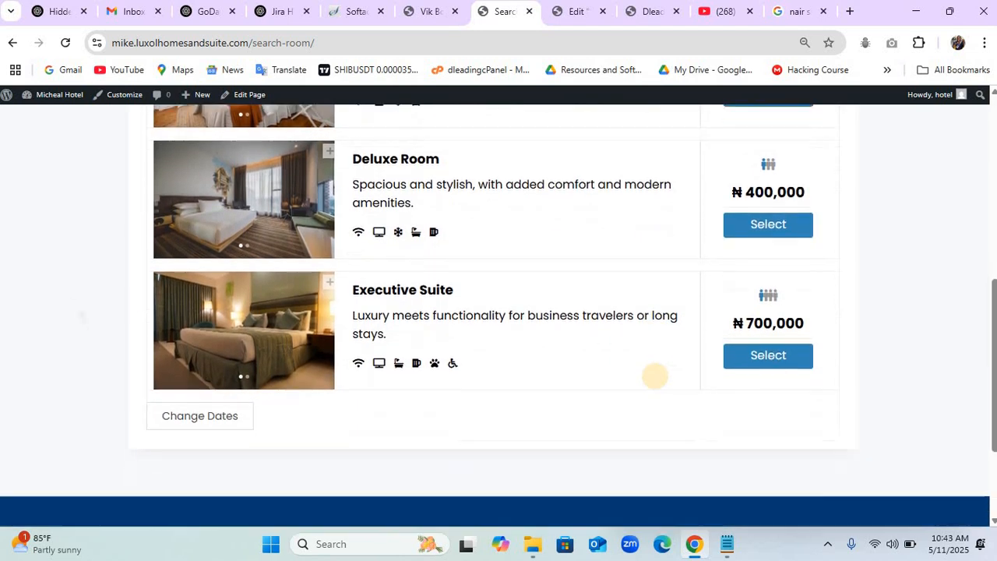
scroll(655, 377, up, 4)
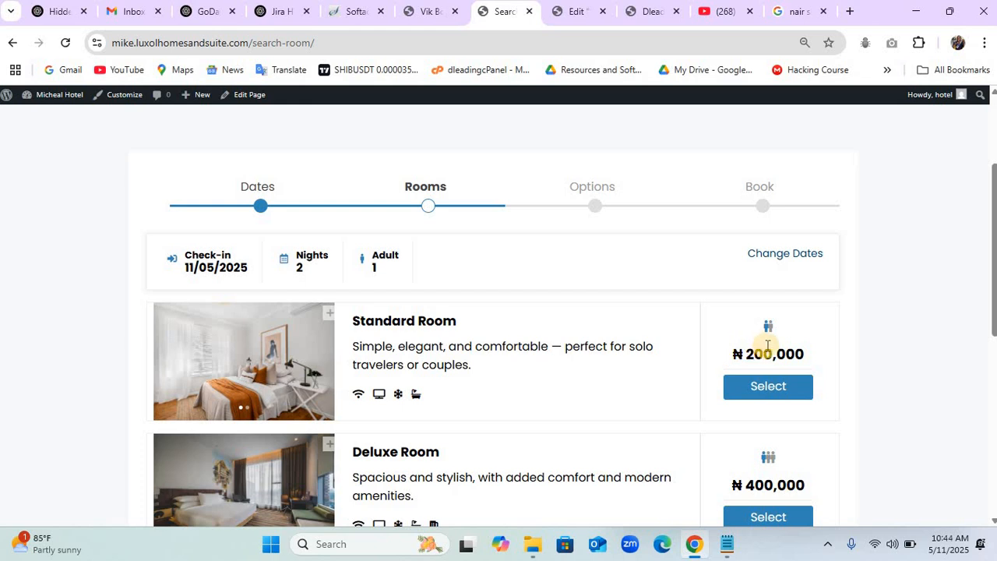
Choose the Executive Suite from the available rooms and review its characteristics and rates.
click(772, 392)
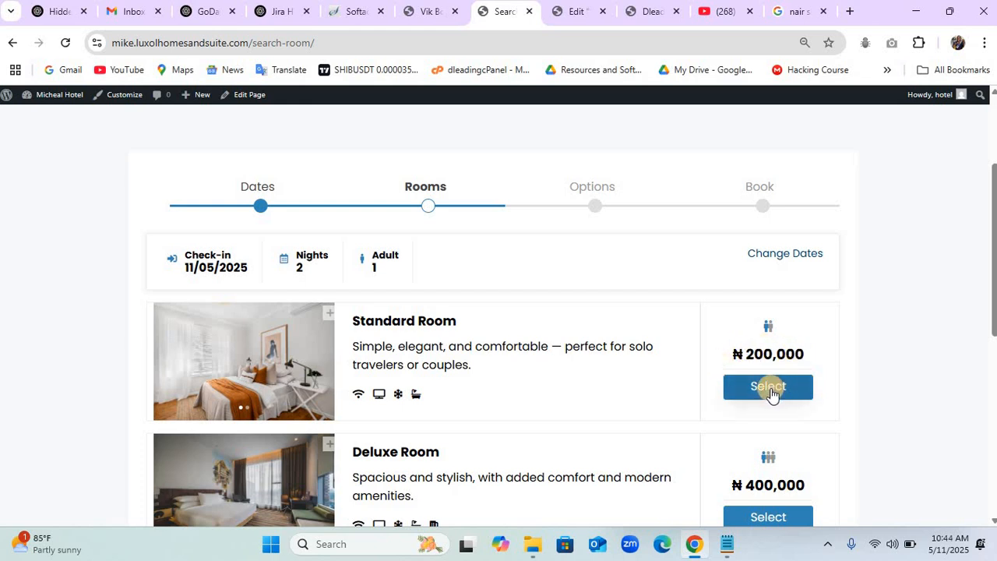
scroll(768, 392, down, 3)
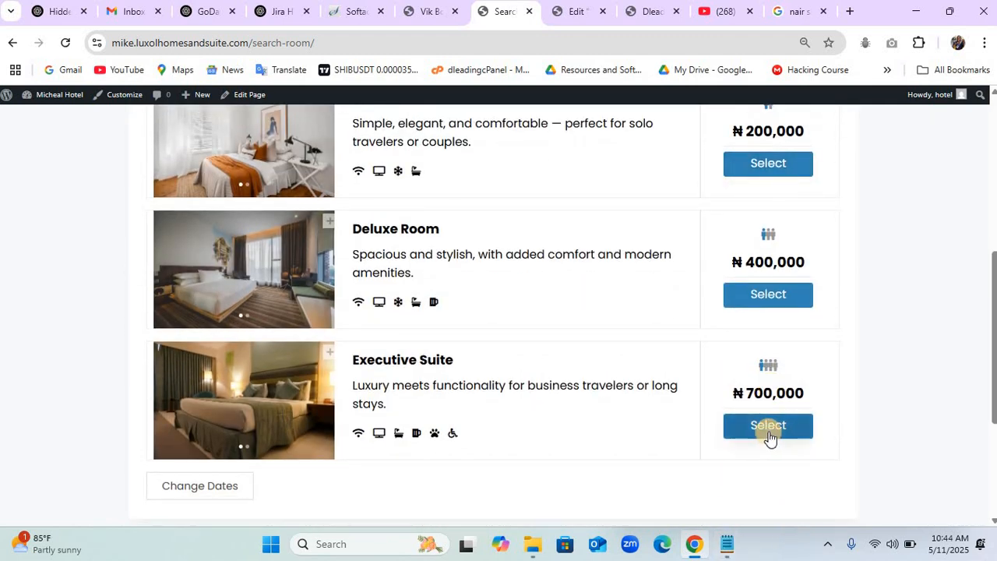
click(770, 427)
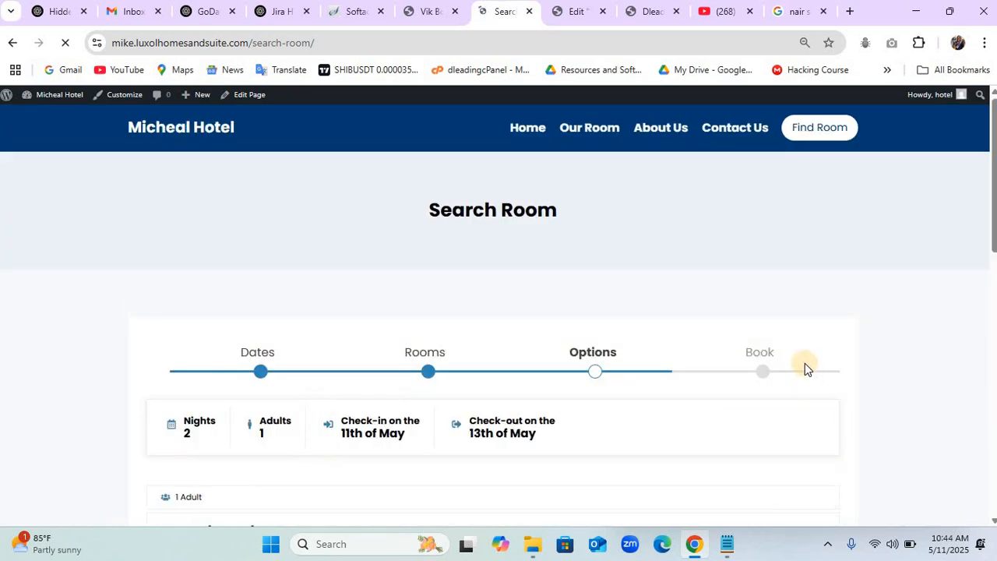
scroll(774, 329, down, 3)
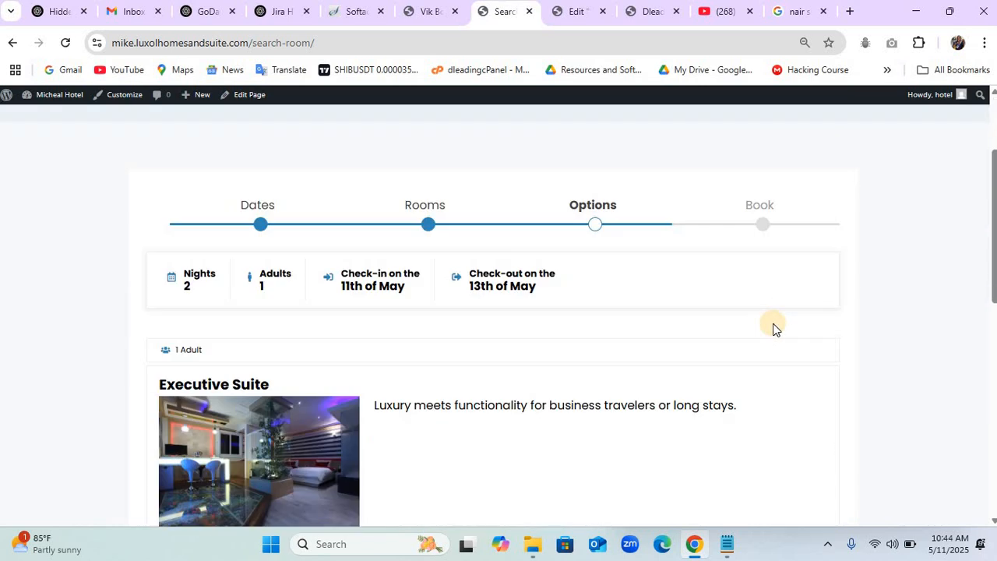
scroll(773, 329, down, 1)
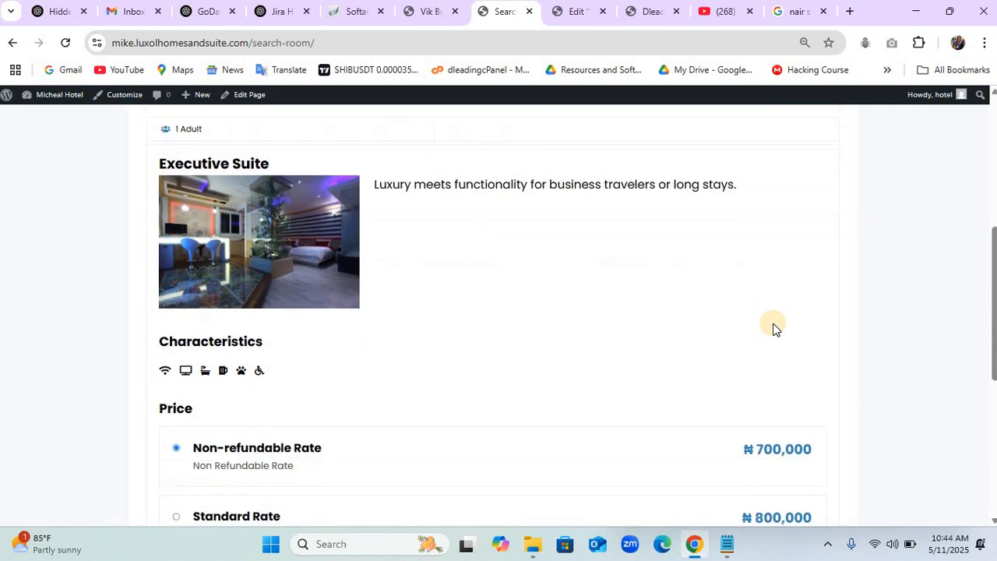
scroll(774, 329, down, 1)
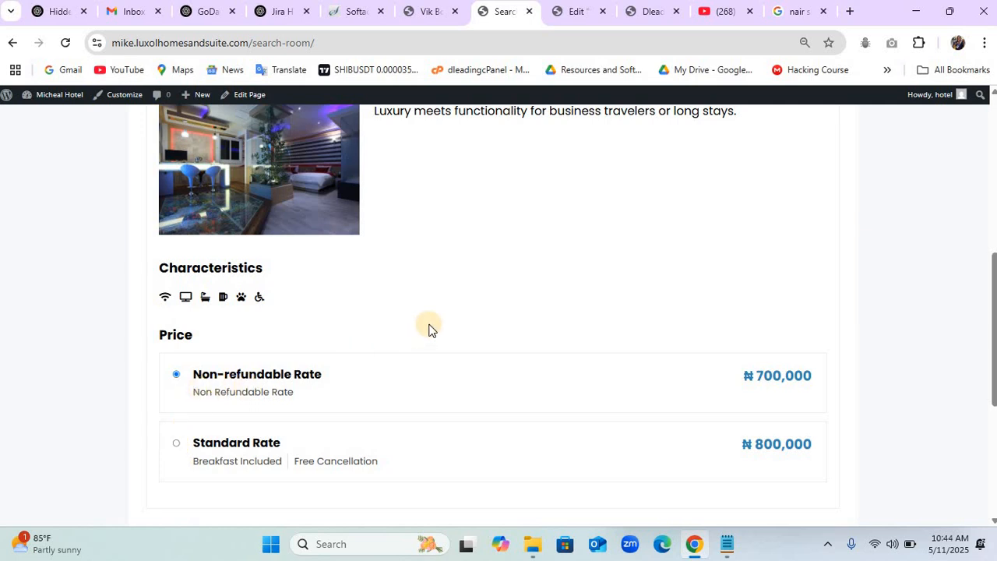
Browse the Executive Suite's enlarged photos and close the gallery.
scroll(454, 285, up, 1)
scroll(454, 285, up, 1)
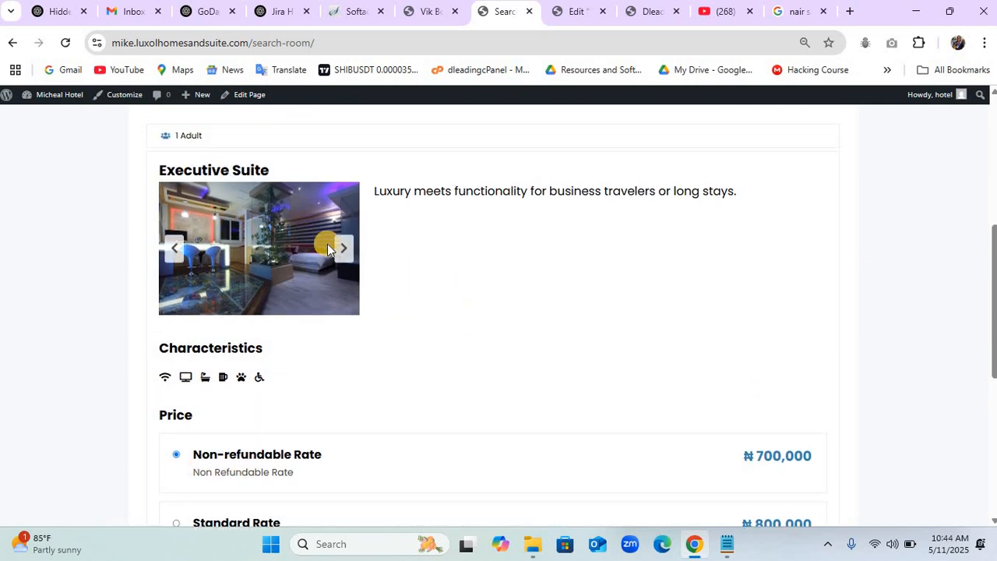
click(342, 251)
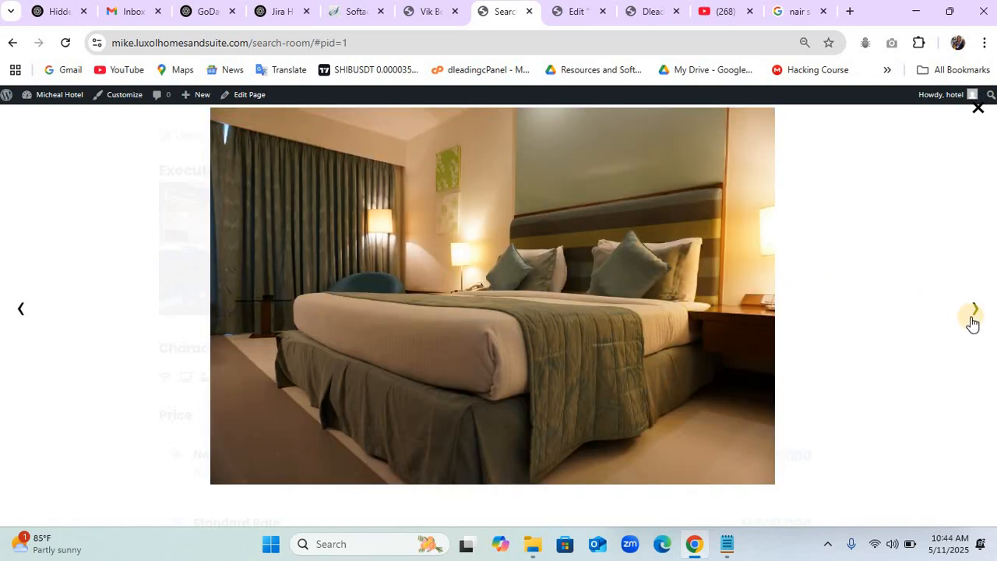
click(977, 315)
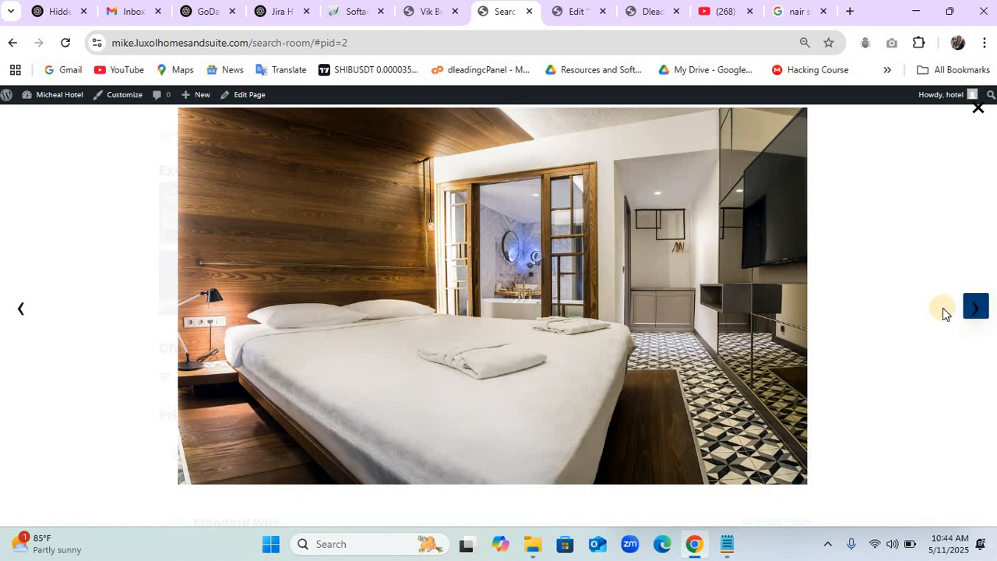
click(979, 310)
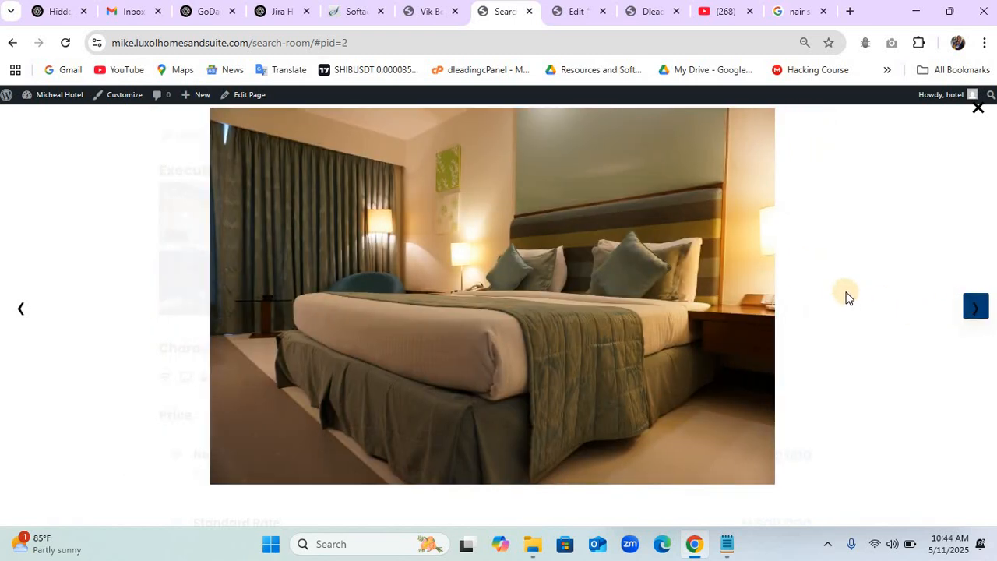
click(848, 293)
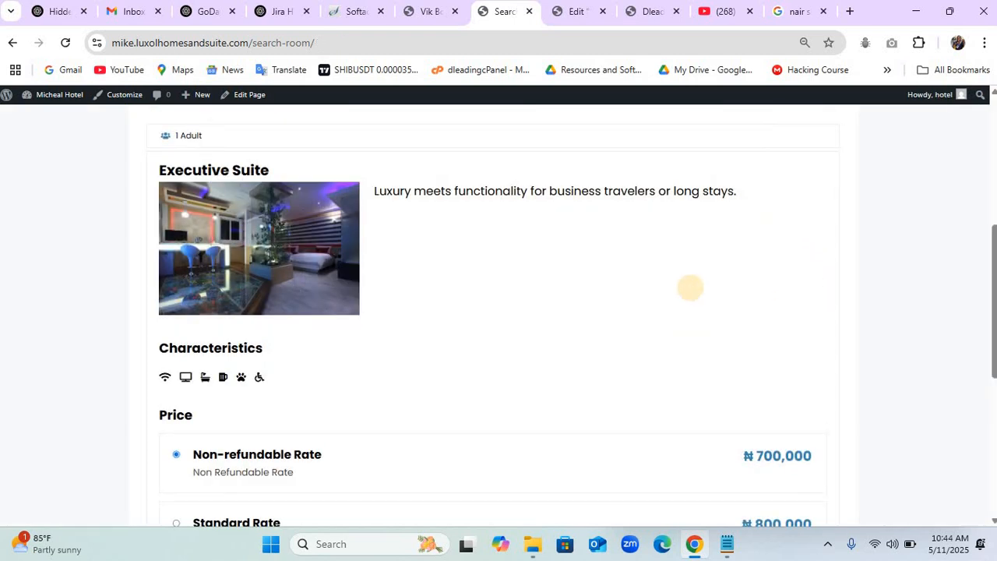
Proceed to book the Executive Suite at the Non-refundable Rate and review the booking summary and billing form.
scroll(690, 286, down, 3)
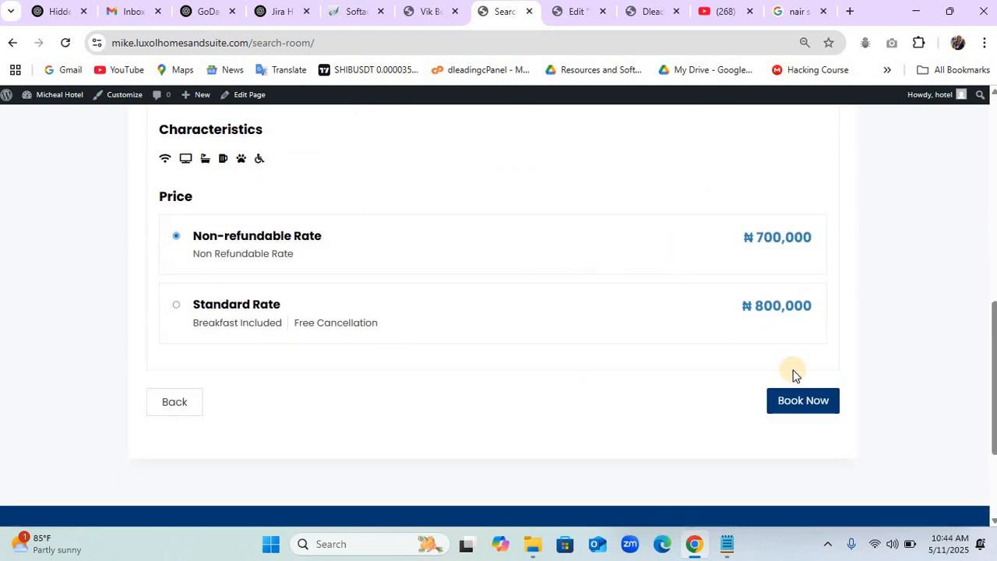
click(802, 400)
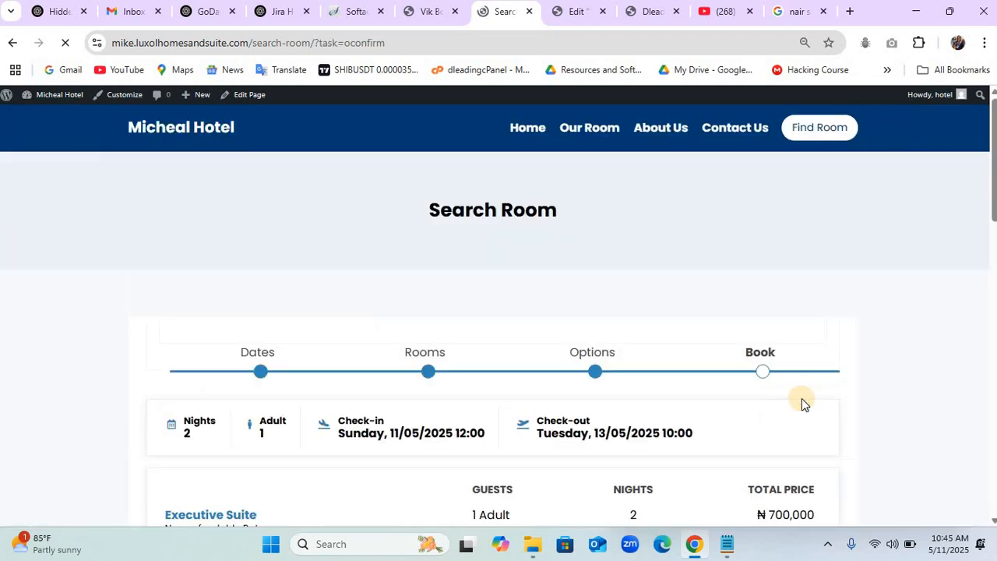
scroll(802, 398, down, 3)
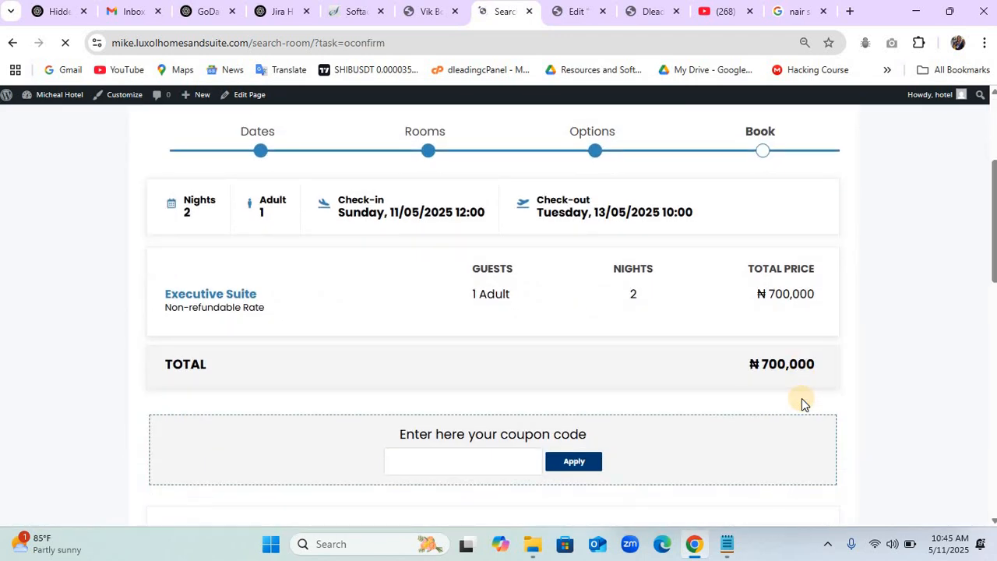
scroll(802, 398, down, 2)
scroll(802, 398, up, 2)
scroll(496, 450, down, 4)
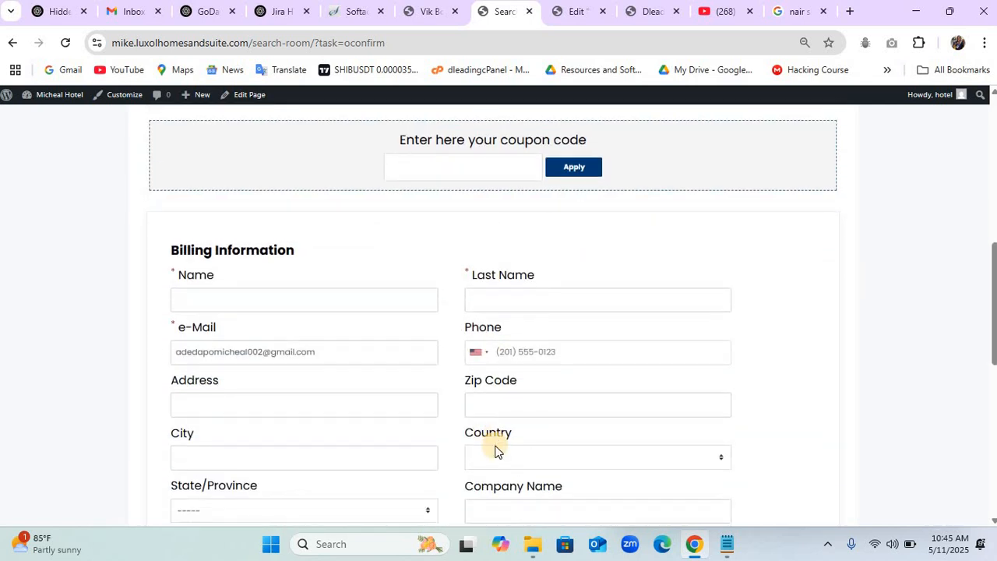
Fill in the billing information with the saved autofill profile, including the guest's name, phone, address, country and company name.
scroll(495, 451, down, 1)
click(230, 226)
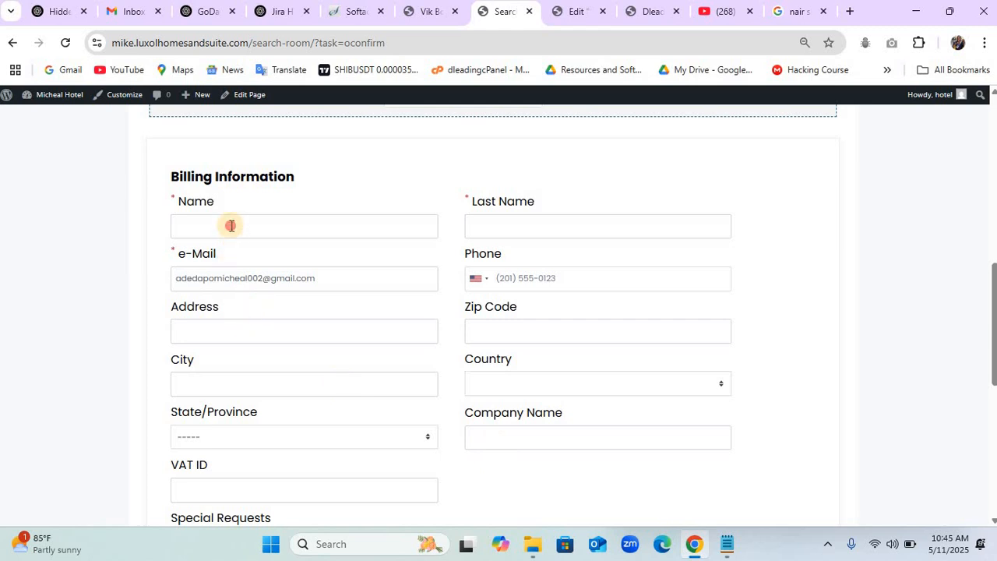
click(285, 262)
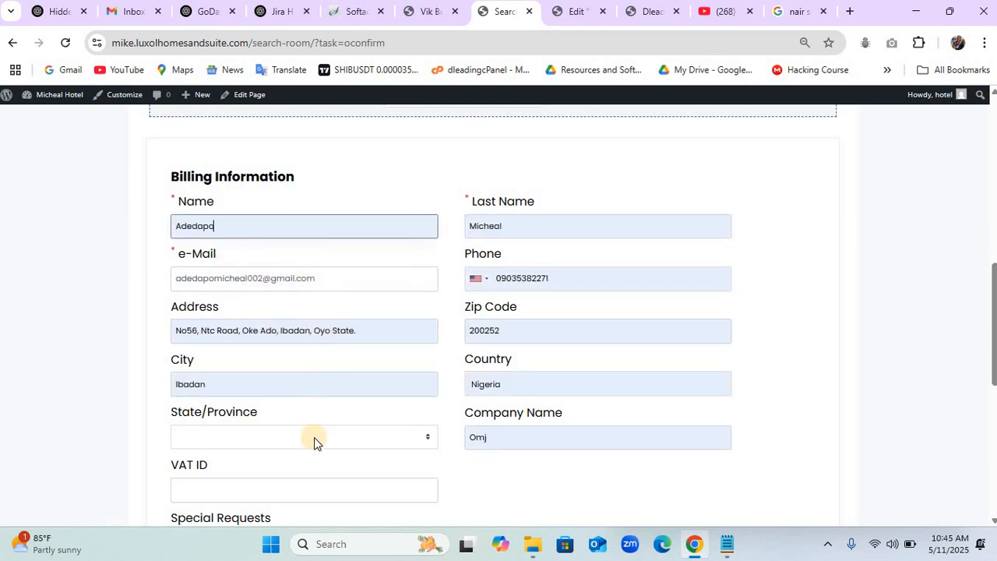
scroll(307, 499, down, 2)
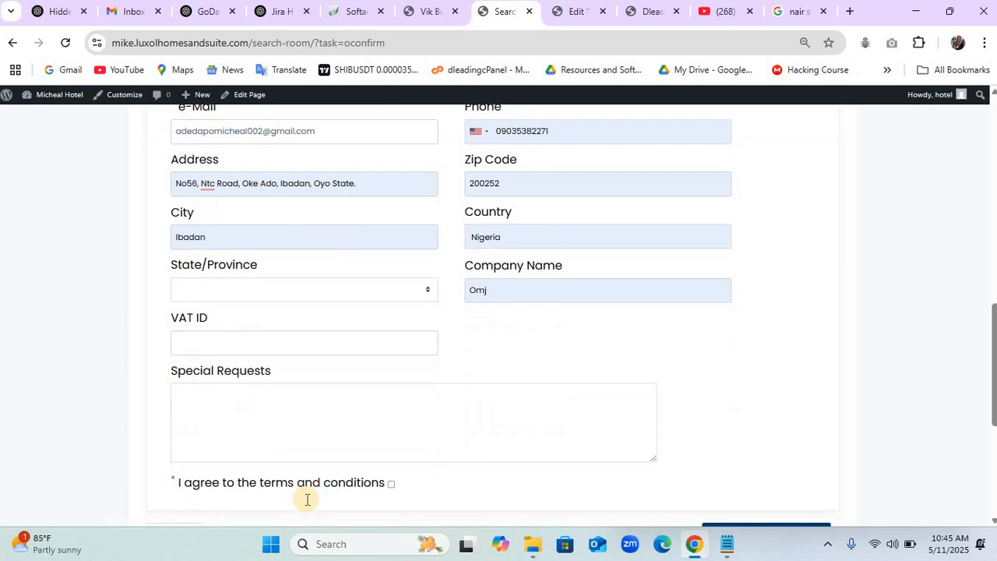
Enter a placeholder VAT ID, add the special request "Please i need someone to take me around the enviroment" and agree to the terms and conditions.
click(288, 343)
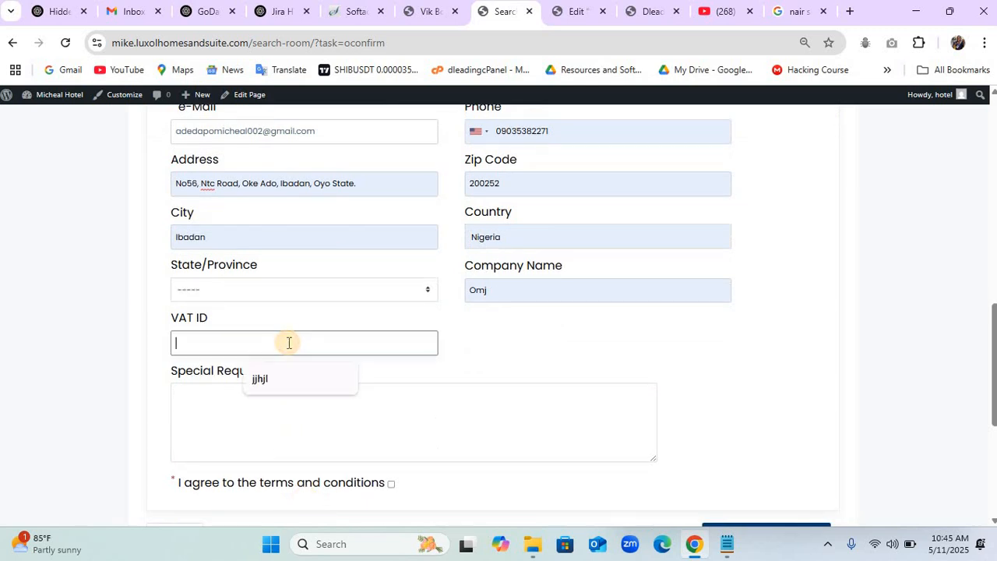
text(ooooo)
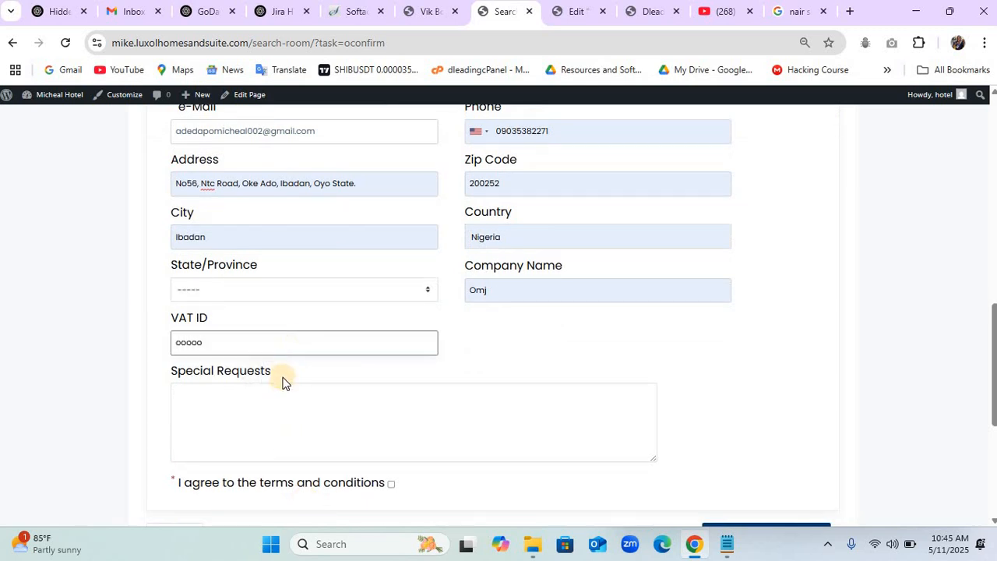
click(283, 398)
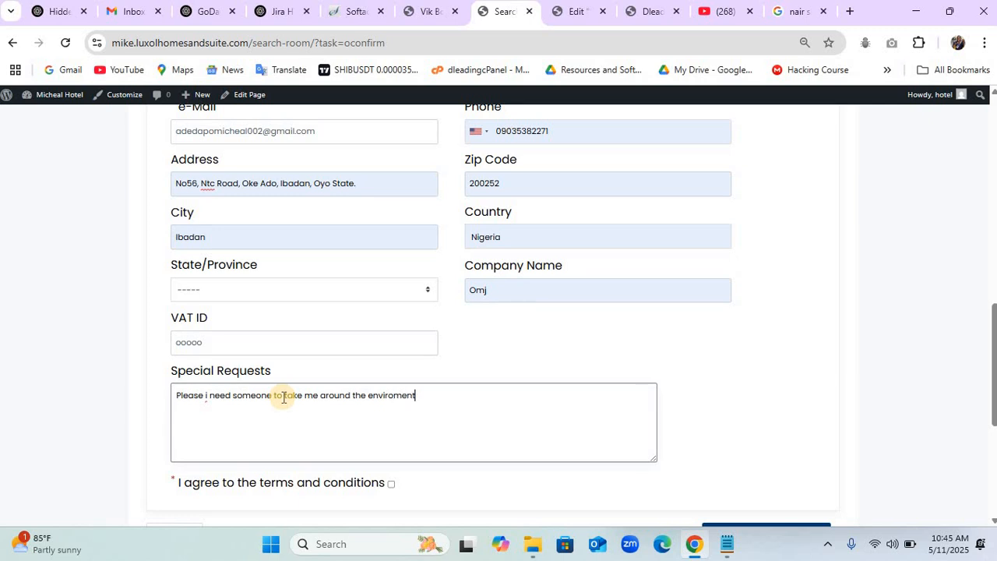
click(390, 483)
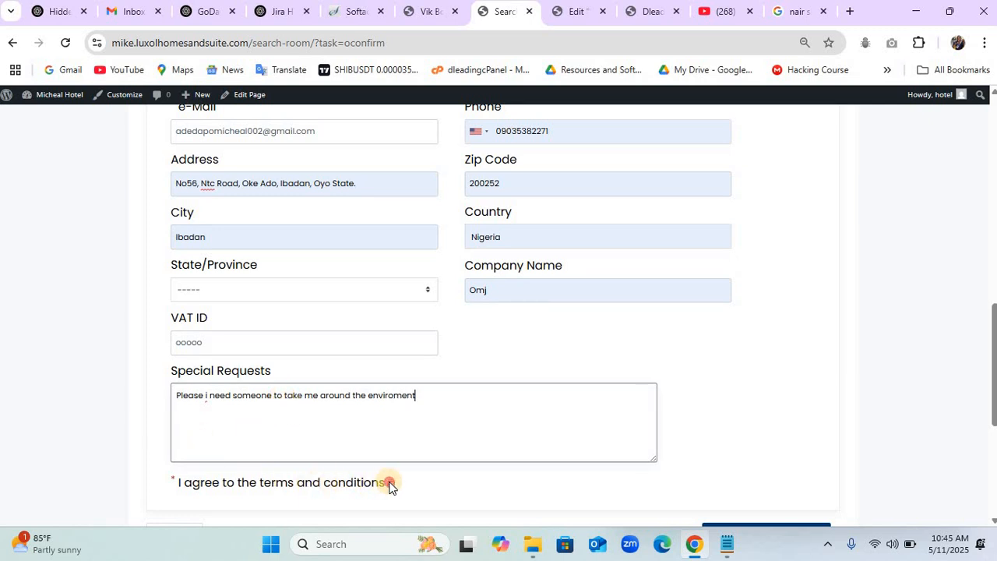
Check the phone field's country code list without changing it and confirm the Executive Suite reservation.
scroll(739, 360, up, 2)
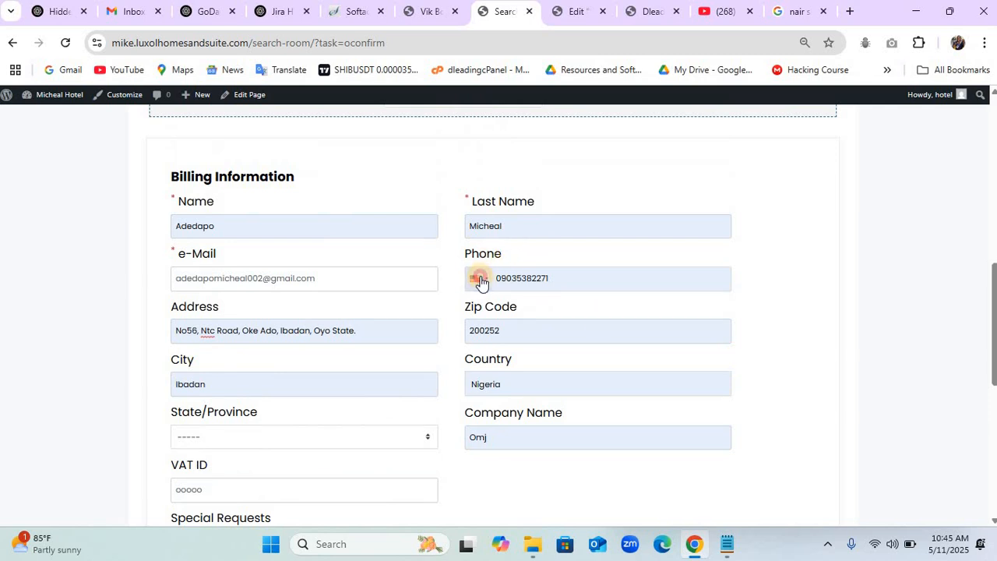
click(479, 280)
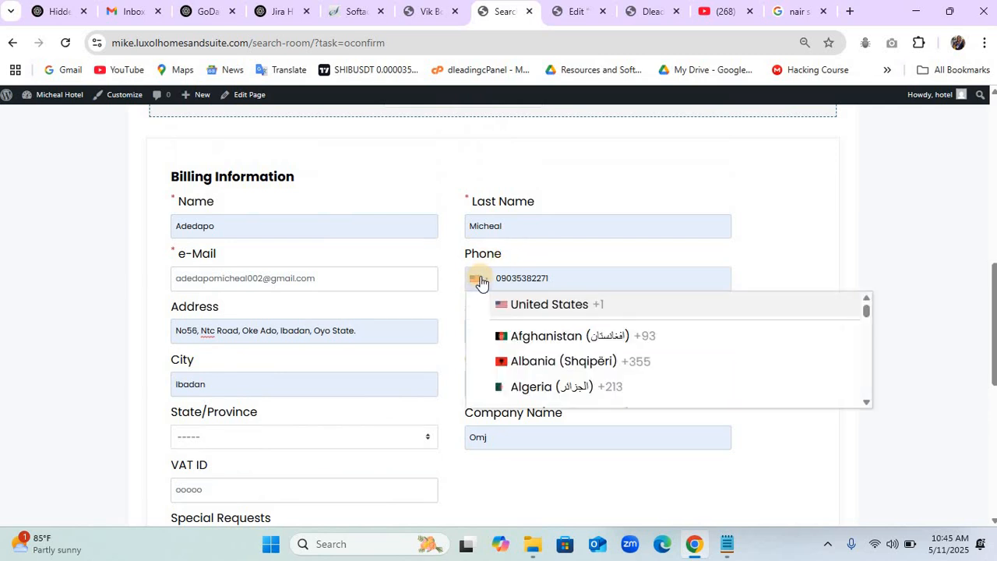
click(802, 247)
scroll(802, 247, down, 4)
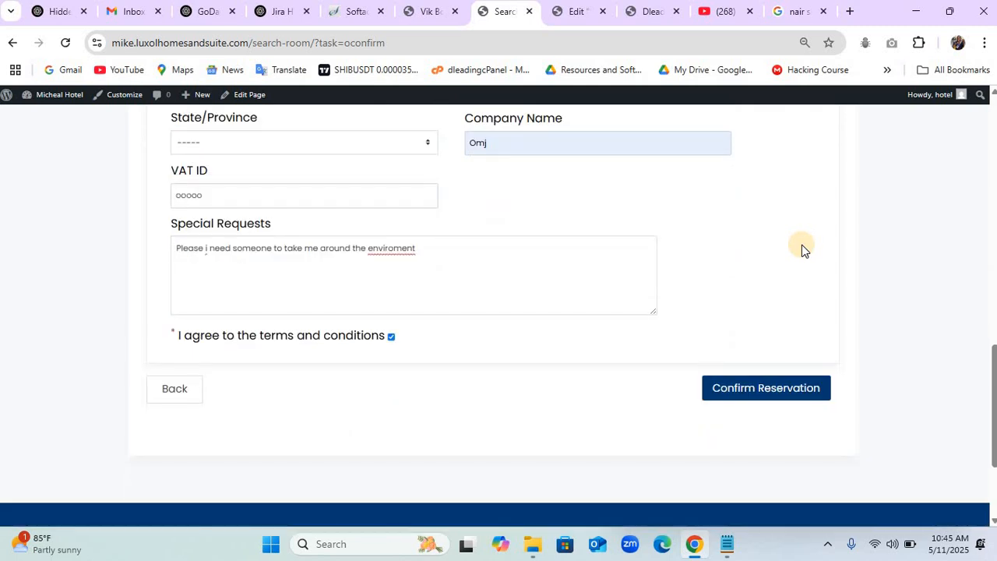
click(778, 390)
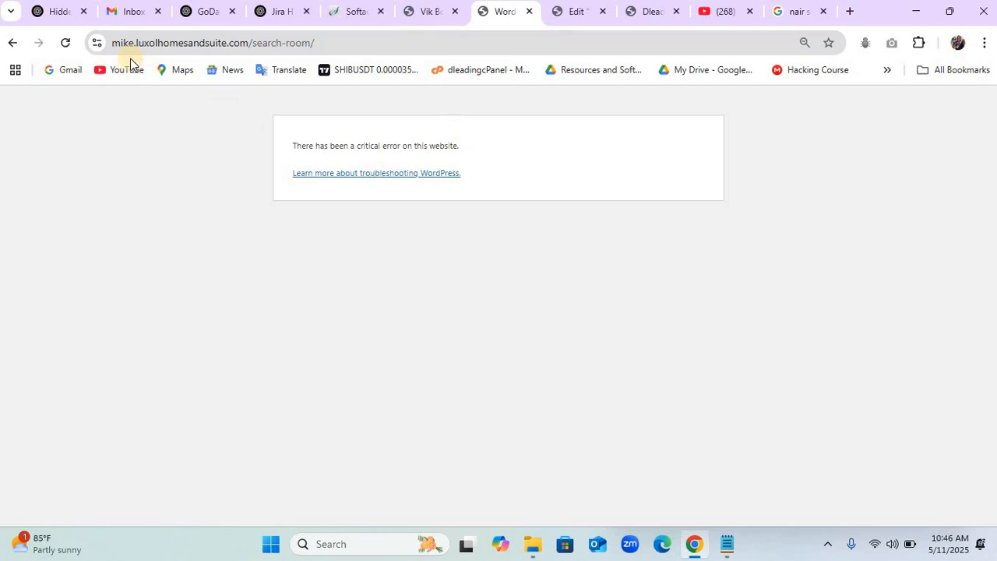
Reload the reservation page, allow the form resubmission and review the Search Room page.
click(70, 44)
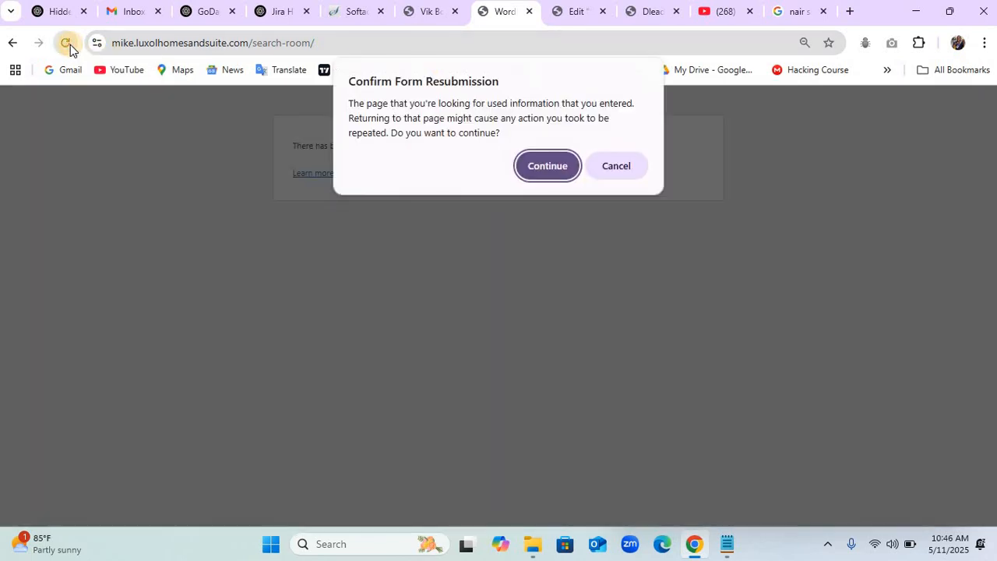
click(545, 166)
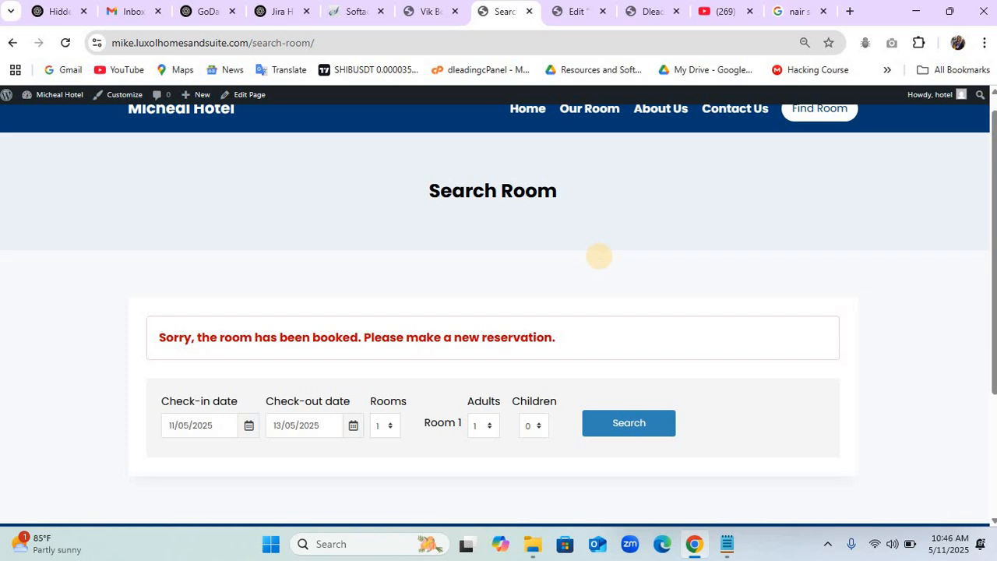
scroll(599, 257, up, 1)
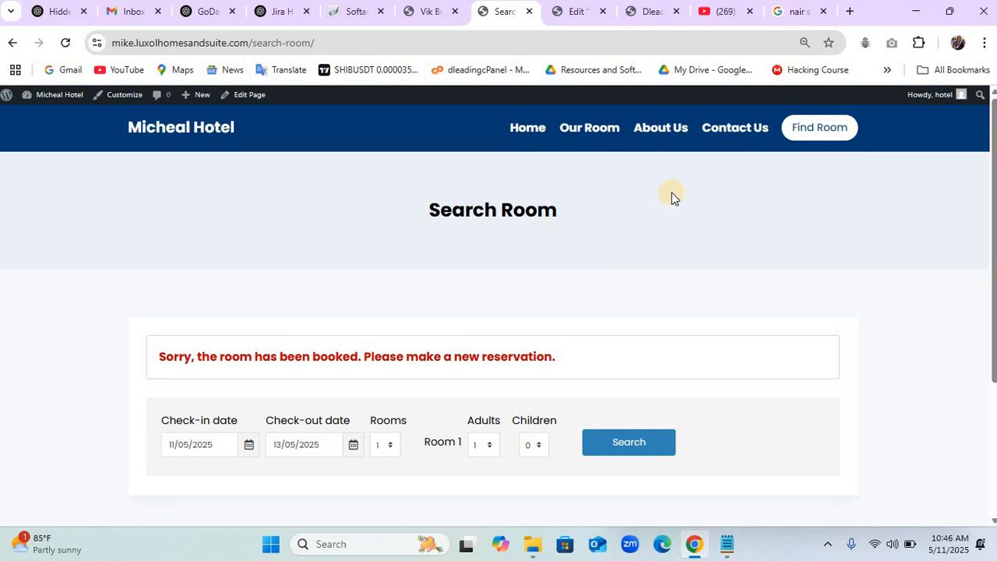
On the Dleading Hotel site, search for one room for one adult from 12/05/2025 to 13/05/2025.
click(643, 10)
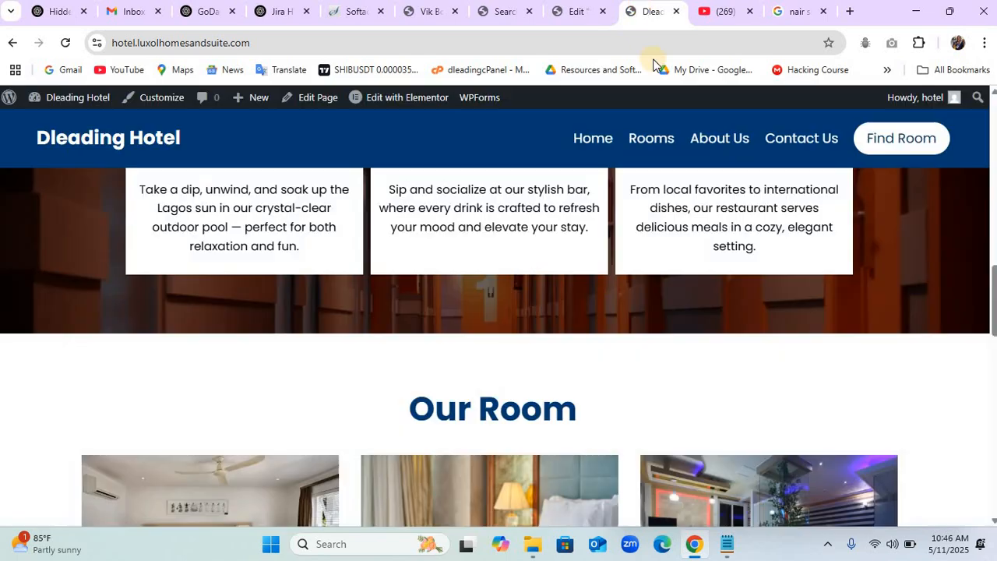
click(878, 141)
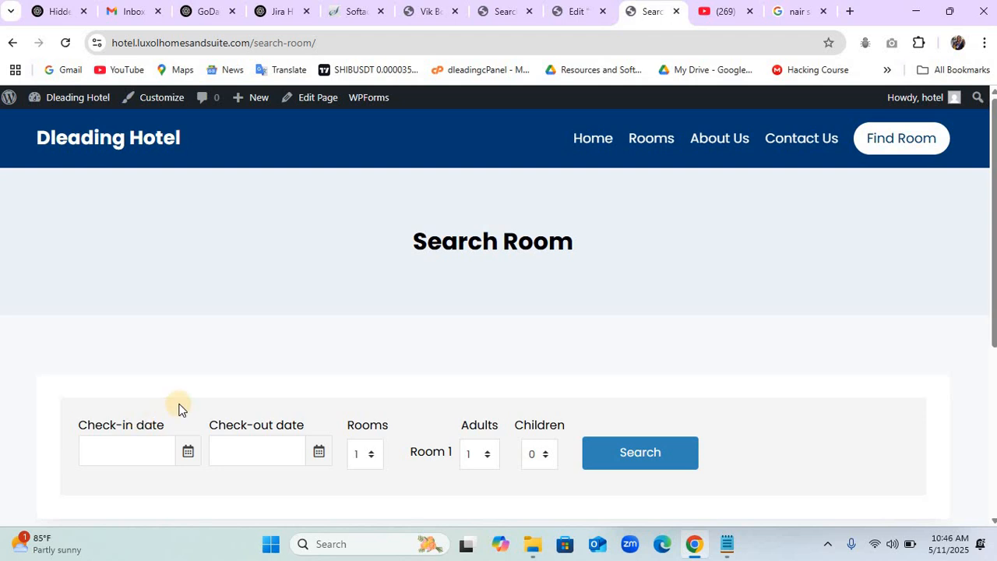
scroll(178, 409, down, 2)
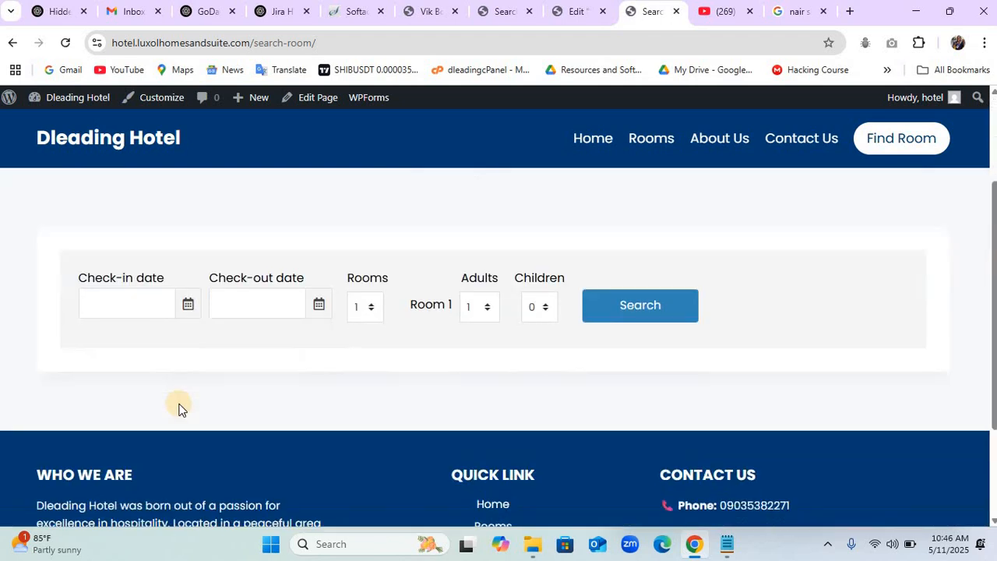
click(128, 310)
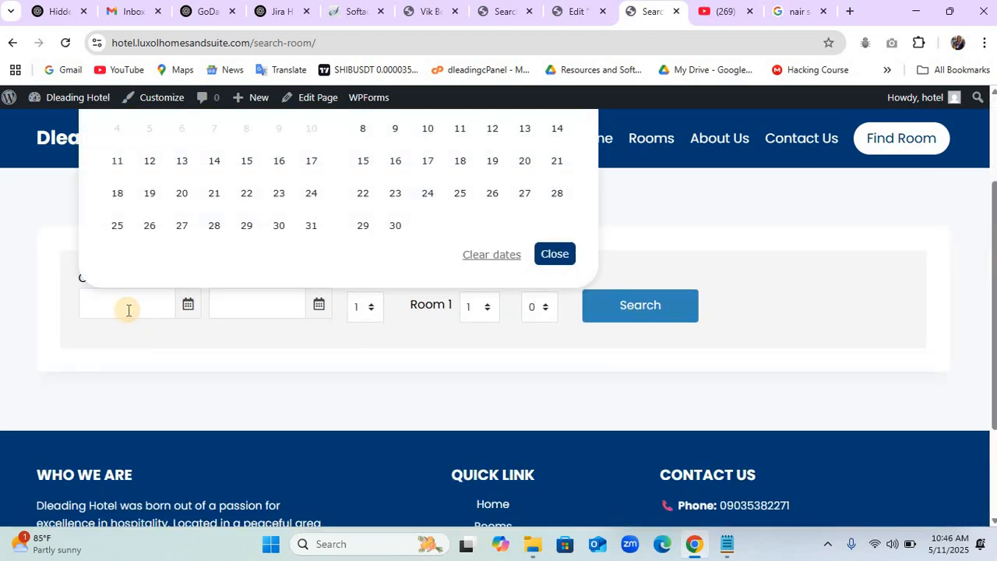
click(150, 162)
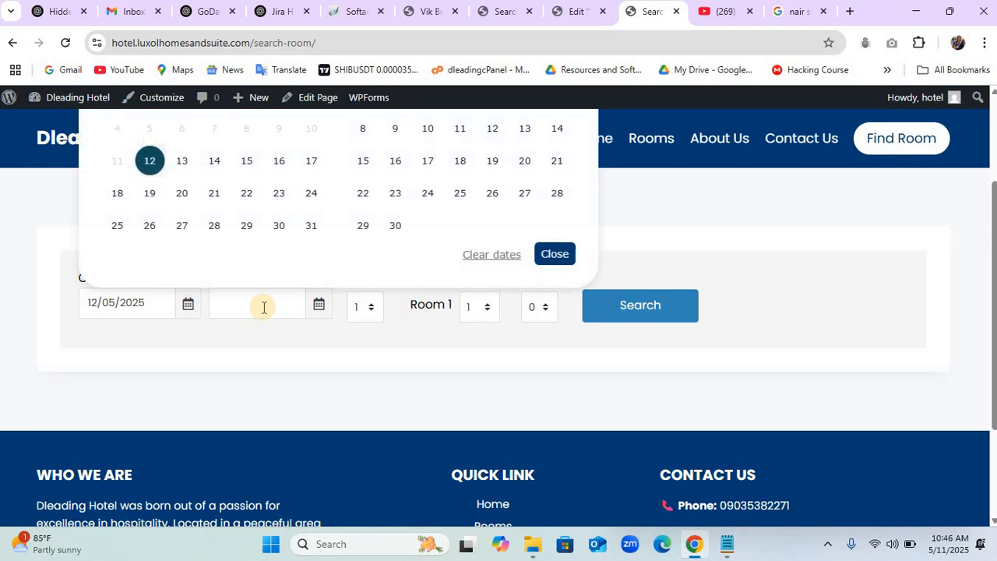
click(181, 162)
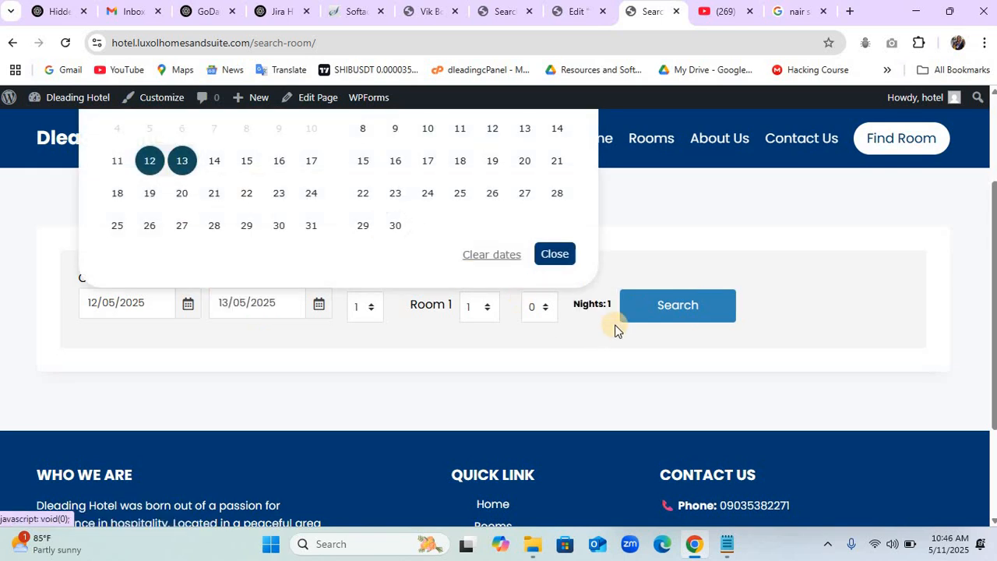
click(678, 309)
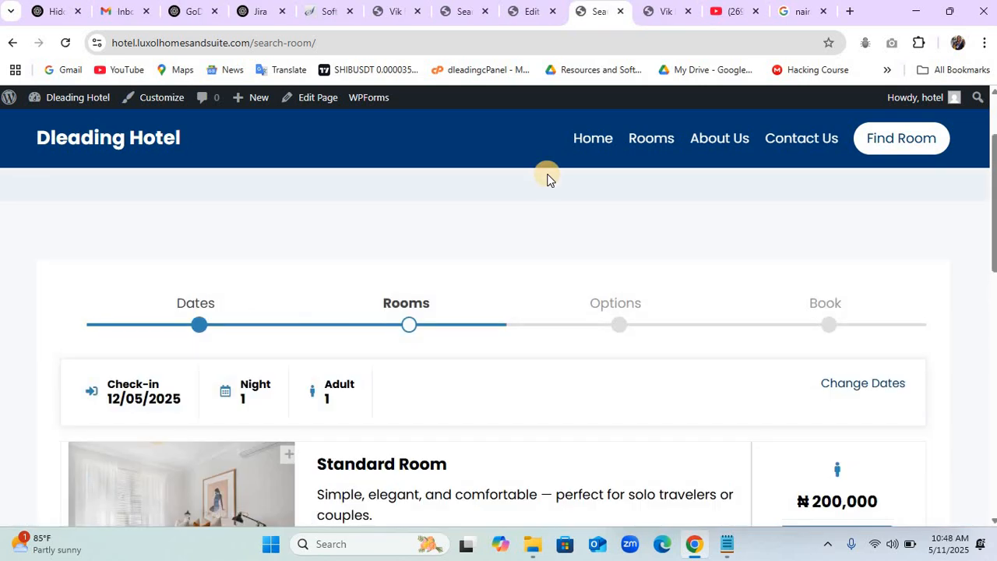
Select the Standard Room from the available rooms, browse its enlarged photos and close the gallery.
scroll(547, 179, down, 2)
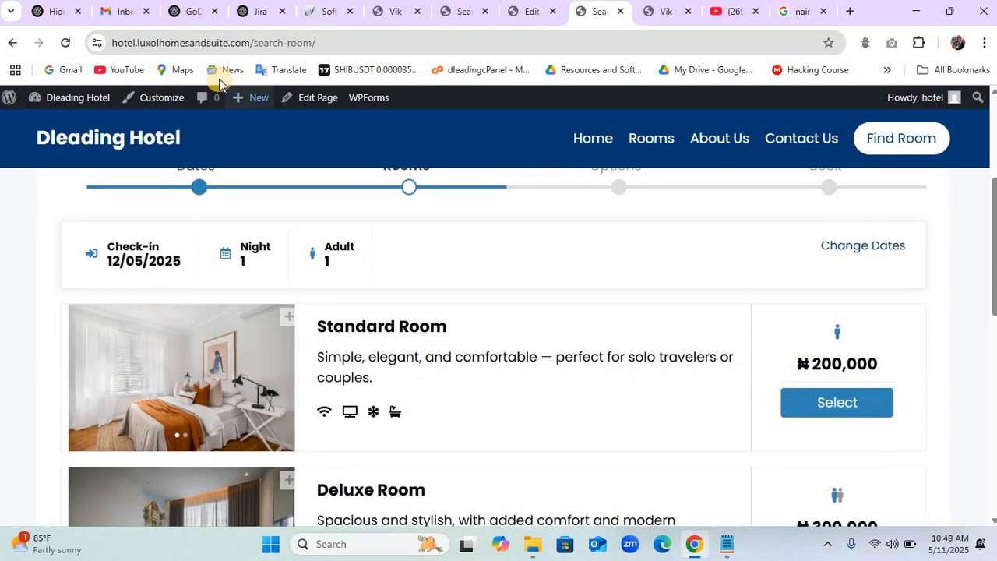
click(829, 404)
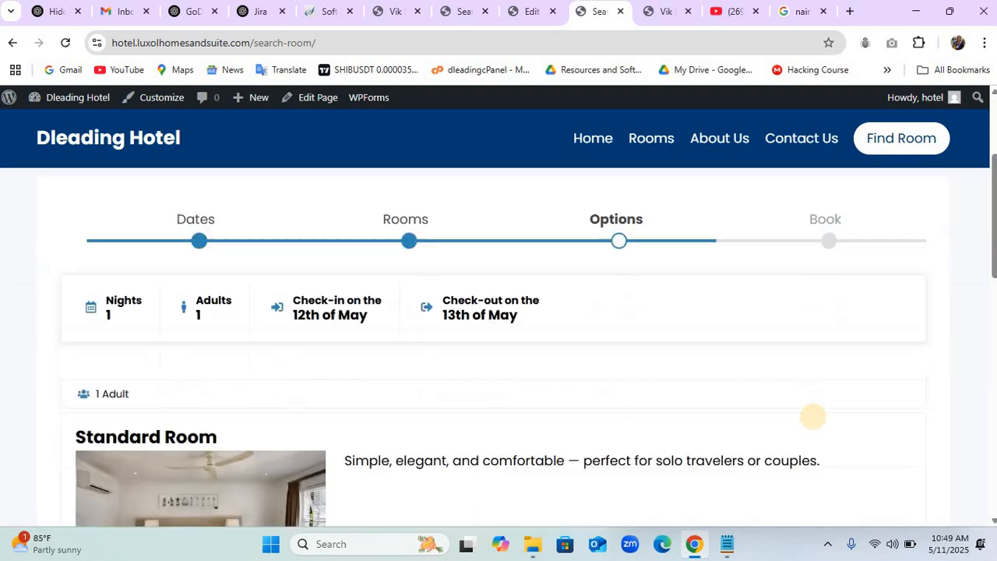
scroll(813, 417, down, 2)
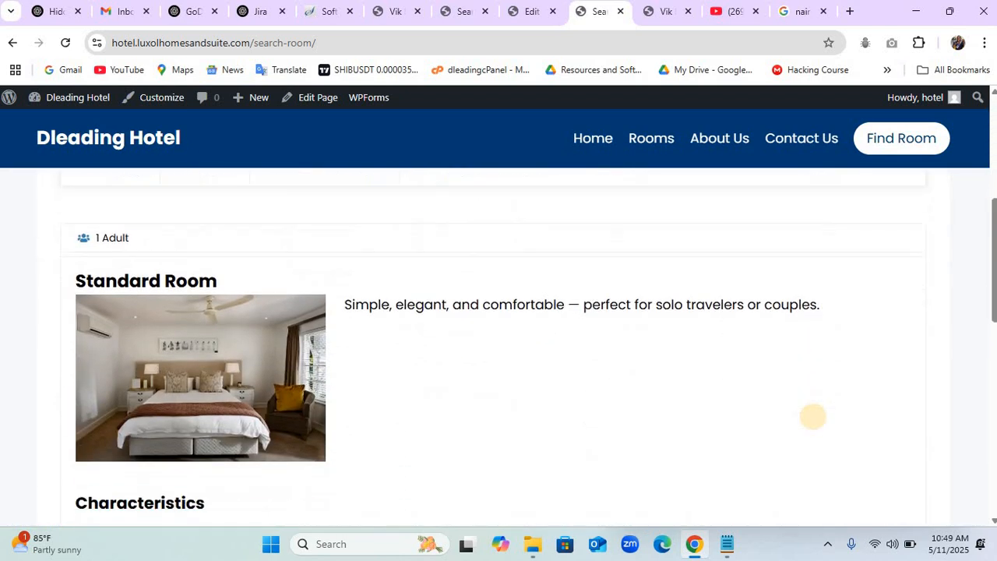
click(303, 374)
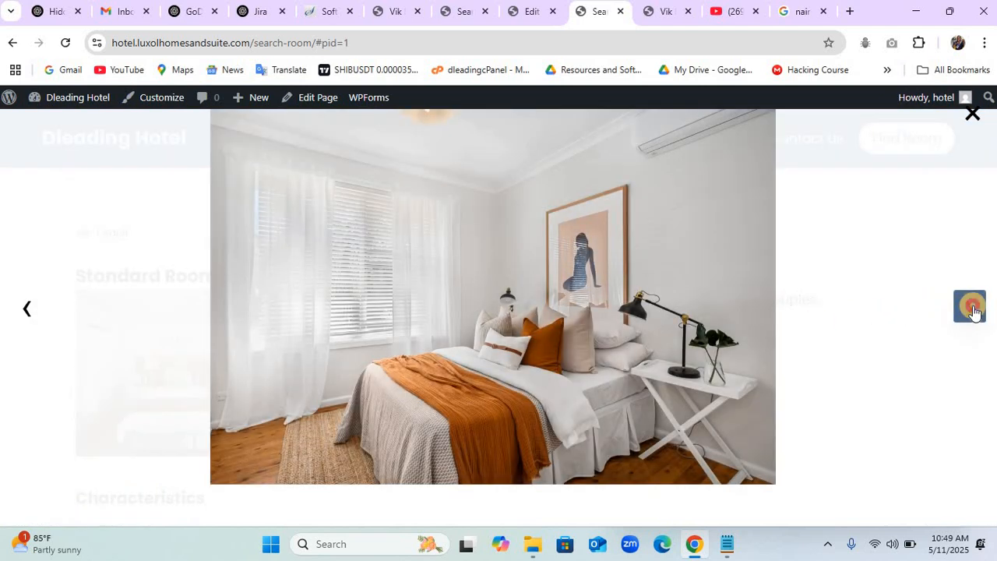
click(970, 309)
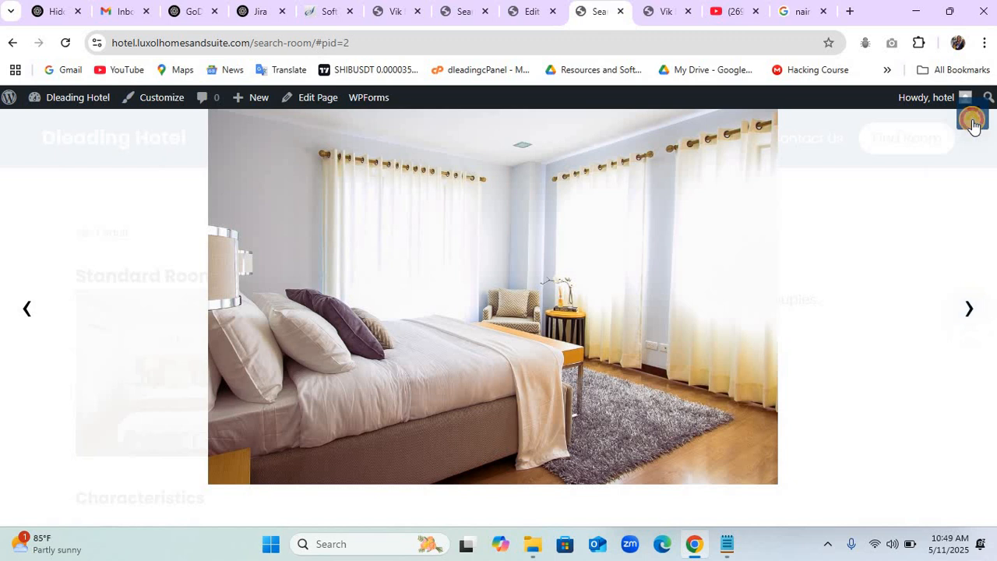
click(972, 122)
Review the Standard Room's rates and book it at the Non-refundable Rate.
scroll(775, 334, down, 5)
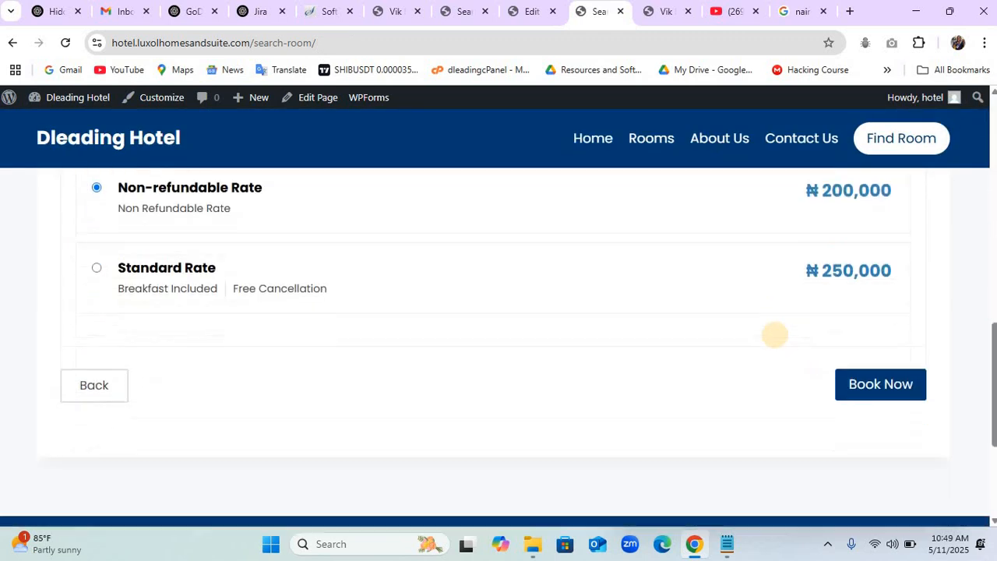
scroll(774, 334, down, 1)
scroll(761, 226, up, 1)
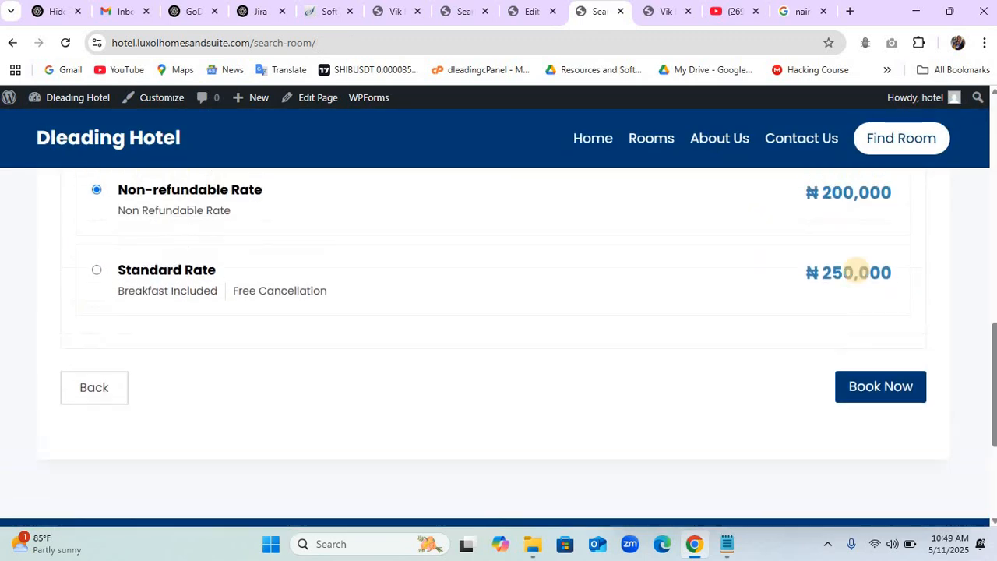
click(883, 393)
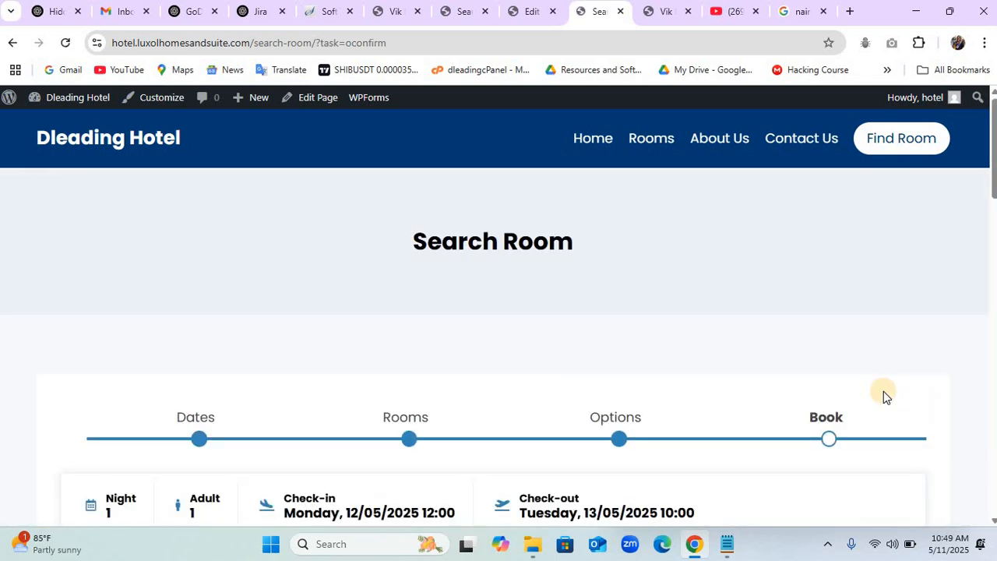
Review the prefilled billing information, agree to the terms and conditions and confirm the Standard Room reservation.
scroll(884, 392, down, 3)
scroll(883, 392, down, 6)
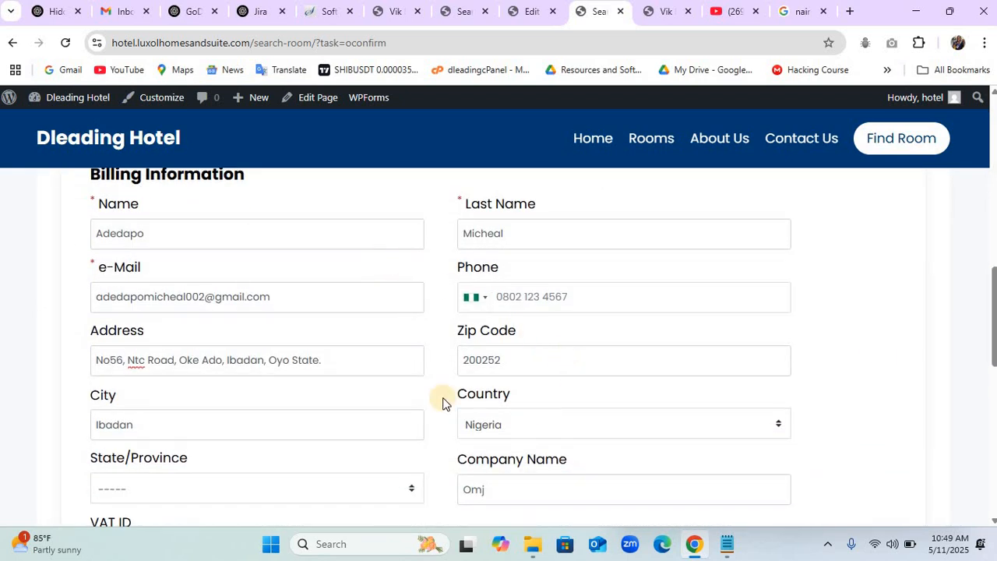
scroll(468, 390, down, 1)
scroll(455, 352, down, 1)
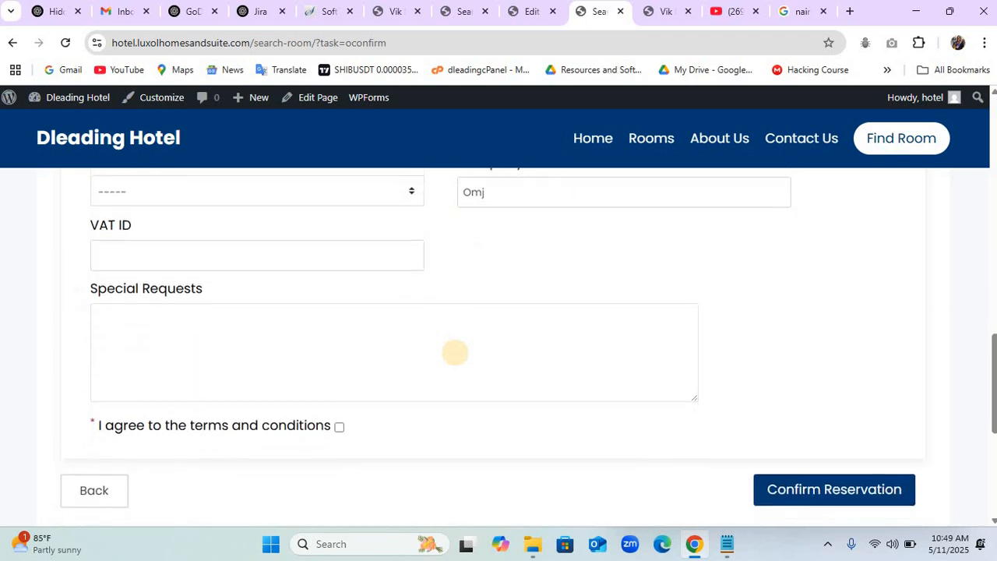
click(339, 408)
click(810, 472)
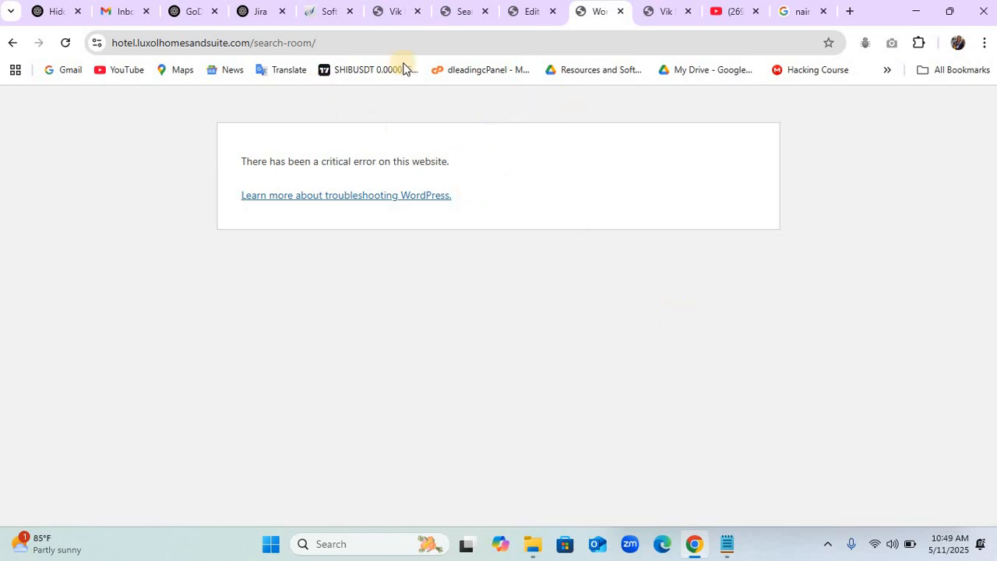
Try reloading the Dleading Hotel reservation page twice, allowing the form resubmission each time.
click(59, 45)
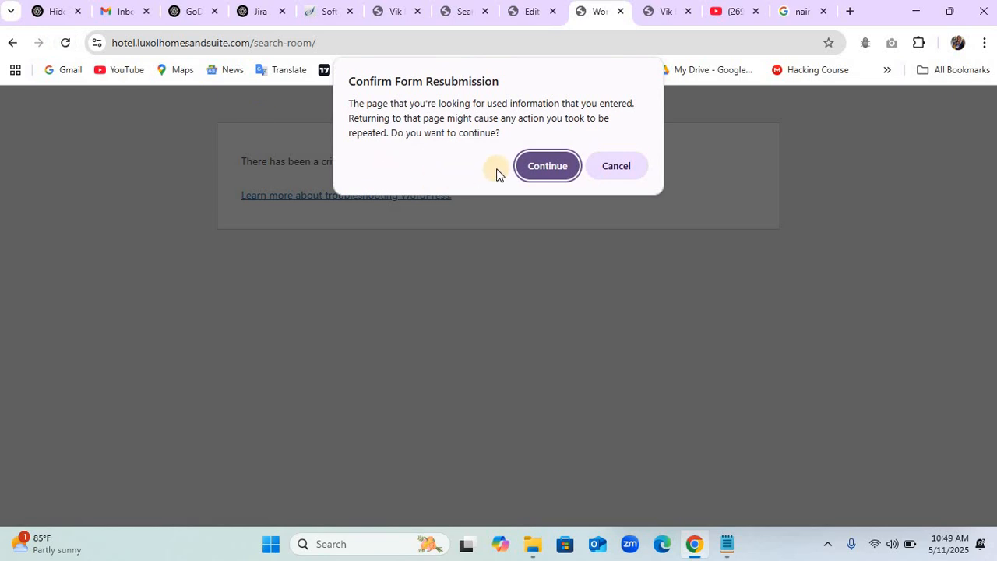
click(536, 169)
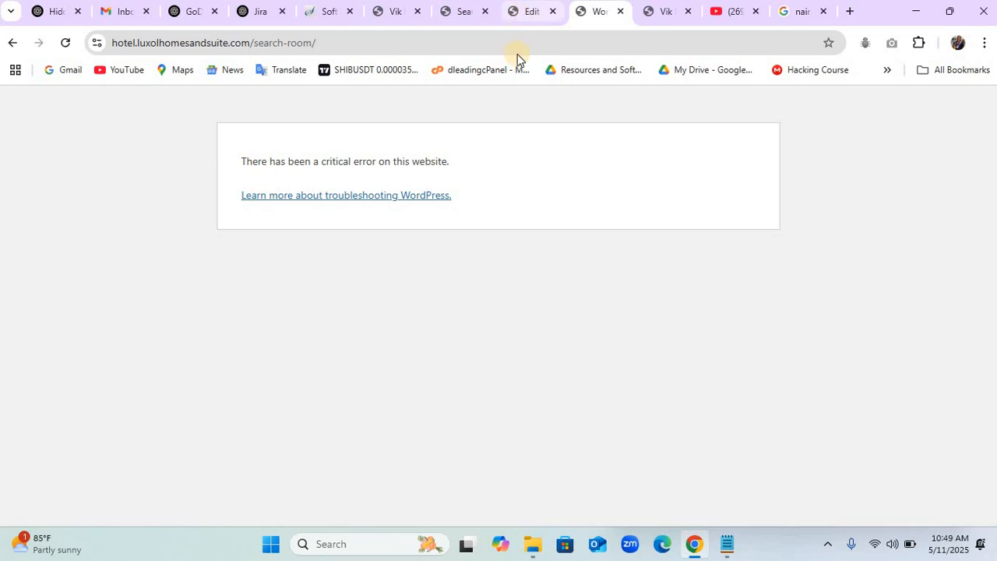
click(65, 45)
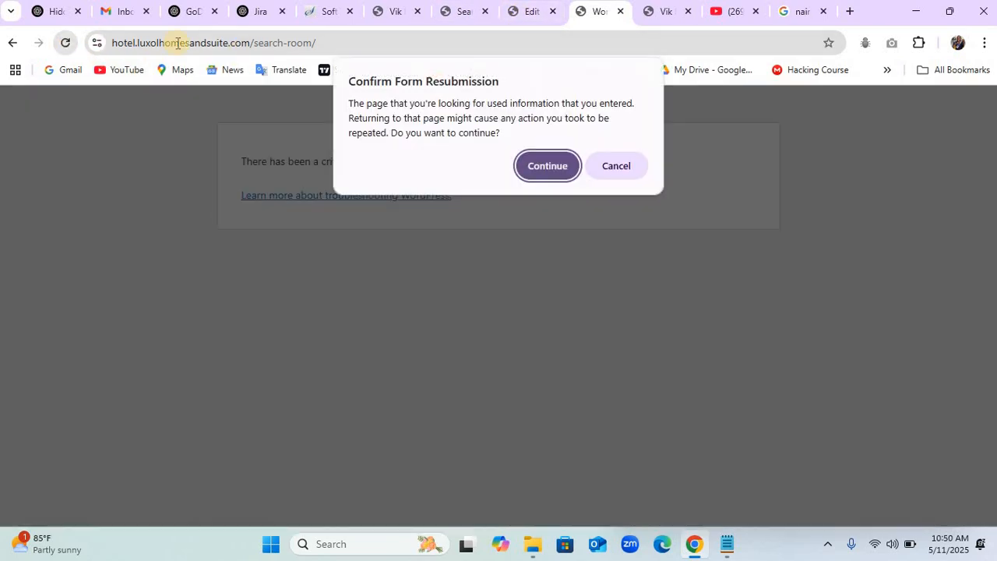
click(524, 165)
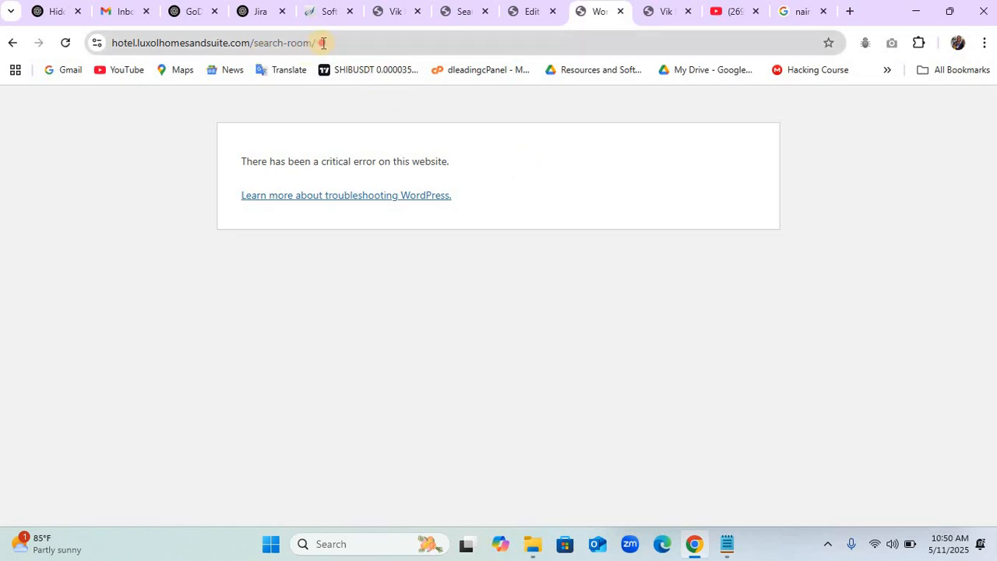
Remove search-room/ from the web address and load the Dleading Hotel homepage.
drag(323, 43, 258, 42)
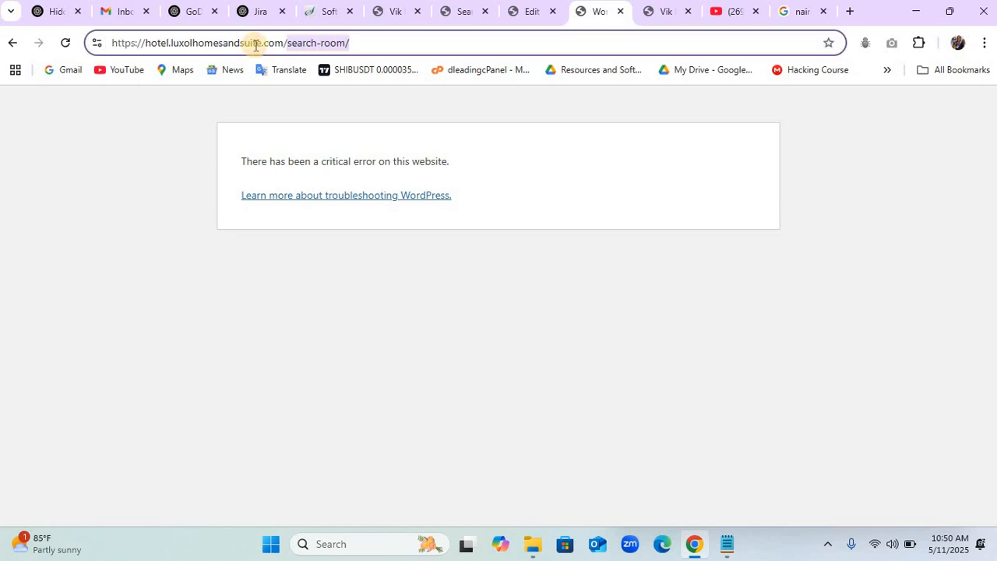
key(BackSpace)
key(Return)
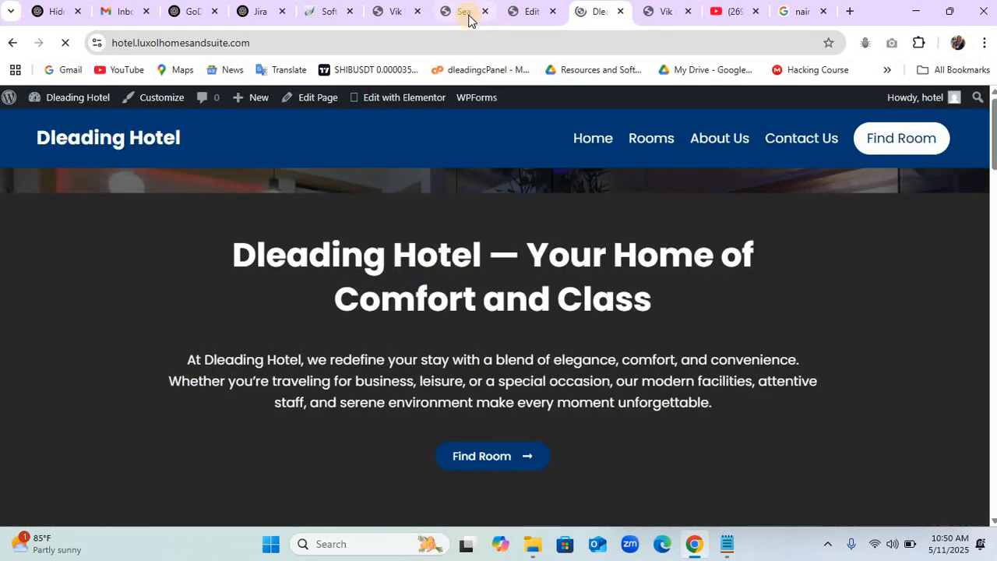
Switch to the Micheal Hotel Search Room page and review the booking message above the search form.
click(469, 14)
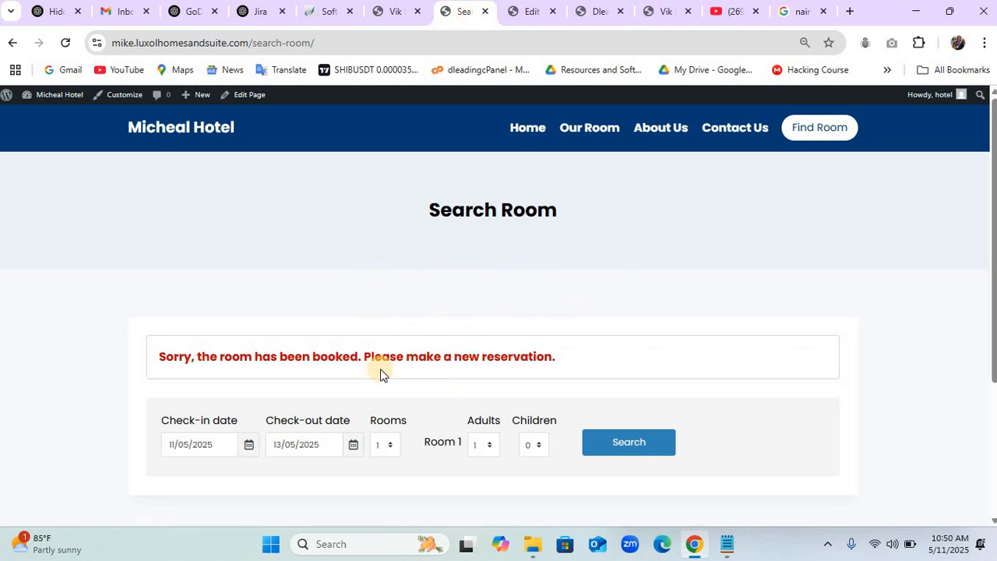
scroll(561, 360, down, 1)
scroll(563, 360, up, 1)
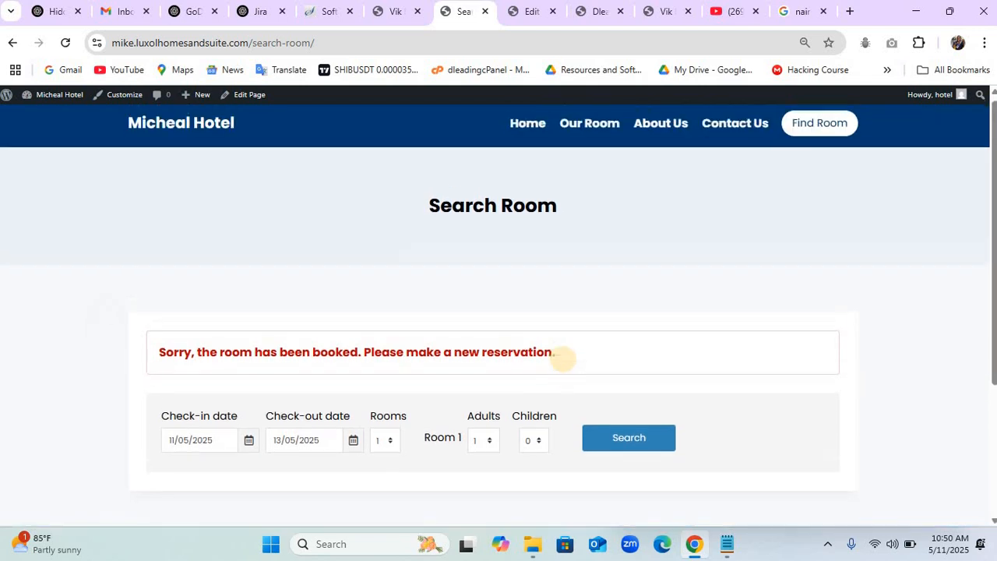
Return to the Micheal Hotel VikBooking admin, open the Shortcodes list and review the existing shortcodes.
click(385, 14)
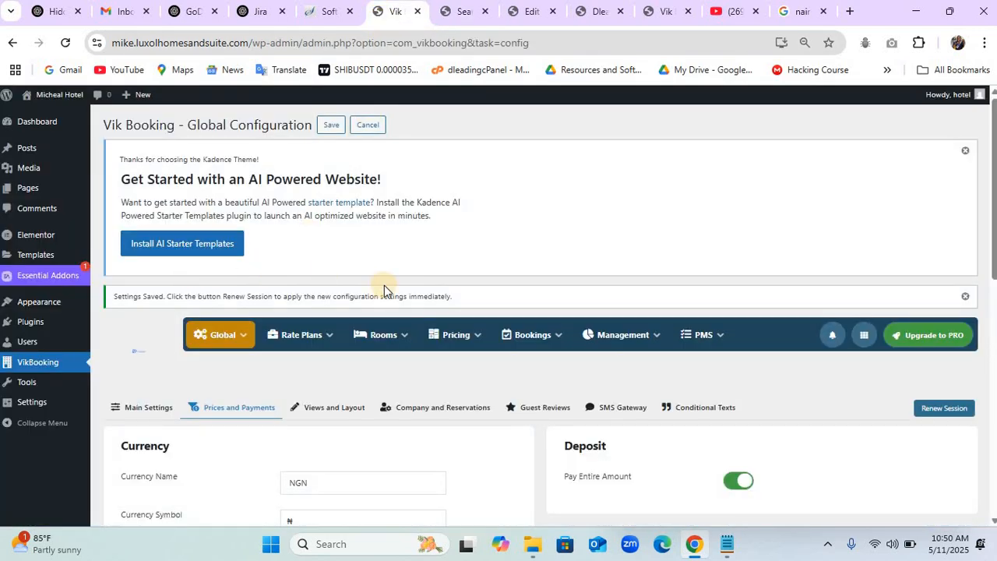
mouse_move(427, 336)
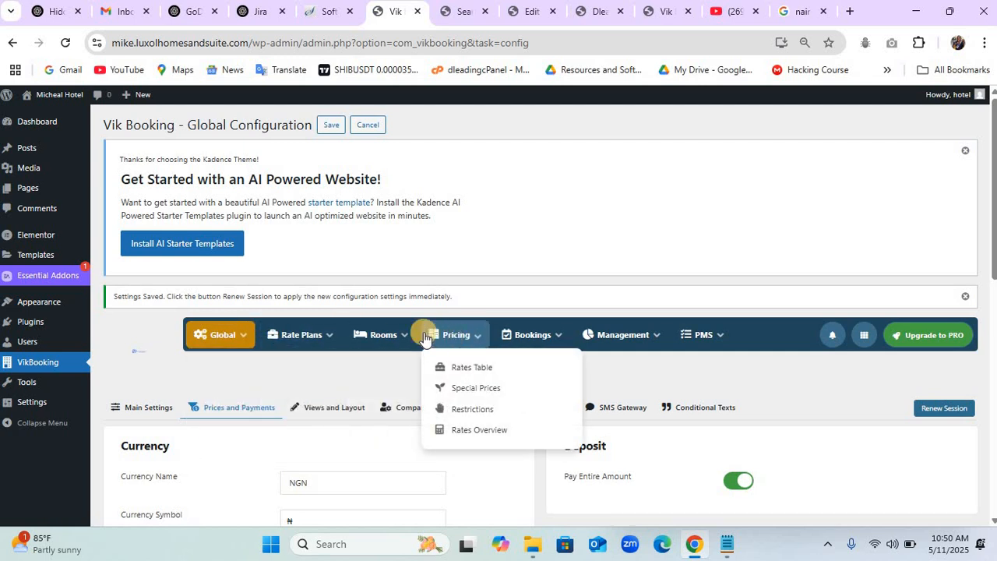
mouse_move(602, 341)
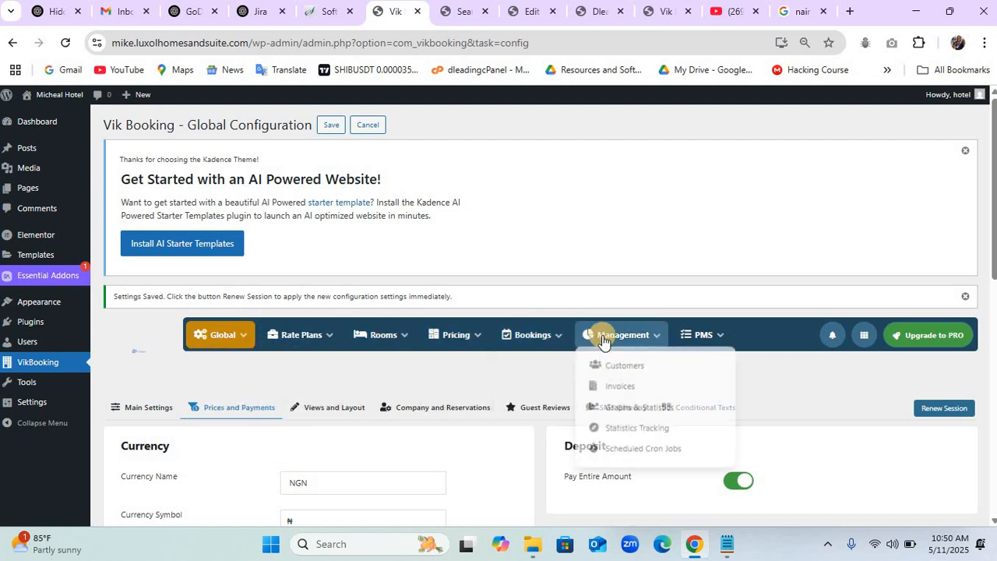
mouse_move(374, 349)
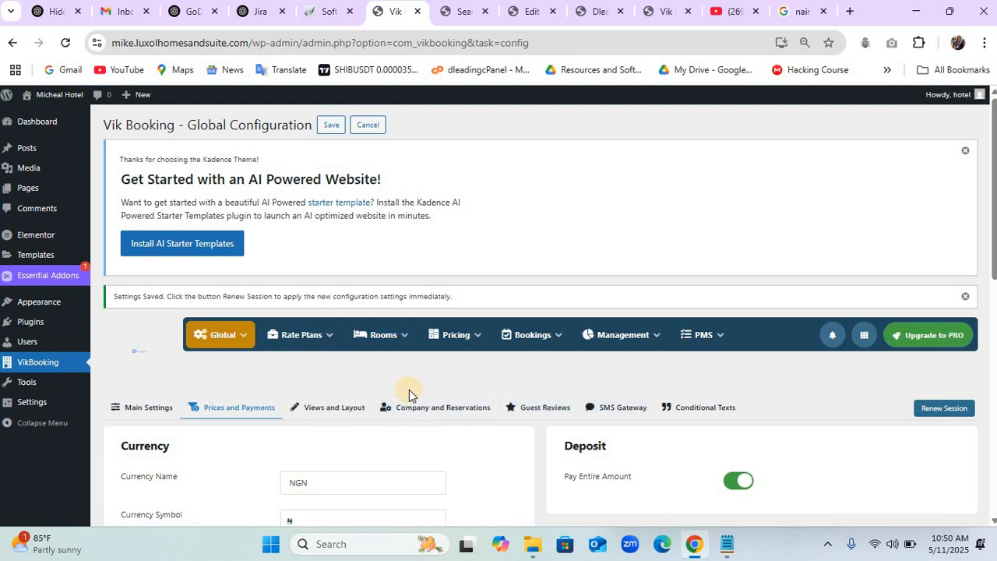
click(343, 409)
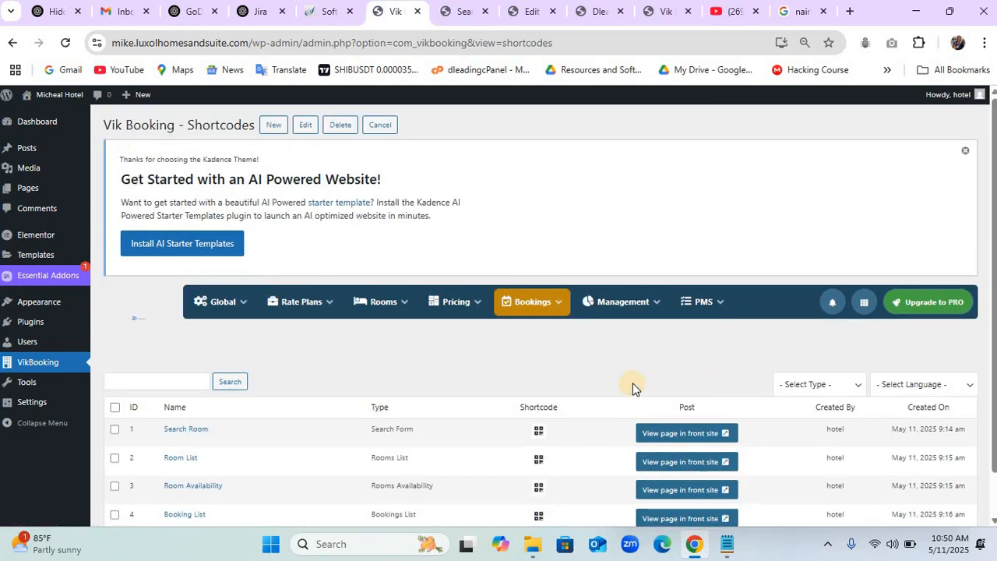
scroll(633, 382, down, 1)
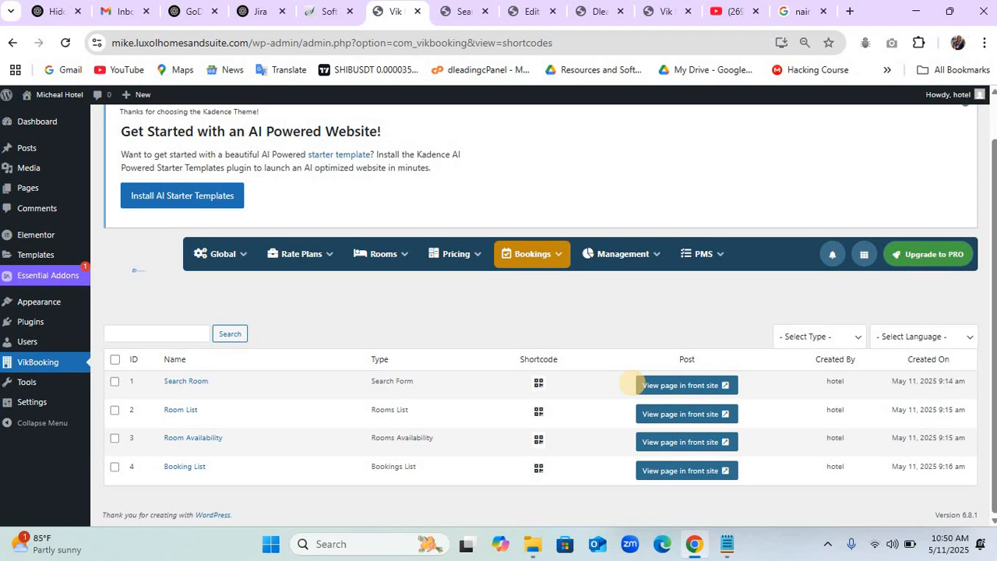
scroll(461, 316, up, 1)
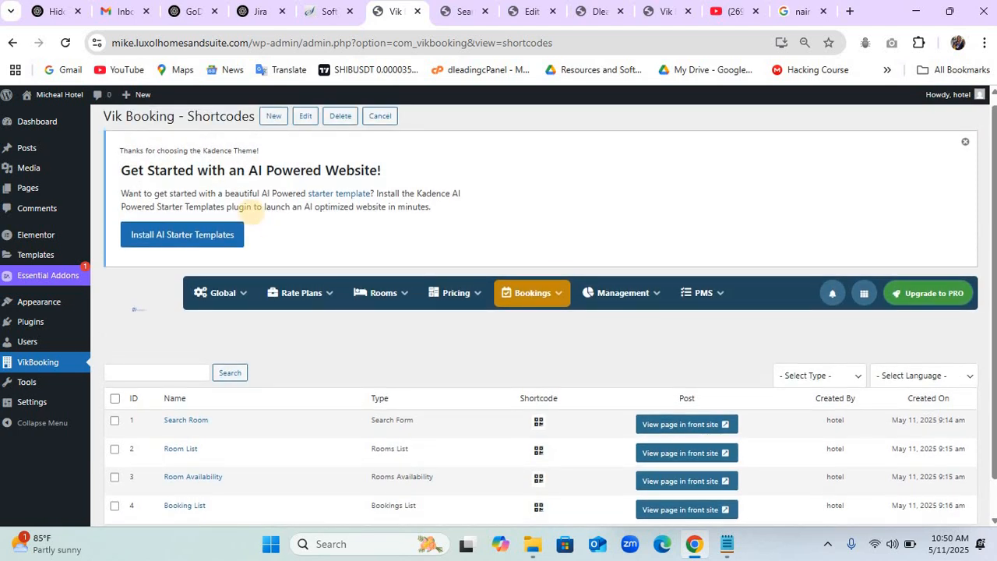
Create a shortcode of type Room Details named Room Details, and save it with a new blank shortcode form opened.
click(272, 117)
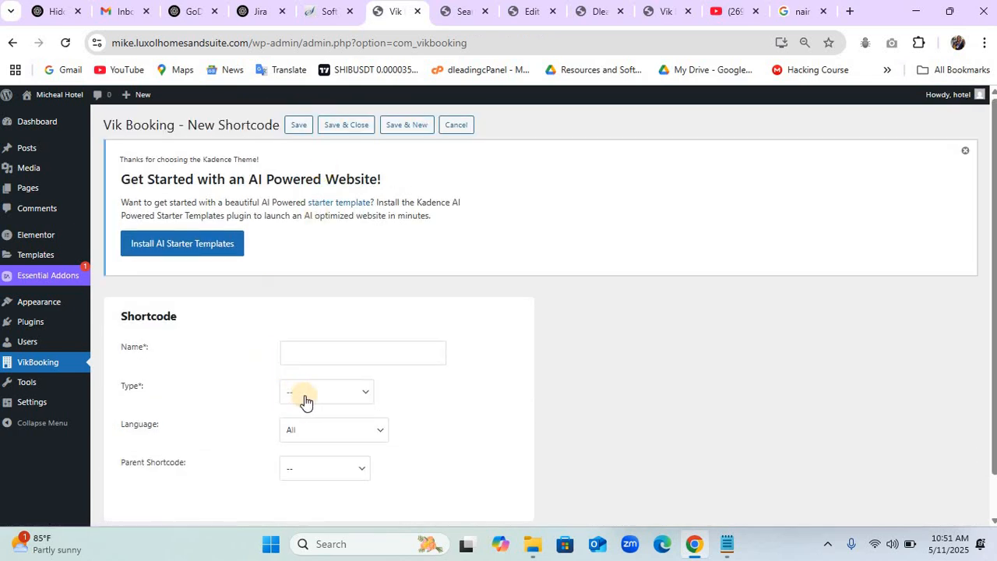
click(305, 402)
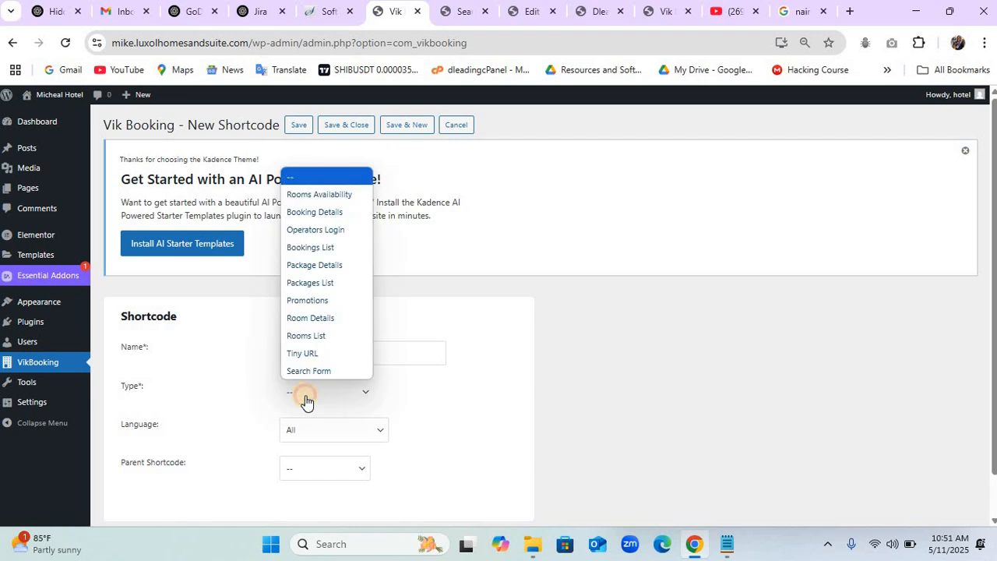
click(319, 318)
click(313, 349)
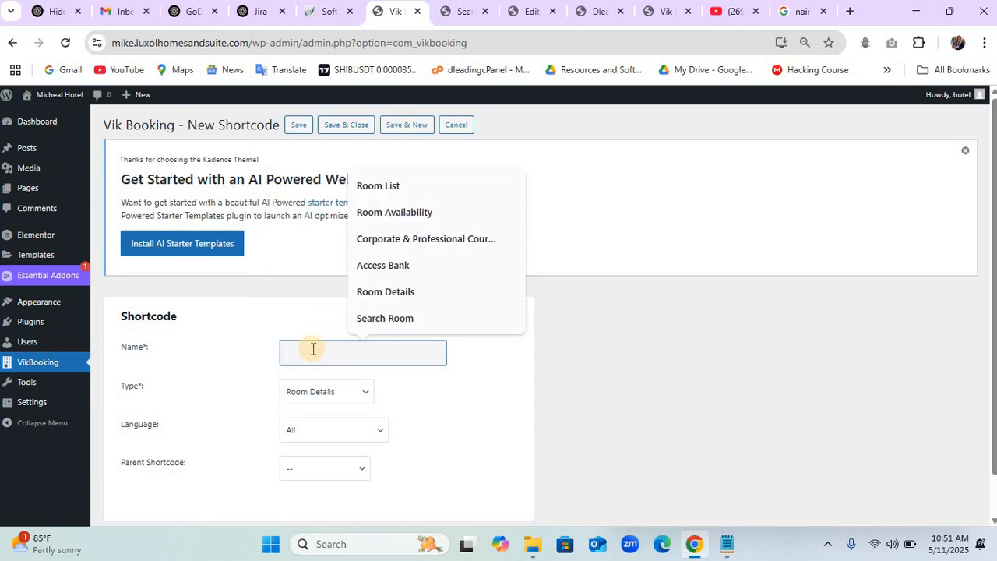
text(Room )
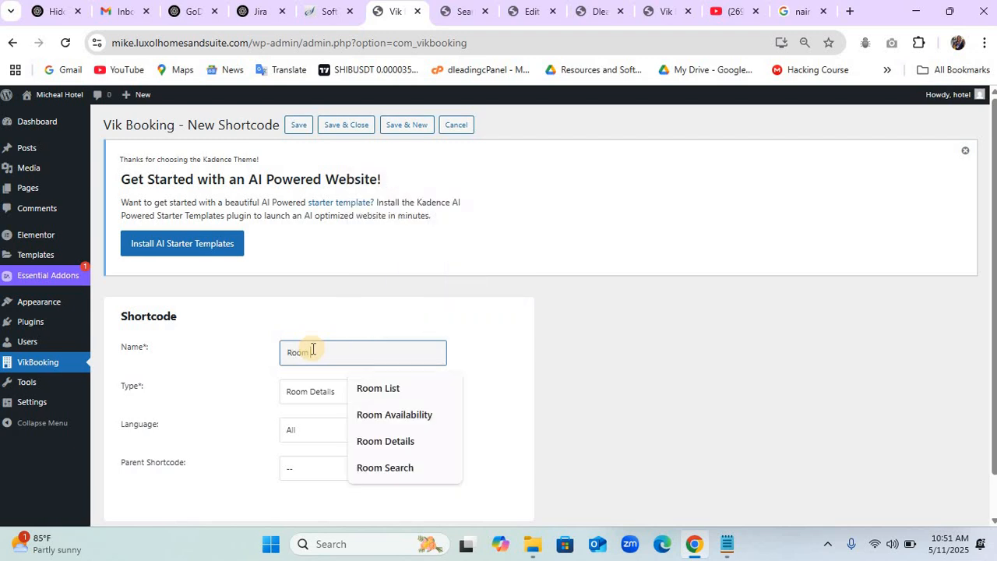
text(Dee)
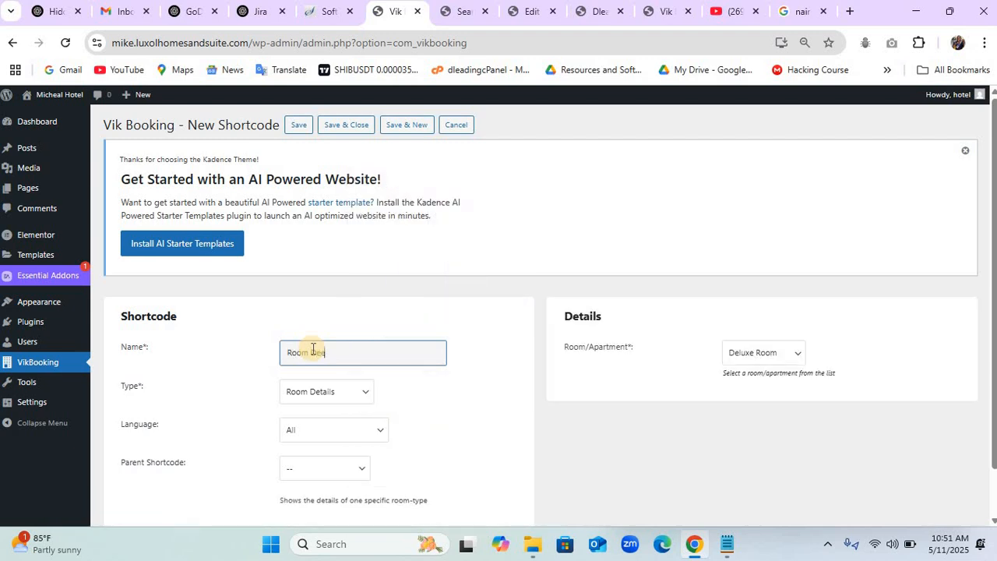
key(BackSpace)
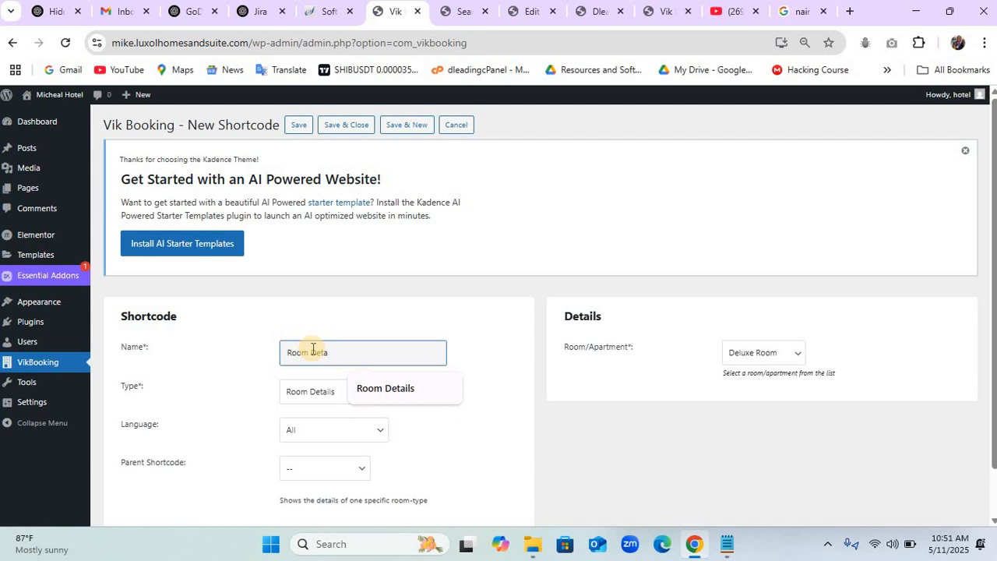
click(397, 392)
click(404, 127)
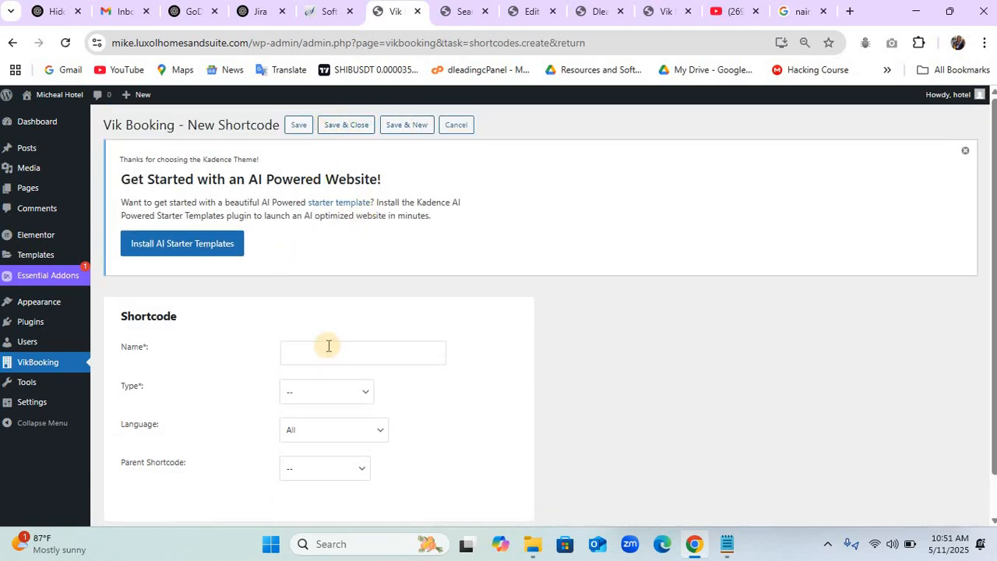
Create a shortcode of type Booking Details named Booking Details, and save it with another blank form opened.
click(331, 392)
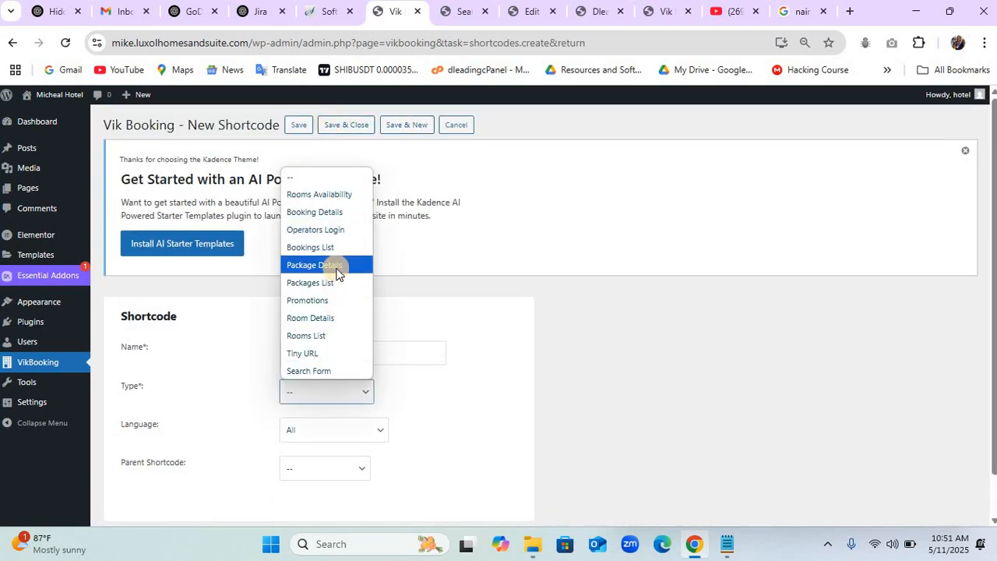
click(333, 212)
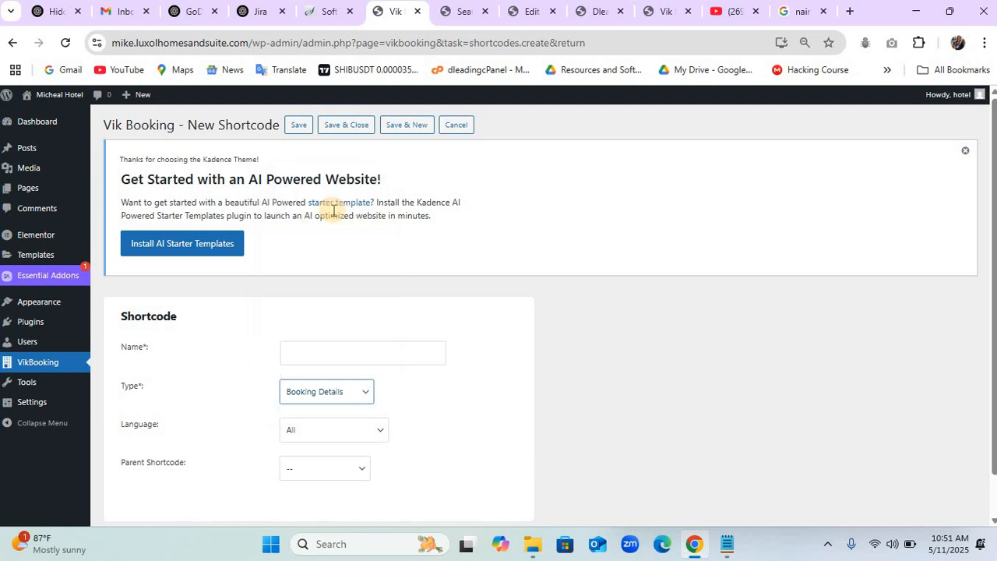
click(339, 356)
text(B)
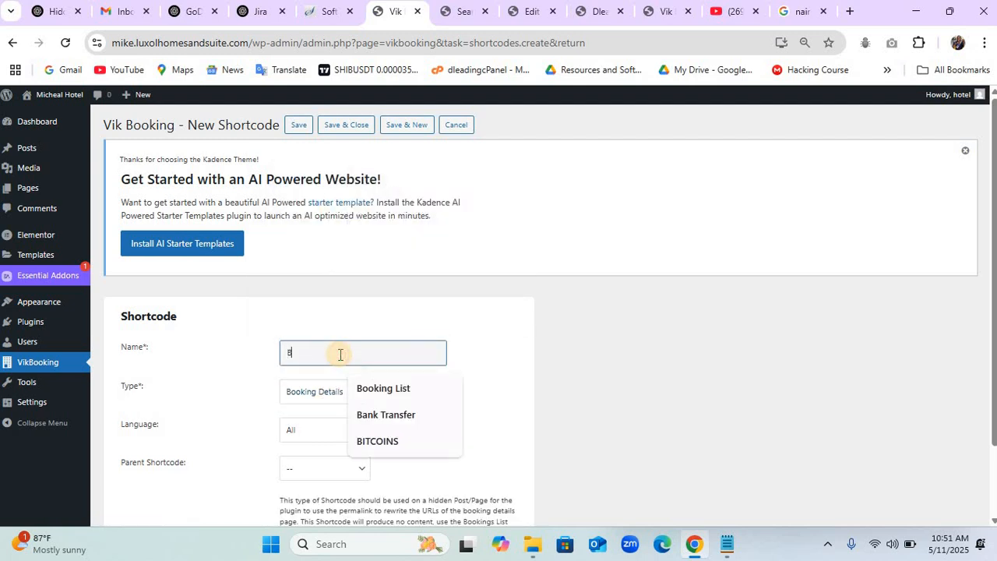
text(oo)
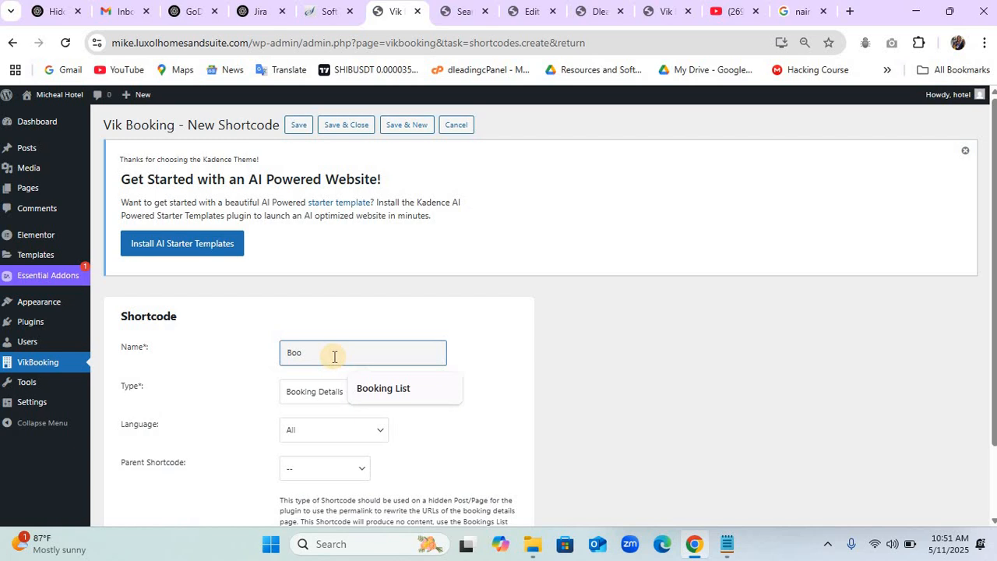
text(king Details)
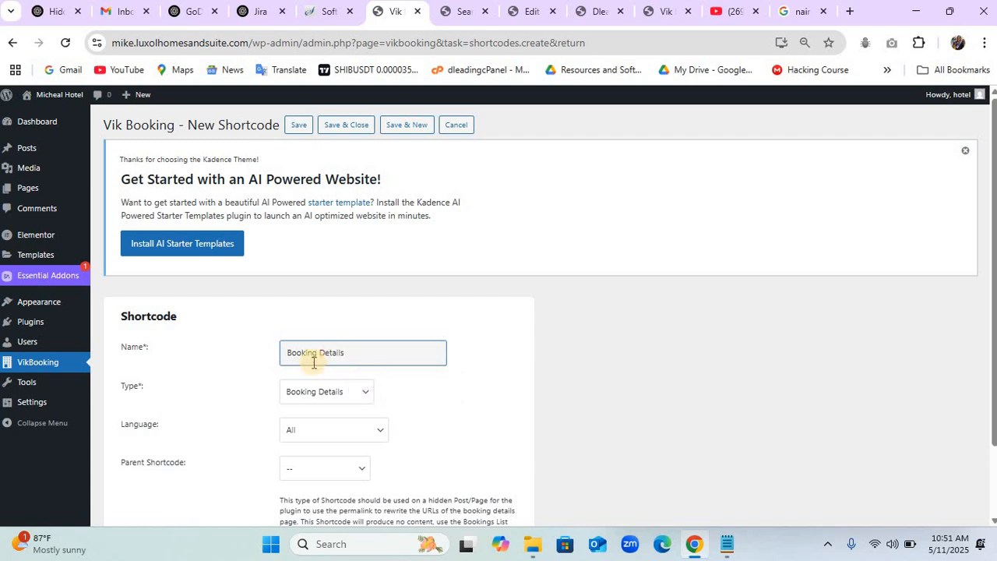
click(405, 126)
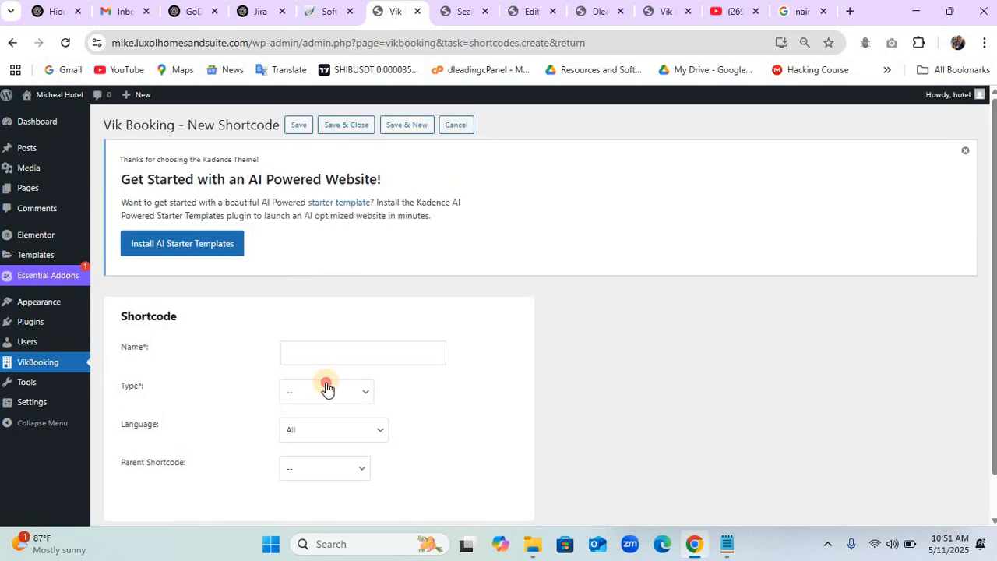
Try to save a shortcode of type Package Details named Packages.
click(325, 390)
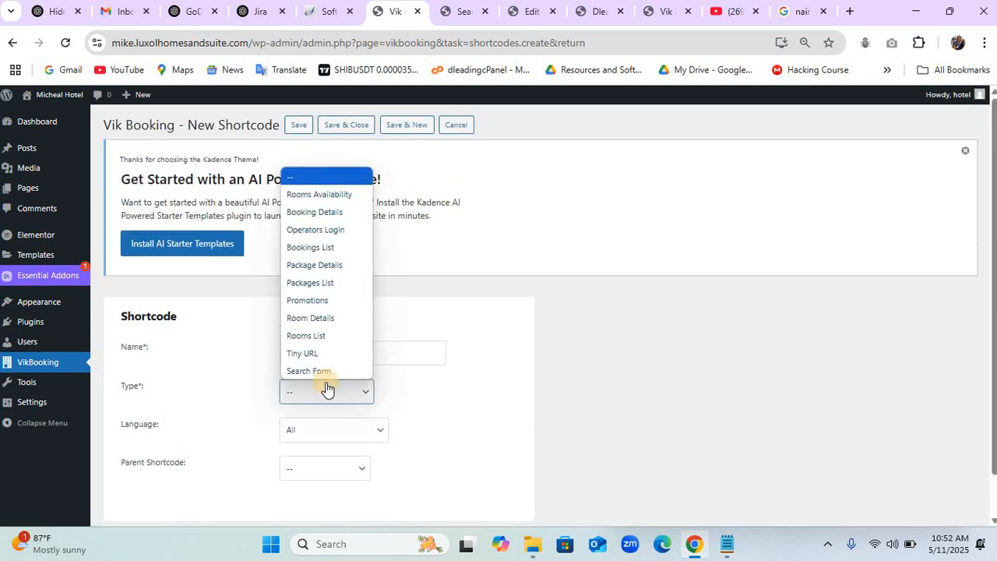
click(335, 269)
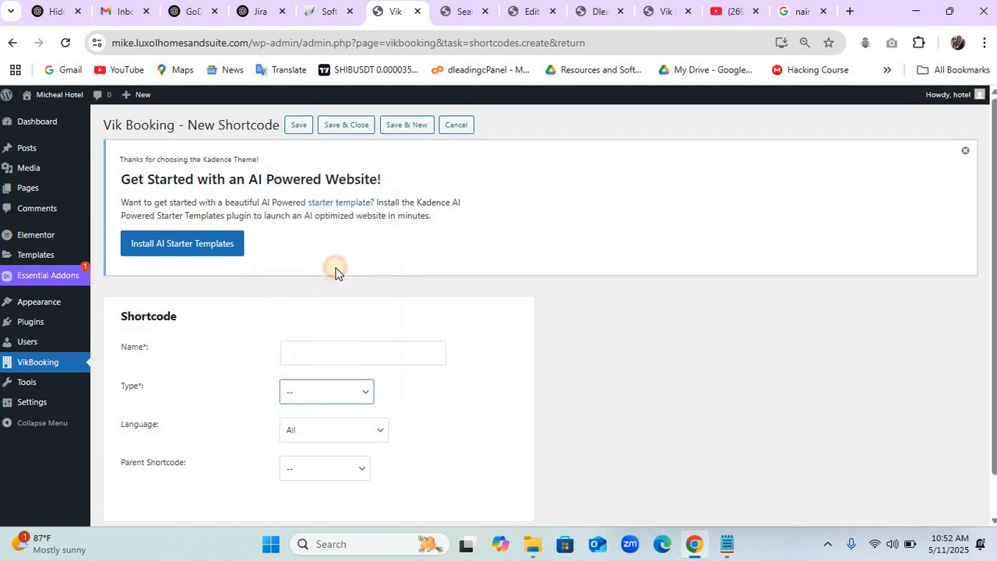
click(335, 392)
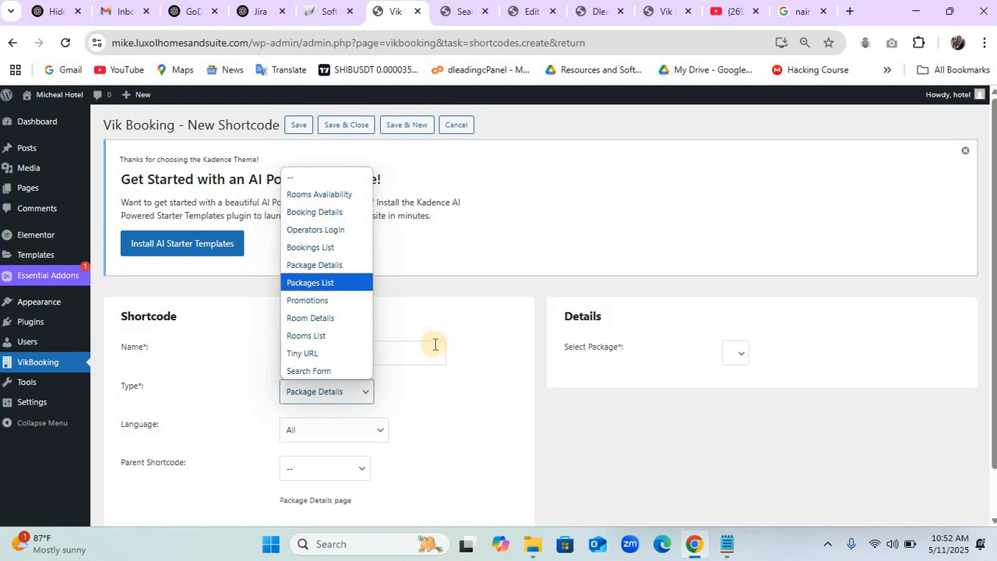
click(399, 356)
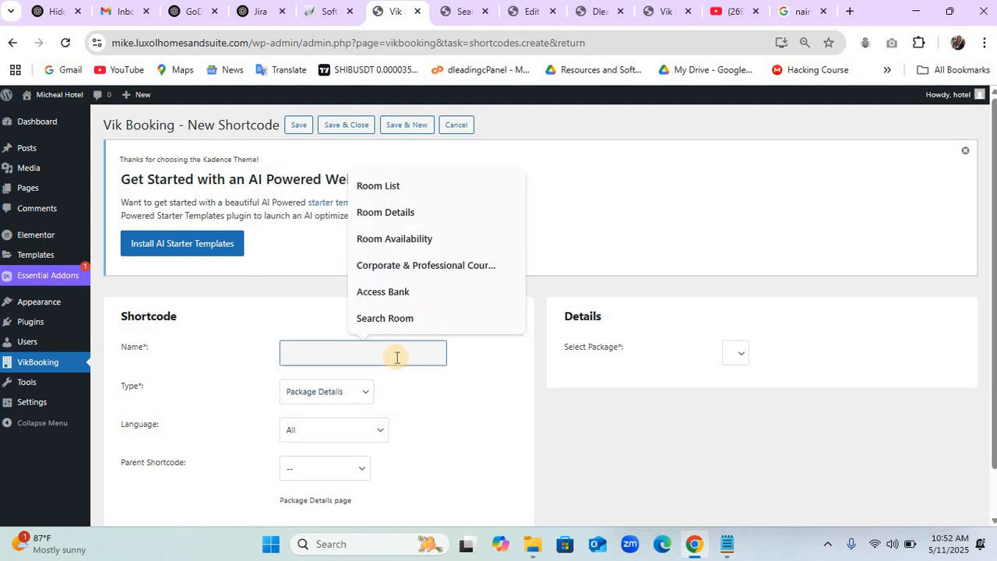
text(Pa)
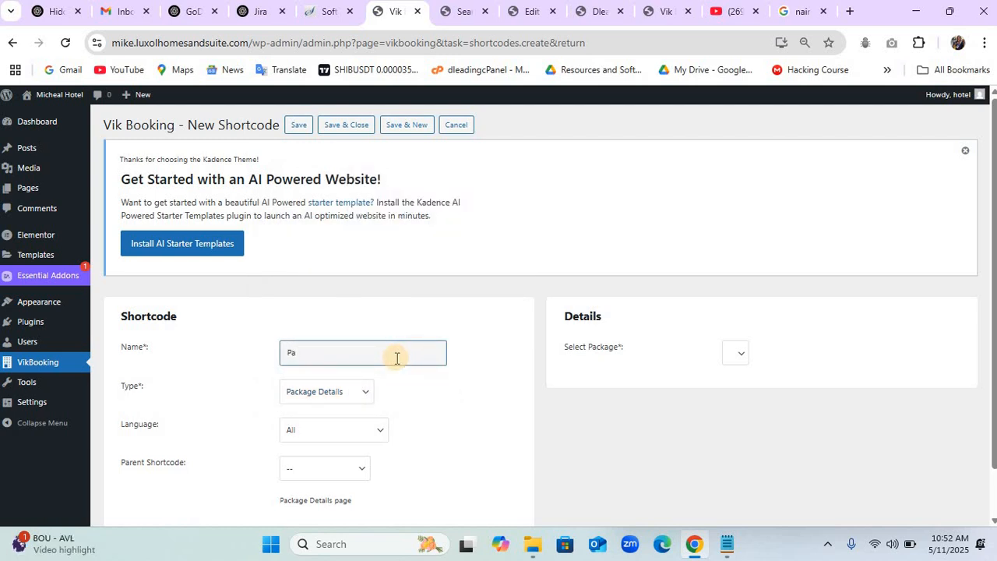
text(ckages)
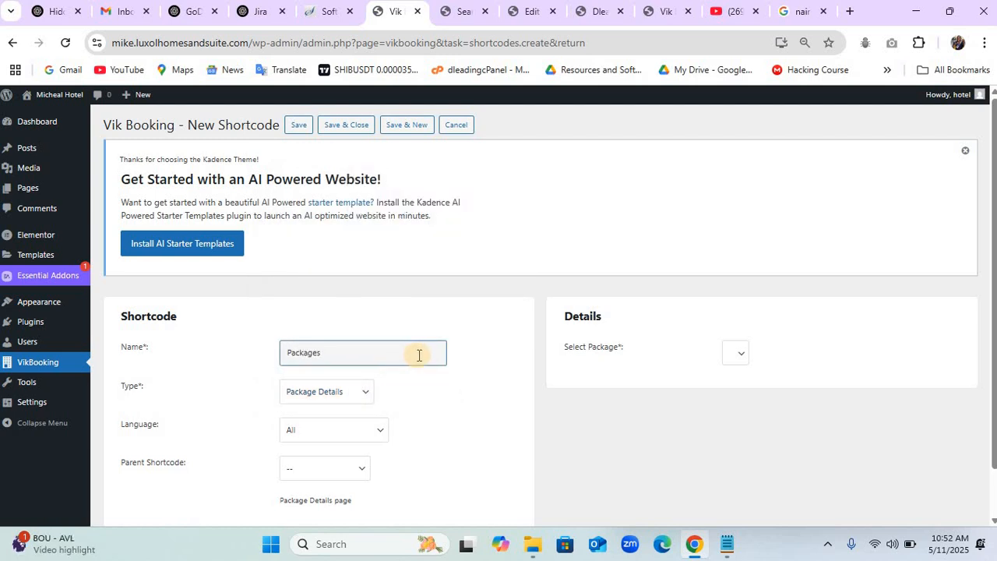
click(407, 126)
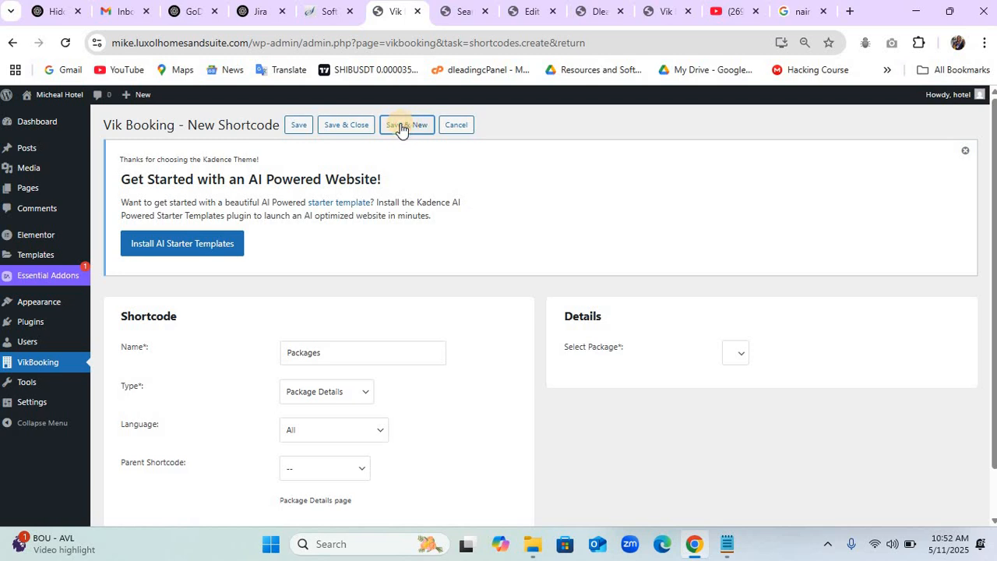
Recheck the Packages shortcode's fields and type options, and cancel its creation to return to the Shortcodes list.
scroll(401, 128, down, 1)
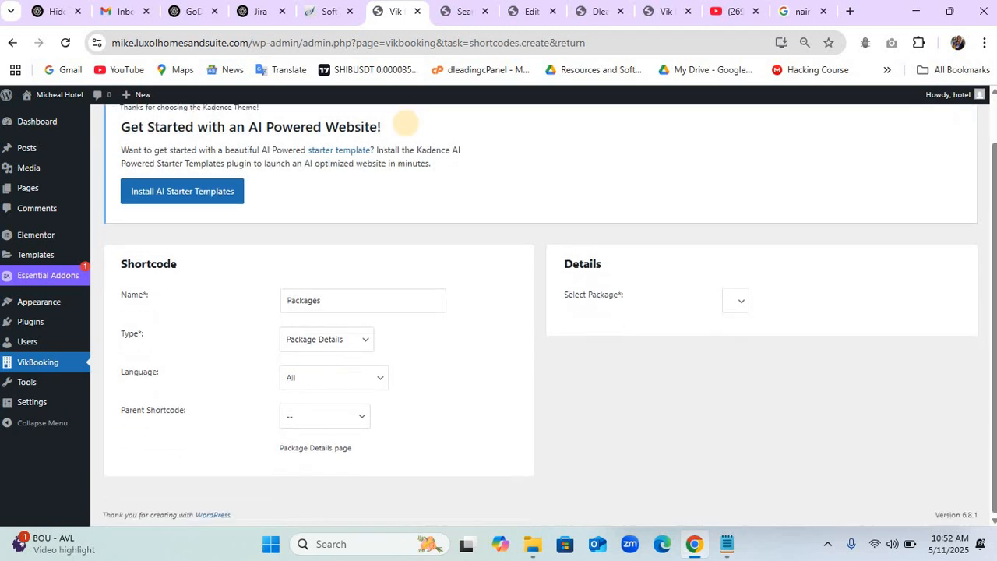
click(345, 429)
click(450, 377)
drag(450, 377, 308, 336)
click(308, 337)
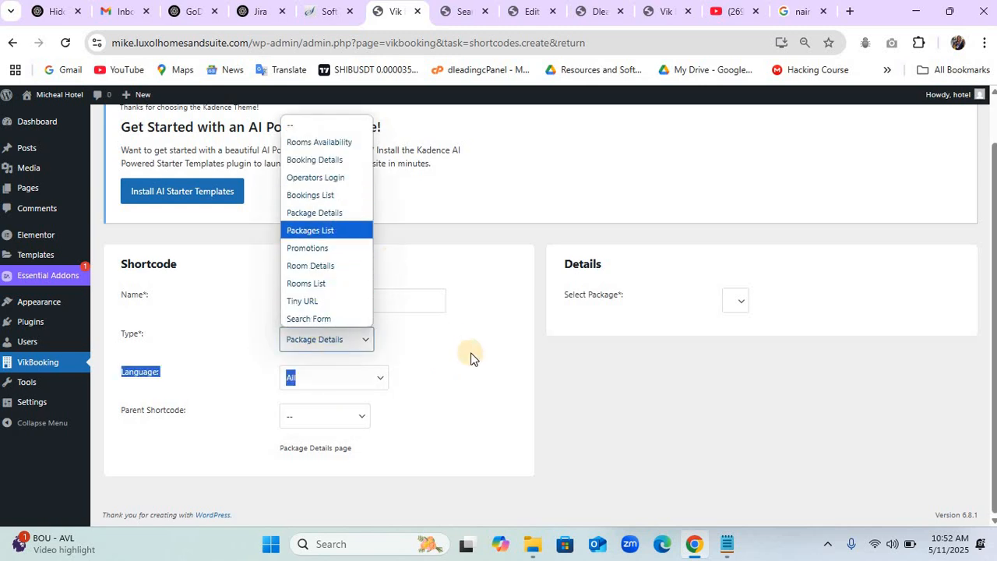
scroll(519, 382, up, 1)
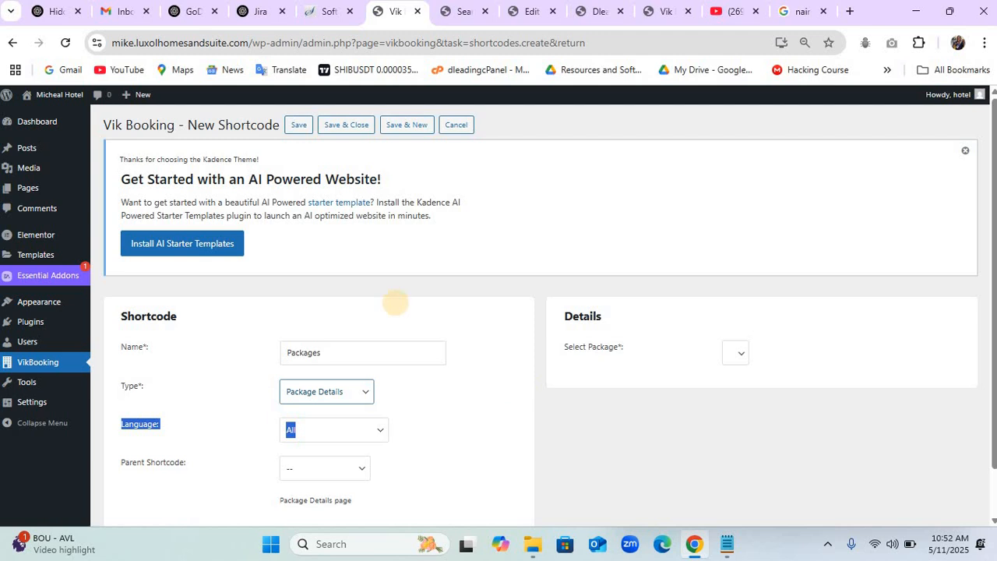
click(458, 126)
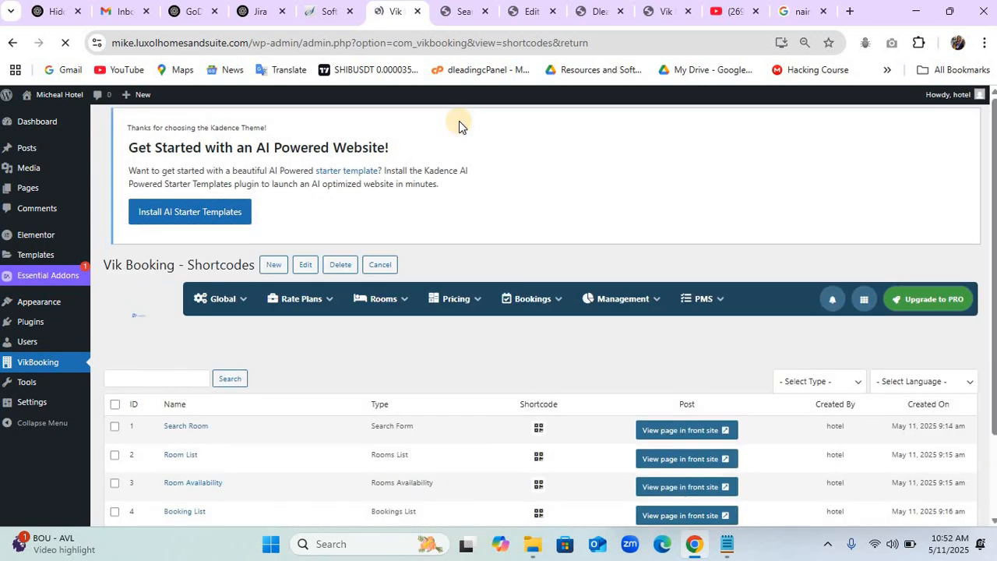
Create a website page for the Room Details shortcode and confirm the page creation.
scroll(572, 267, down, 2)
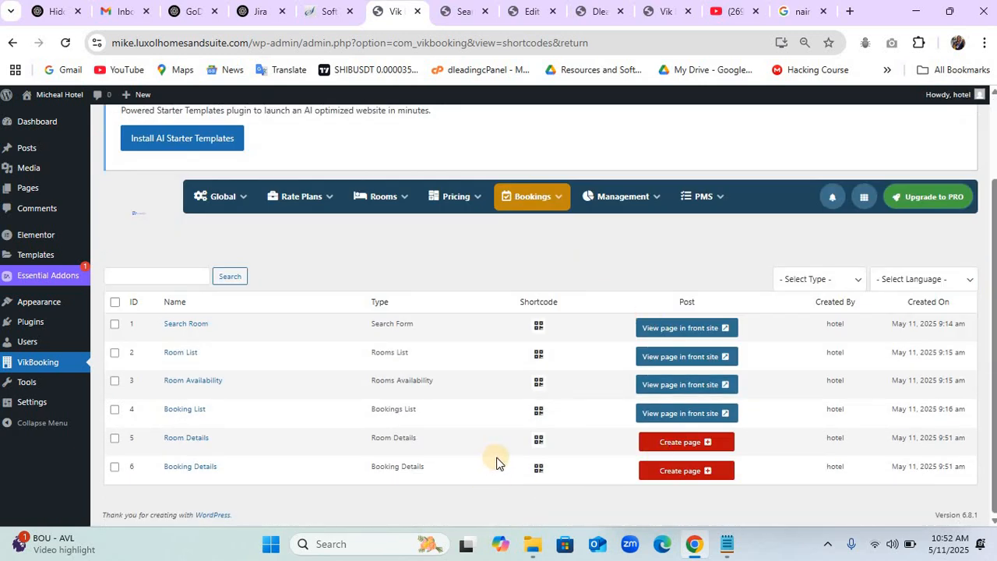
click(701, 444)
click(555, 166)
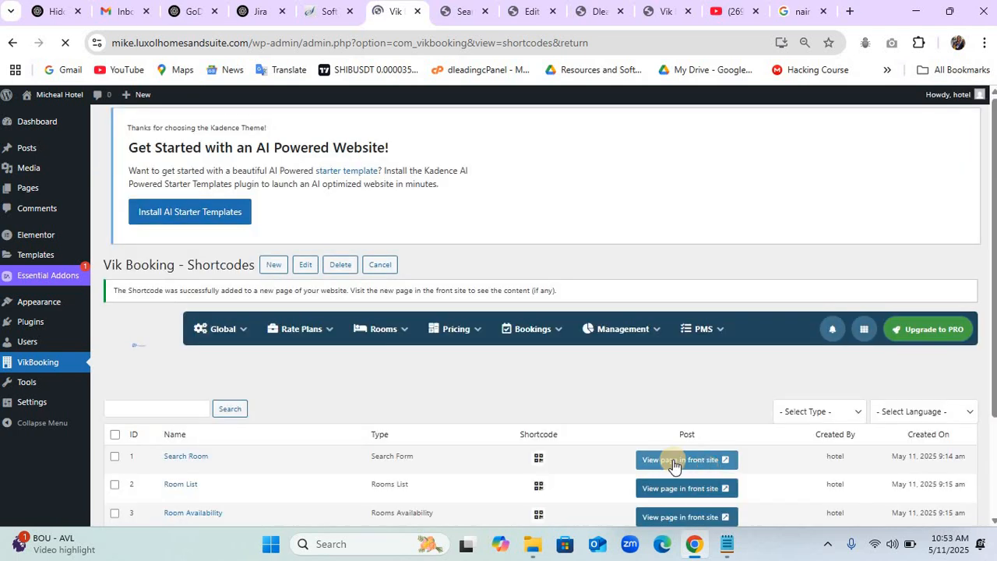
Create a website page for the Booking Details shortcode and confirm the page creation.
scroll(710, 405, down, 3)
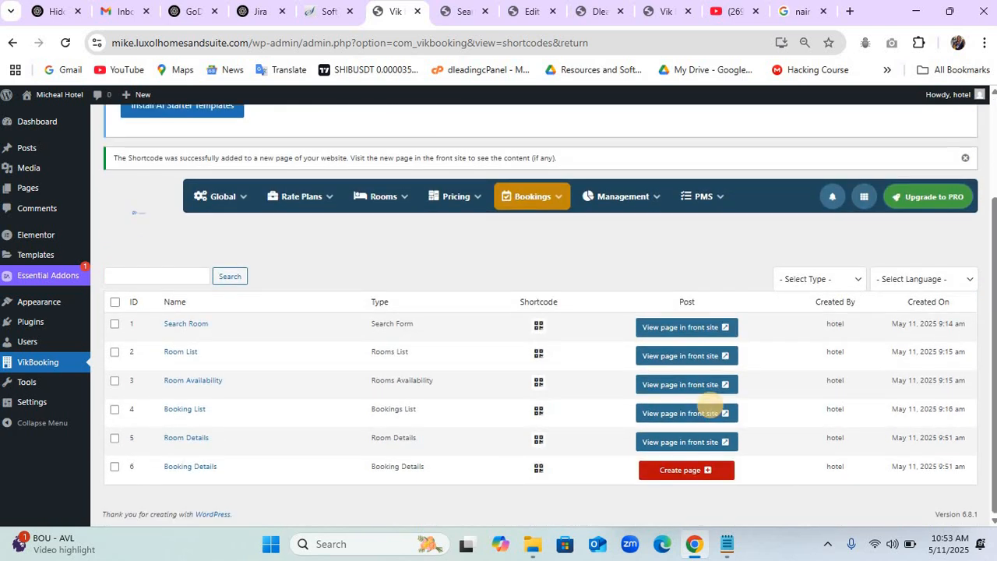
click(690, 474)
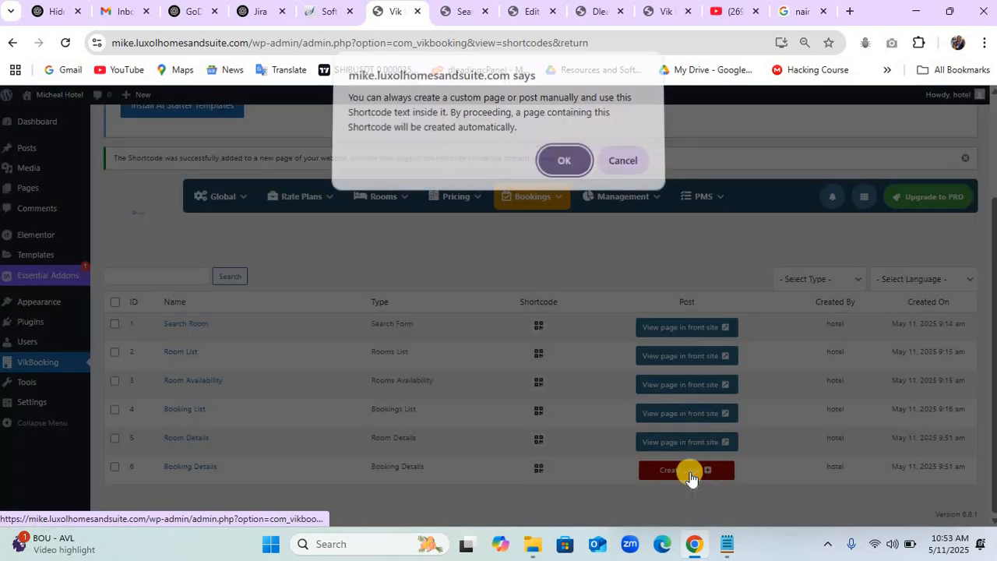
click(558, 166)
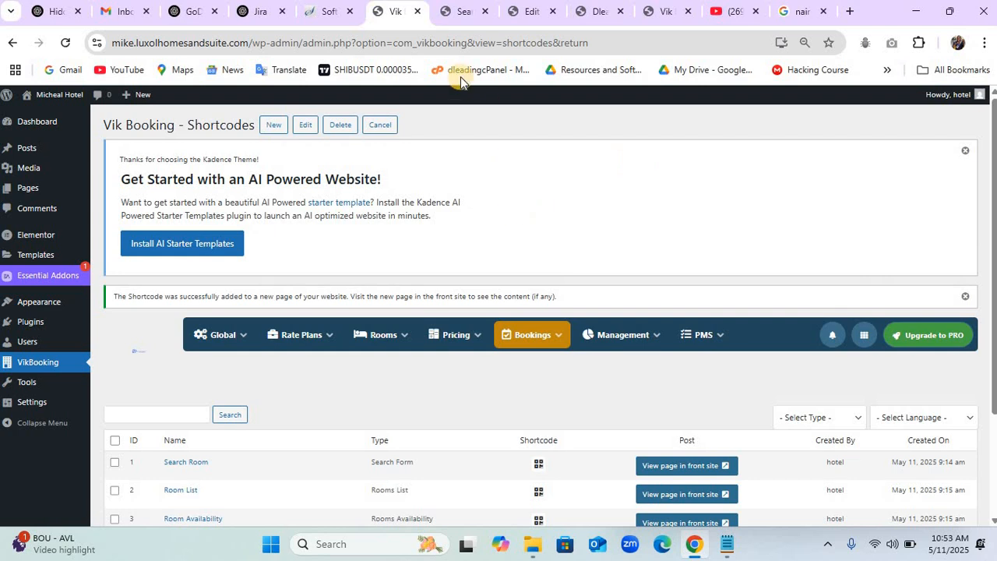
Copy the address of the hotel site's Our Room page and load it in a maximized new Incognito window.
click(464, 12)
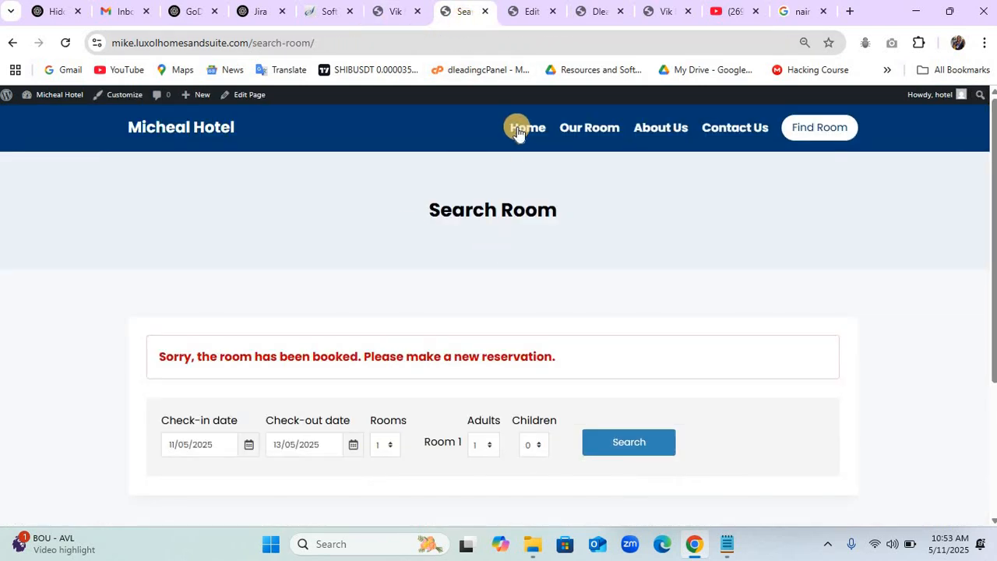
click(581, 130)
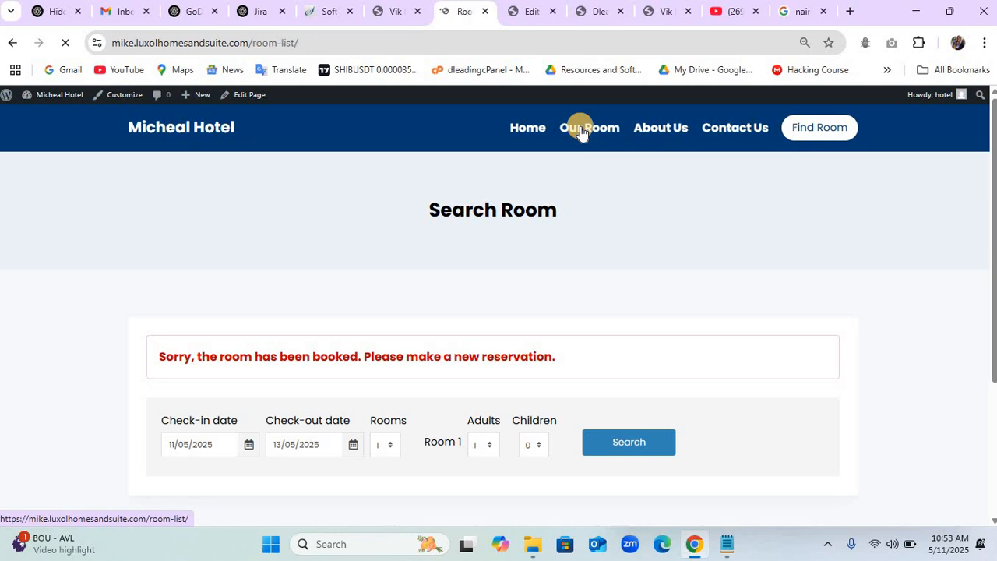
click(331, 38)
key(ctrl+c)
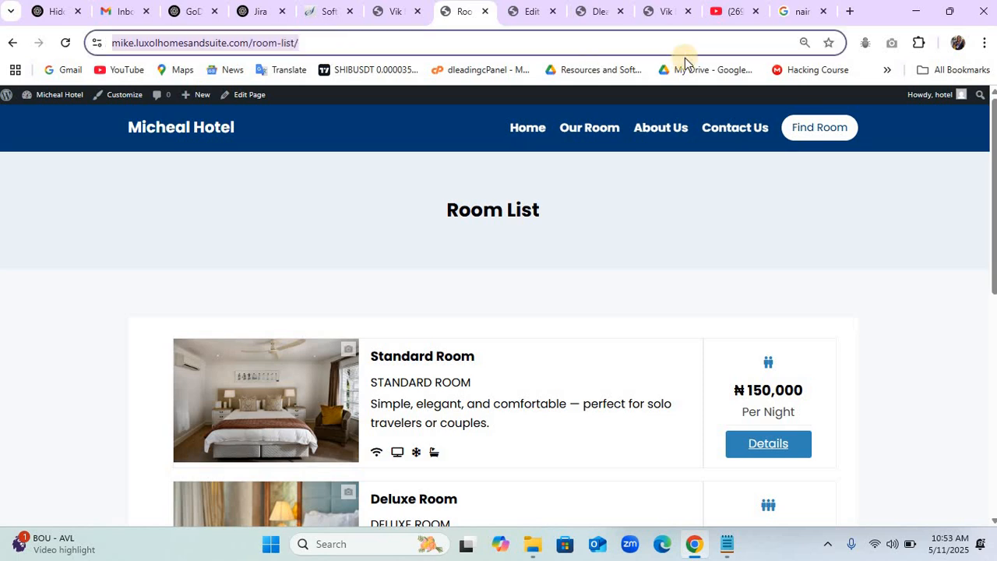
click(986, 47)
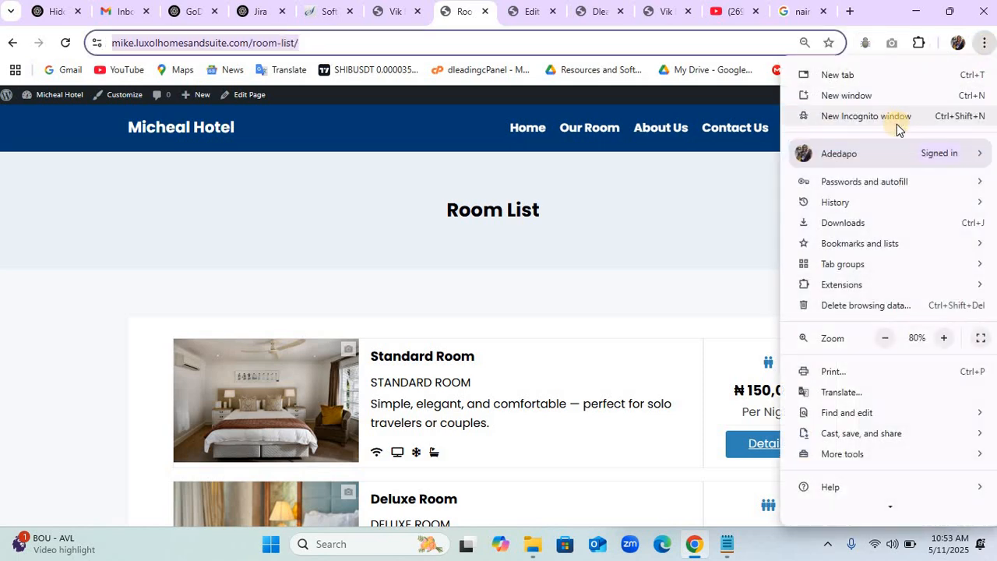
click(896, 124)
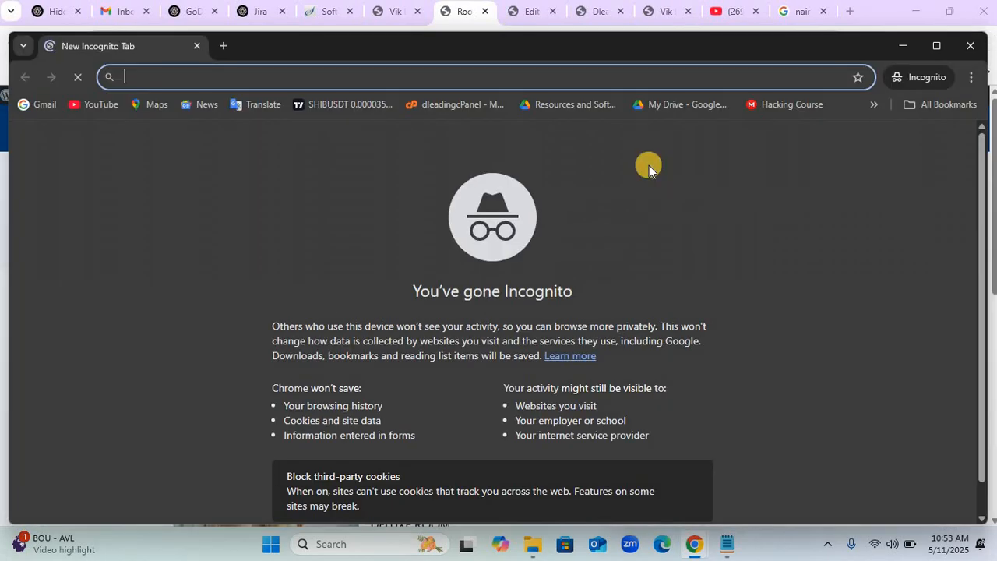
key(ctrl+v)
key(Return)
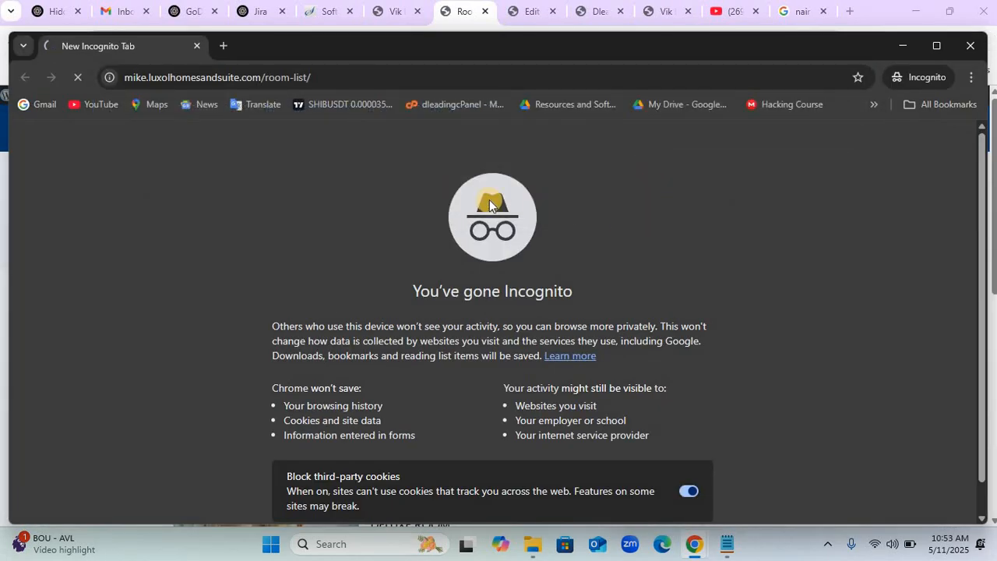
click(935, 48)
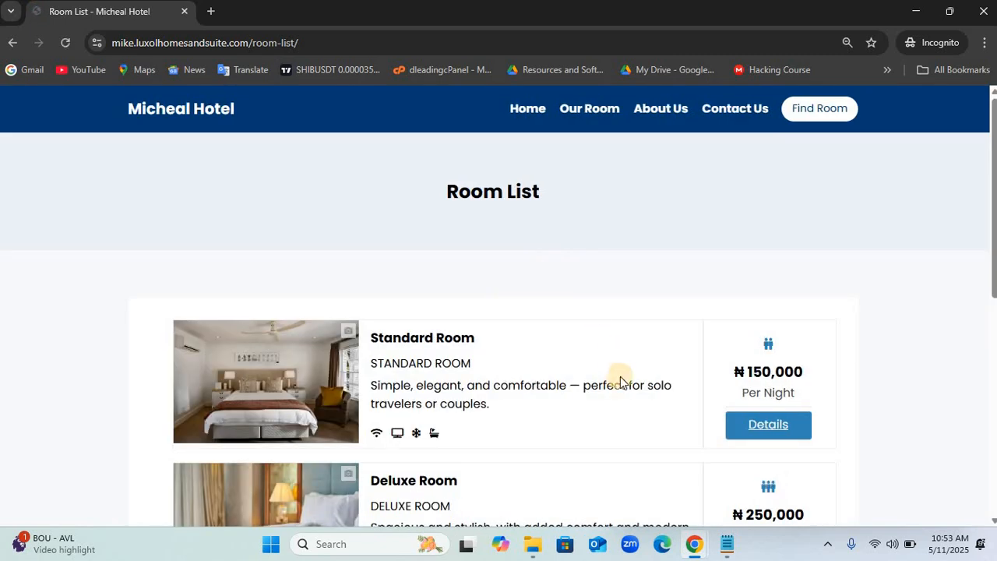
Open the Standard Room's details and start a booking with check-in 11/05/2025 and check-out 12/05/2025.
click(764, 424)
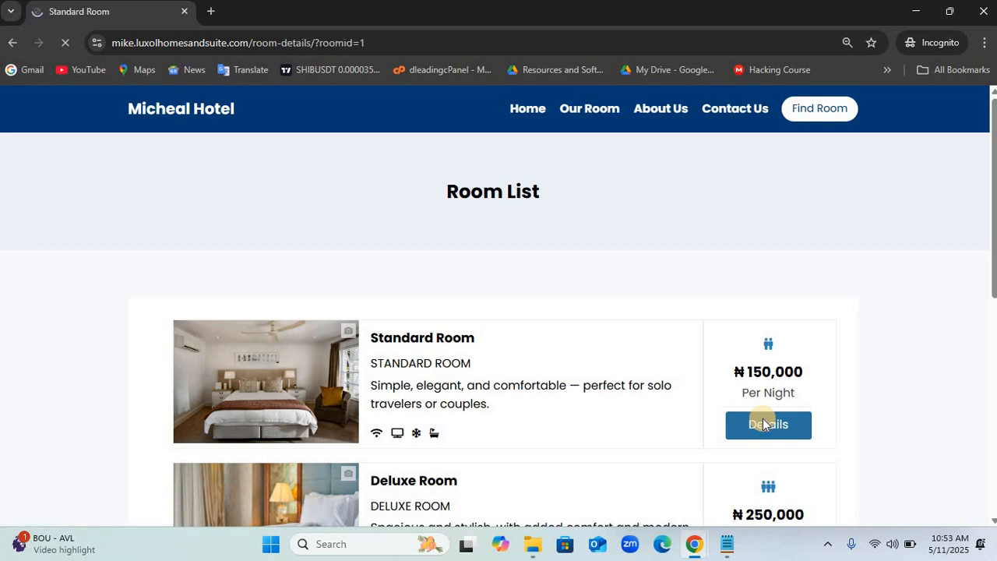
scroll(762, 418, down, 3)
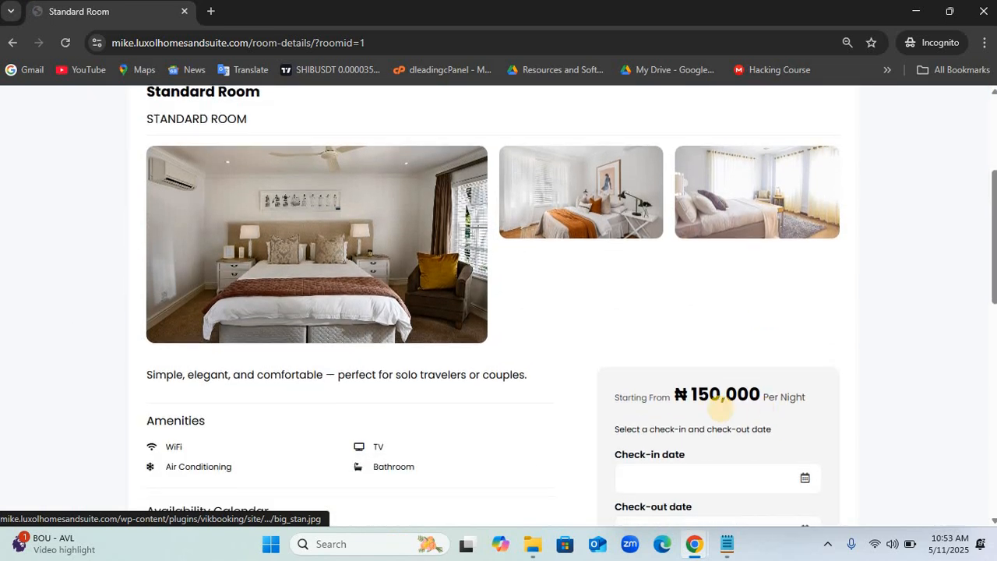
scroll(786, 262, down, 3)
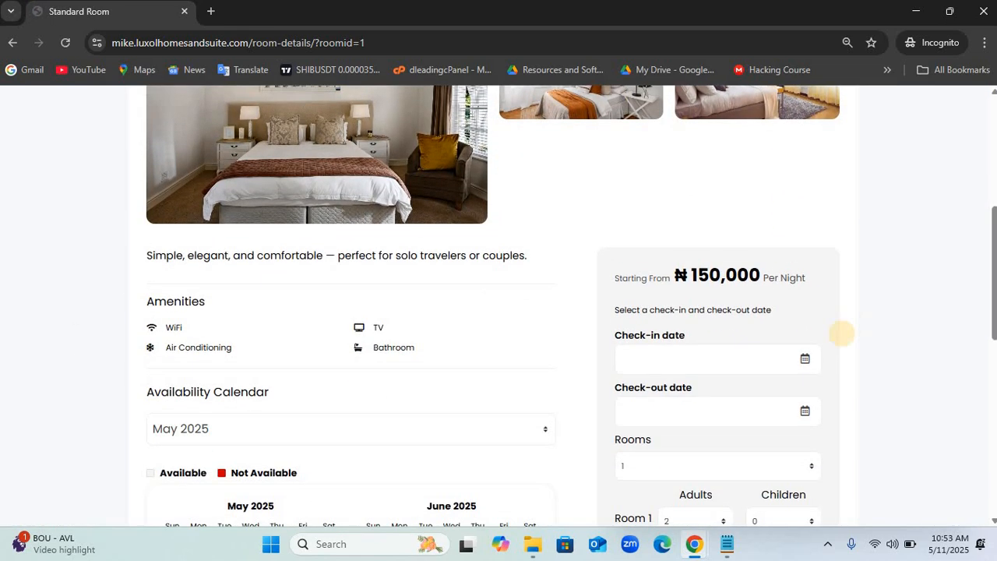
scroll(842, 333, down, 1)
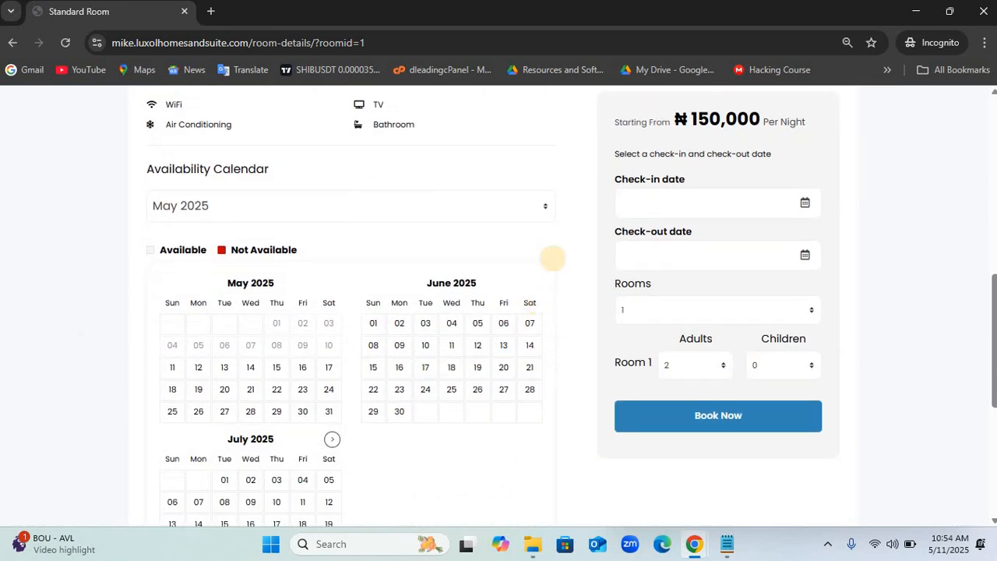
click(709, 205)
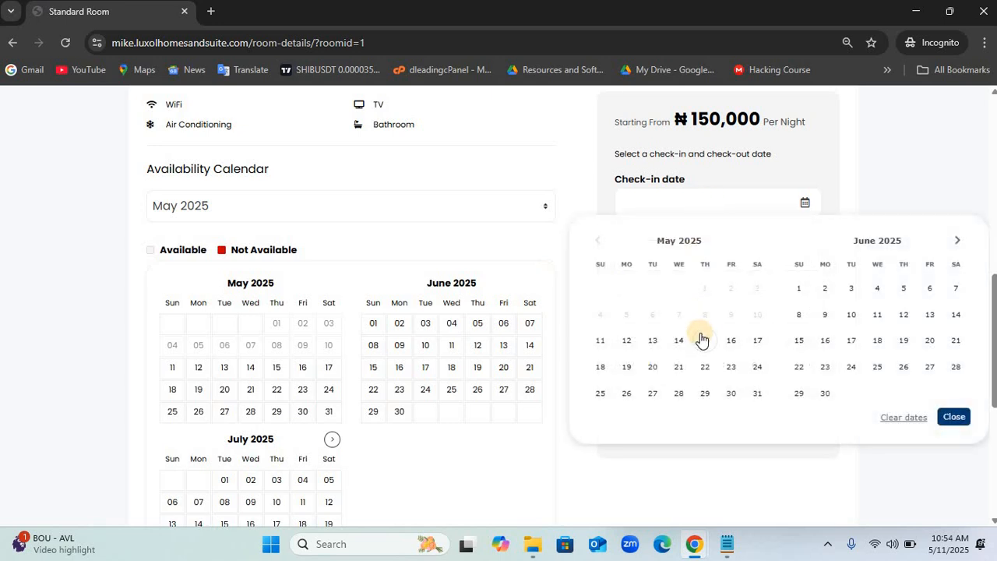
click(601, 343)
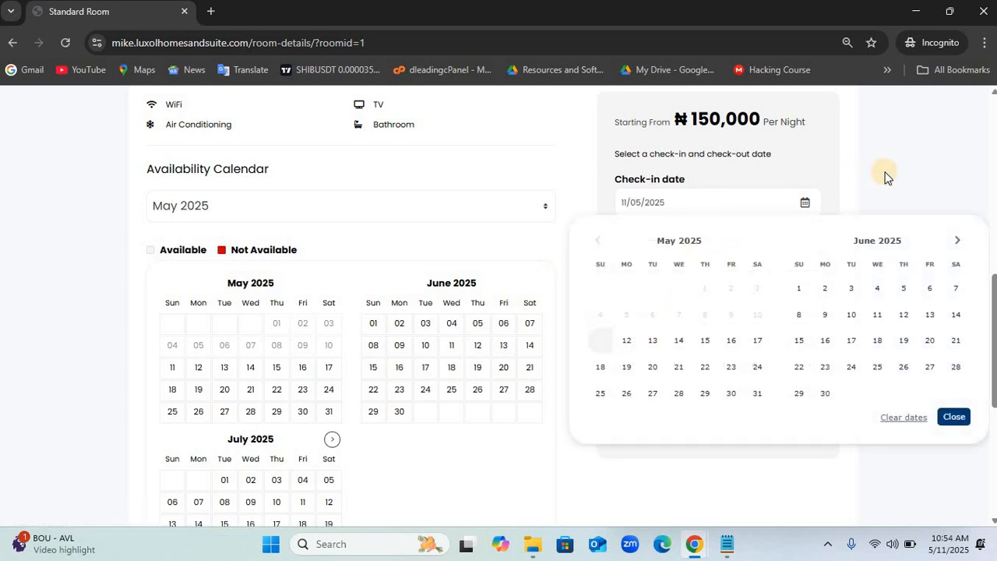
click(917, 172)
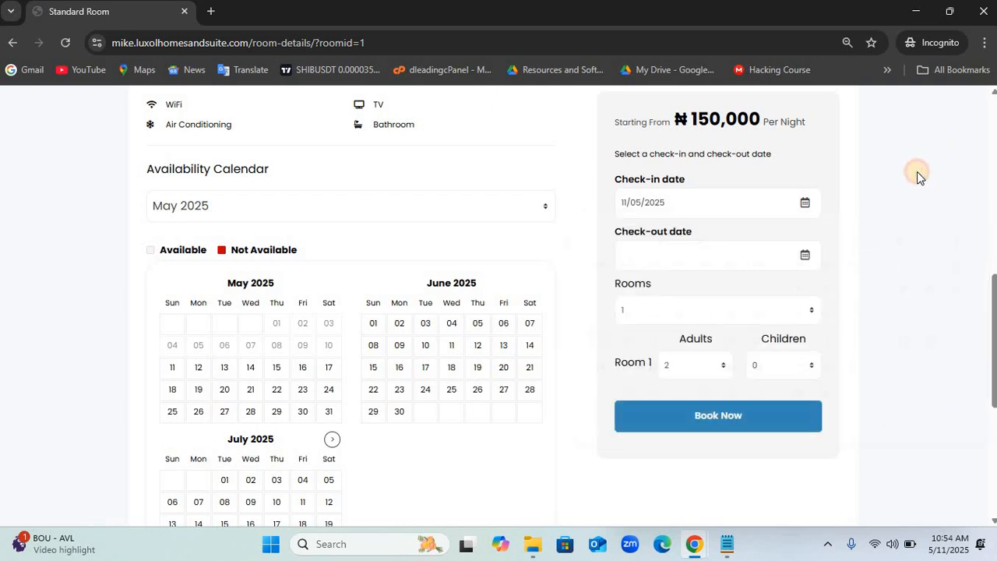
click(691, 268)
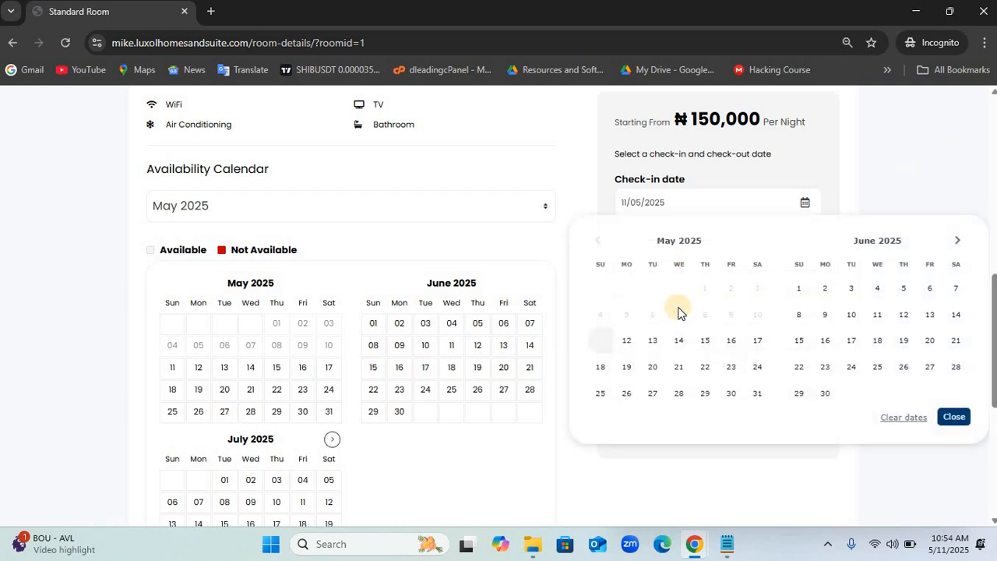
click(631, 349)
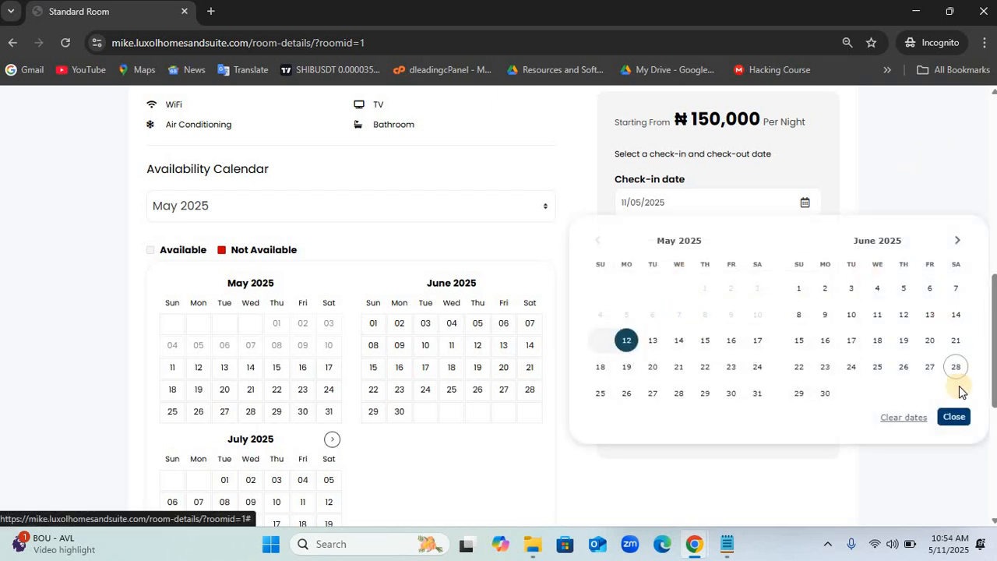
click(949, 419)
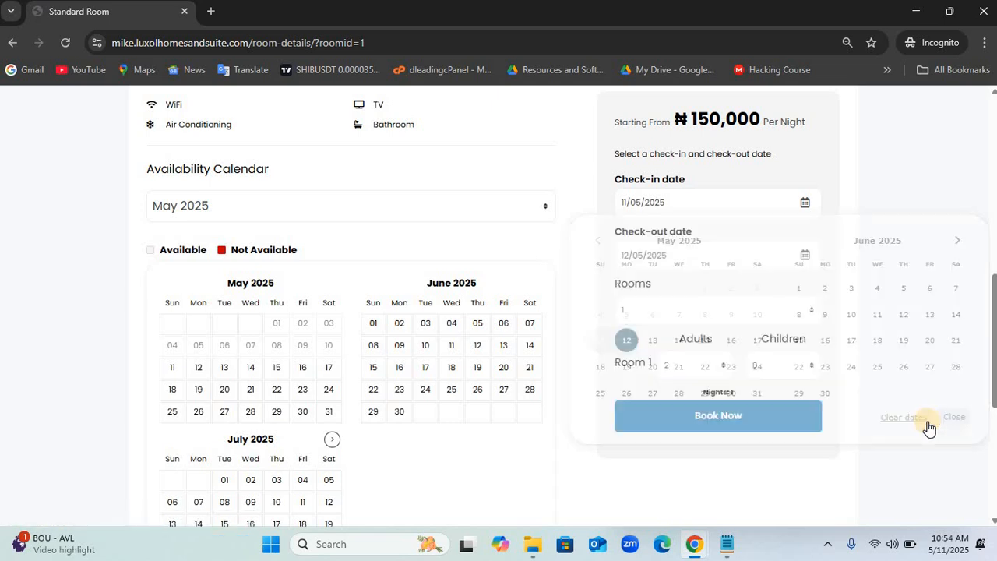
click(725, 419)
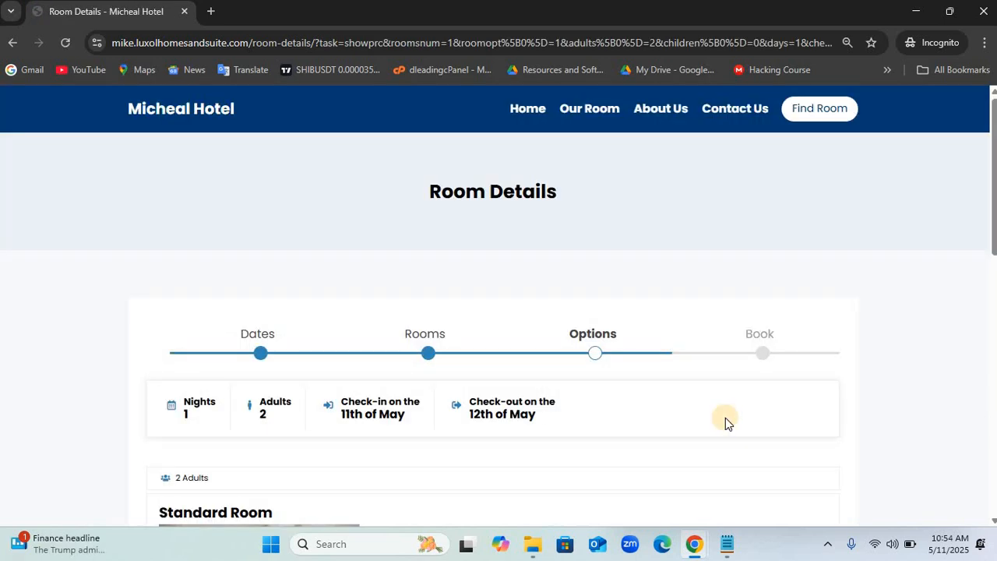
Continue the Standard Room booking with the Non-refundable Rate.
scroll(725, 421, down, 5)
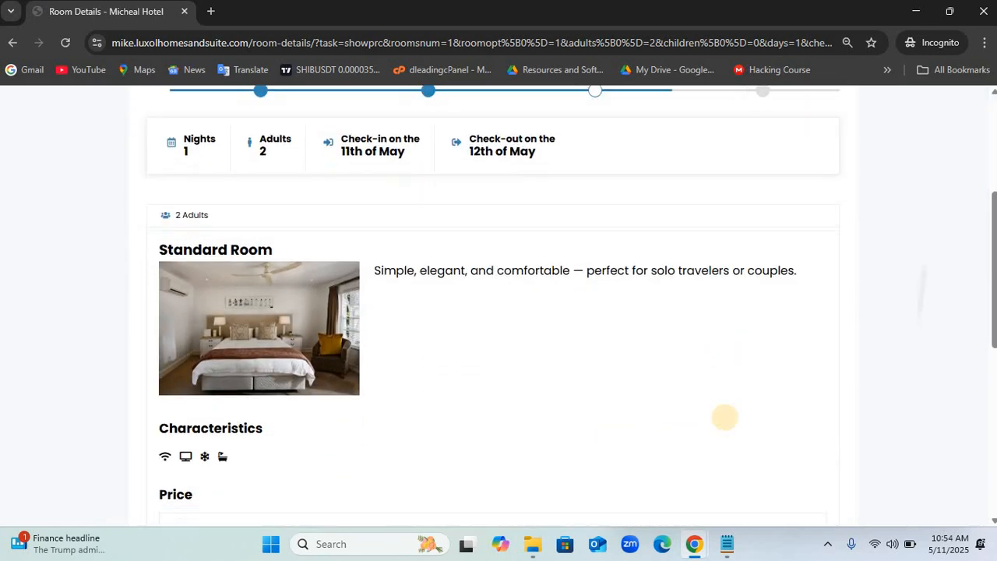
scroll(724, 418, down, 1)
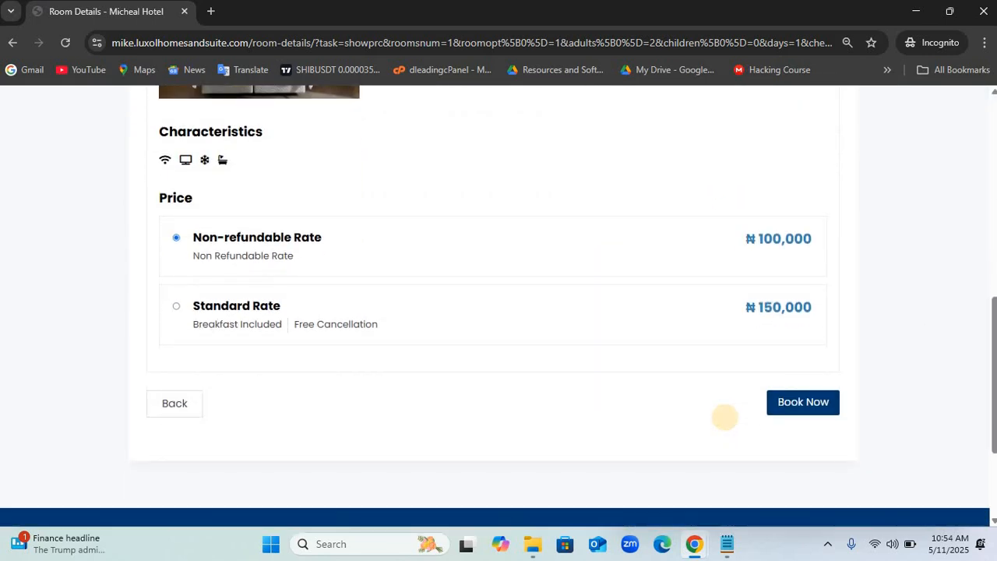
click(803, 402)
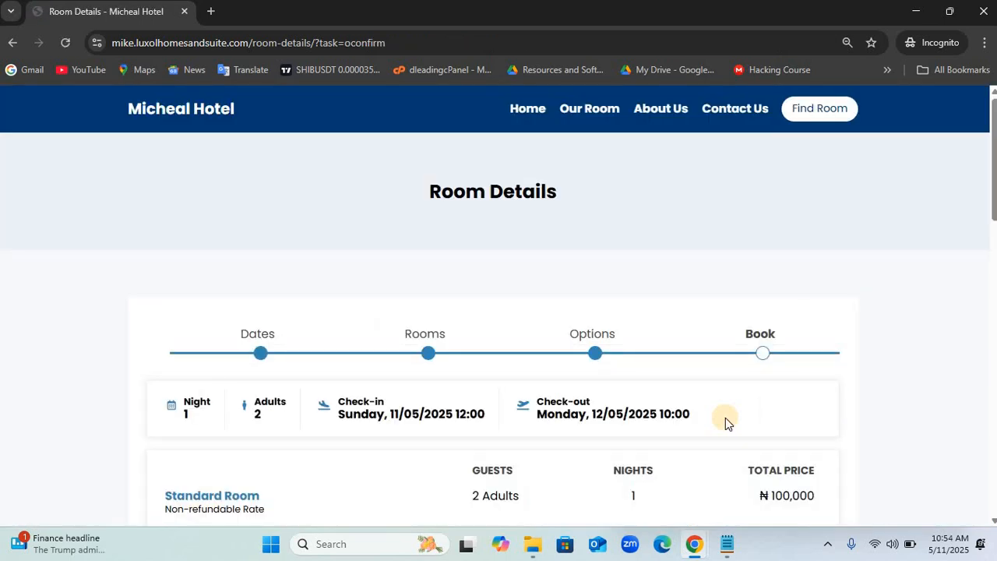
Autofill the billing information with the customer's saved contact details and submit the reservation for confirmation.
scroll(726, 418, down, 5)
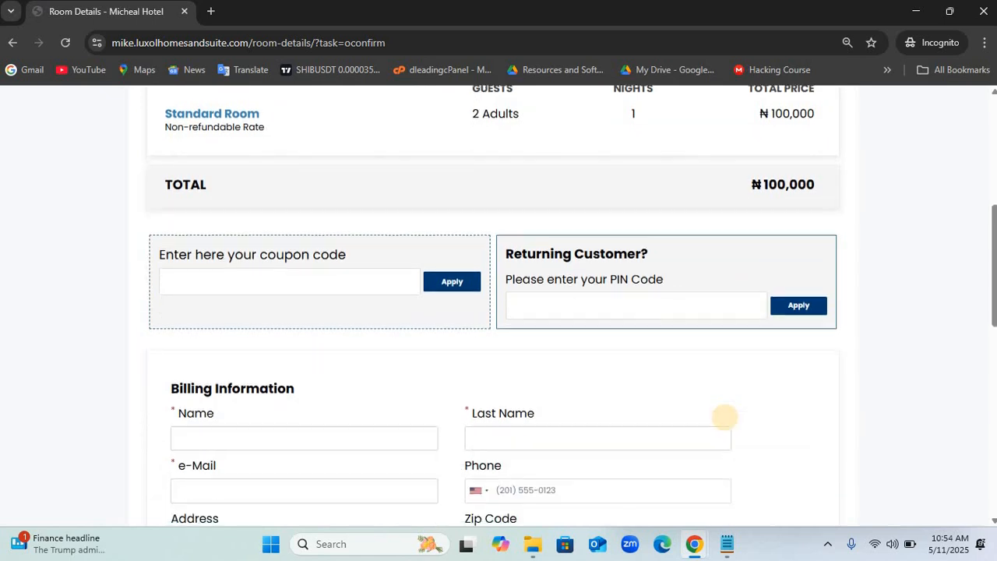
scroll(725, 418, down, 3)
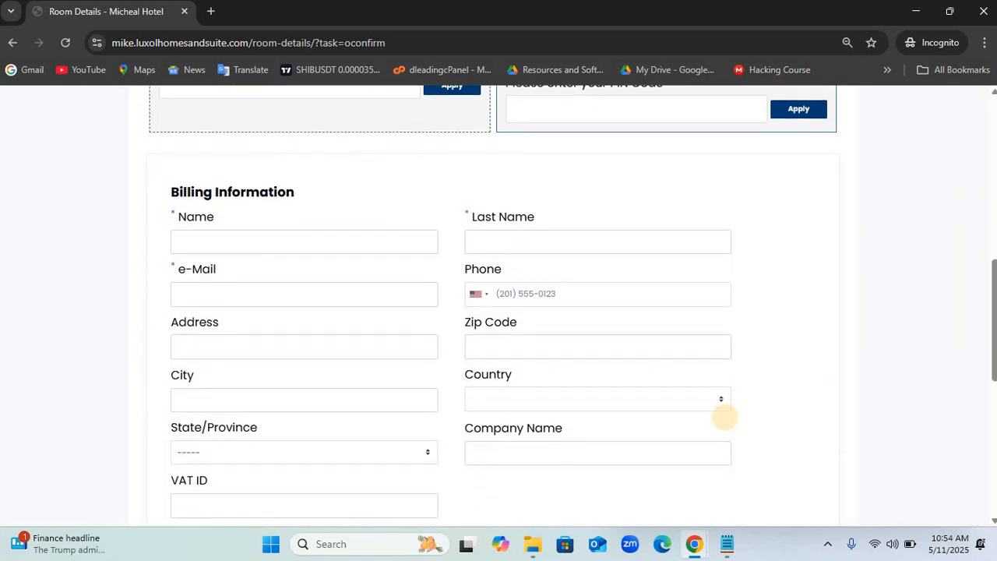
click(304, 242)
click(367, 285)
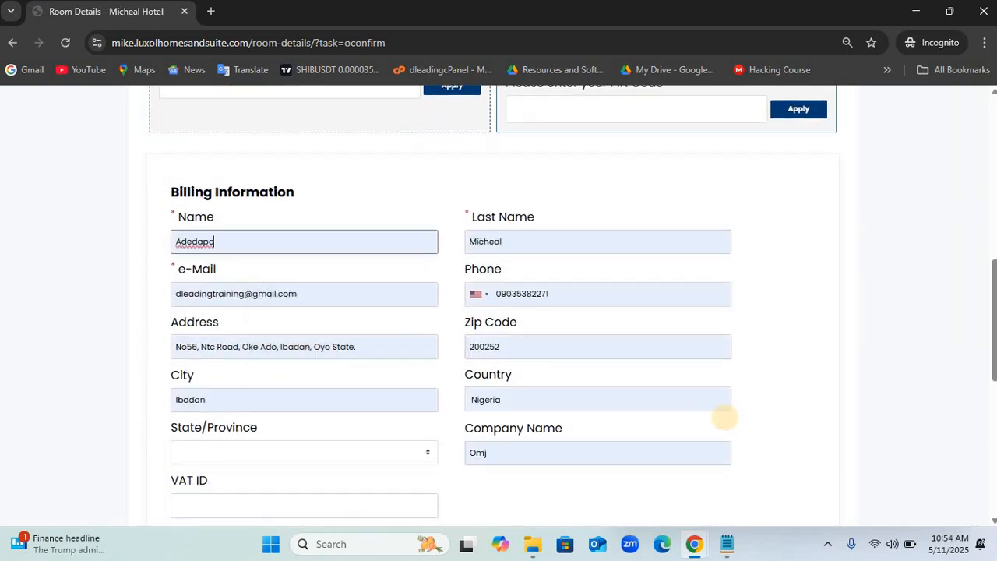
scroll(725, 417, down, 1)
scroll(726, 418, down, 1)
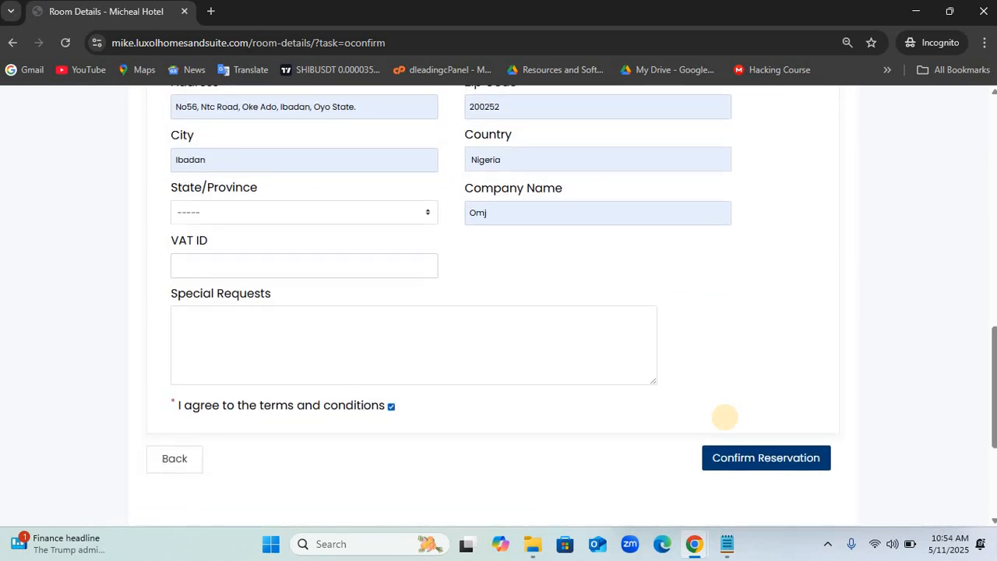
click(767, 459)
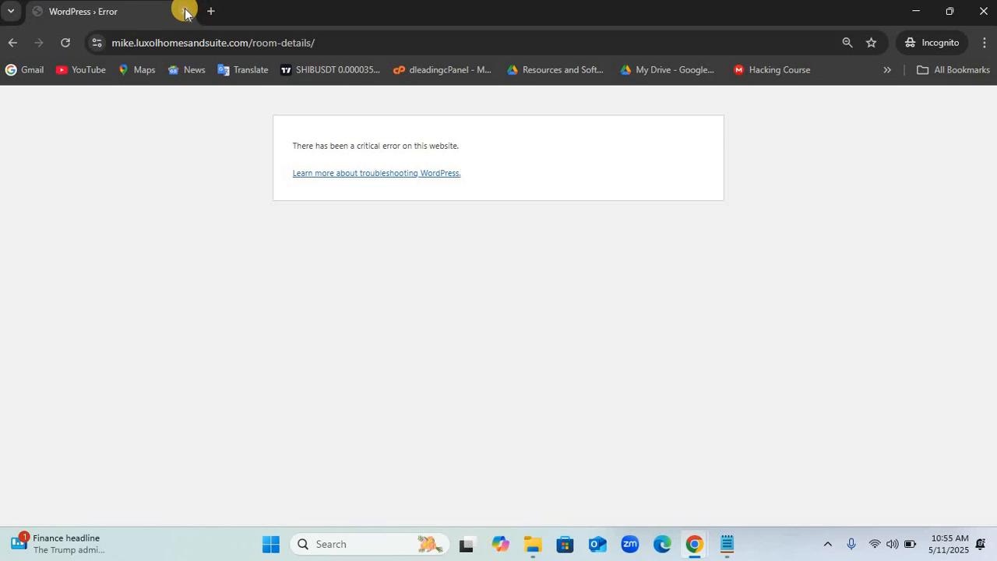
Close the Incognito window and check the VikBooking dashboard's arrivals list and Bookings Calendar for the new reservation.
click(971, 16)
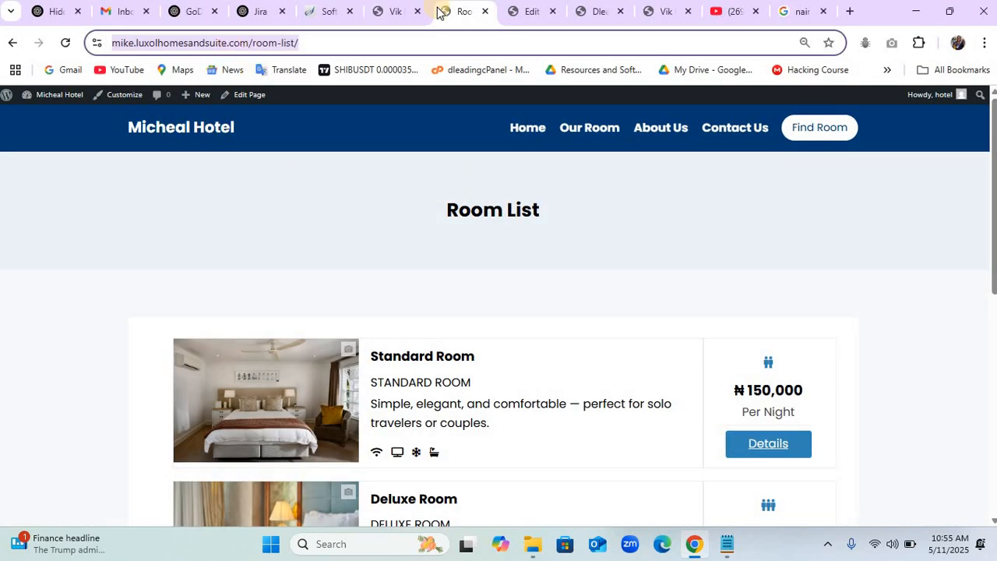
click(396, 12)
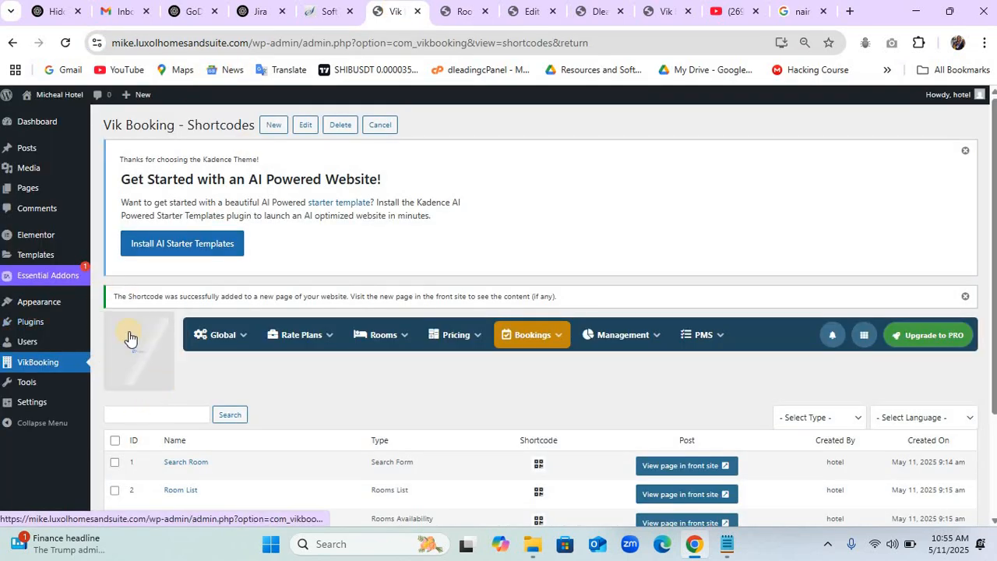
click(129, 336)
mouse_move(223, 335)
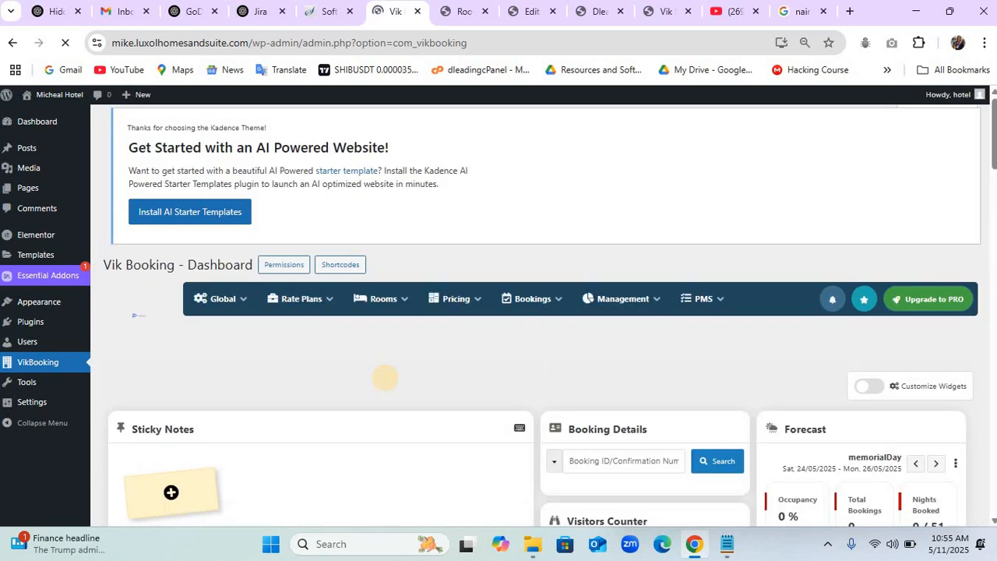
scroll(385, 378, down, 4)
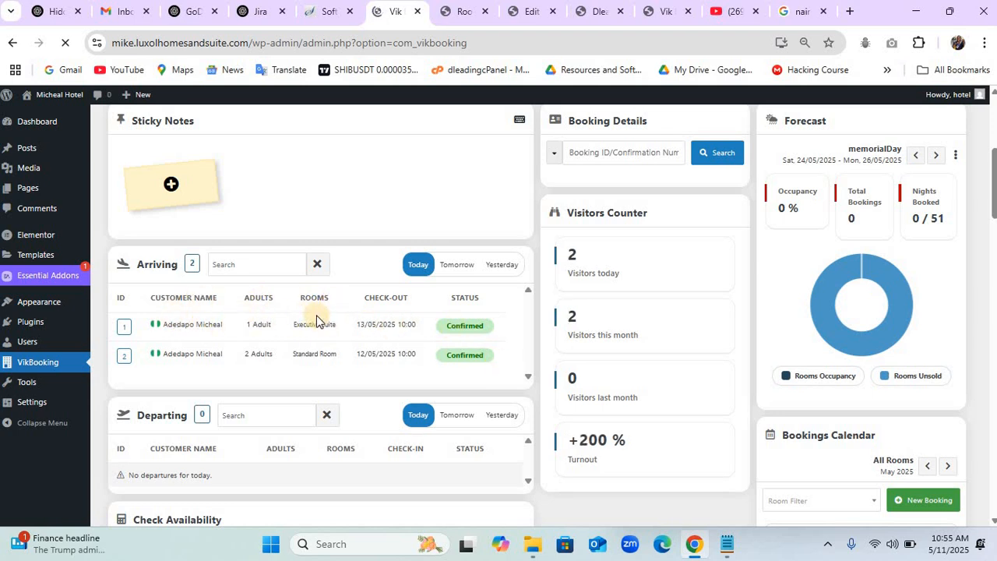
scroll(324, 343, down, 1)
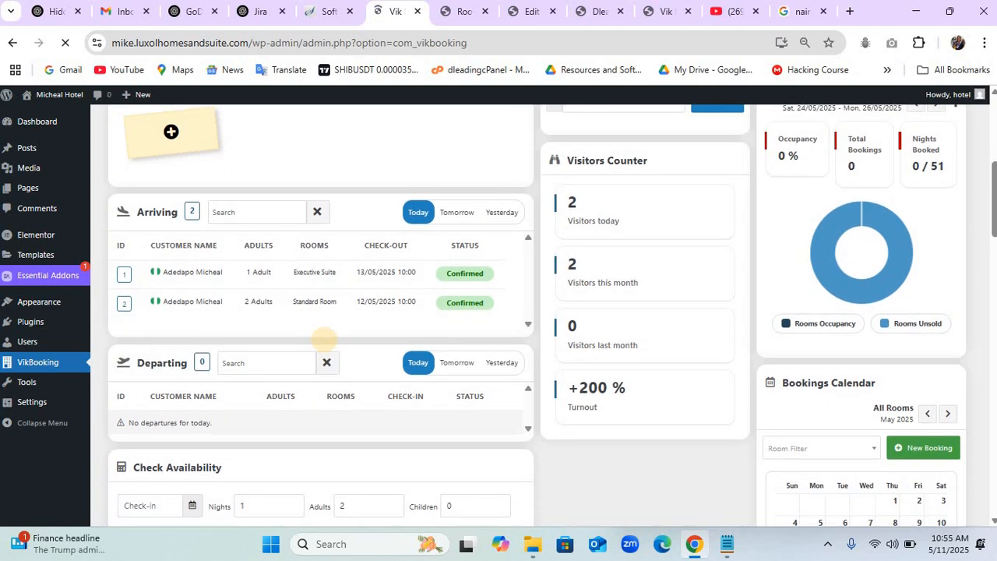
scroll(296, 413, down, 2)
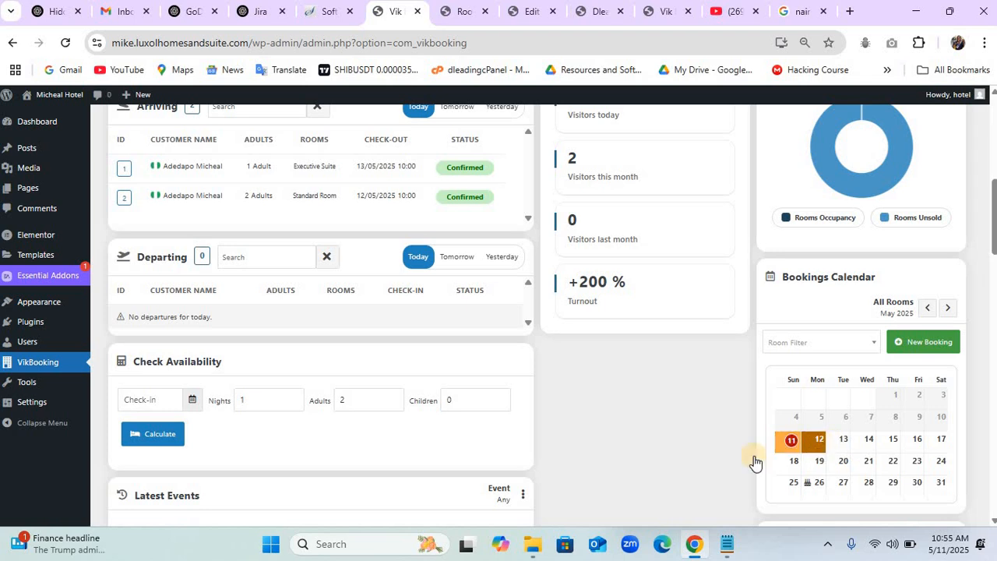
Look over the rest of the VikBooking dashboard and review the site's list of installed plugins.
scroll(608, 410, down, 3)
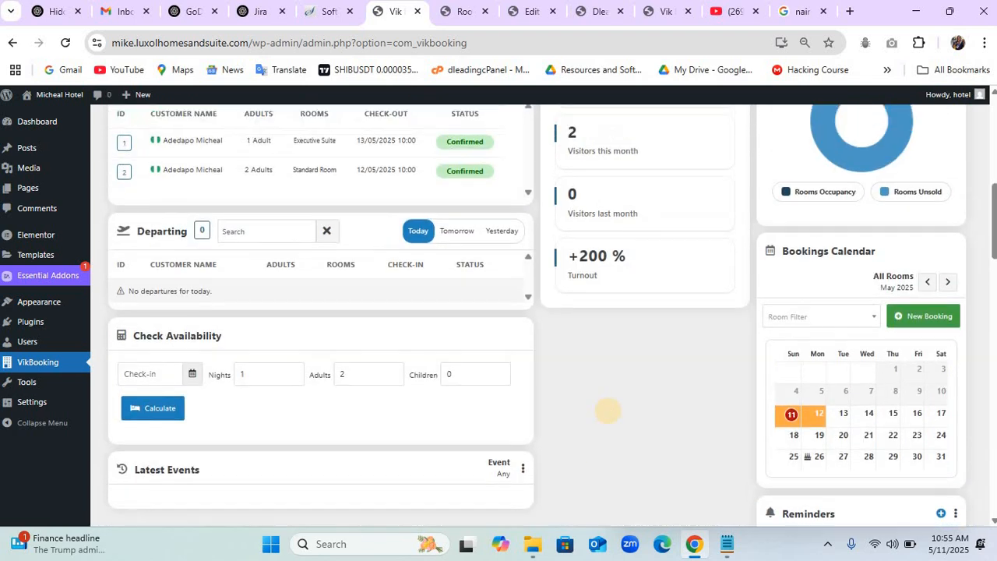
scroll(608, 410, down, 10)
scroll(608, 409, up, 15)
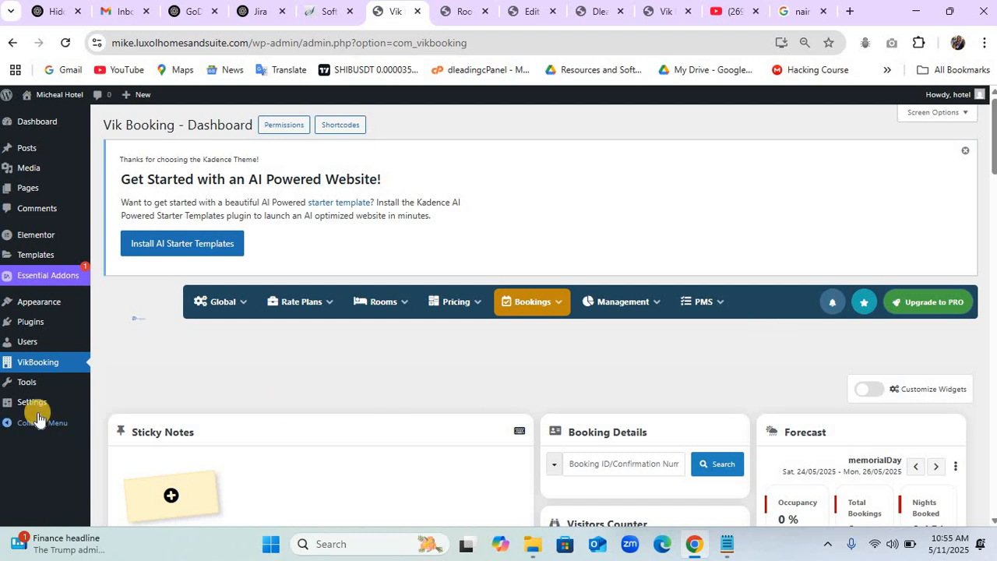
mouse_move(36, 319)
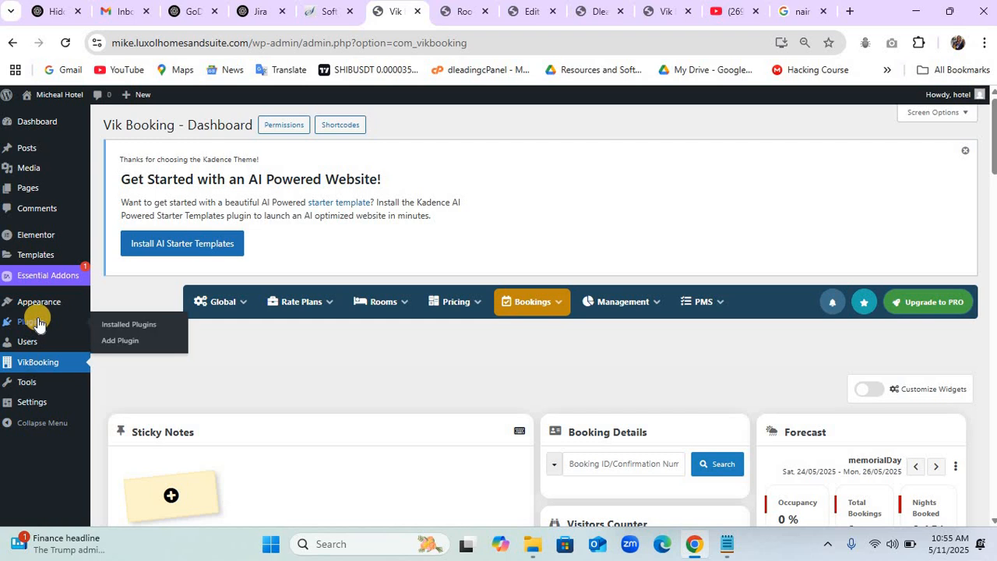
click(140, 328)
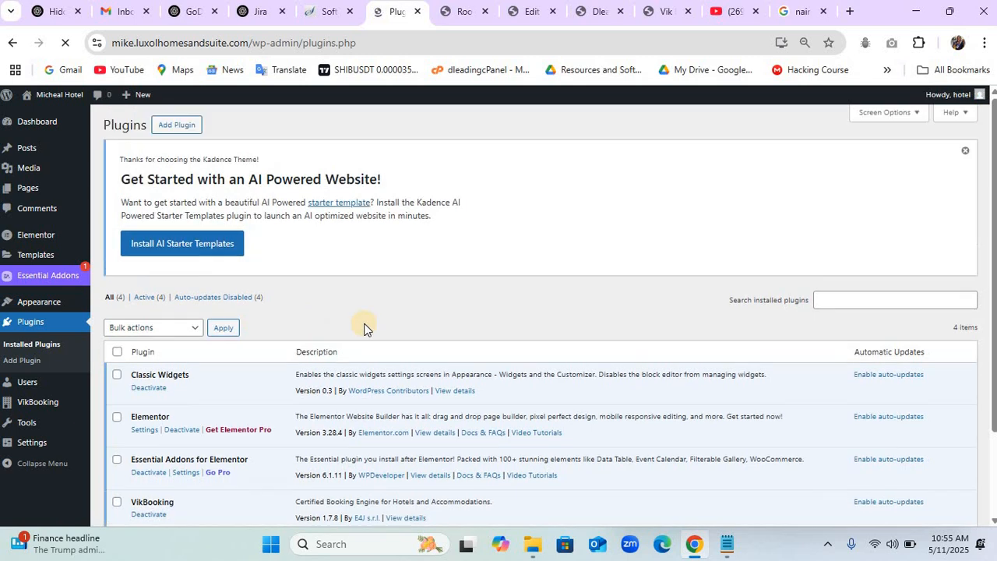
scroll(378, 329, down, 3)
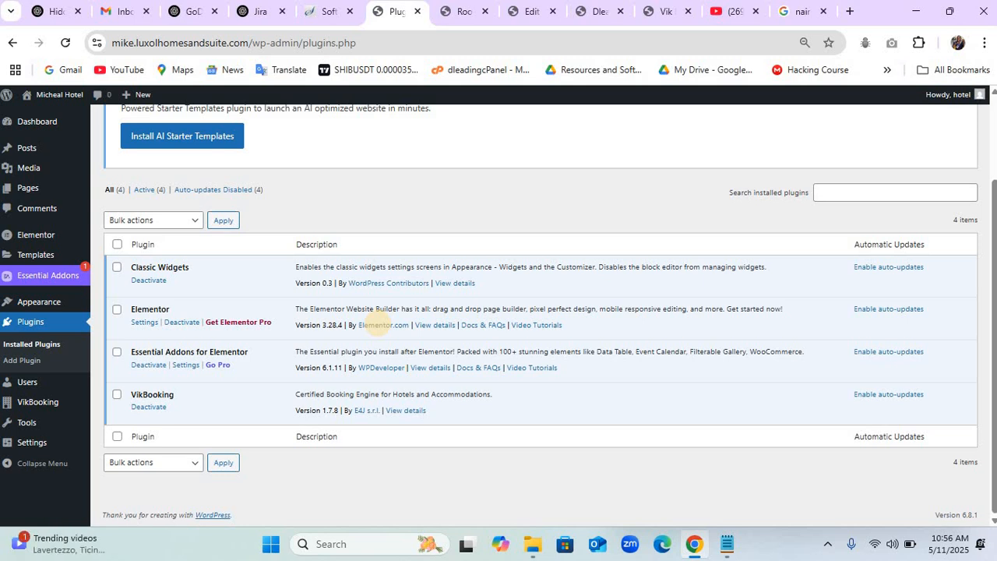
scroll(378, 323, up, 3)
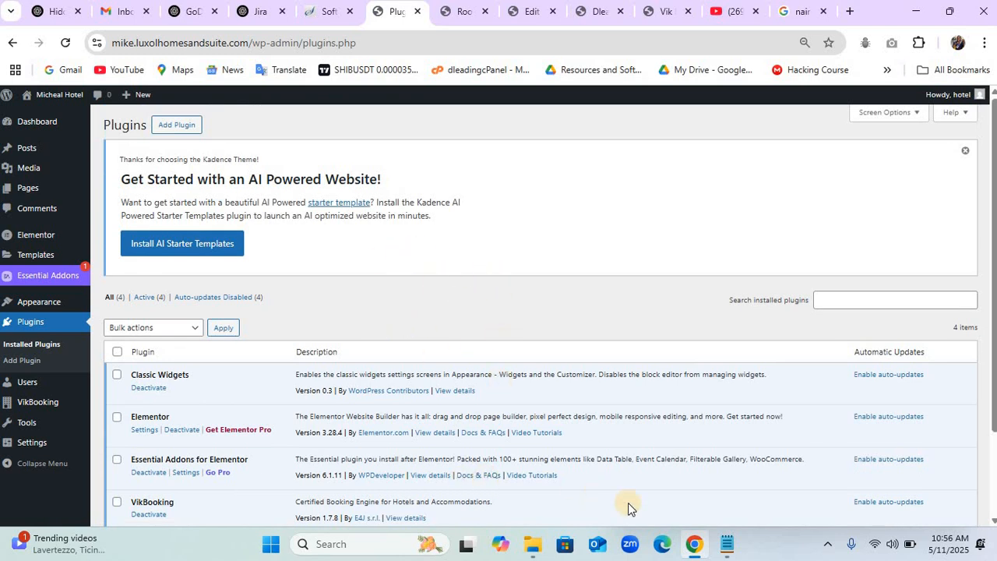
Switch to File Explorer and open the Hotel Picture folder on the Desktop.
mouse_move(686, 551)
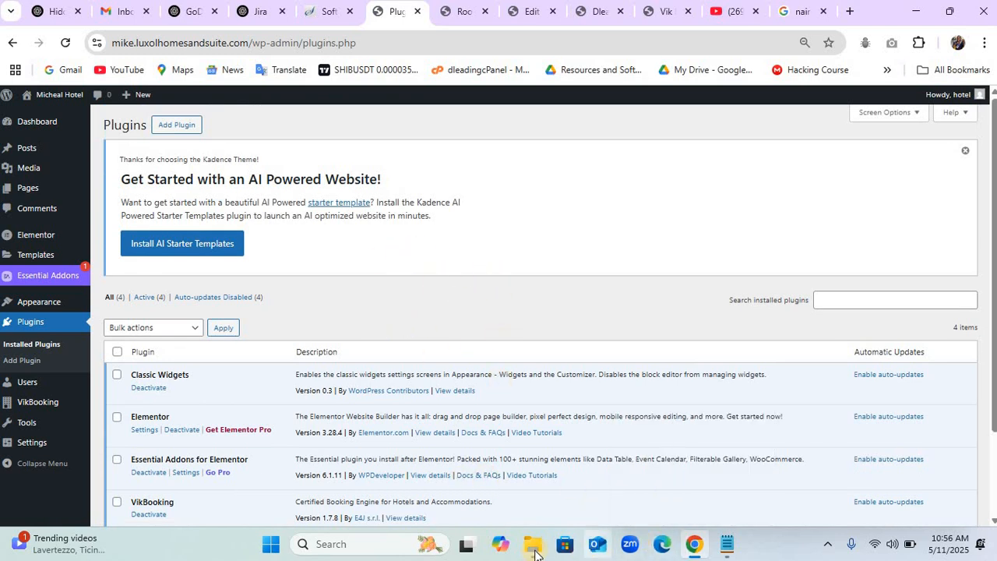
click(533, 549)
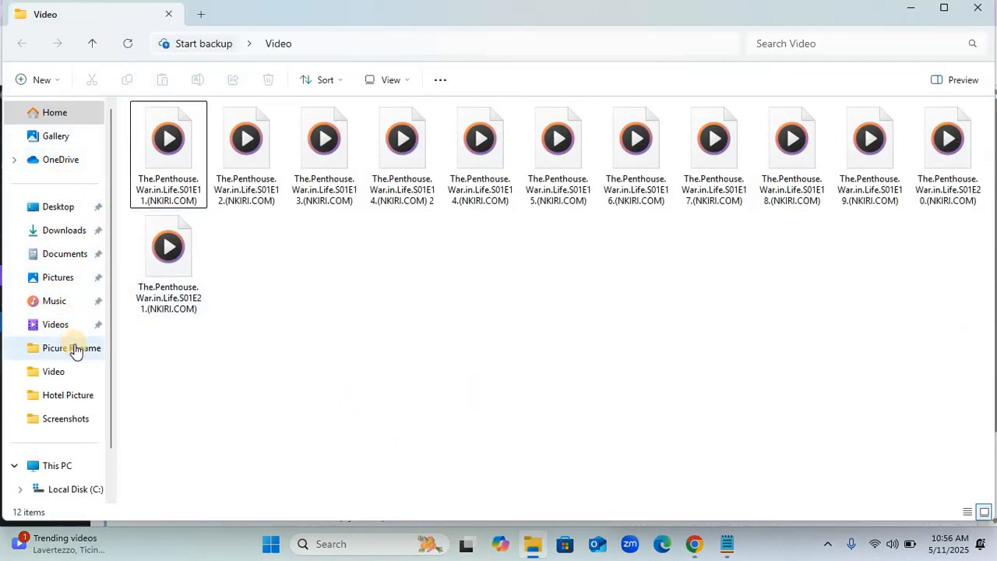
click(60, 205)
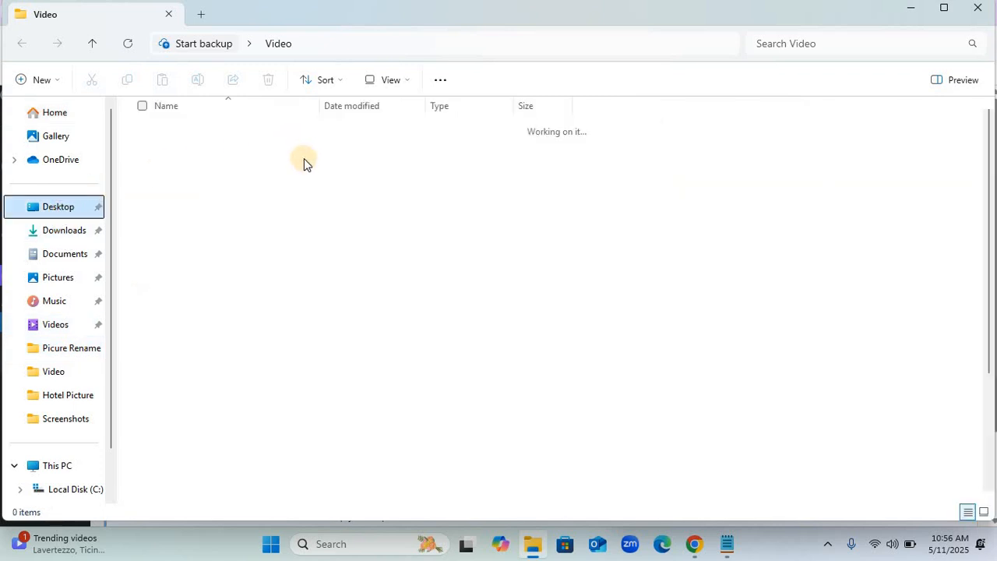
click(198, 192)
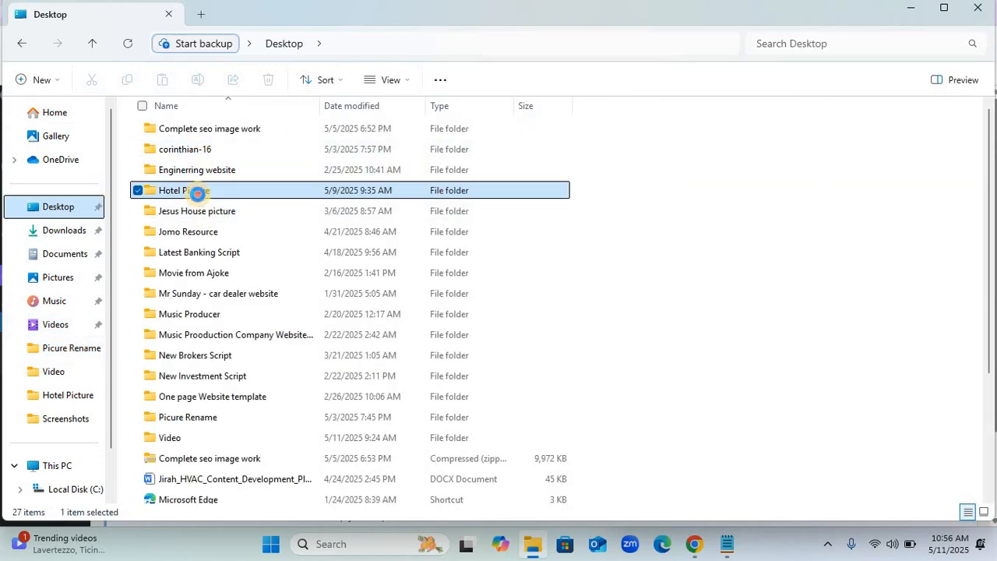